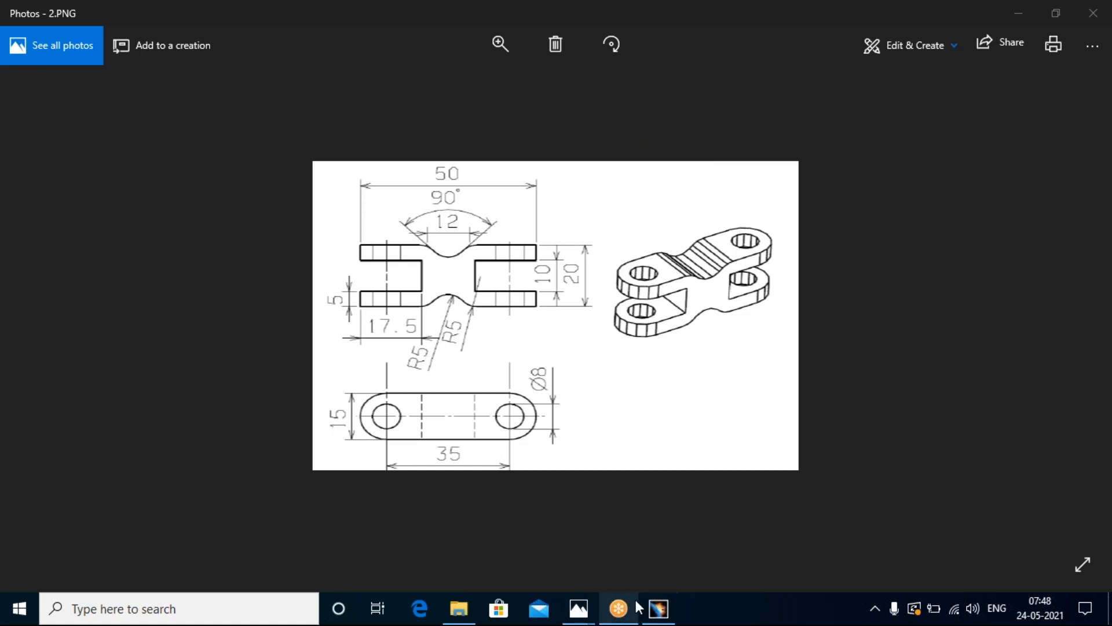
# - Examine the part drawings 1.PNG, 2.PNG and 3.PNG in Photos for their shapes and dimensions
pyautogui.moveTo(642, 605)
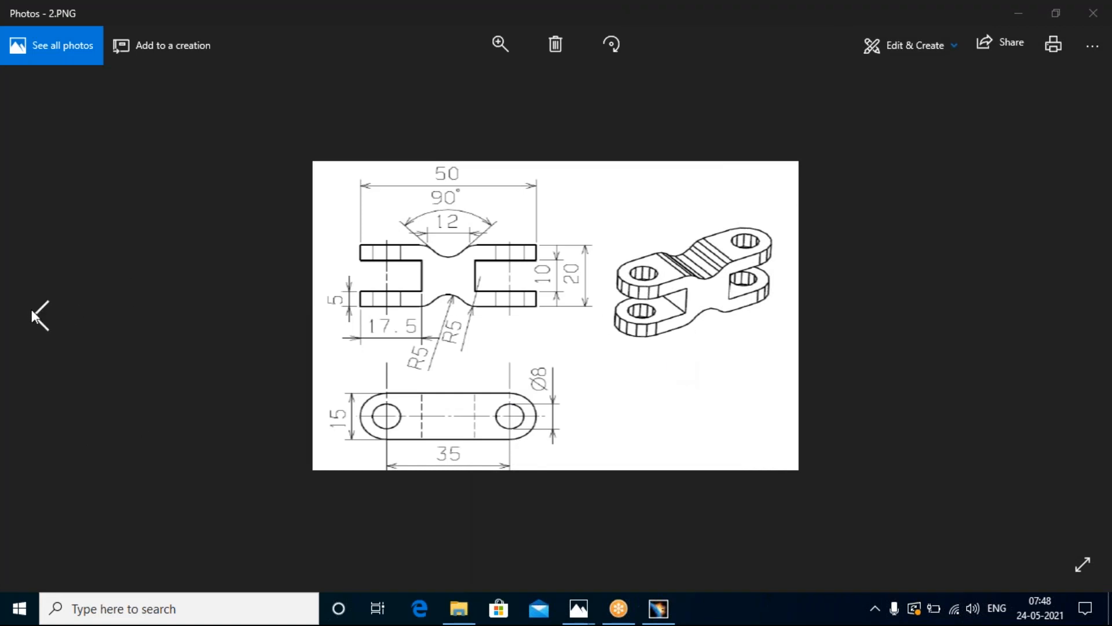
pyautogui.click(41, 316)
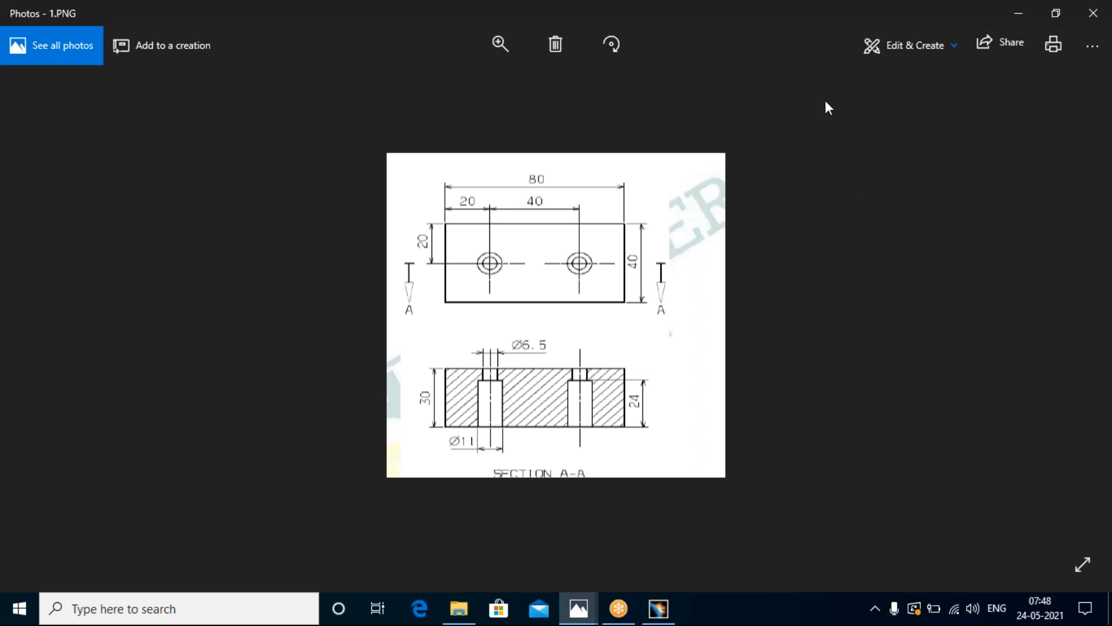
pyautogui.hotkey('alt', 'Tab')
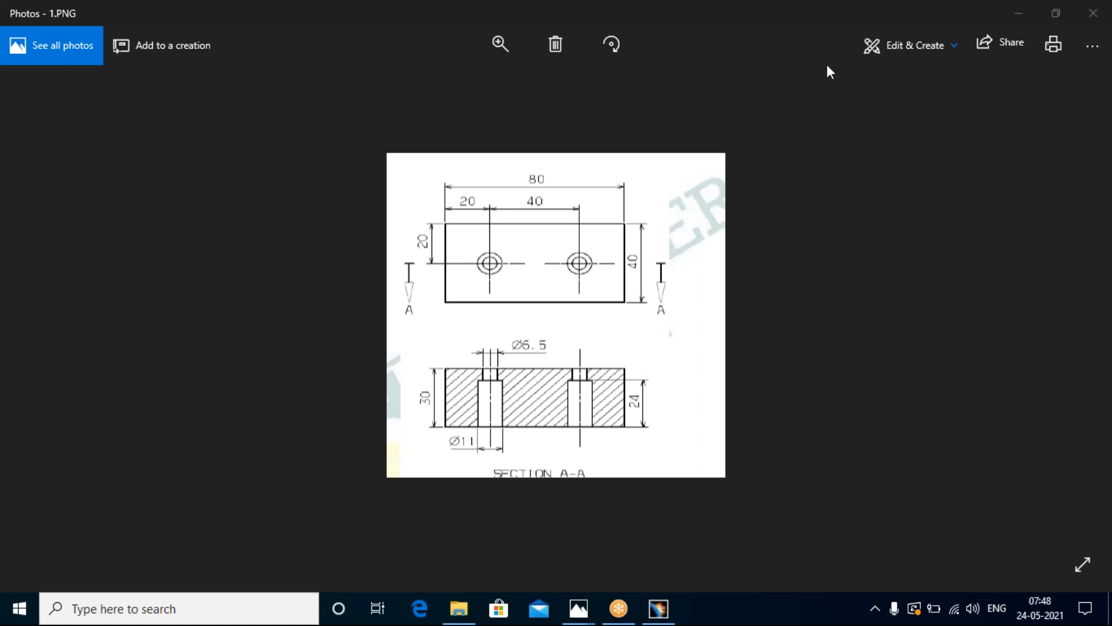
pyautogui.click(1076, 311)
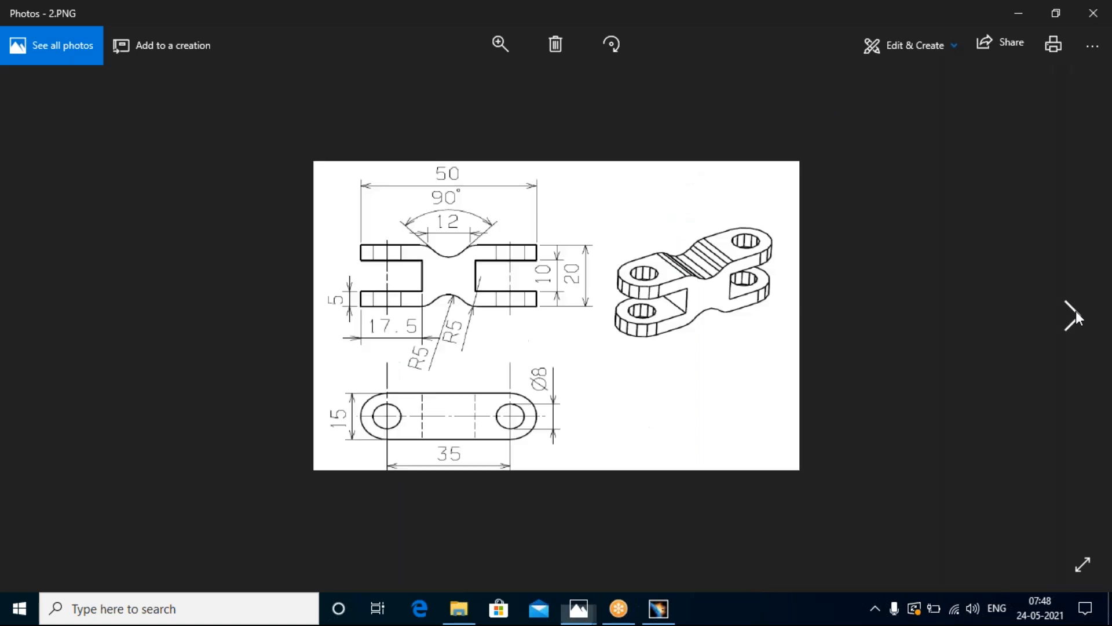
pyautogui.click(1076, 311)
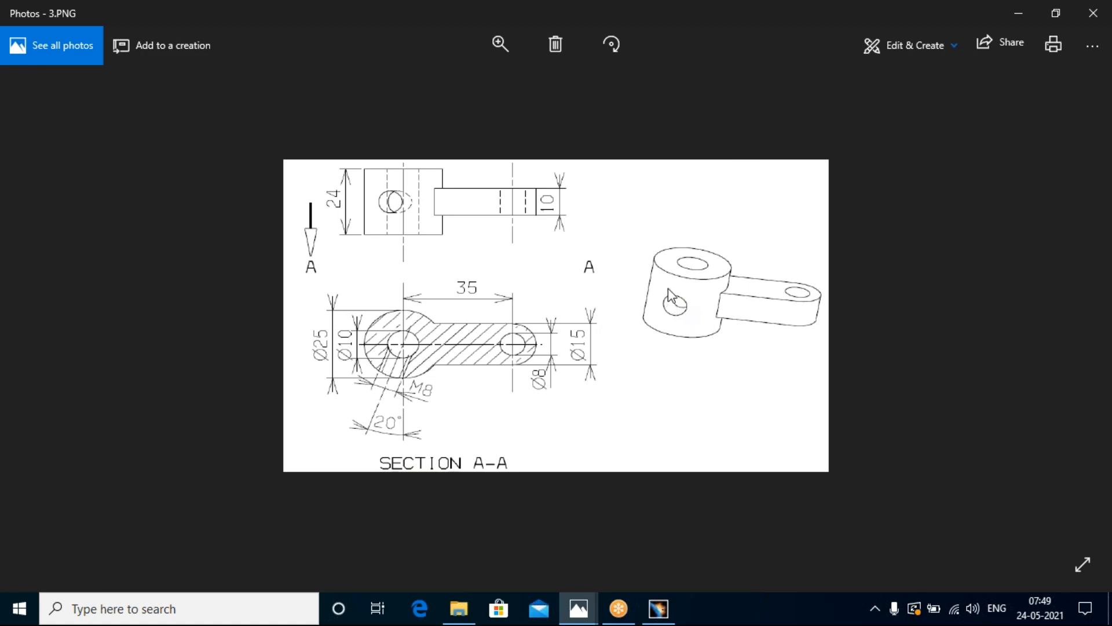
pyautogui.click(786, 24)
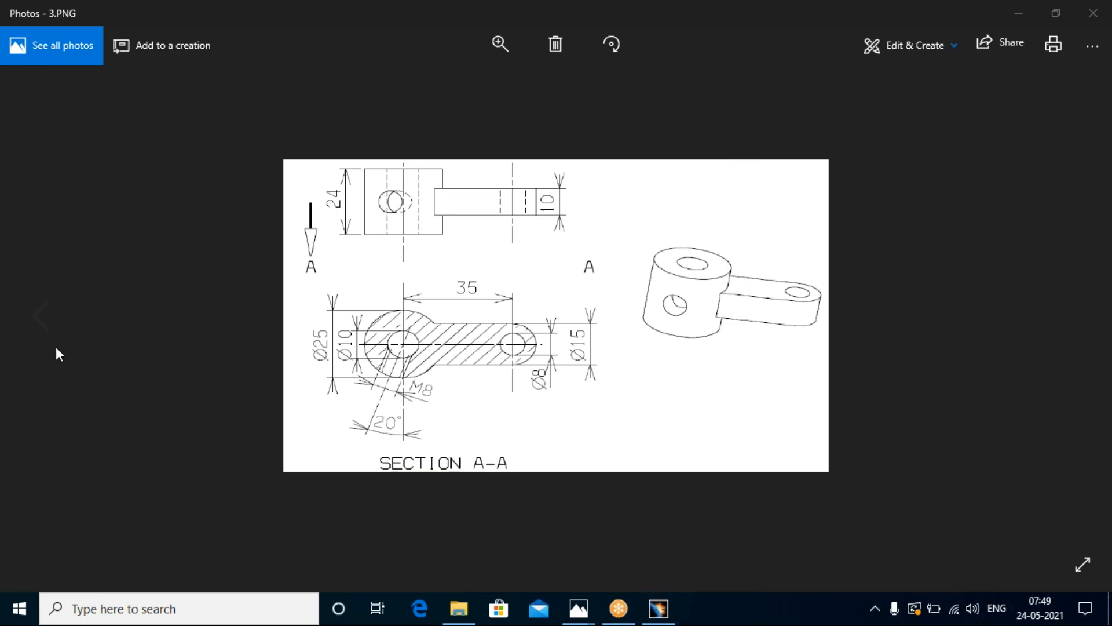
pyautogui.click(50, 320)
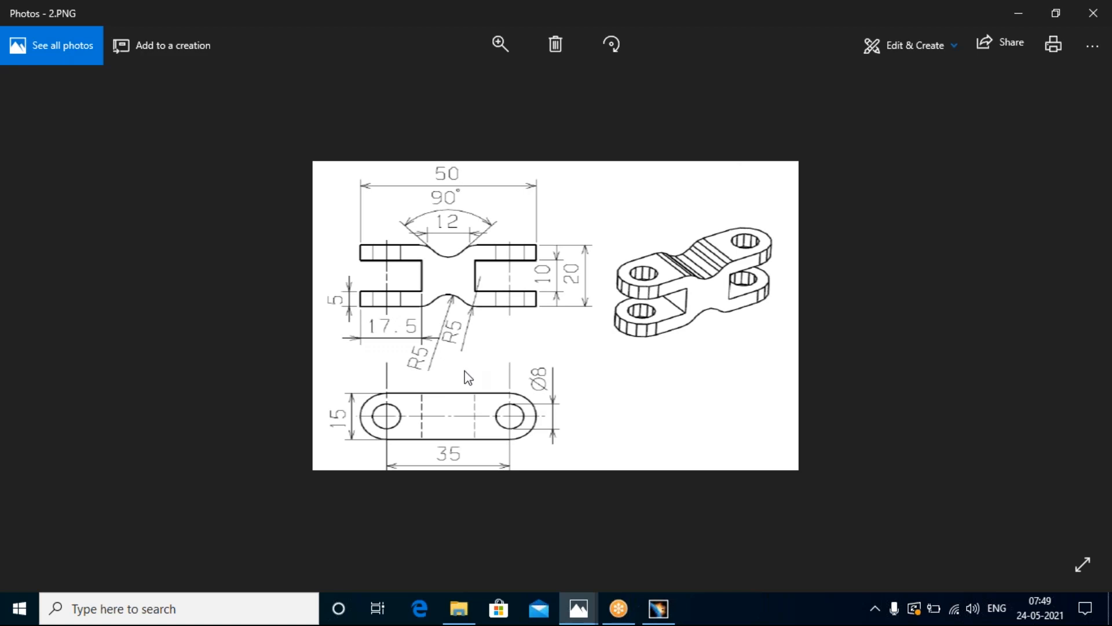
pyautogui.click(388, 413)
pyautogui.click(713, 325)
# - Switch to CATIA V5 and start a Pad with a new profile sketch on the xy plane
pyautogui.click(658, 610)
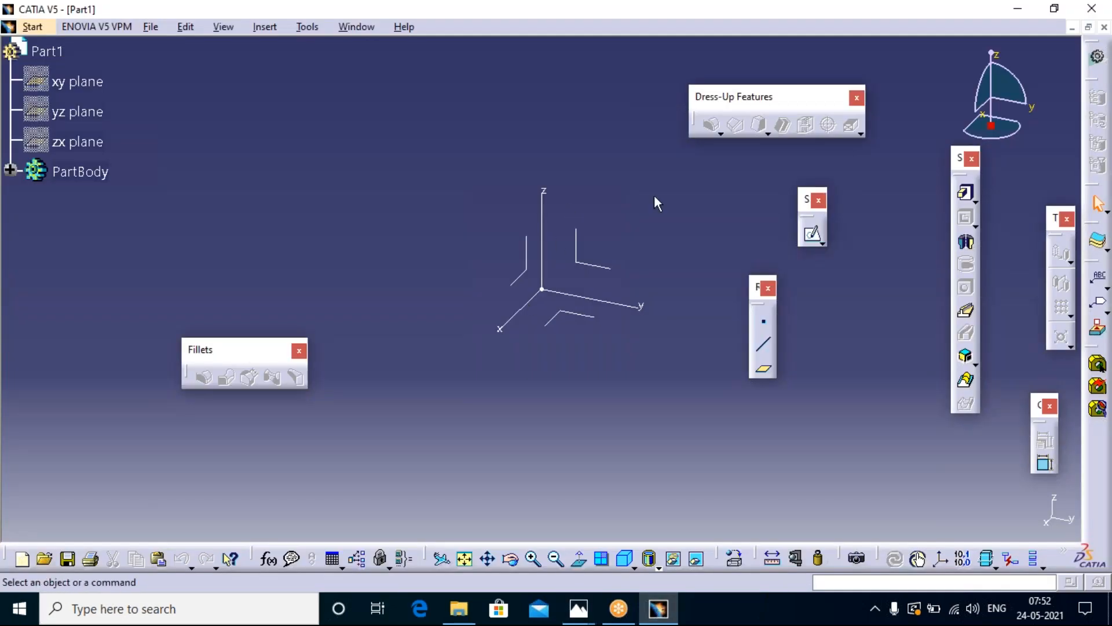
pyautogui.click(1045, 238)
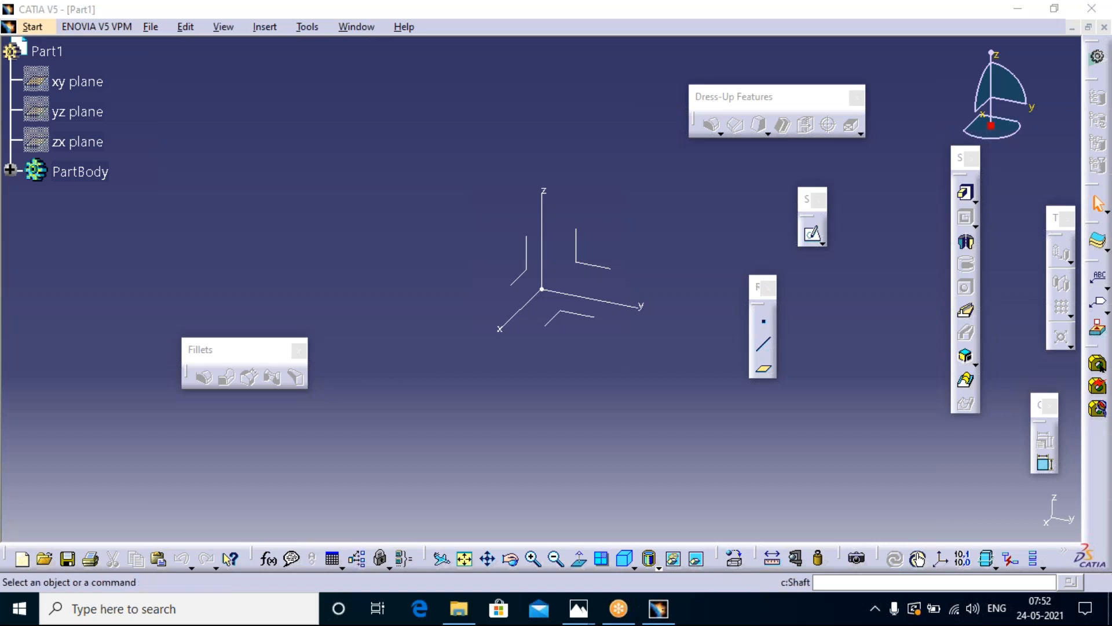
pyautogui.click(960, 195)
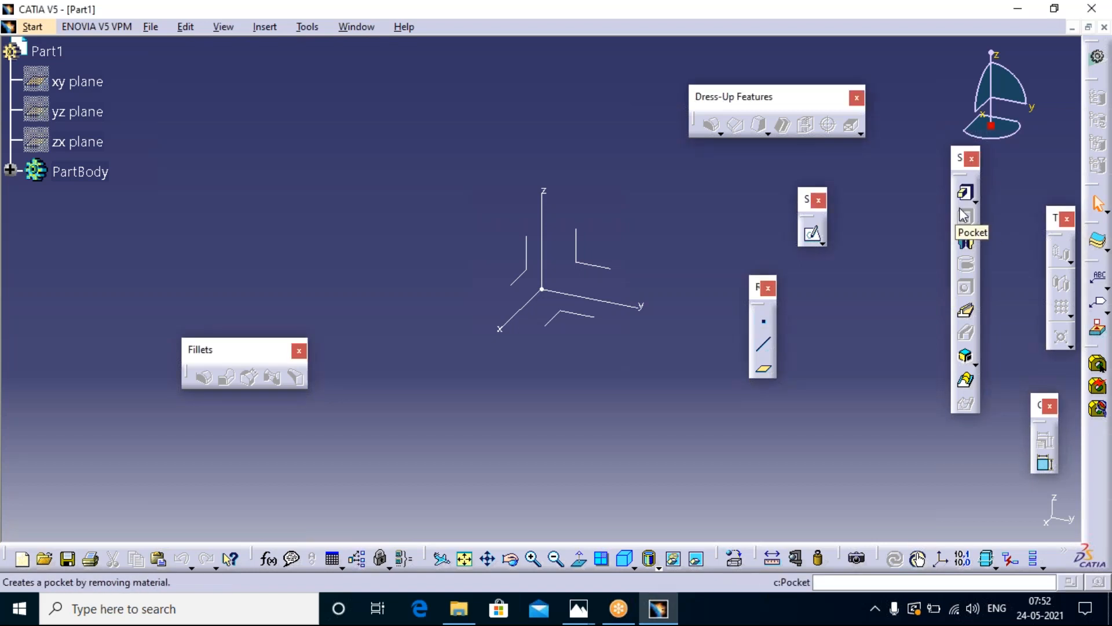
pyautogui.click(963, 191)
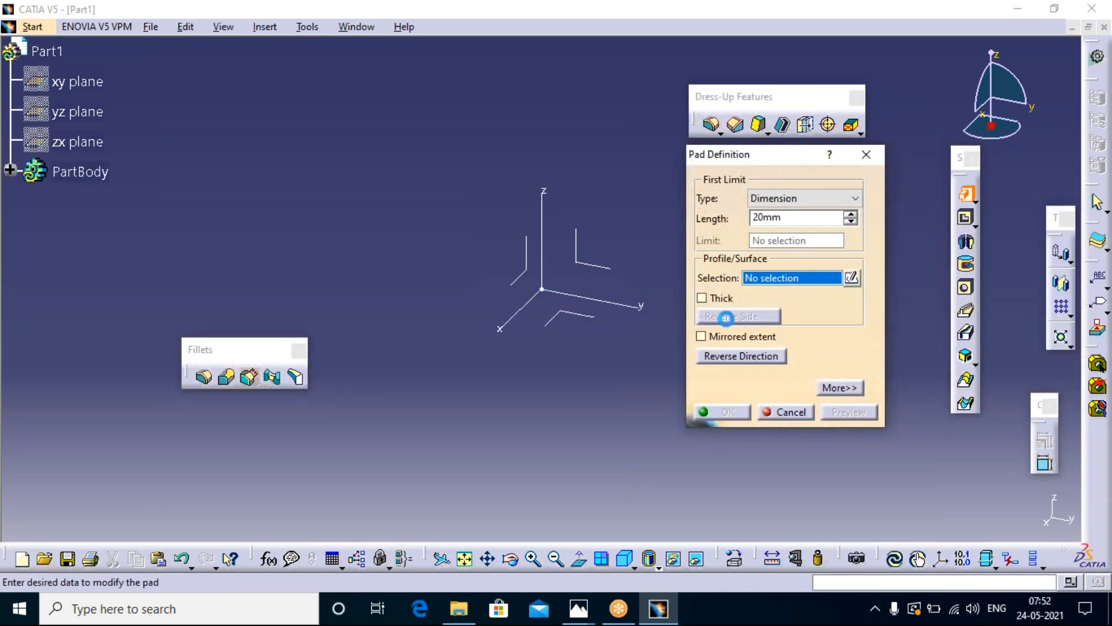
pyautogui.click(574, 317)
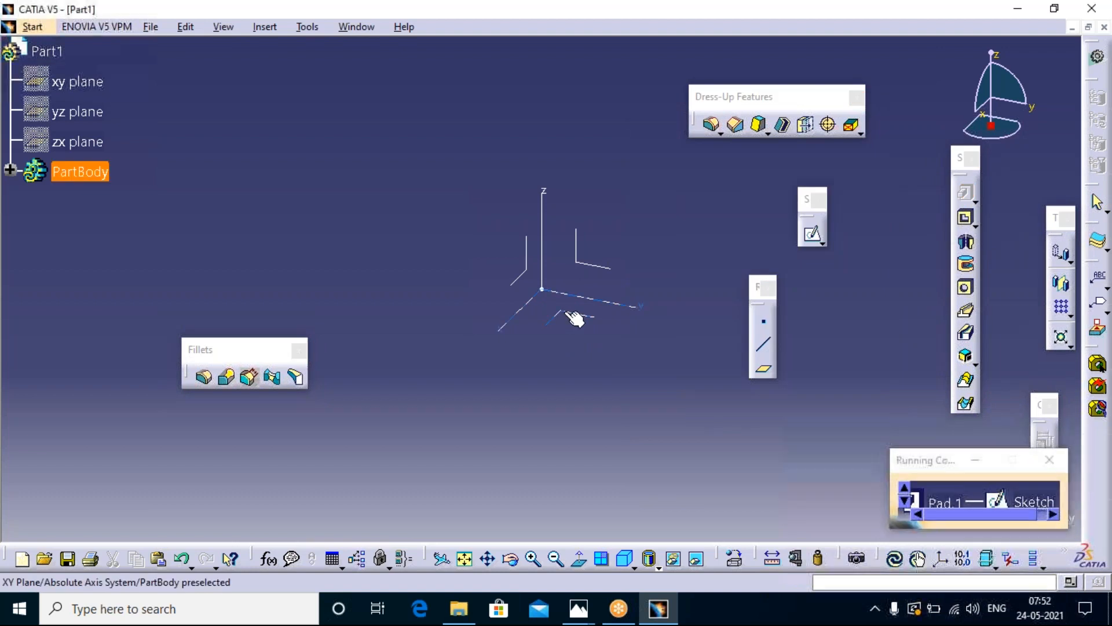
# - Switch to Photos, bring up drawing 1.PNG to read the block's outline dimensions, and return to the CATIA sketch
pyautogui.moveTo(655, 606)
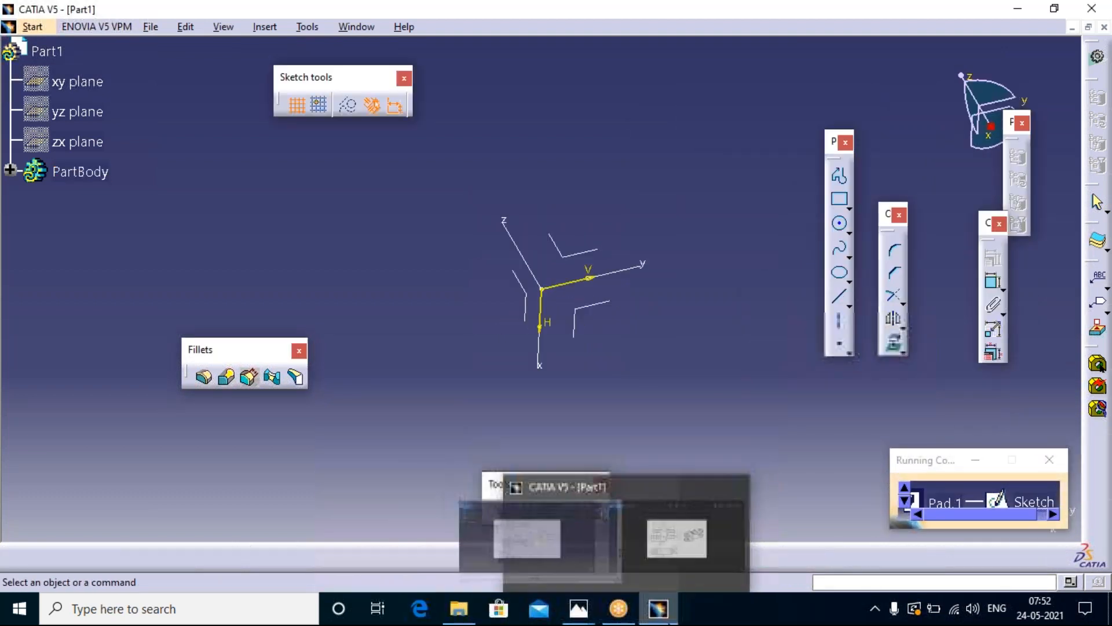
pyautogui.moveTo(578, 607)
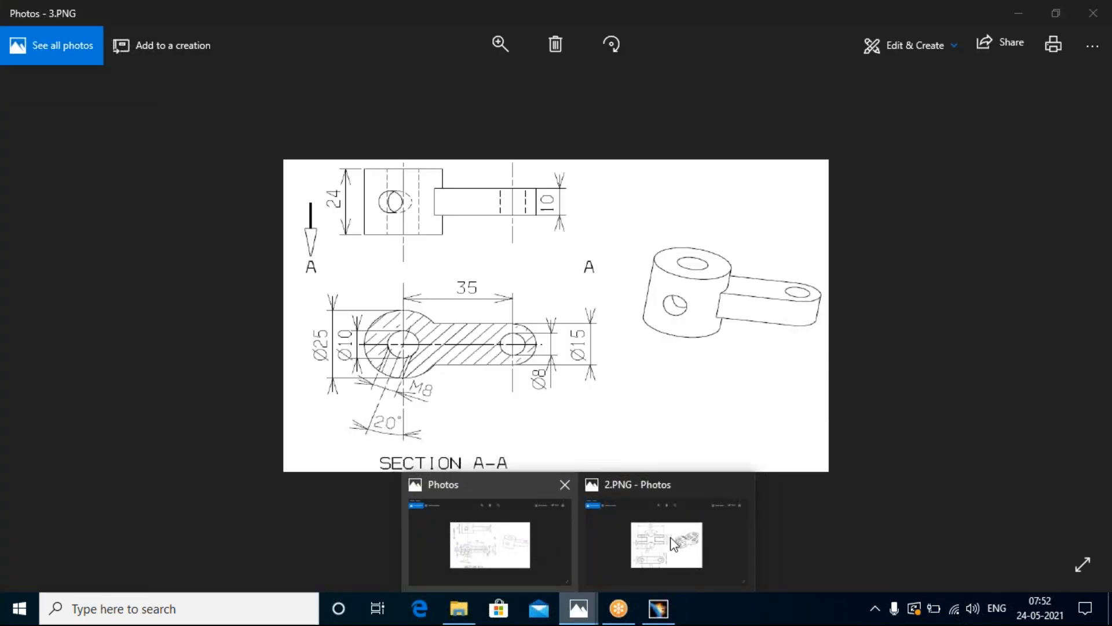
pyautogui.click(671, 544)
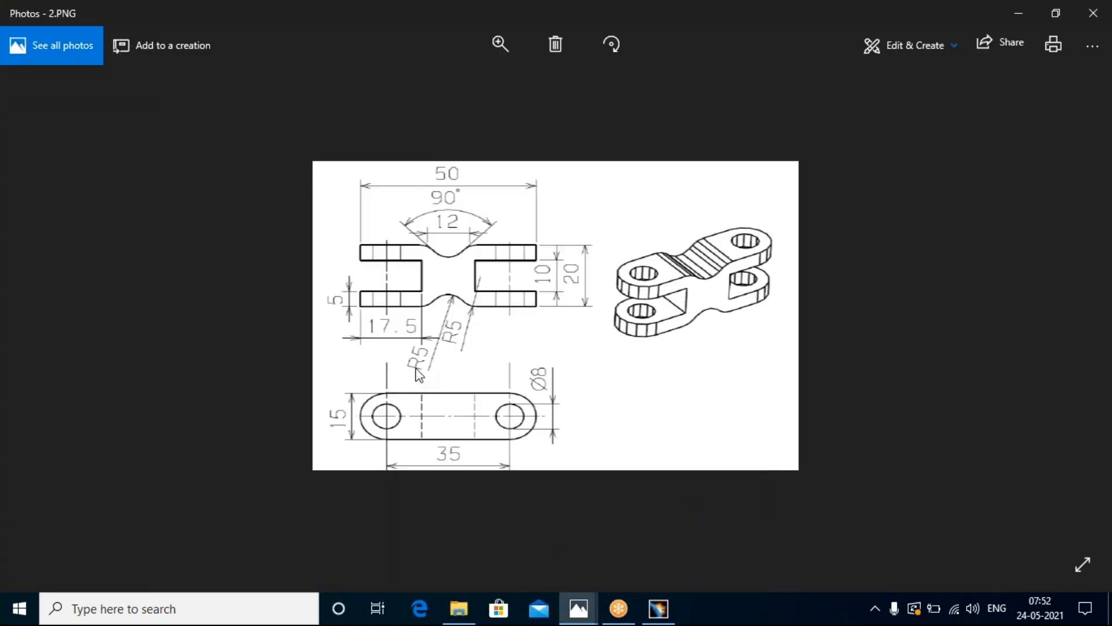
pyautogui.click(36, 314)
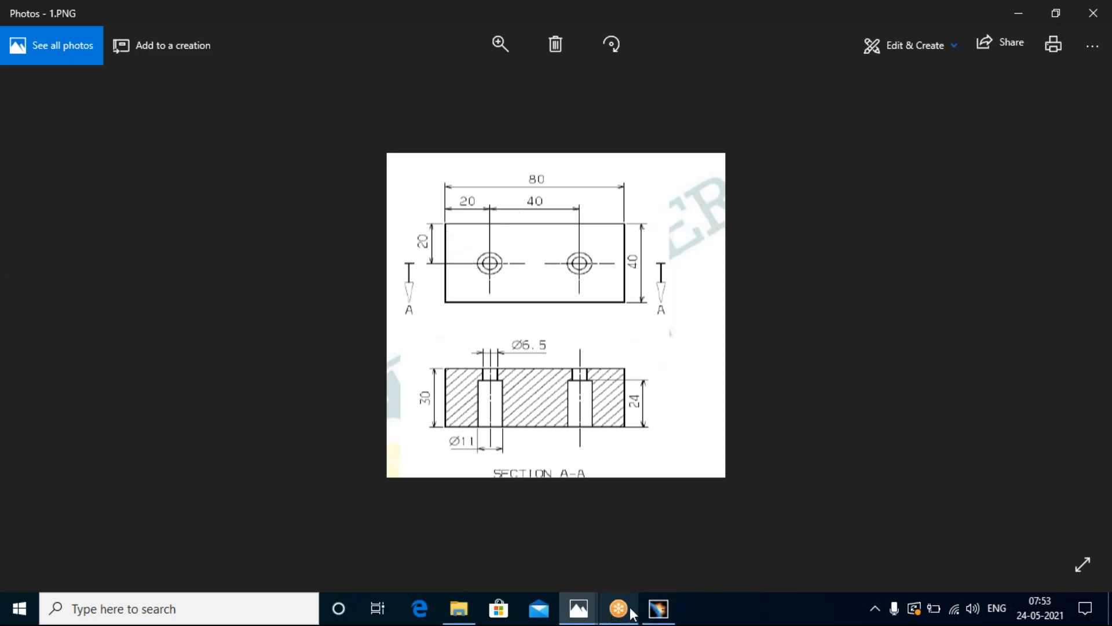
pyautogui.click(659, 608)
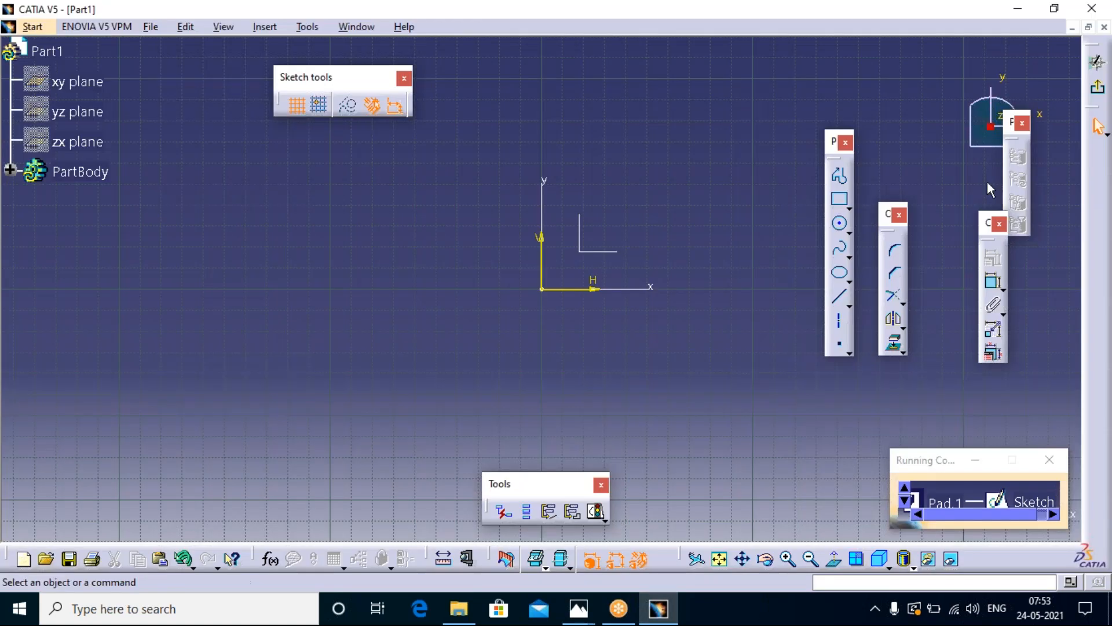
# - Sketch a rectangle about 76 mm wide and 34 mm high and move it so it surrounds the sketch origin
pyautogui.click(840, 200)
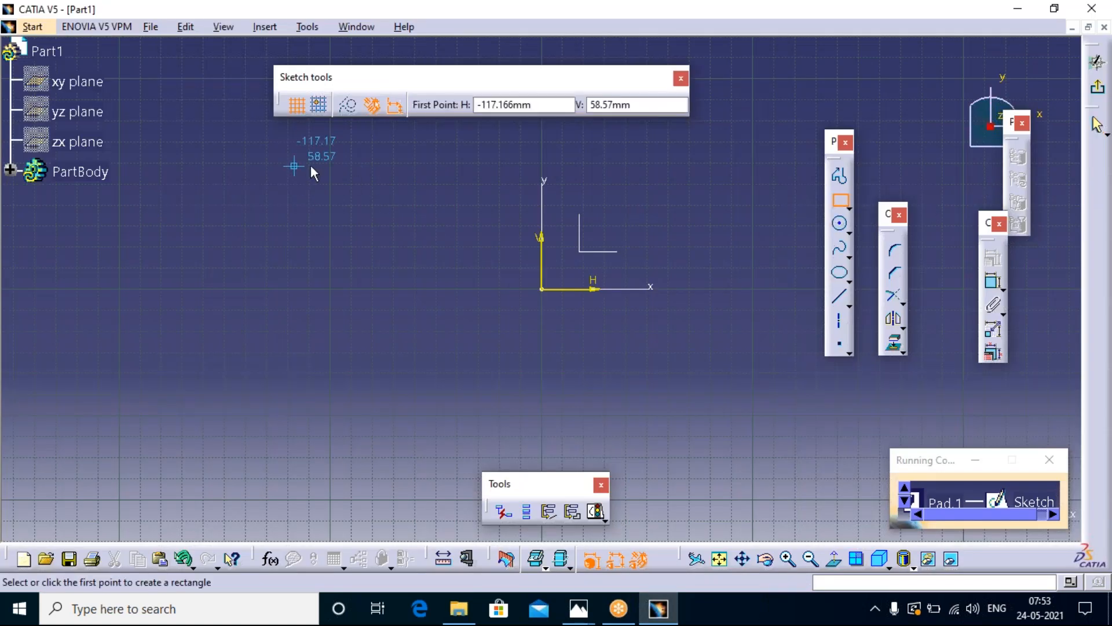
pyautogui.click(355, 177)
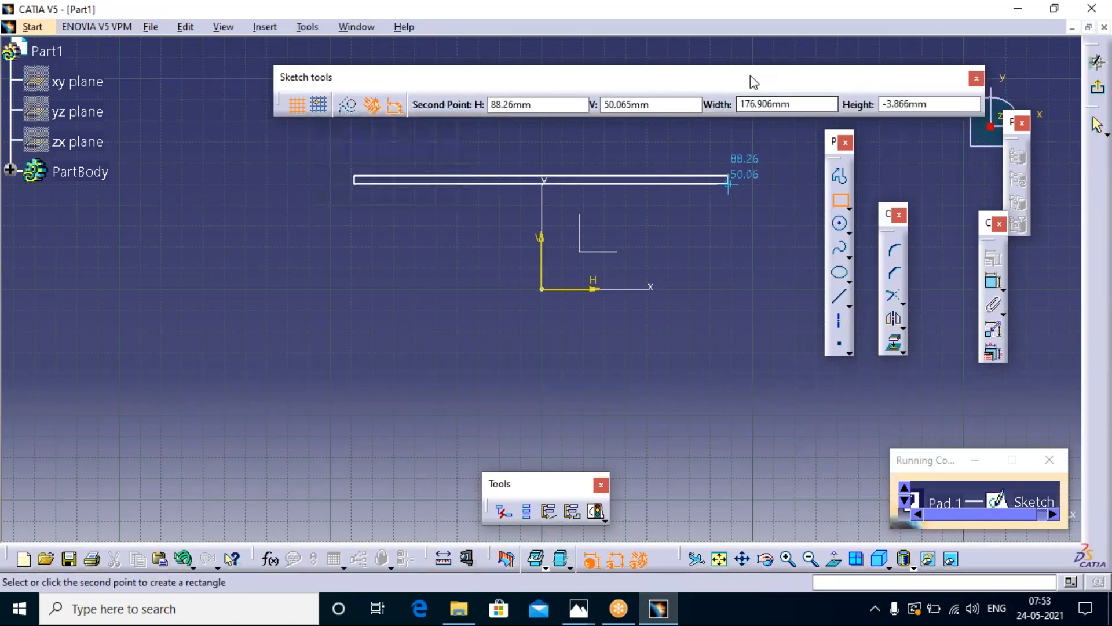
pyautogui.click(765, 104)
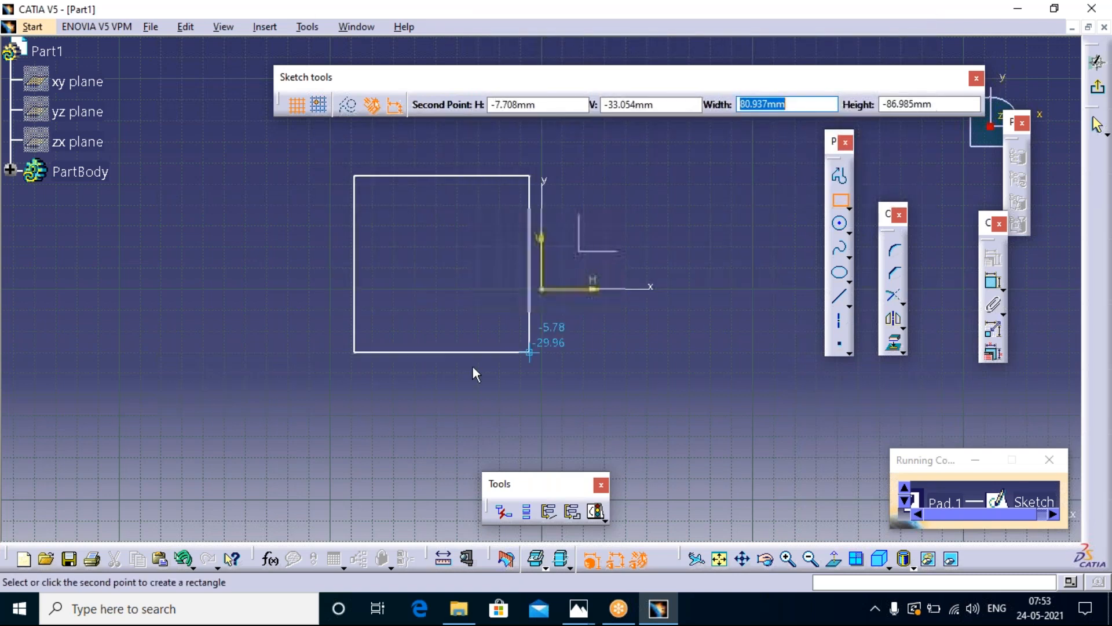
pyautogui.click(514, 248)
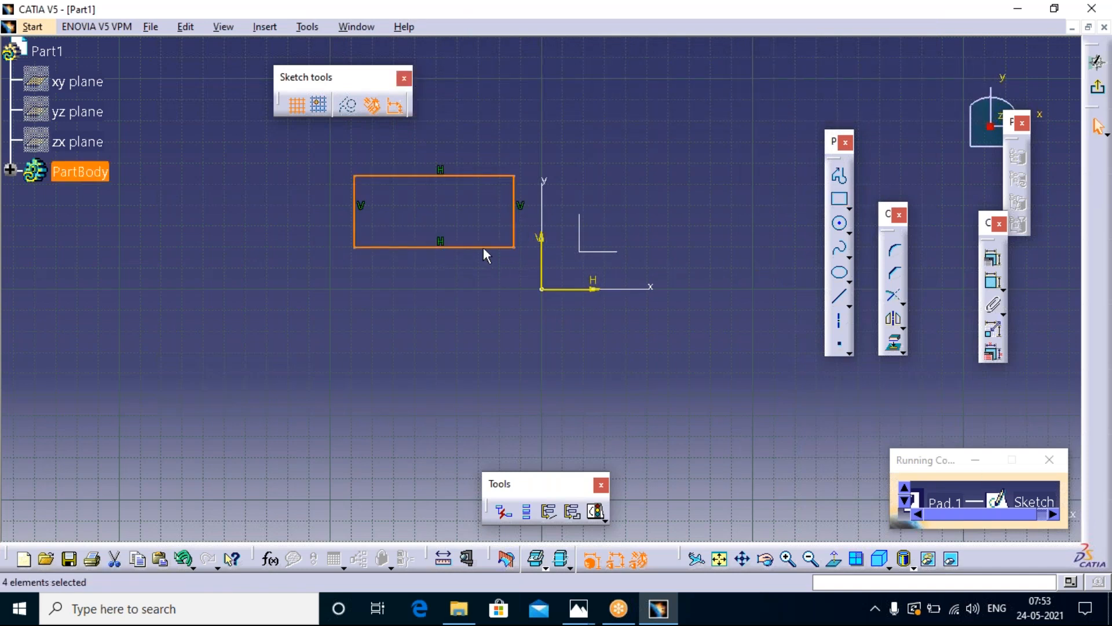
pyautogui.moveTo(514, 226); pyautogui.dragTo(615, 294)
pyautogui.click(919, 153)
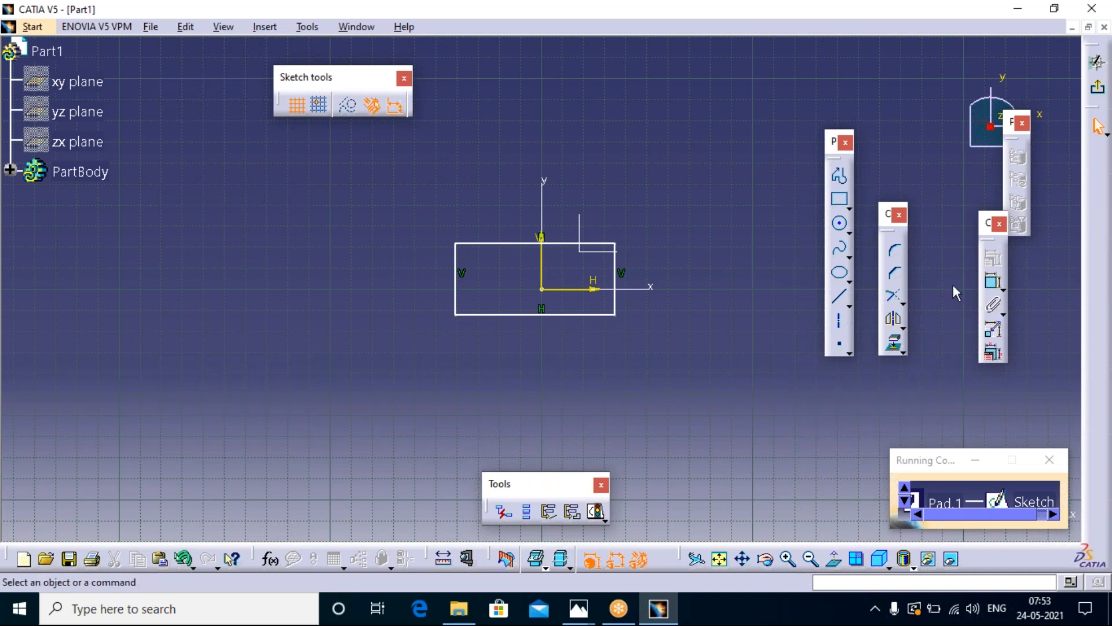
# - Dimension the rectangle's horizontal edge and set its length to 80 mm
pyautogui.click(993, 282)
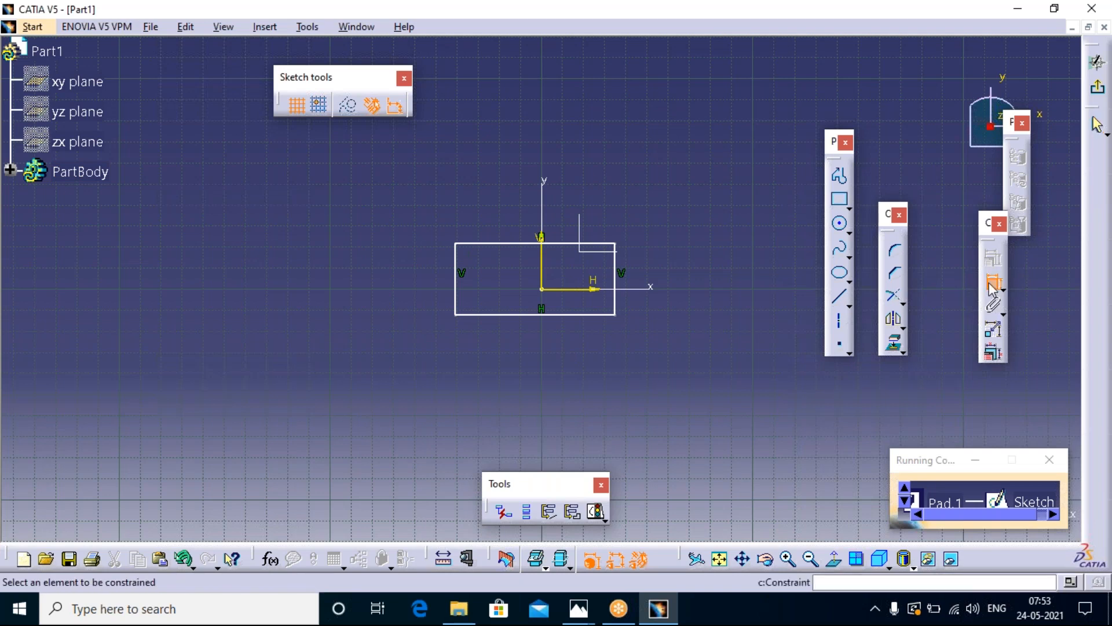
pyautogui.click(513, 315)
pyautogui.click(545, 349)
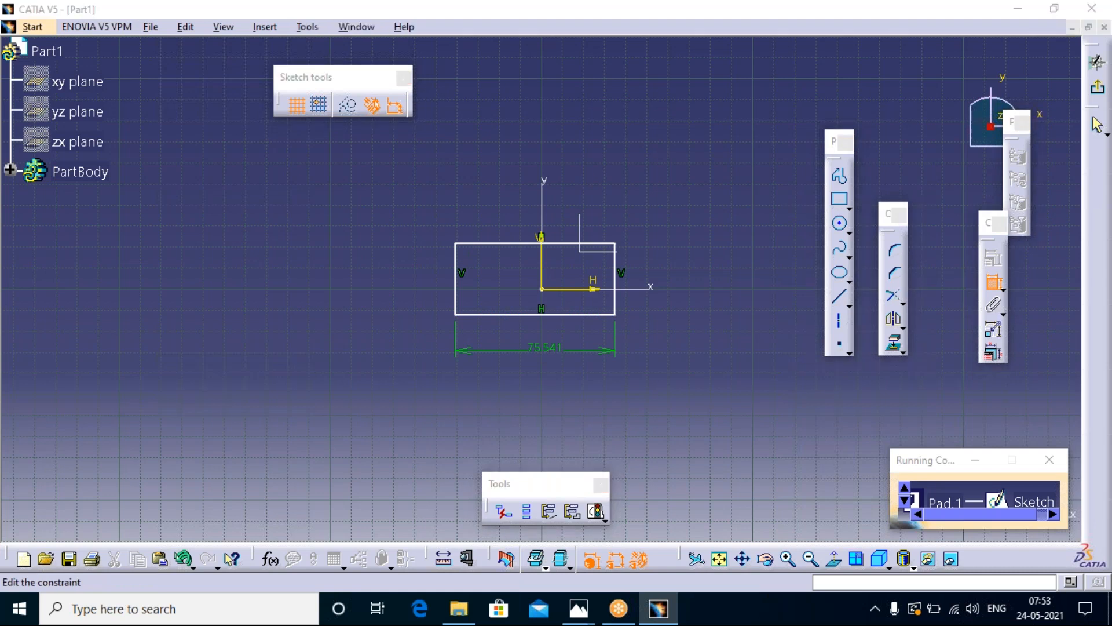
pyautogui.doubleClick(544, 348)
pyautogui.write('80mm')
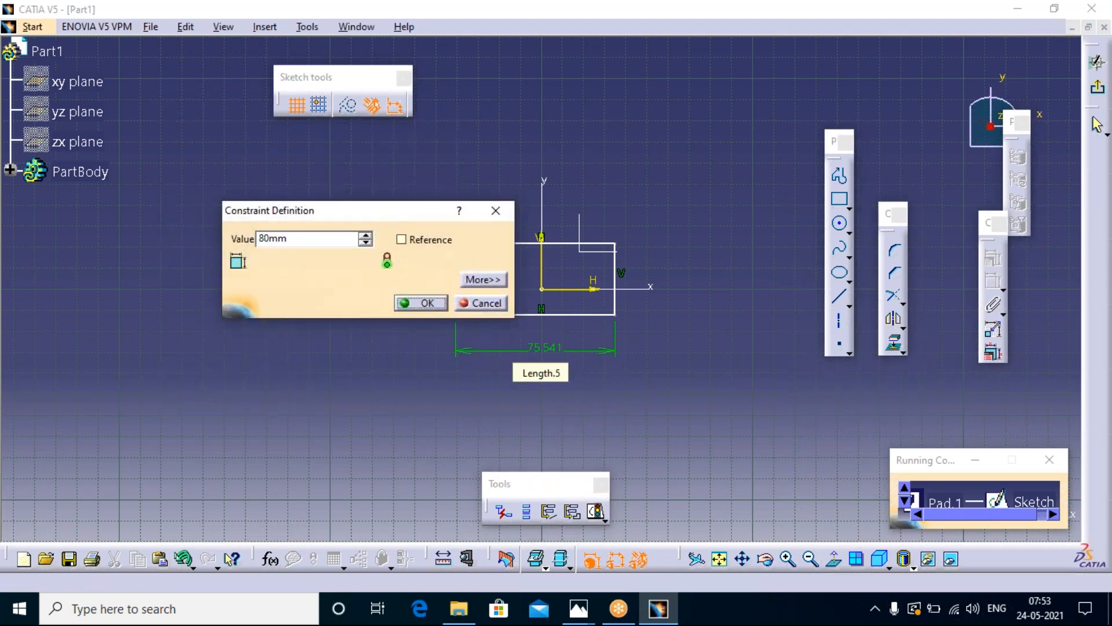
pyautogui.press('Return')
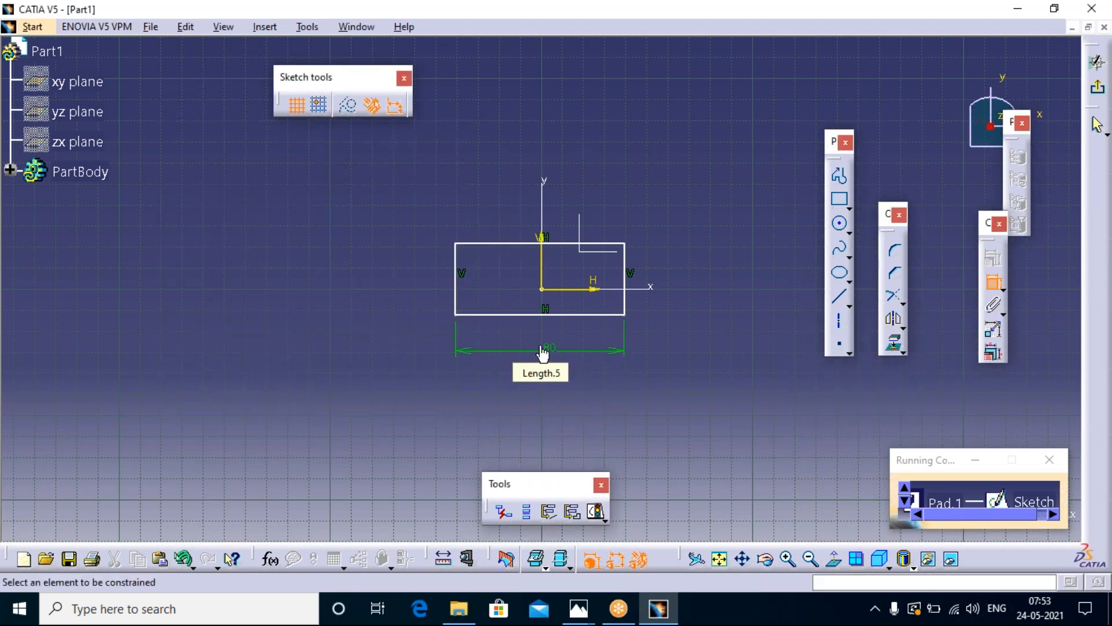
# - Dimension the rectangle's vertical edge and set its height to 40 mm
pyautogui.click(455, 258)
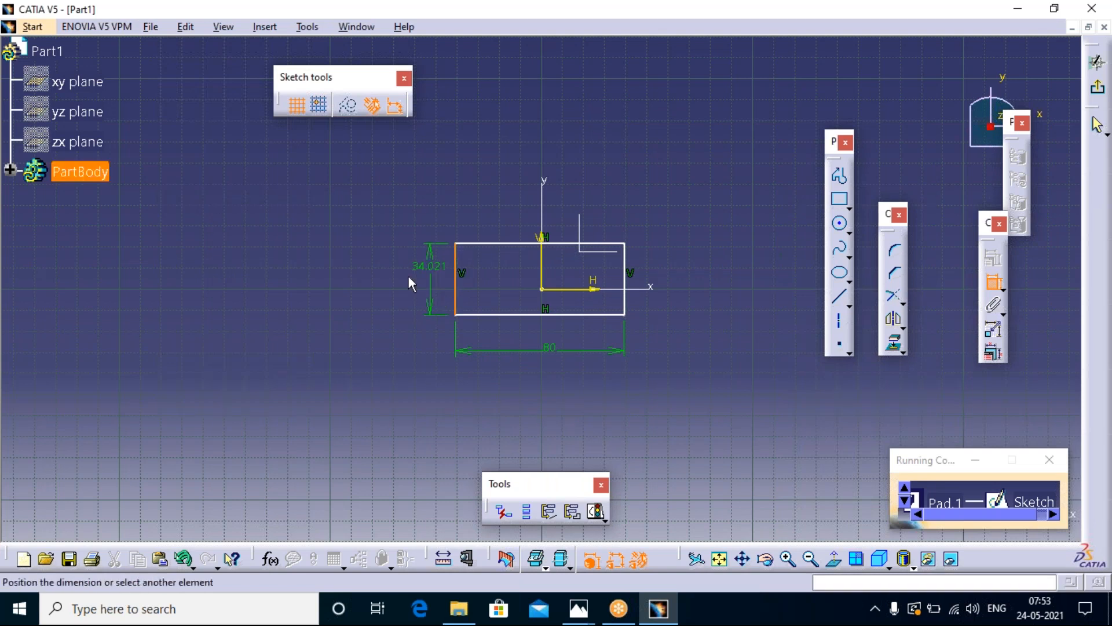
pyautogui.click(404, 274)
pyautogui.doubleClick(403, 274)
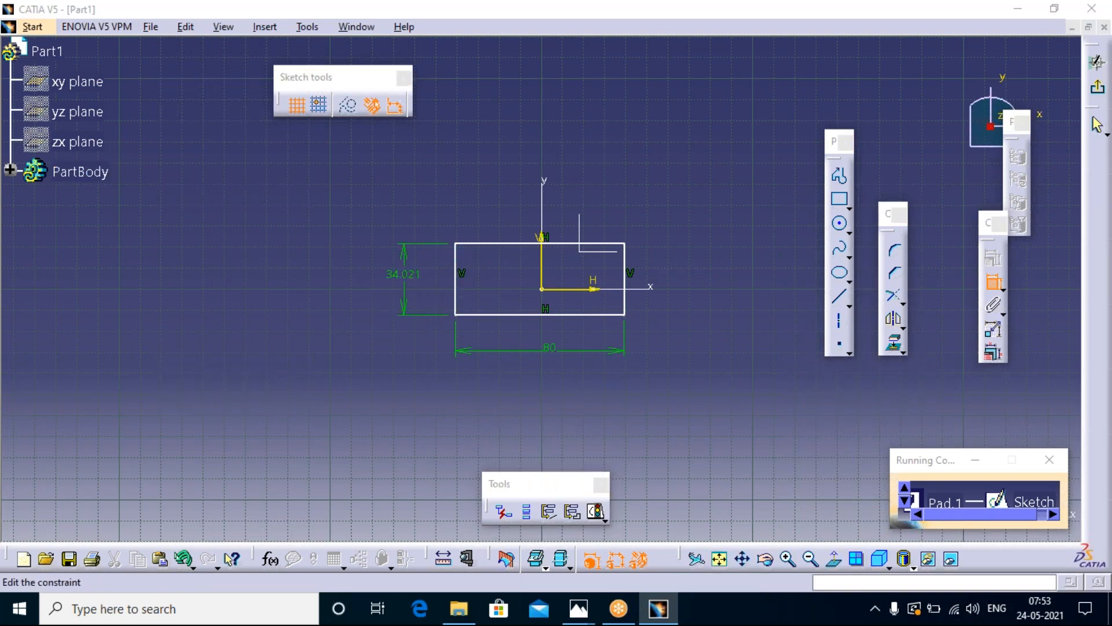
pyautogui.write('440')
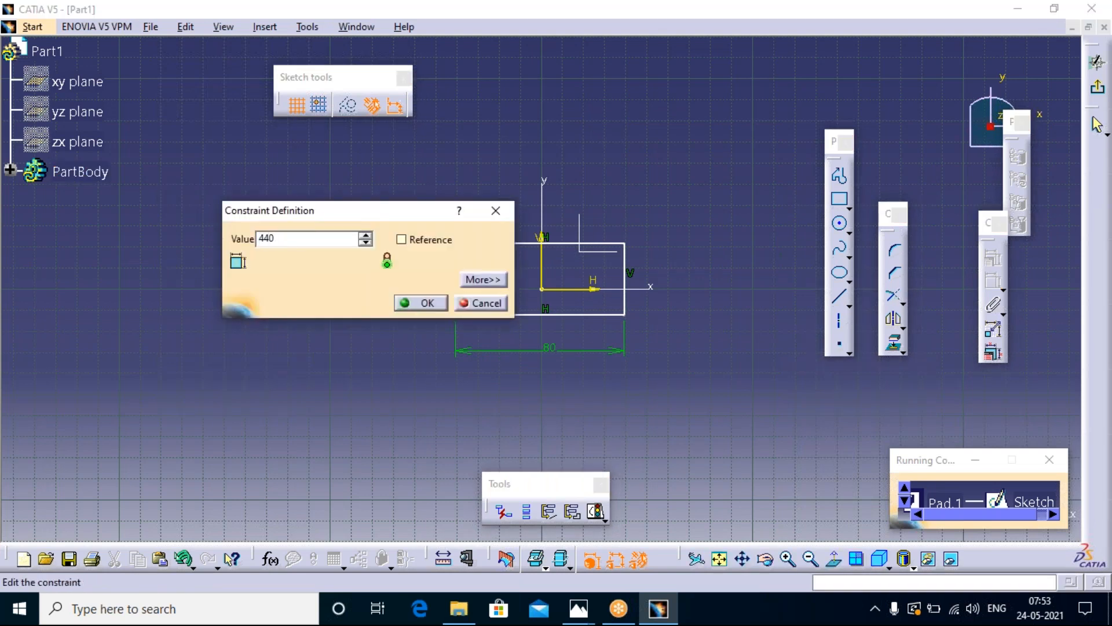
pyautogui.press('Return')
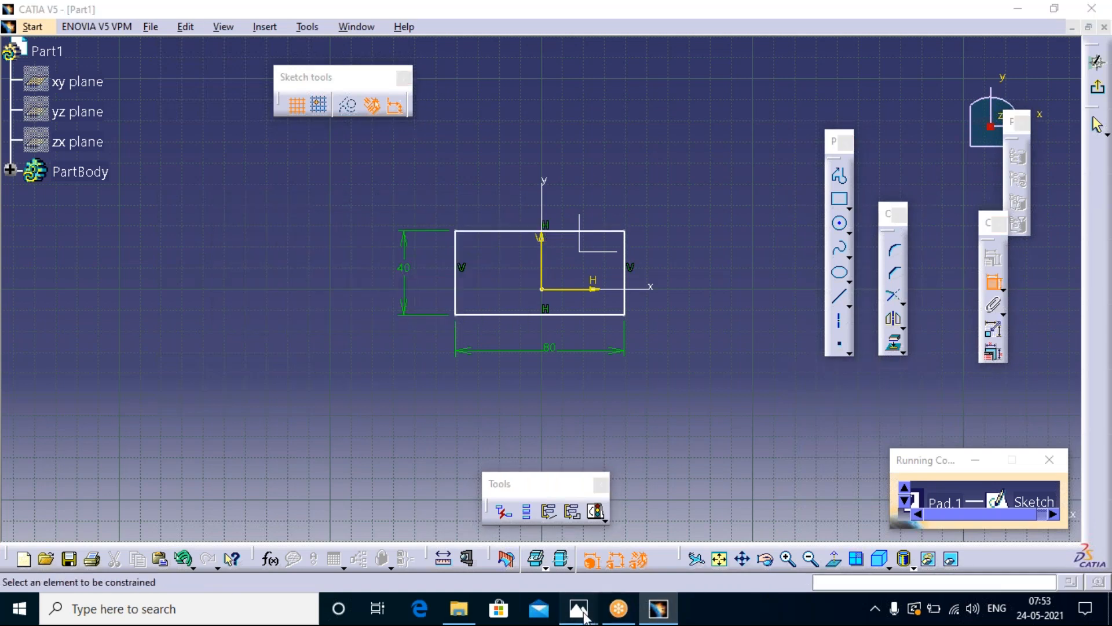
# - Review the block drawing 1.PNG in Photos again and return to the dimensioned rectangle in CATIA
pyautogui.moveTo(582, 611)
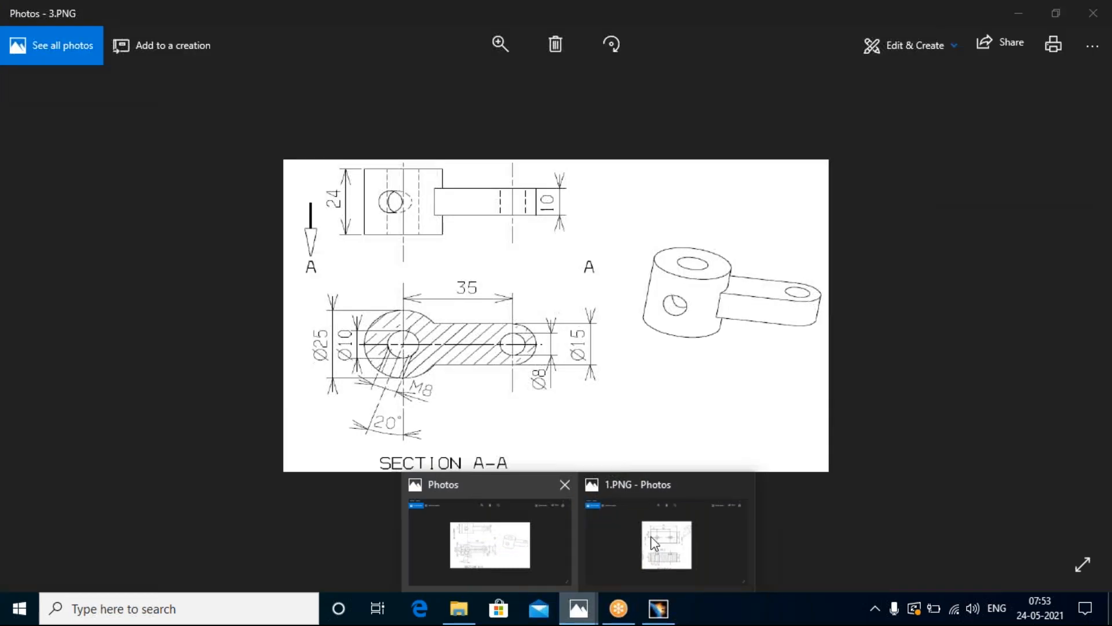
pyautogui.click(654, 542)
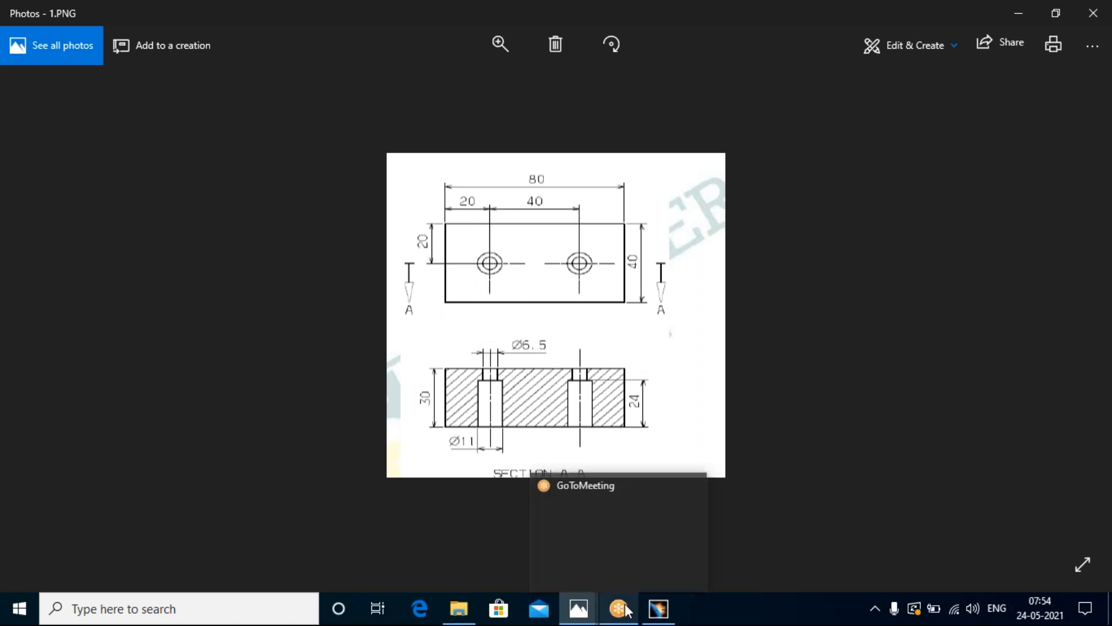
pyautogui.click(658, 608)
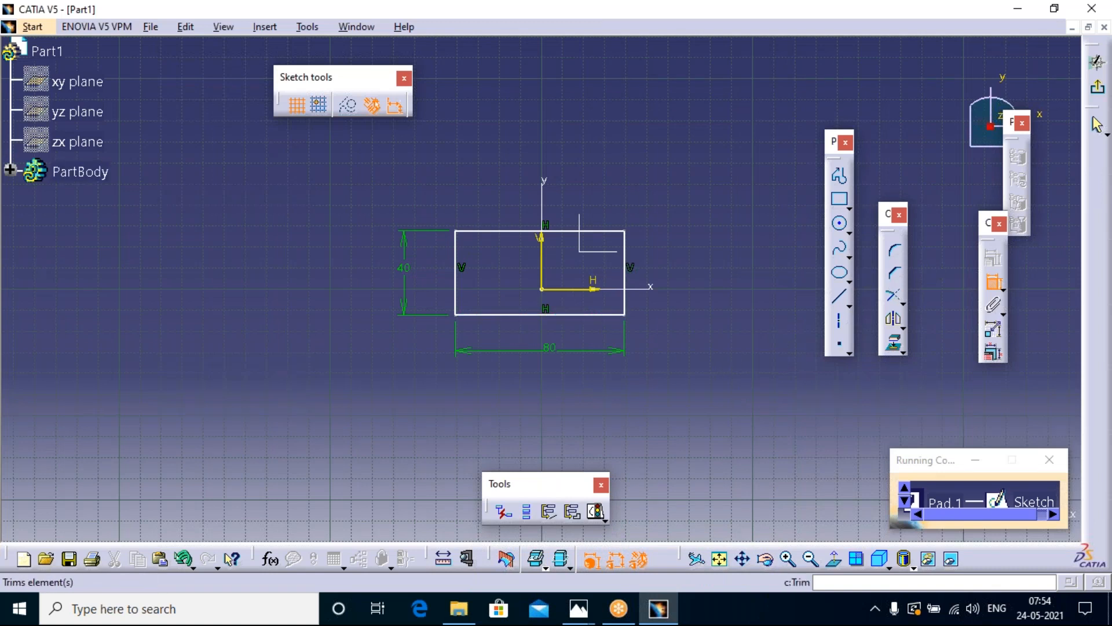
pyautogui.click(543, 258)
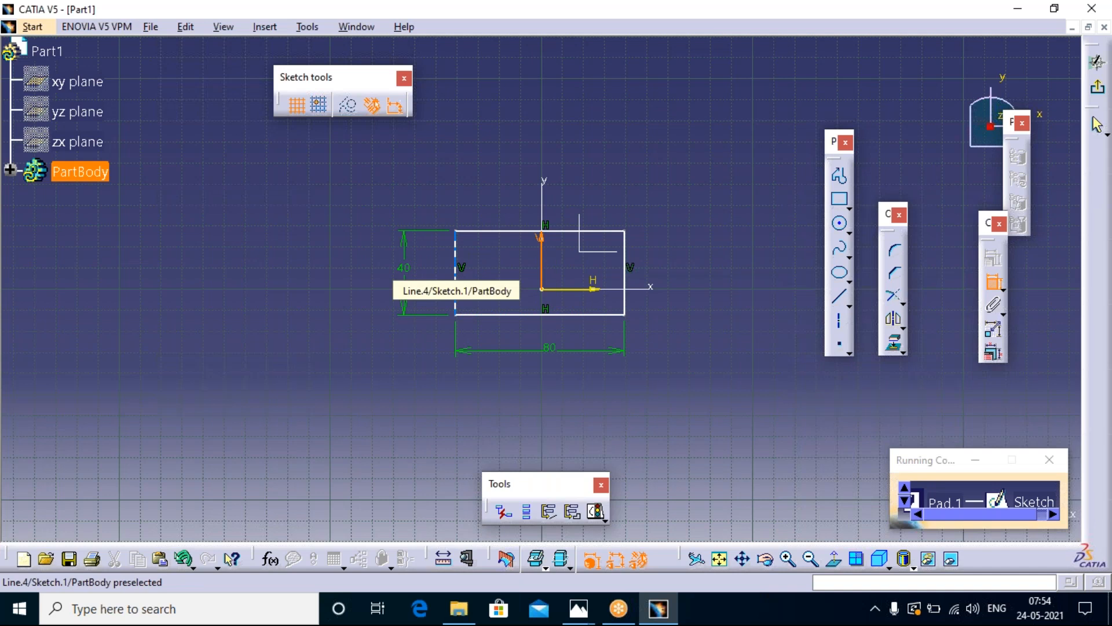
pyautogui.click(992, 282)
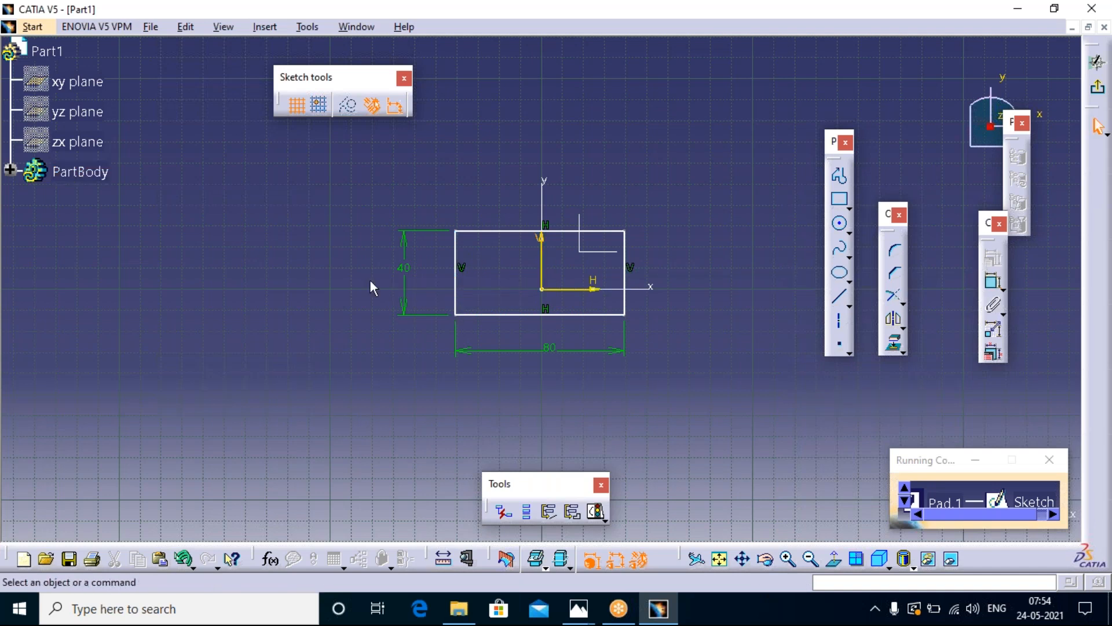
# - Constrain the rectangle's two vertical edges to be symmetric about the sketch's vertical axis
pyautogui.click(993, 282)
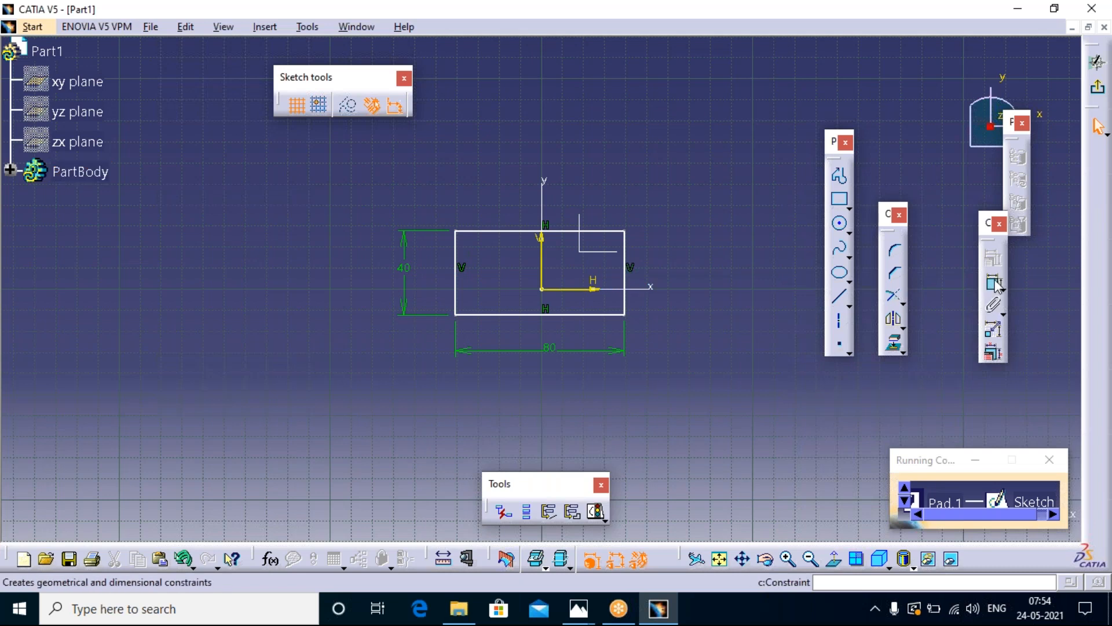
pyautogui.press('Escape')
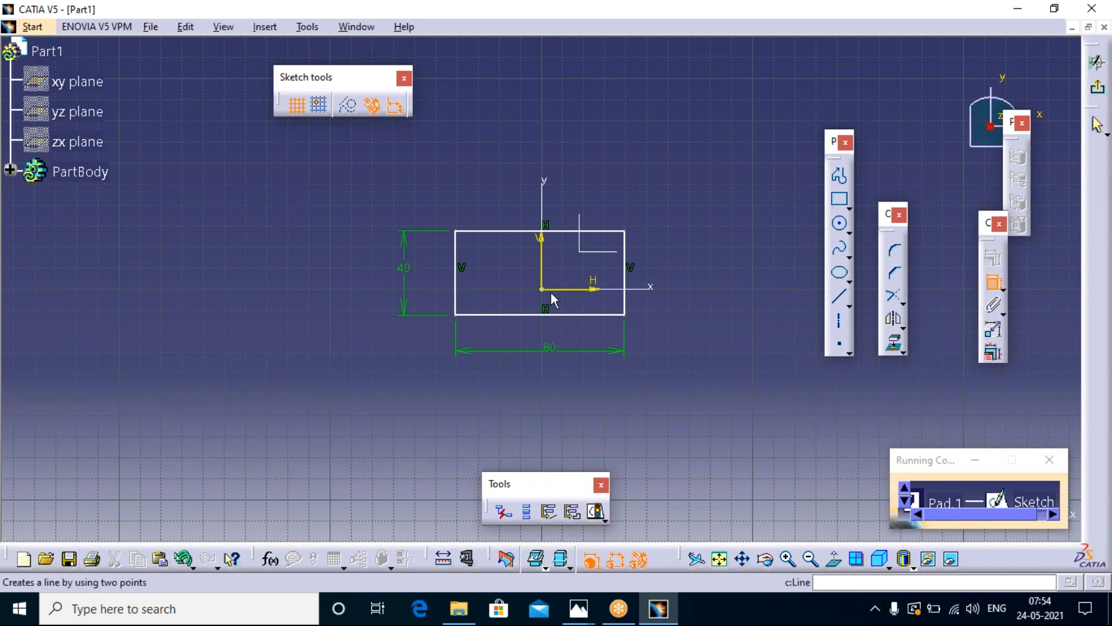
pyautogui.click(456, 268)
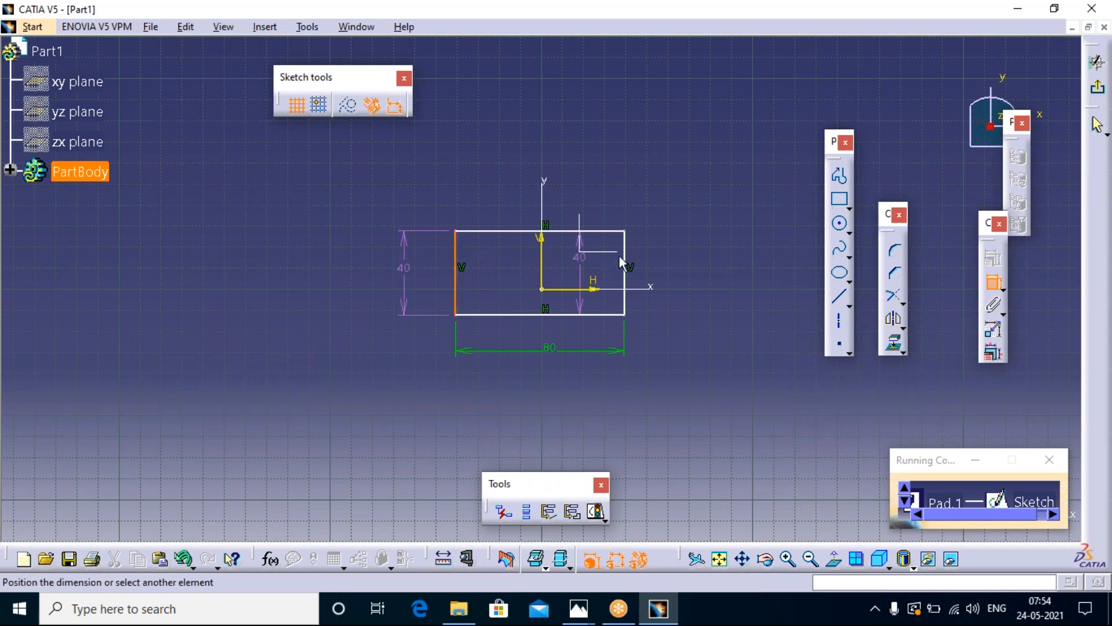
pyautogui.click(627, 256)
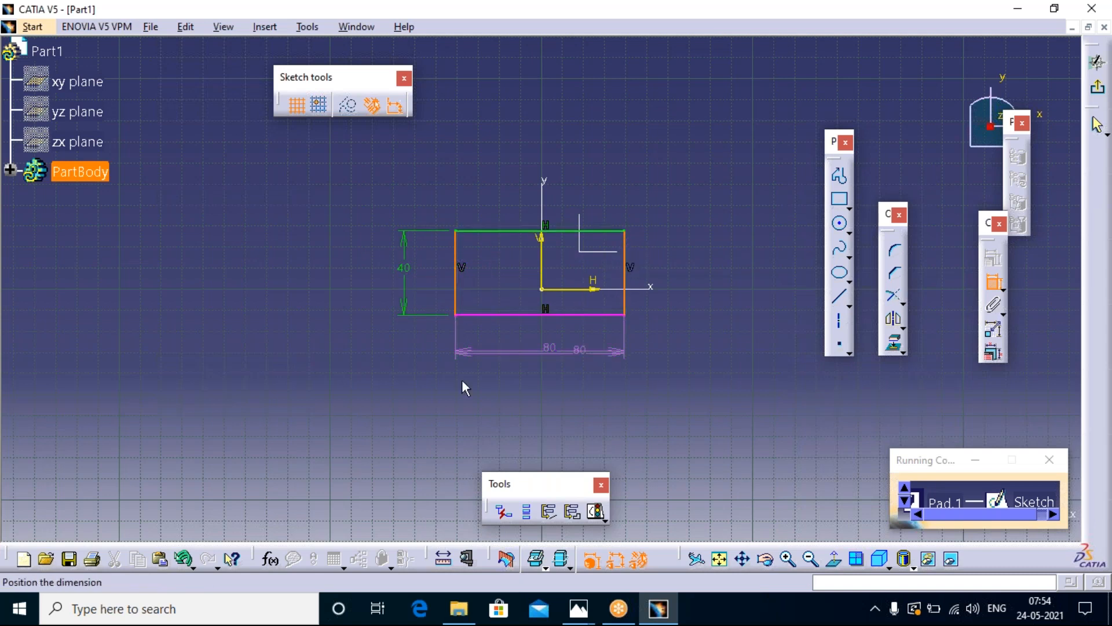
pyautogui.rightClick(542, 157)
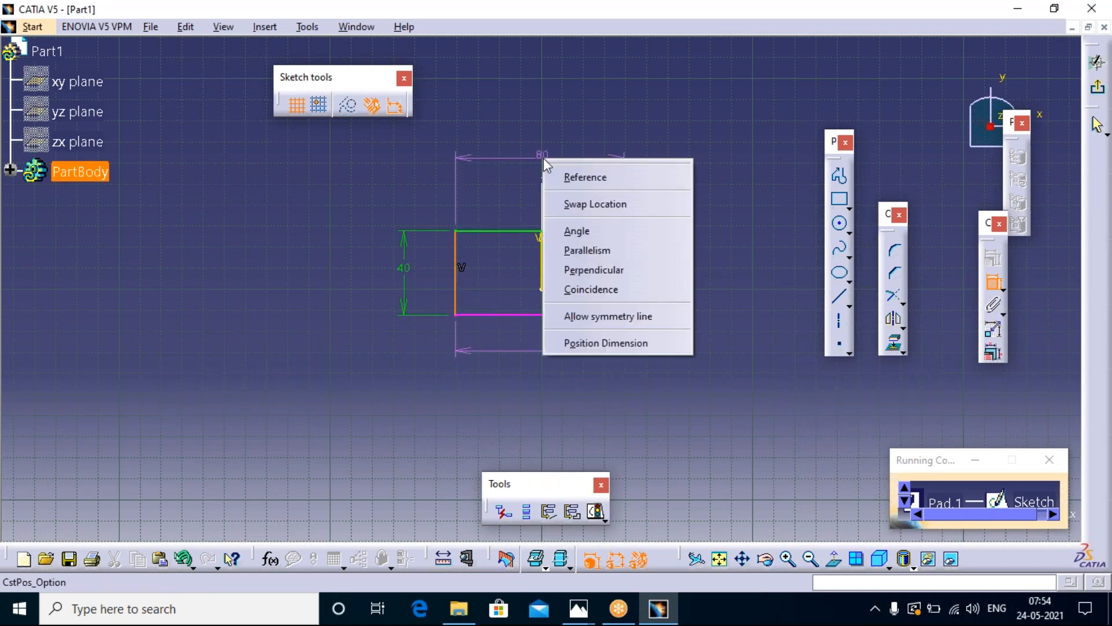
pyautogui.click(631, 317)
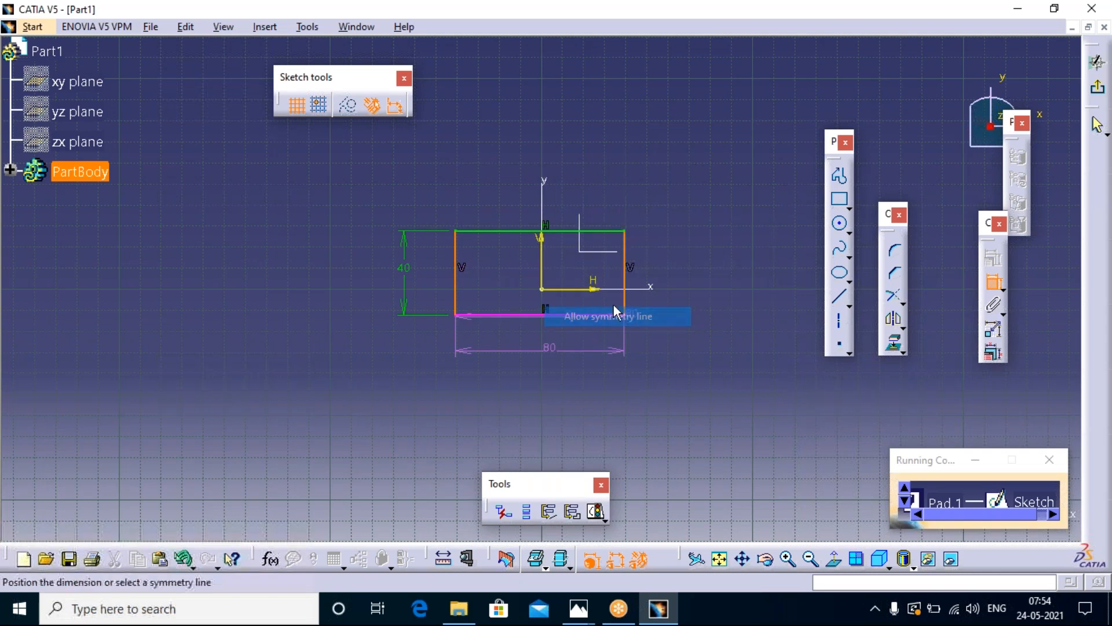
pyautogui.click(544, 239)
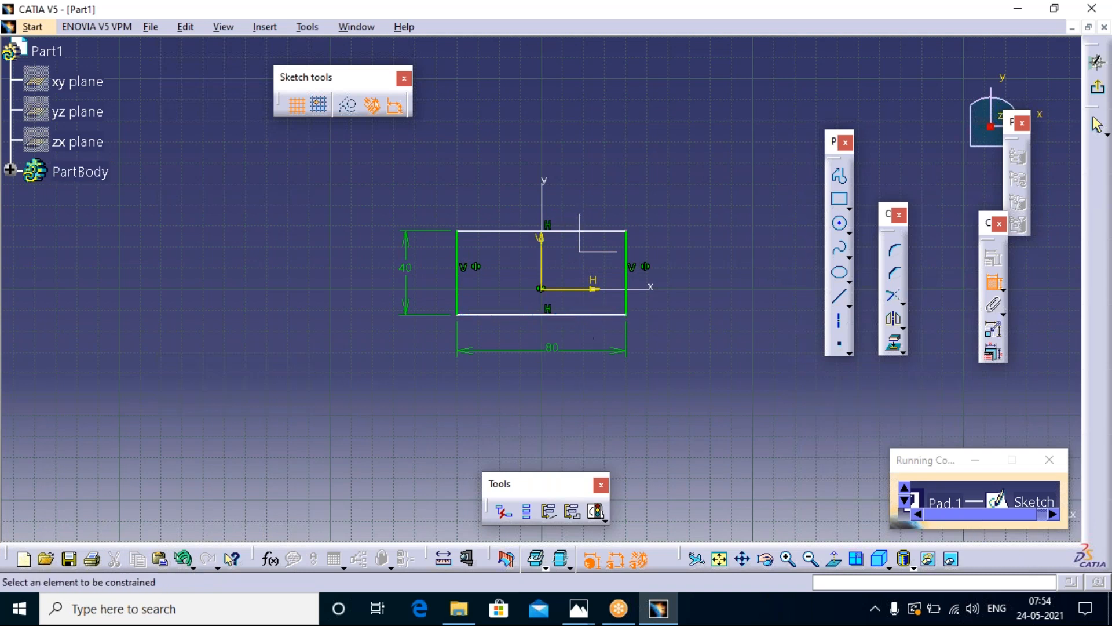
# - Constrain the rectangle's two horizontal edges to be symmetric about the sketch's horizontal axis
pyautogui.click(590, 313)
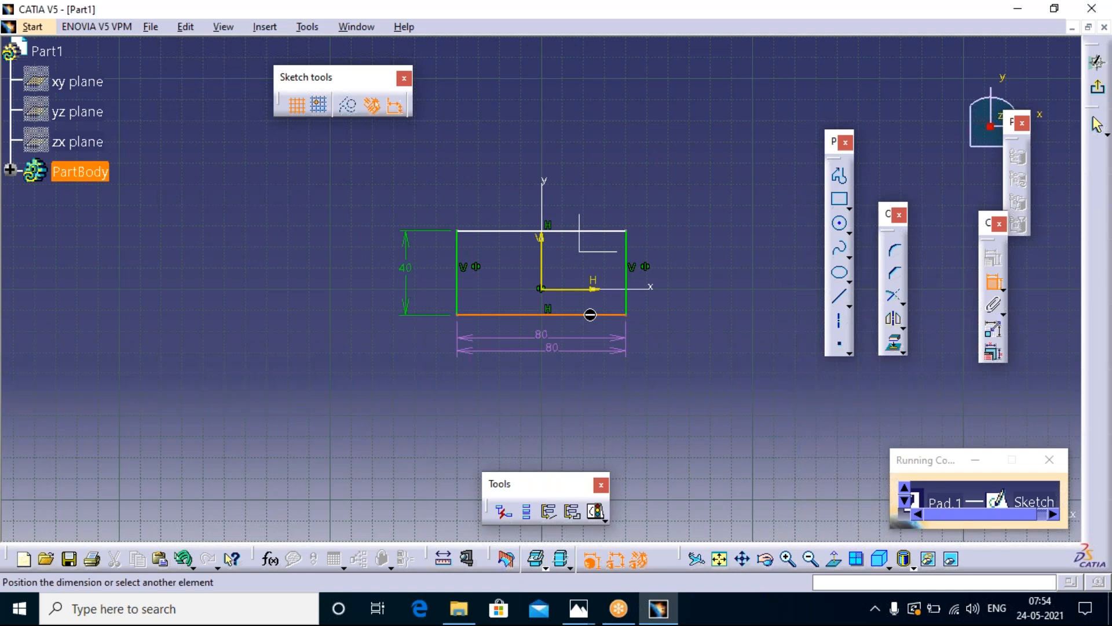
pyautogui.click(577, 231)
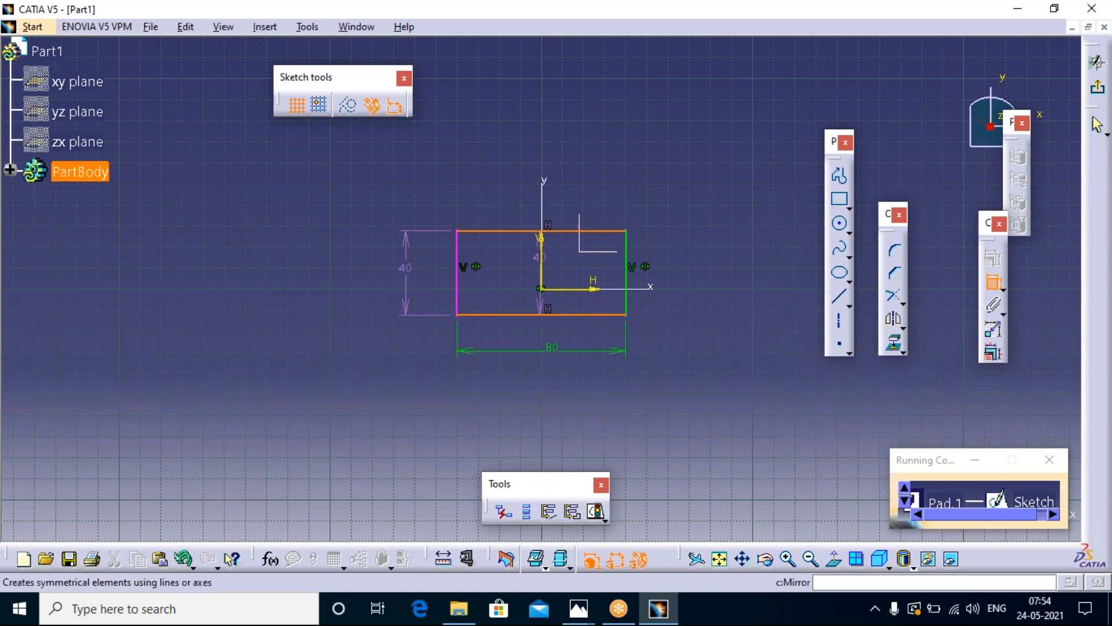
pyautogui.rightClick(691, 276)
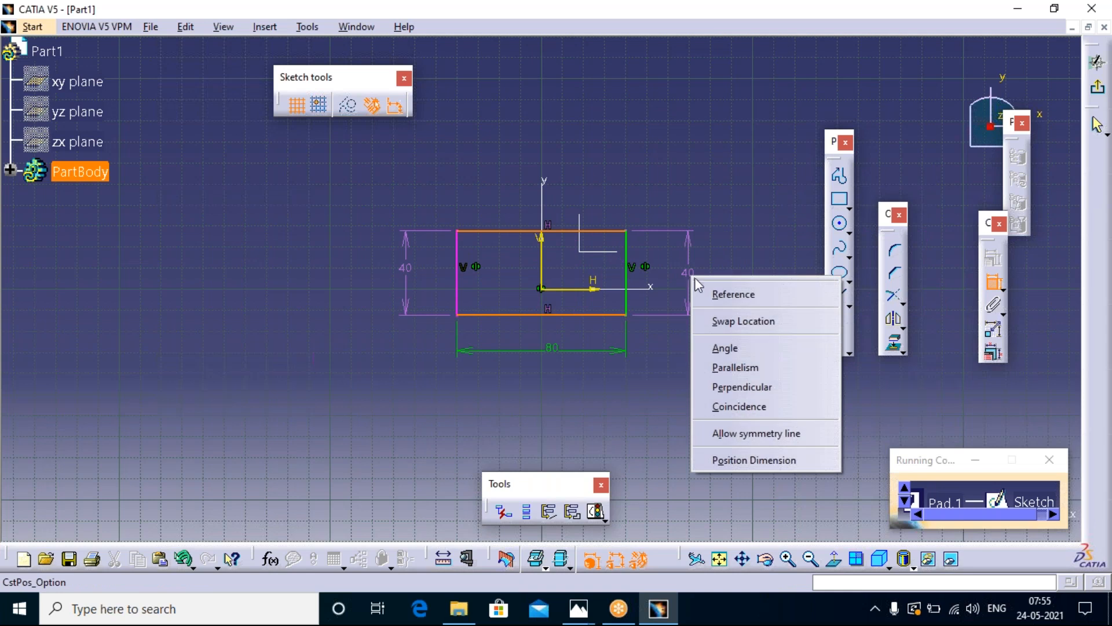
pyautogui.click(756, 433)
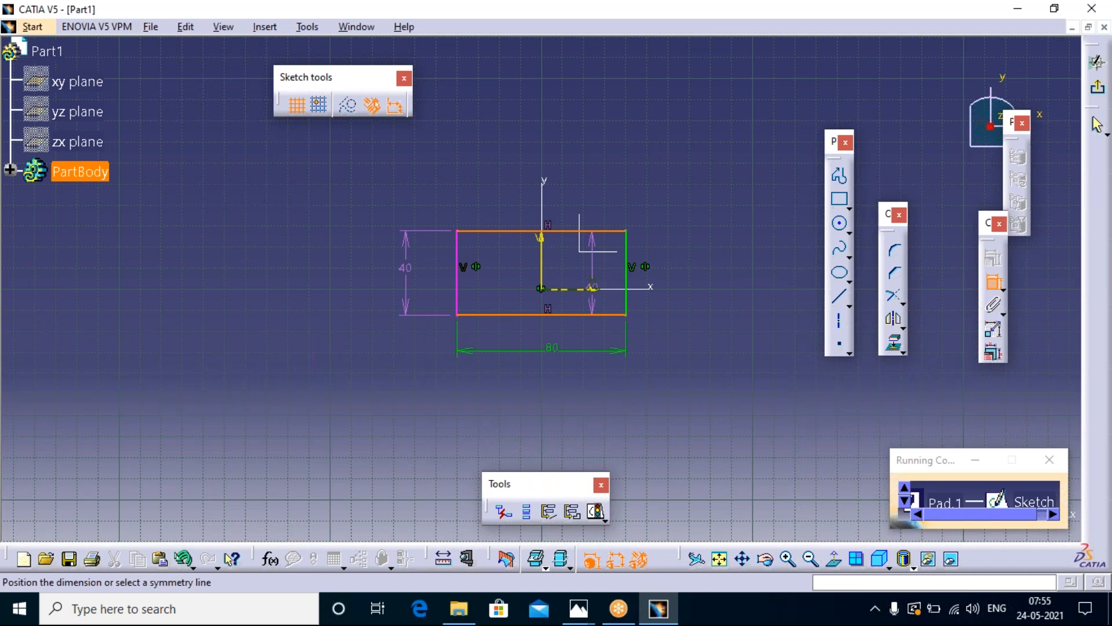
pyautogui.click(592, 285)
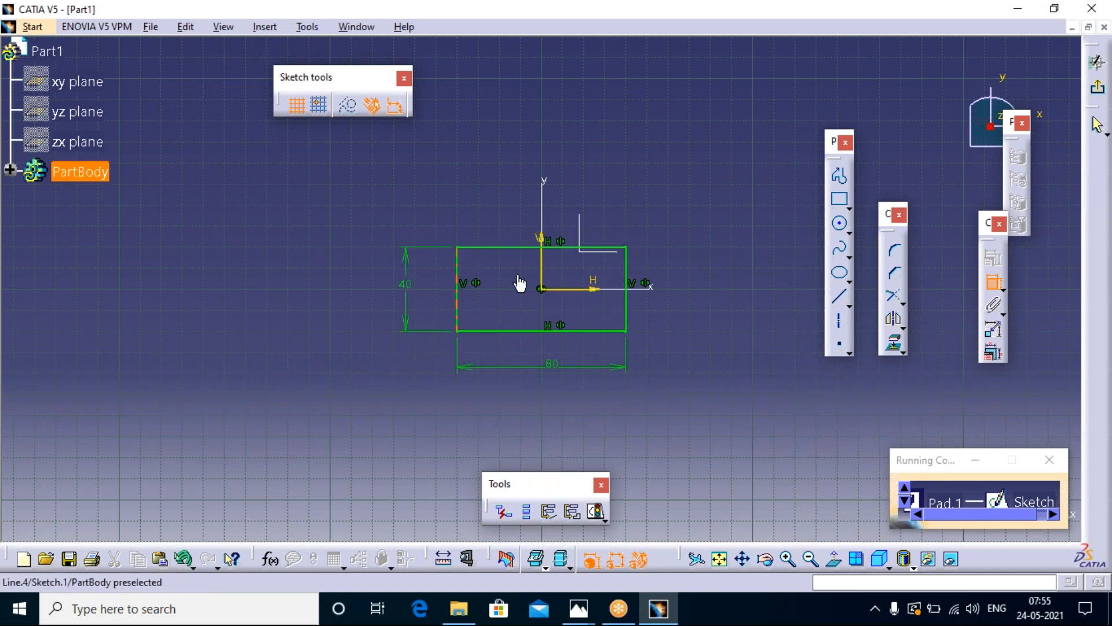
# - Check the sketch's solving status and open its Sketch Analysis to verify the profile geometry, then close the analysis
pyautogui.click(596, 512)
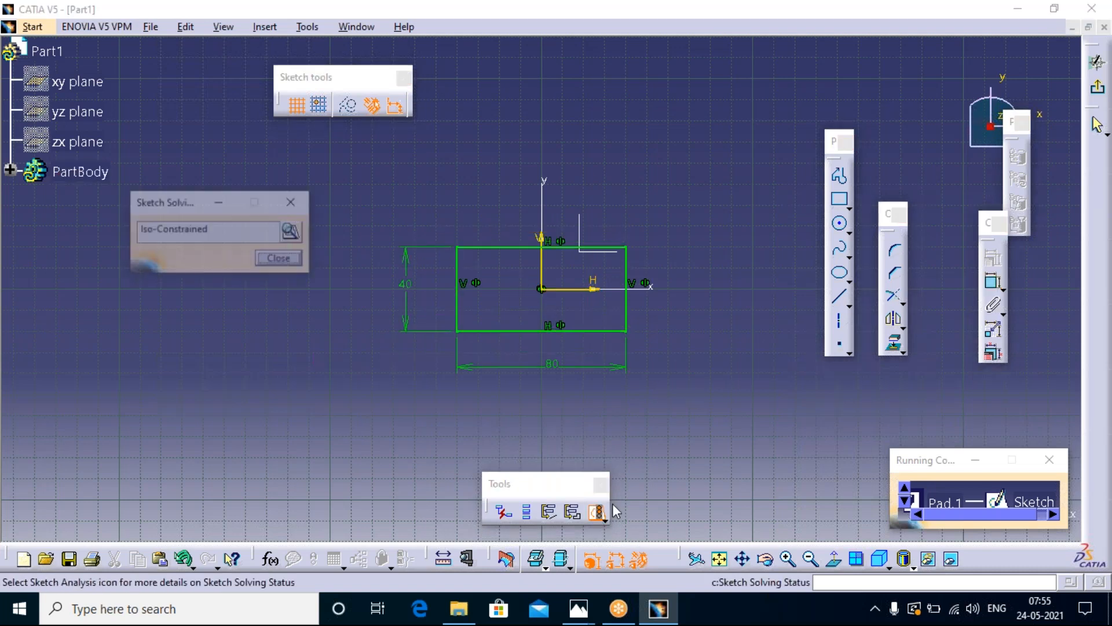
pyautogui.click(292, 232)
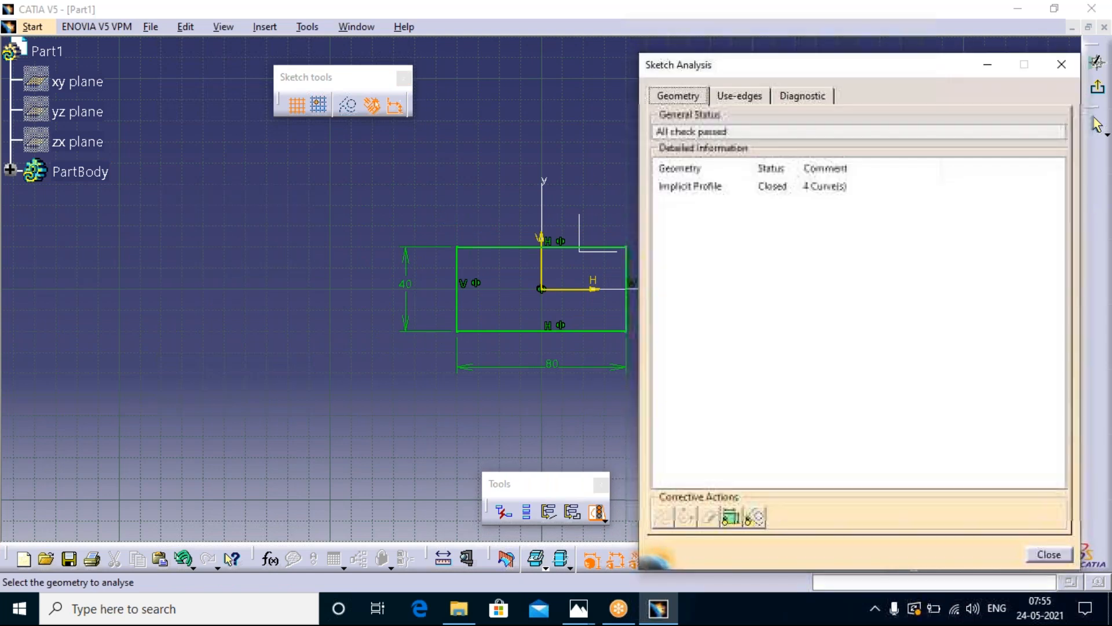
pyautogui.click(1062, 64)
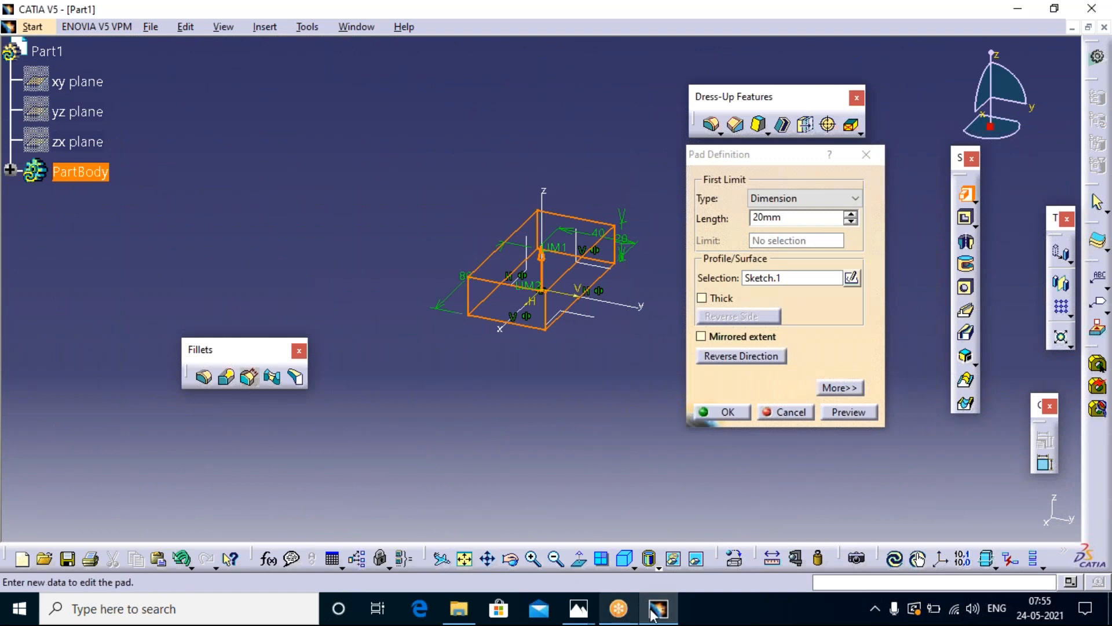
# - Check the block height in 1.PNG in Photos, return to CATIA and pad the rectangle sketch to a length of 30 mm
pyautogui.moveTo(578, 608)
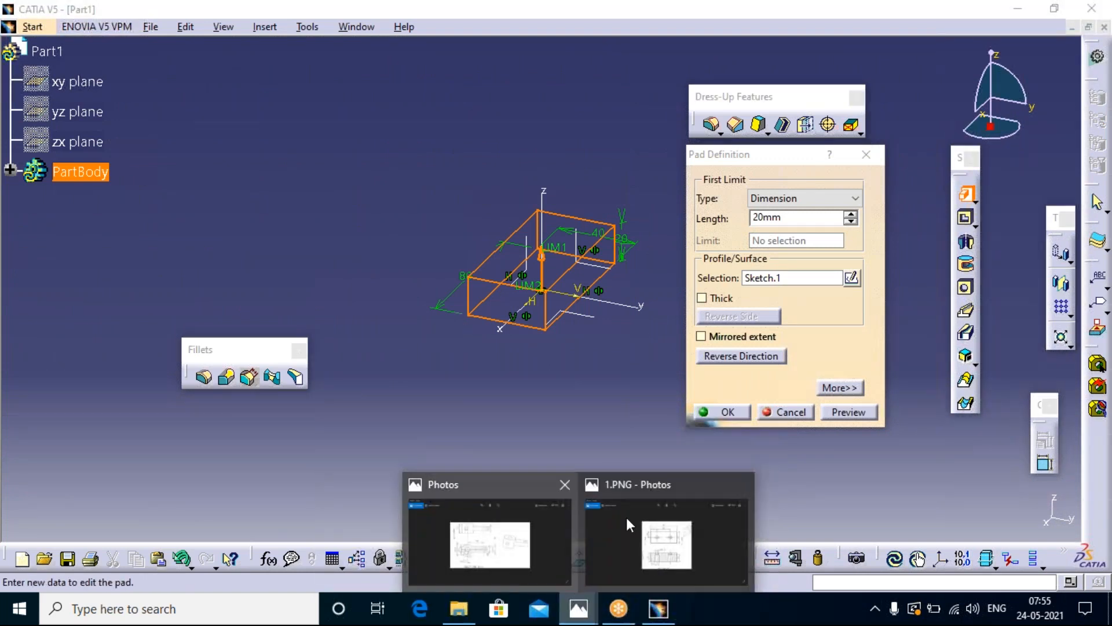
pyautogui.click(627, 517)
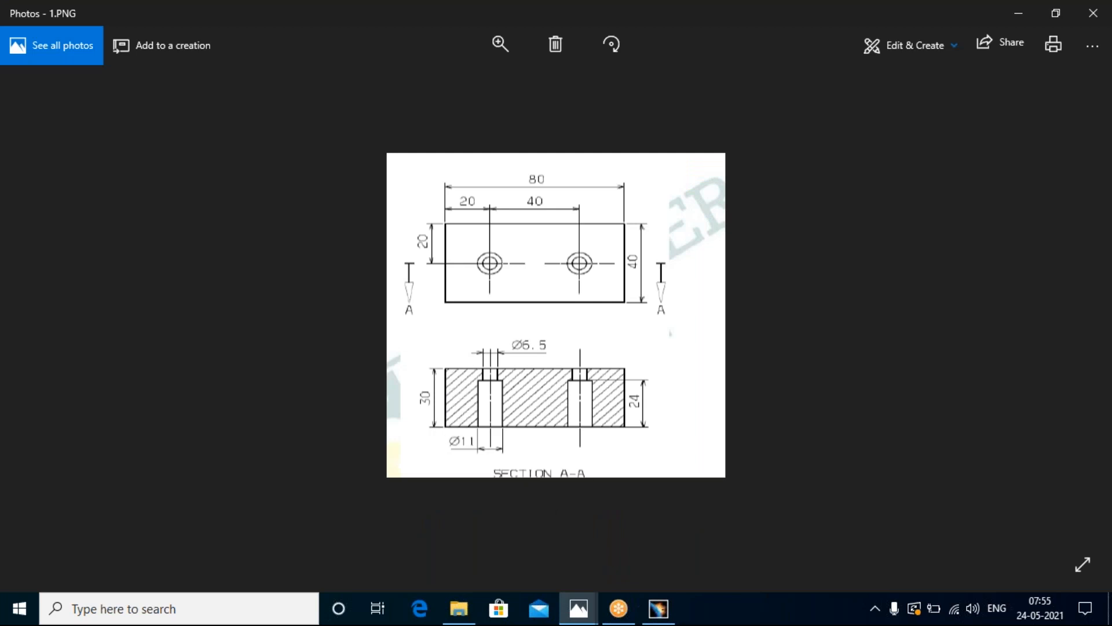
pyautogui.click(659, 608)
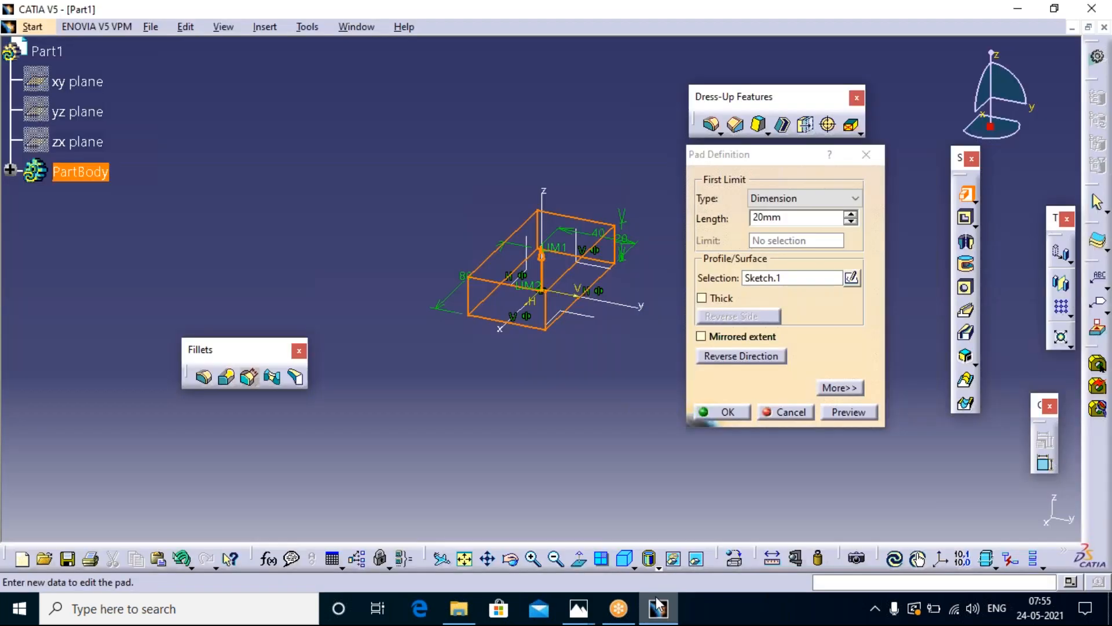
pyautogui.click(821, 217)
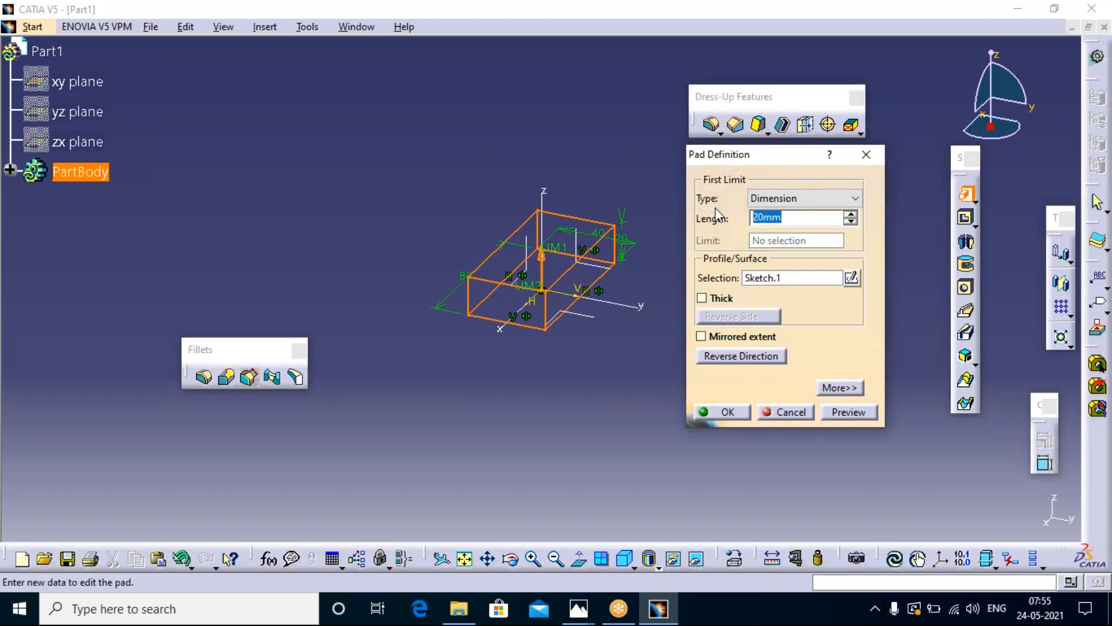
pyautogui.write('0')
pyautogui.click(849, 412)
pyautogui.click(727, 412)
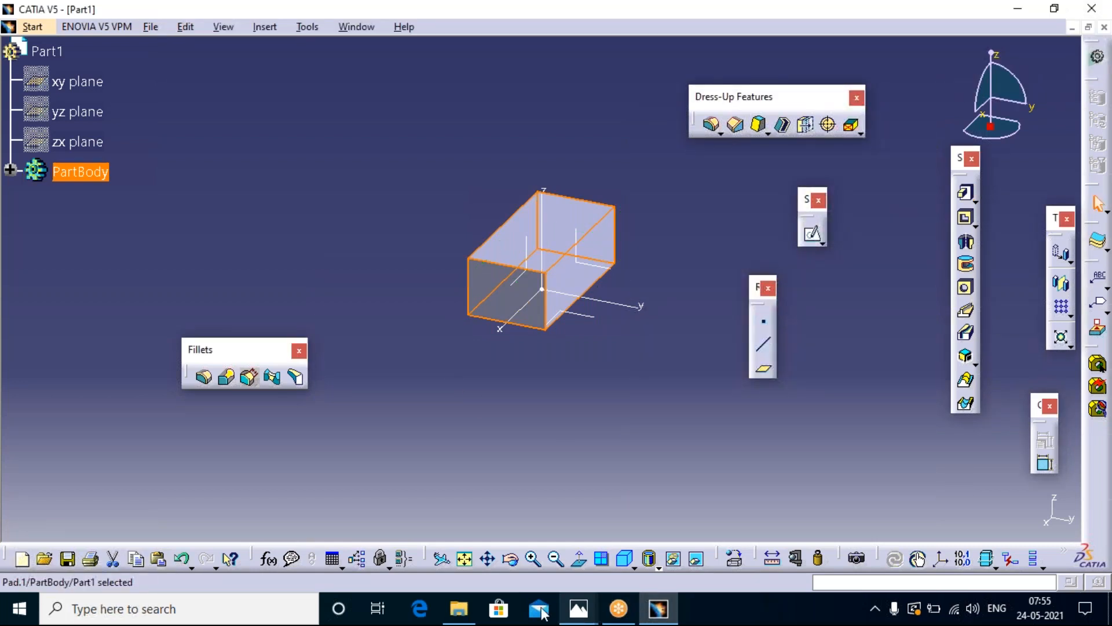
# - Examine the hole positions, diameters and depths on drawing 1.PNG in Photos and return to the padded block in CATIA
pyautogui.click(579, 608)
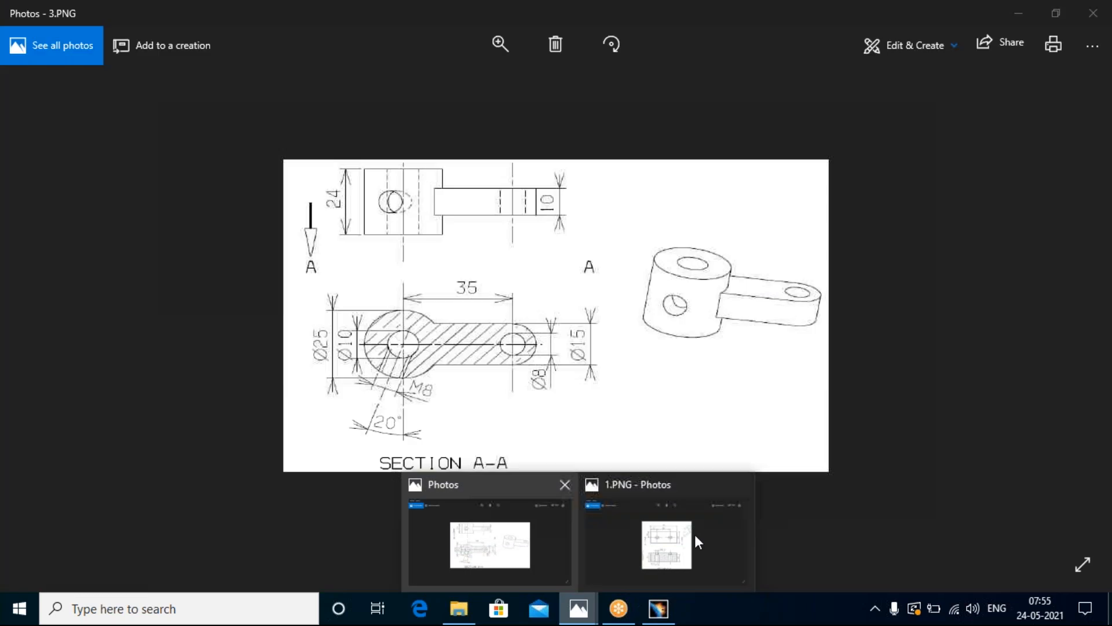
pyautogui.click(694, 534)
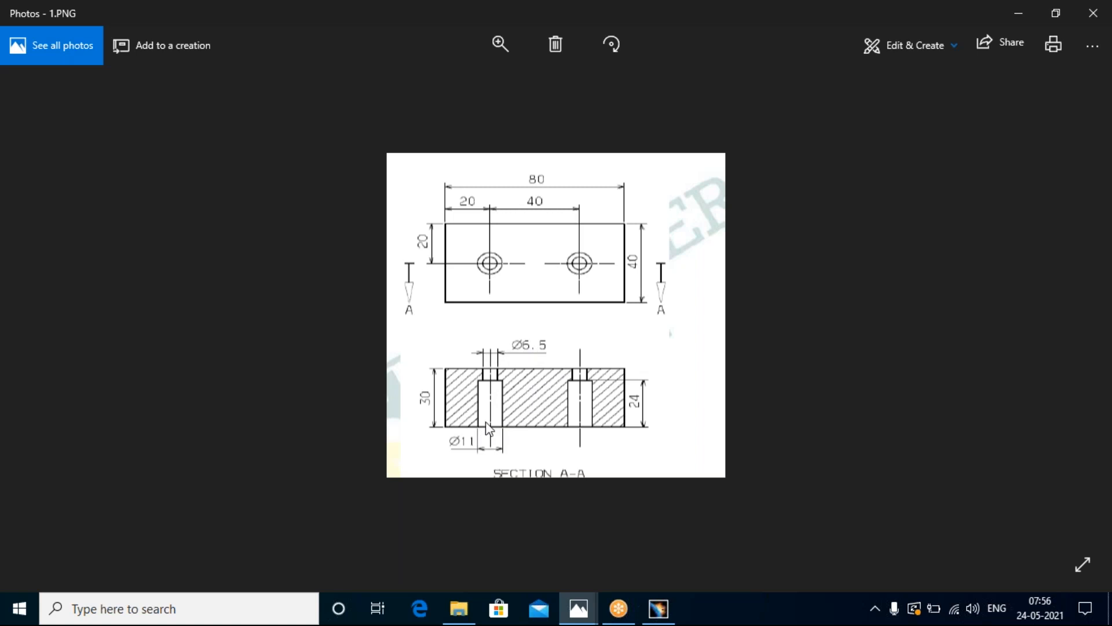
pyautogui.click(659, 609)
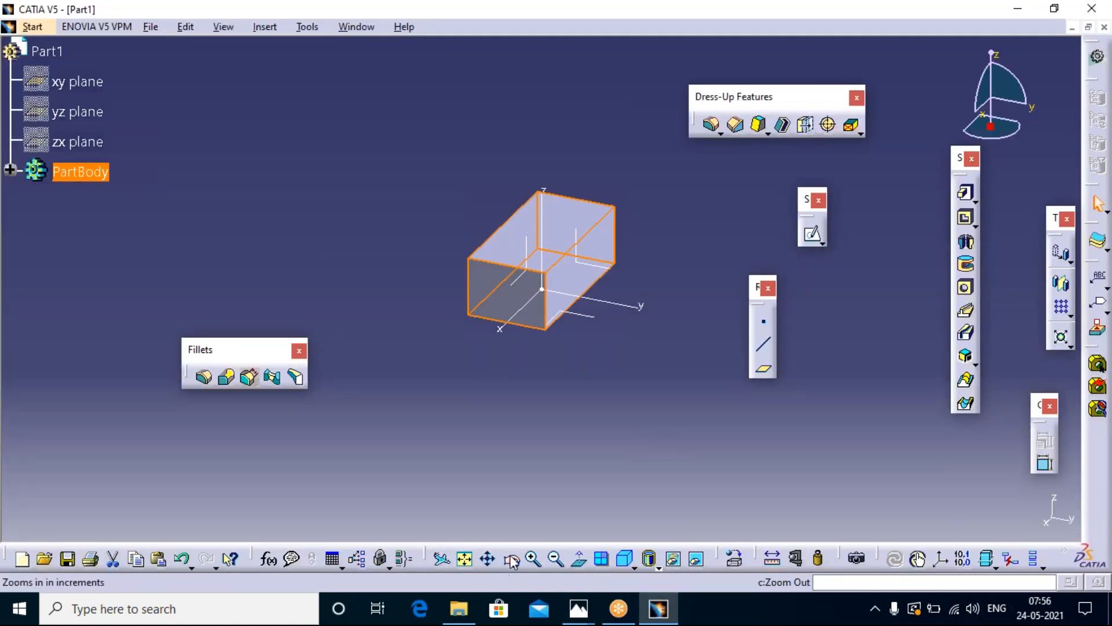
# - Start a hole on the bottom face of the block and set its type to Counterbored
pyautogui.moveTo(641, 367); pyautogui.dragTo(382, 108, button='middle')
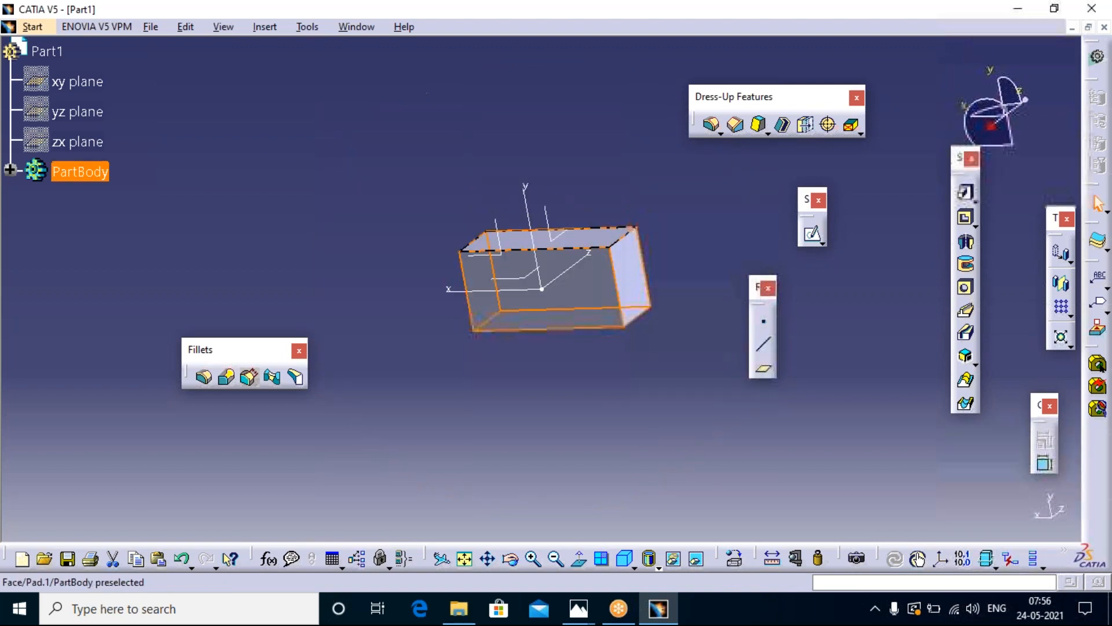
pyautogui.click(846, 390)
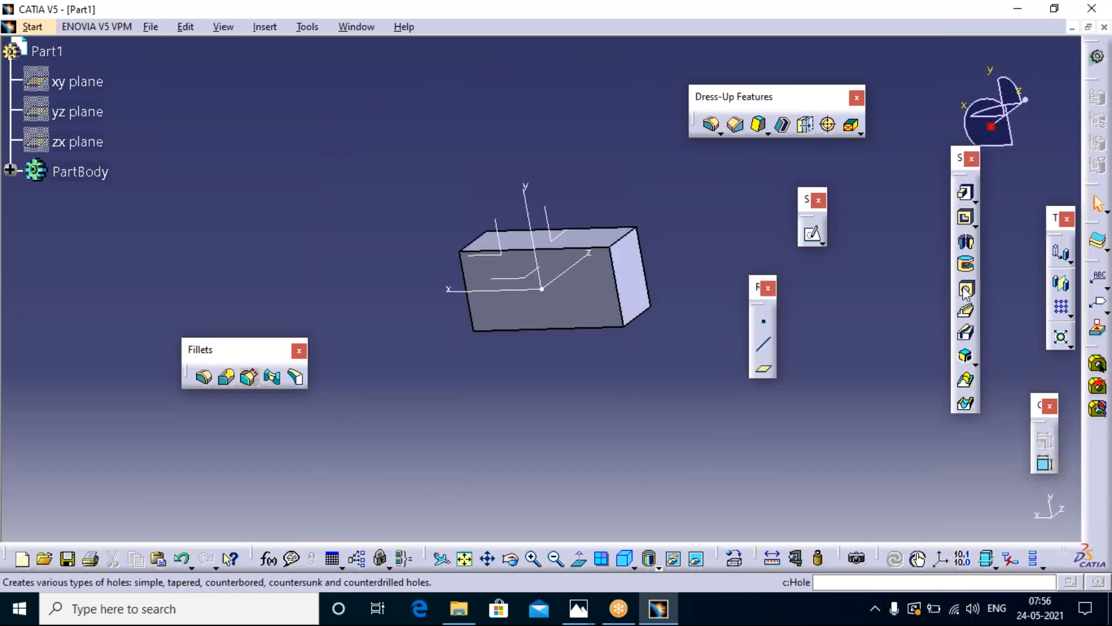
pyautogui.click(504, 303)
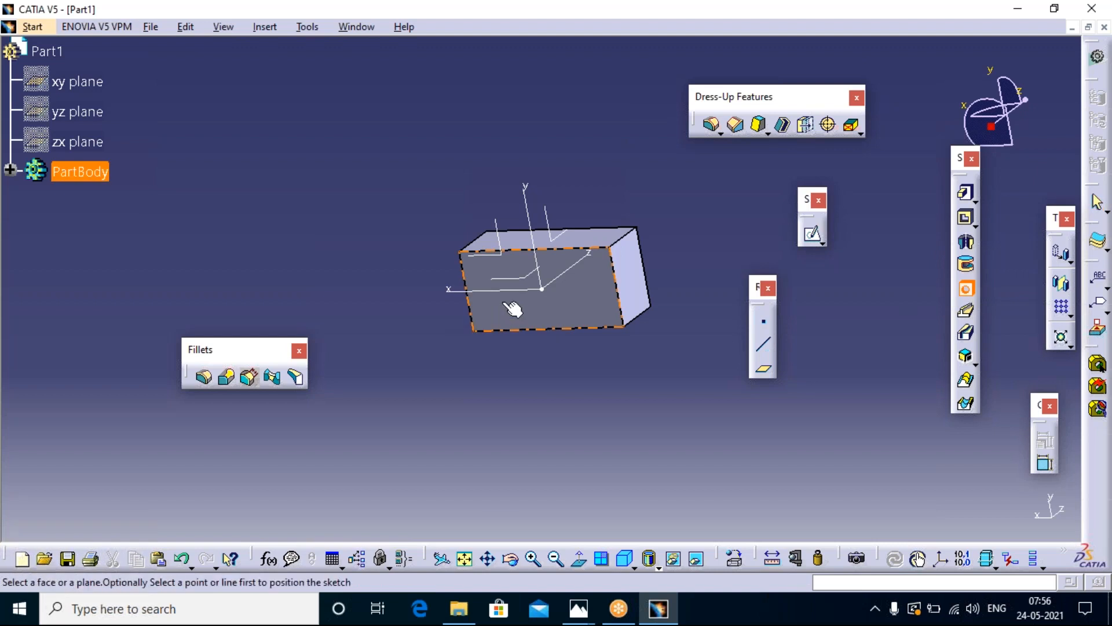
pyautogui.click(512, 309)
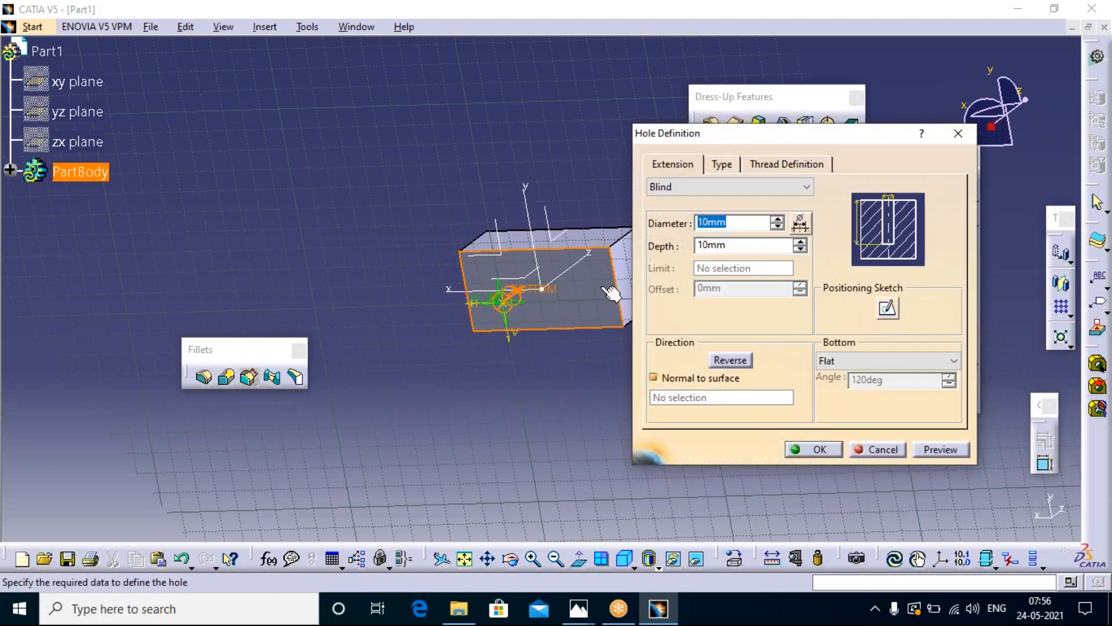
pyautogui.click(724, 167)
pyautogui.click(824, 187)
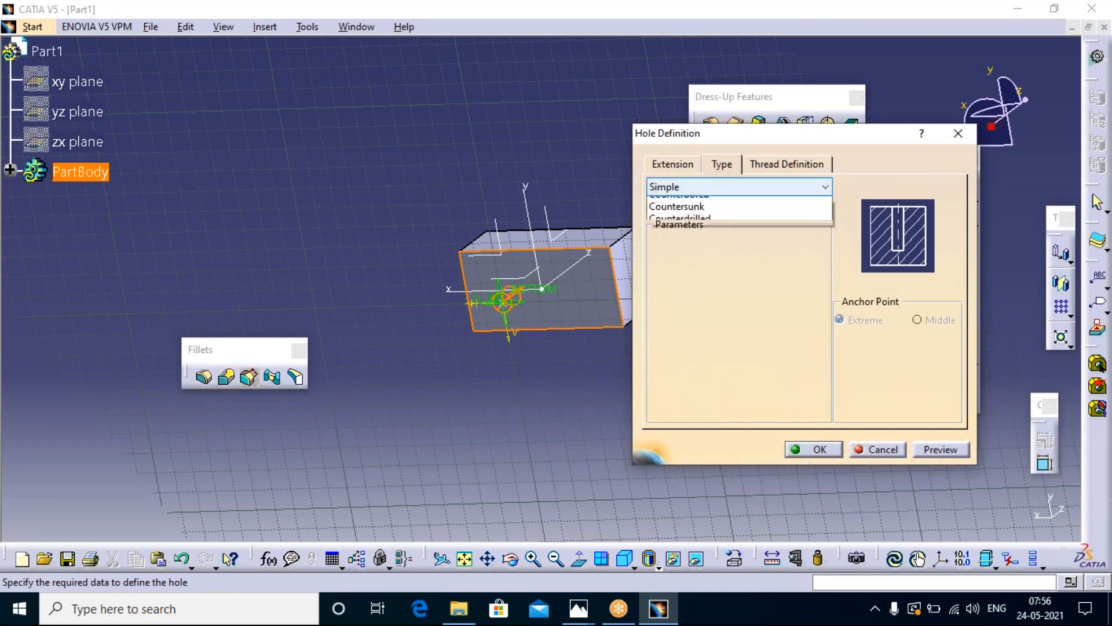
pyautogui.click(711, 226)
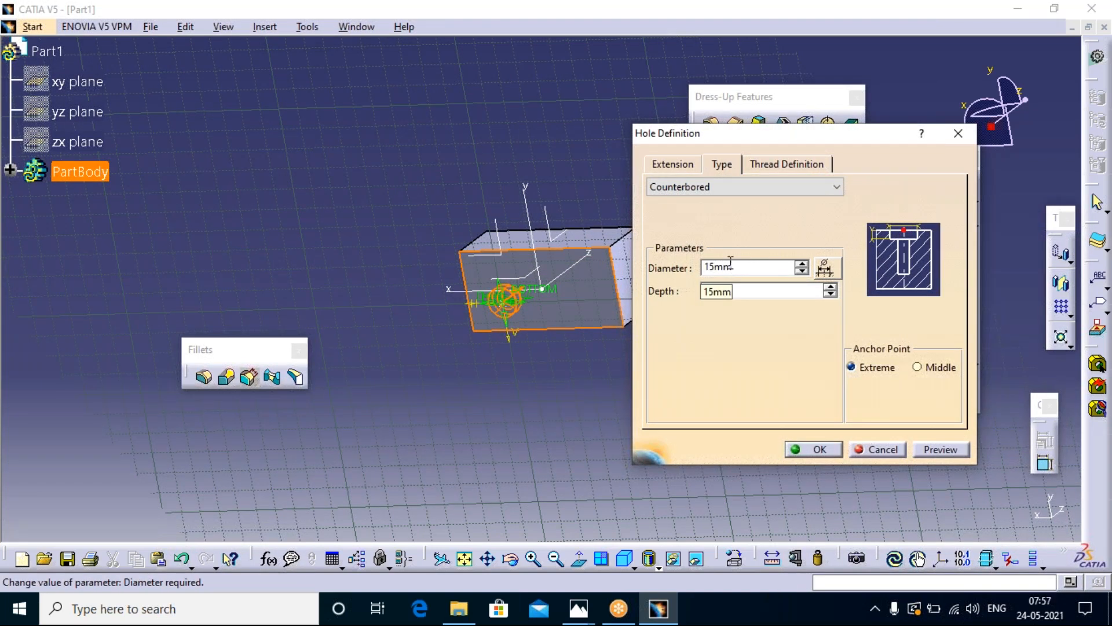
# - Set the blind hole's depth to 30 mm and diameter to 6.5 mm, and reopen its counterbore parameters
pyautogui.click(672, 167)
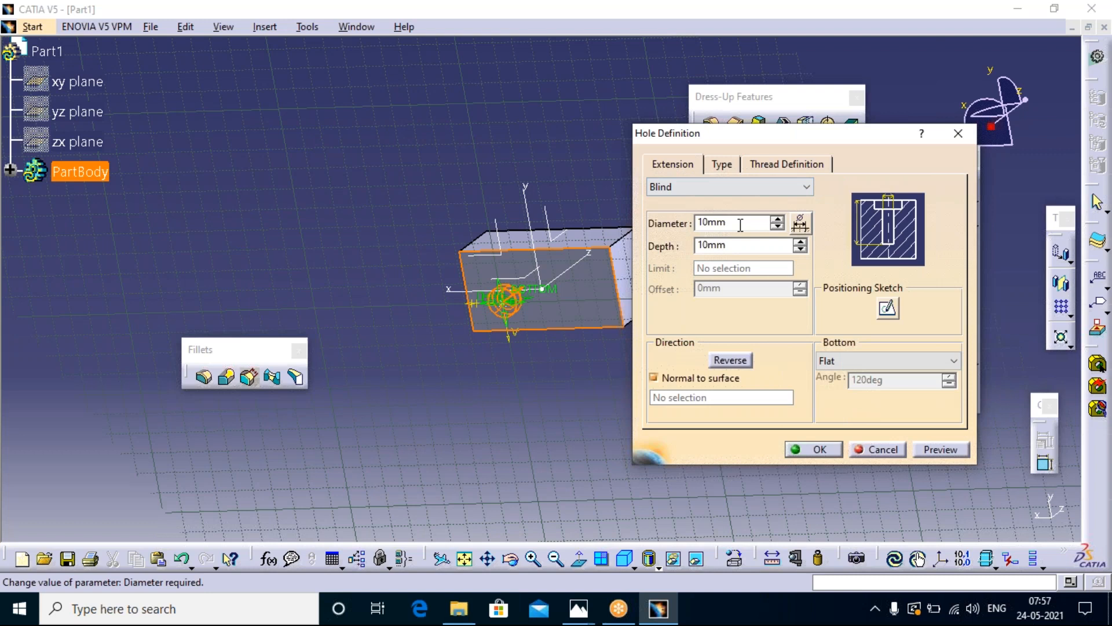
pyautogui.doubleClick(744, 243)
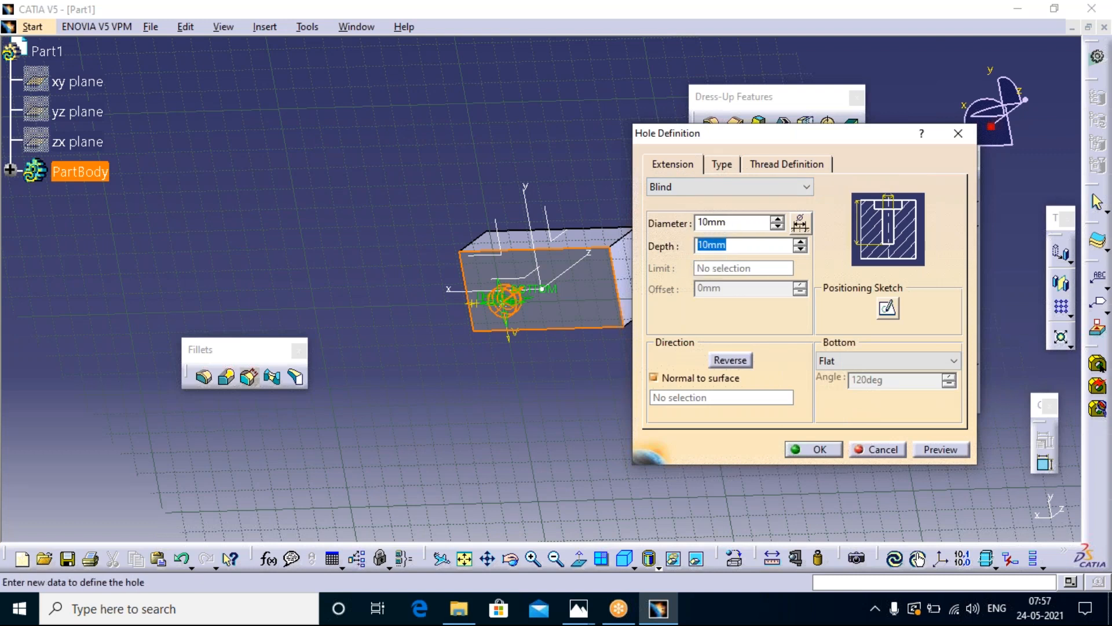
pyautogui.write('30')
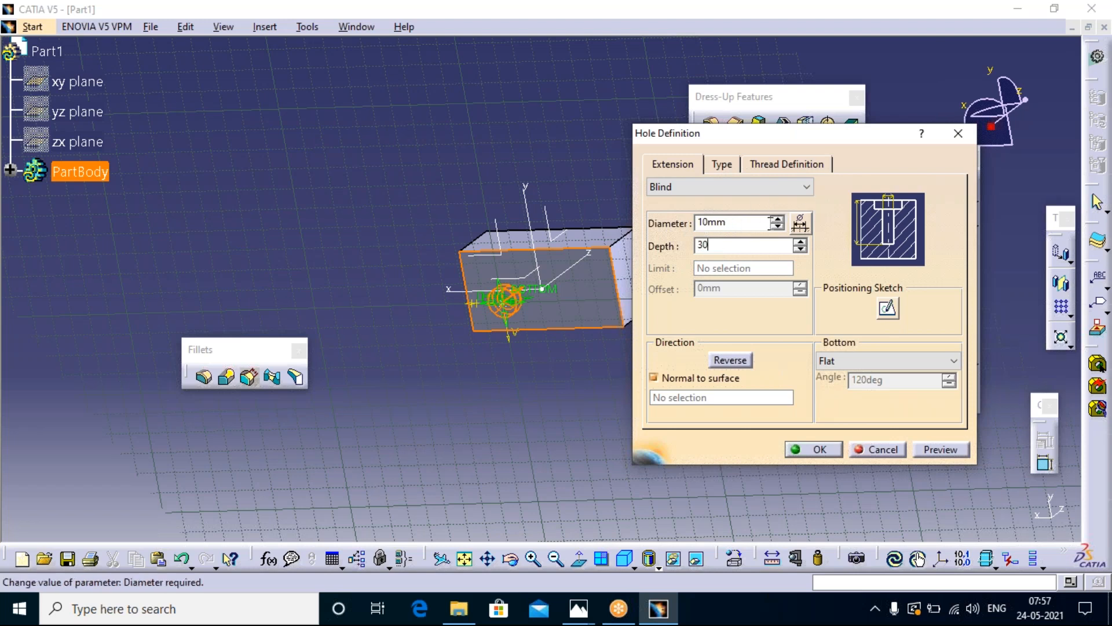
pyautogui.doubleClick(753, 222)
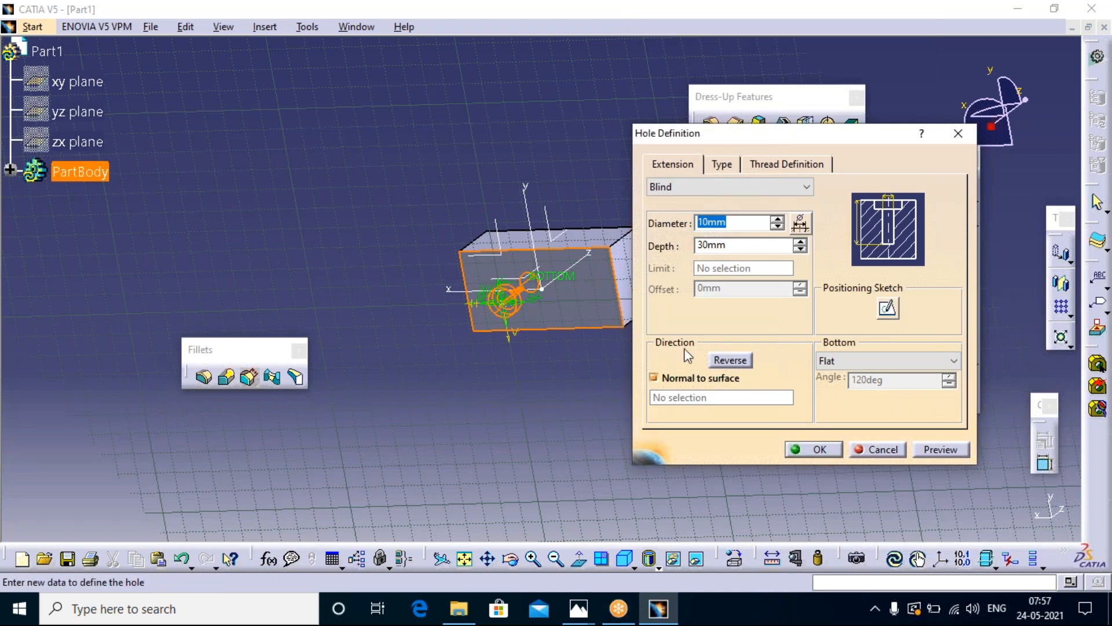
pyautogui.write('6.5')
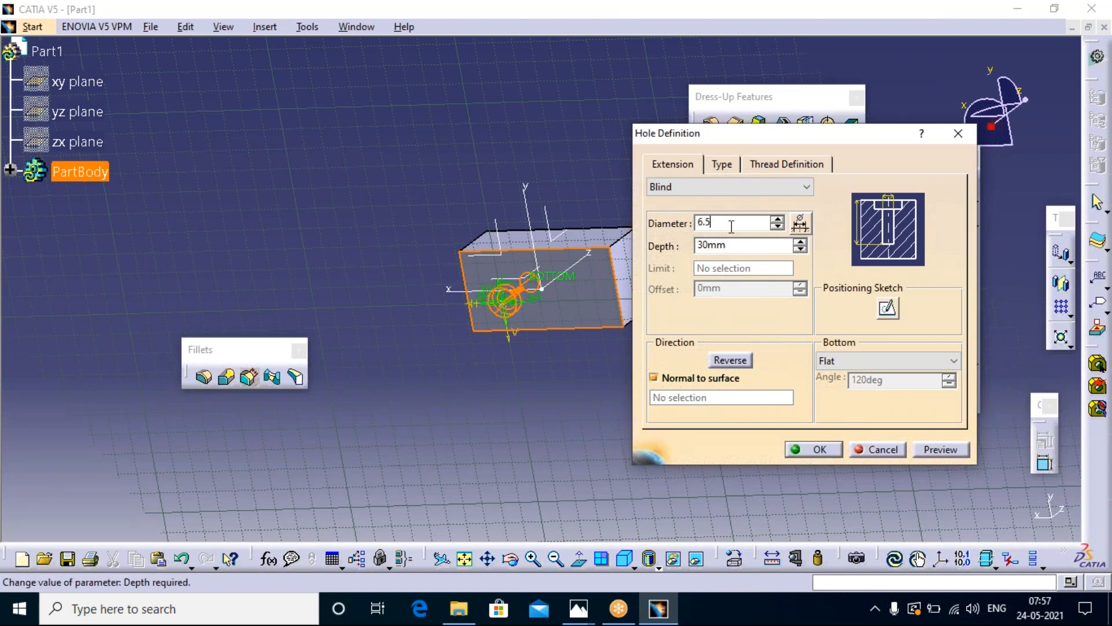
pyautogui.click(730, 168)
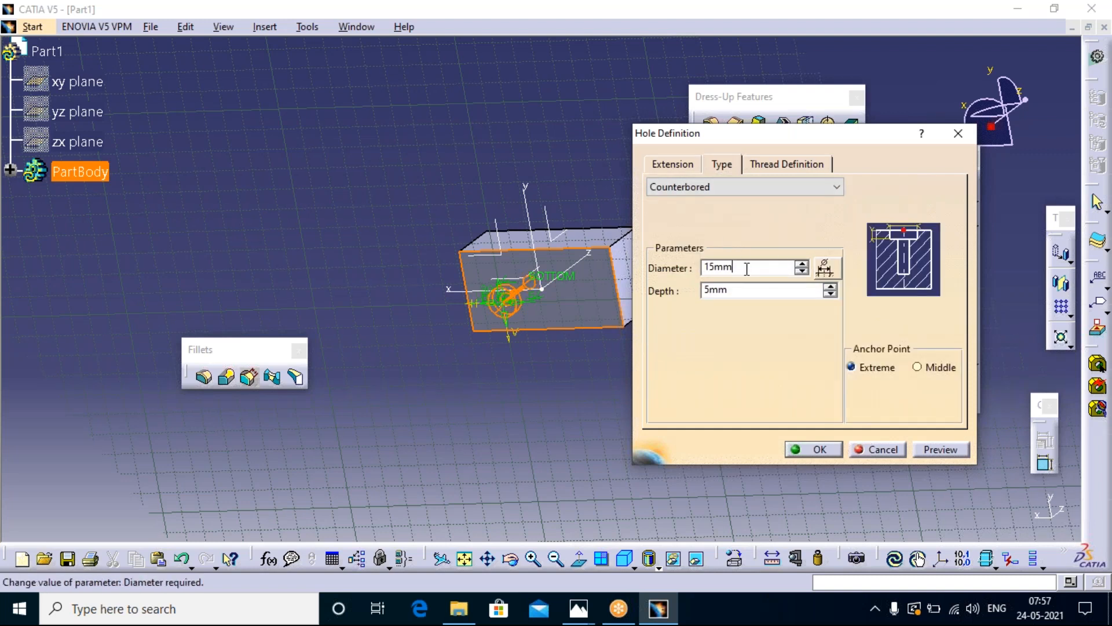
# - Set the counterbore diameter to 11 mm, check its depth on 1.PNG in Photos, and return to CATIA to set the depth to 24 mm
pyautogui.moveTo(746, 270); pyautogui.dragTo(693, 264)
pyautogui.write('11')
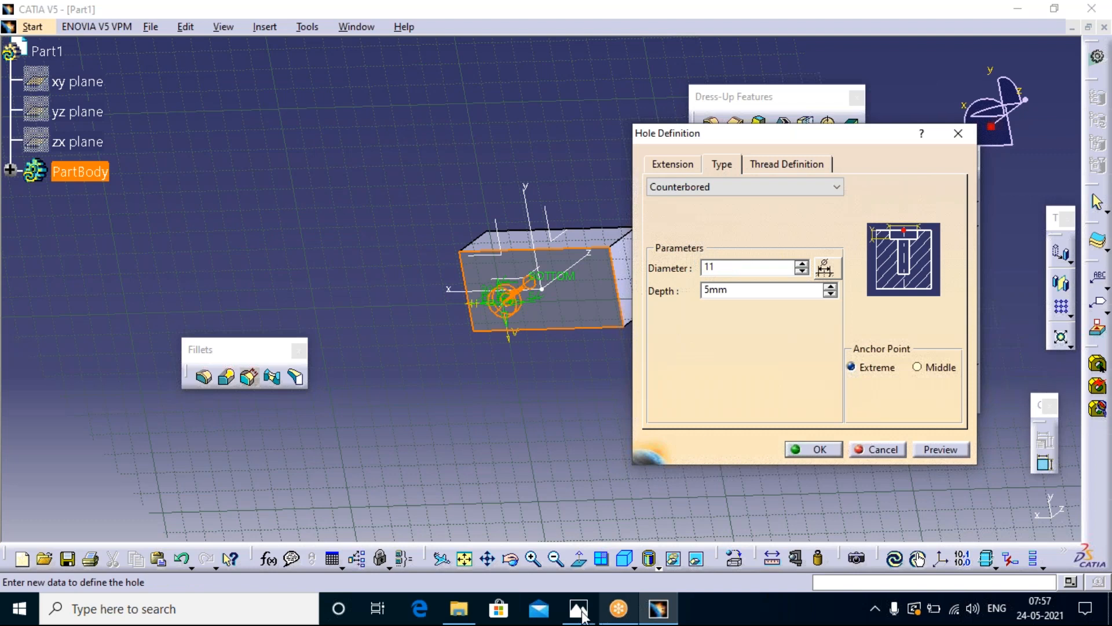
pyautogui.click(578, 608)
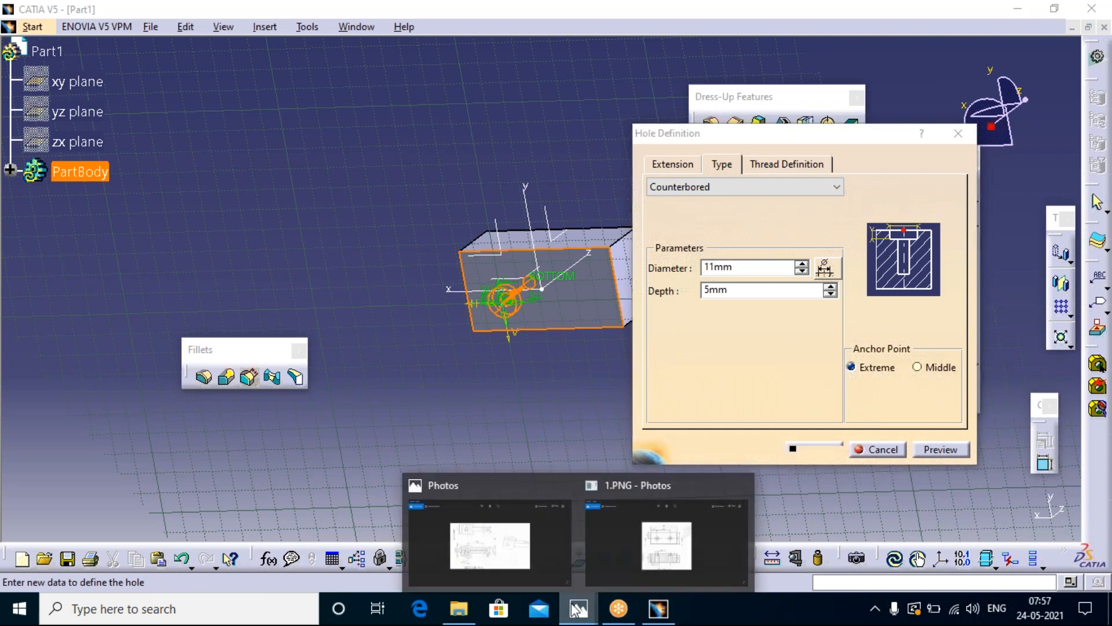
pyautogui.click(666, 542)
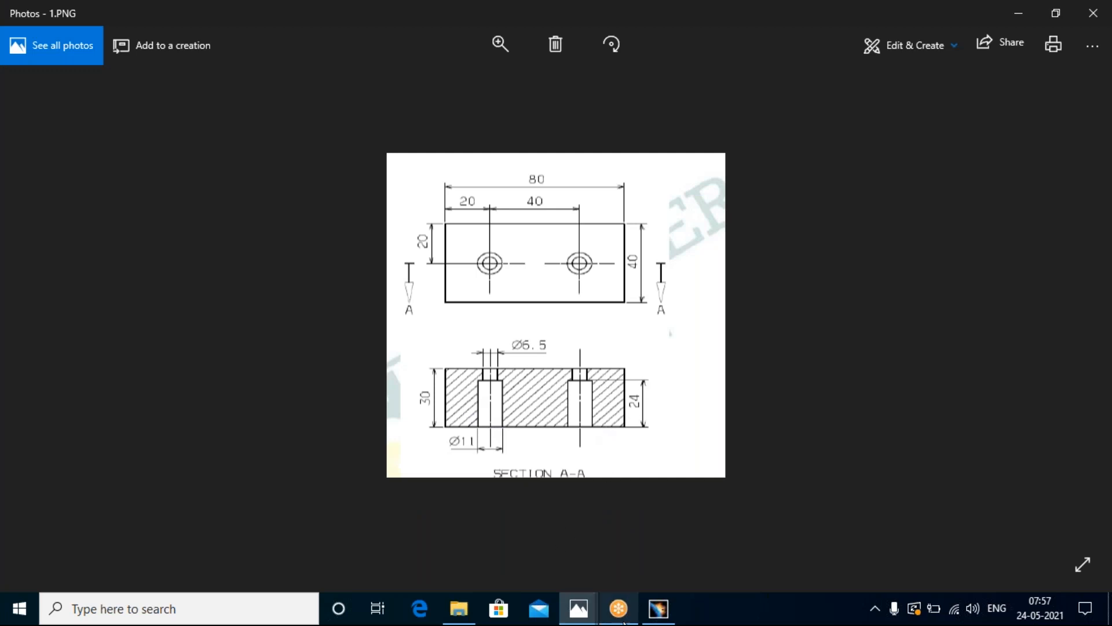
pyautogui.click(658, 609)
pyautogui.moveTo(744, 290); pyautogui.dragTo(649, 276)
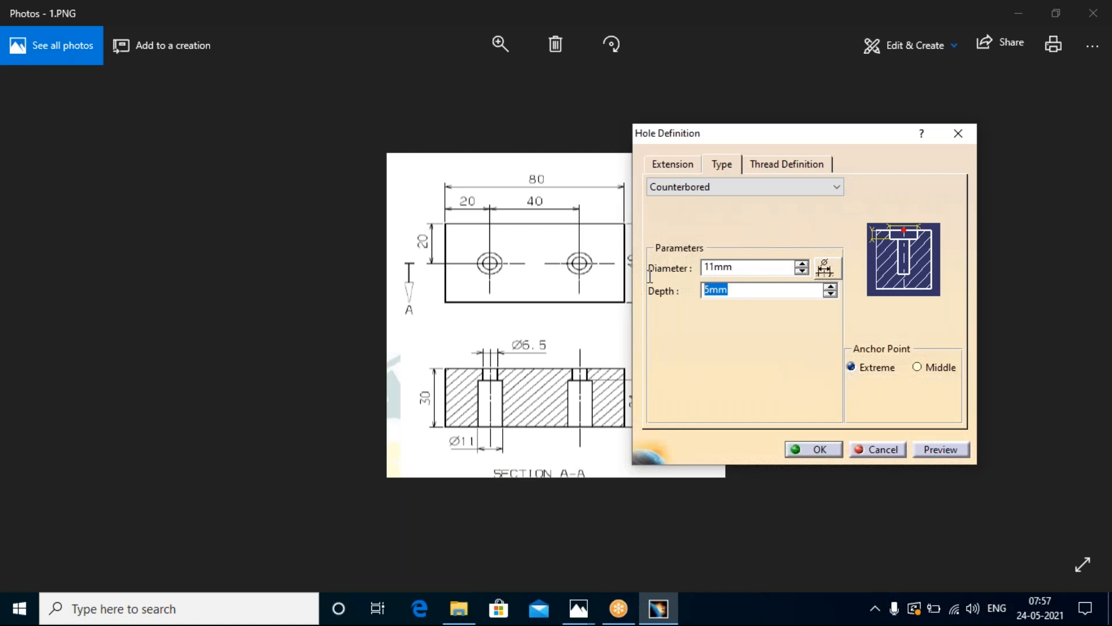
pyautogui.write('24')
# - Preview the counterbored hole, inspect its profile from the side of the block and create it
pyautogui.click(938, 450)
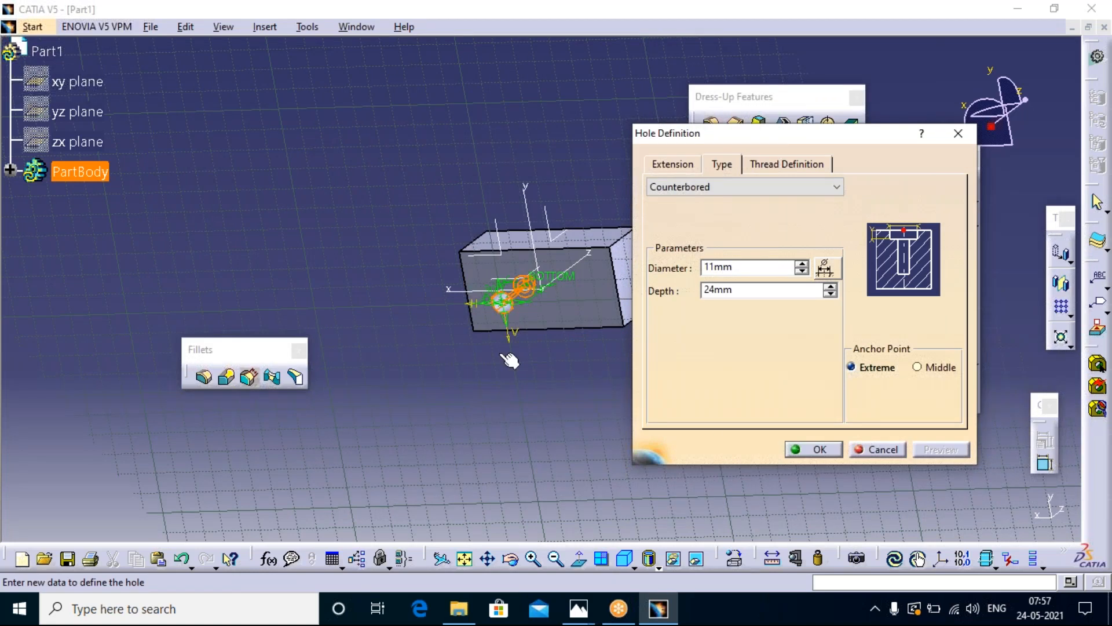
pyautogui.click(511, 558)
pyautogui.moveTo(501, 301); pyautogui.dragTo(608, 437)
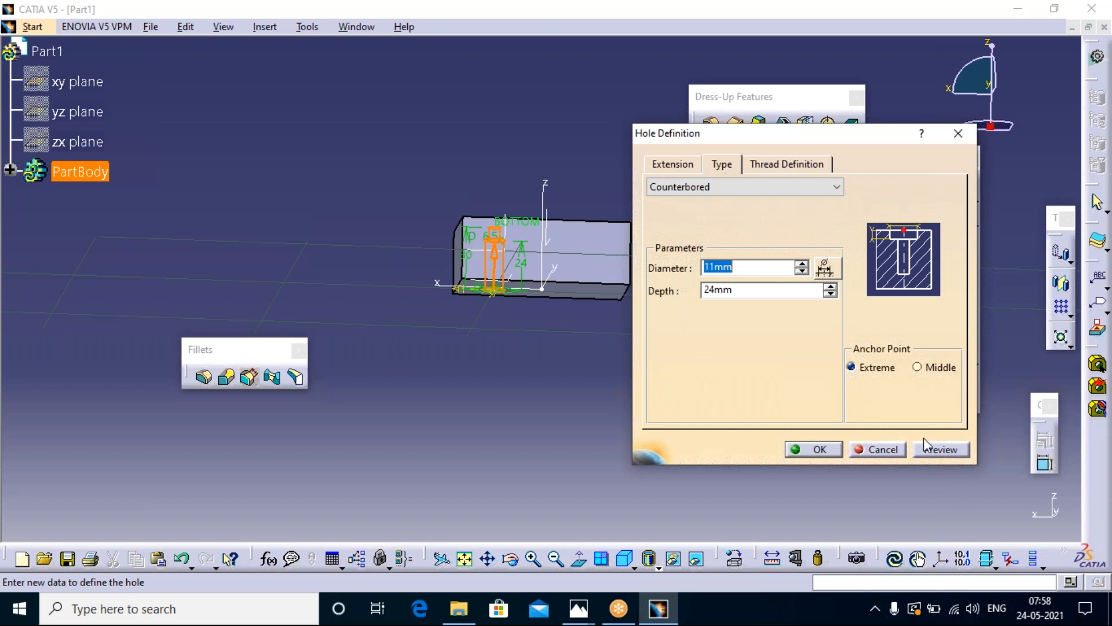
pyautogui.click(945, 454)
pyautogui.click(817, 449)
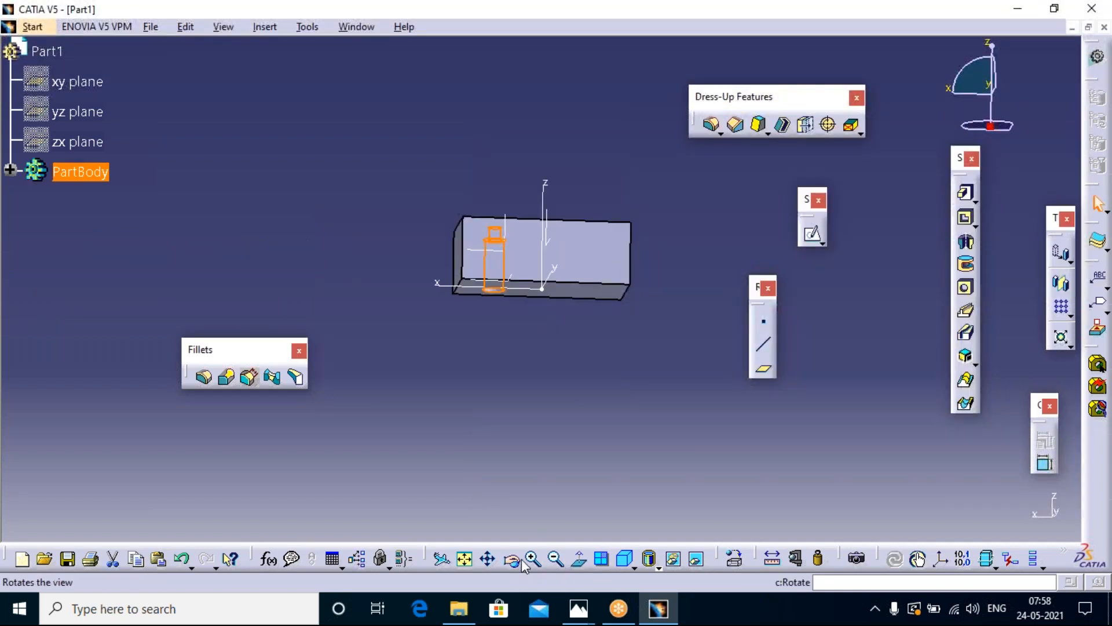
# - Delete the counterbored hole Hole.1 from the part body together with its aggregated elements
pyautogui.moveTo(496, 342); pyautogui.dragTo(256, 404, button='middle')
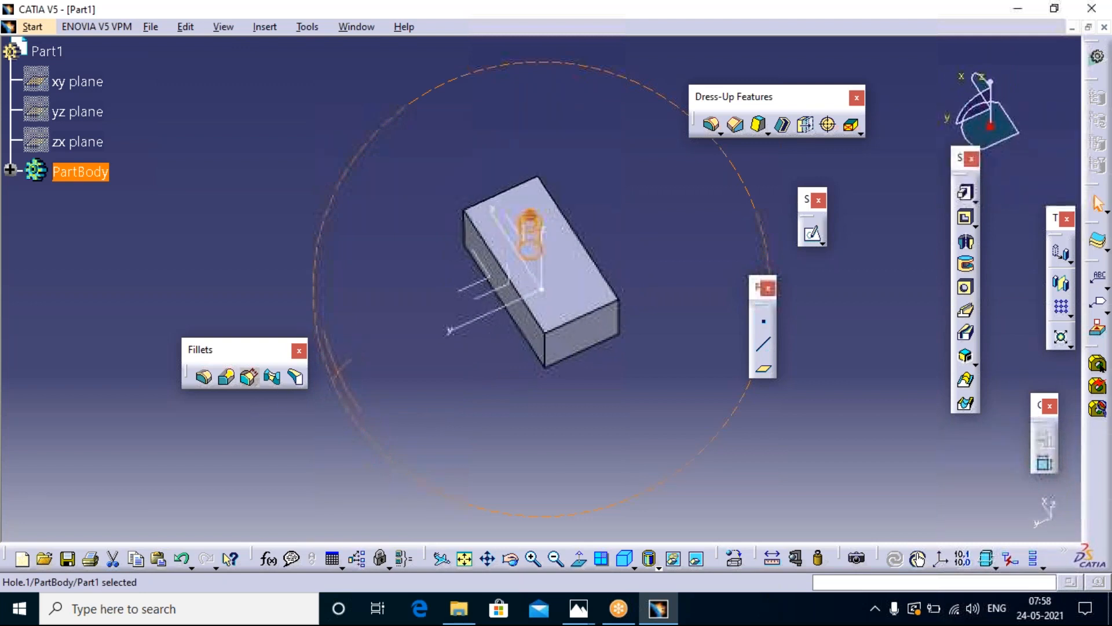
pyautogui.click(510, 559)
pyautogui.moveTo(605, 197); pyautogui.dragTo(603, 315)
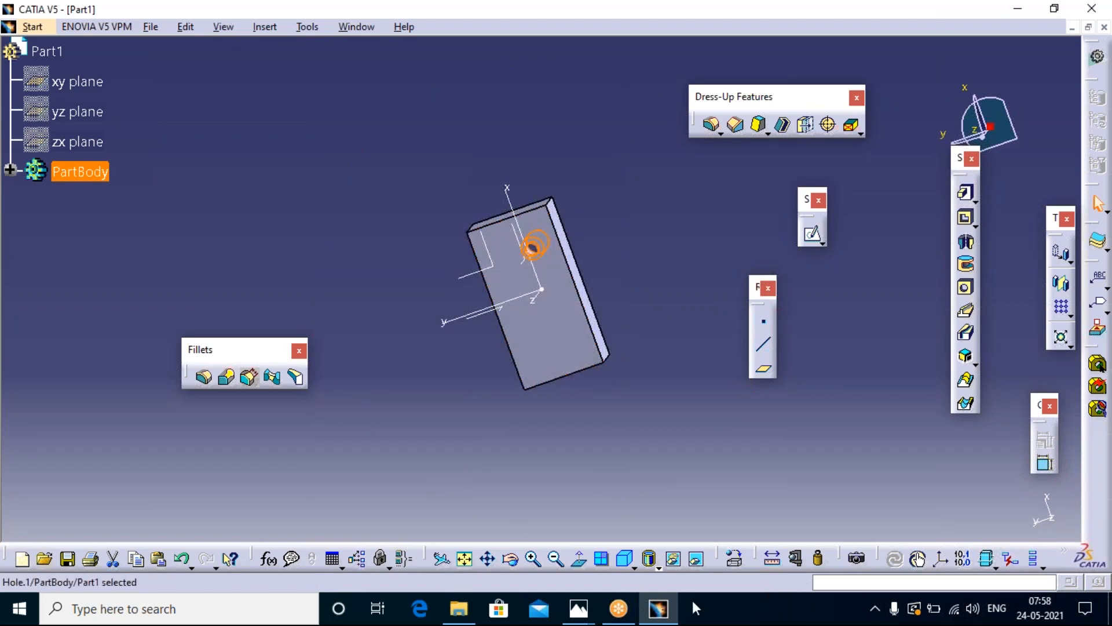
pyautogui.click(11, 172)
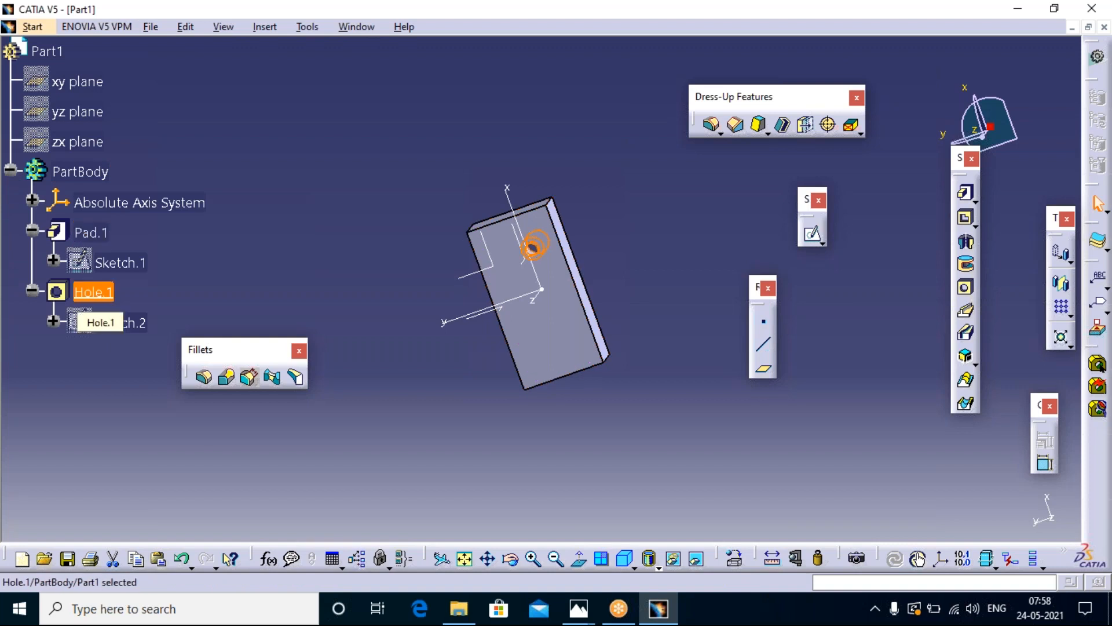
pyautogui.press('Delete')
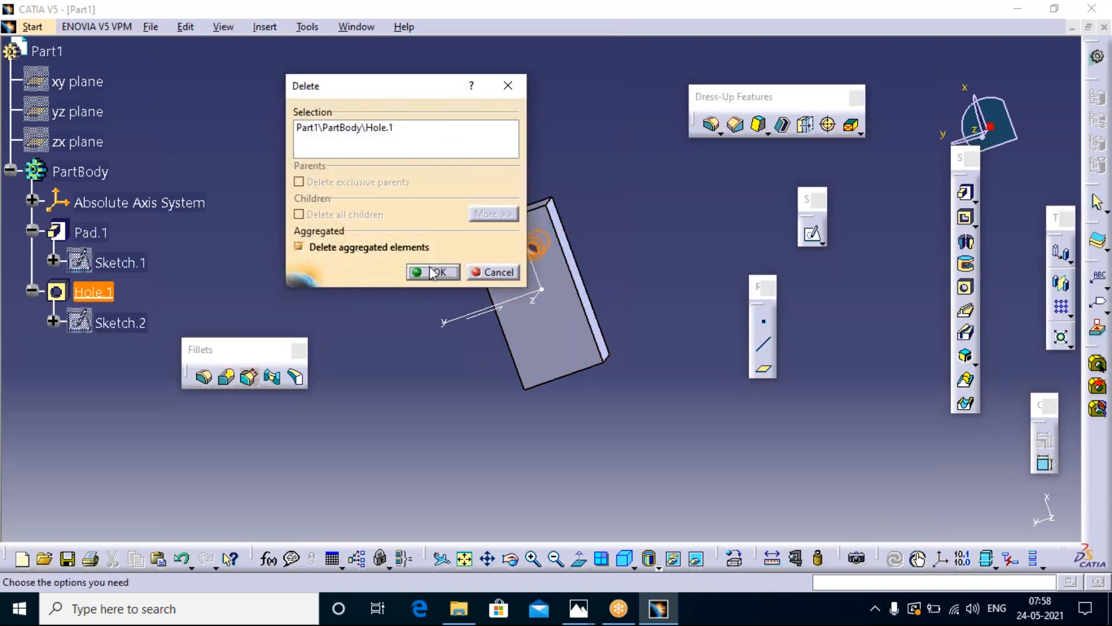
pyautogui.click(431, 272)
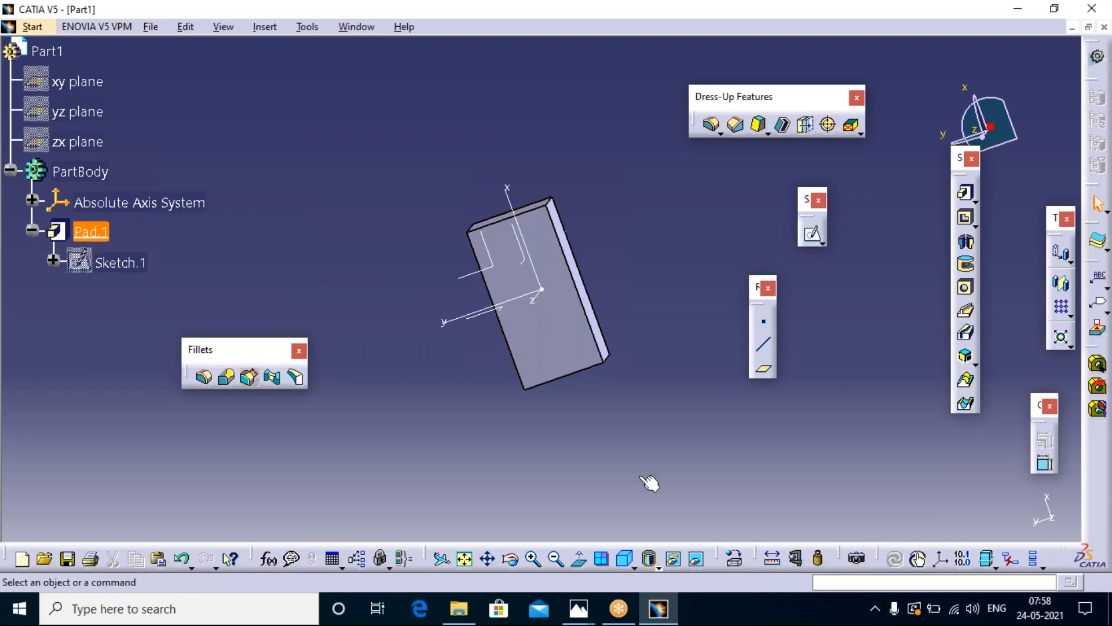
# - Show the block in the standard bottom view and start a new hole on its bottom face
pyautogui.click(624, 559)
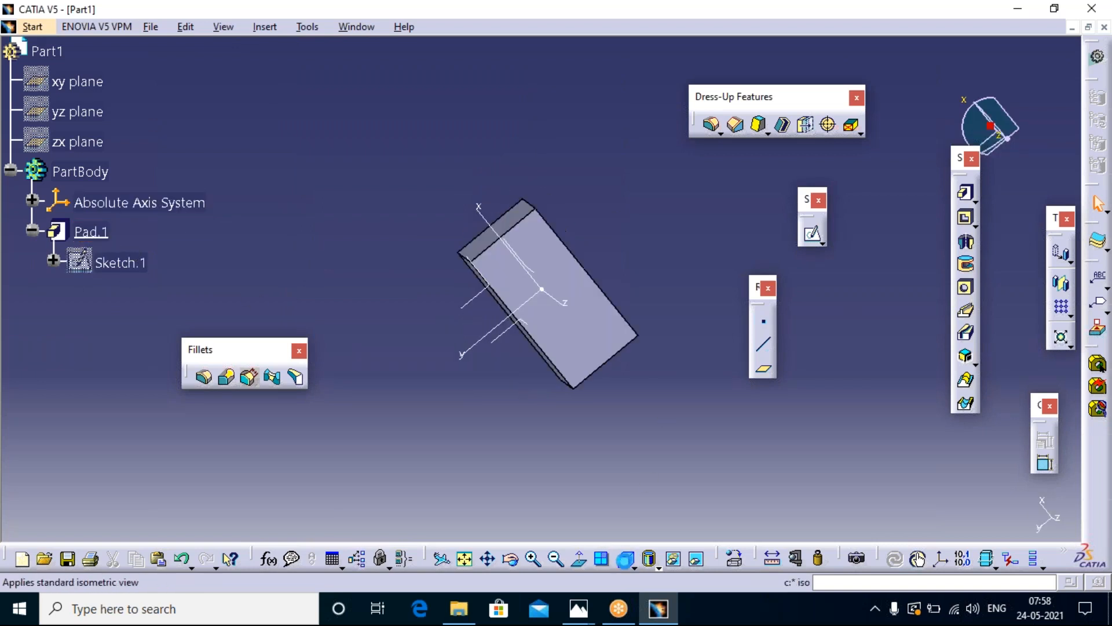
pyautogui.click(635, 568)
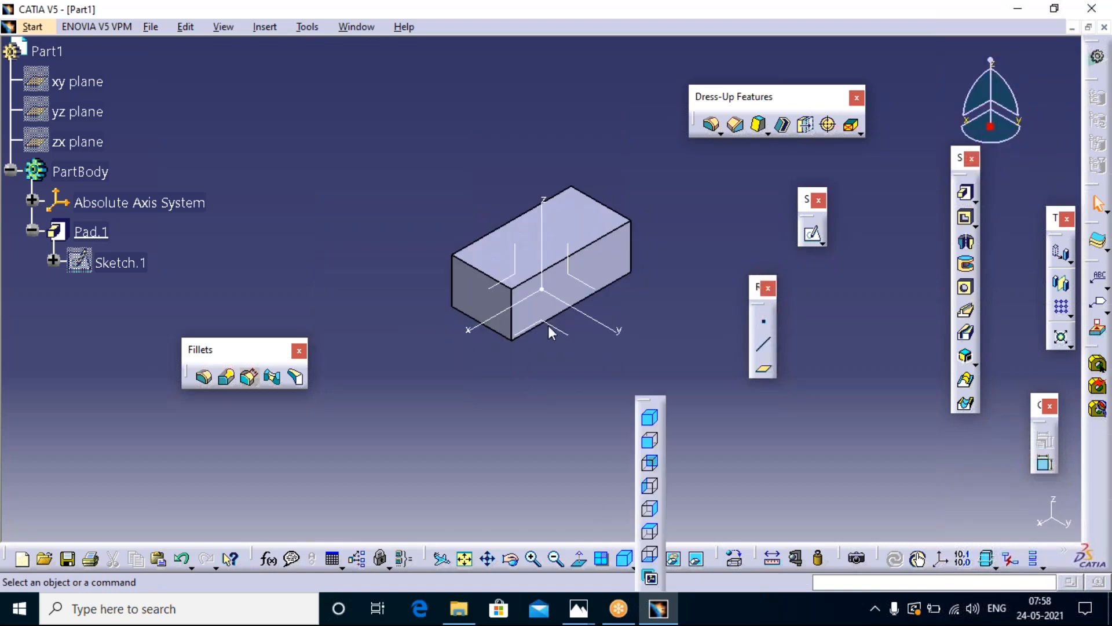
pyautogui.click(651, 557)
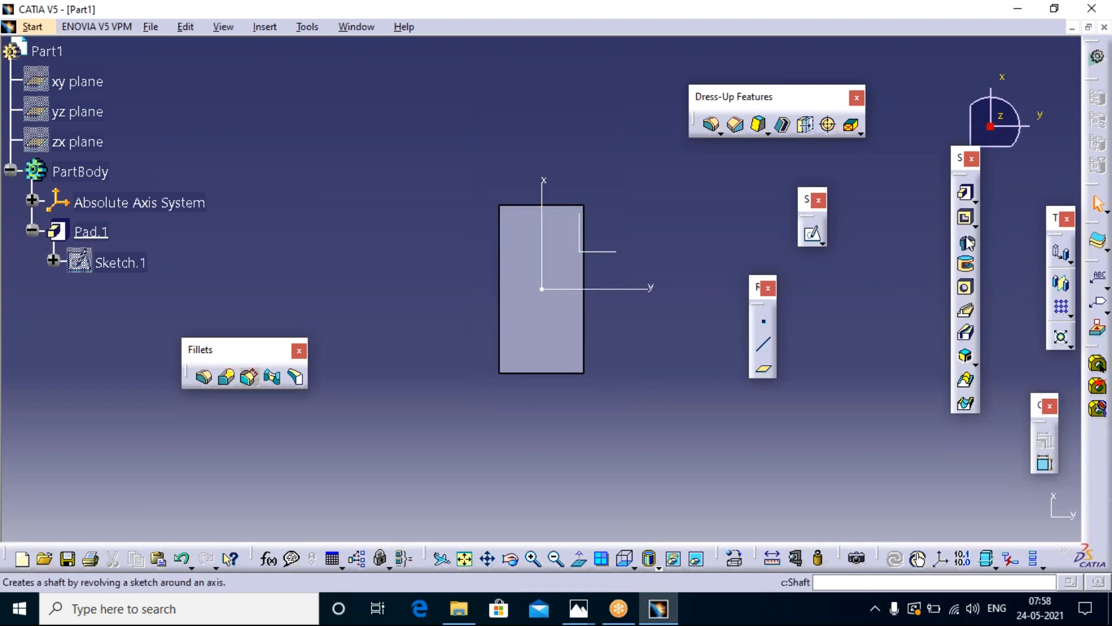
pyautogui.click(966, 289)
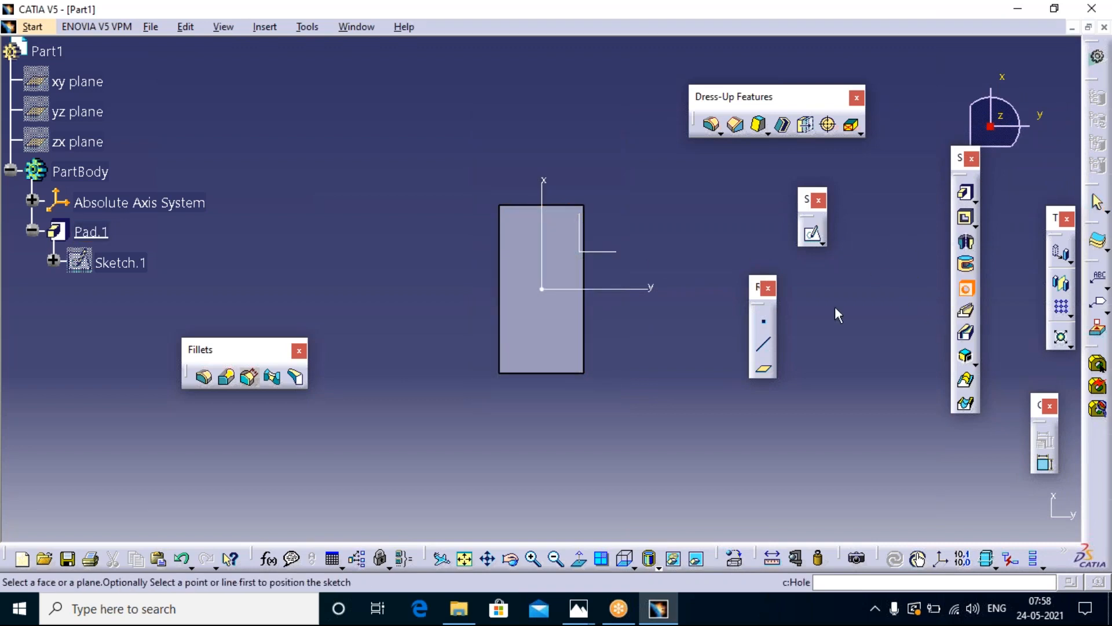
pyautogui.click(543, 241)
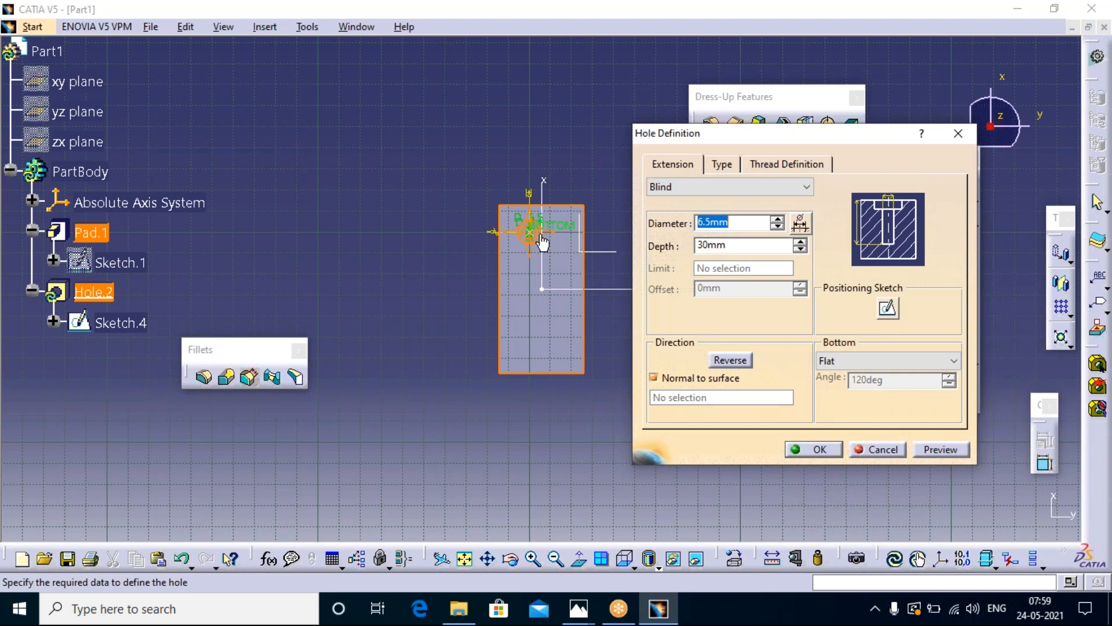
# - Compare the new hole's extension and counterbore parameters with drawing 1.PNG in Photos and return to the hole definition in CATIA
pyautogui.click(674, 161)
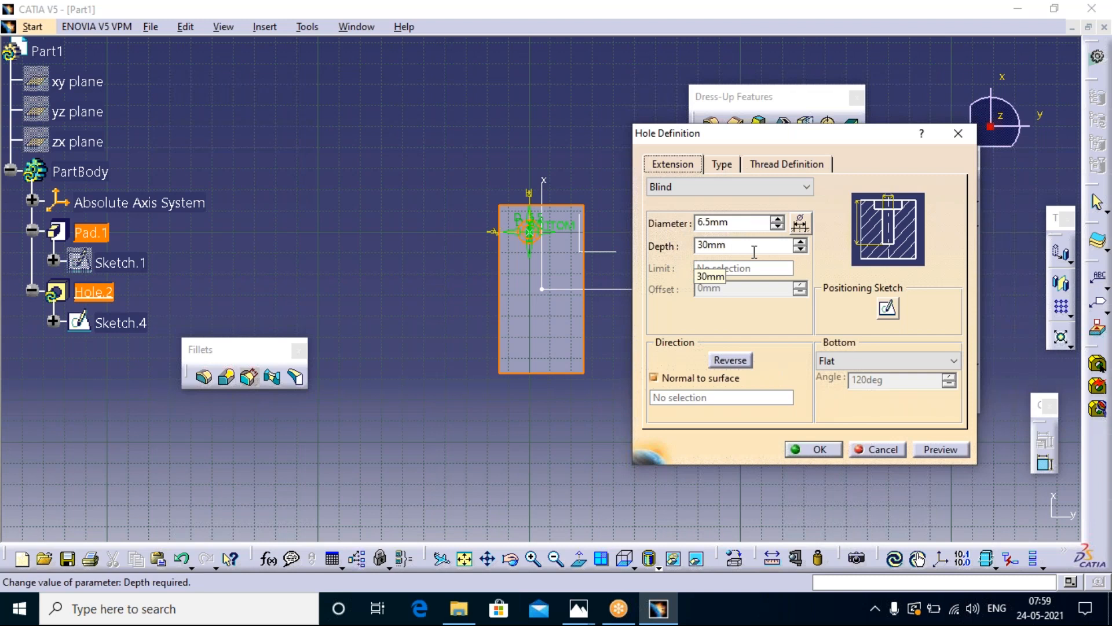
pyautogui.click(718, 166)
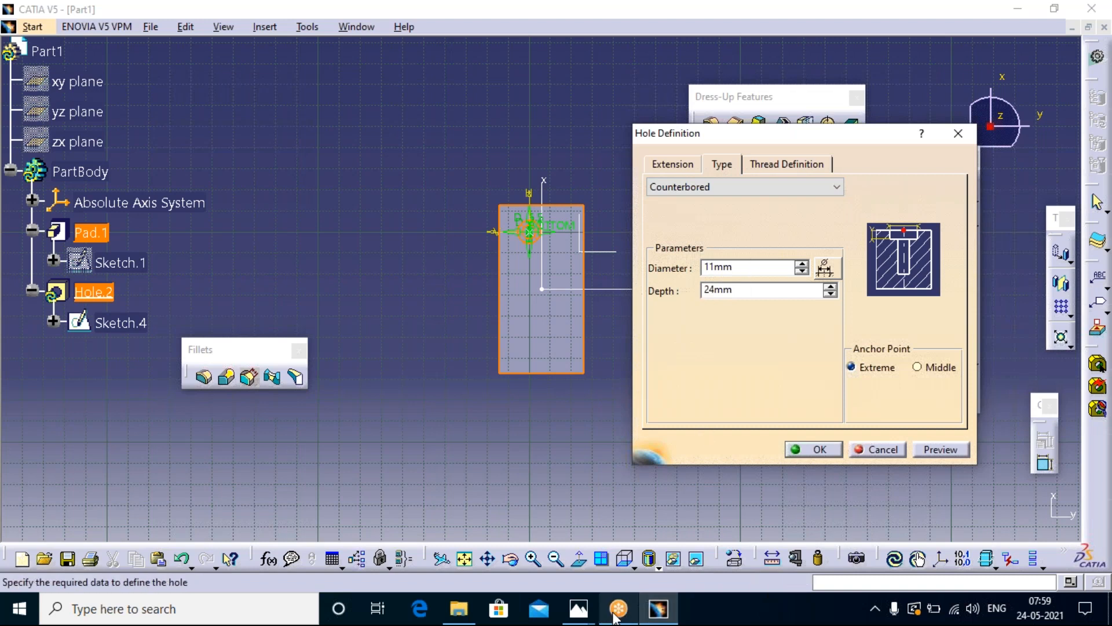
pyautogui.click(580, 608)
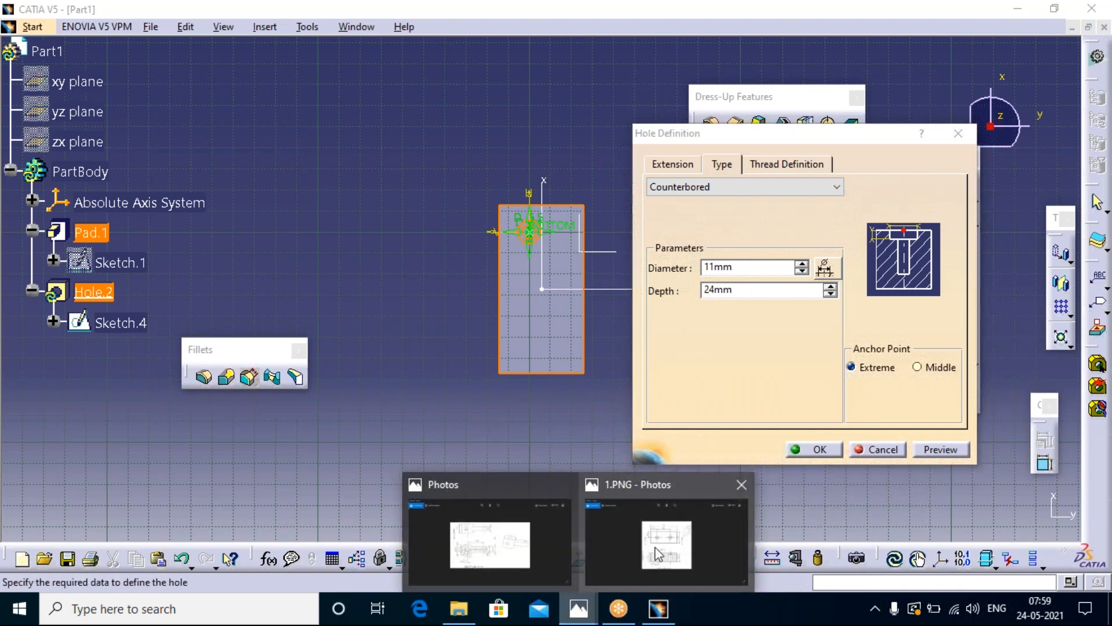
pyautogui.click(470, 521)
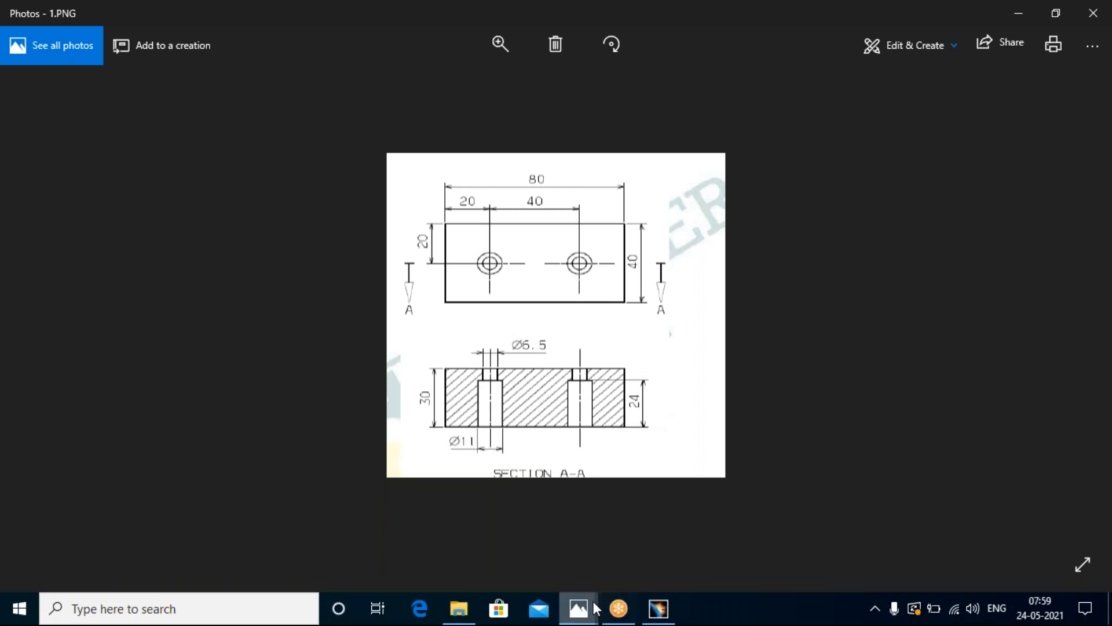
pyautogui.click(659, 608)
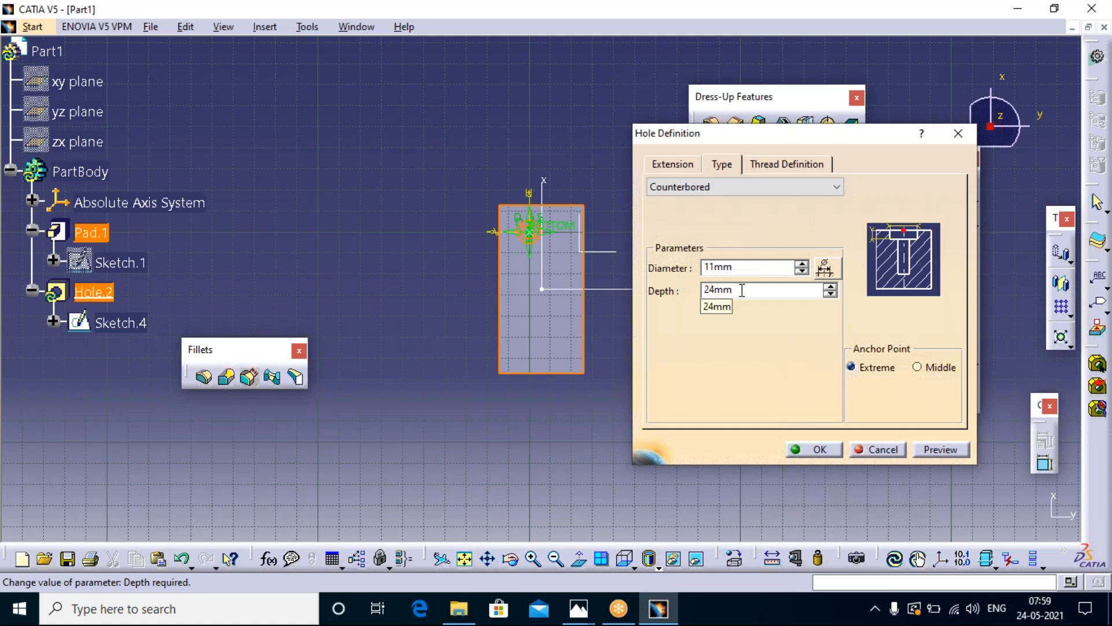
pyautogui.click(671, 162)
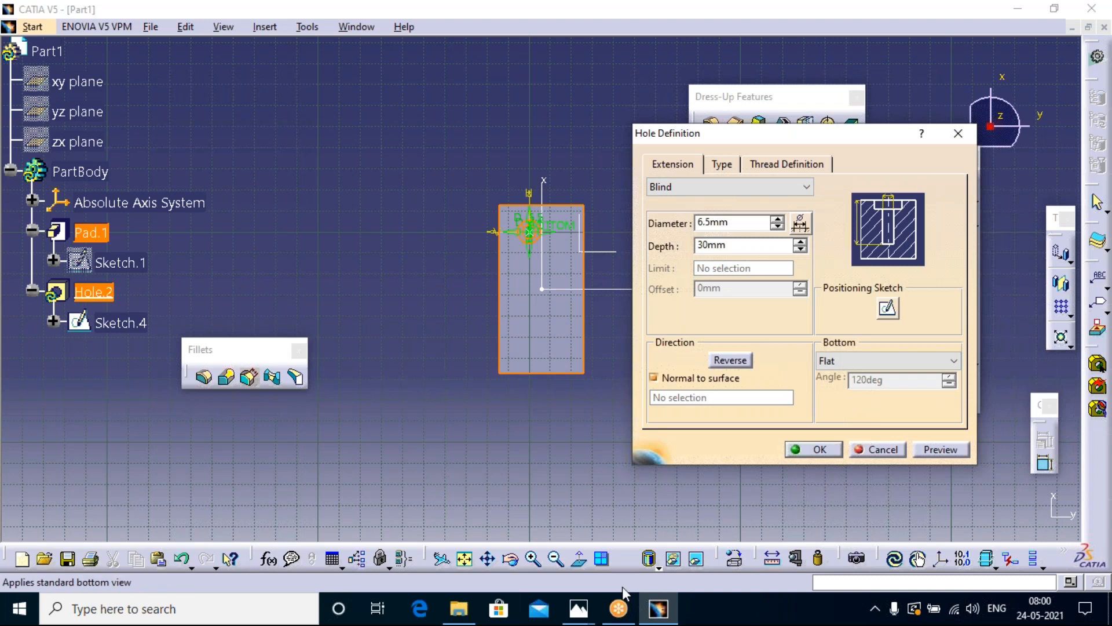
pyautogui.click(579, 615)
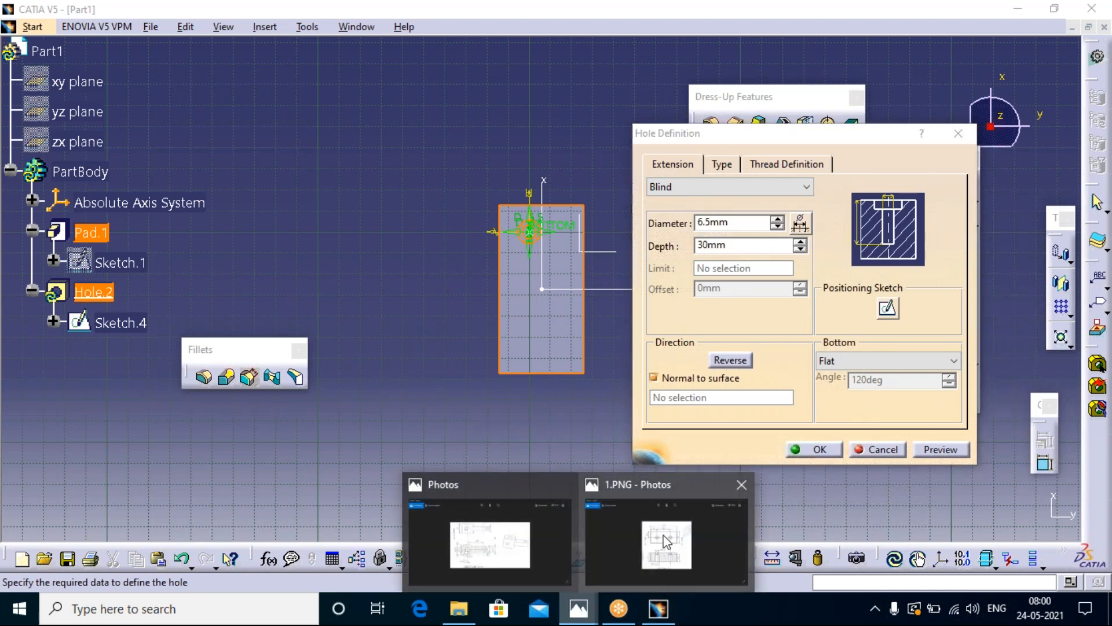
pyautogui.click(667, 540)
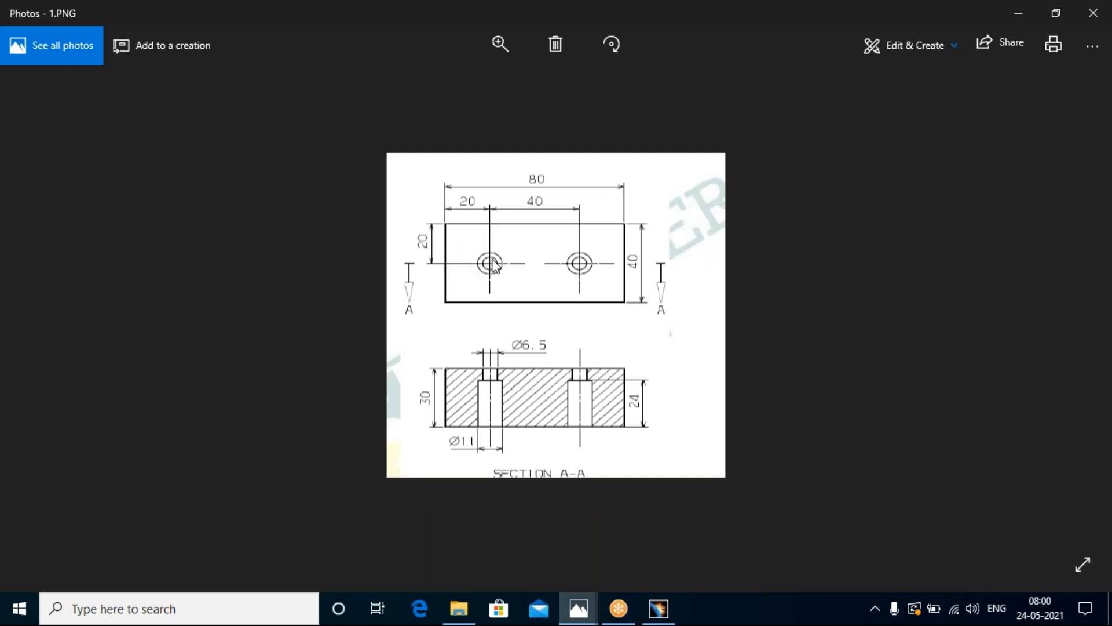
pyautogui.click(657, 608)
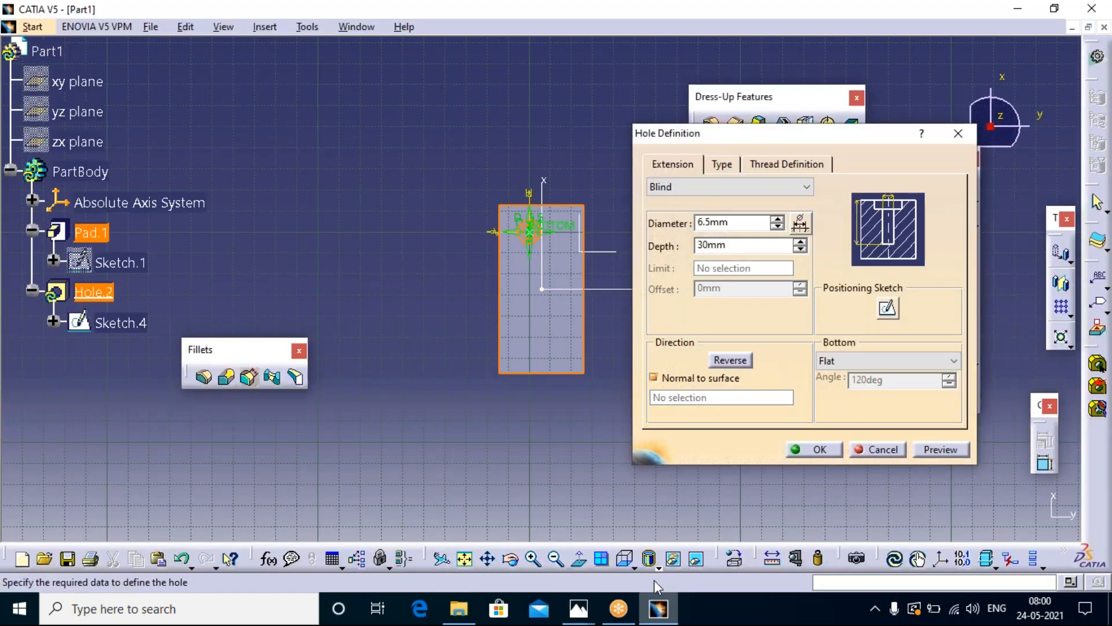
# - Open the hole's positioning sketch and constrain the hole centre 20 mm from the nearest short edge of the block
pyautogui.click(889, 308)
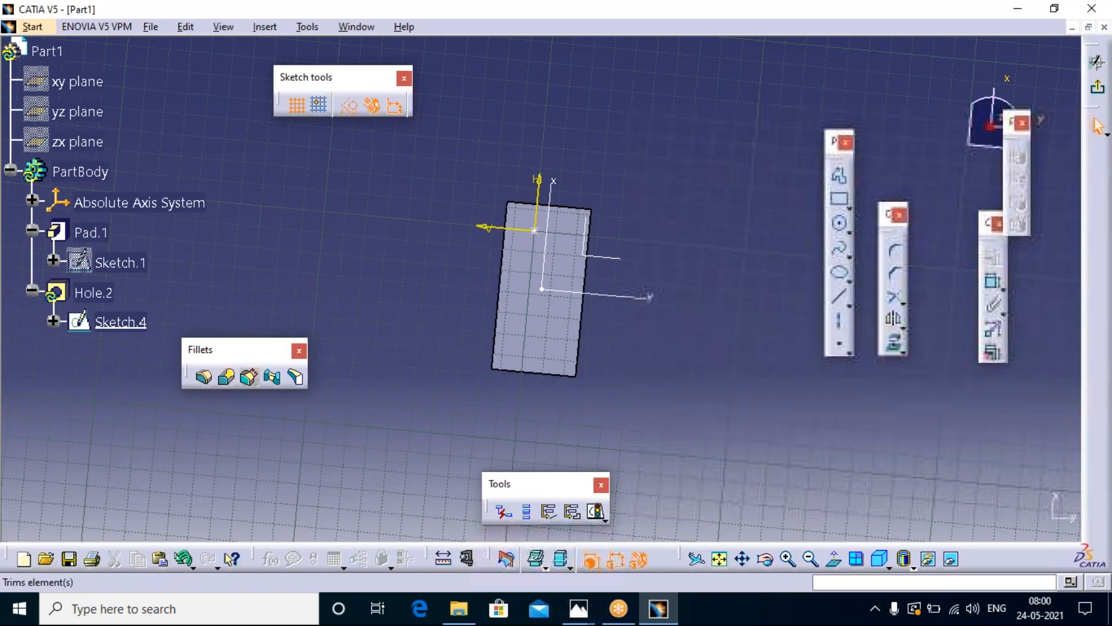
pyautogui.click(994, 282)
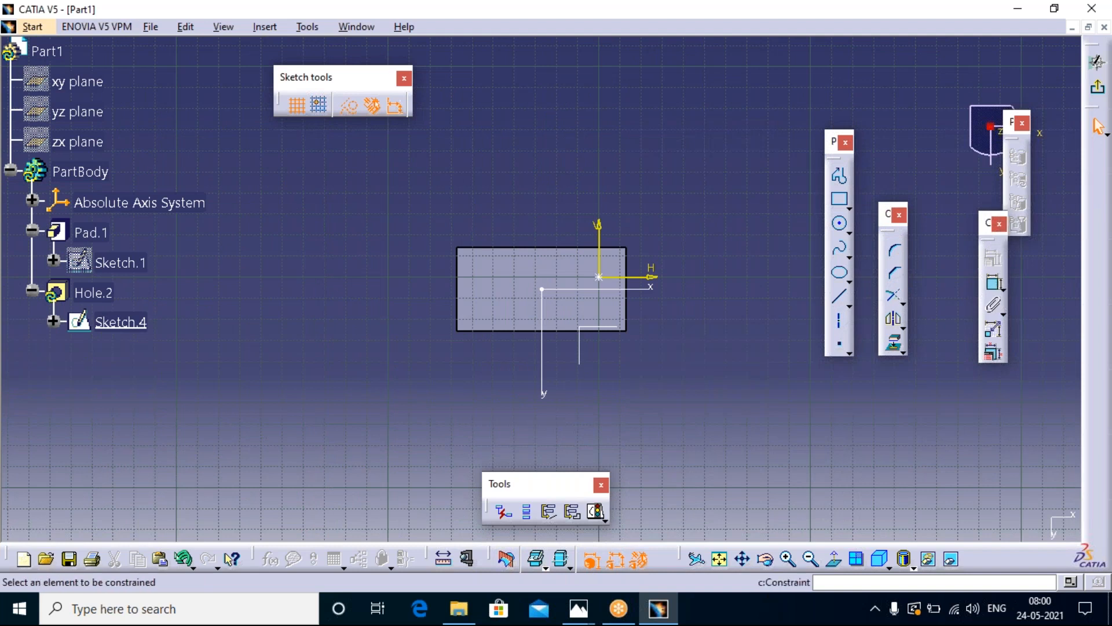
pyautogui.click(627, 283)
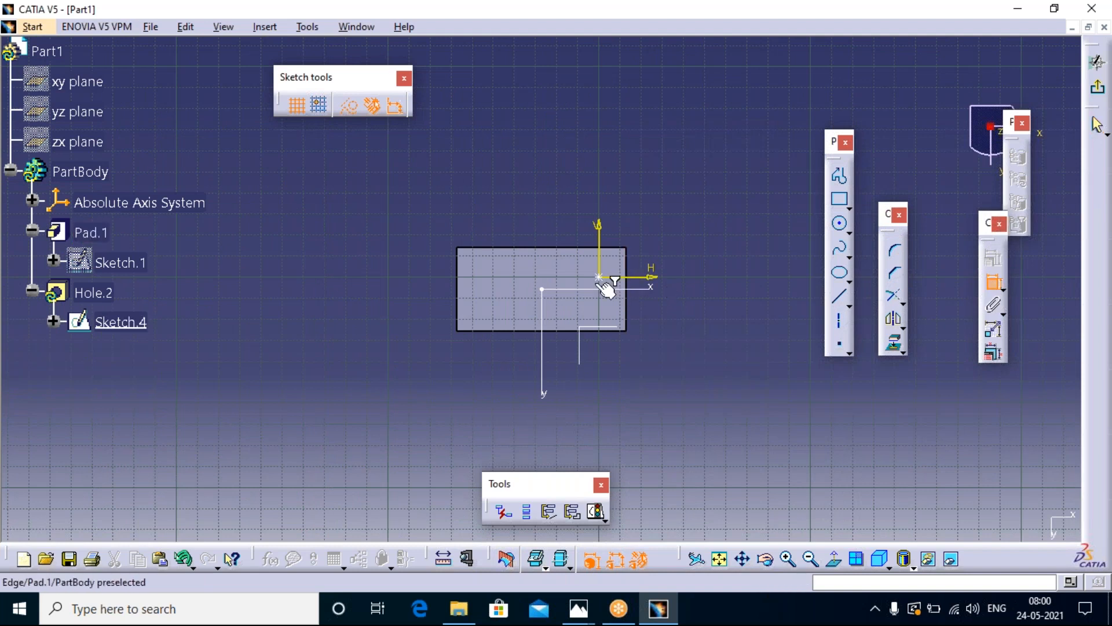
pyautogui.click(598, 277)
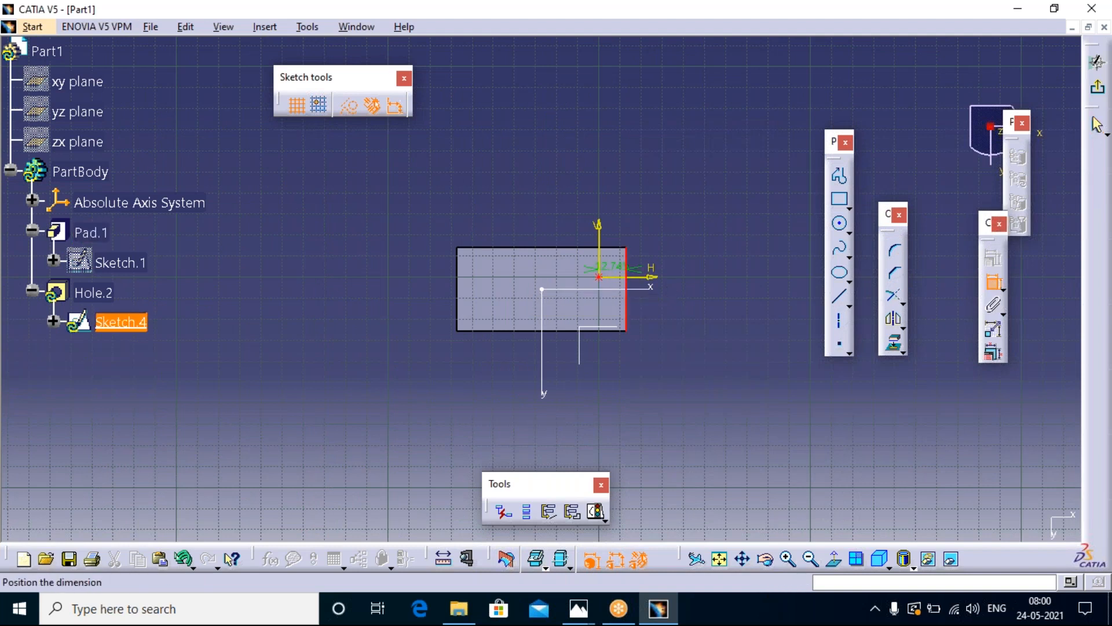
pyautogui.click(613, 378)
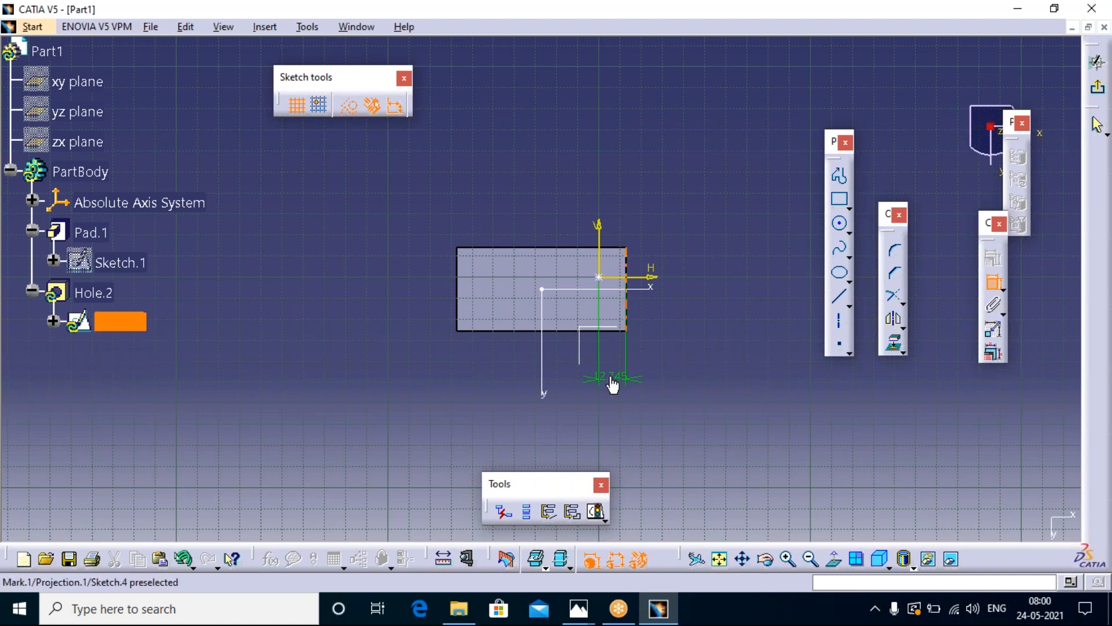
pyautogui.doubleClick(611, 376)
pyautogui.write('20')
pyautogui.press('Return')
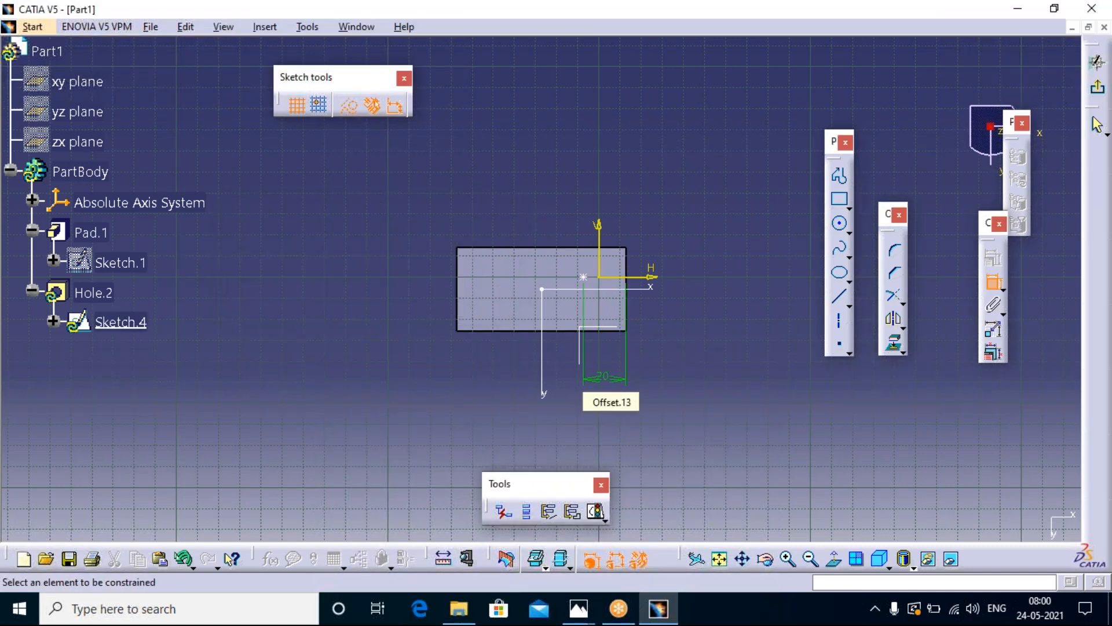
# - Constrain the hole centre 20 mm from the upper long edge of the block in the positioning sketch
pyautogui.click(583, 276)
pyautogui.click(597, 249)
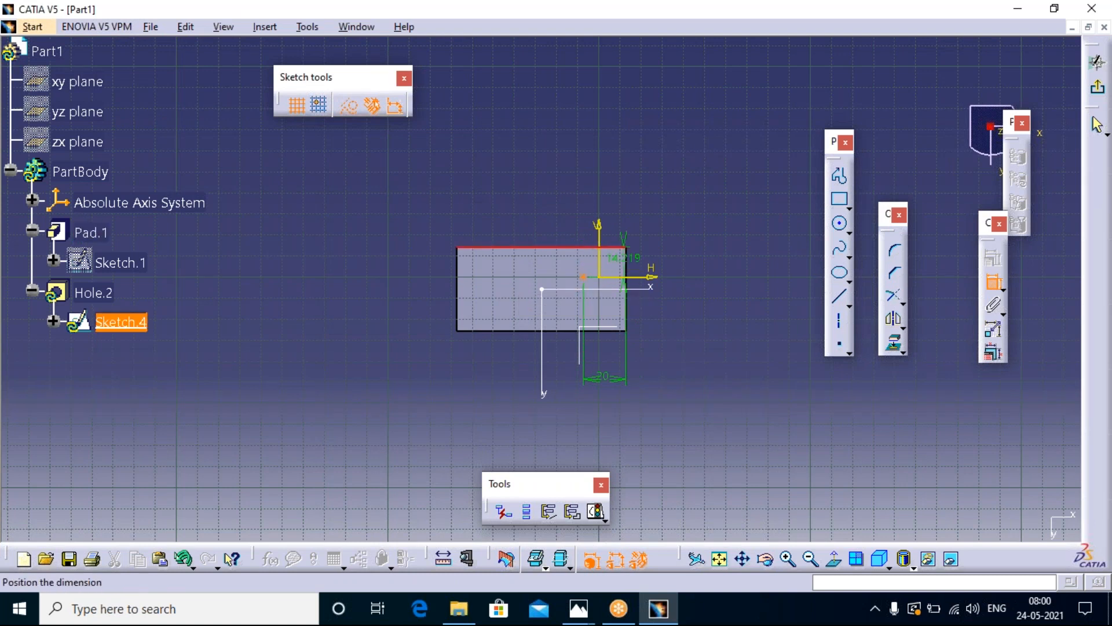
pyautogui.click(666, 267)
pyautogui.doubleClick(666, 268)
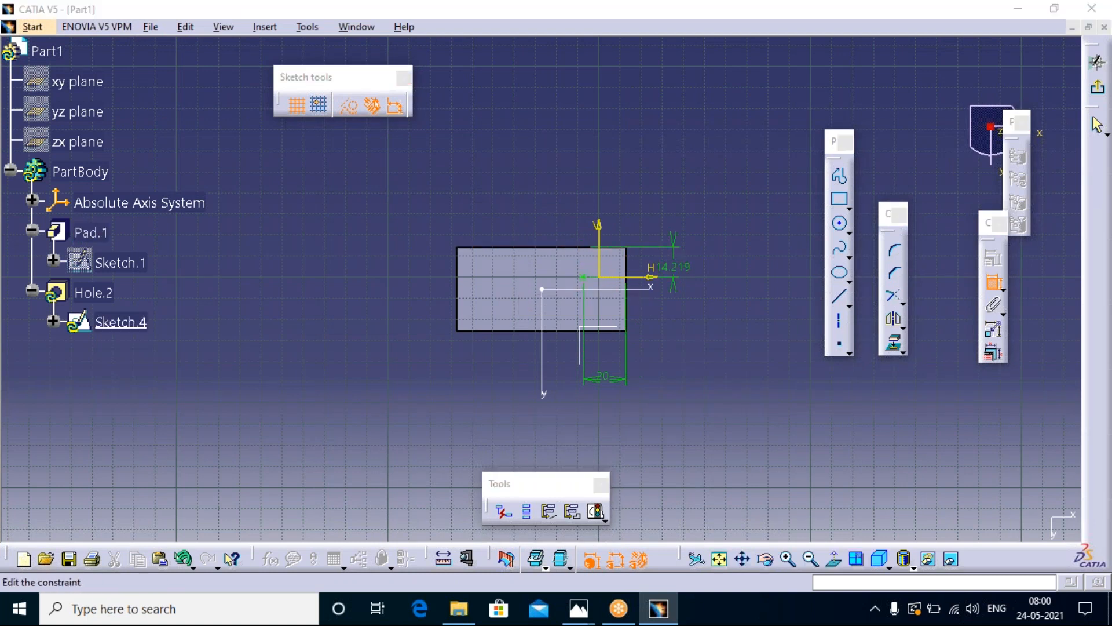
pyautogui.write('20')
pyautogui.press('Return')
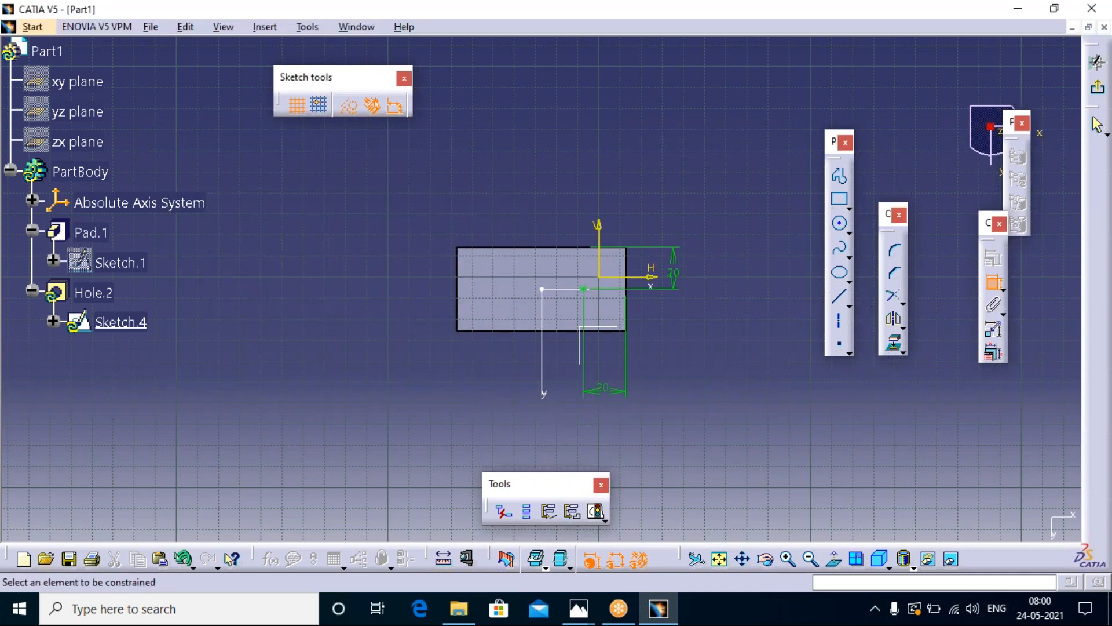
# - Finish the positioning sketch, preview the counterbored hole and accept its definition
pyautogui.click(1097, 62)
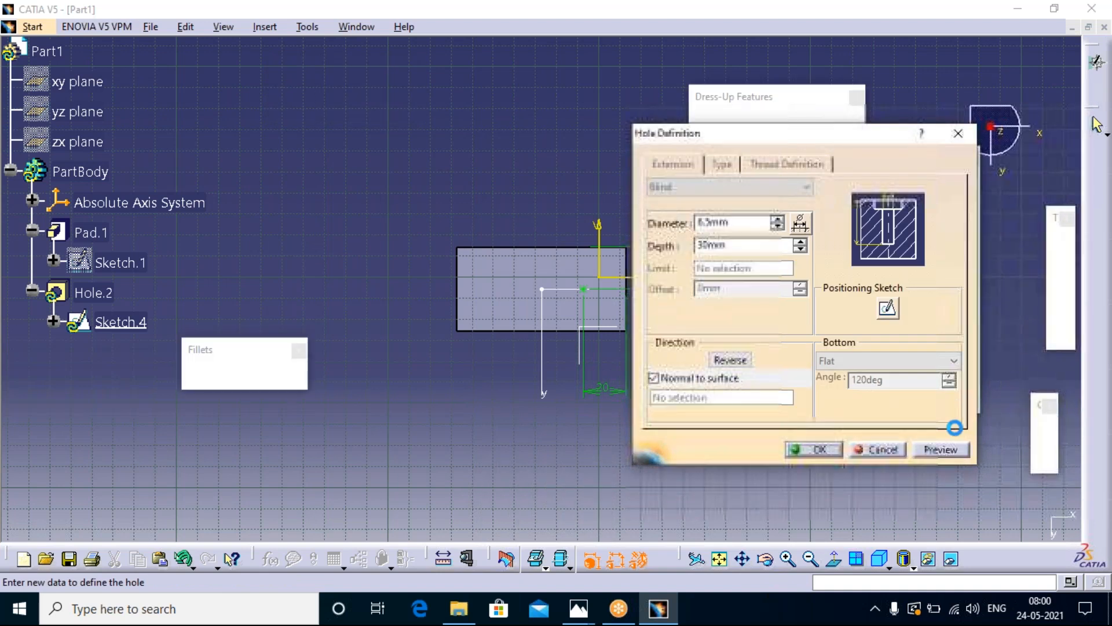
pyautogui.click(940, 453)
pyautogui.click(820, 448)
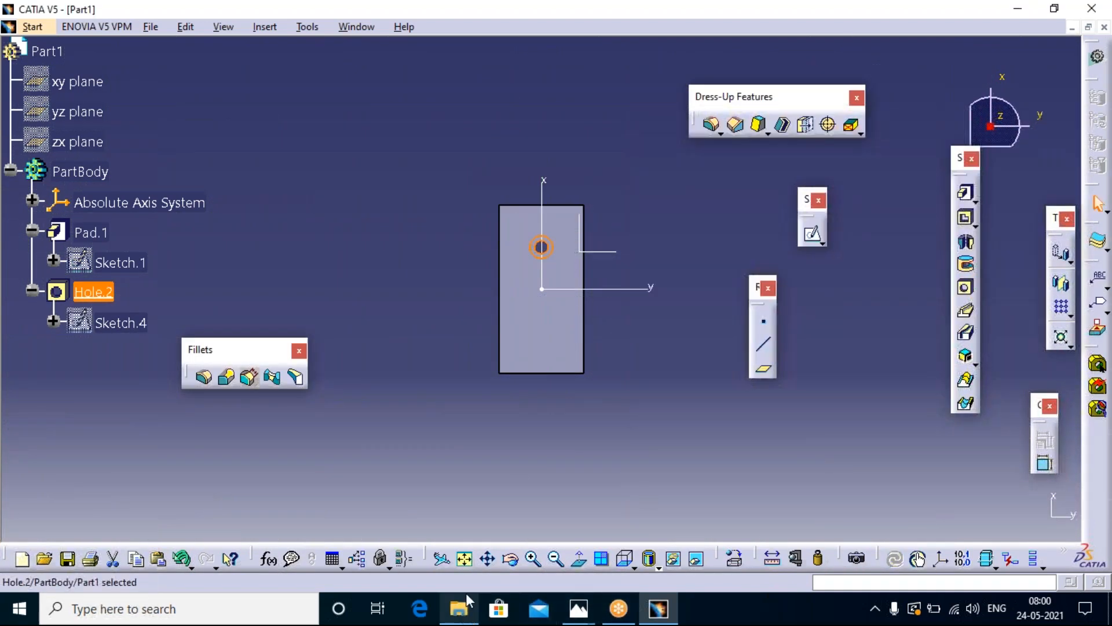
# - Inspect the counterbored hole from both the counterbore side and the small-diameter side of the block
pyautogui.click(534, 560)
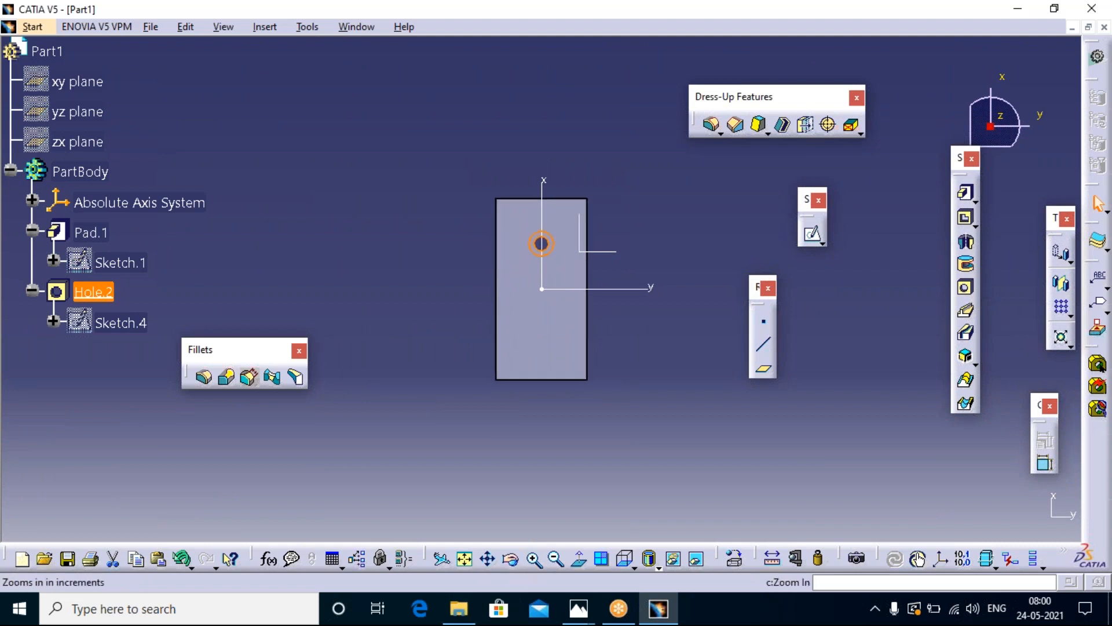
pyautogui.click(510, 561)
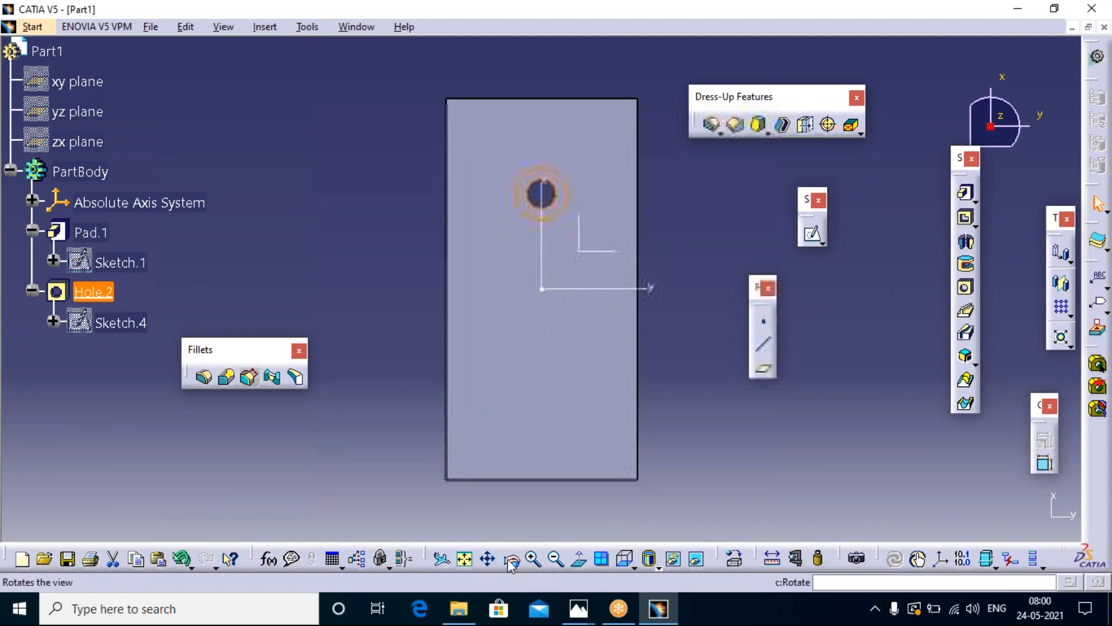
pyautogui.moveTo(689, 206); pyautogui.dragTo(398, 223)
pyautogui.click(397, 224)
pyautogui.click(533, 559)
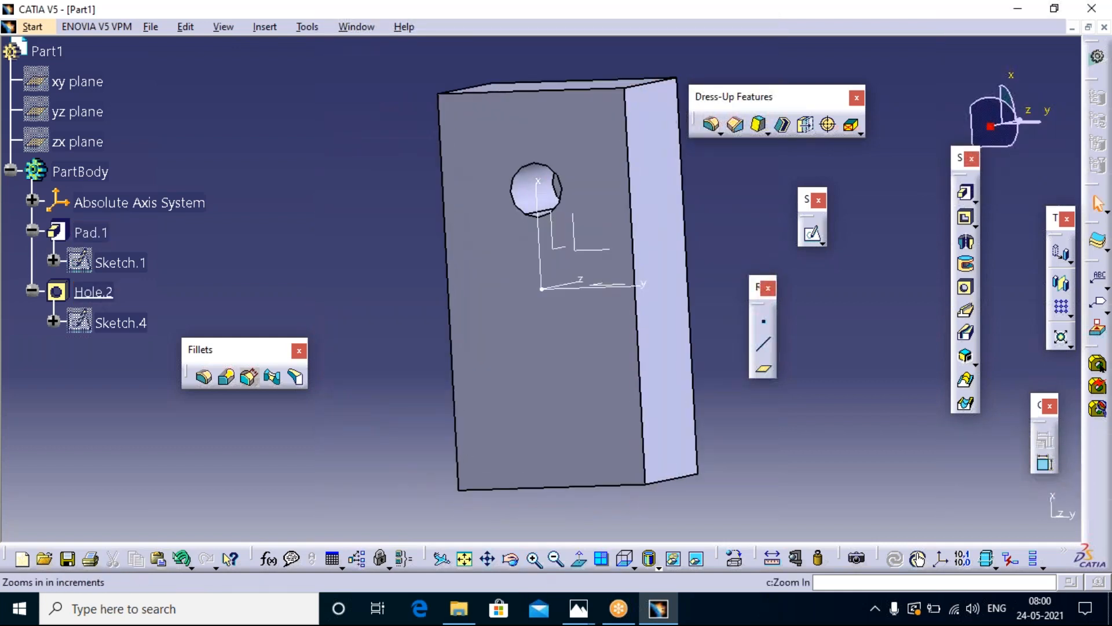
pyautogui.click(510, 559)
pyautogui.moveTo(364, 272); pyautogui.dragTo(437, 283)
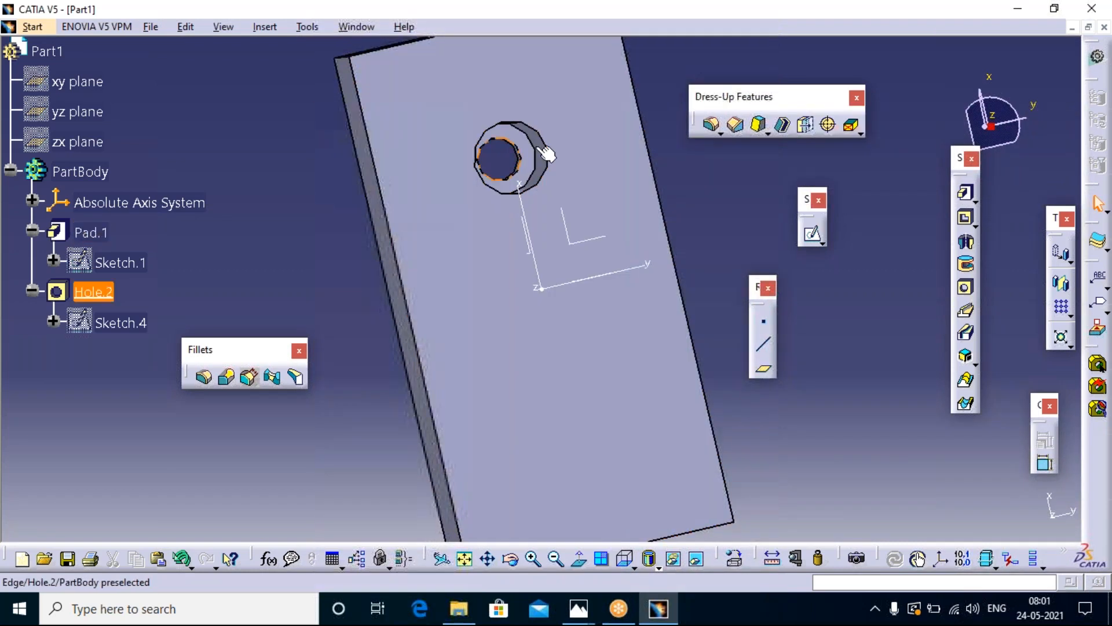
pyautogui.click(519, 172)
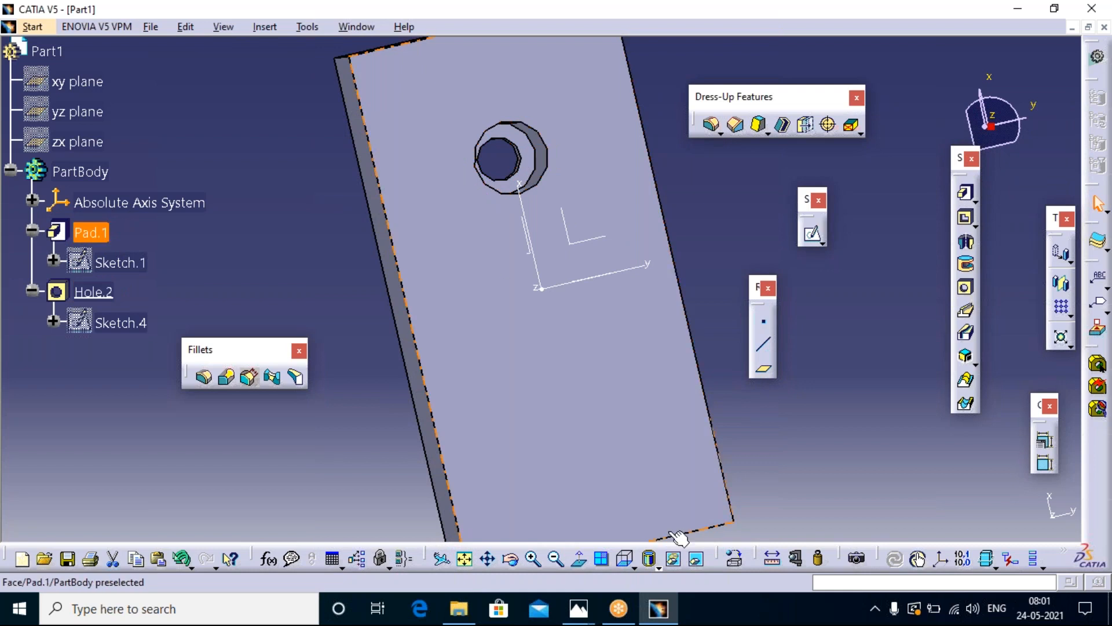
pyautogui.click(371, 378)
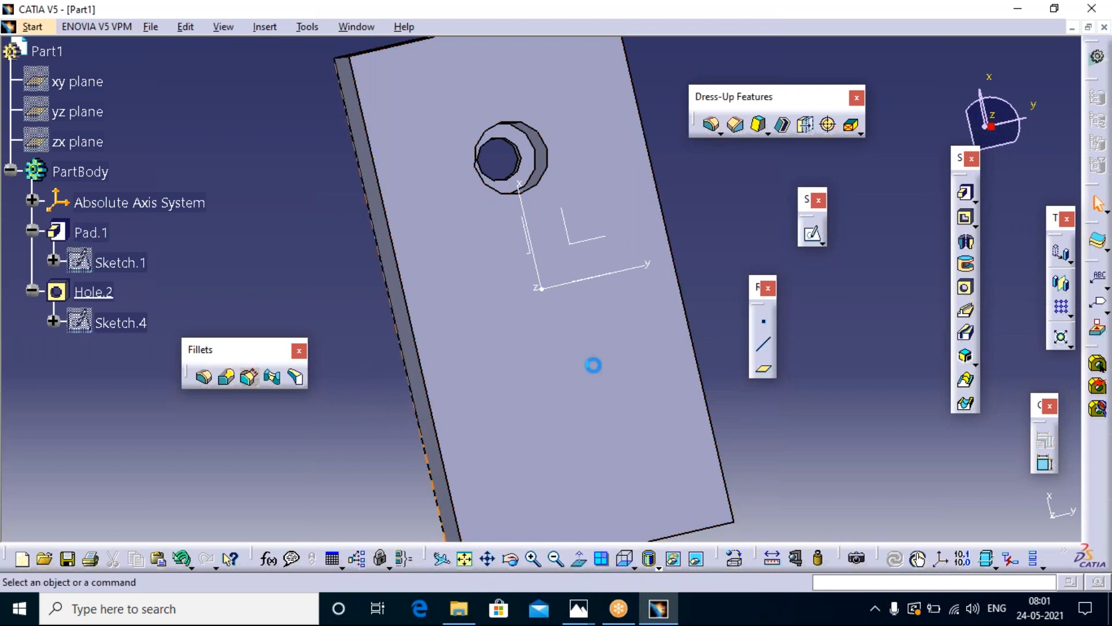
pyautogui.click(92, 290)
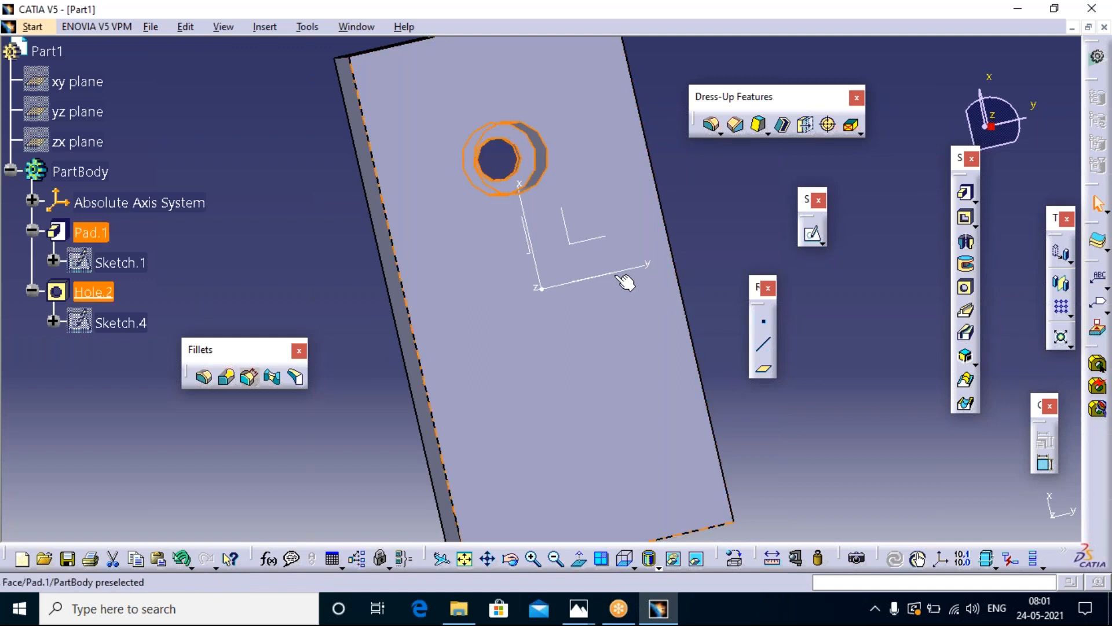
pyautogui.click(1062, 286)
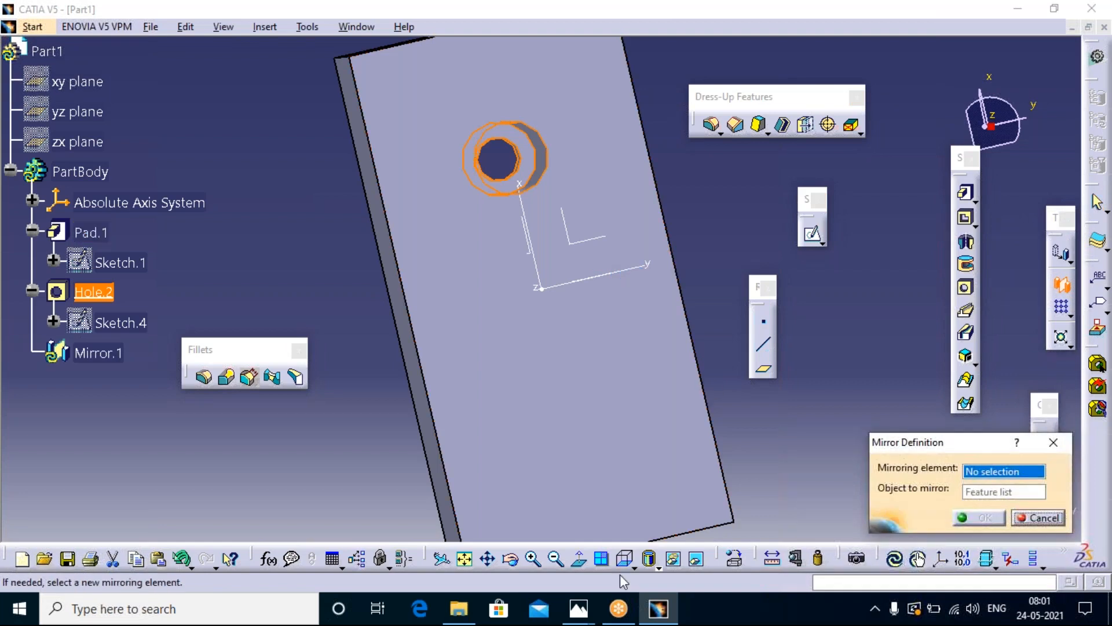
pyautogui.moveTo(745, 268); pyautogui.dragTo(577, 288, button='middle')
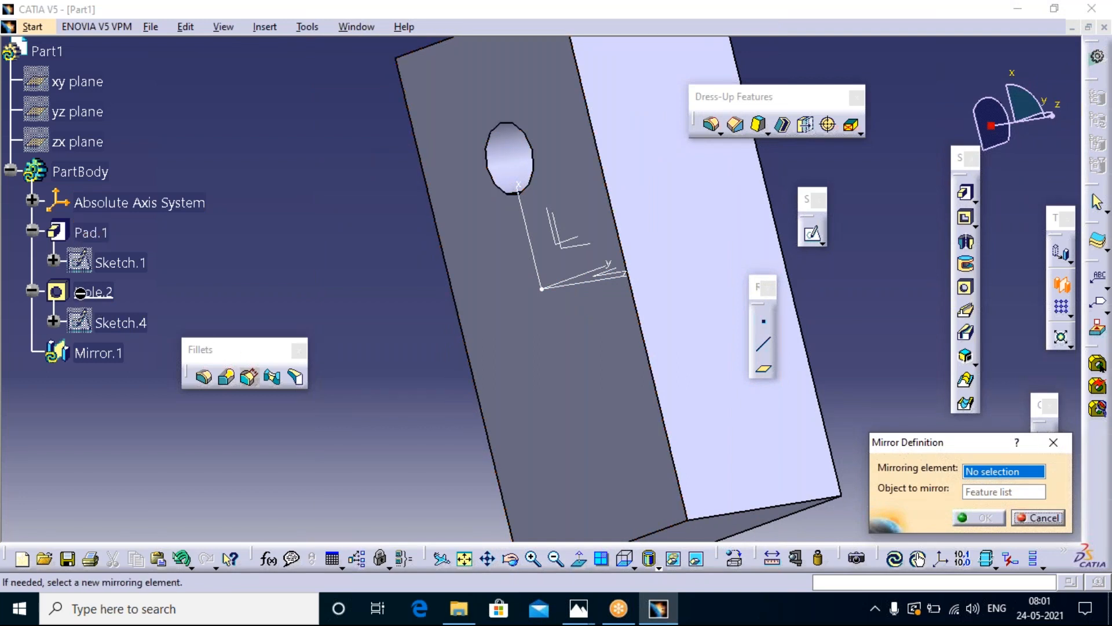
pyautogui.click(1057, 444)
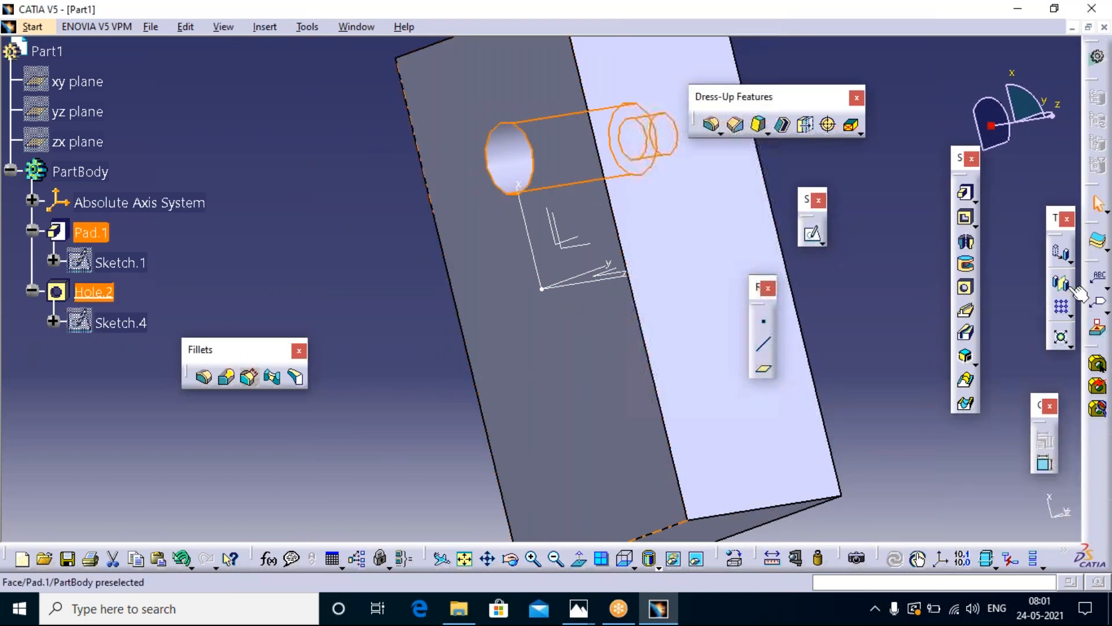
# - Mirror the counterbored hole about the yz plane of the absolute axis system
pyautogui.click(1064, 286)
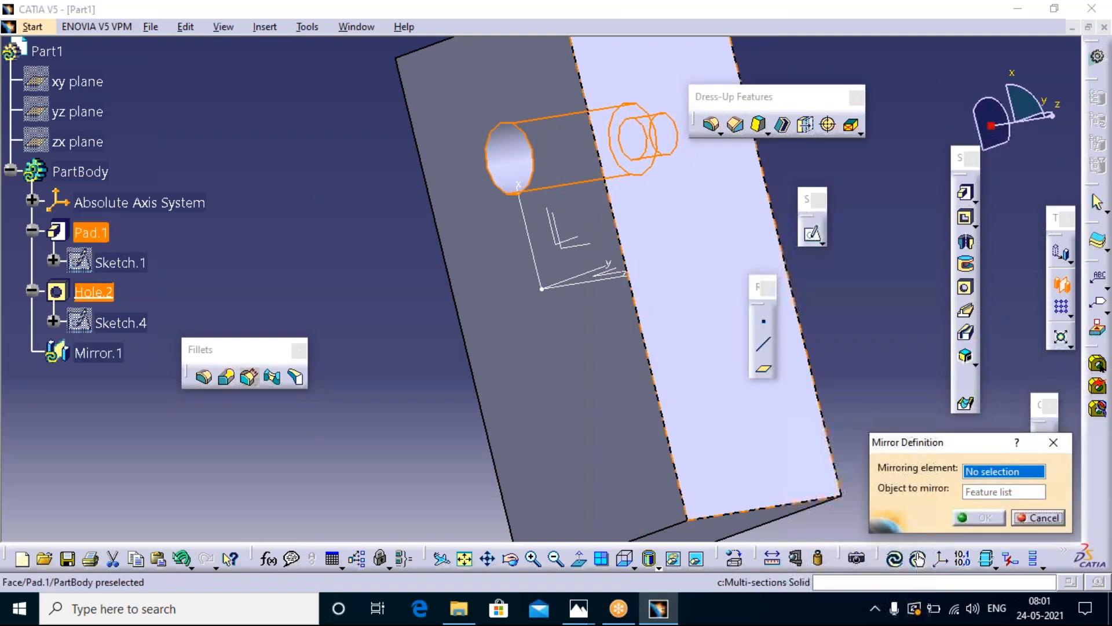
pyautogui.click(611, 274)
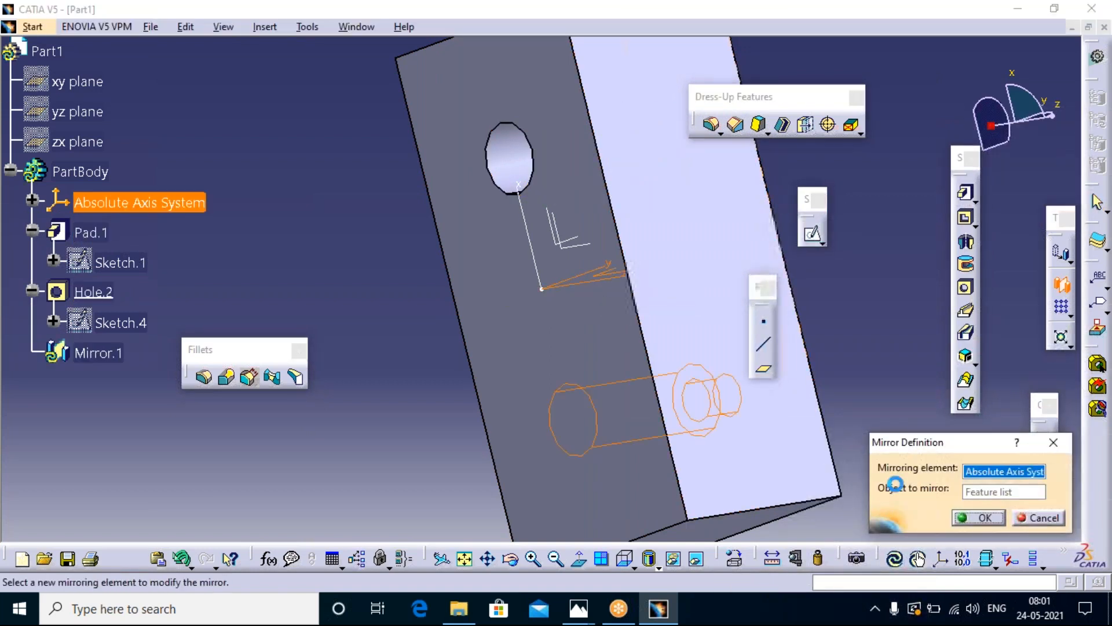
pyautogui.click(980, 519)
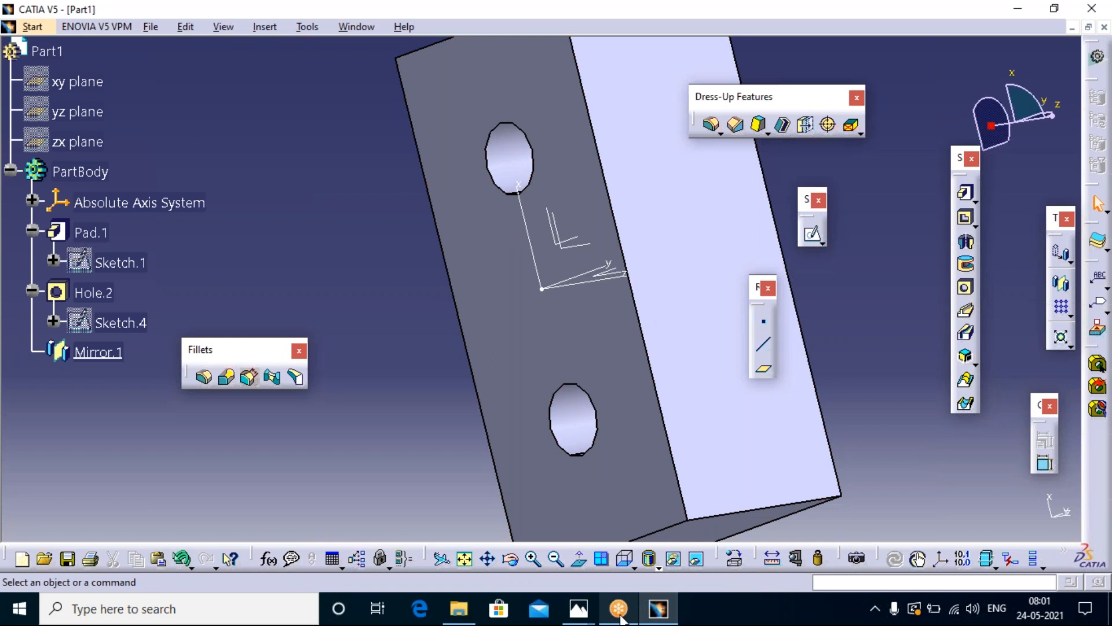
# - Review the finished block against drawing 1.PNG in Photos and close the drawing
pyautogui.moveTo(620, 611)
pyautogui.moveTo(660, 613)
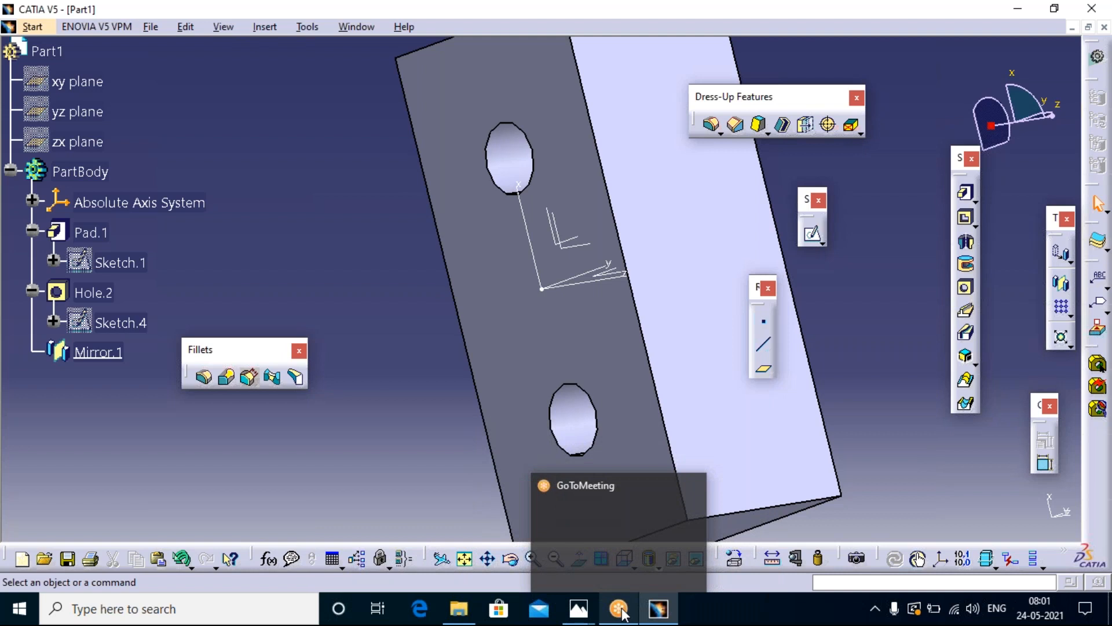
pyautogui.moveTo(578, 608)
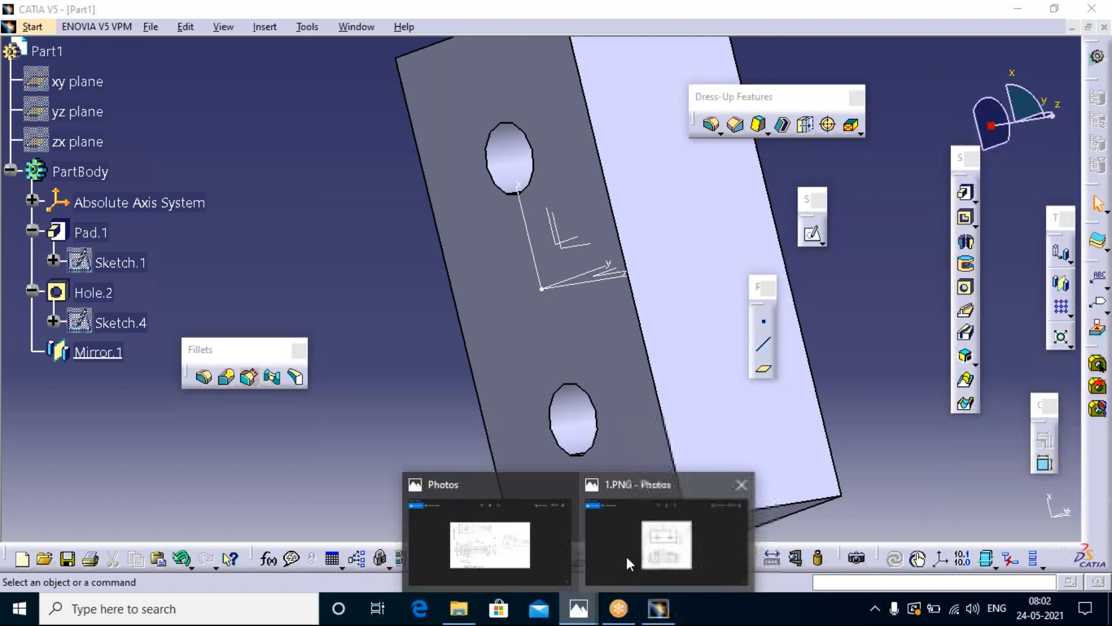
pyautogui.click(626, 555)
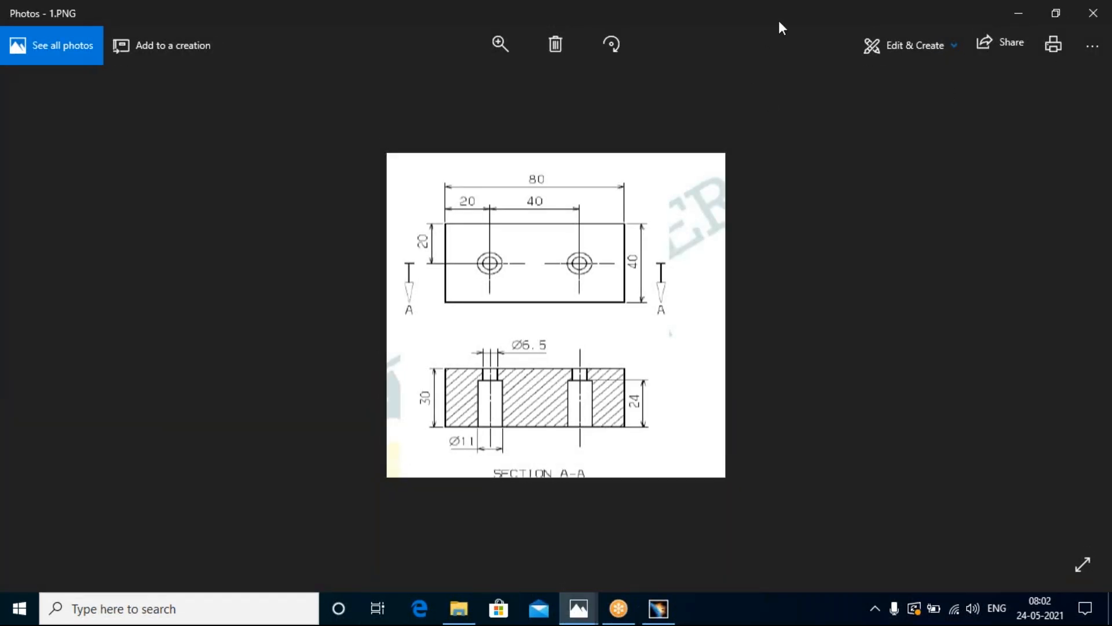
pyautogui.click(1093, 13)
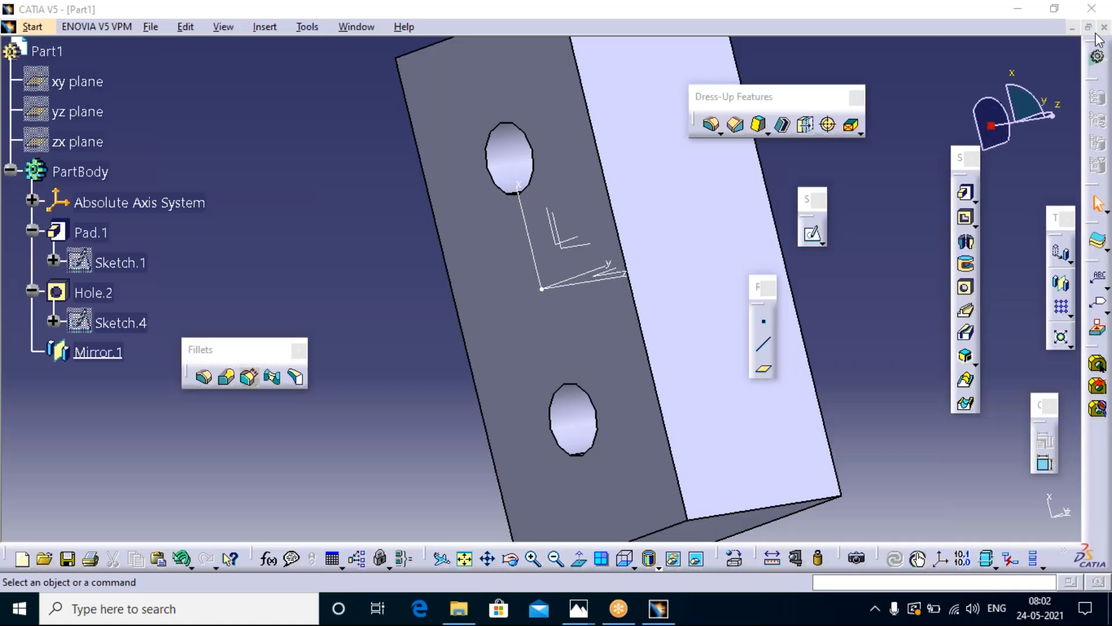
# - Bring up bottle drawing 4.PNG in Photos, examine its dimensions and return to CATIA
pyautogui.click(578, 608)
pyautogui.click(1073, 312)
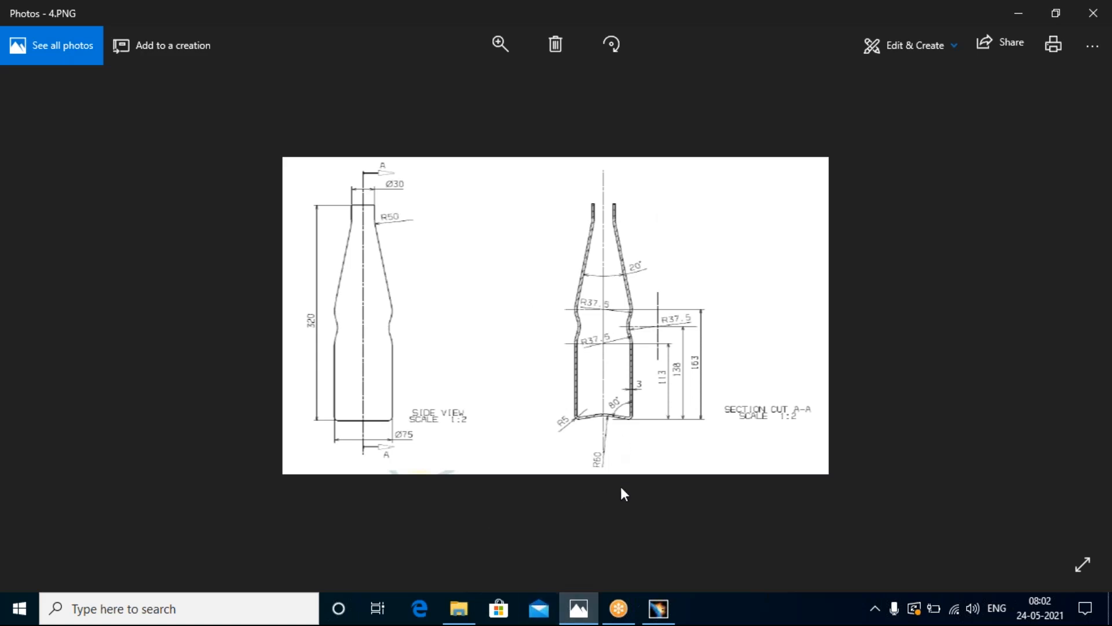
pyautogui.click(659, 608)
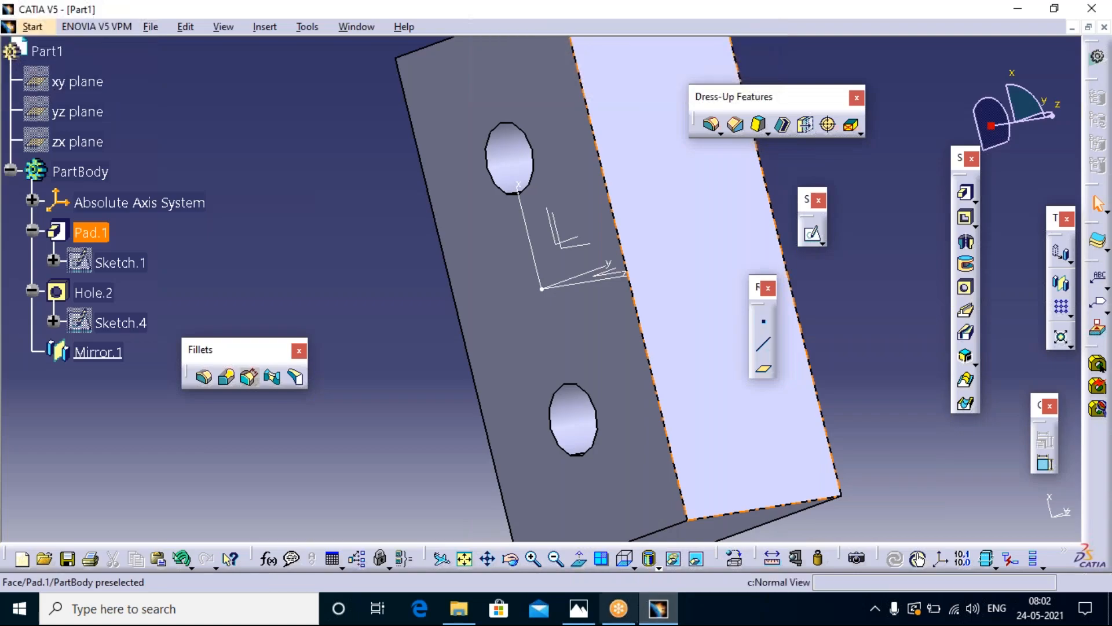
# - Close the block part without saving and create a new part named Part1 with hybrid design enabled
pyautogui.click(1104, 28)
pyautogui.click(580, 341)
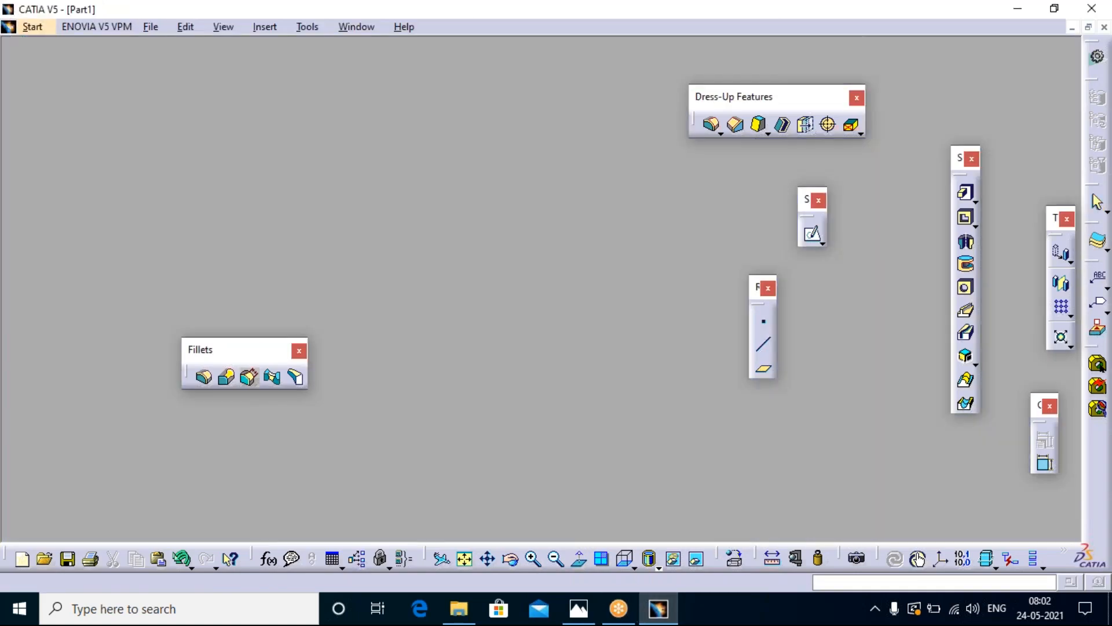
pyautogui.click(15, 27)
pyautogui.moveTo(52, 75)
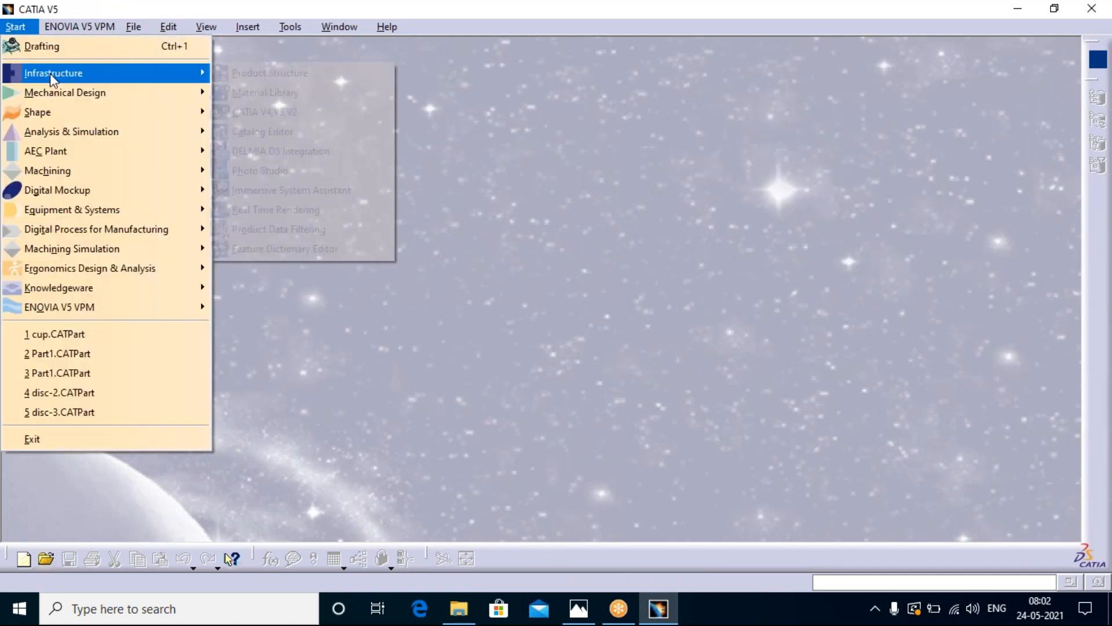
pyautogui.moveTo(92, 92)
pyautogui.click(260, 92)
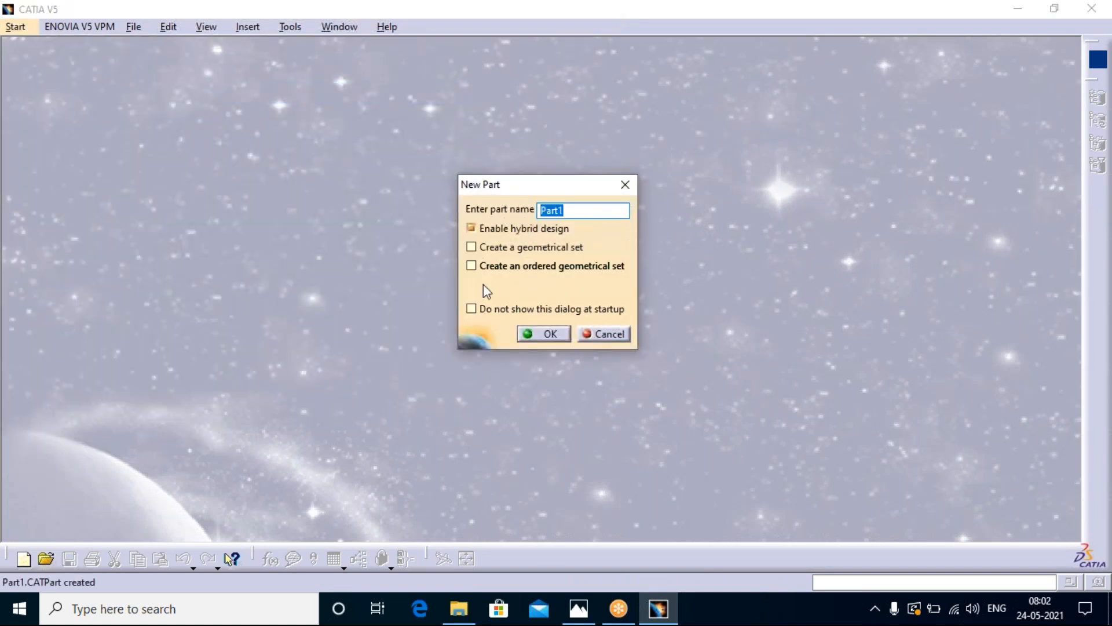
pyautogui.click(564, 339)
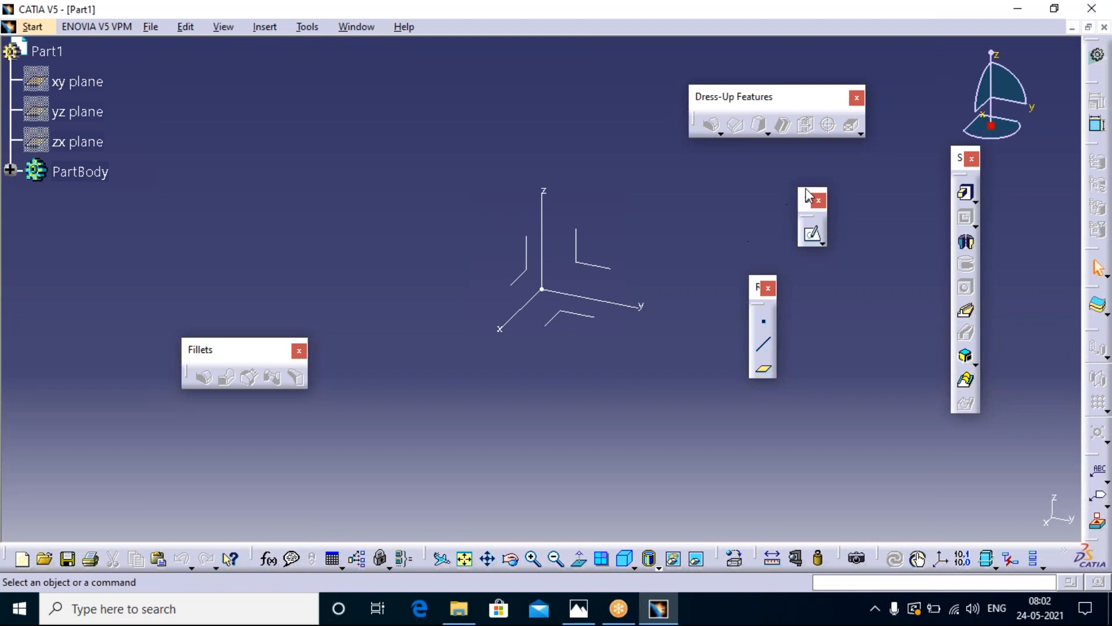
# - Clear the modelling area by moving the Sketcher, reference elements and Dress-Up Features toolbars aside and closing the Fillets toolbar
pyautogui.moveTo(1047, 171); pyautogui.dragTo(1045, 140)
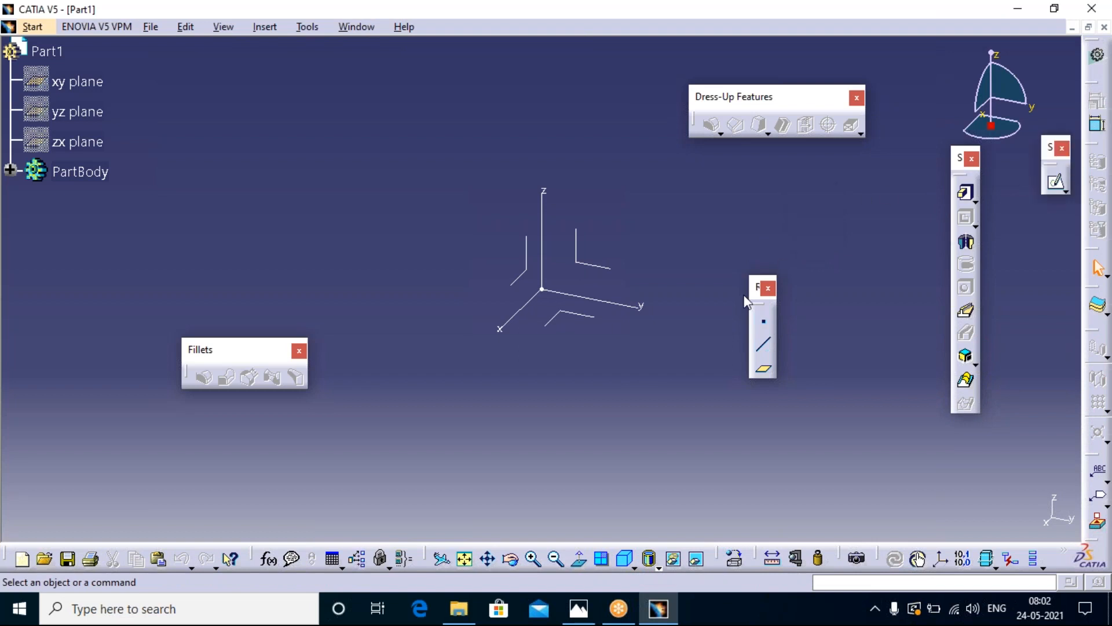
pyautogui.moveTo(1055, 275); pyautogui.dragTo(1052, 273)
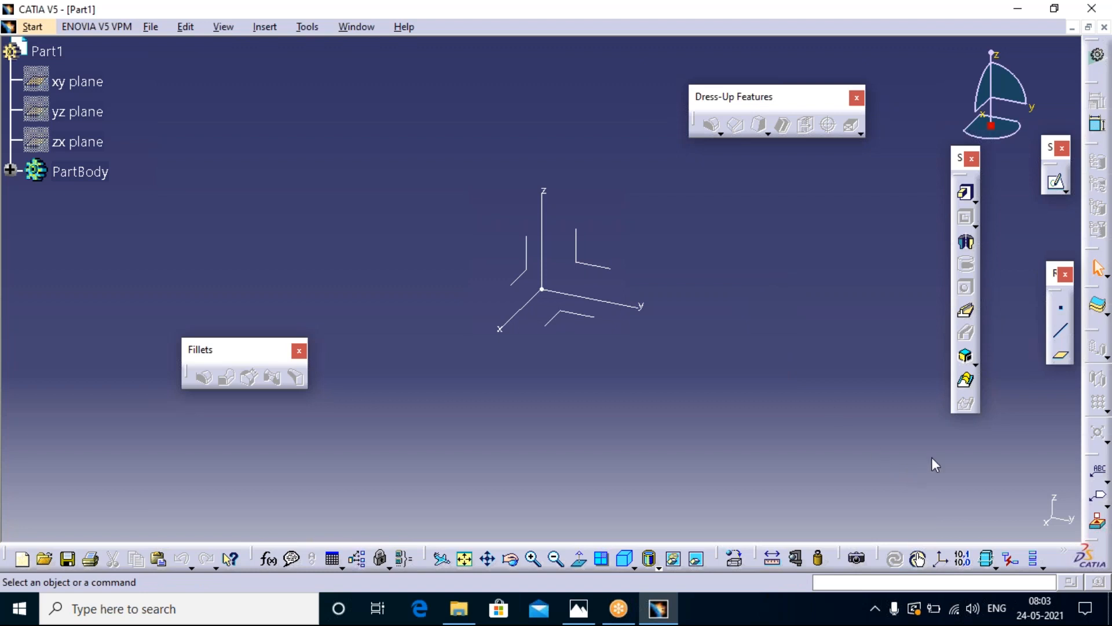
pyautogui.moveTo(934, 449); pyautogui.dragTo(934, 449)
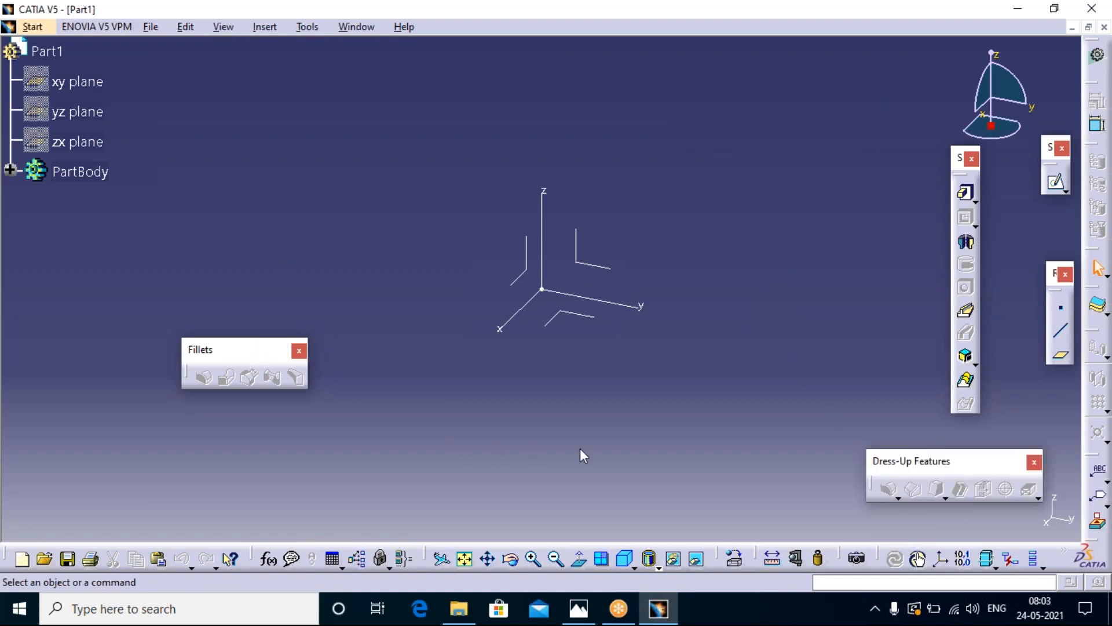
pyautogui.moveTo(620, 451); pyautogui.dragTo(619, 452)
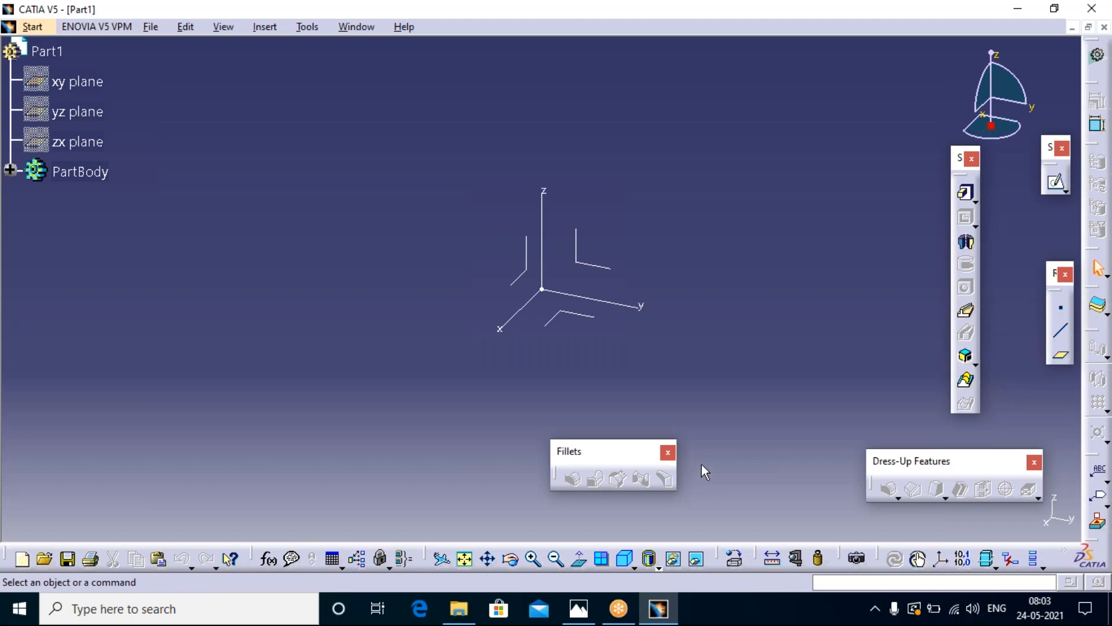
pyautogui.click(667, 452)
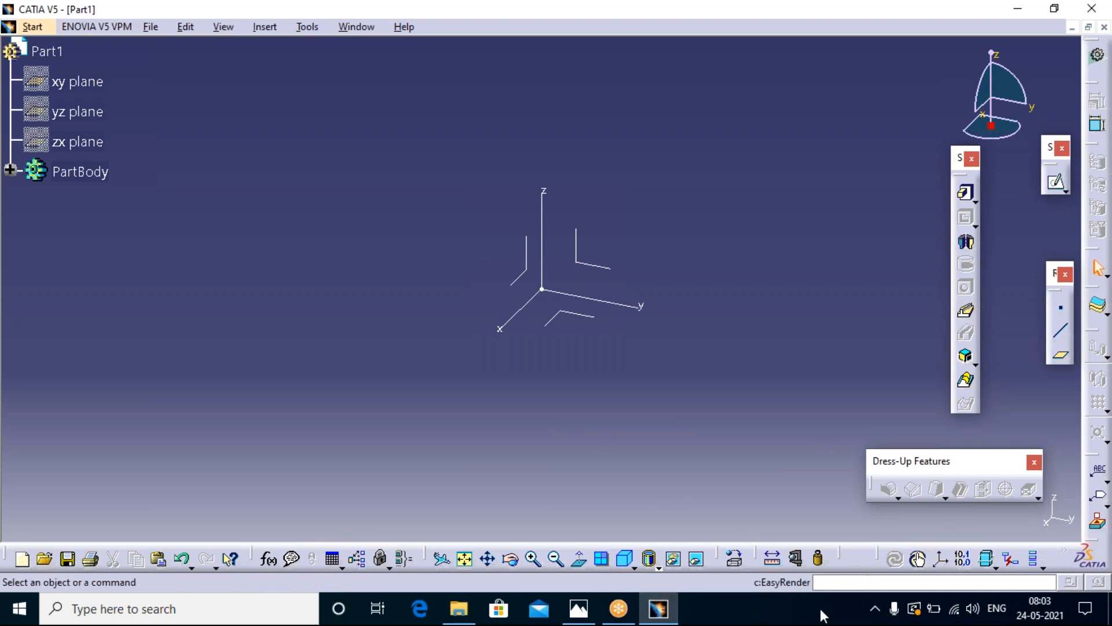
# - Check bottle drawing 4.PNG in Photos, return to CATIA and start a sketch on the yz plane
pyautogui.click(661, 614)
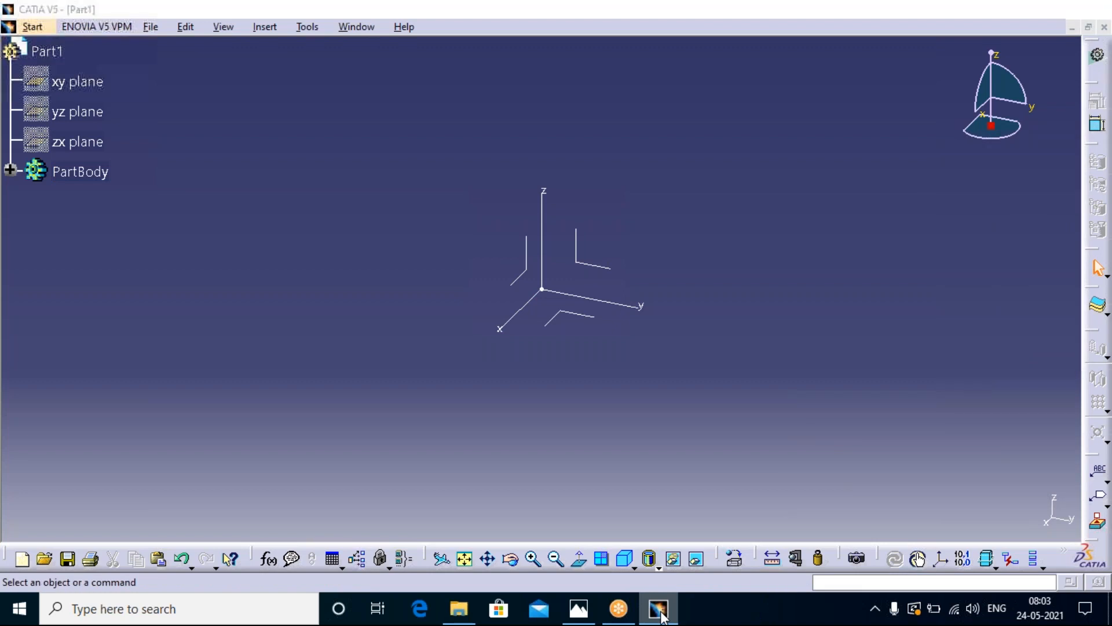
pyautogui.click(578, 608)
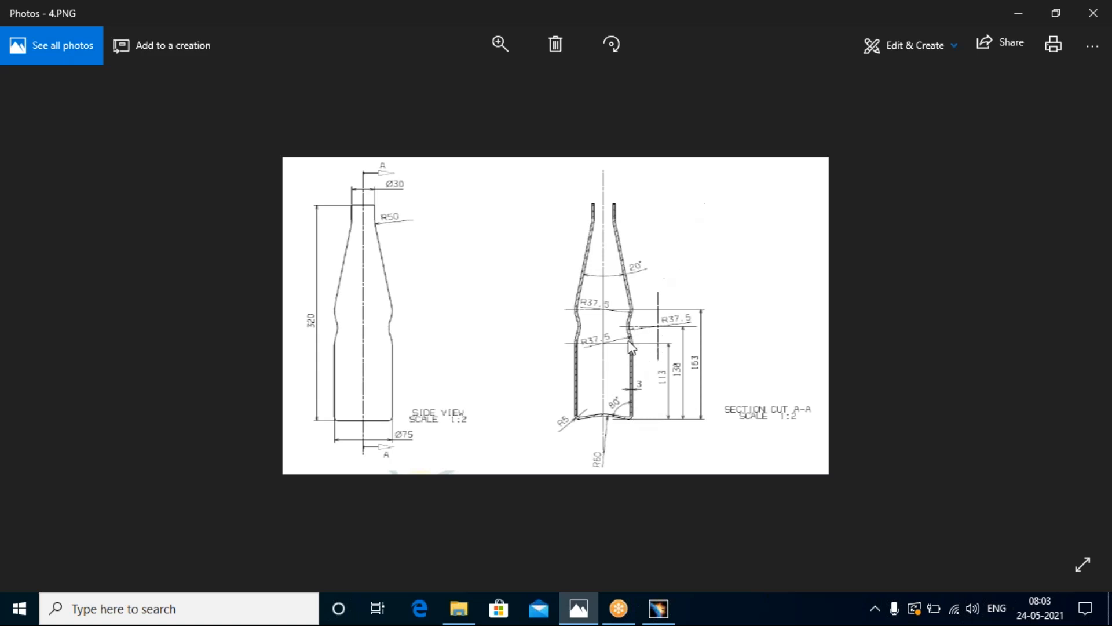
pyautogui.click(658, 609)
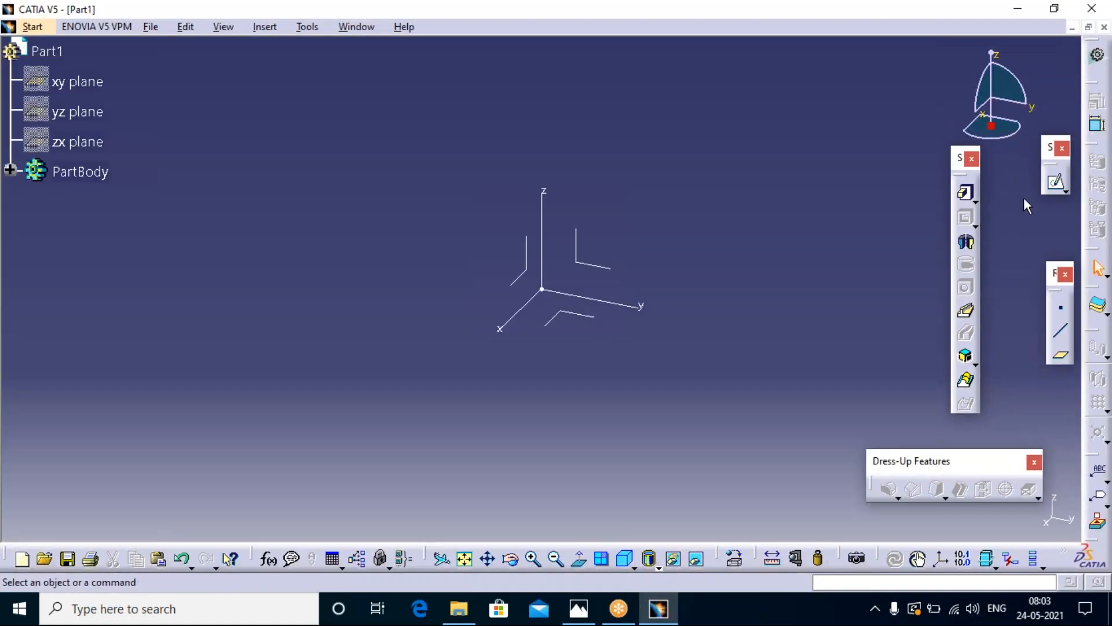
pyautogui.click(1056, 186)
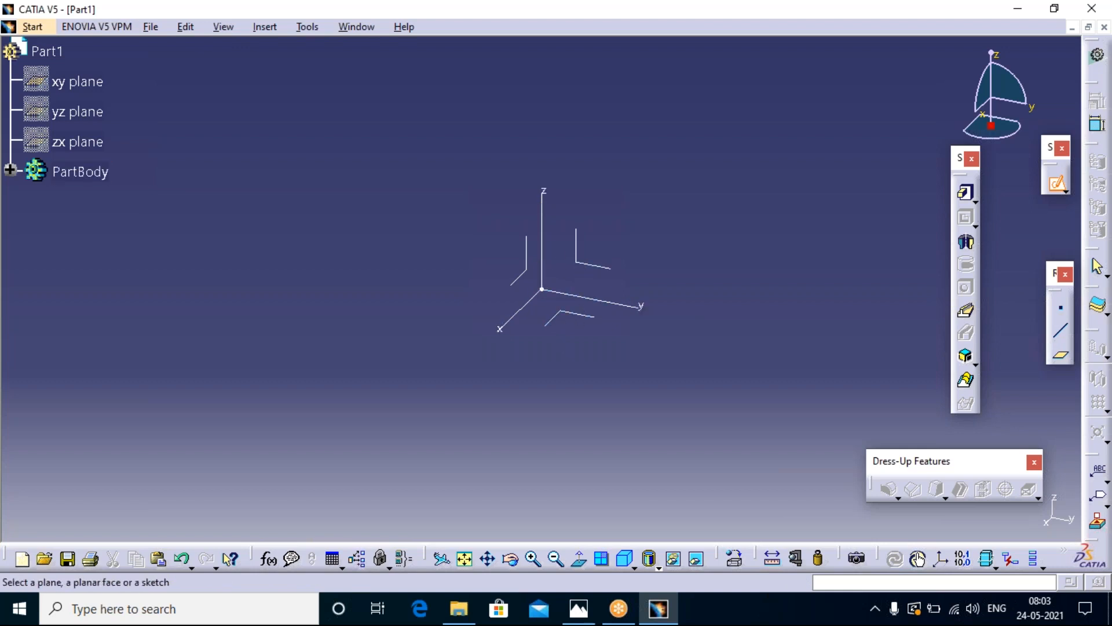
pyautogui.click(576, 259)
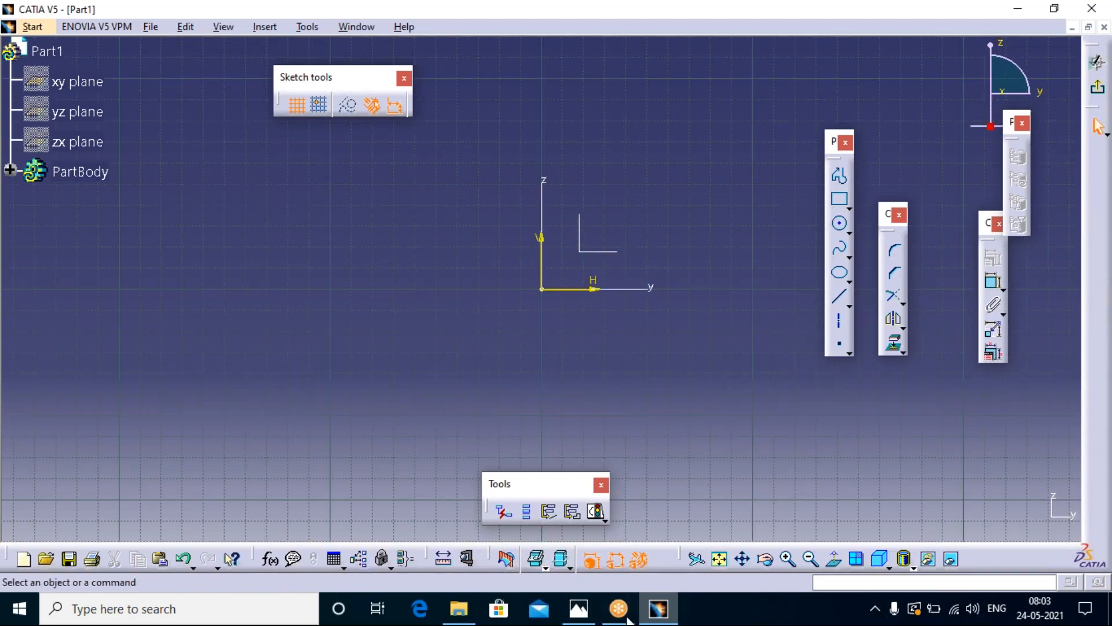
# - Examine the bottle's dimensions in drawing 4.PNG in Photos and return to CATIA
pyautogui.moveTo(646, 612)
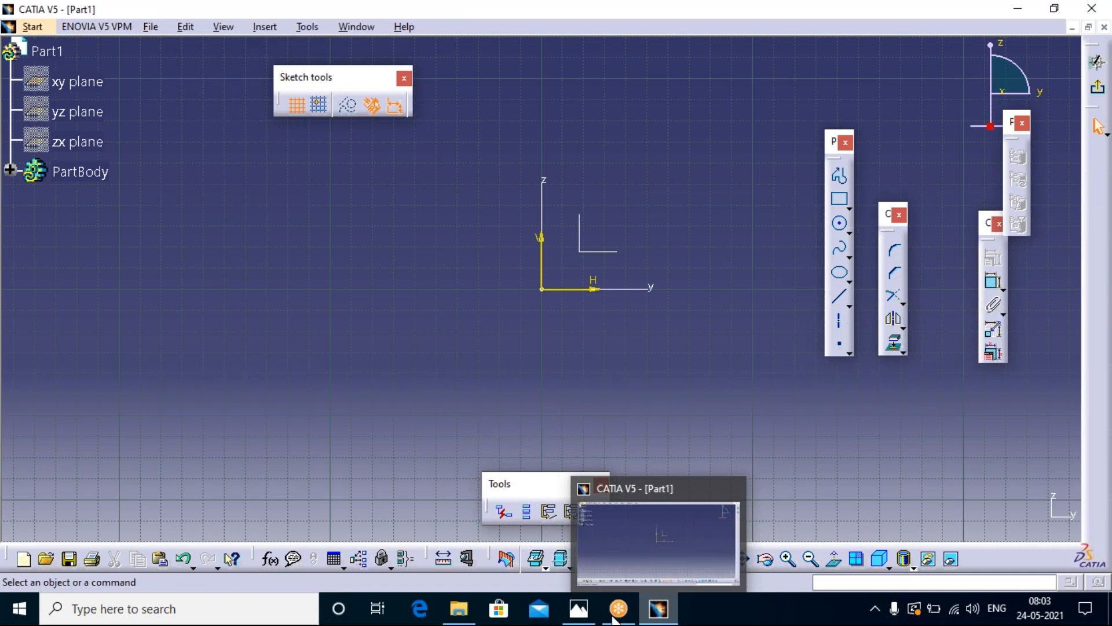
pyautogui.click(578, 609)
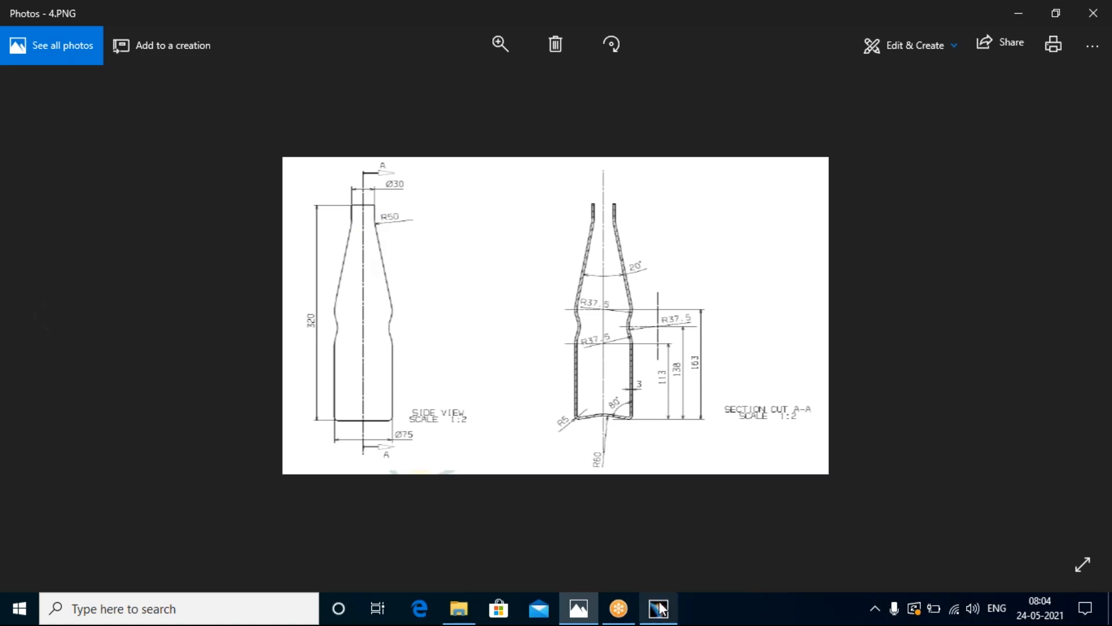
pyautogui.click(617, 608)
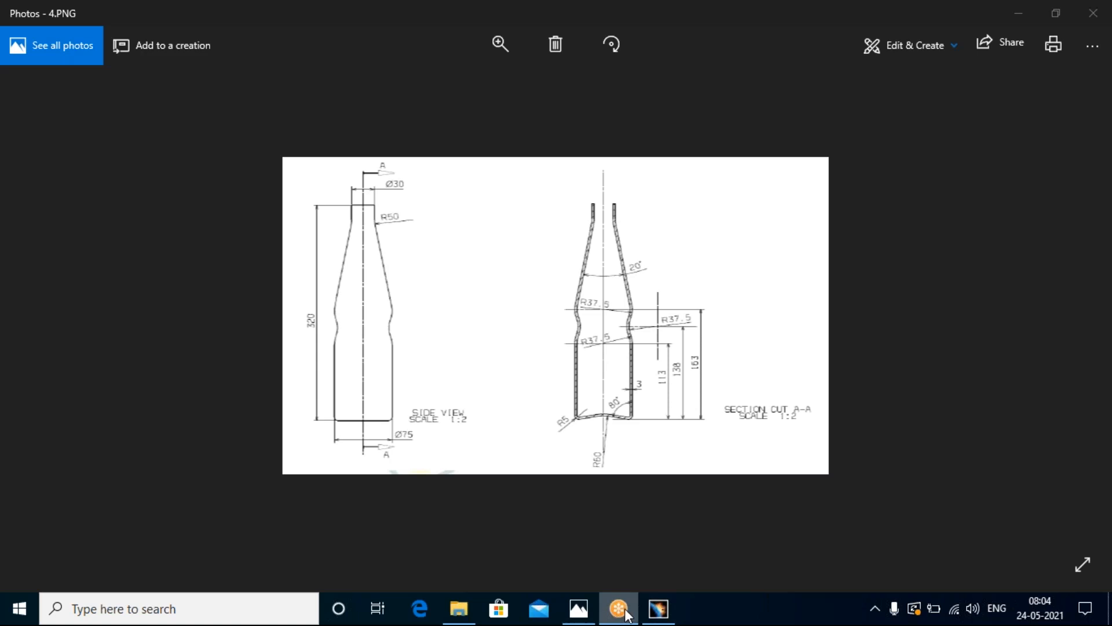
pyautogui.click(659, 611)
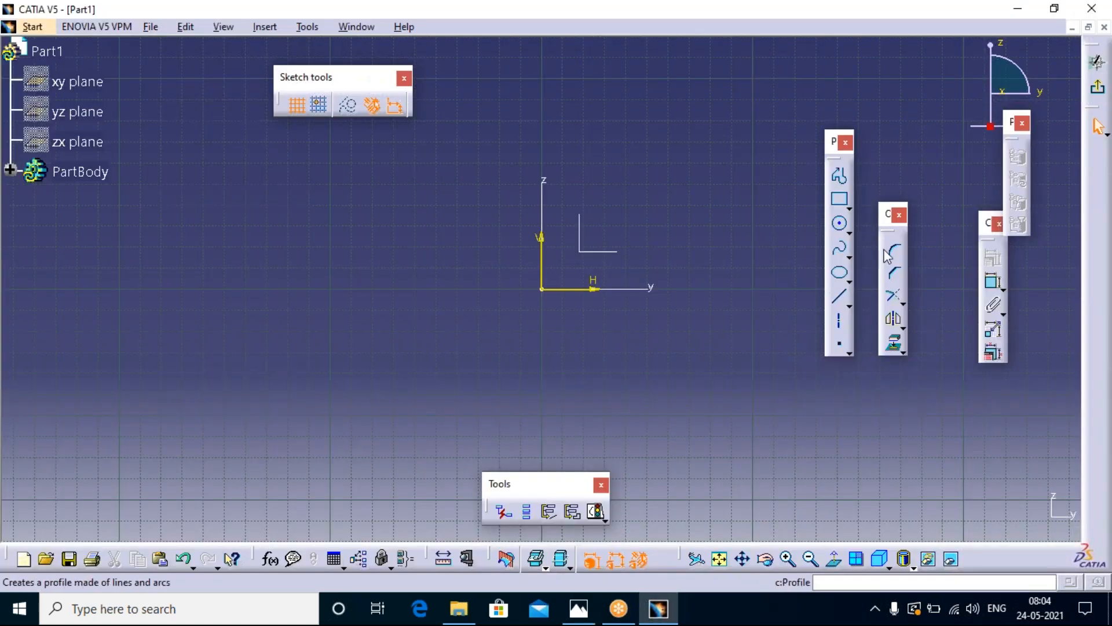
# - Draw a vertical axis about 127 mm long upward from the sketch origin, checking the bottle drawing in Photos
pyautogui.click(840, 177)
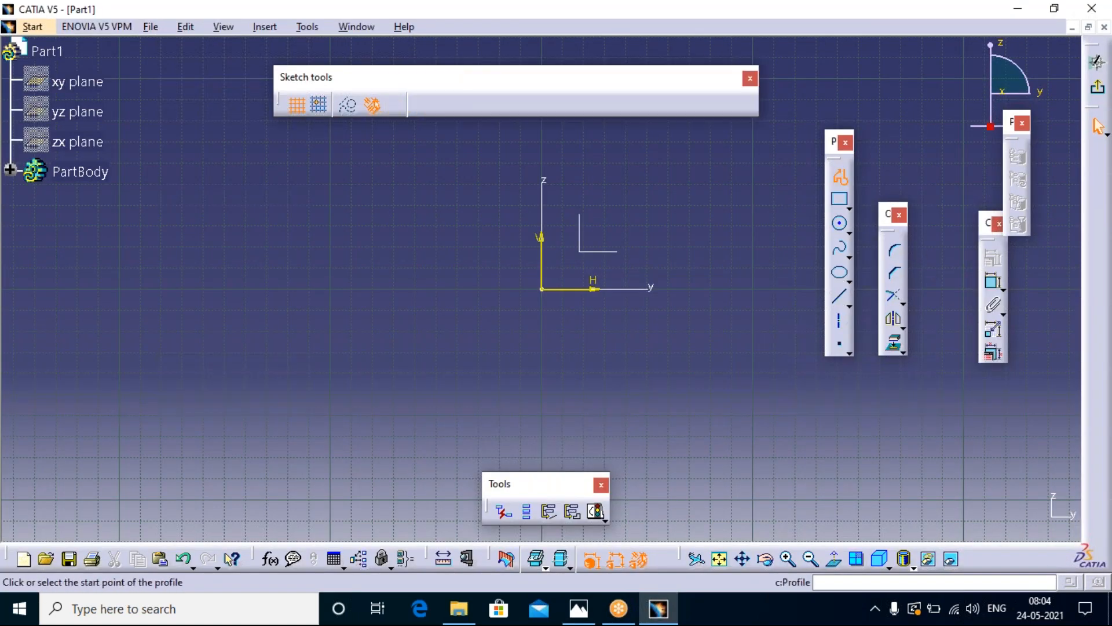
pyautogui.moveTo(568, 141); pyautogui.dragTo(577, 310, button='middle')
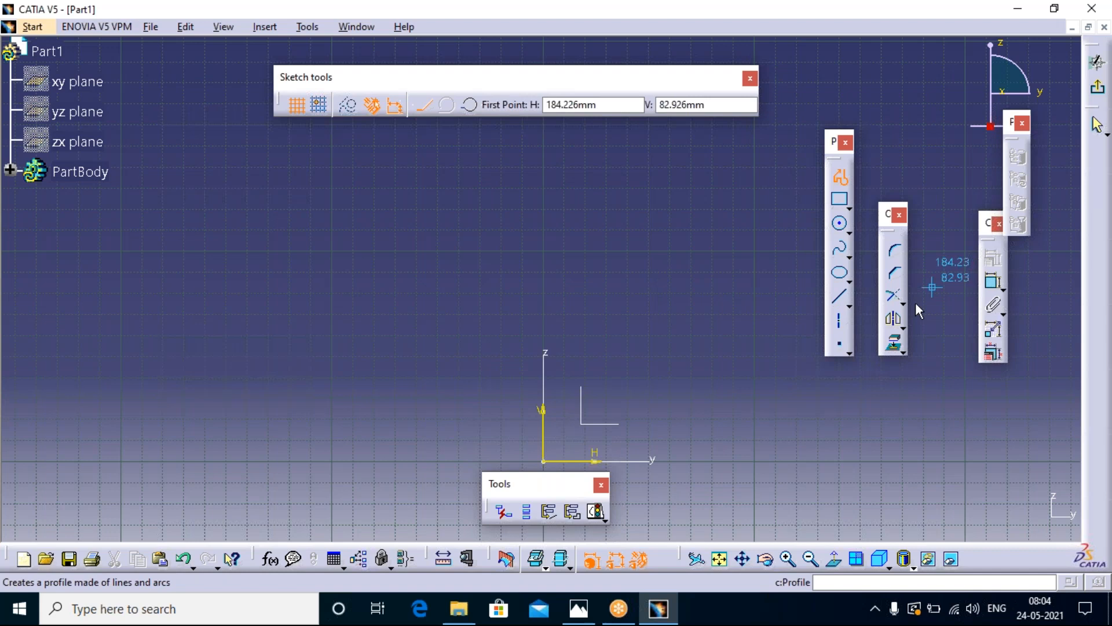
pyautogui.click(840, 324)
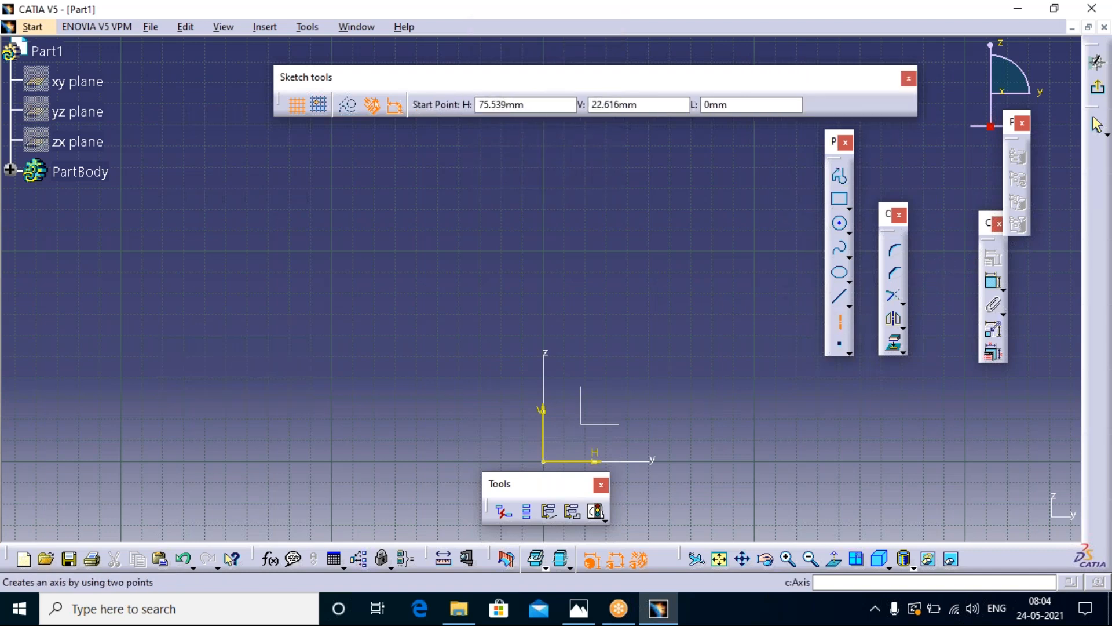
pyautogui.click(545, 462)
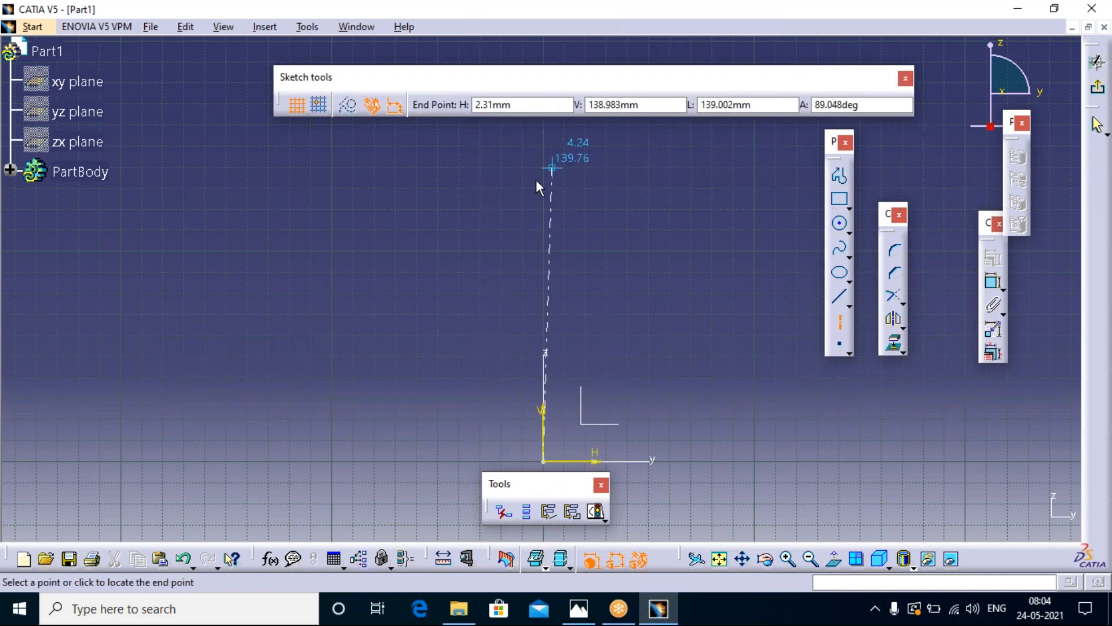
pyautogui.click(582, 611)
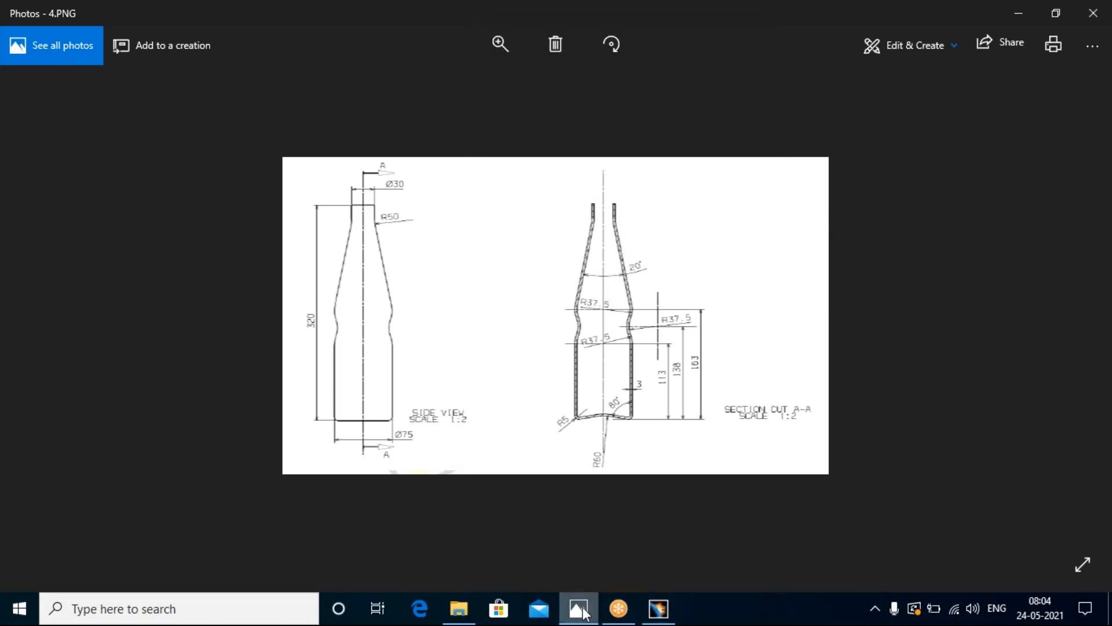
pyautogui.click(578, 606)
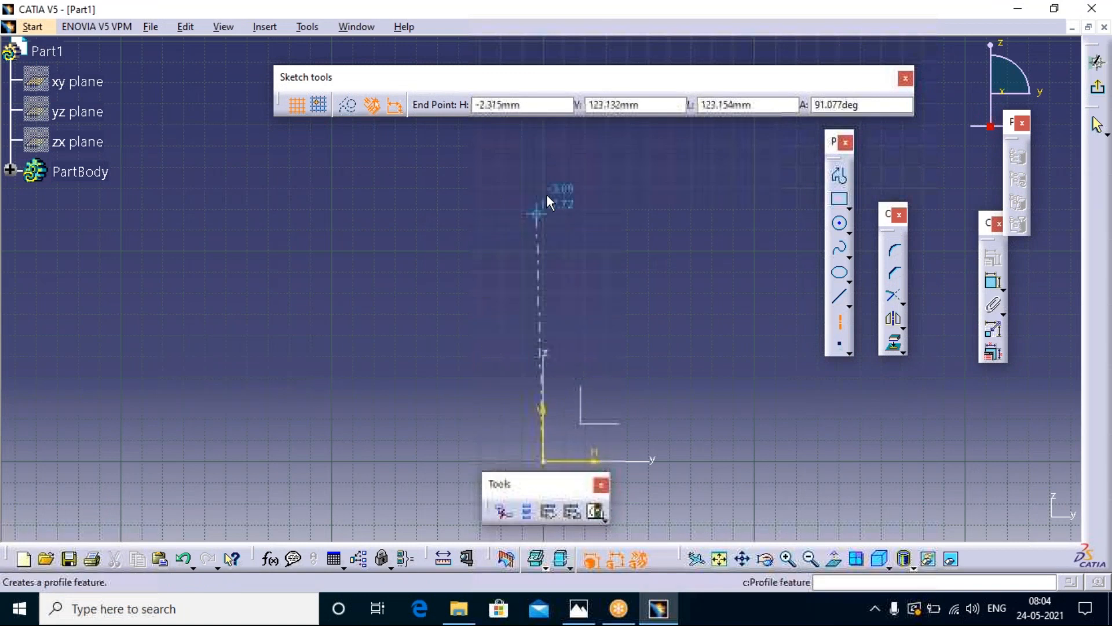
pyautogui.click(548, 195)
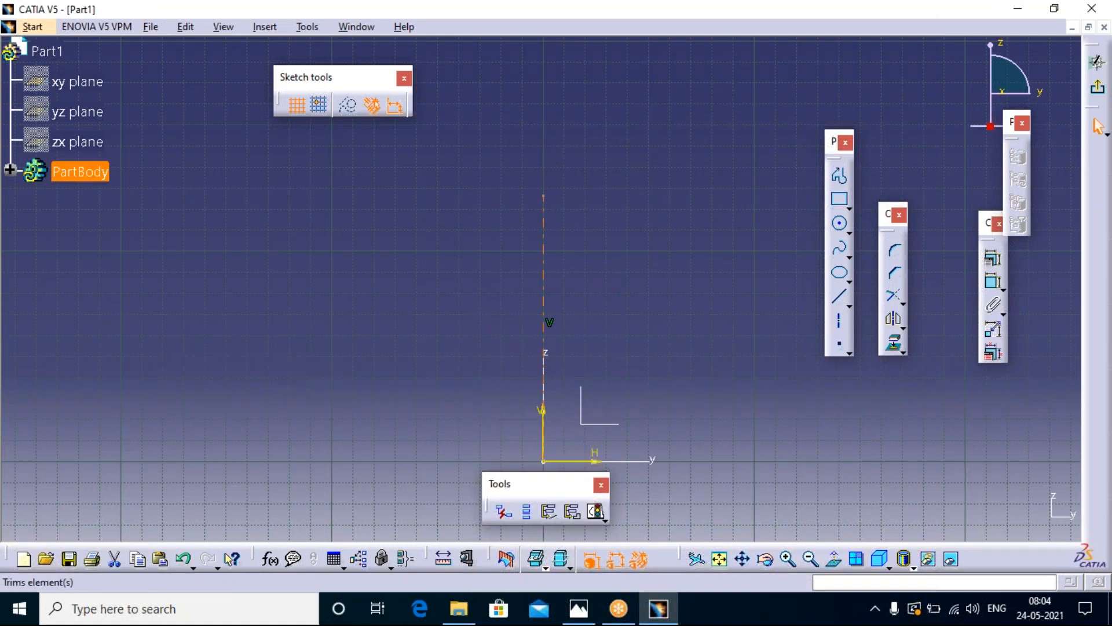
# - Constrain the length of the vertical axis to 320 mm
pyautogui.click(992, 283)
pyautogui.click(545, 231)
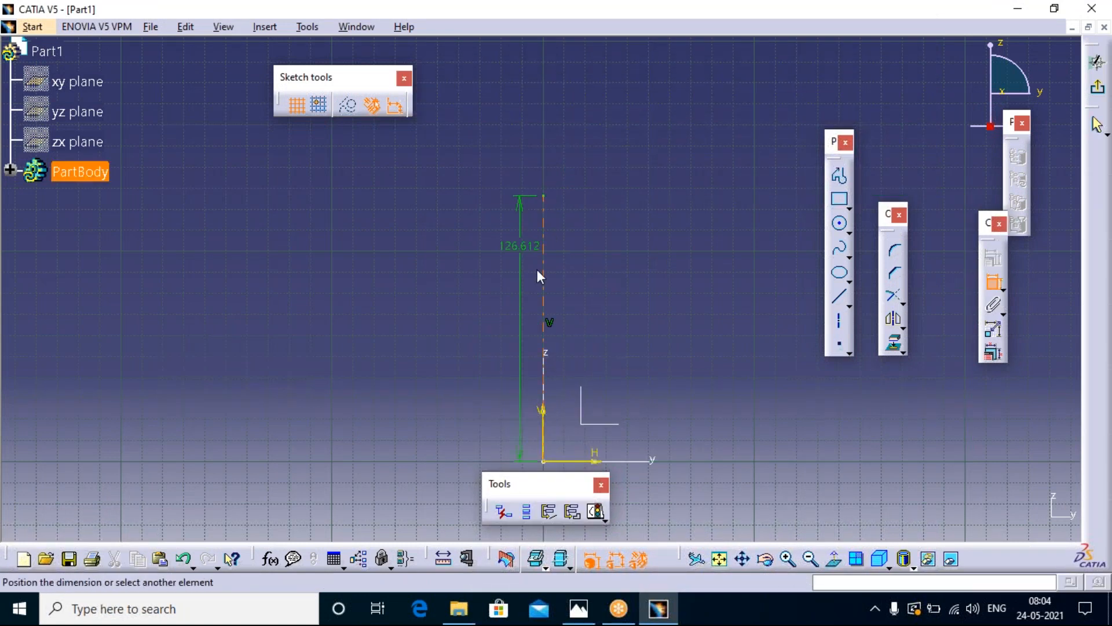
pyautogui.click(489, 286)
pyautogui.doubleClick(490, 287)
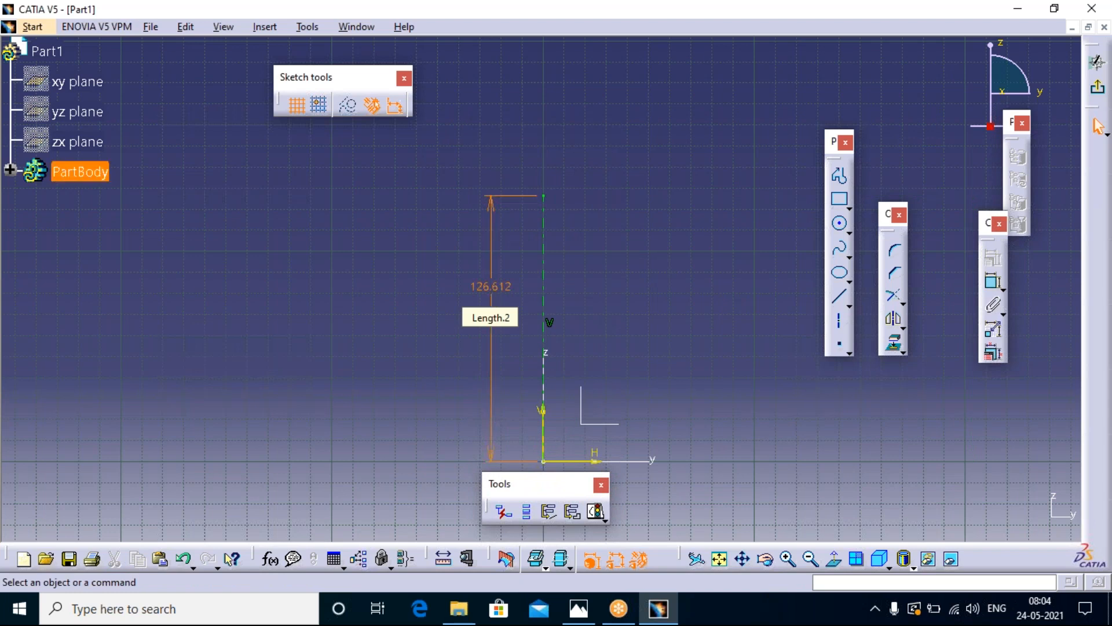
pyautogui.write('320')
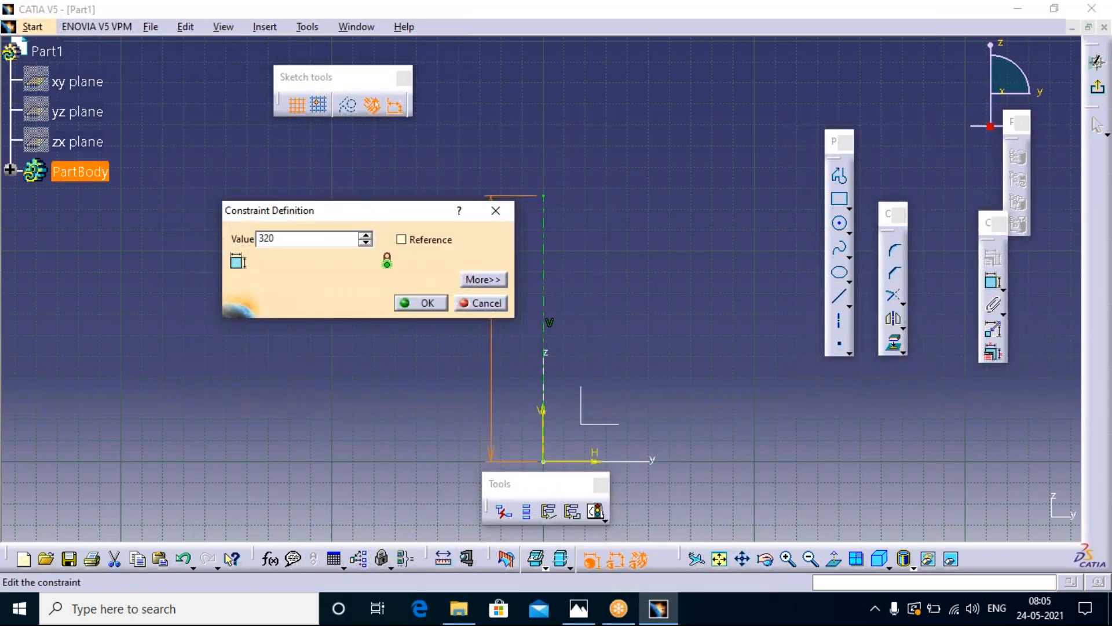
pyautogui.press('Return')
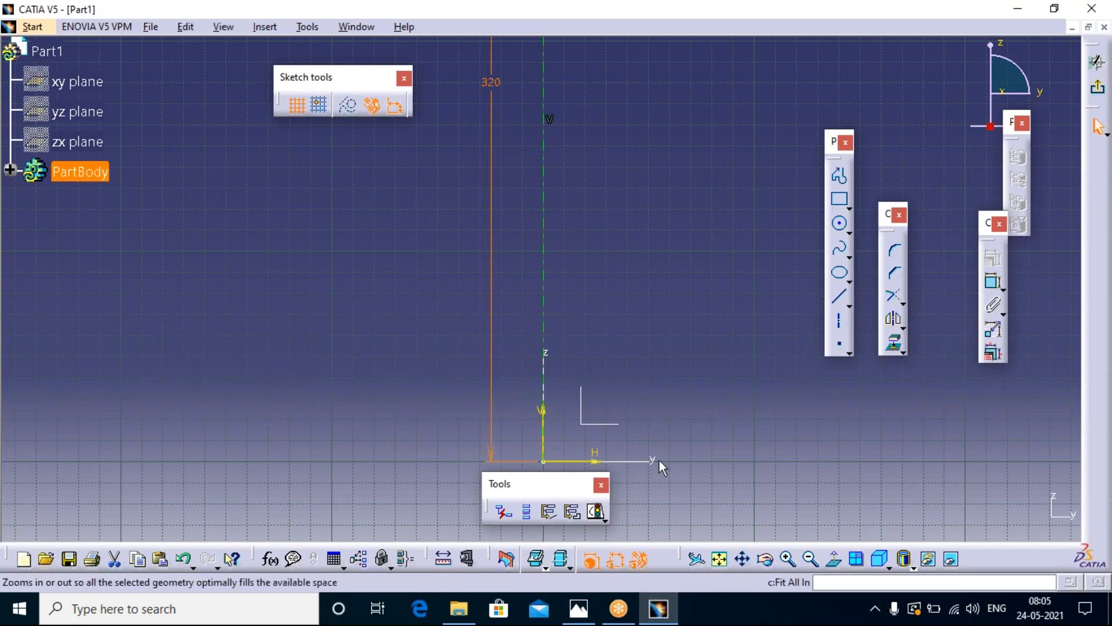
# - Move the Tools and Sketch tools toolbars aside and sketch a vertical neck line about 25 mm long down from the axis's top level, about 19 mm away
pyautogui.click(719, 558)
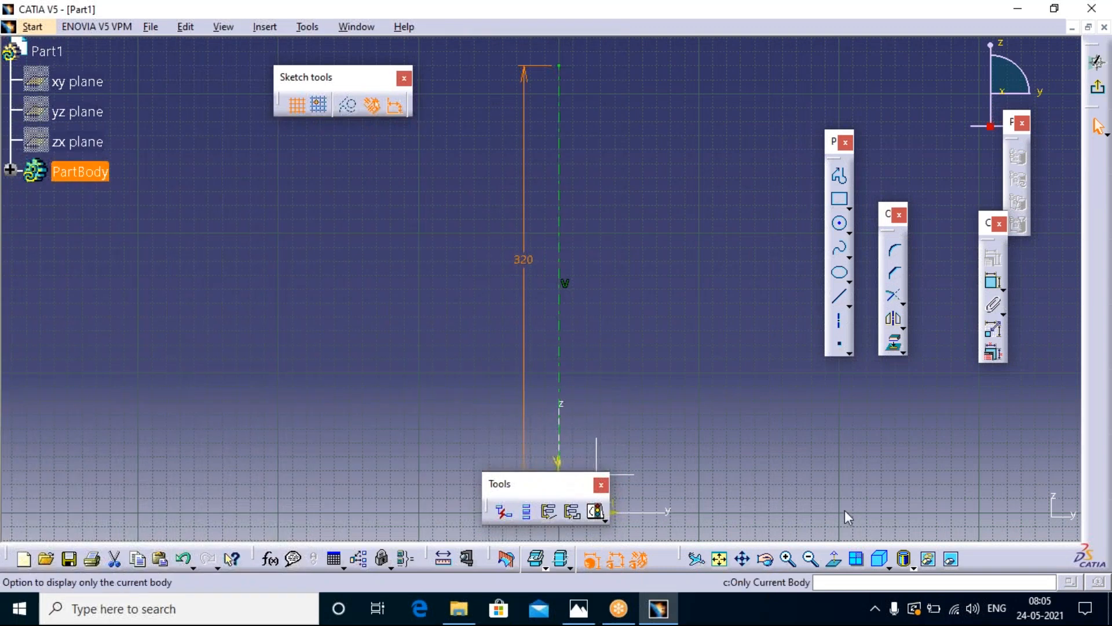
pyautogui.moveTo(550, 487); pyautogui.dragTo(908, 491)
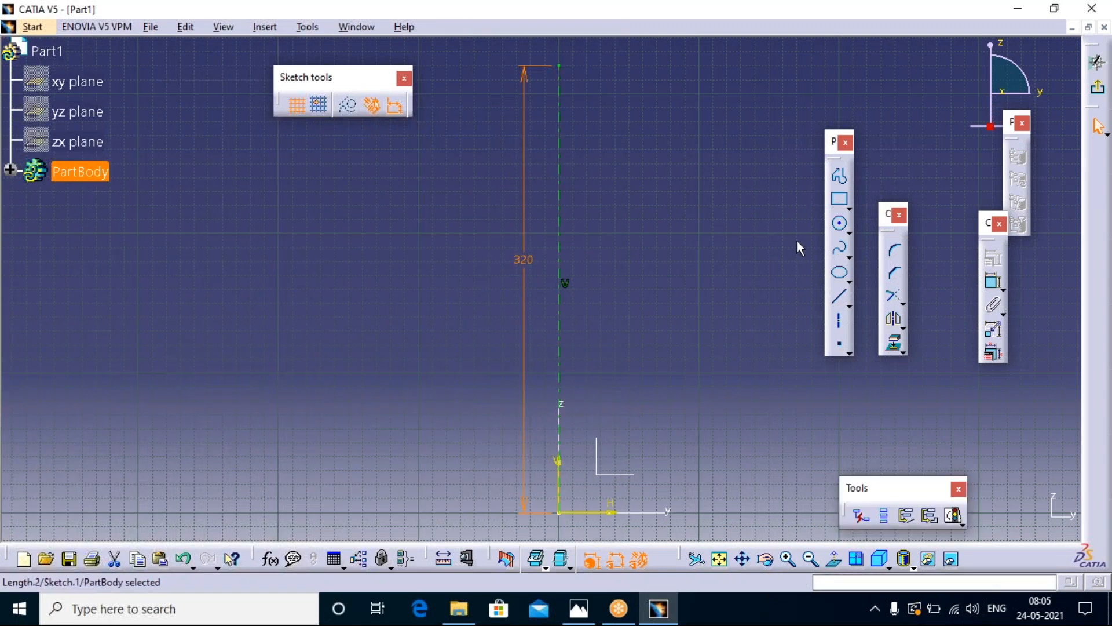
pyautogui.click(840, 176)
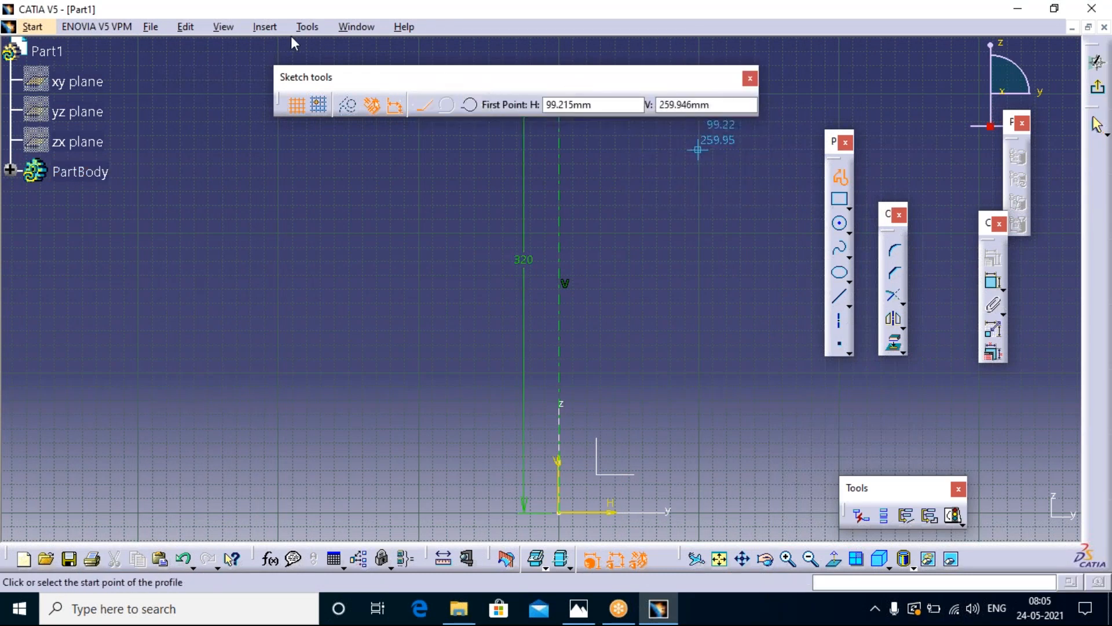
pyautogui.moveTo(290, 37); pyautogui.dragTo(284, 36)
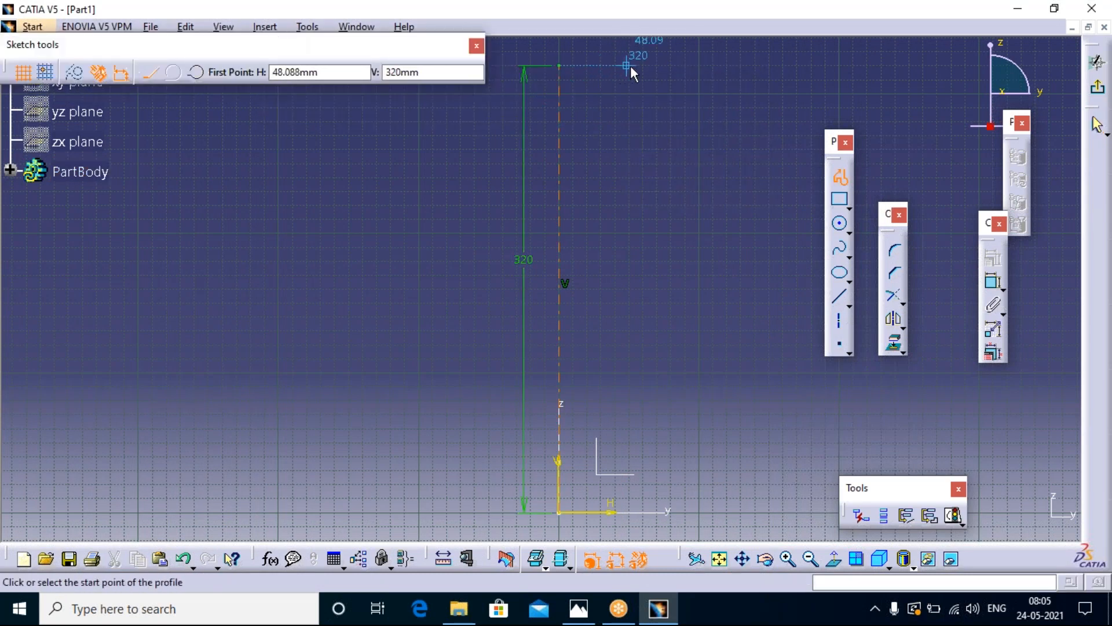
pyautogui.click(585, 64)
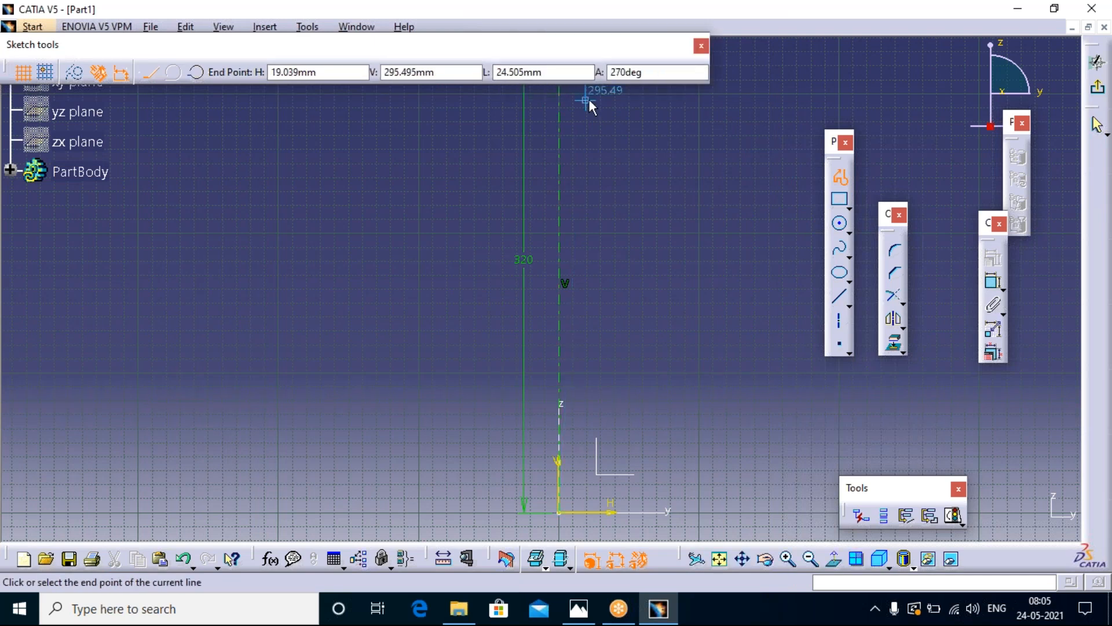
pyautogui.click(583, 605)
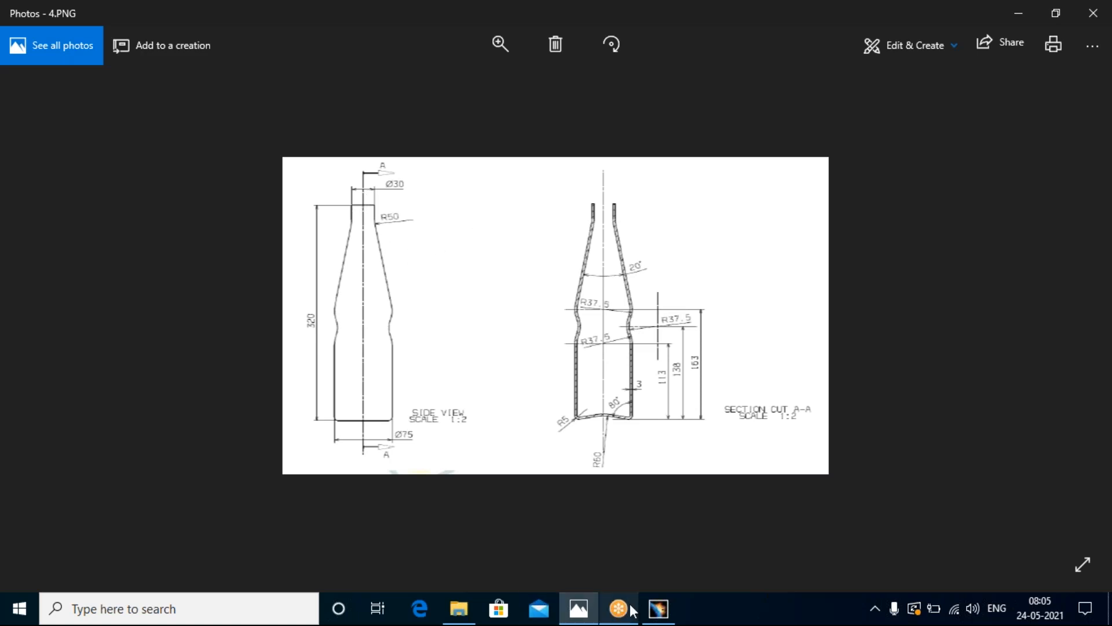
pyautogui.moveTo(578, 610)
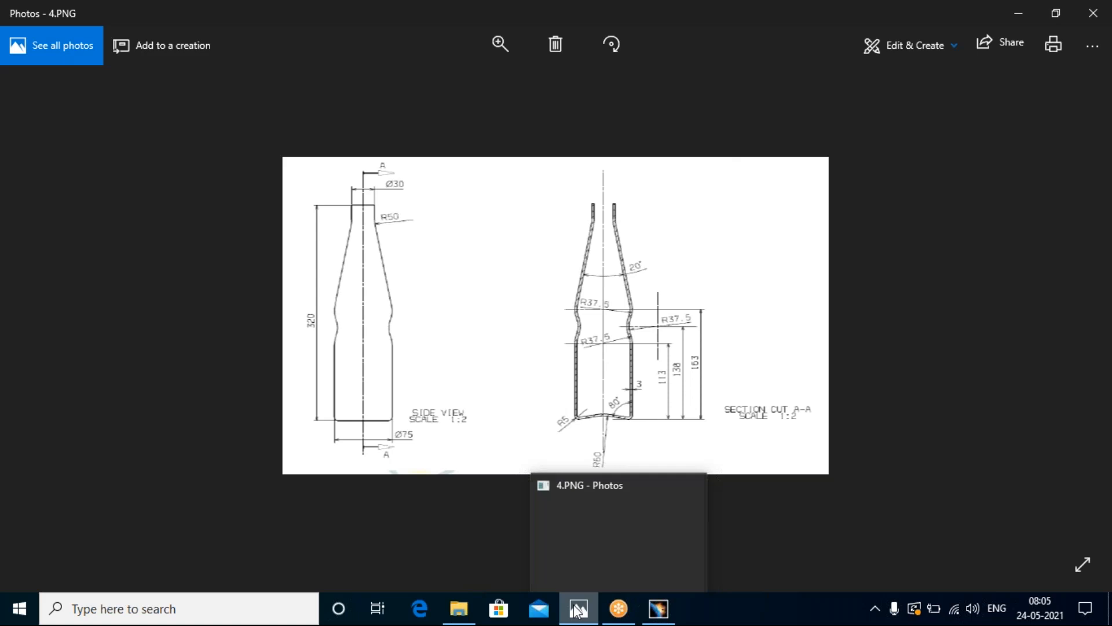
pyautogui.click(577, 609)
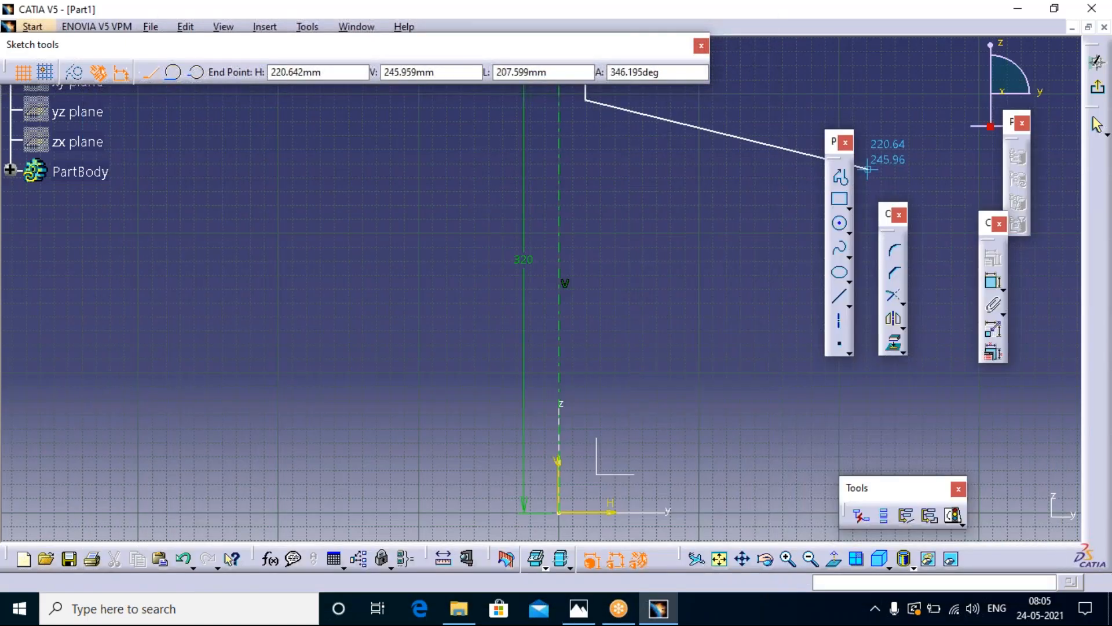
pyautogui.click(842, 178)
# - Constrain the distance between the axis and the neck line to 15 mm
pyautogui.click(993, 282)
pyautogui.click(560, 80)
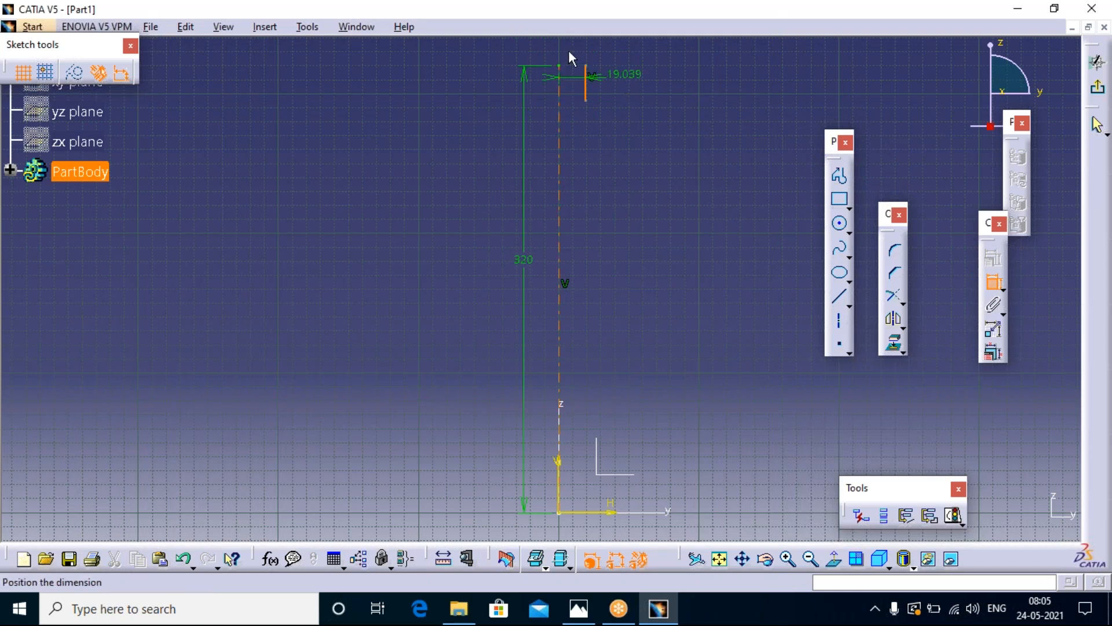
pyautogui.click(572, 54)
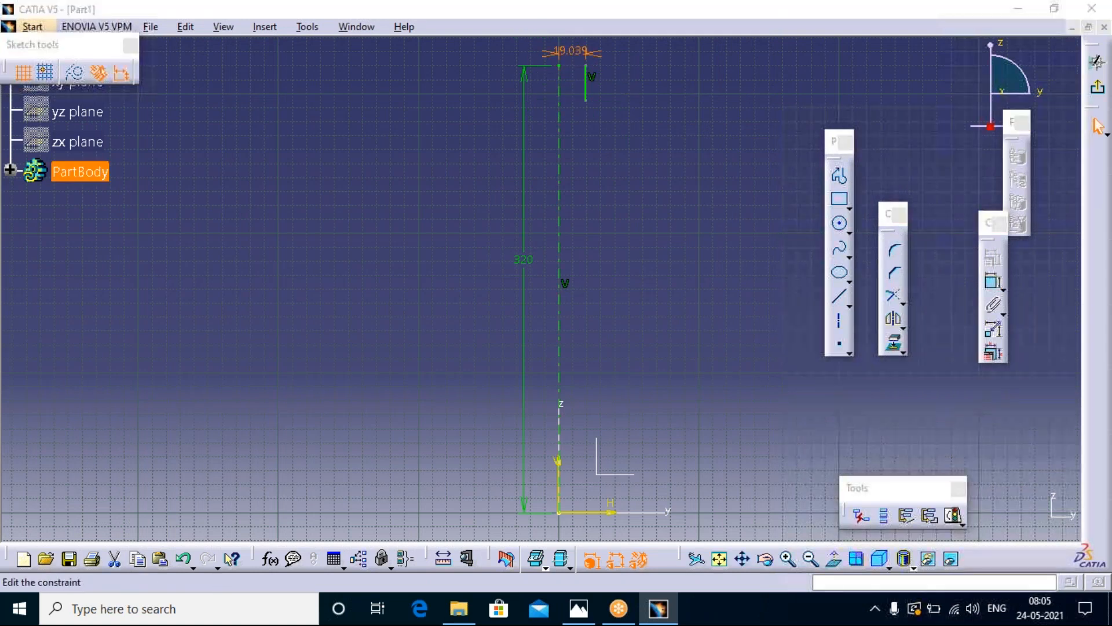
pyautogui.write('15')
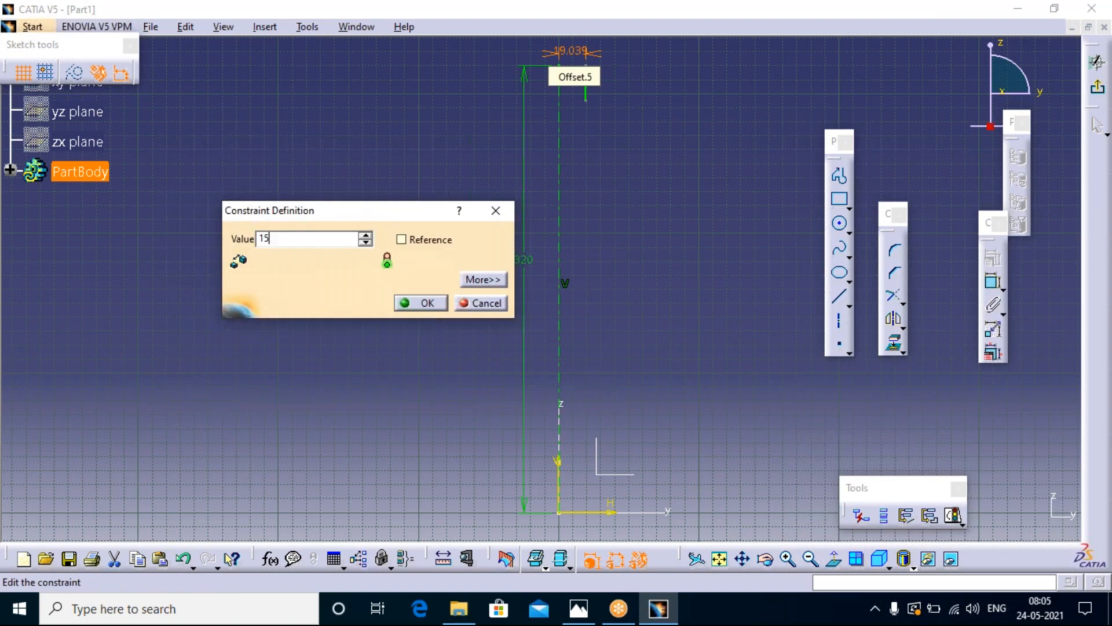
pyautogui.press('Return')
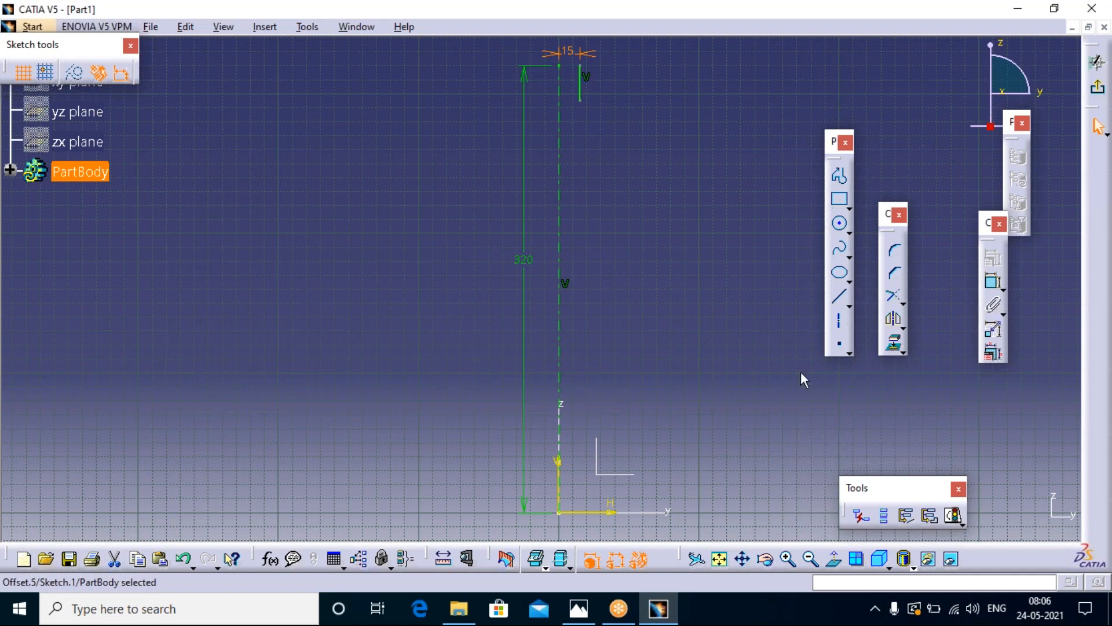
# - Sketch a vertical body line about 113 mm long up from the horizontal axis, about 63 mm from the bottle axis, checking drawing 4.PNG
pyautogui.click(840, 175)
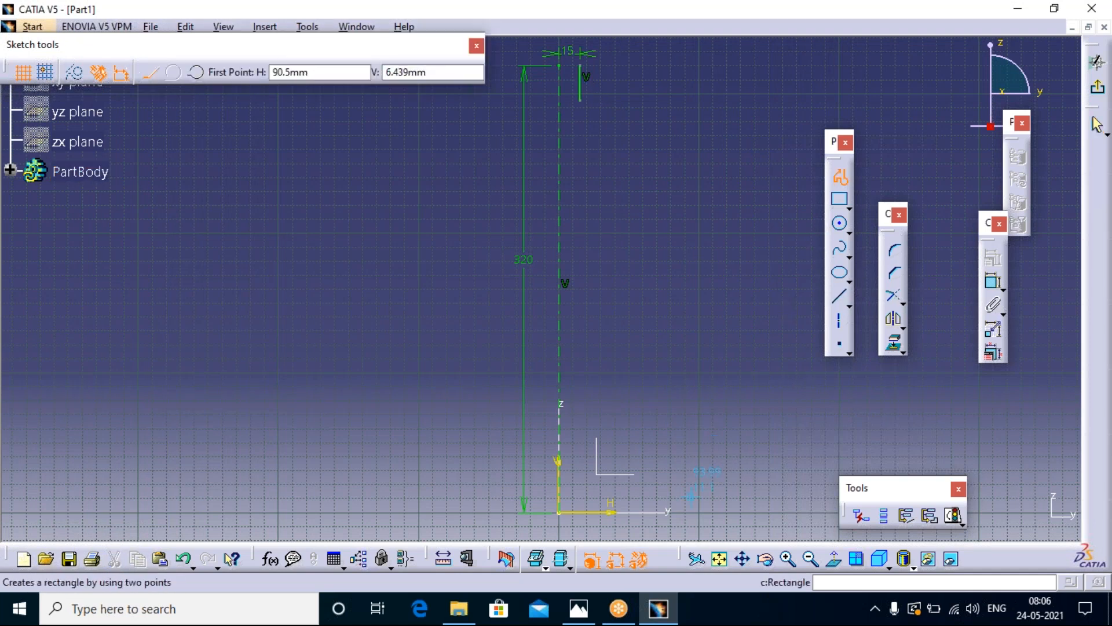
pyautogui.click(647, 508)
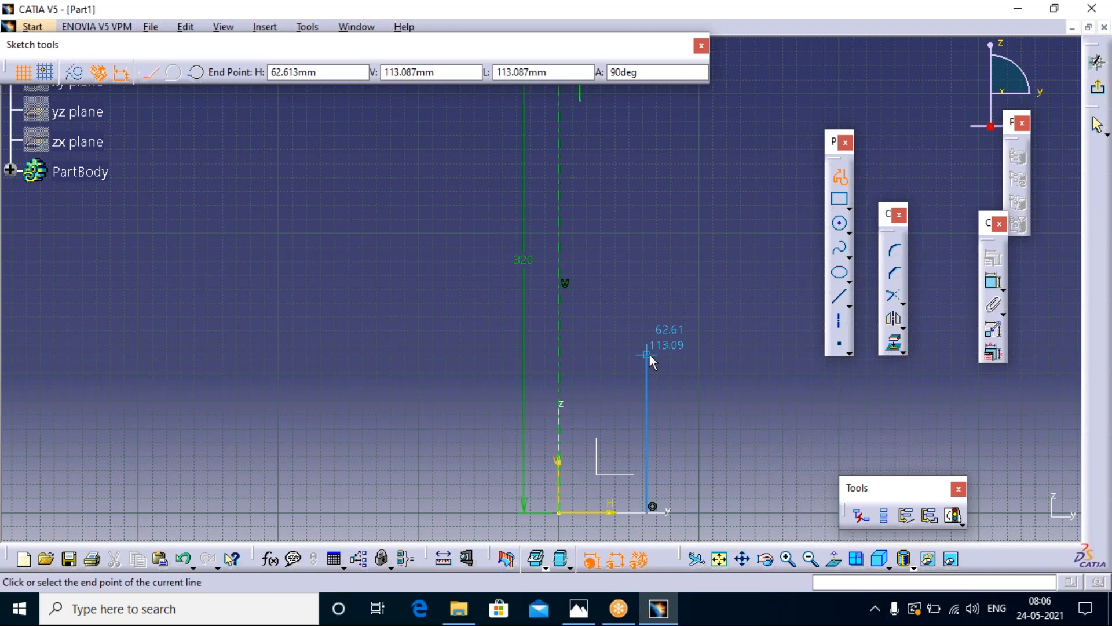
pyautogui.hotkey('alt', 'Tab')
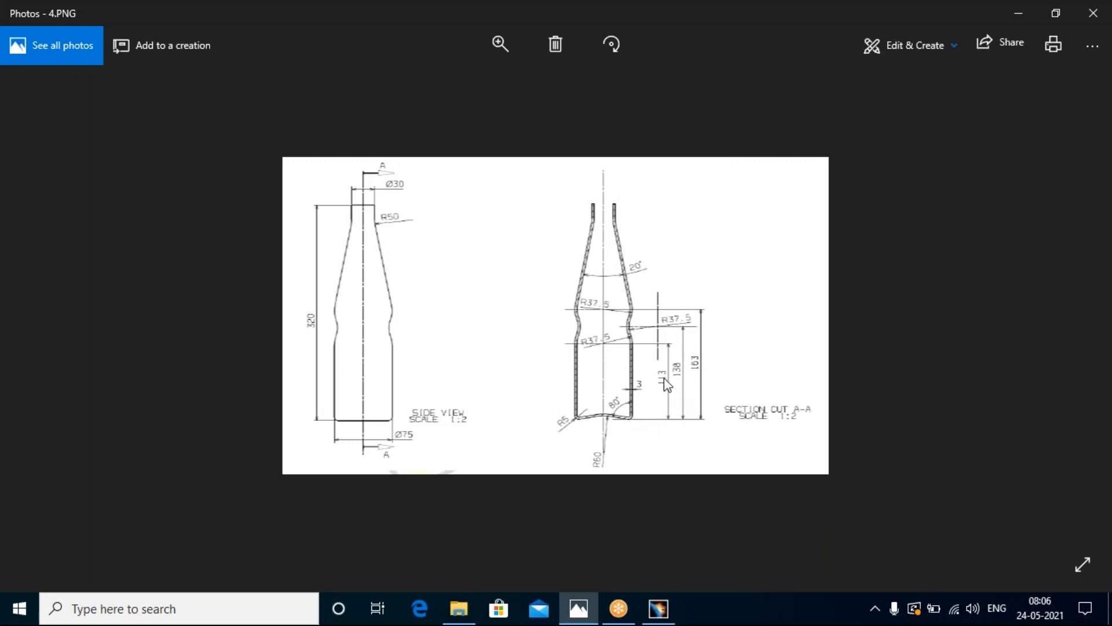
pyautogui.hotkey('alt', 'Tab')
pyautogui.click(646, 354)
# - Constrain the length of the vertical body line to 113 mm
pyautogui.click(992, 283)
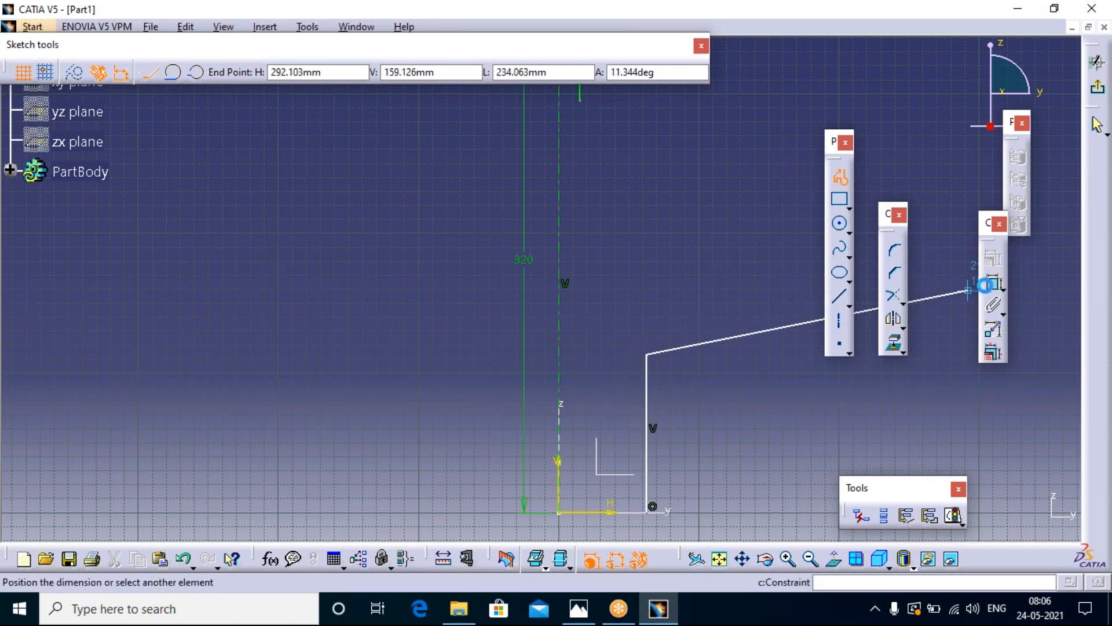
pyautogui.click(706, 422)
pyautogui.doubleClick(705, 419)
pyautogui.write('113mm')
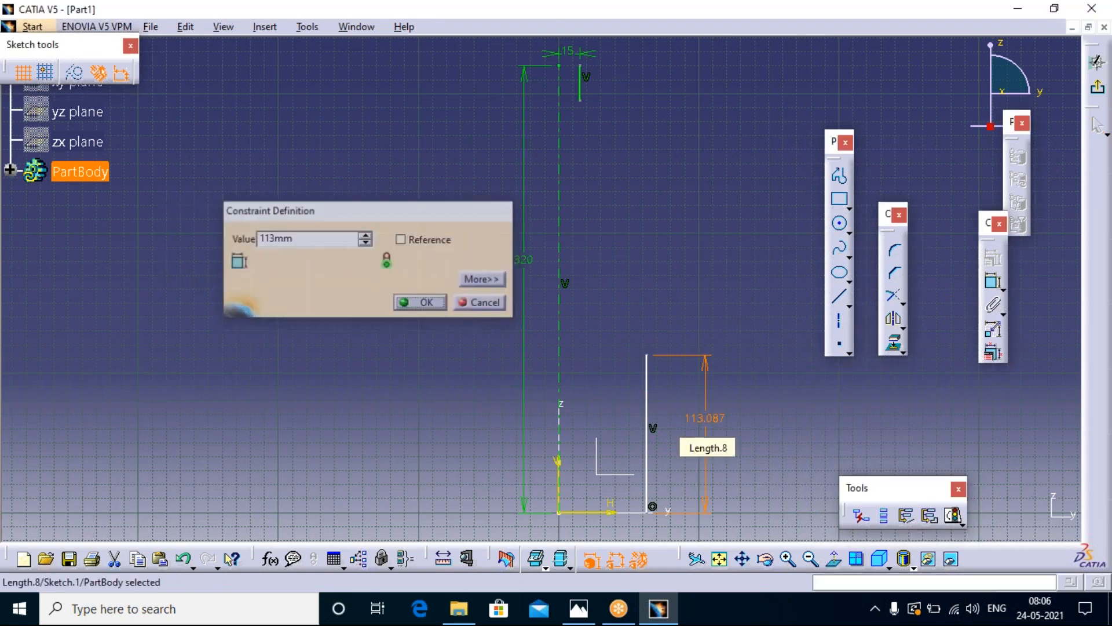
pyautogui.press('Return')
# - Constrain the distance between the bottle axis and the 113 mm body line to 37.5 mm, checking drawing 4.PNG
pyautogui.hotkey('alt', 'Tab')
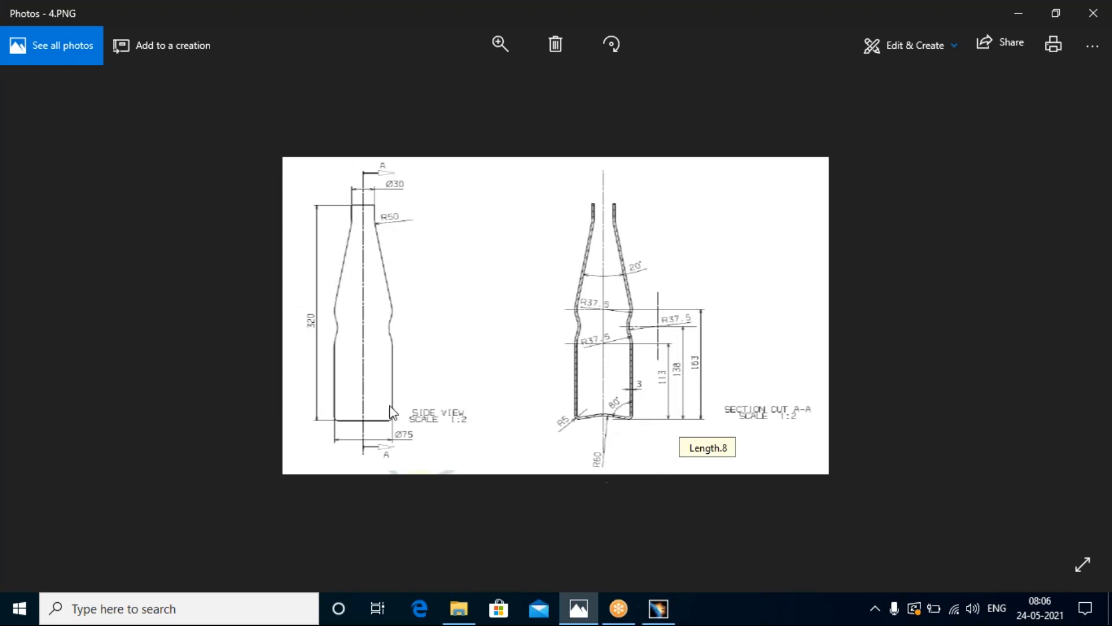
pyautogui.hotkey('alt', 'Tab')
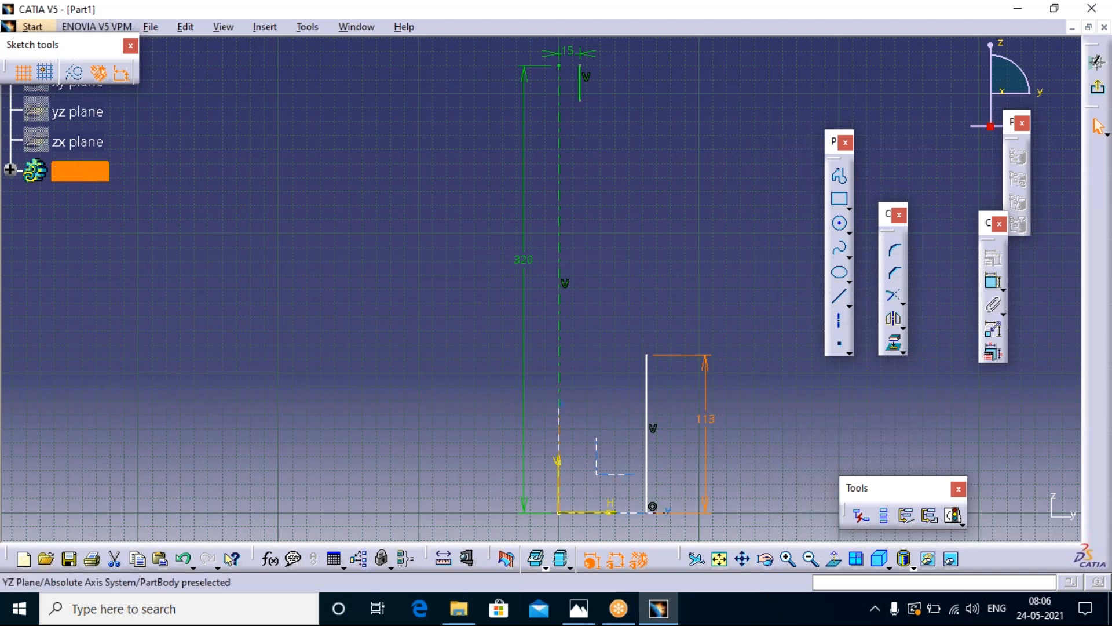
pyautogui.click(565, 417)
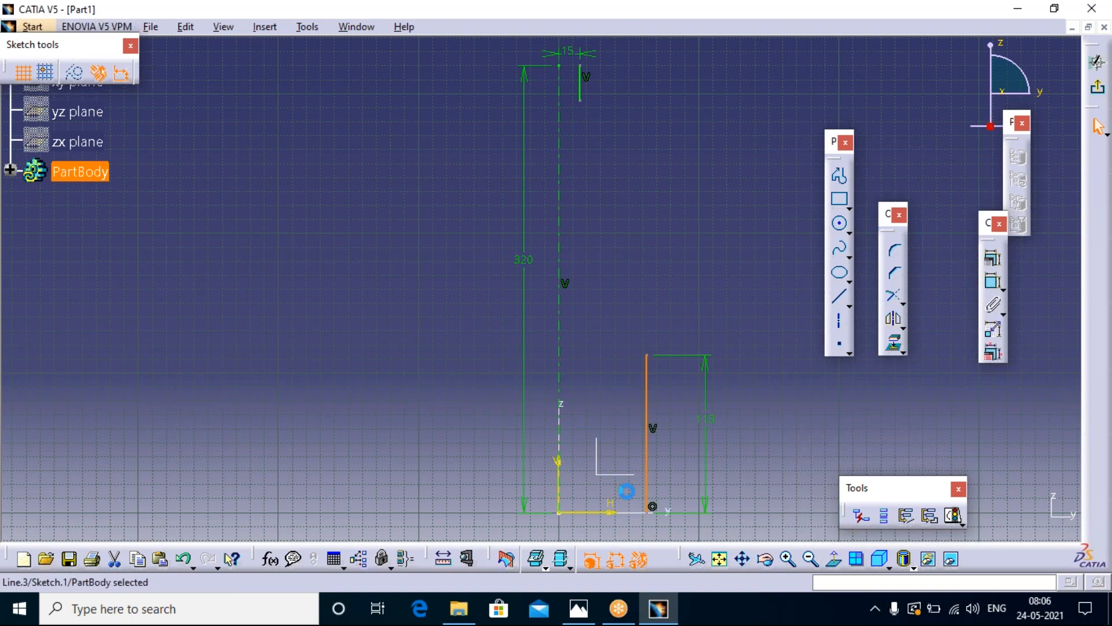
pyautogui.click(993, 283)
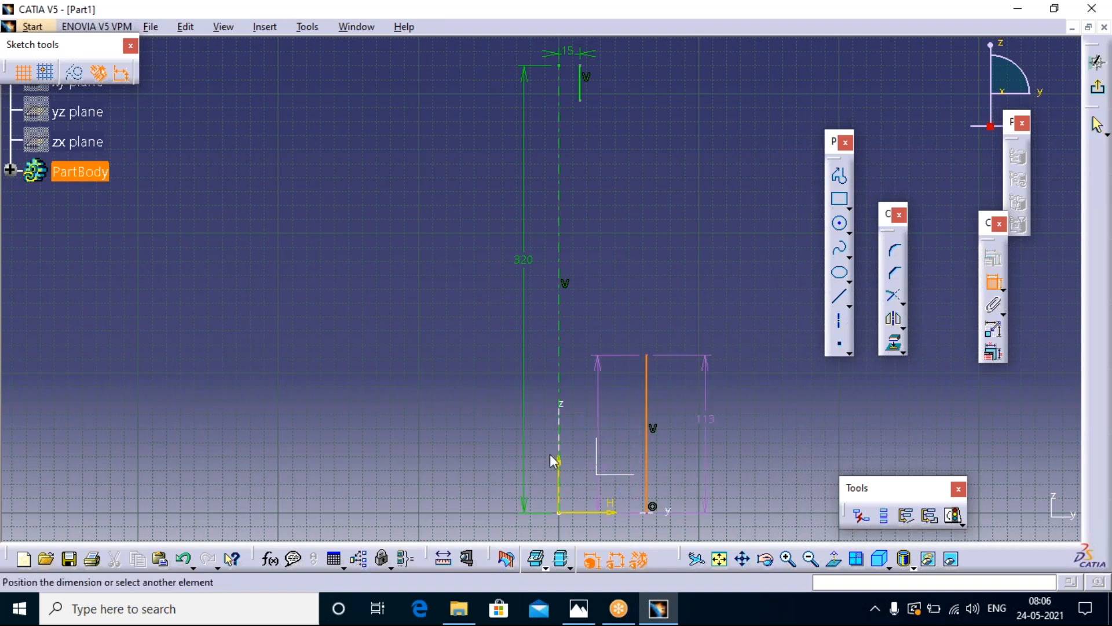
pyautogui.click(558, 514)
pyautogui.click(597, 528)
pyautogui.doubleClick(587, 523)
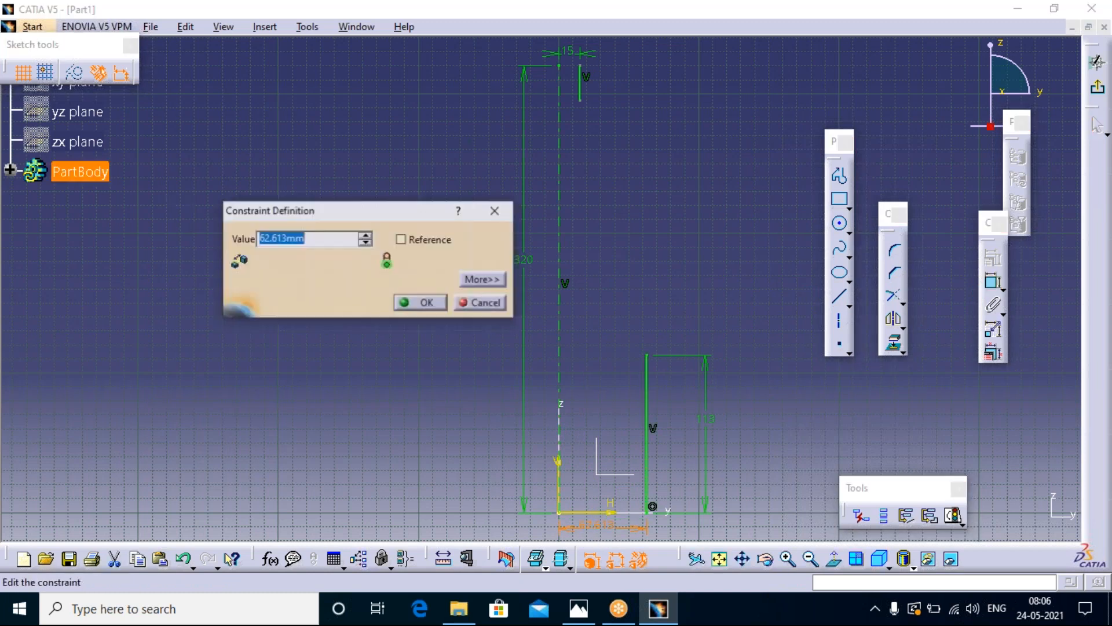
pyautogui.write('37.5')
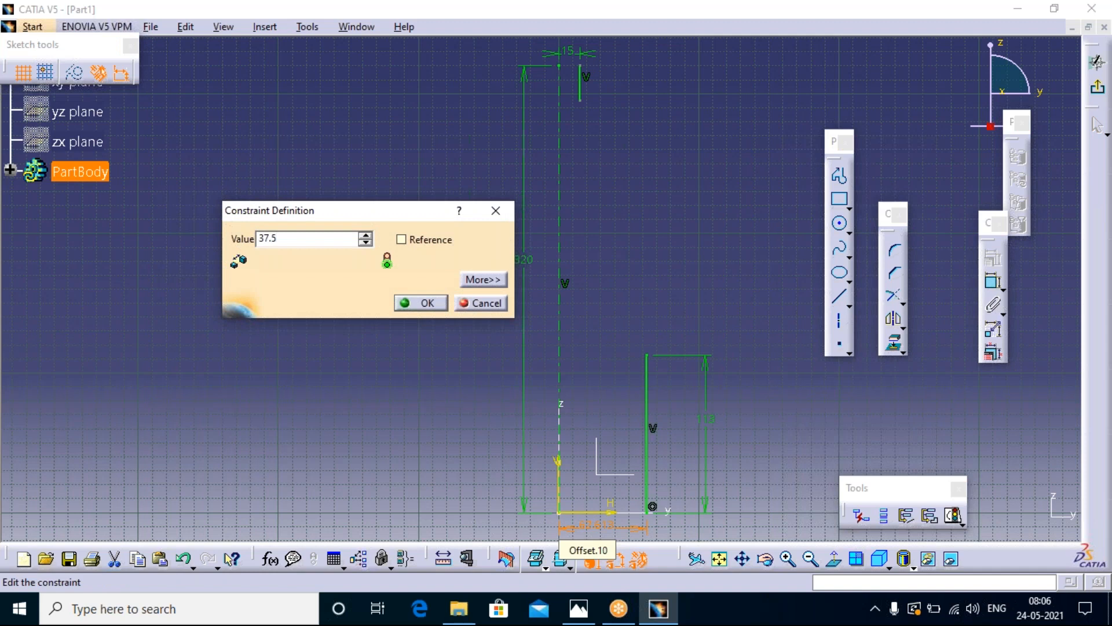
pyautogui.press('Return')
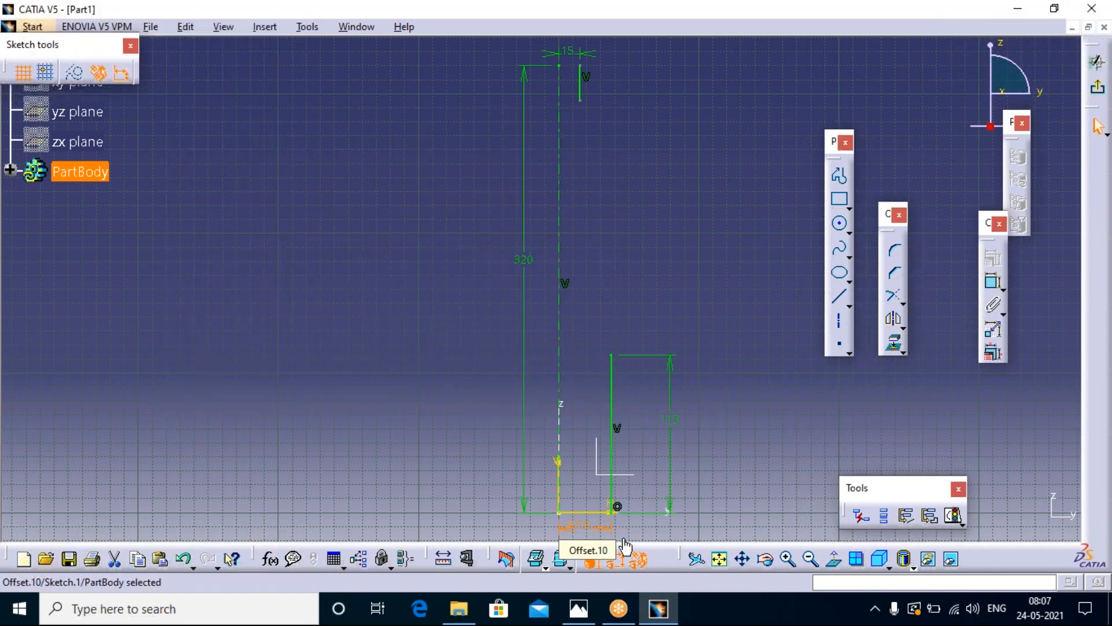
# - Consult drawing 4.PNG, then sketch a line about 78 mm long up from the body line's upper end and constrain it vertical
pyautogui.hotkey('alt', 'Tab')
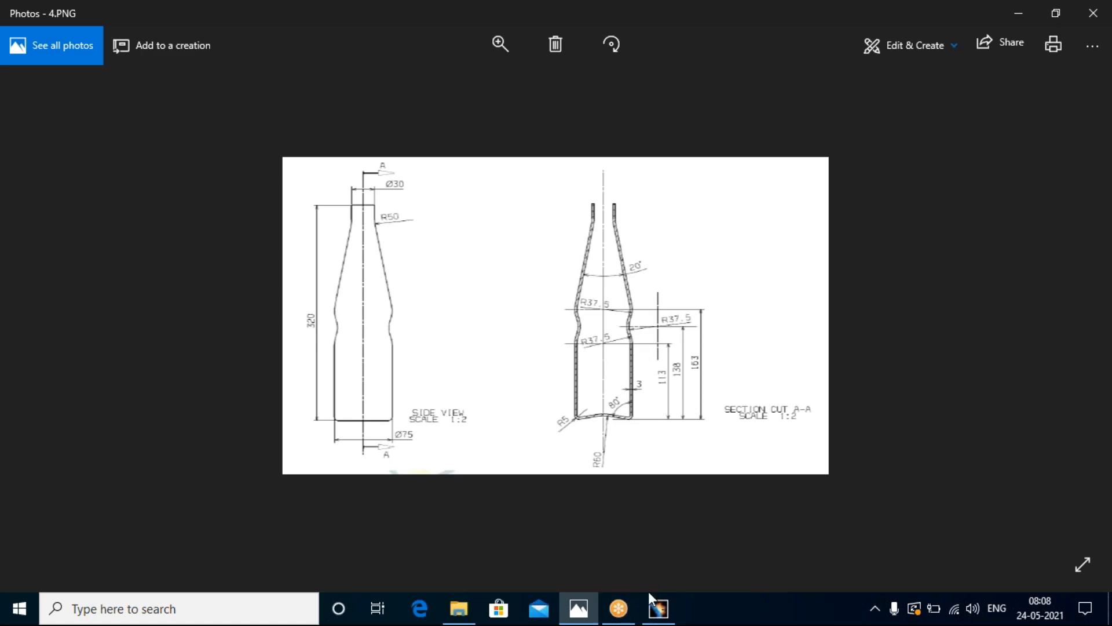
pyautogui.moveTo(657, 613)
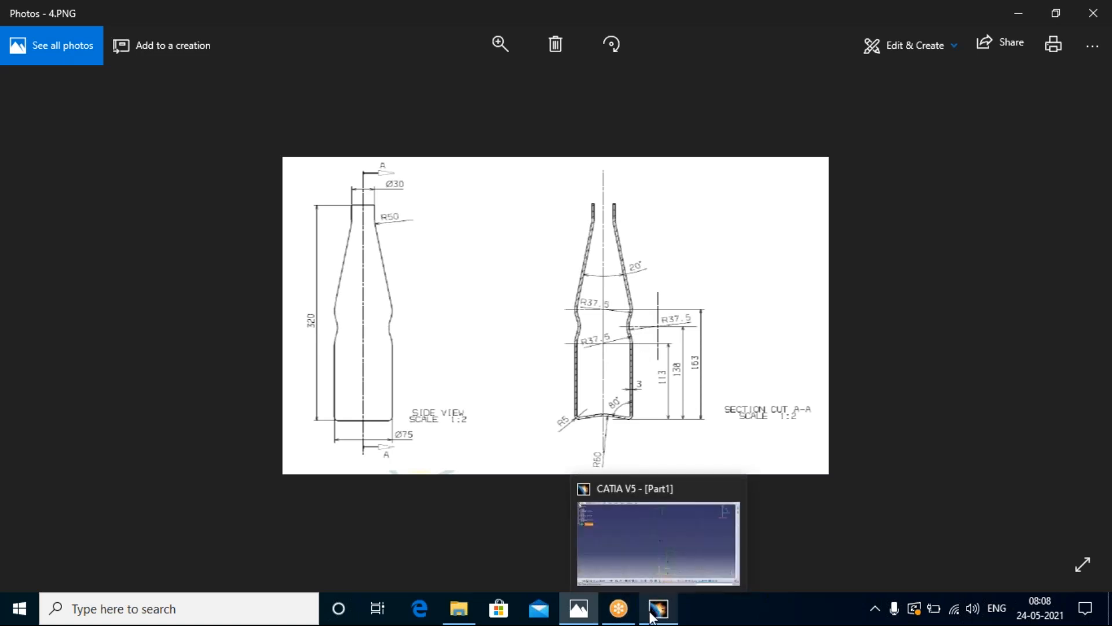
pyautogui.moveTo(582, 618)
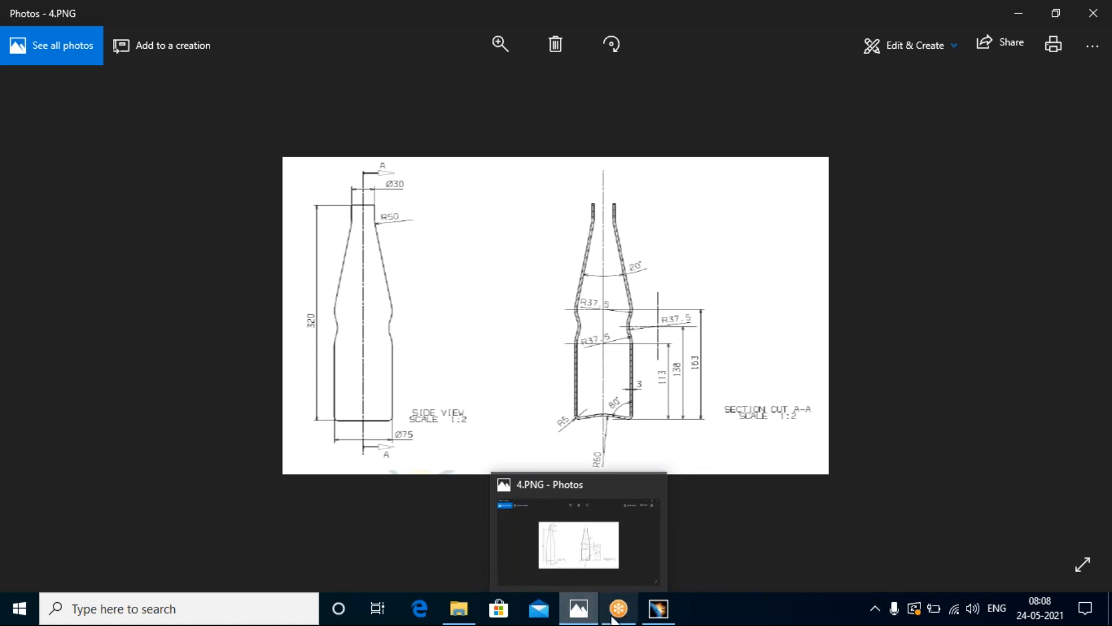
pyautogui.click(659, 611)
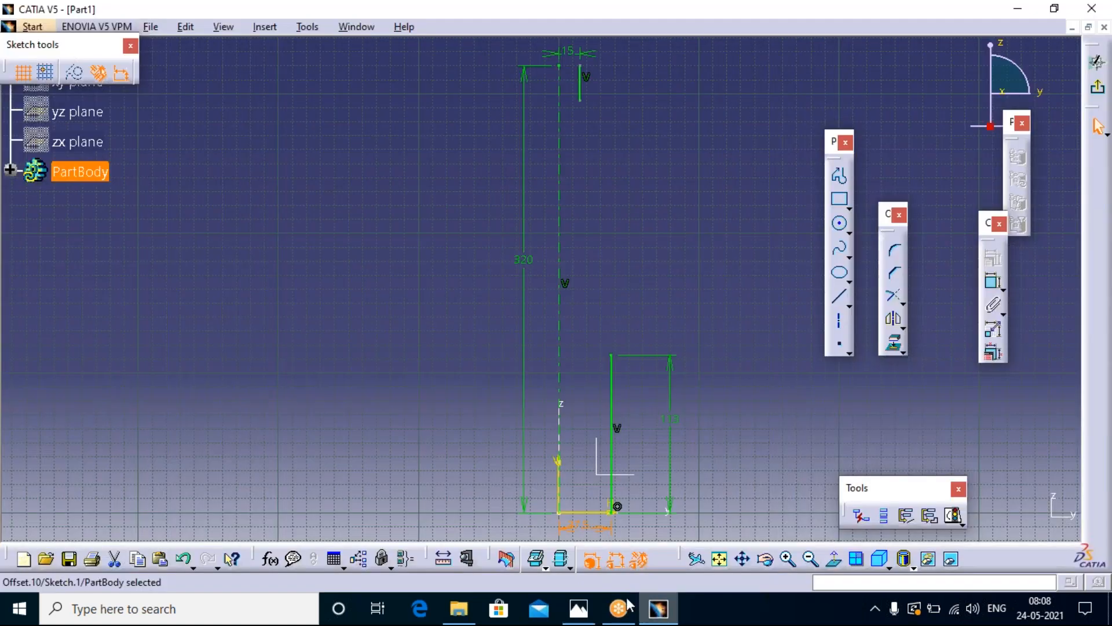
pyautogui.click(840, 175)
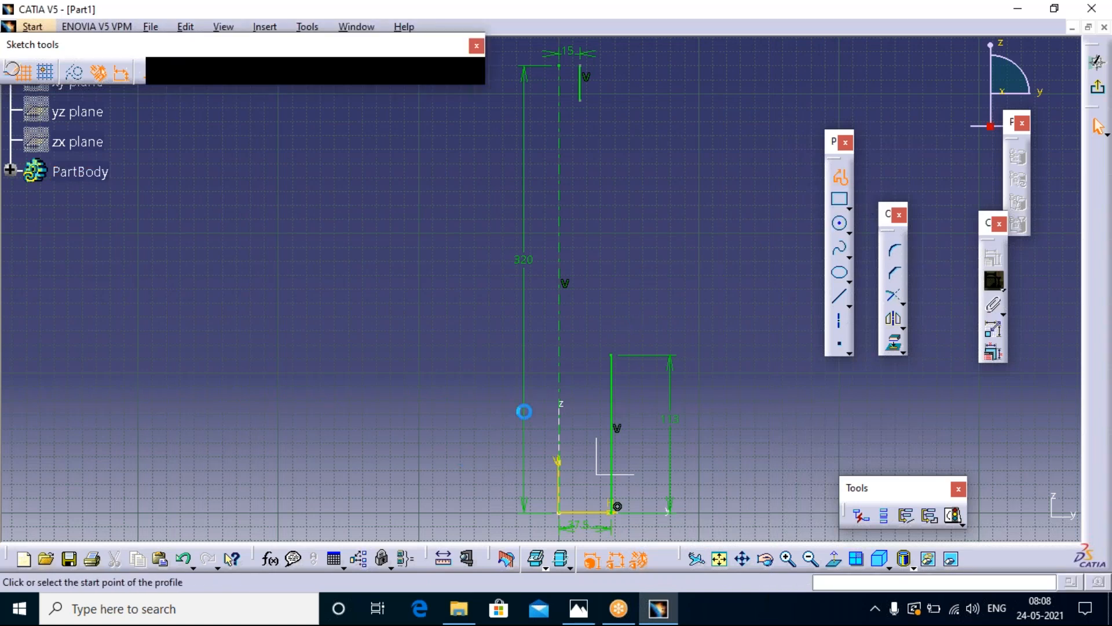
pyautogui.click(613, 356)
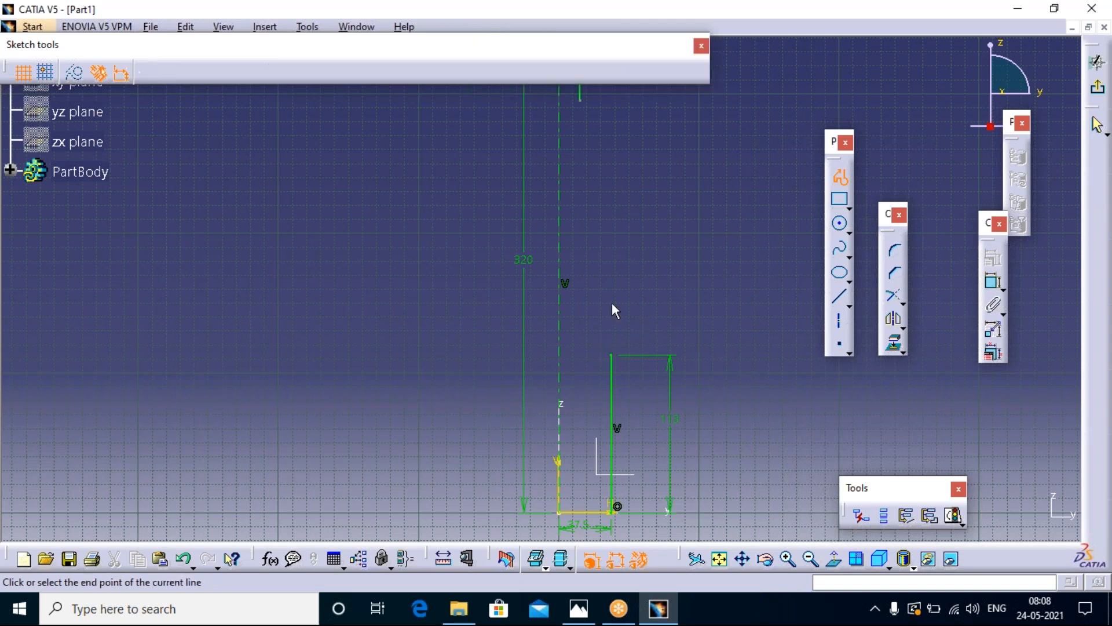
pyautogui.click(603, 248)
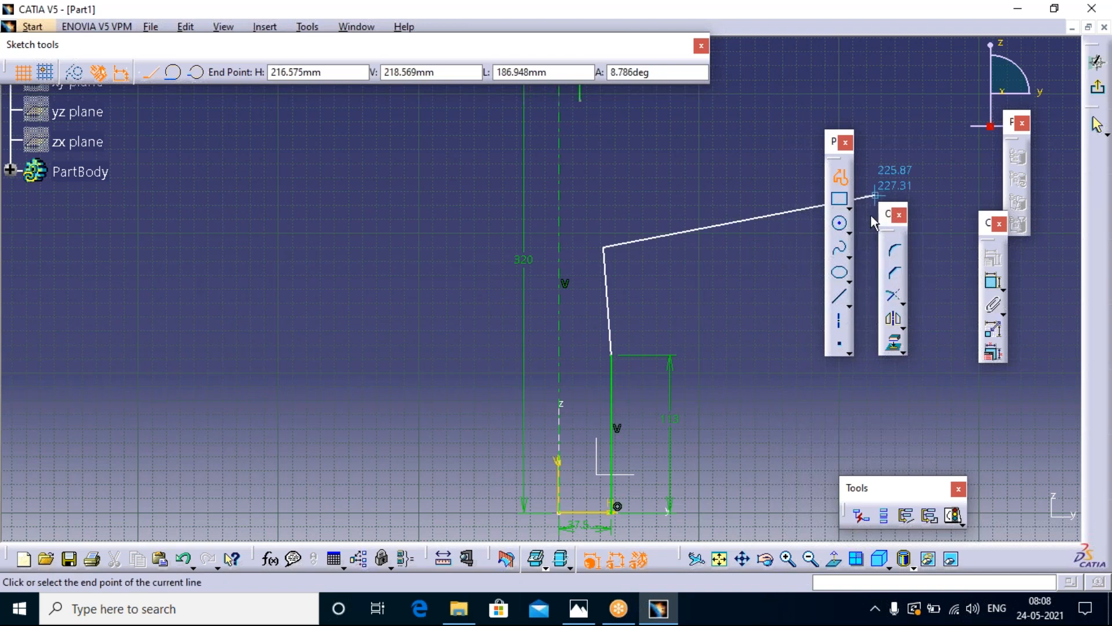
pyautogui.click(992, 282)
pyautogui.click(608, 301)
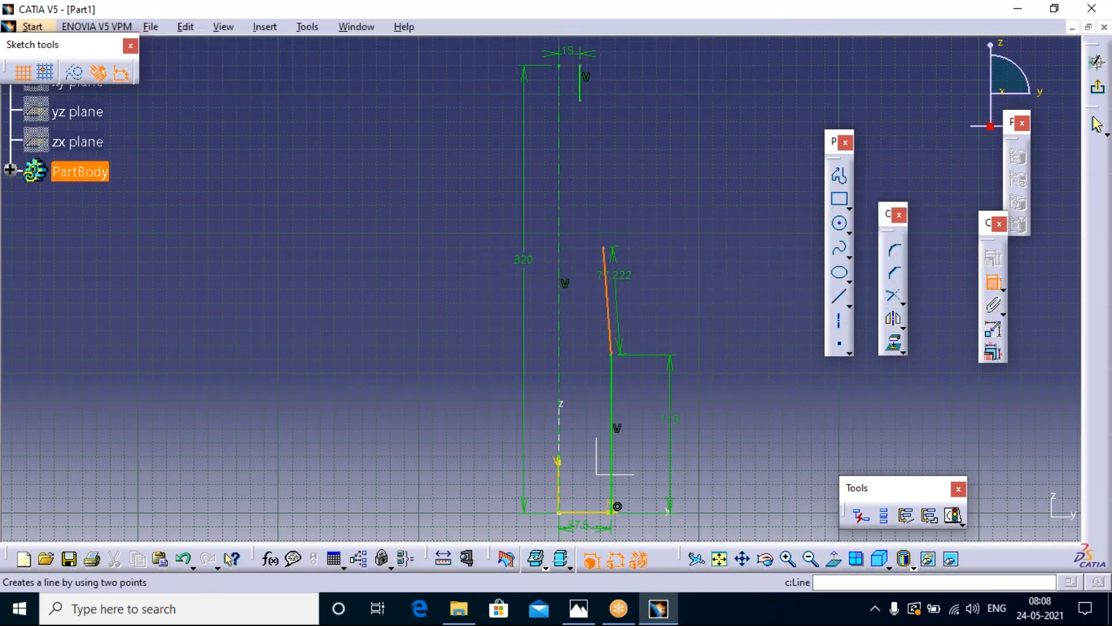
pyautogui.rightClick(612, 281)
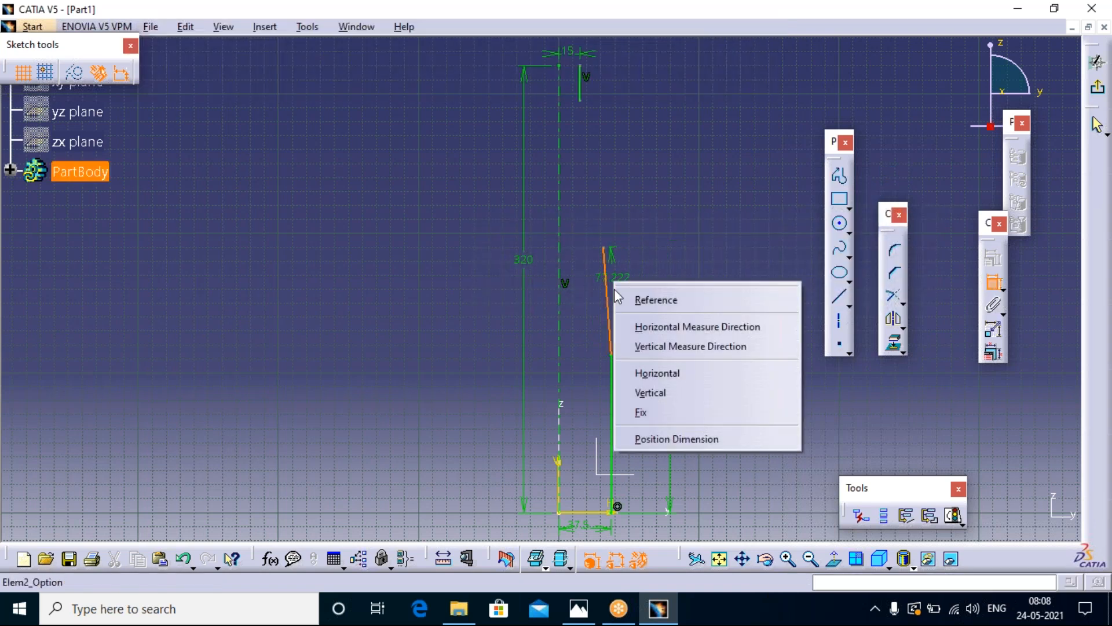
pyautogui.click(665, 392)
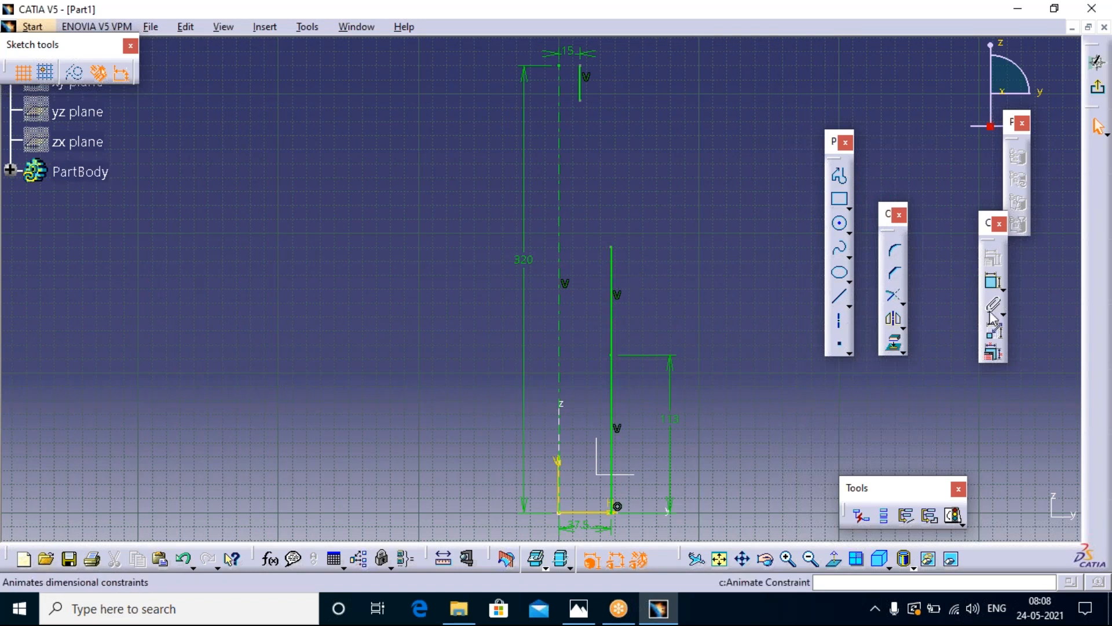
# - Constrain the length of the upper vertical line above the body line to 50 mm
pyautogui.click(993, 282)
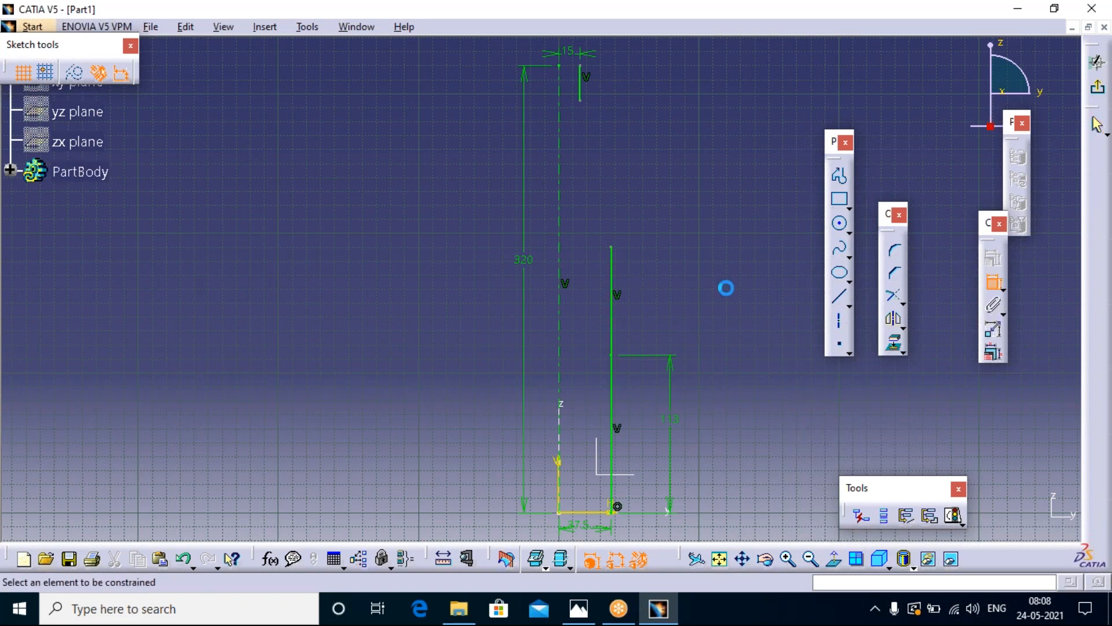
pyautogui.click(612, 277)
pyautogui.click(651, 271)
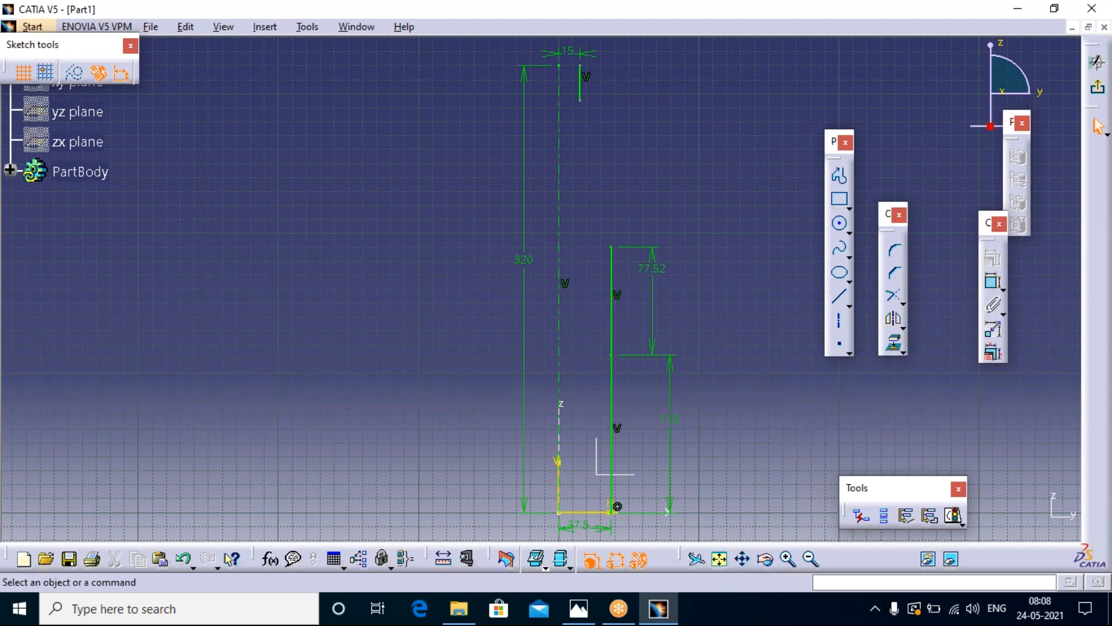
pyautogui.doubleClick(651, 271)
pyautogui.write('50')
pyautogui.press('Return')
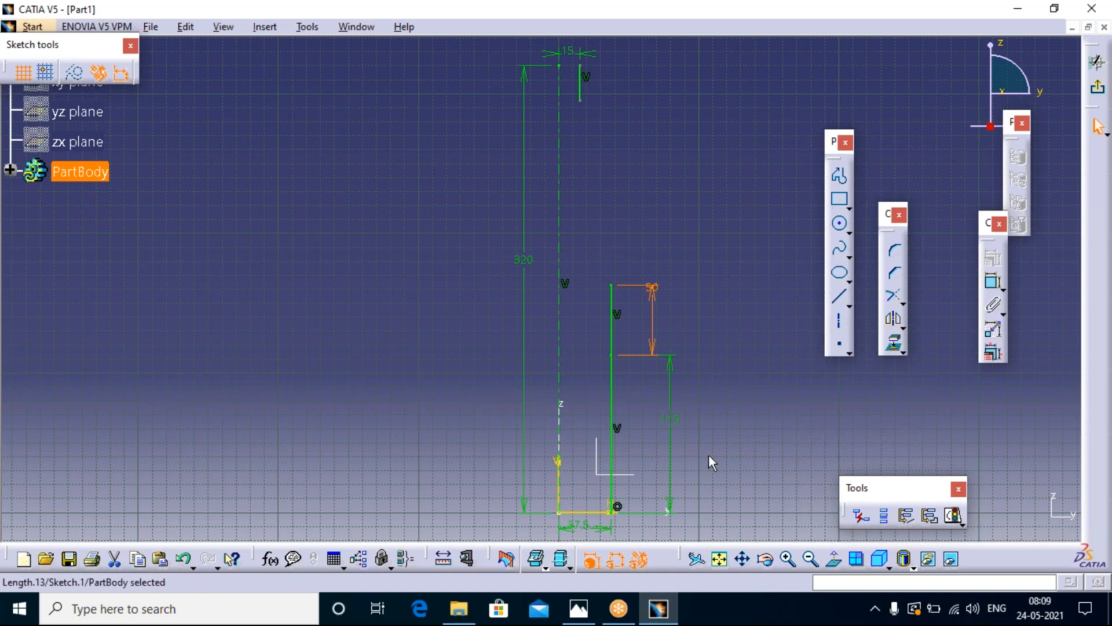
# - Sketch a circle about 114 mm in diameter that crosses the 50 mm line, centred outside it about 141 mm above the horizontal axis
pyautogui.click(841, 226)
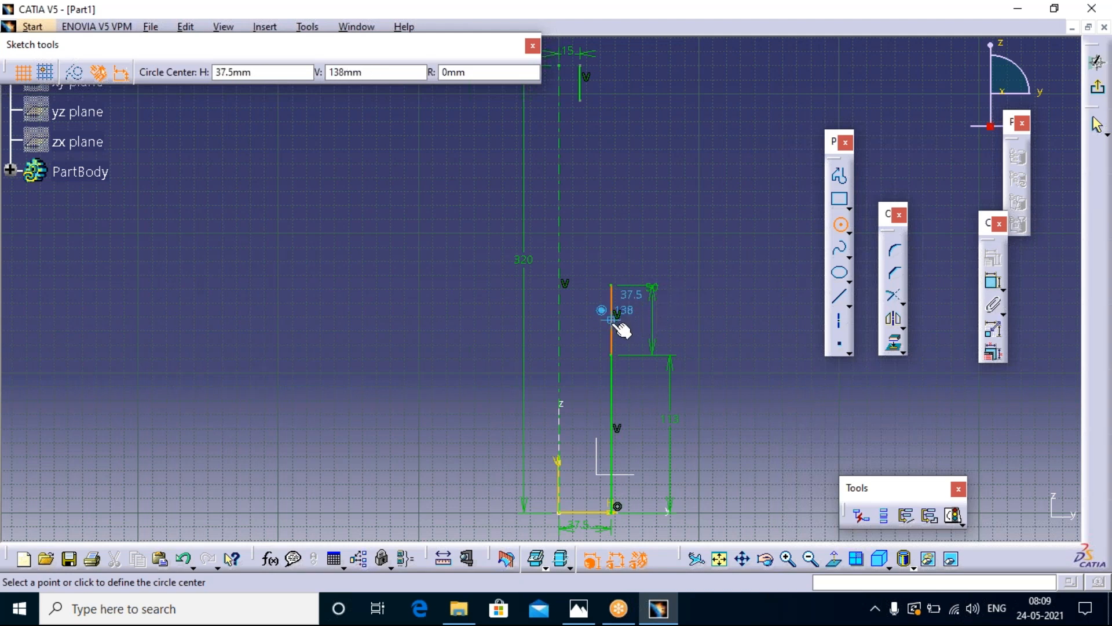
pyautogui.click(670, 316)
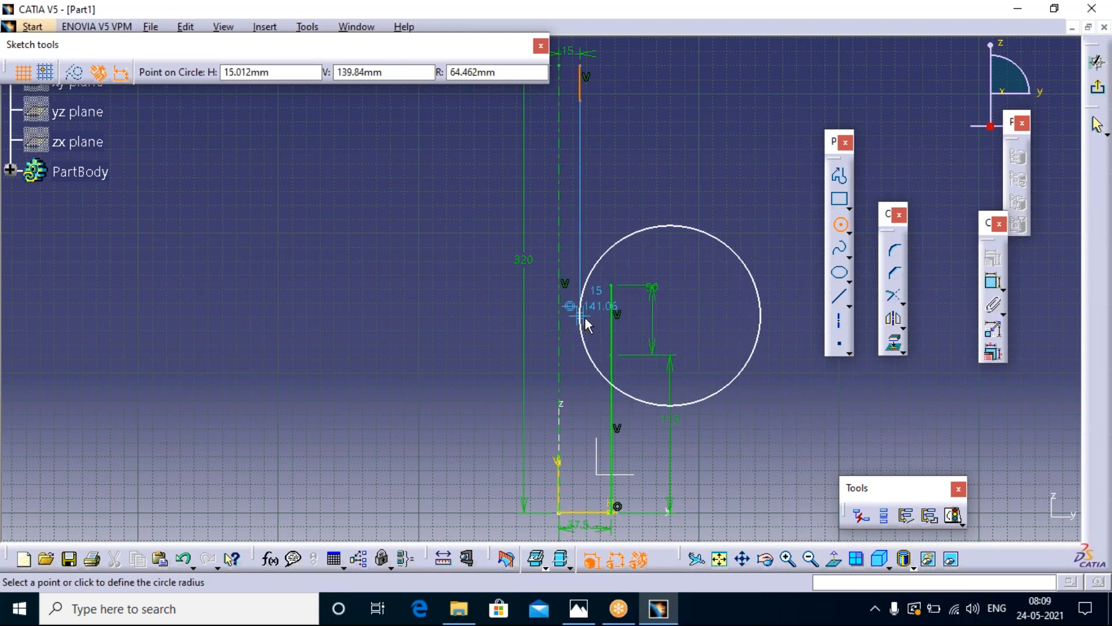
pyautogui.click(592, 319)
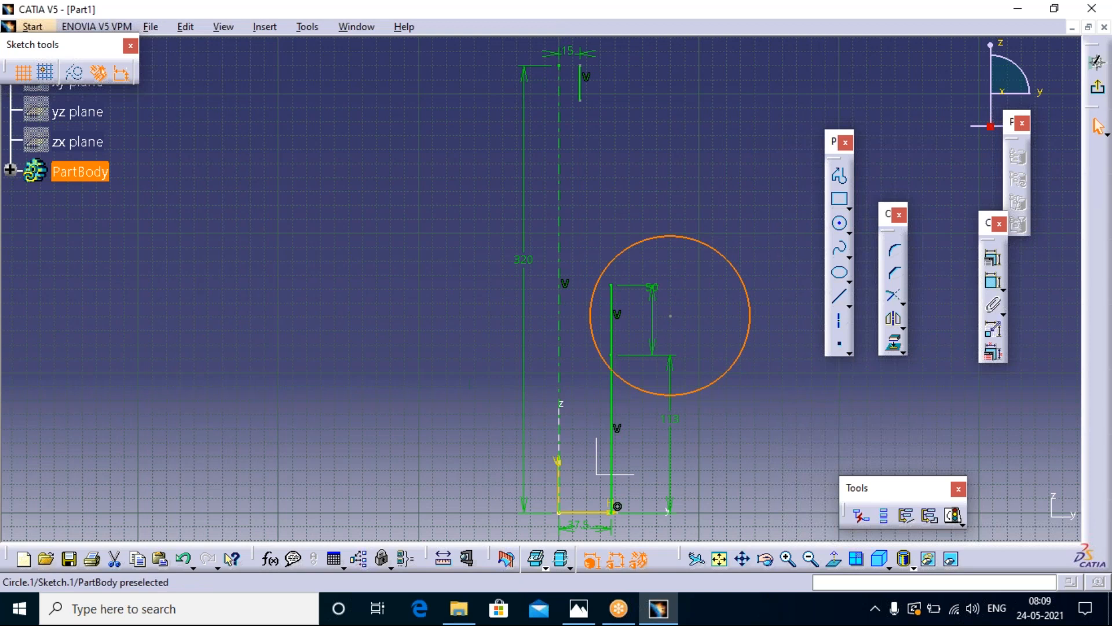
# - Check drawing 4.PNG and constrain the height of the circle's centre above the horizontal axis to 138 mm
pyautogui.hotkey('alt', 'Tab')
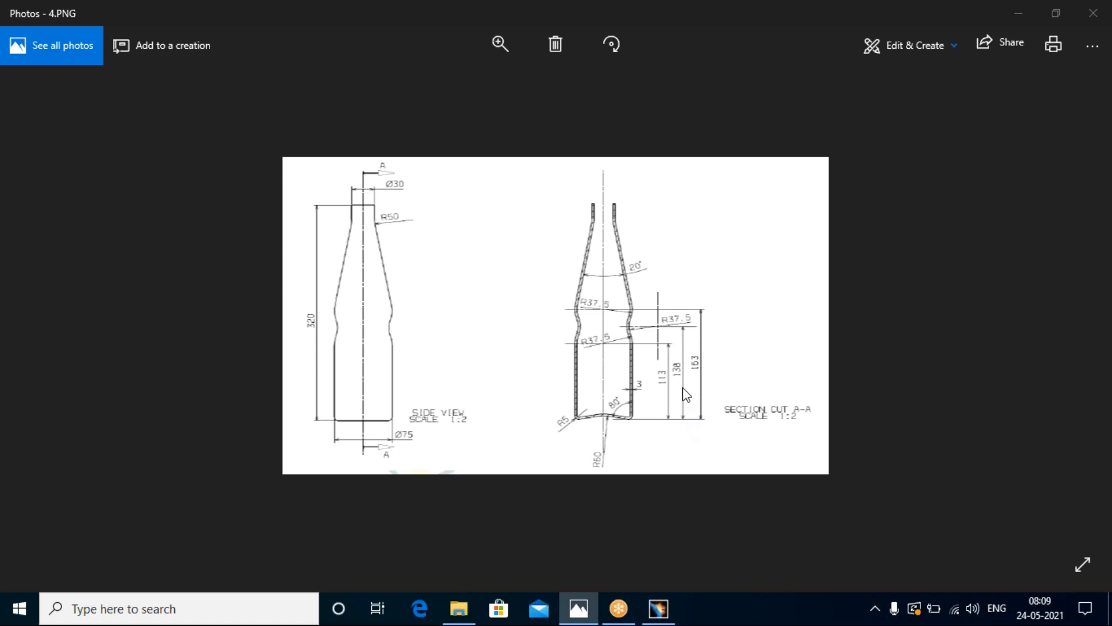
pyautogui.hotkey('alt', 'Tab')
pyautogui.click(750, 324)
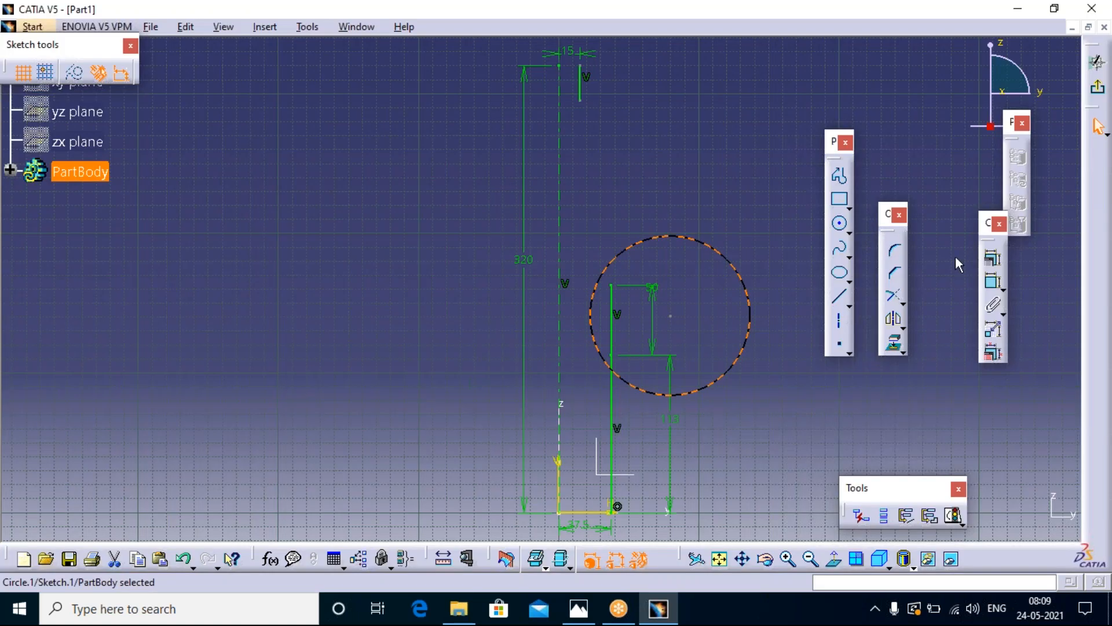
pyautogui.click(996, 290)
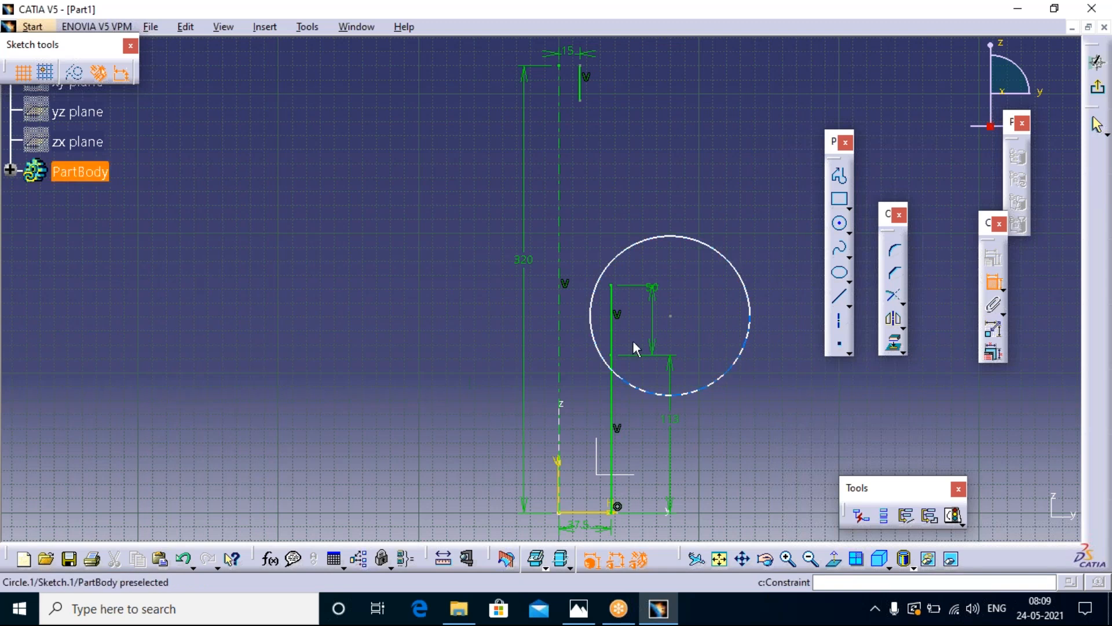
pyautogui.click(670, 316)
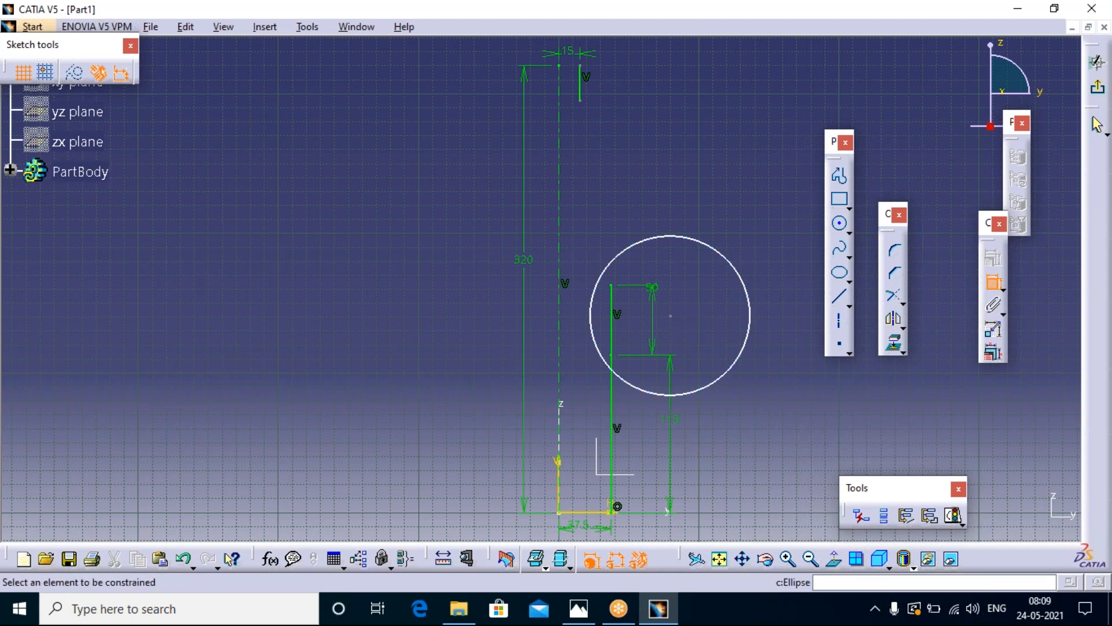
pyautogui.click(617, 511)
pyautogui.click(700, 419)
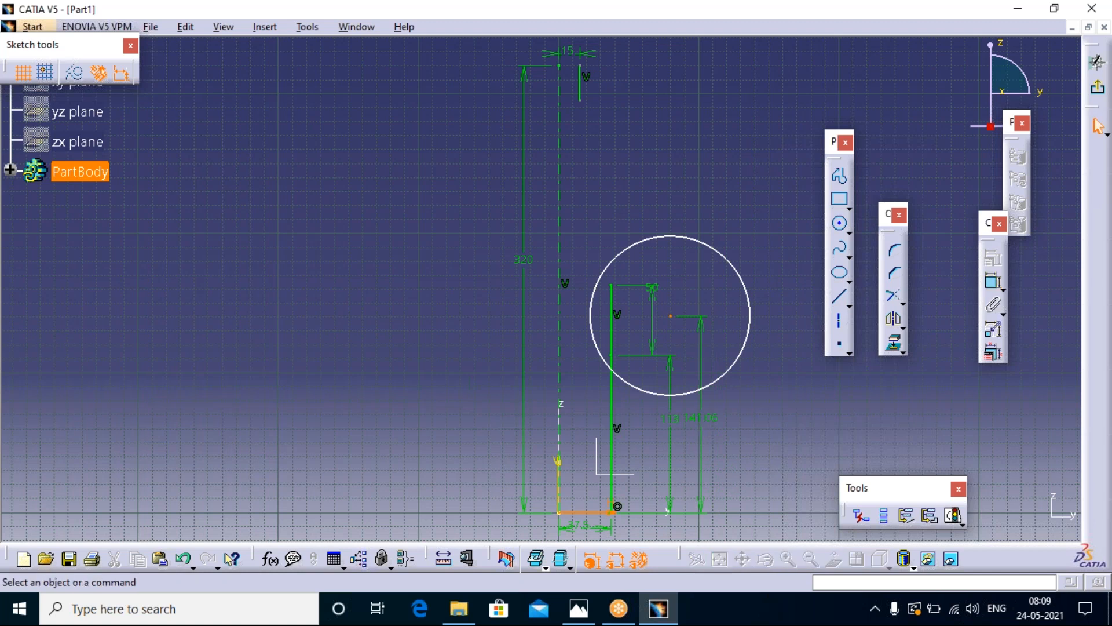
pyautogui.doubleClick(712, 419)
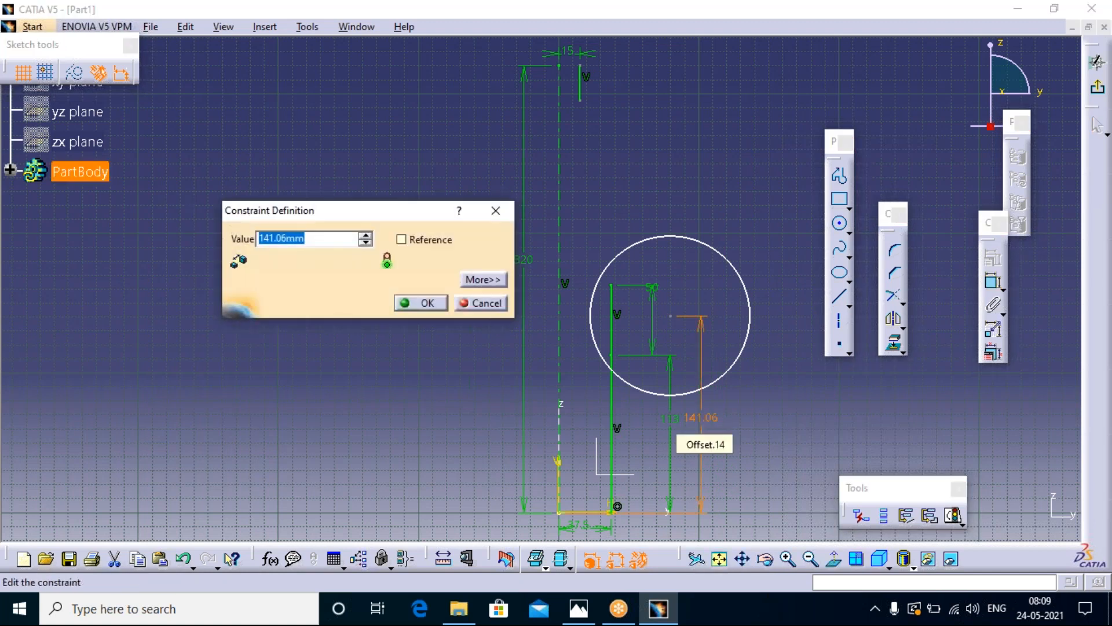
pyautogui.write('138')
pyautogui.press('Return')
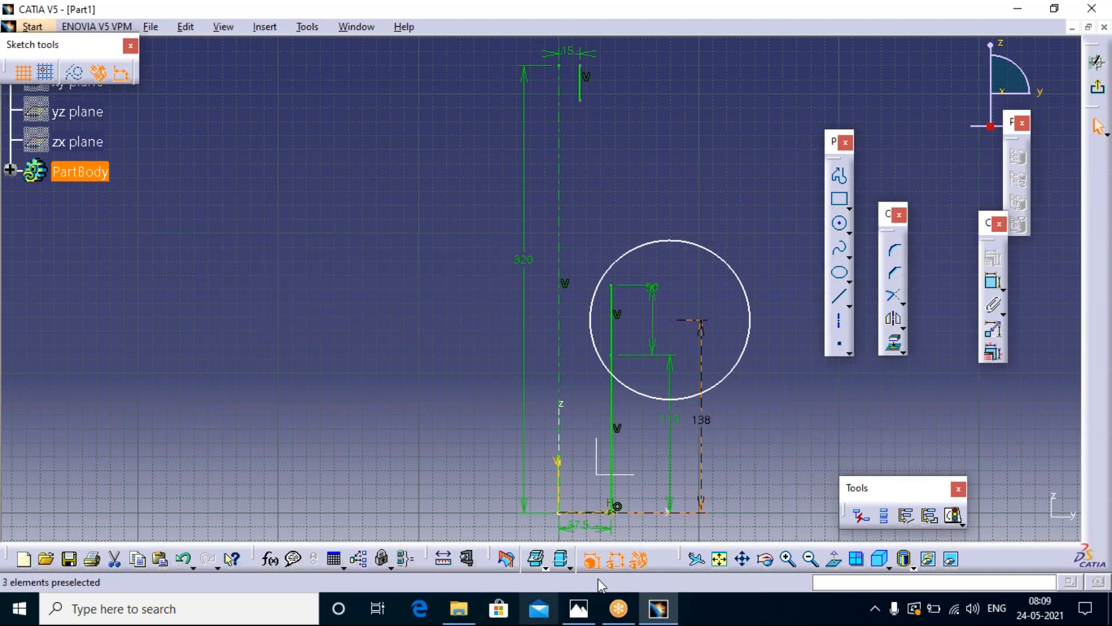
# - Check drawing 4.PNG, then constrain the circle by radius instead of diameter, with a value of 37.5 mm
pyautogui.click(587, 616)
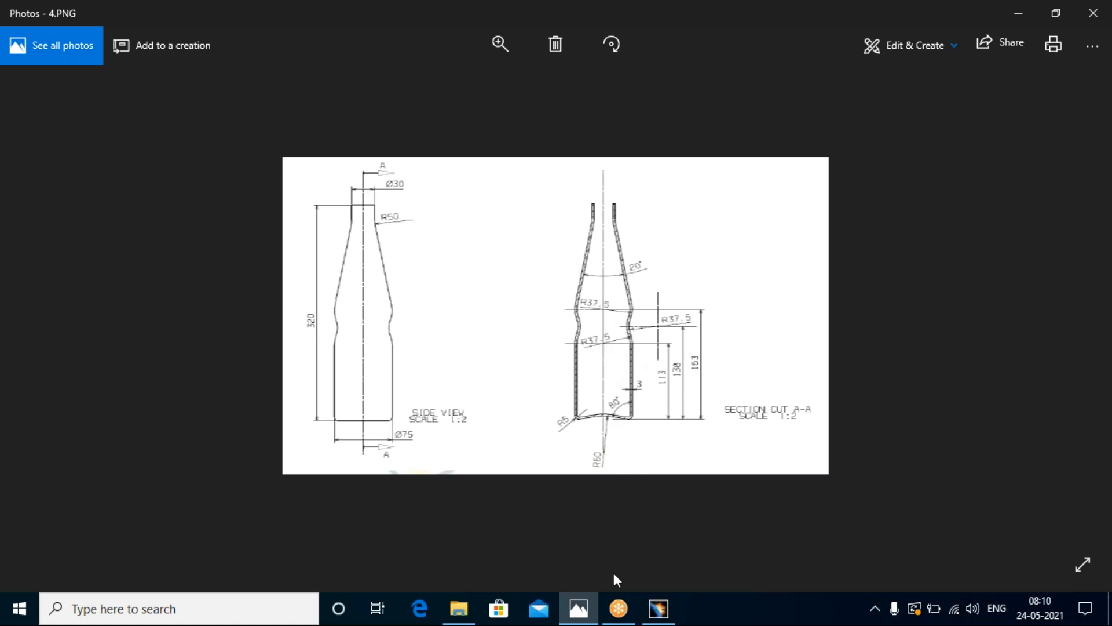
pyautogui.click(659, 608)
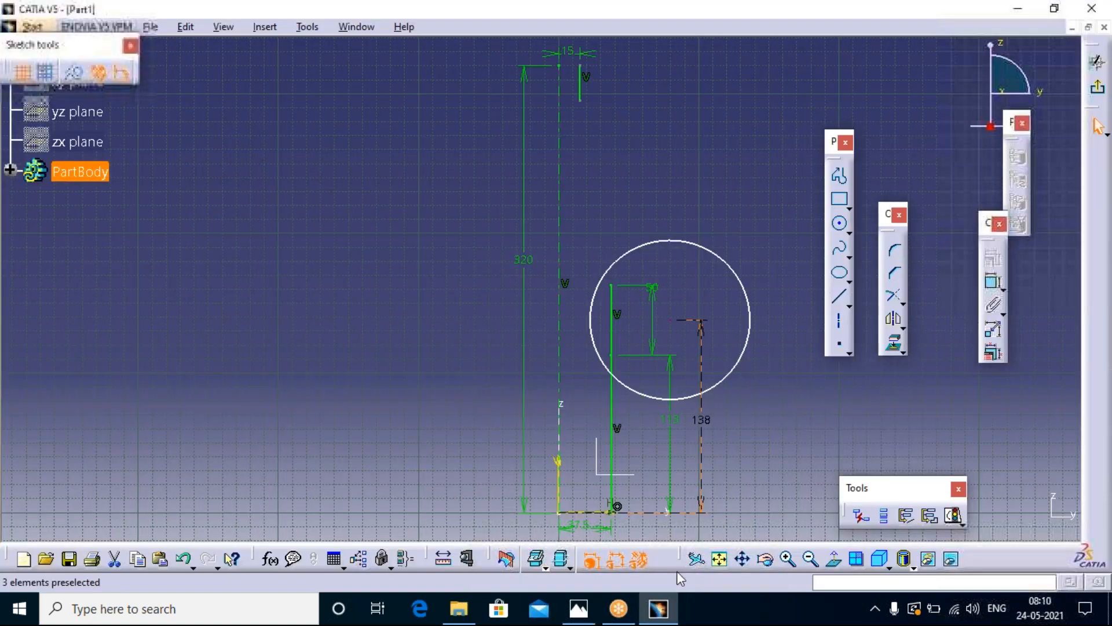
pyautogui.click(993, 282)
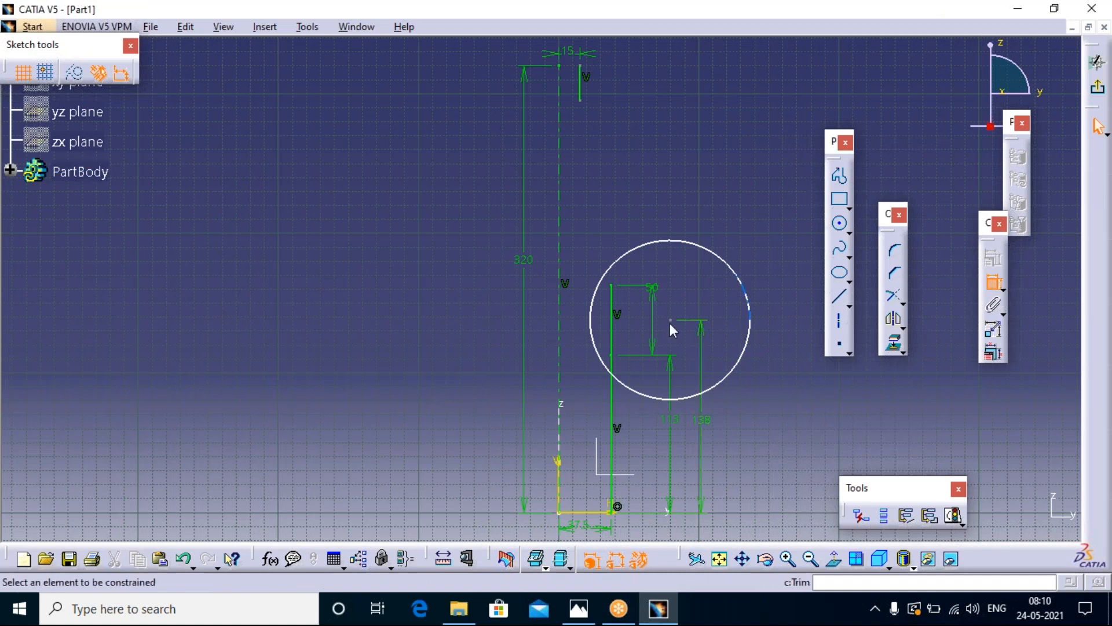
pyautogui.click(609, 269)
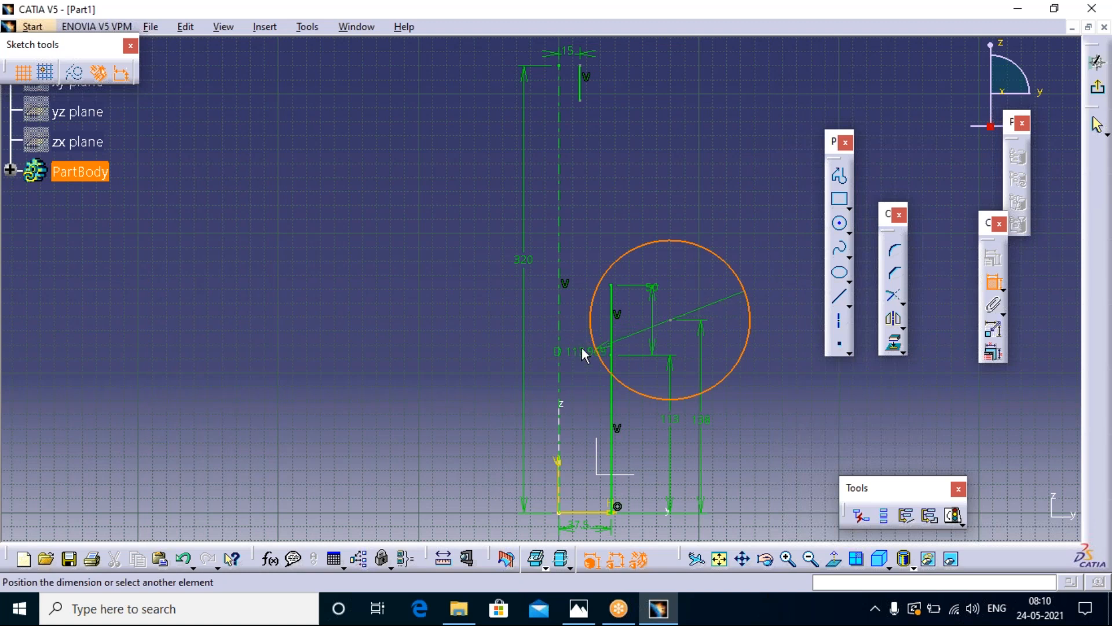
pyautogui.click(564, 328)
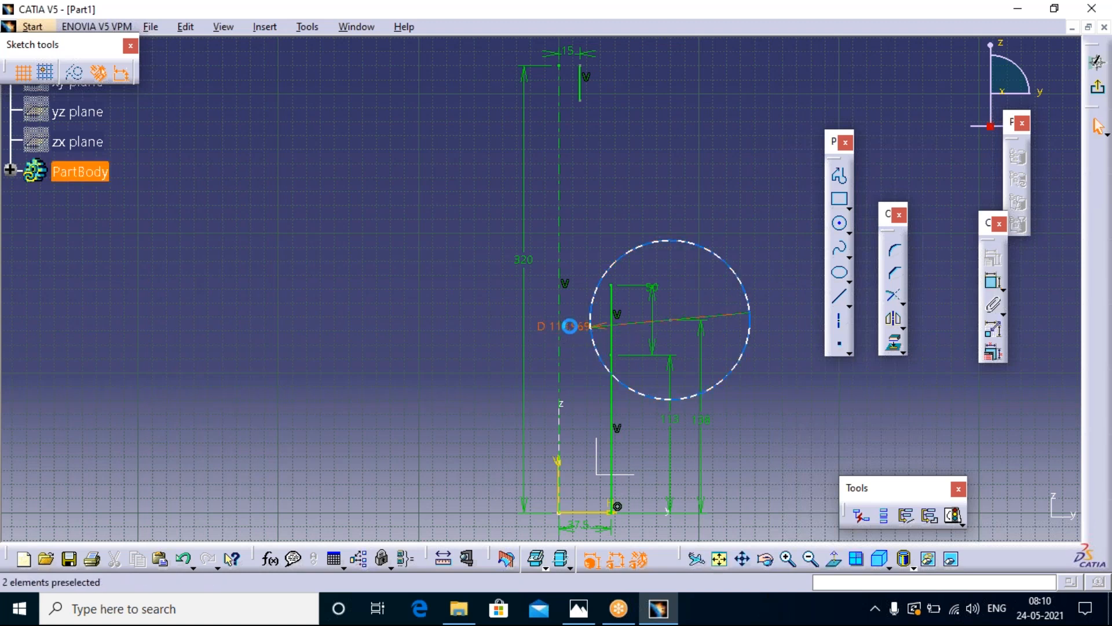
pyautogui.doubleClick(568, 326)
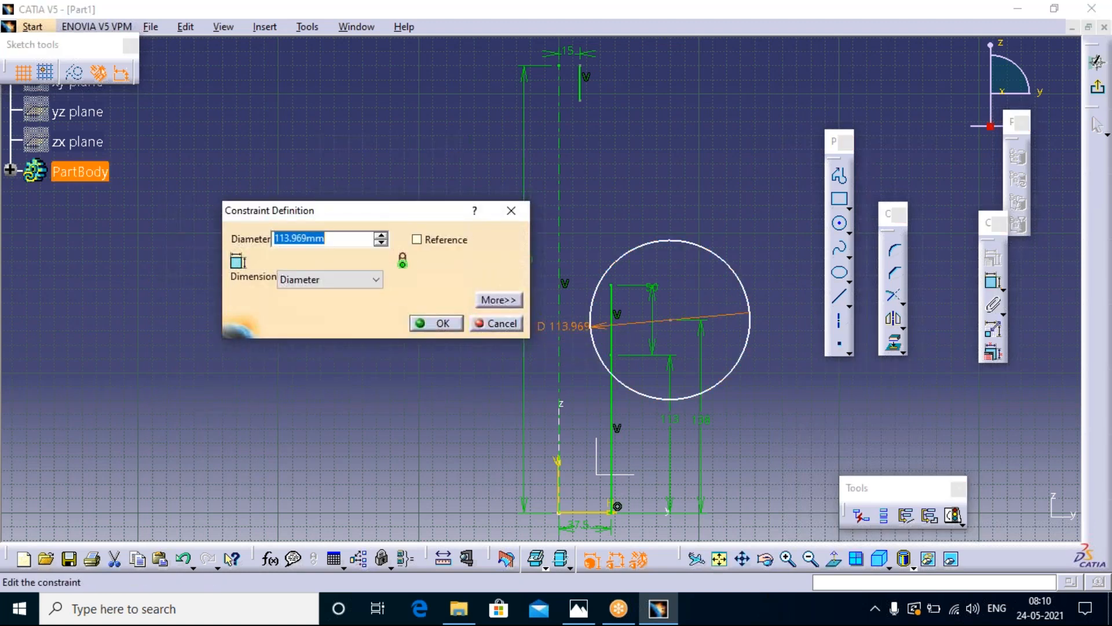
pyautogui.click(375, 280)
pyautogui.click(299, 303)
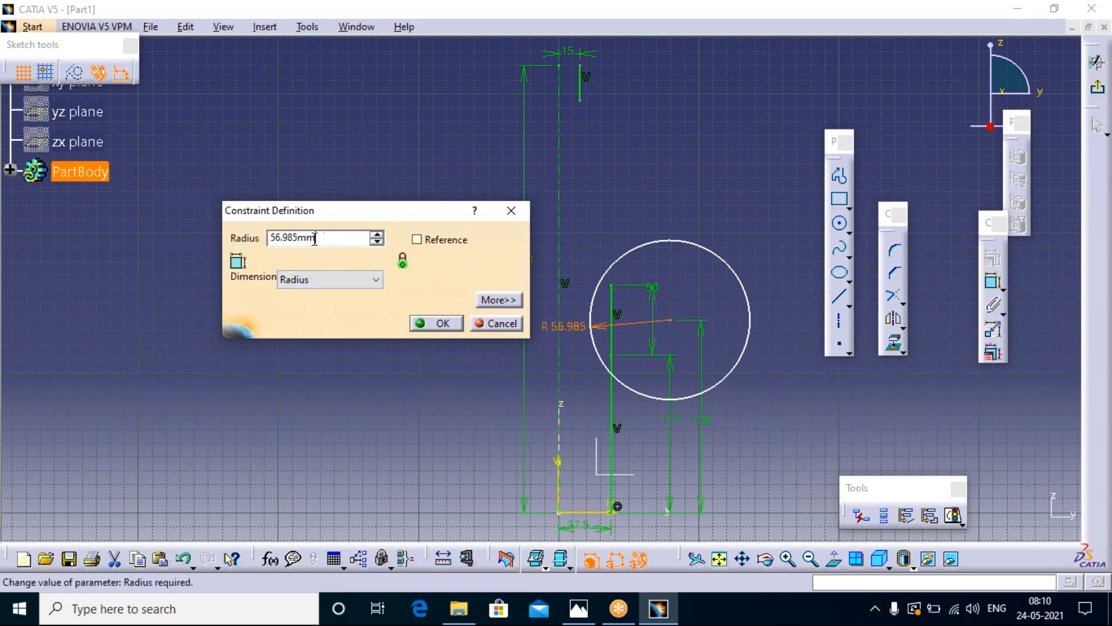
pyautogui.moveTo(321, 238); pyautogui.dragTo(250, 247)
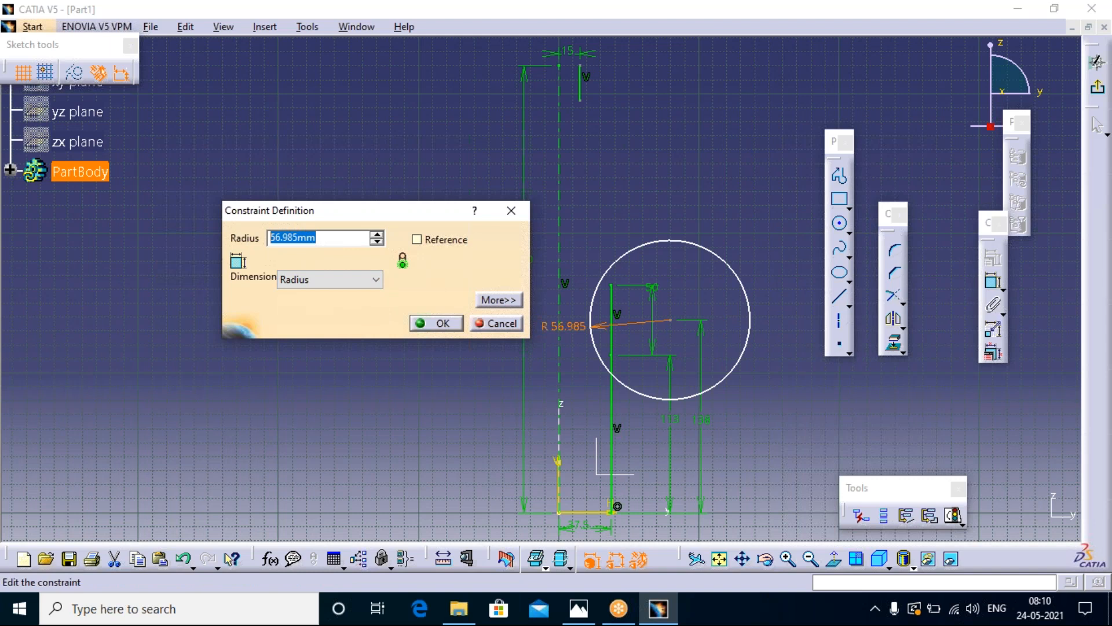
pyautogui.write('37.5')
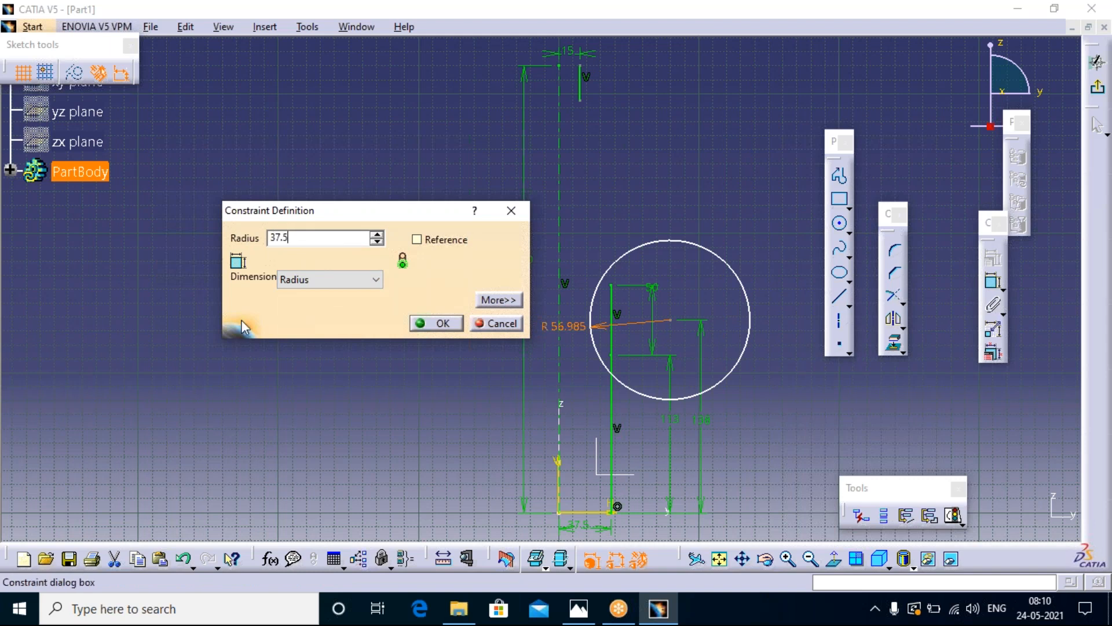
pyautogui.click(443, 324)
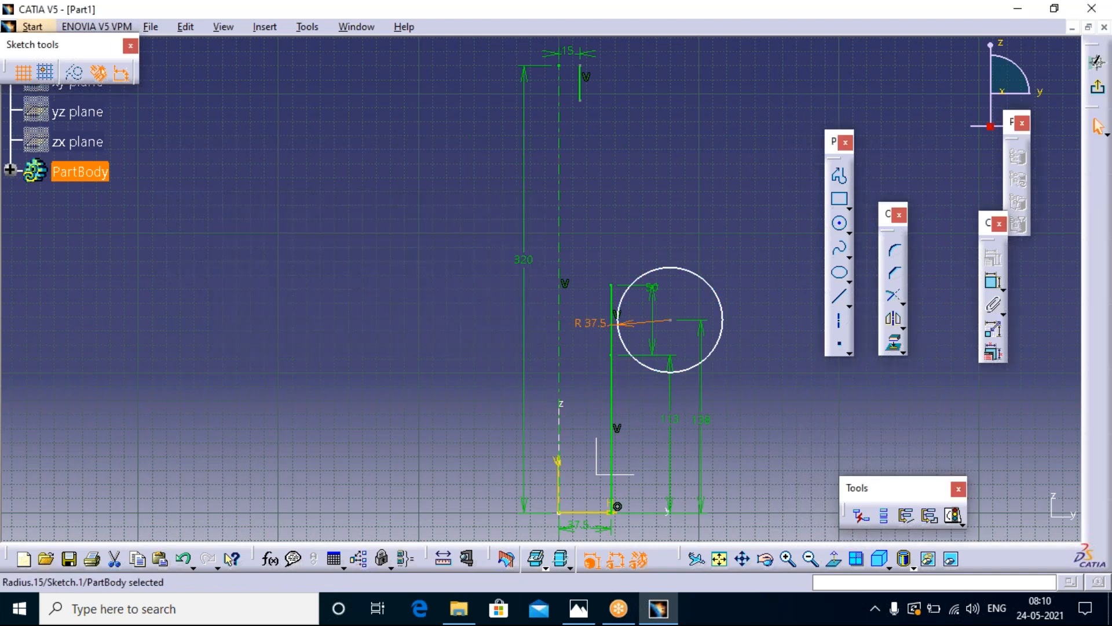
# - Move the circle's centre horizontally toward the bottle axis so that the circle crosses the 50 mm vertical line
pyautogui.click(753, 267)
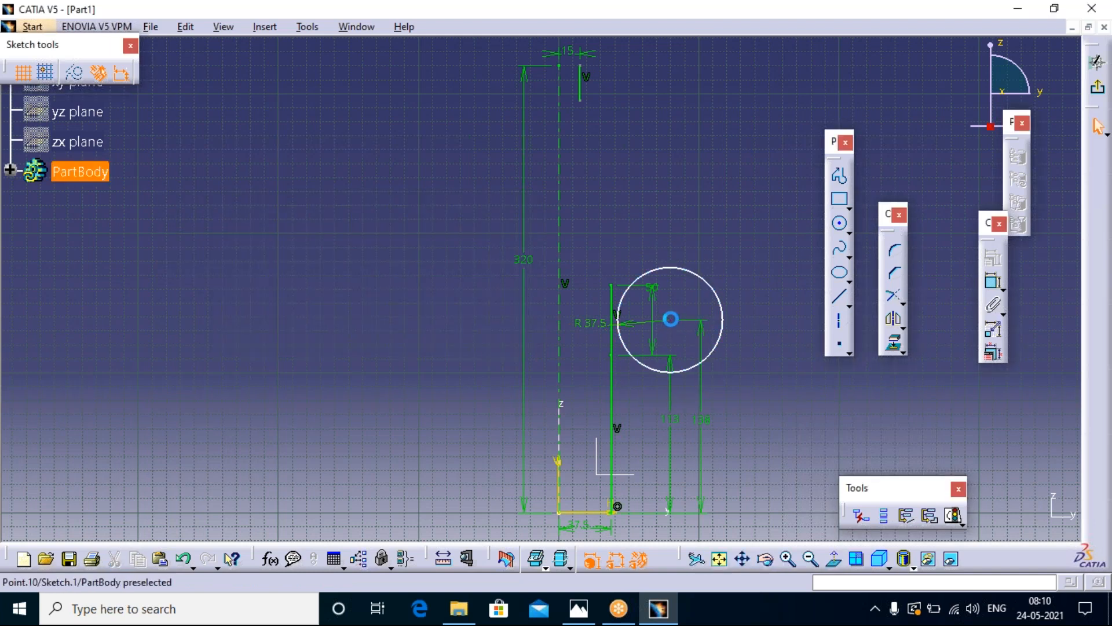
pyautogui.moveTo(666, 318); pyautogui.dragTo(656, 324)
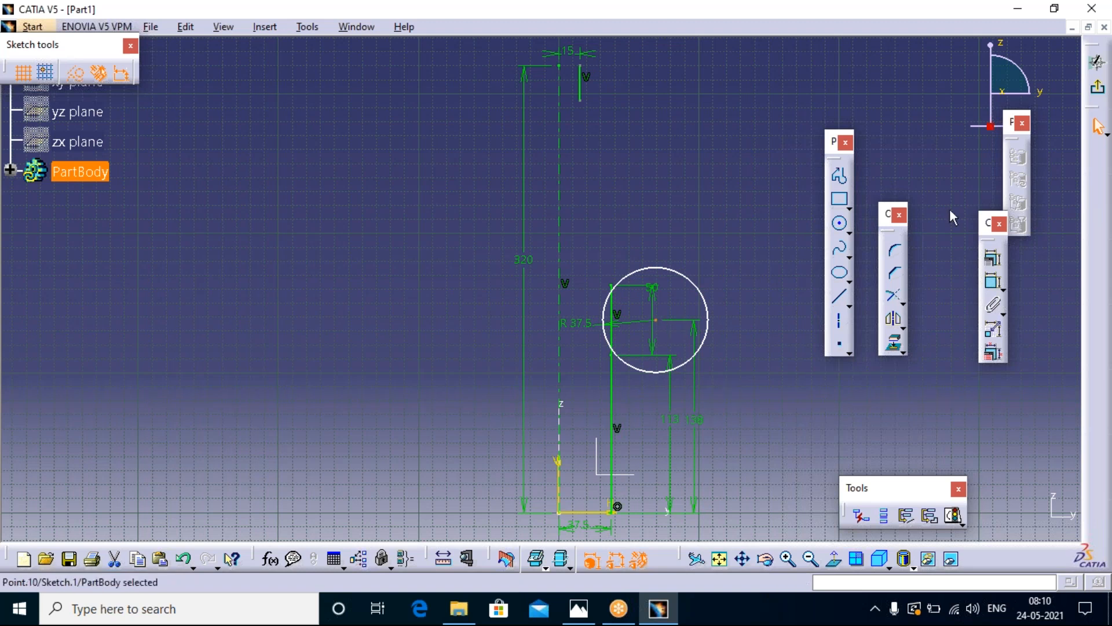
pyautogui.click(705, 240)
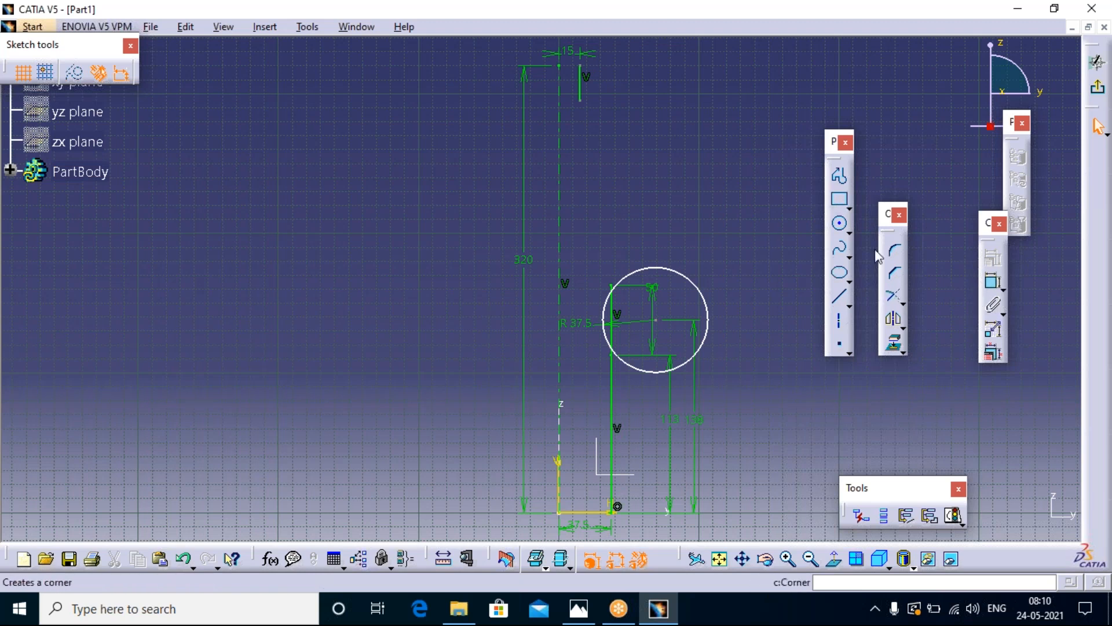
# - Sketch a sloped line from the neck line's lower end to the 50 mm line's upper end, and consult drawing 4.PNG
pyautogui.click(839, 297)
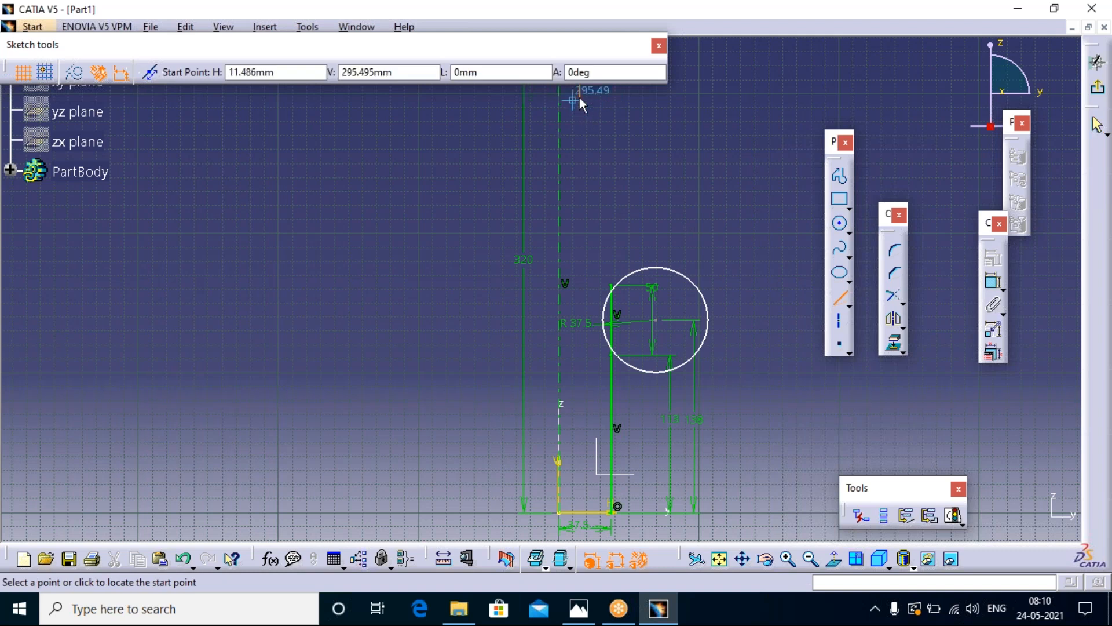
pyautogui.click(580, 99)
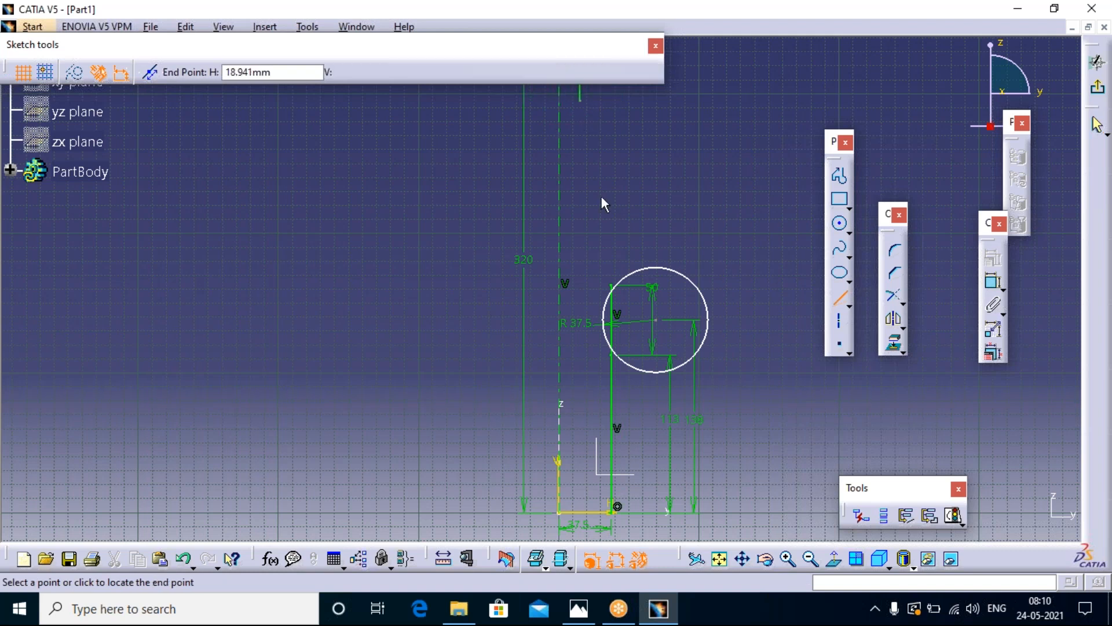
pyautogui.click(612, 285)
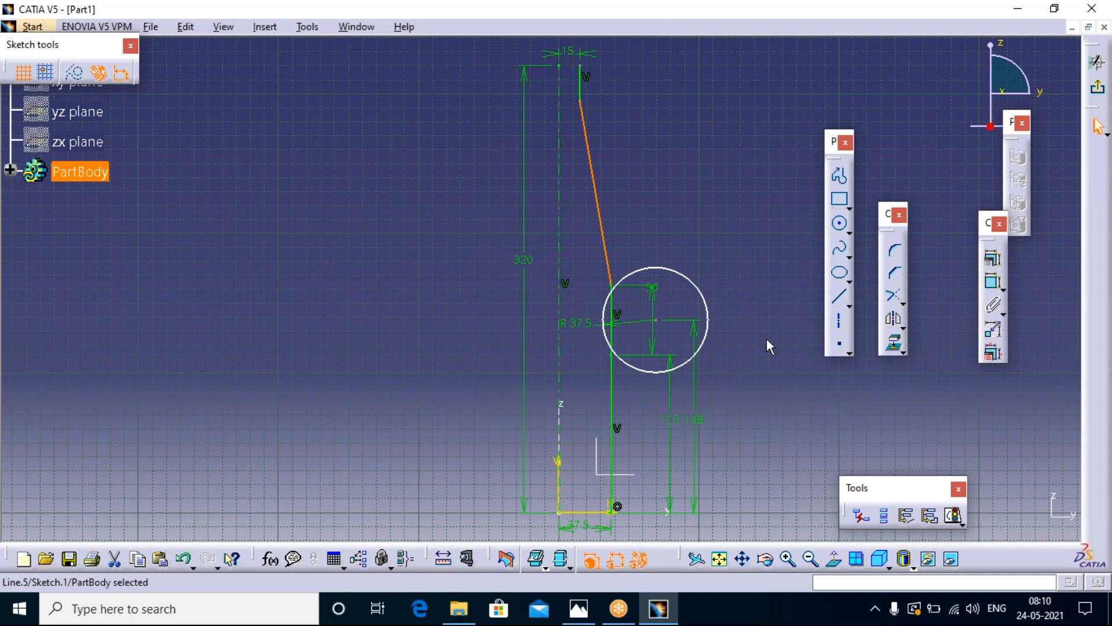
pyautogui.click(578, 608)
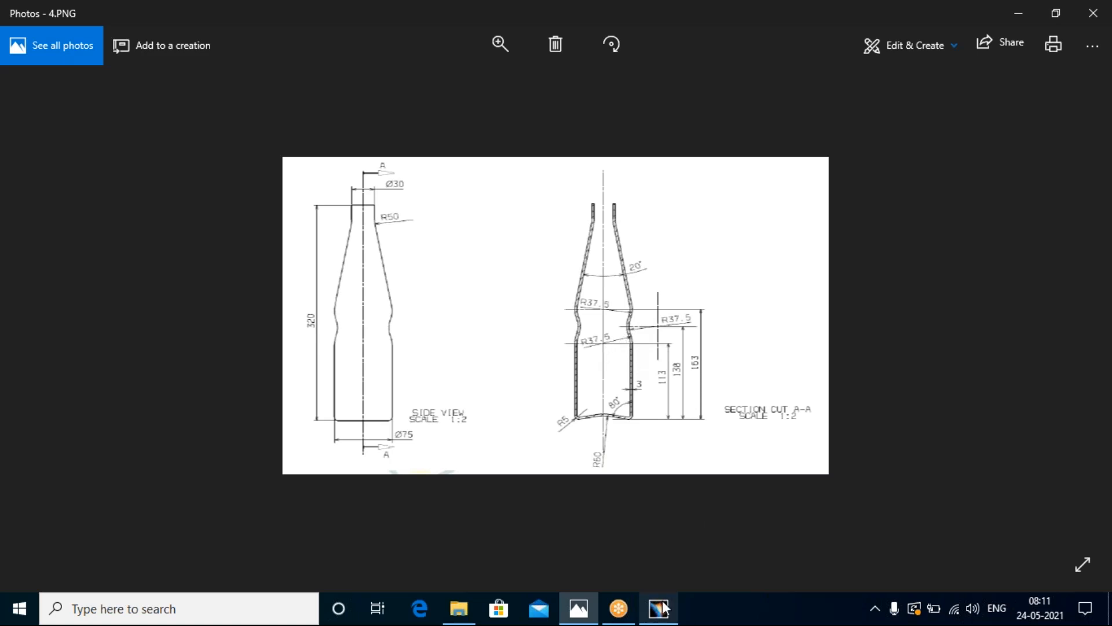
pyautogui.moveTo(658, 615)
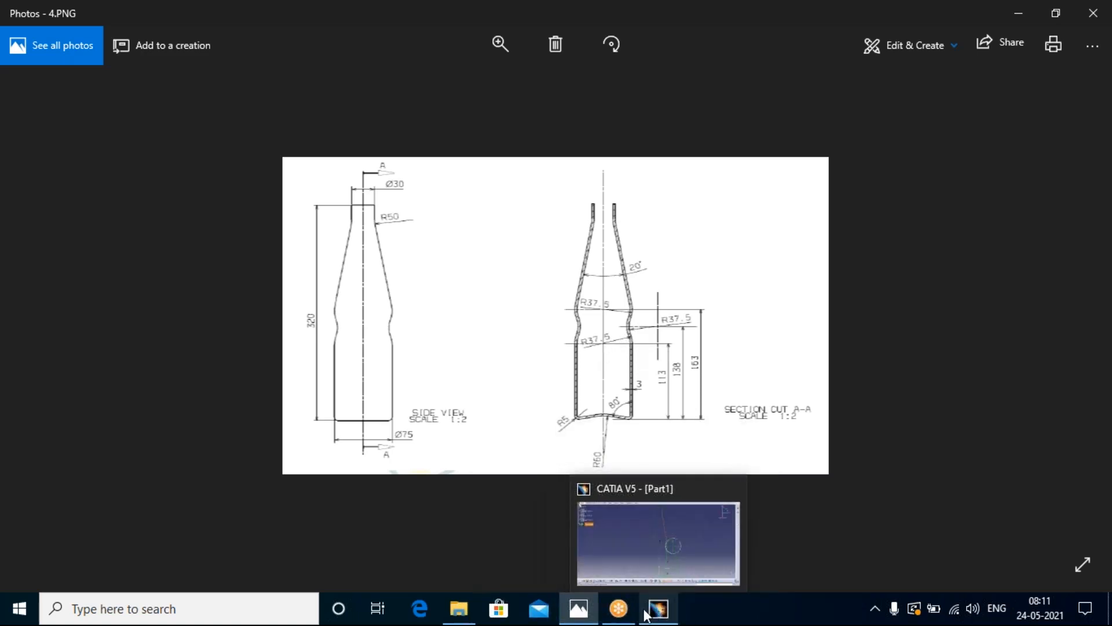
pyautogui.click(645, 615)
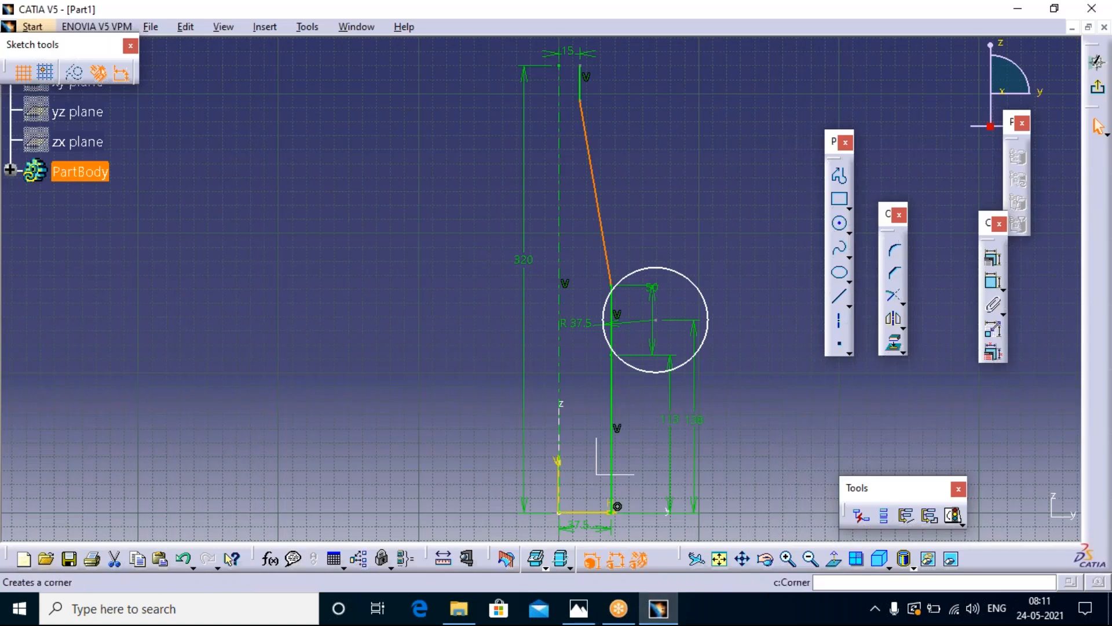
pyautogui.click(897, 254)
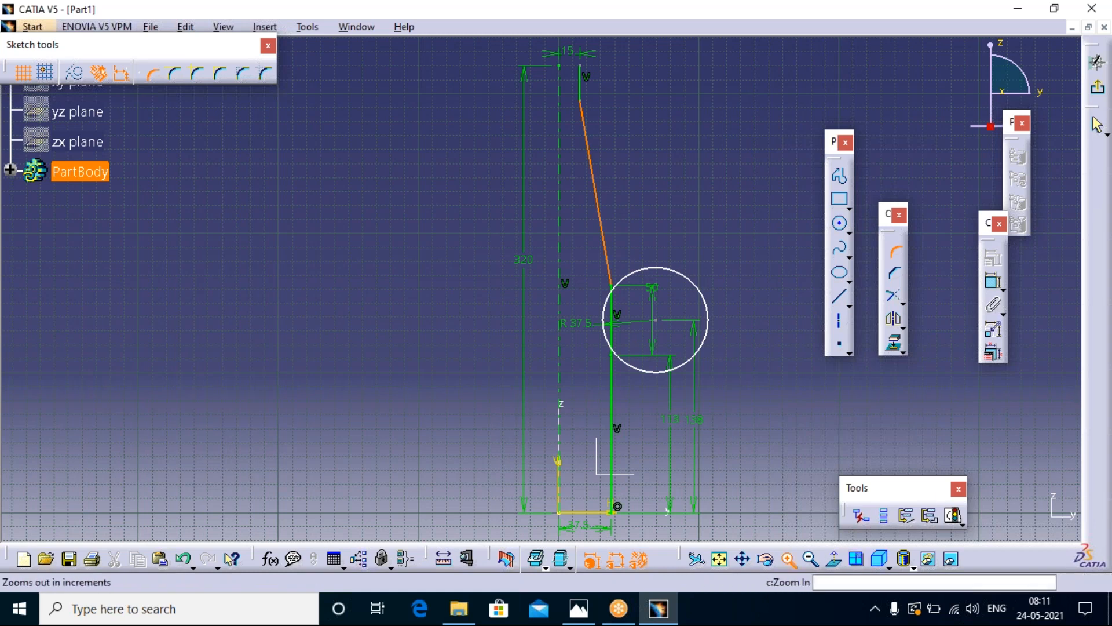
pyautogui.click(788, 559)
pyautogui.click(788, 559)
pyautogui.click(788, 559)
pyautogui.click(788, 559)
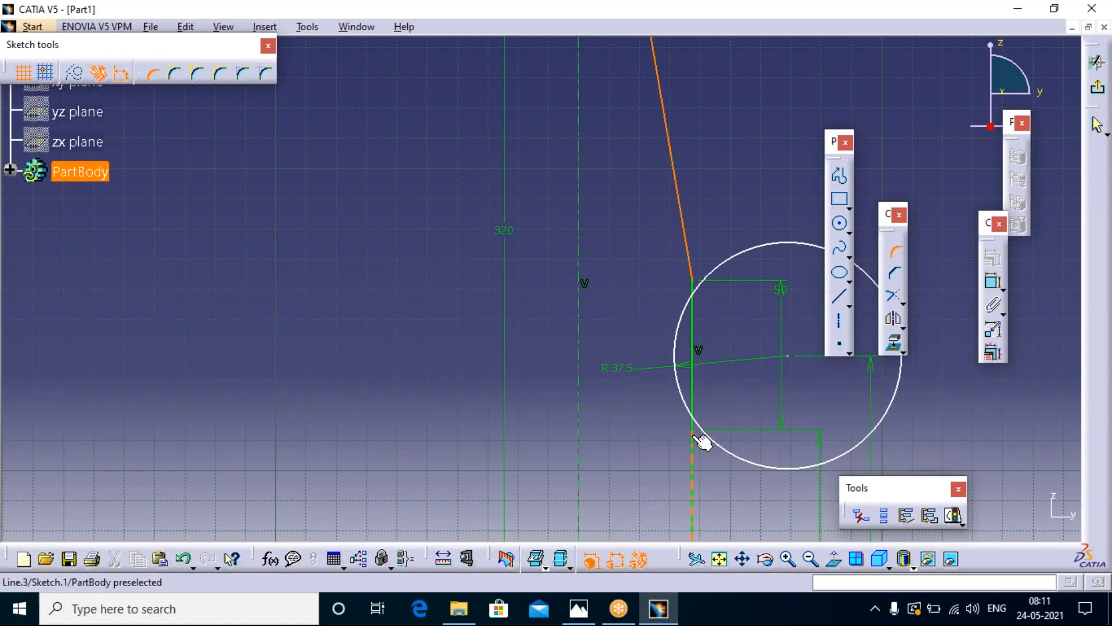
pyautogui.click(692, 446)
pyautogui.click(694, 444)
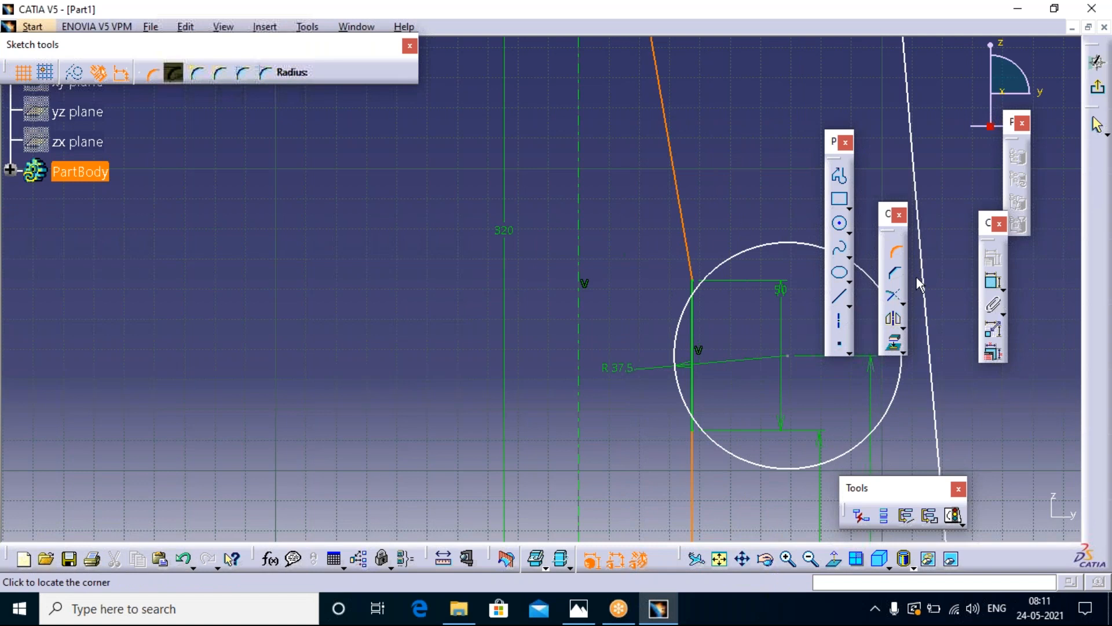
pyautogui.press('Escape')
pyautogui.press('Escape')
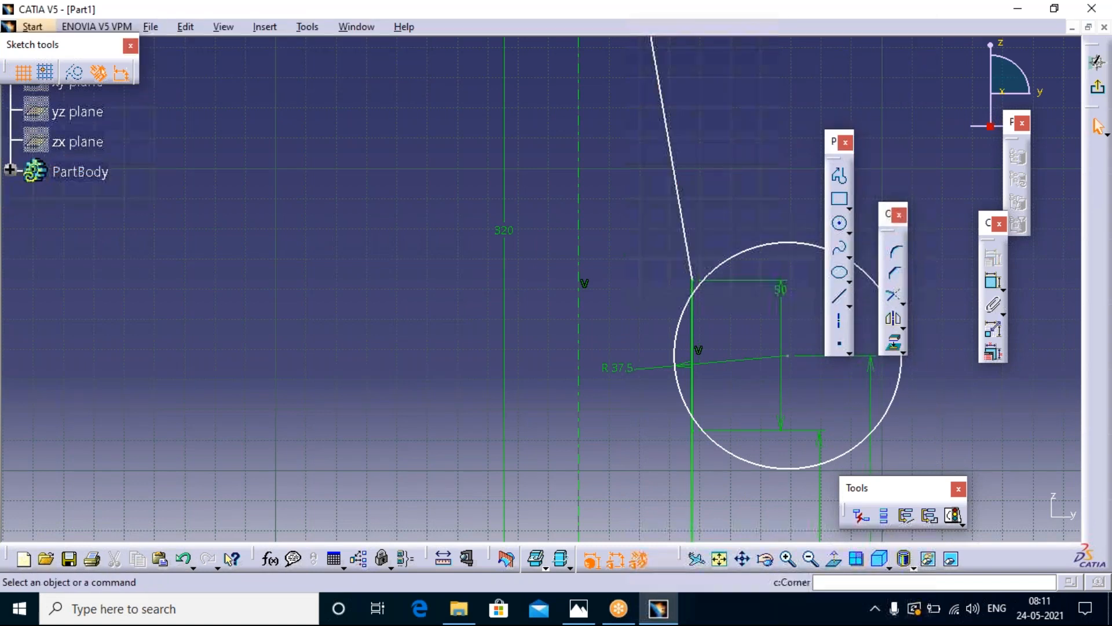
# - Create a corner of about 243 mm radius between the lower body line and the circle, trimming only the first element
pyautogui.click(896, 253)
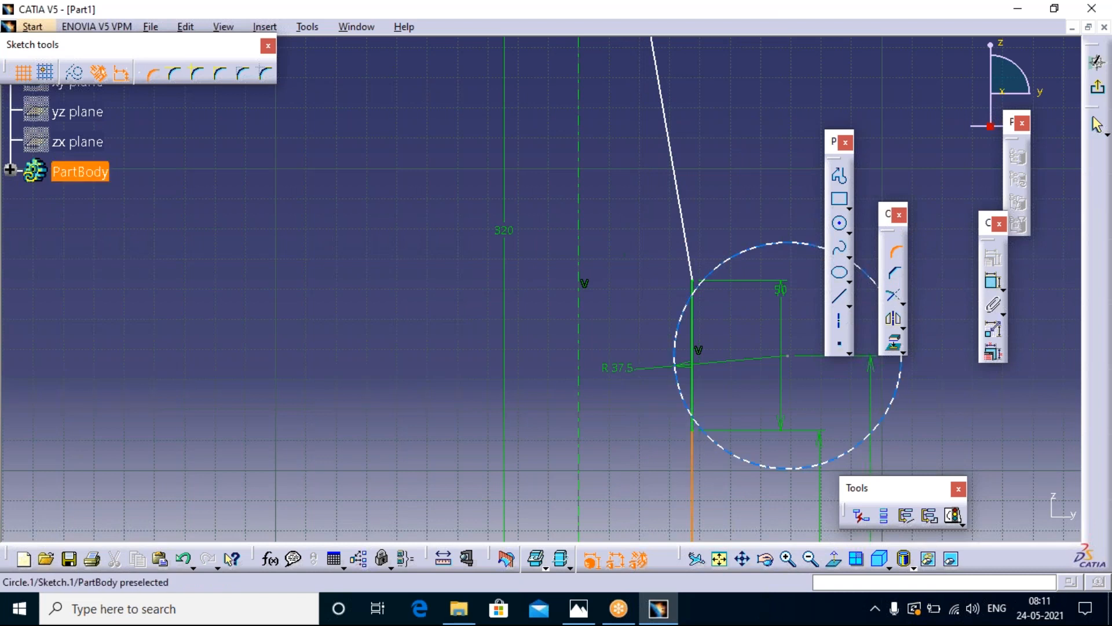
pyautogui.click(690, 406)
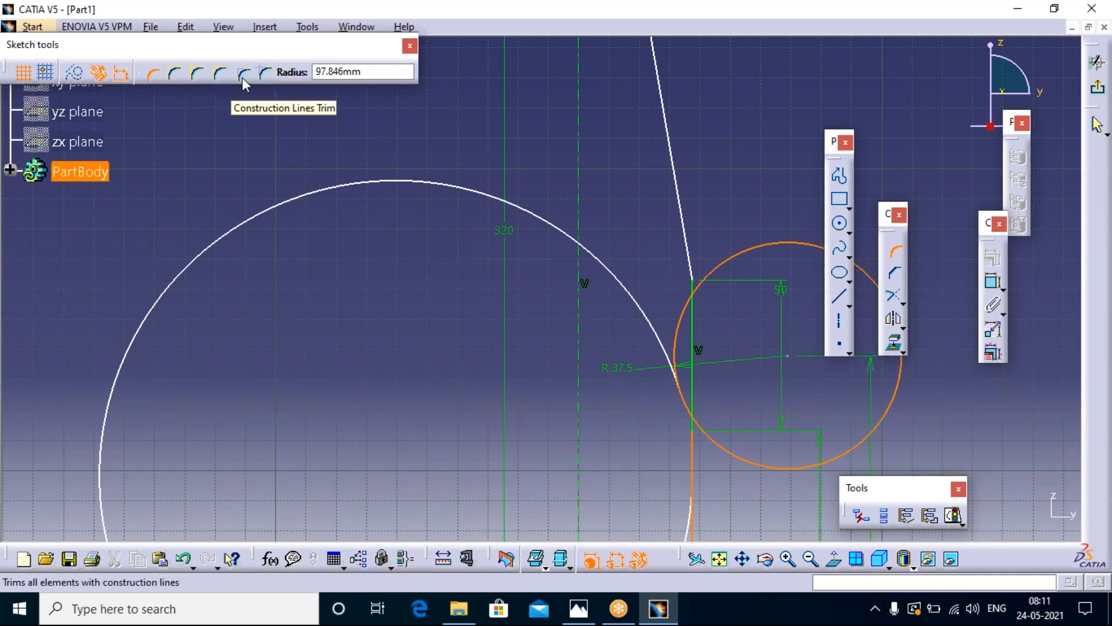
pyautogui.click(175, 74)
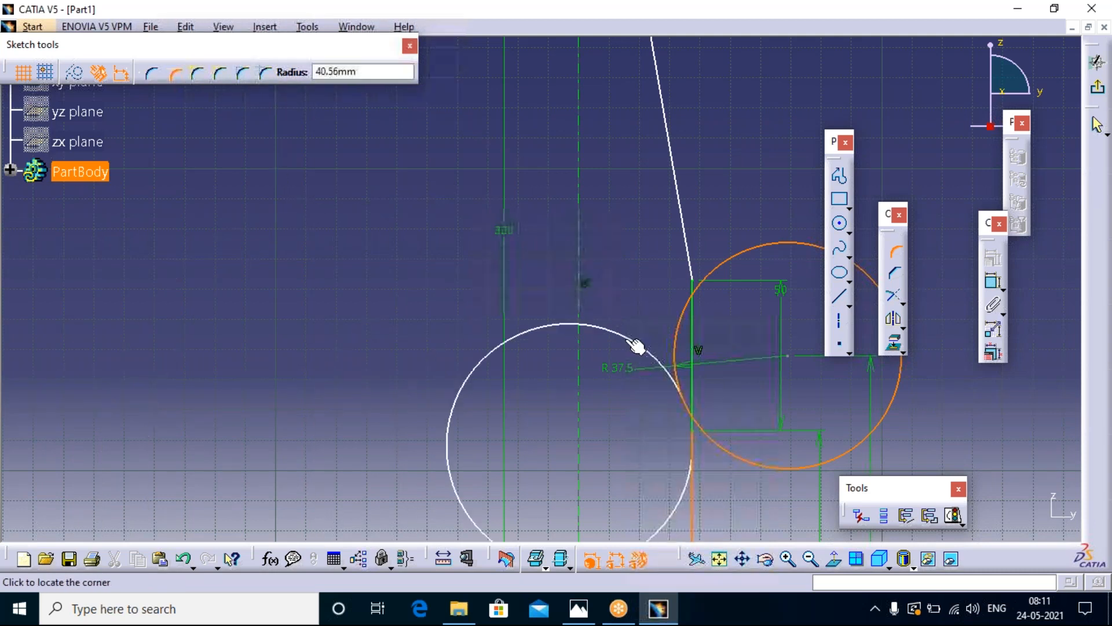
pyautogui.click(695, 421)
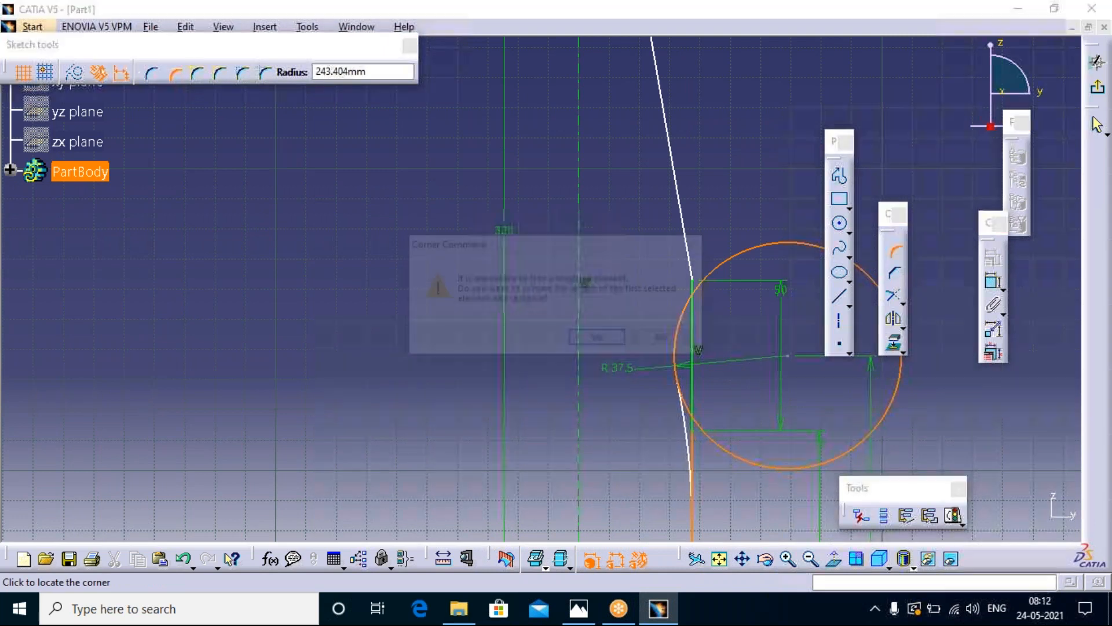
pyautogui.click(603, 345)
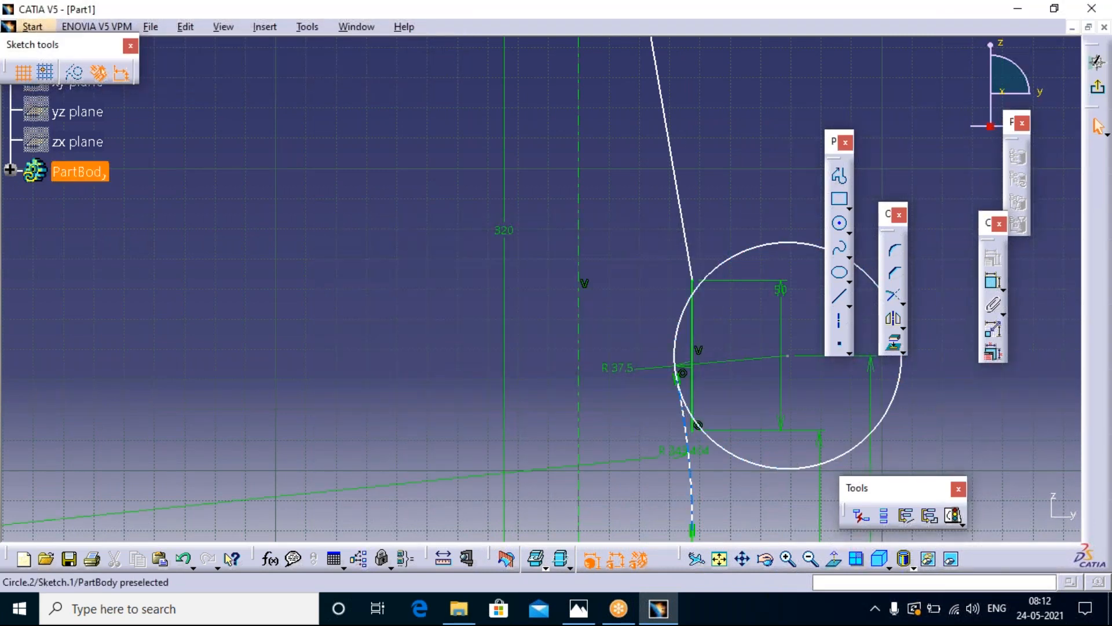
# - Set the radius of the corner between the body line and the circle to 37.5 mm
pyautogui.doubleClick(683, 455)
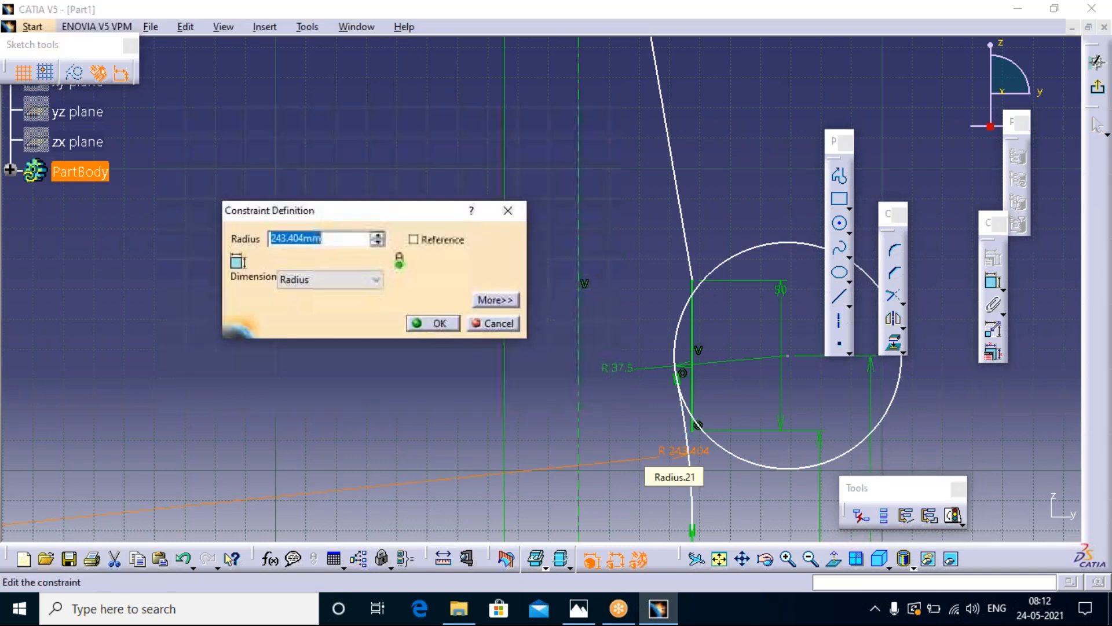
pyautogui.write('37.5')
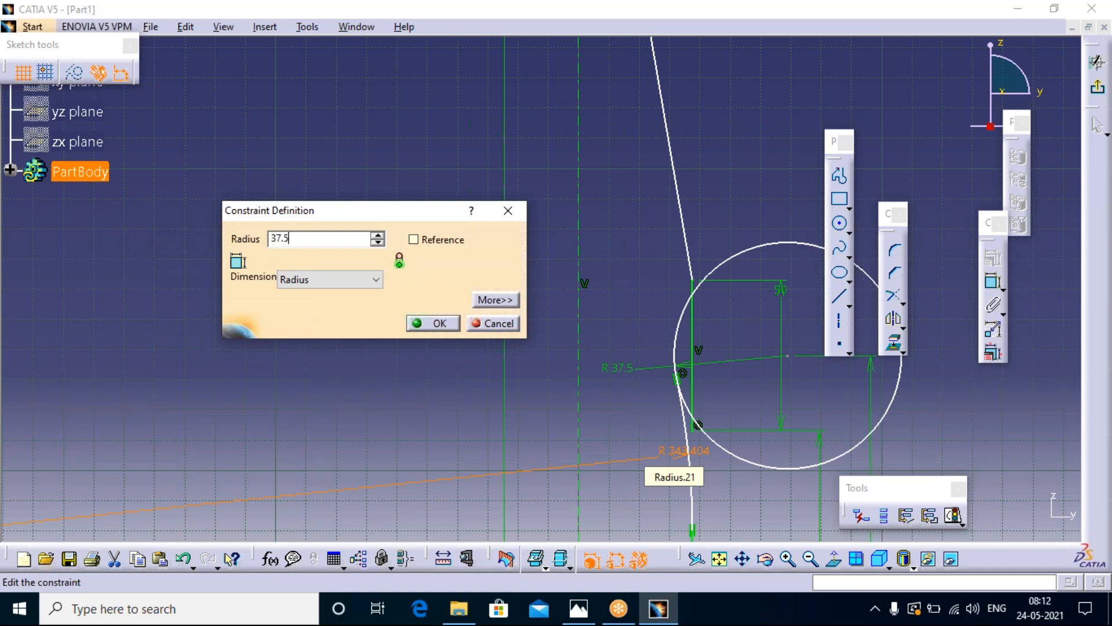
pyautogui.press('Return')
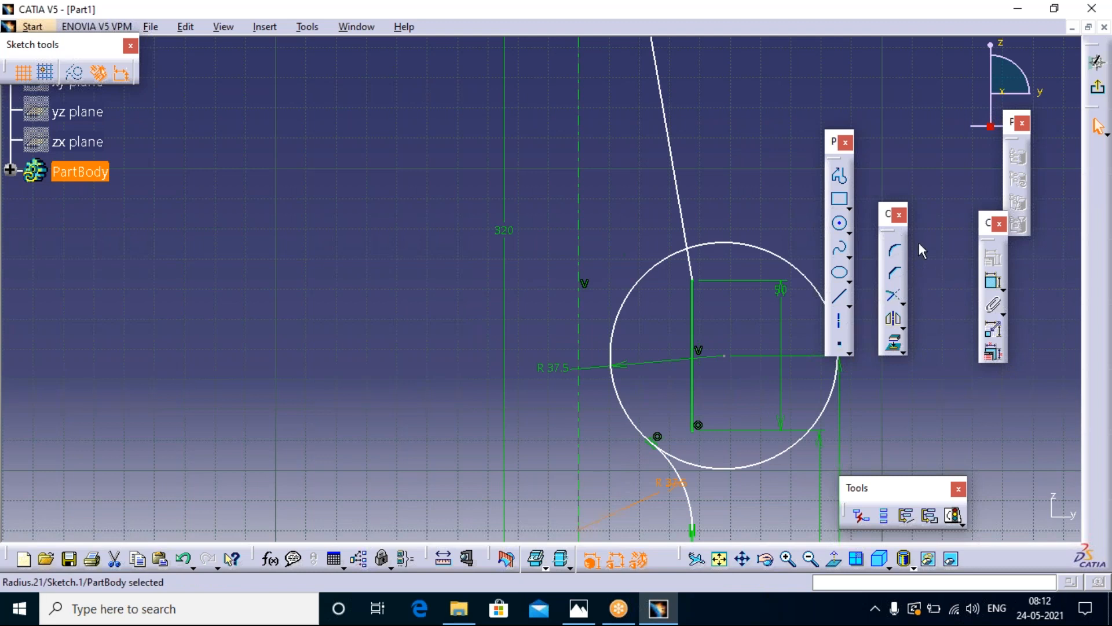
pyautogui.click(746, 307)
# - Constrain the corner arc's lower endpoint to coincide with the lower end of the 50 mm vertical line
pyautogui.click(996, 287)
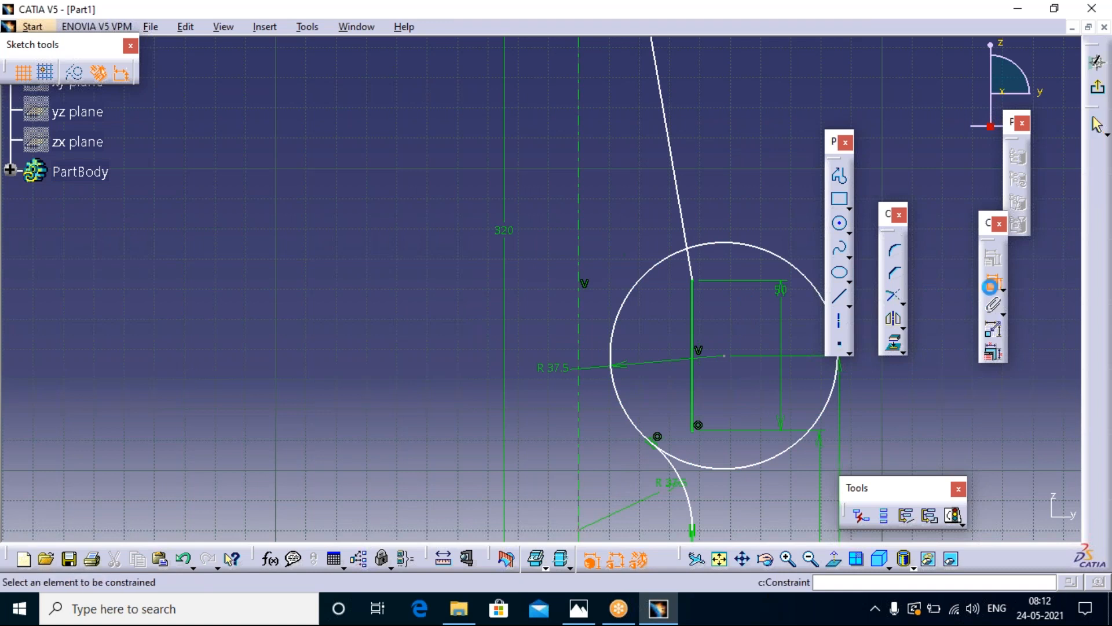
pyautogui.click(693, 529)
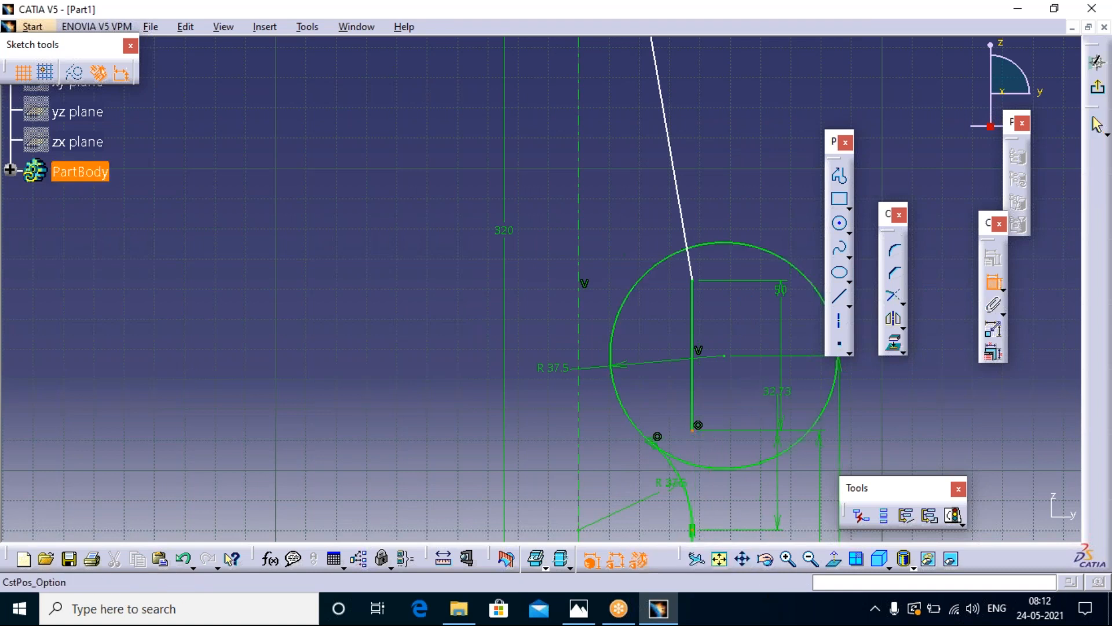
pyautogui.rightClick(779, 395)
pyautogui.click(862, 514)
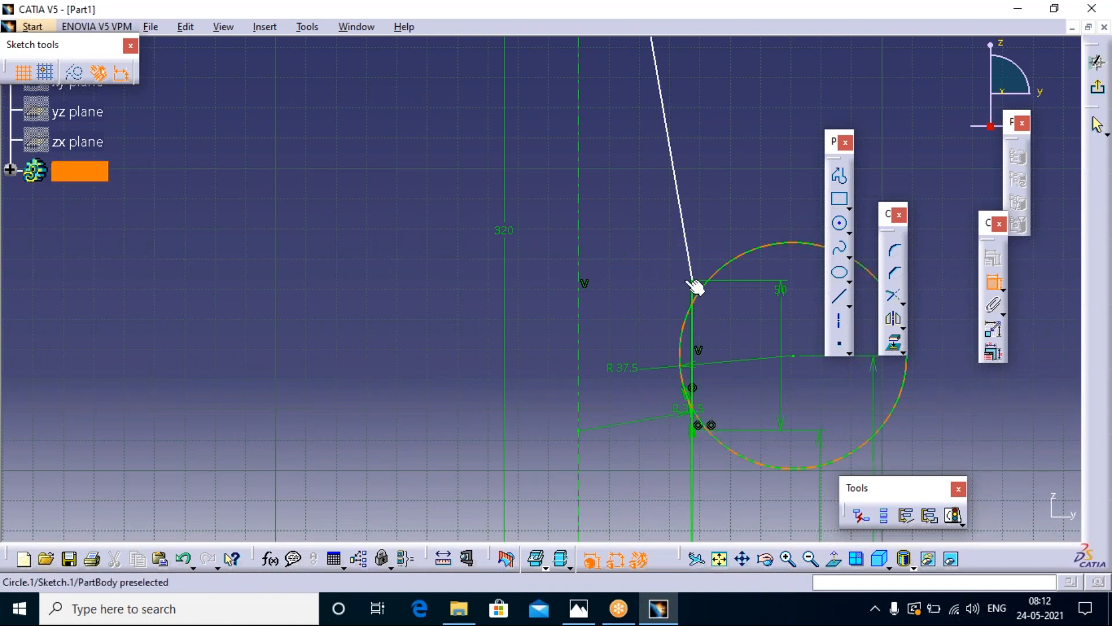
pyautogui.press('Escape')
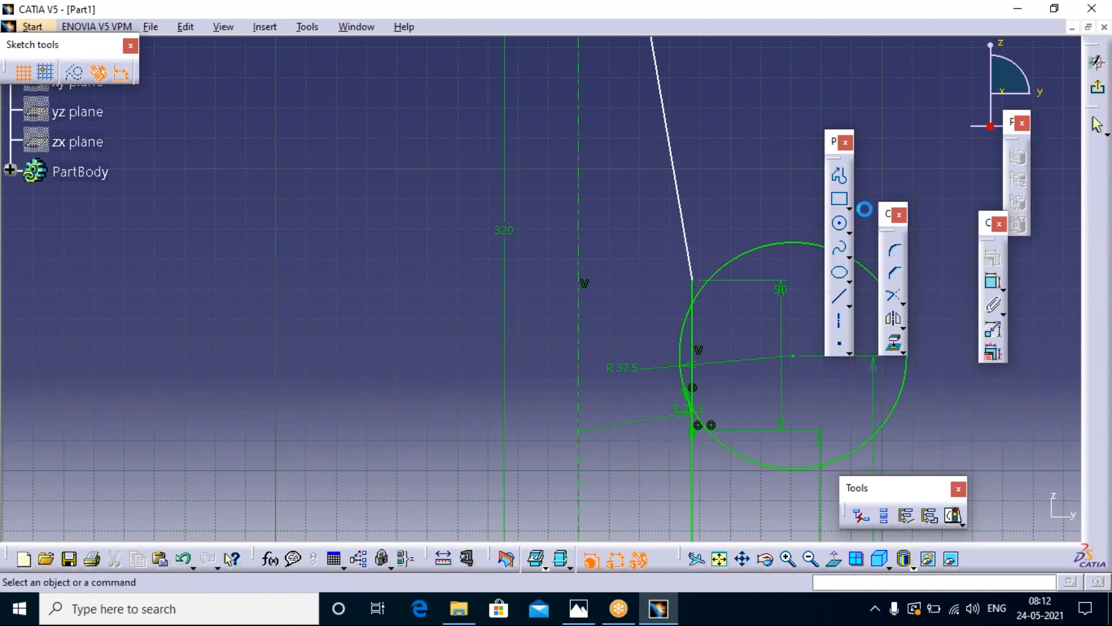
pyautogui.click(895, 251)
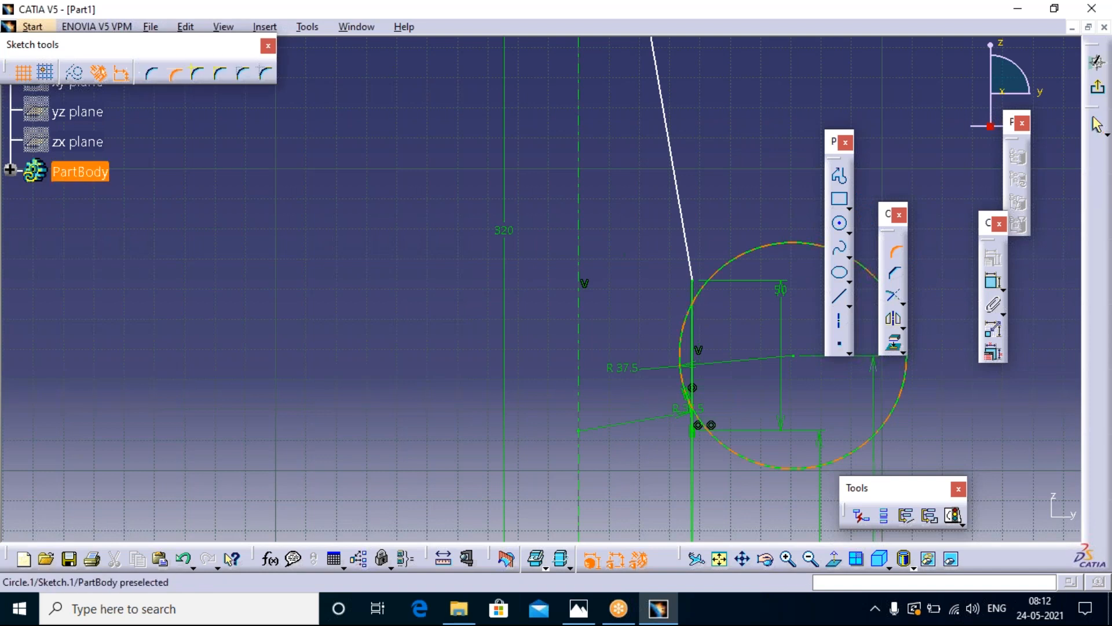
pyautogui.click(693, 302)
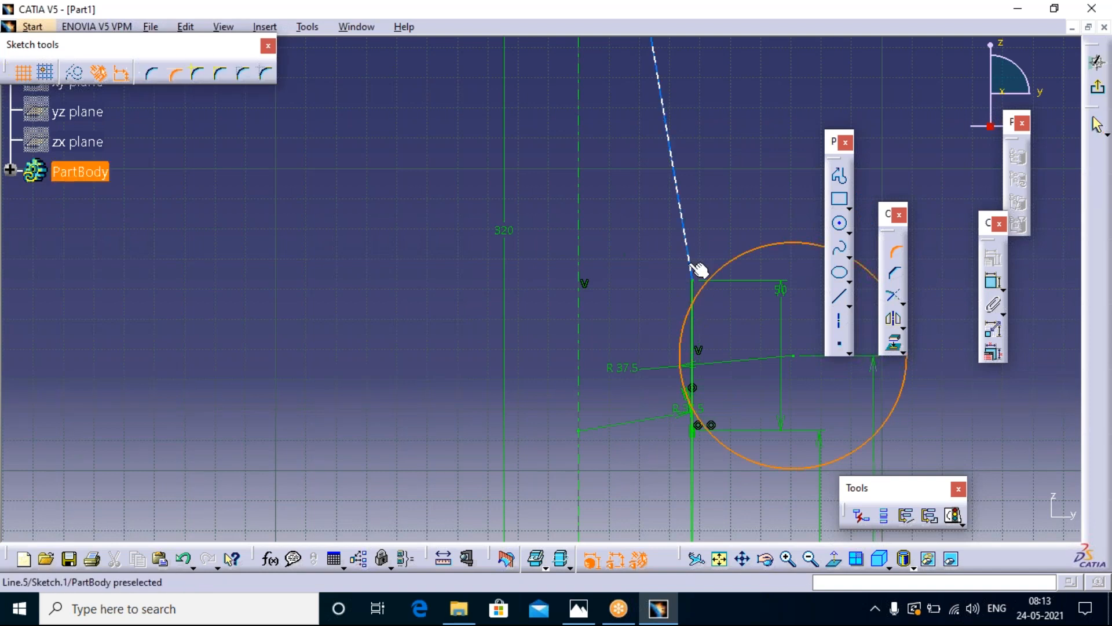
pyautogui.click(697, 268)
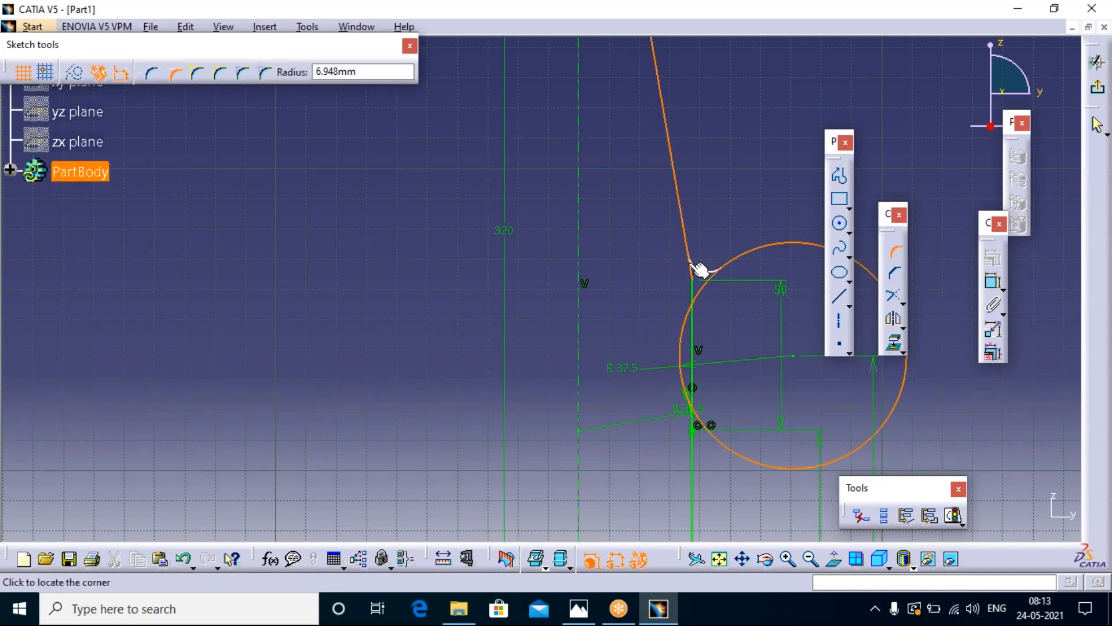
pyautogui.click(579, 609)
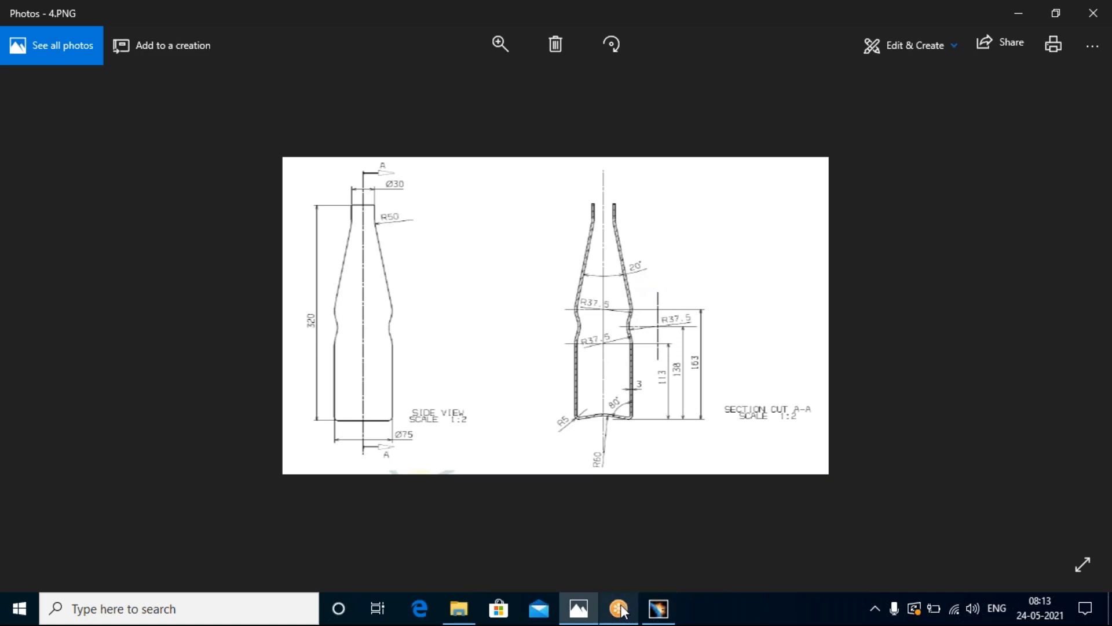
pyautogui.click(659, 608)
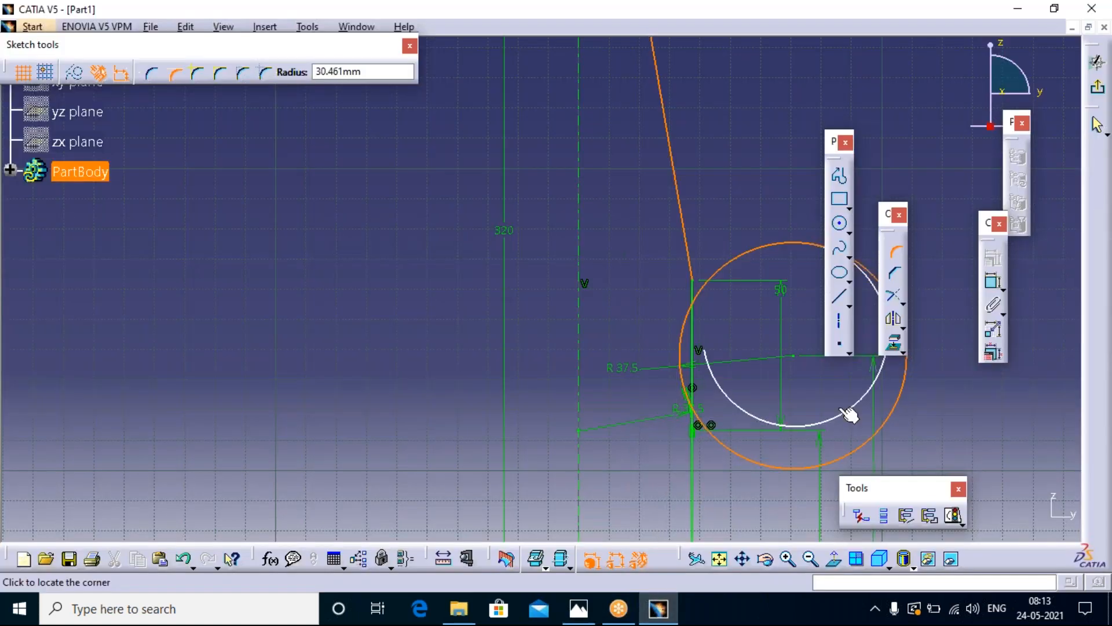
pyautogui.press('Escape')
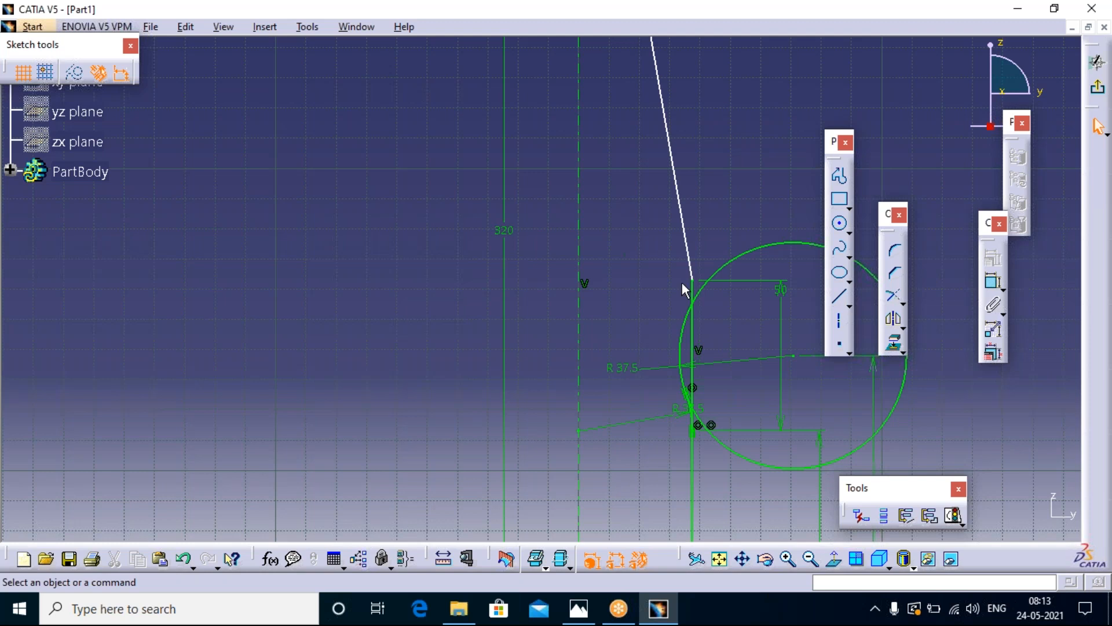
# - Dimension the angle between the sloped line and the vertical axis, and set it to 20°
pyautogui.click(993, 282)
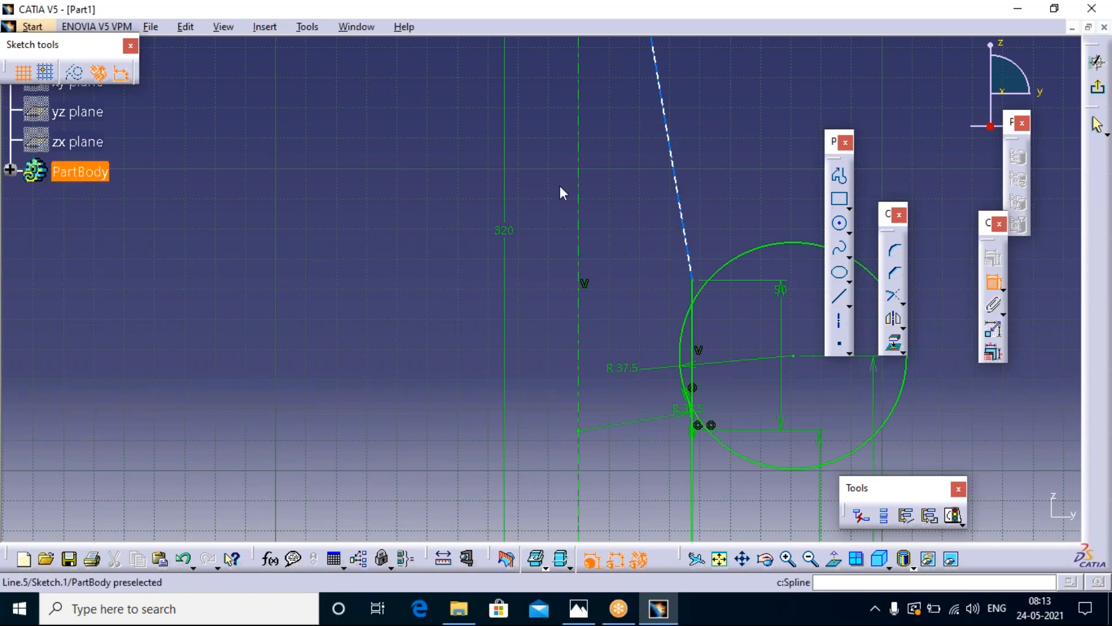
pyautogui.click(676, 189)
pyautogui.click(578, 176)
pyautogui.click(618, 172)
pyautogui.doubleClick(618, 168)
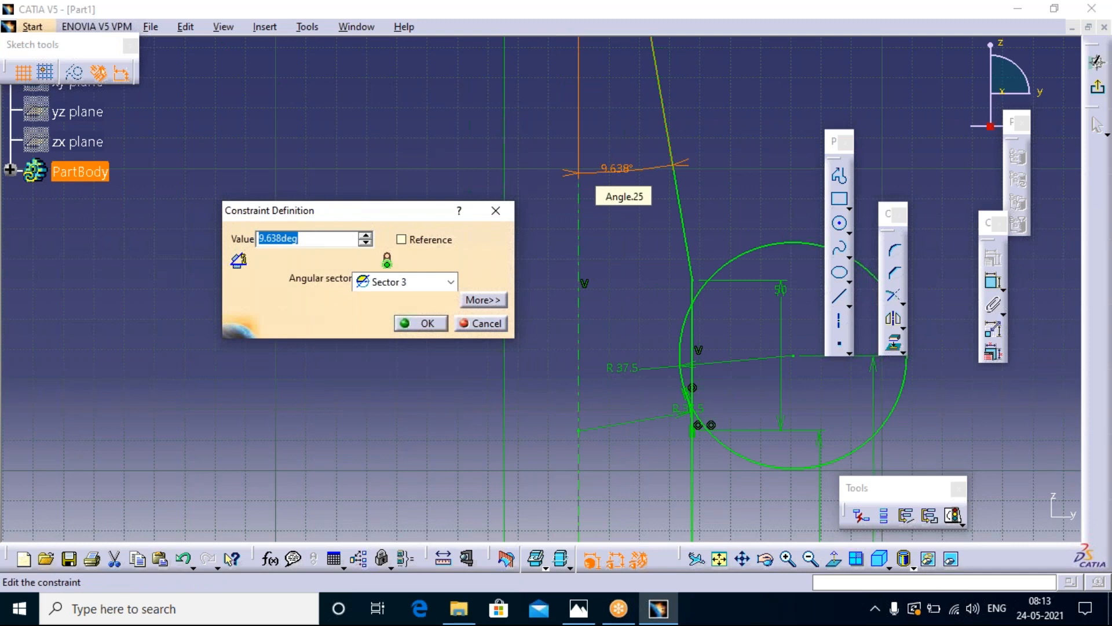
pyautogui.write('20')
pyautogui.press('Return')
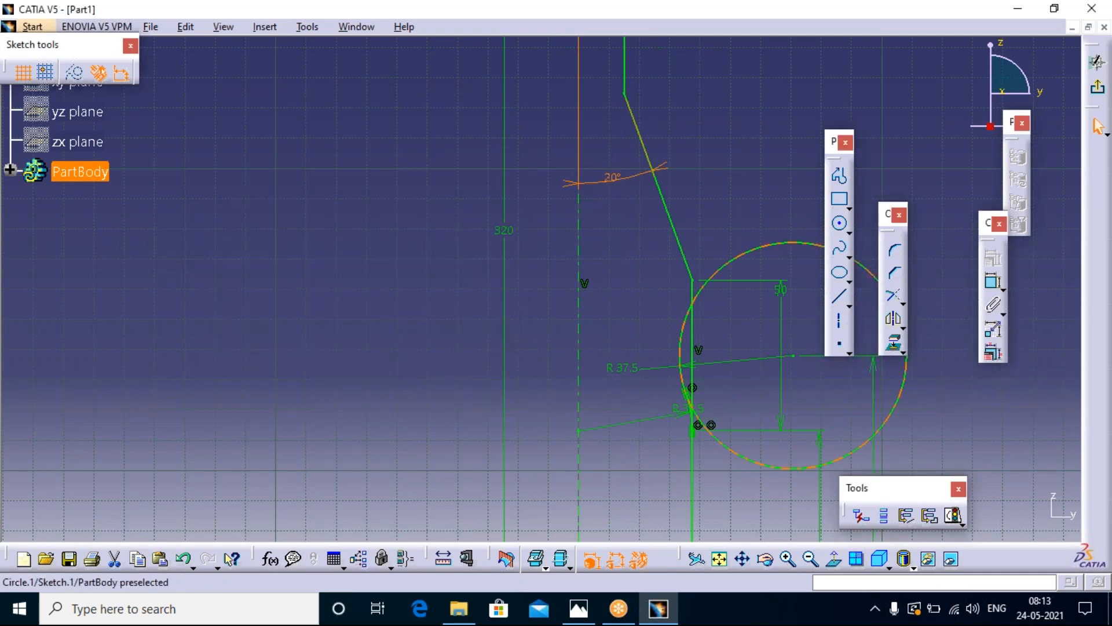
# - Check the shoulder angle on drawing 4.PNG and set the sloped line's angle to the axis to 10°
pyautogui.click(579, 609)
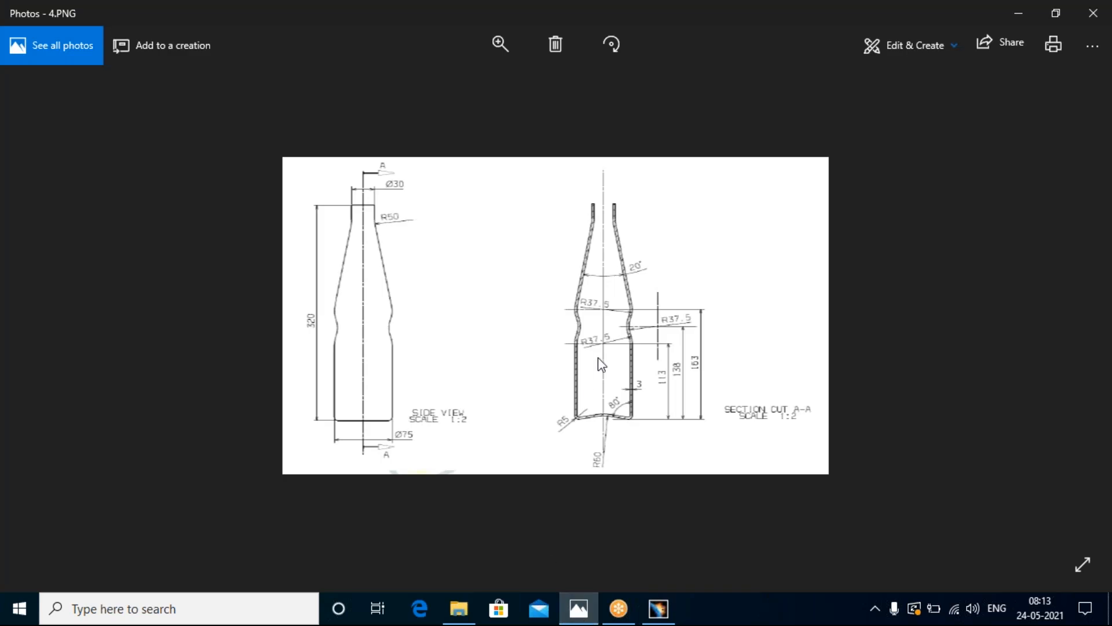
pyautogui.click(665, 614)
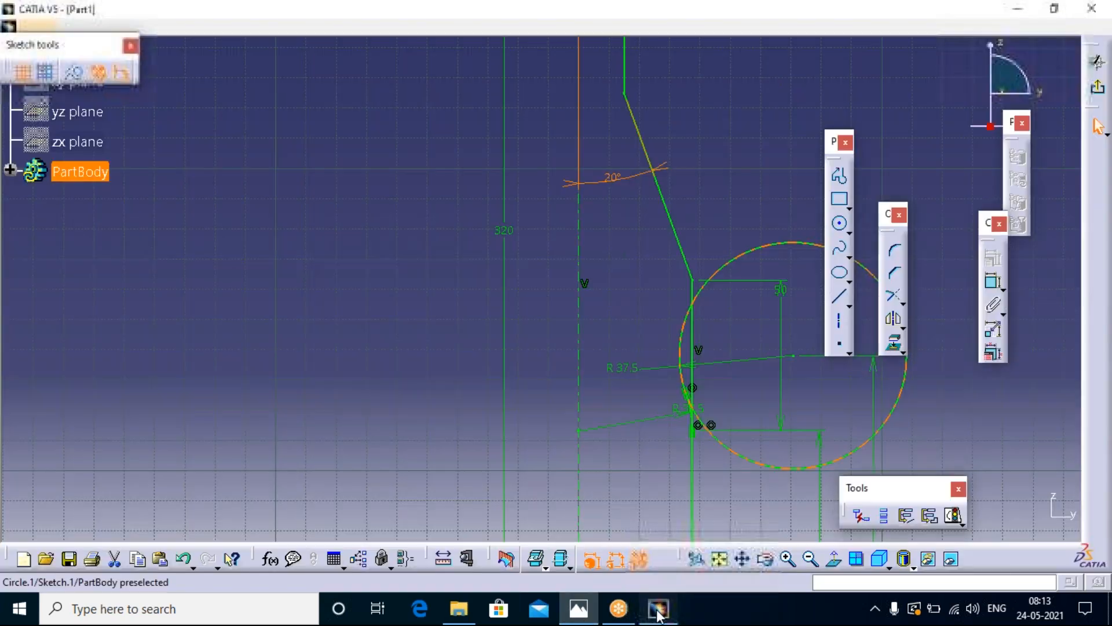
pyautogui.doubleClick(609, 180)
pyautogui.write('10deg')
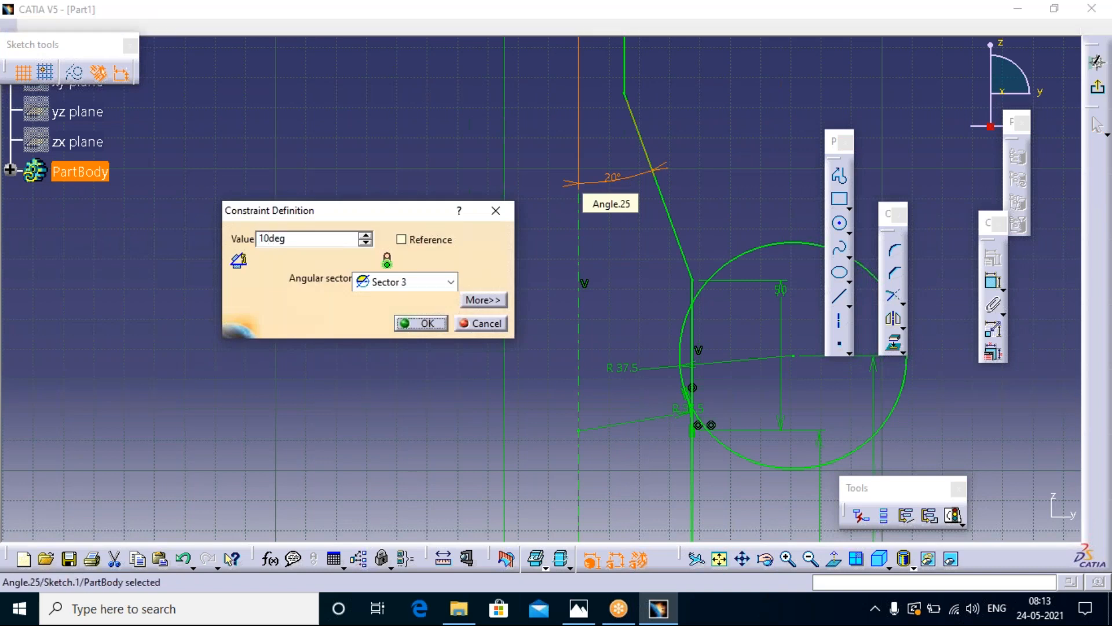
pyautogui.press('Return')
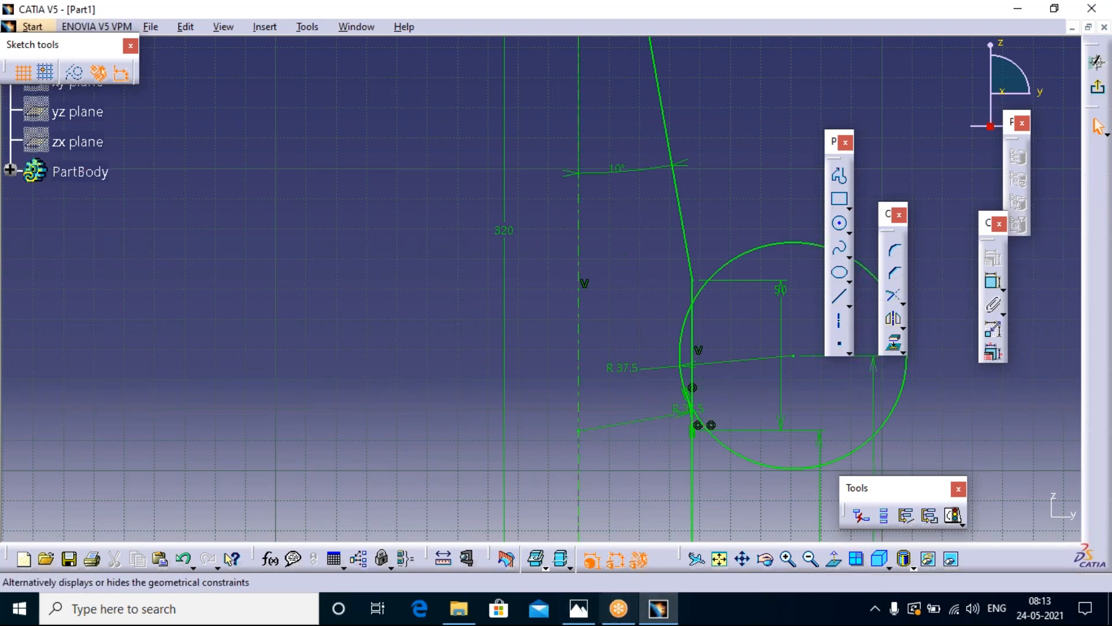
# - Create a corner of about 256 mm radius between the vertical neck line and the sloped line, trimming all elements, and consult drawing 4.PNG
pyautogui.moveTo(626, 196)
pyautogui.mouseDown(button='middle')
pyautogui.moveTo(611, 368)
pyautogui.moveTo(539, 438)
pyautogui.mouseUp(button='middle')
pyautogui.moveTo(686, 429); pyautogui.dragTo(613, 366, button='middle')
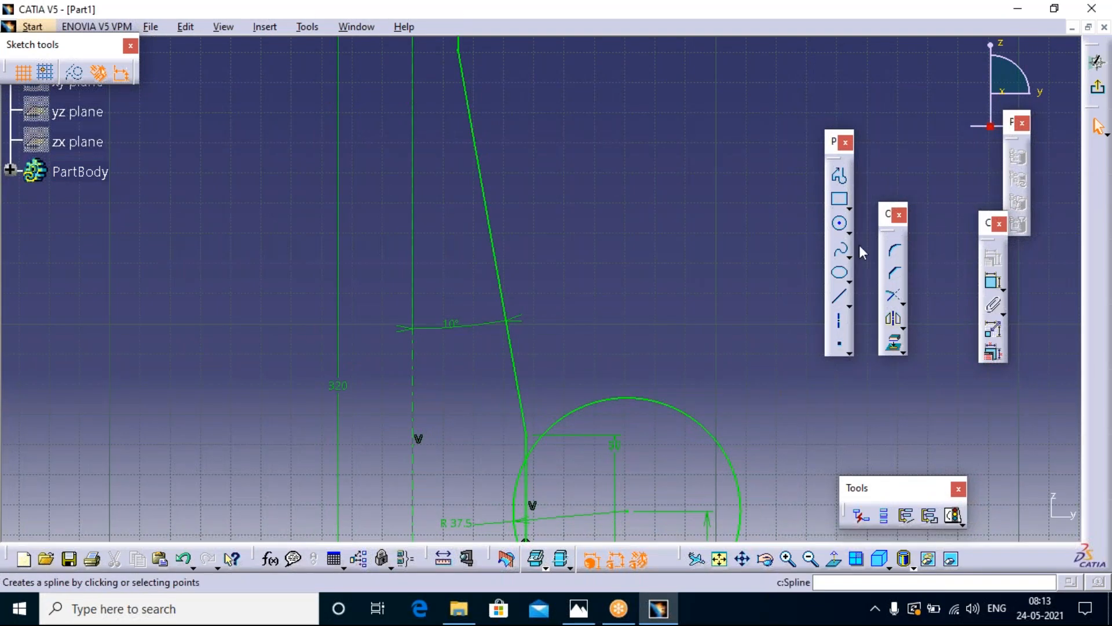
pyautogui.click(895, 250)
pyautogui.click(152, 73)
pyautogui.moveTo(589, 276)
pyautogui.mouseDown(button='middle')
pyautogui.moveTo(649, 407)
pyautogui.moveTo(585, 394)
pyautogui.mouseUp(button='middle')
pyautogui.click(454, 139)
pyautogui.click(464, 227)
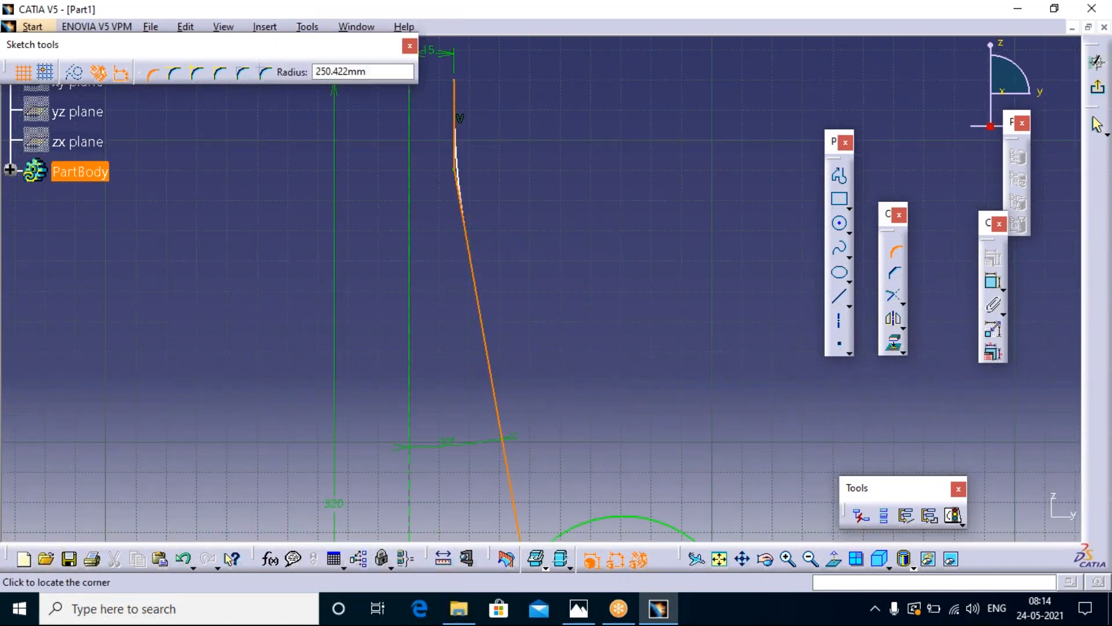
pyautogui.press('Tab')
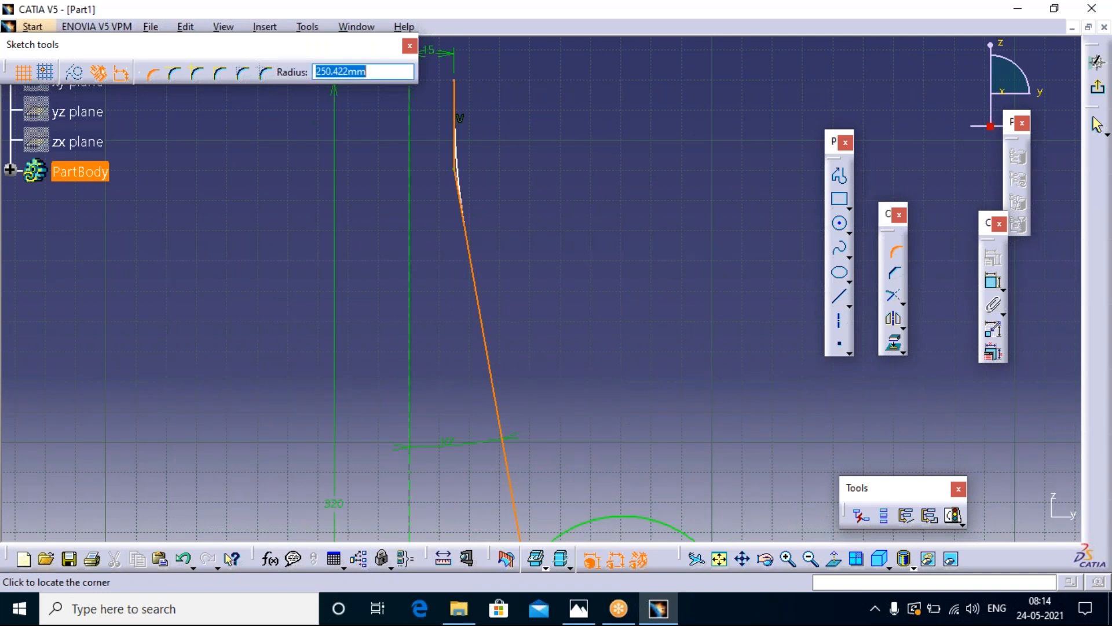
pyautogui.hotkey('alt', 'Tab')
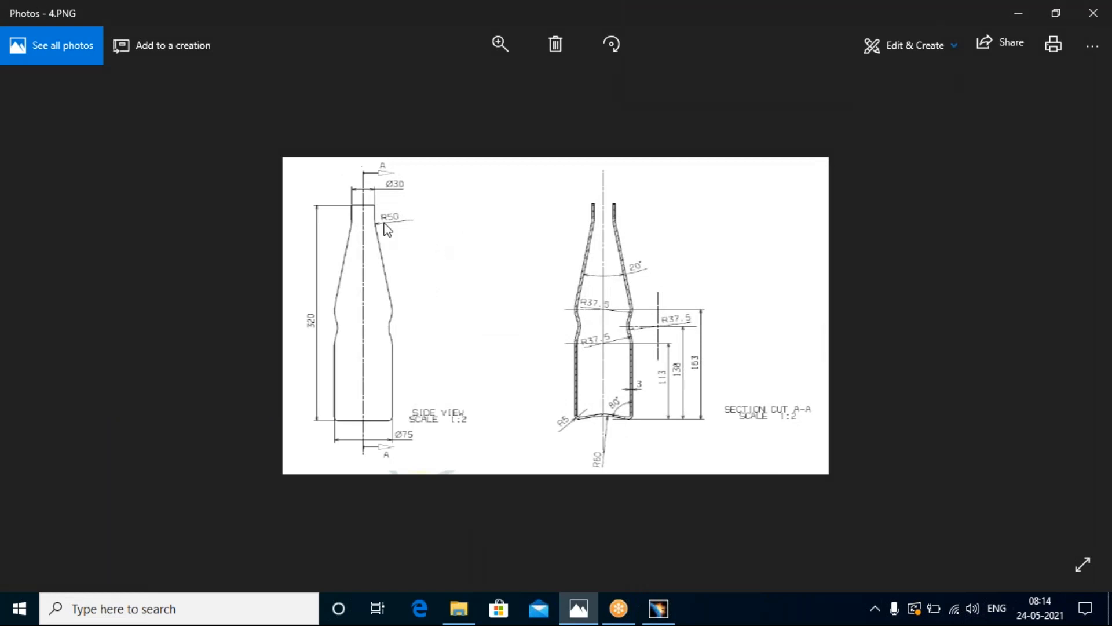
pyautogui.click(628, 18)
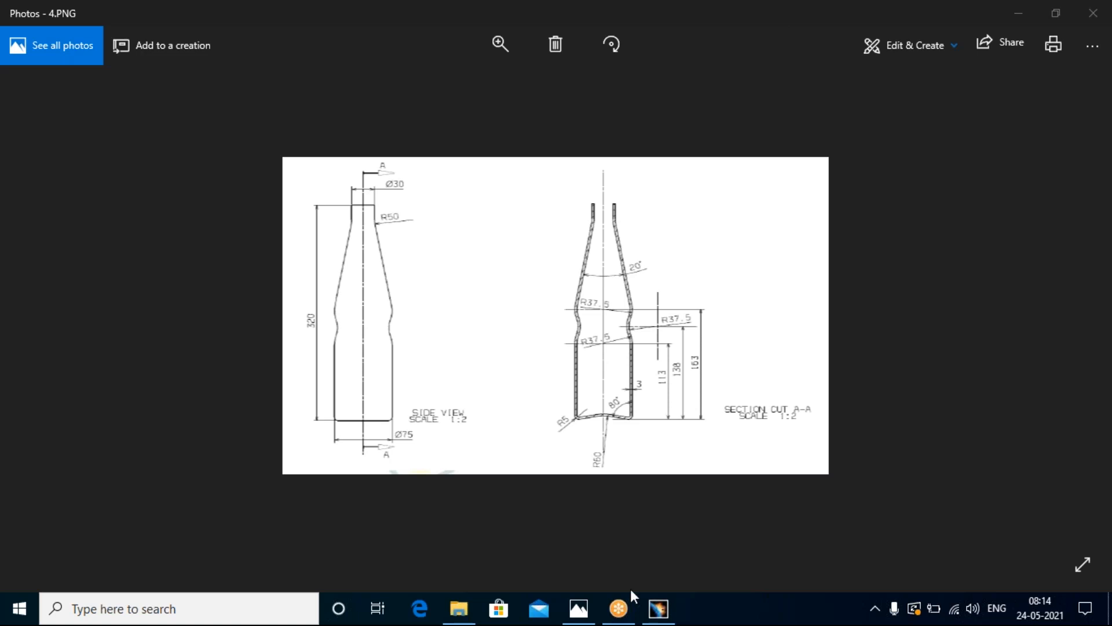
pyautogui.click(658, 608)
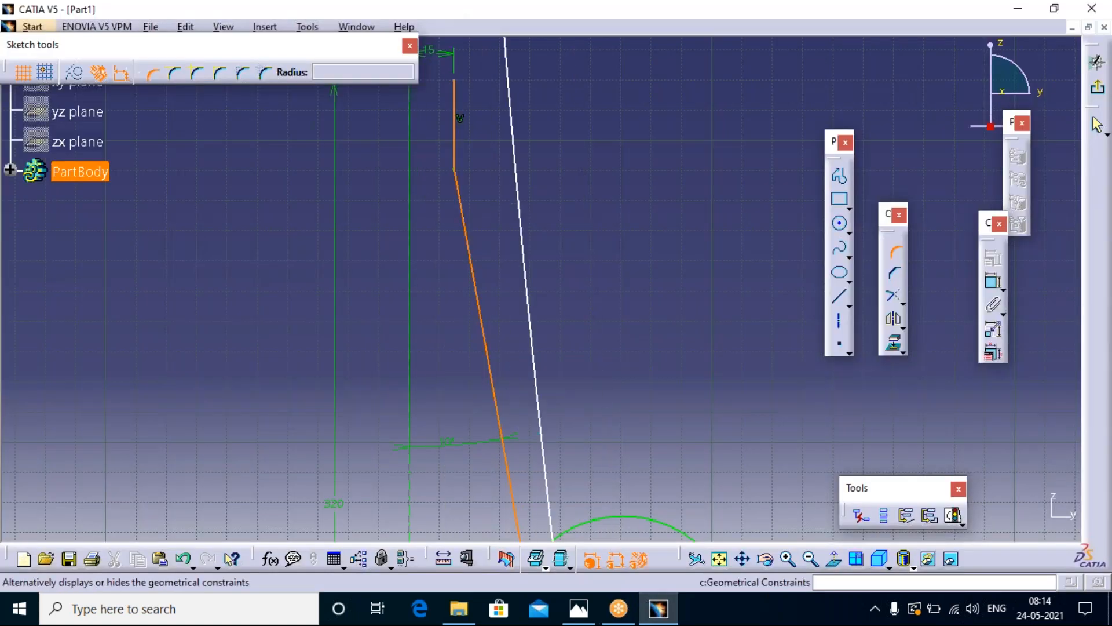
pyautogui.click(466, 180)
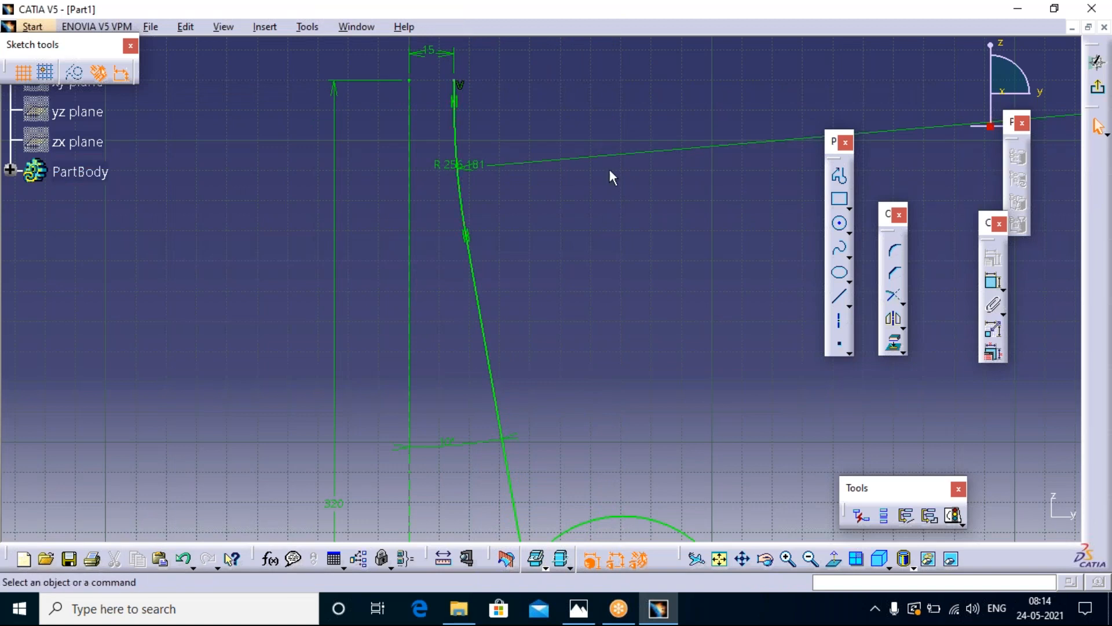
# - Set the radius of the corner between the neck line and the sloped line to 50 mm
pyautogui.doubleClick(451, 167)
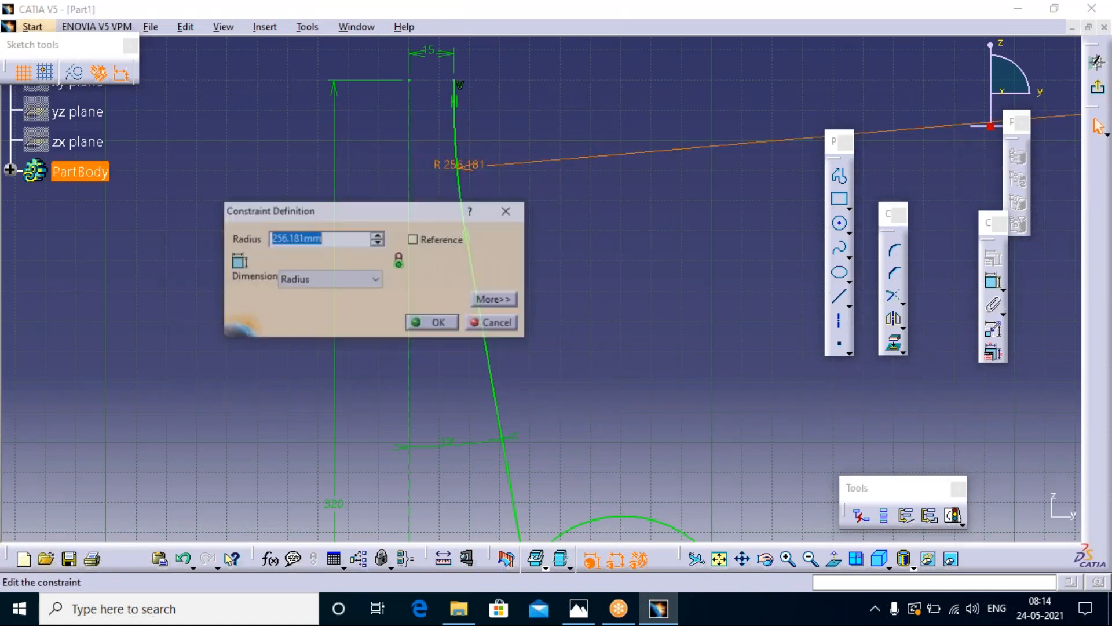
pyautogui.write('50')
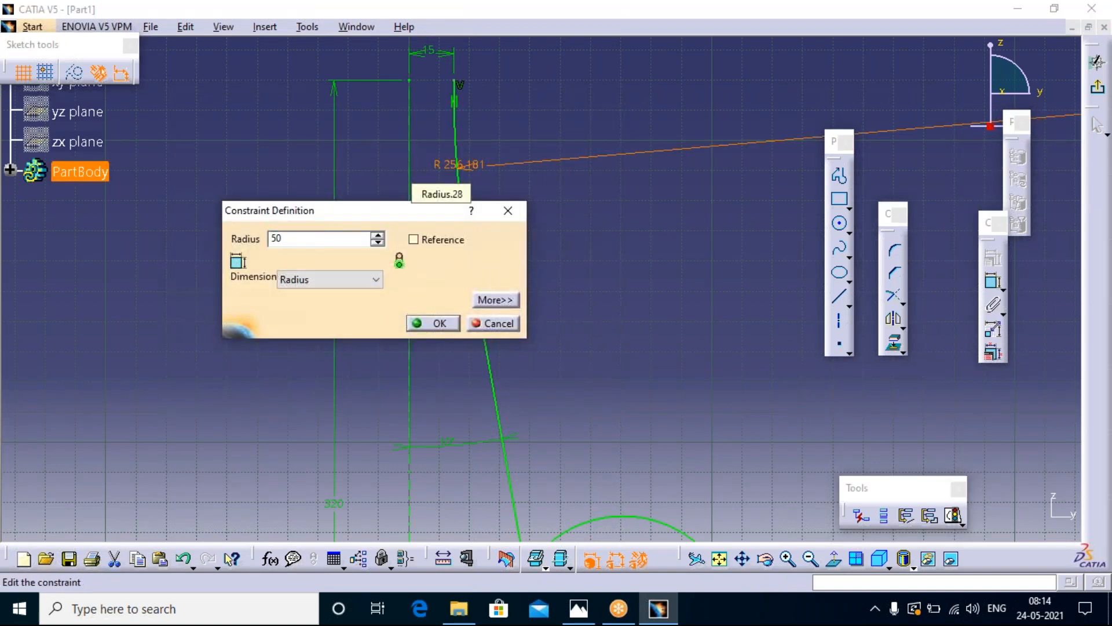
pyautogui.press('Return')
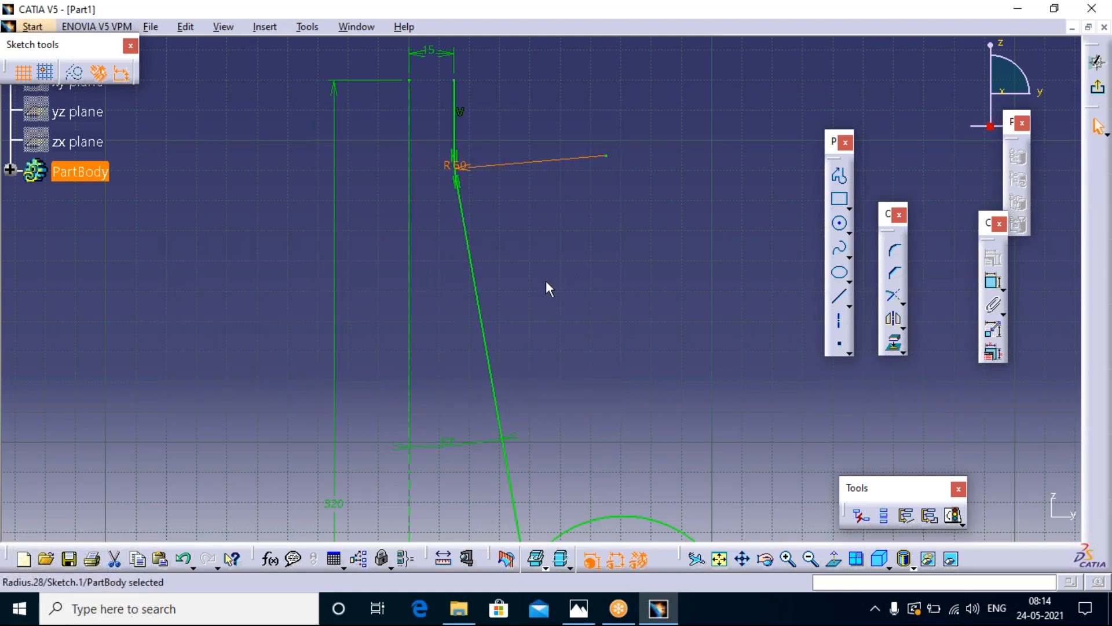
# - Create a corner of about 133 mm radius between the circle and the lower end of the sloped line, trimming both elements
pyautogui.moveTo(560, 331); pyautogui.dragTo(555, 91, button='middle')
pyautogui.click(896, 250)
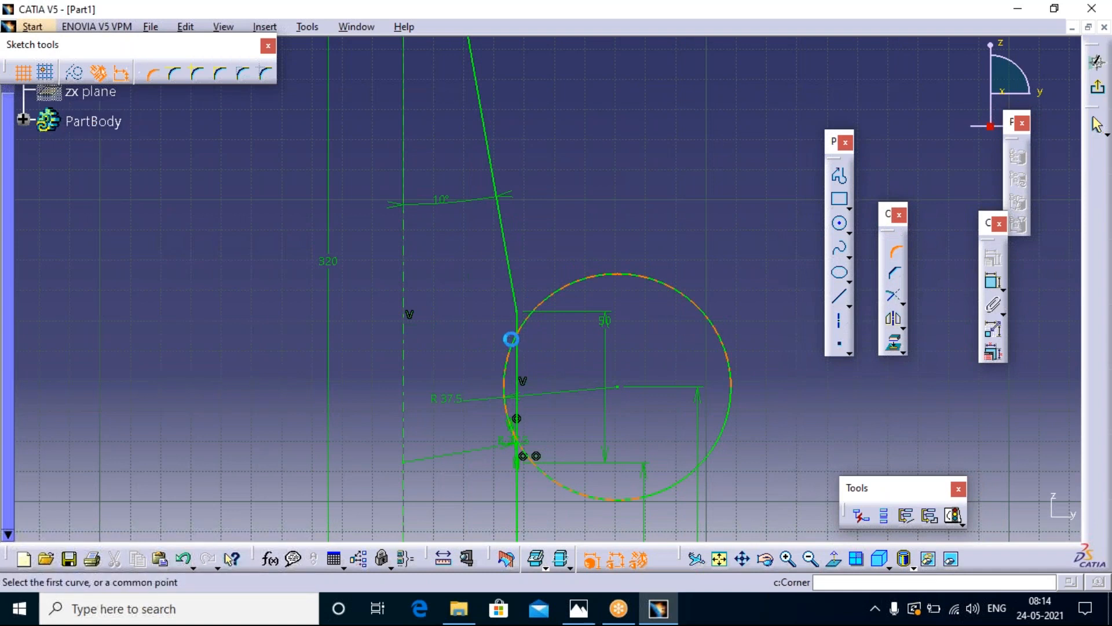
pyautogui.click(517, 336)
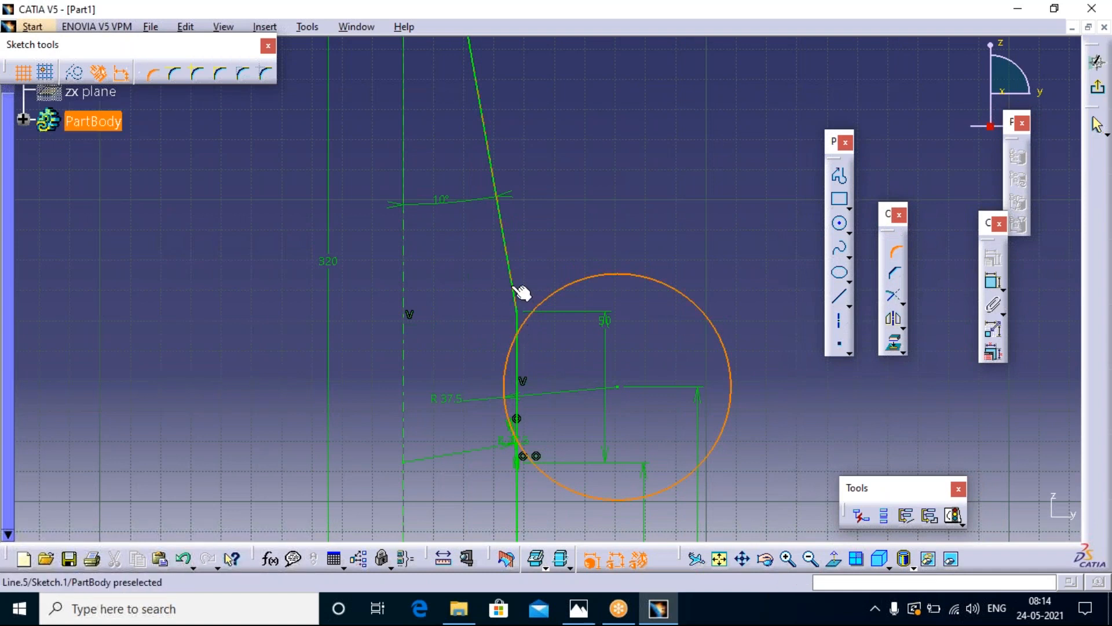
pyautogui.click(517, 289)
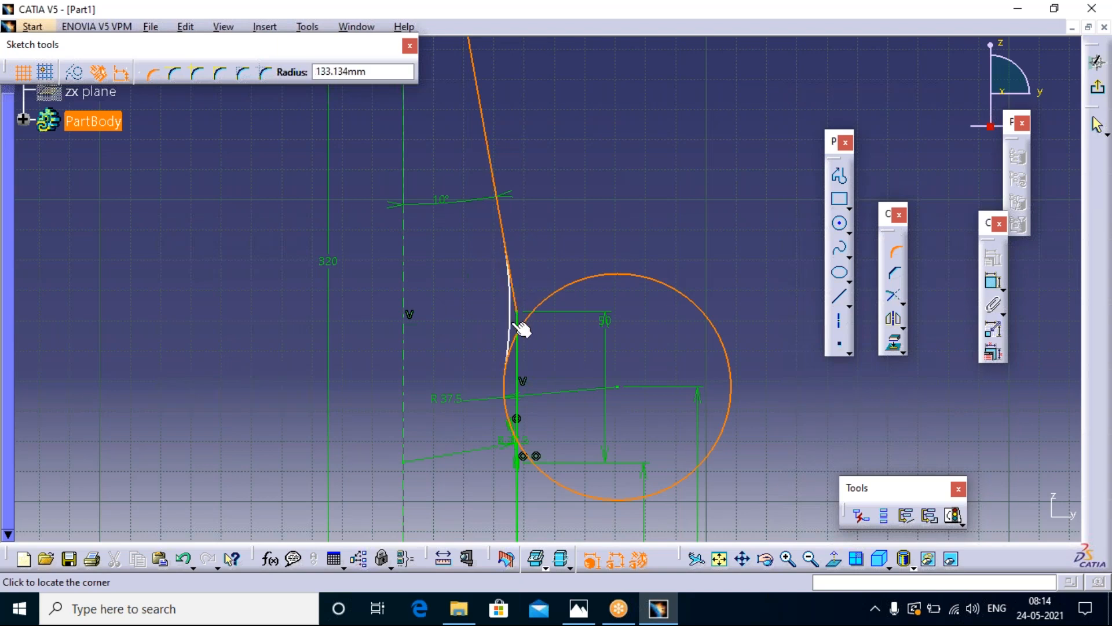
pyautogui.click(520, 328)
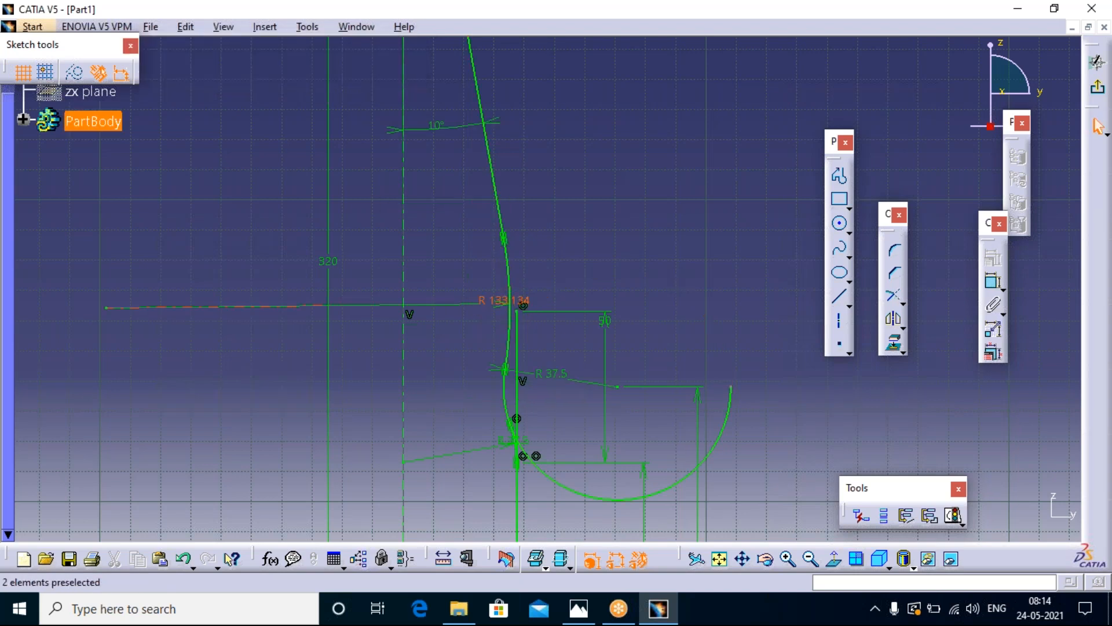
# - Set the radius of the corner between the circle and the sloped line to 37.5 mm
pyautogui.doubleClick(499, 302)
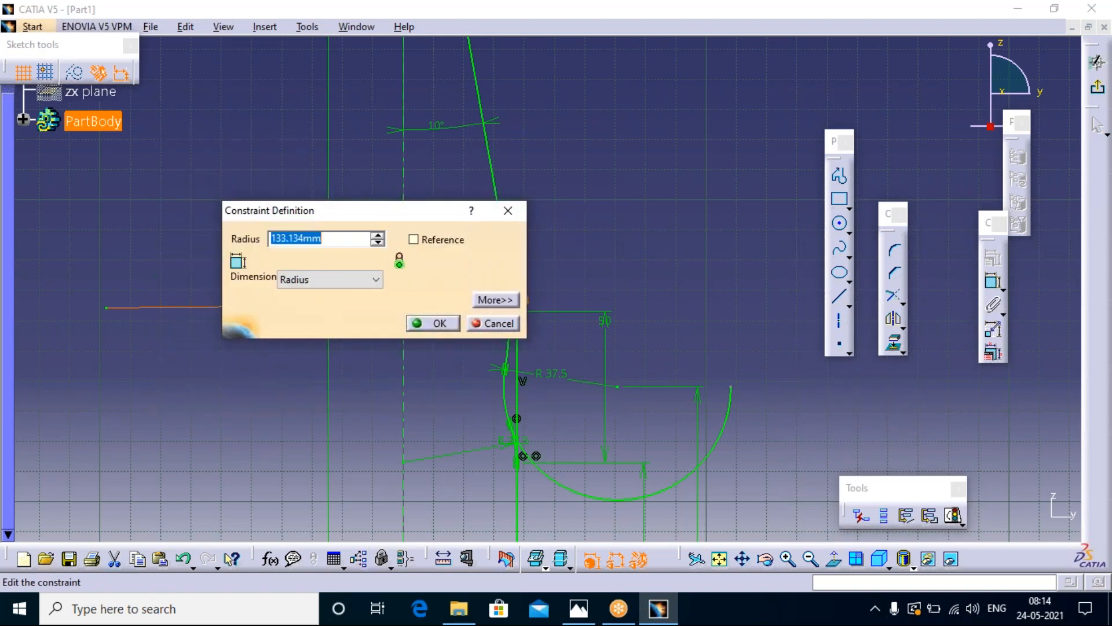
pyautogui.write('37')
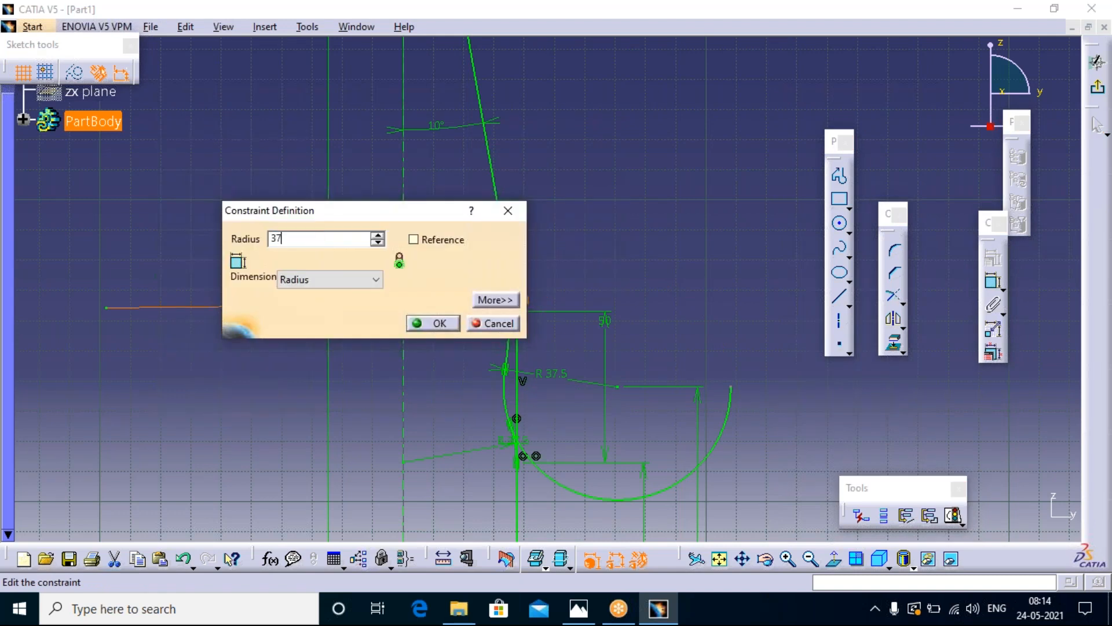
pyautogui.write('.5')
pyautogui.click(410, 318)
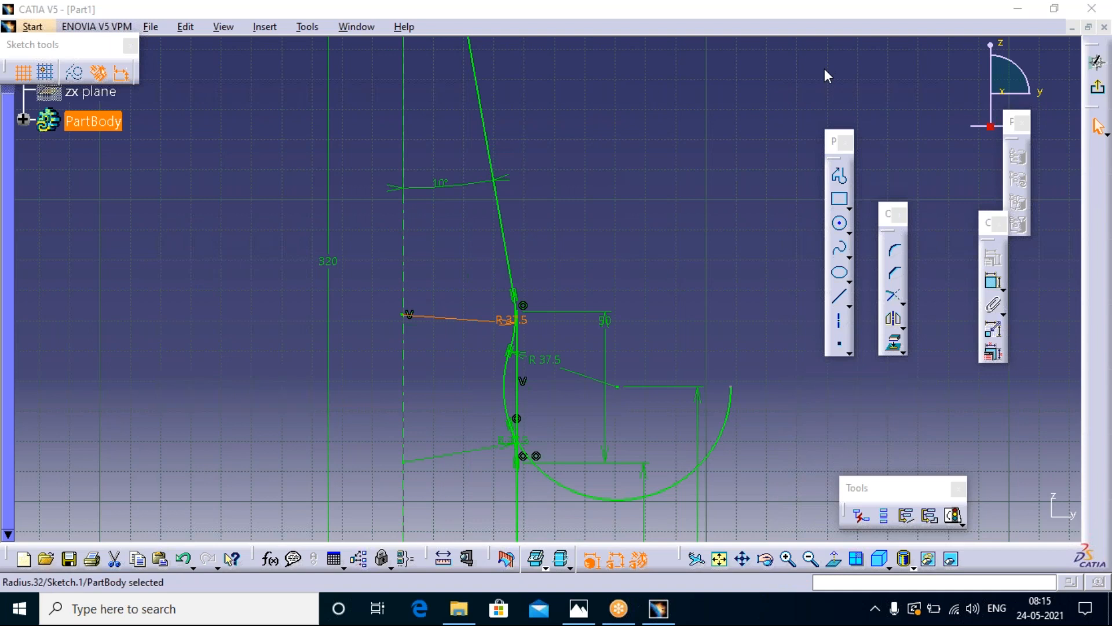
# - Consult drawing 4.PNG for the waist heights and radii, and return to the CATIA sketch
pyautogui.moveTo(648, 618)
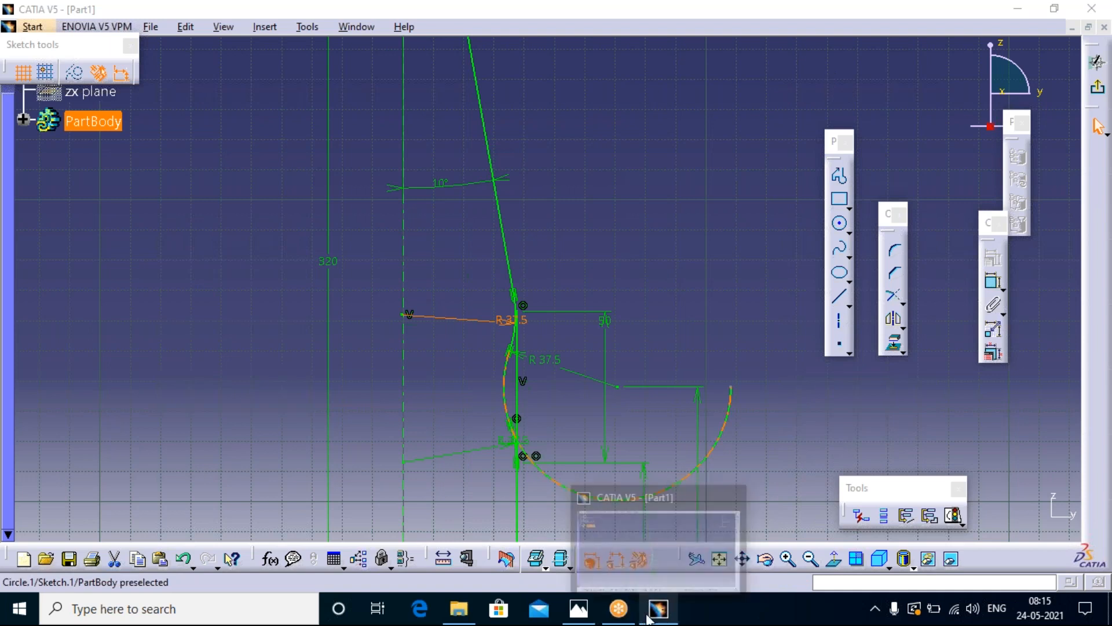
pyautogui.click(579, 617)
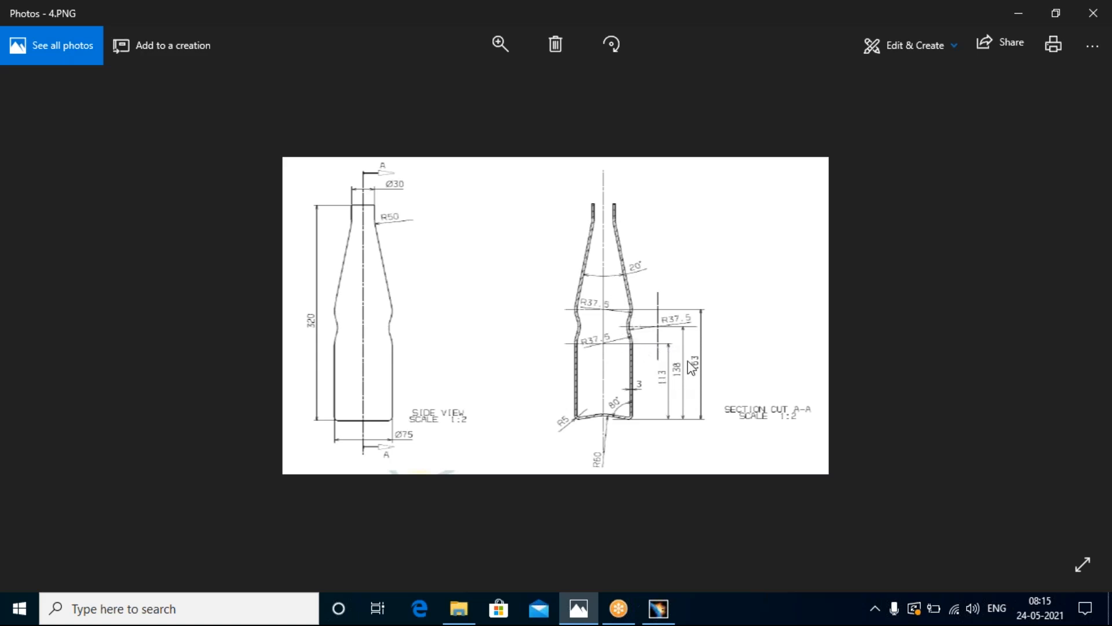
pyautogui.click(658, 609)
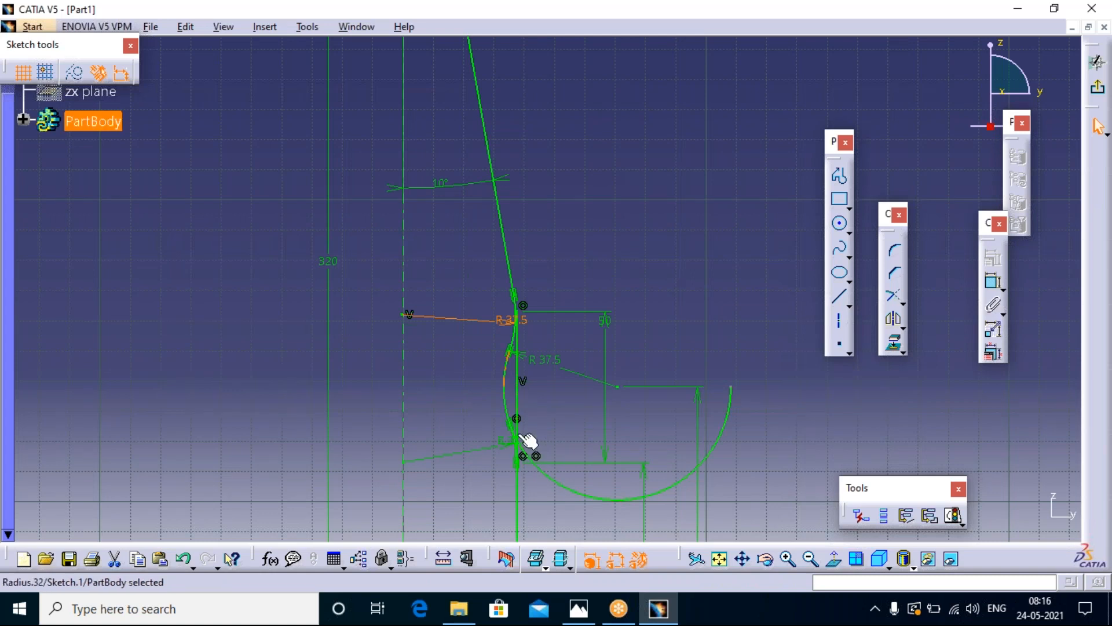
pyautogui.click(519, 450)
pyautogui.click(823, 16)
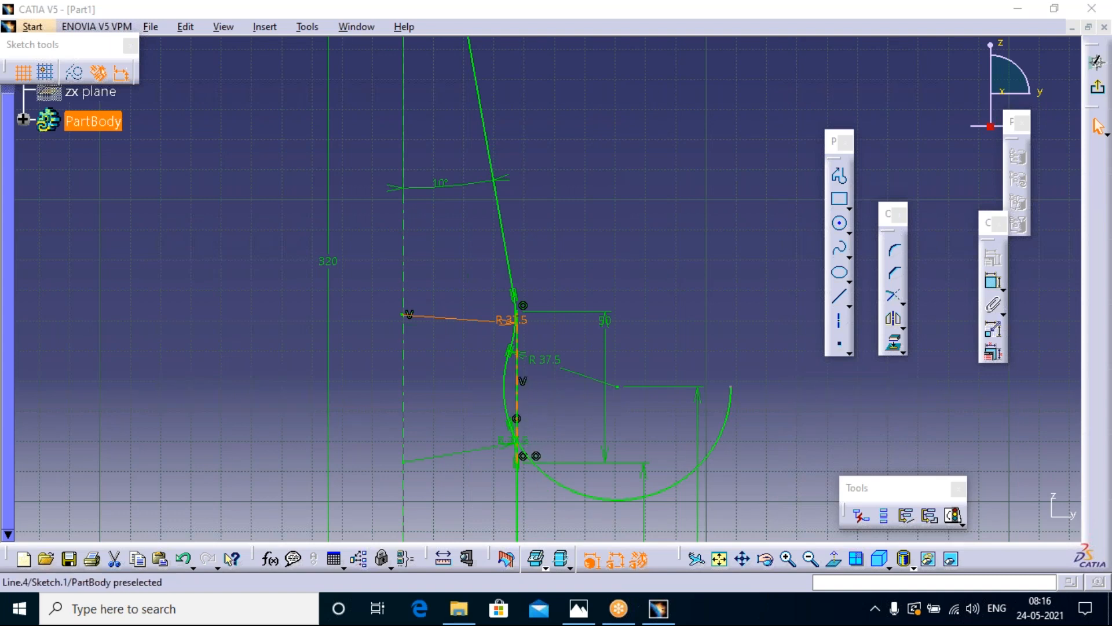
# - Try to delete the short vertical line across the waist arc, and undo the deletion
pyautogui.click(521, 385)
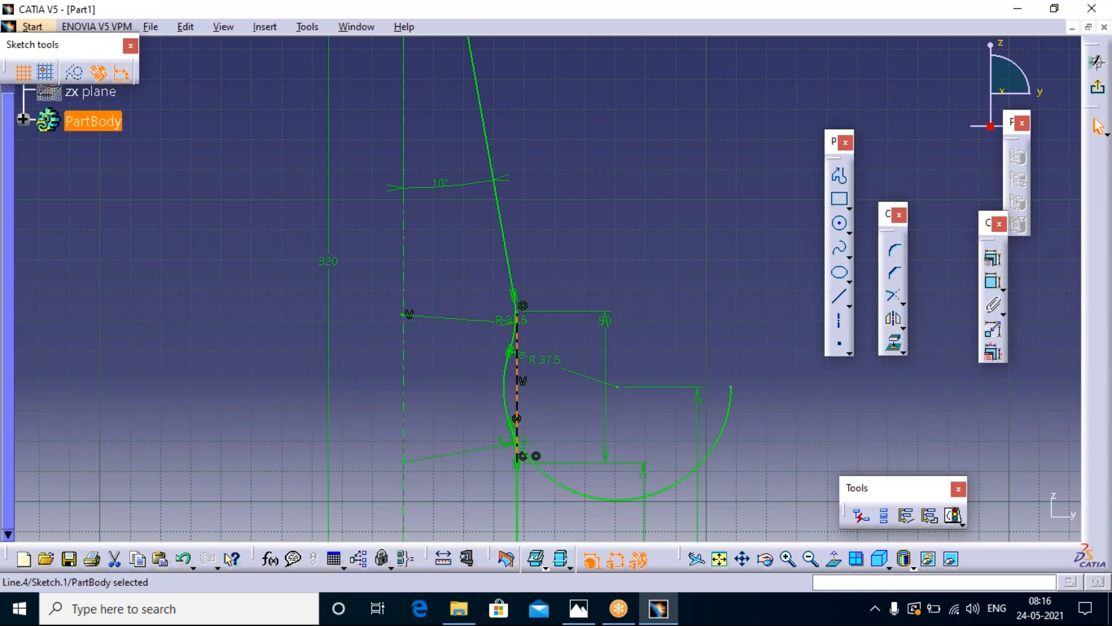
pyautogui.press('Delete')
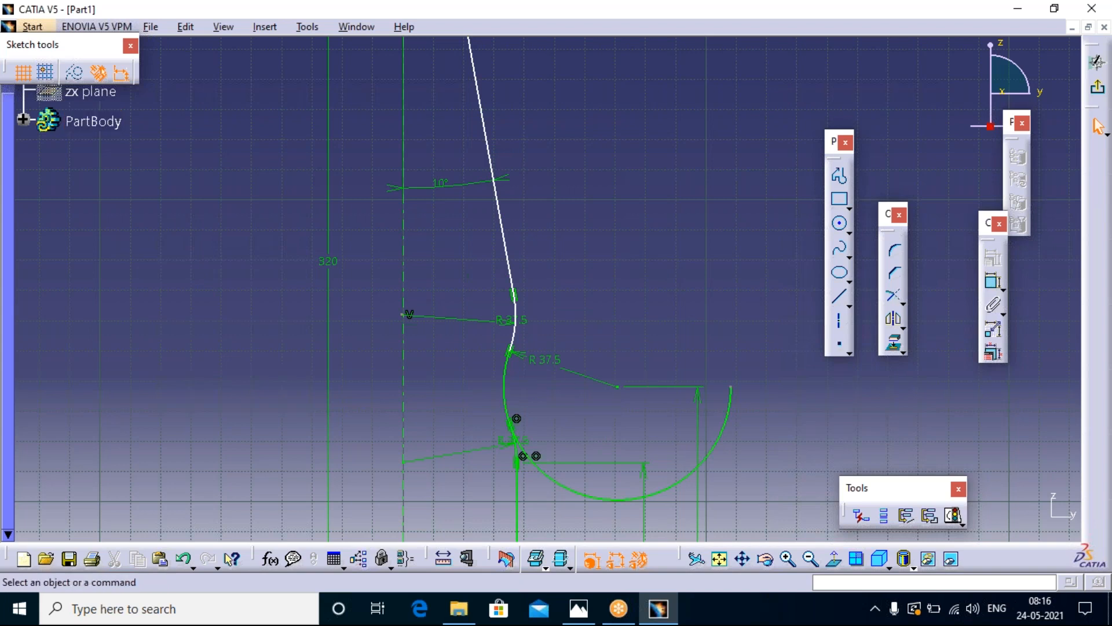
pyautogui.hotkey('ctrl', 'z')
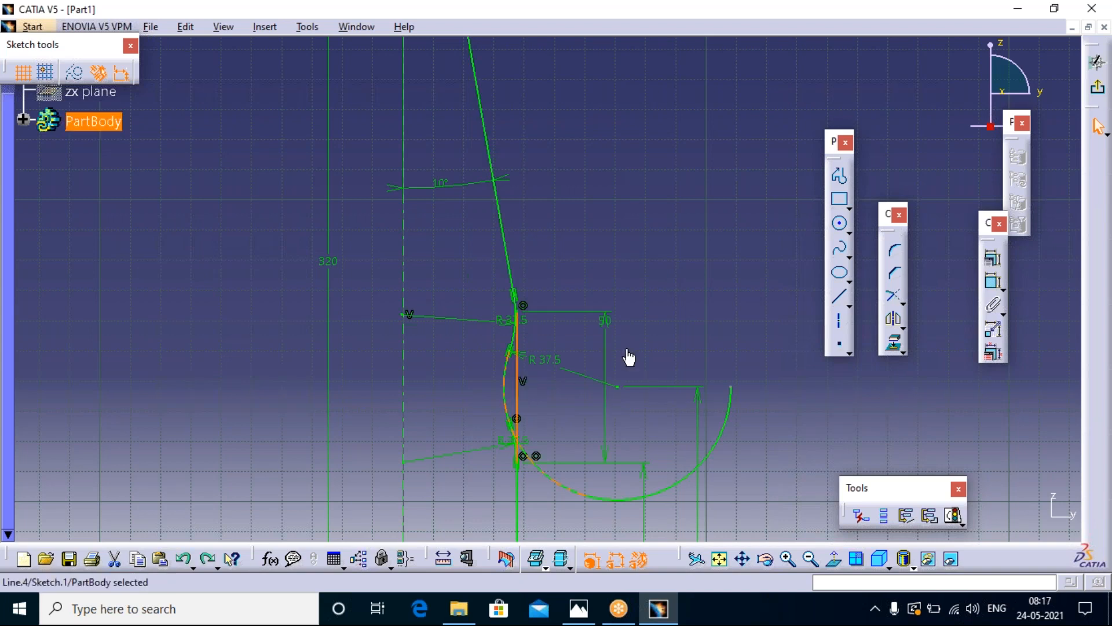
# - Delete the coincidence constraint between the sloped line and the upper end of the short vertical line
pyautogui.click(648, 320)
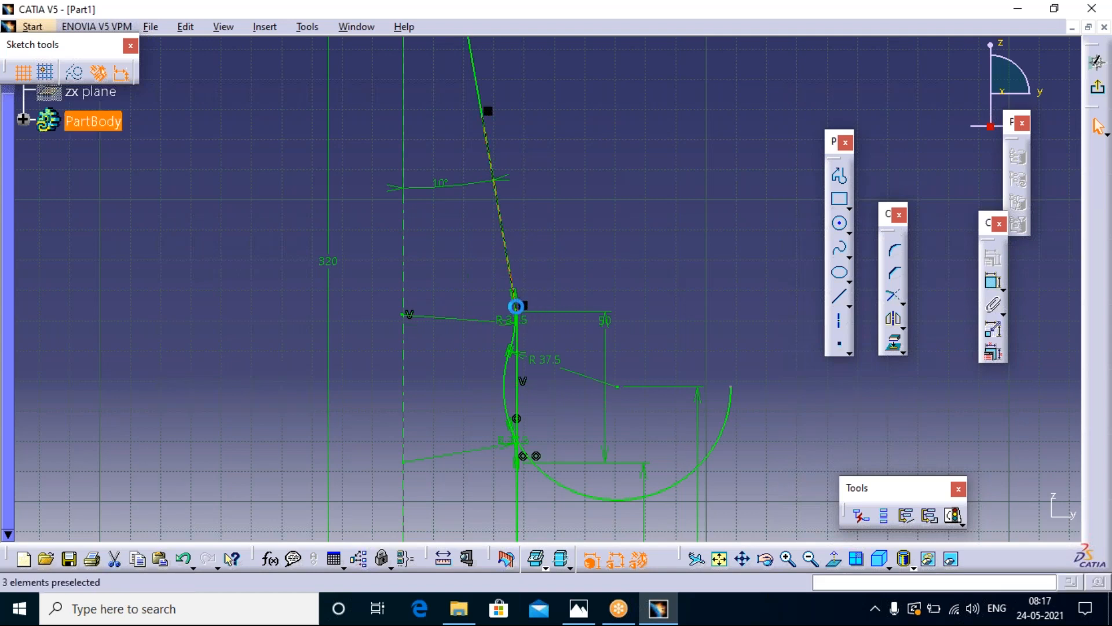
pyautogui.click(522, 330)
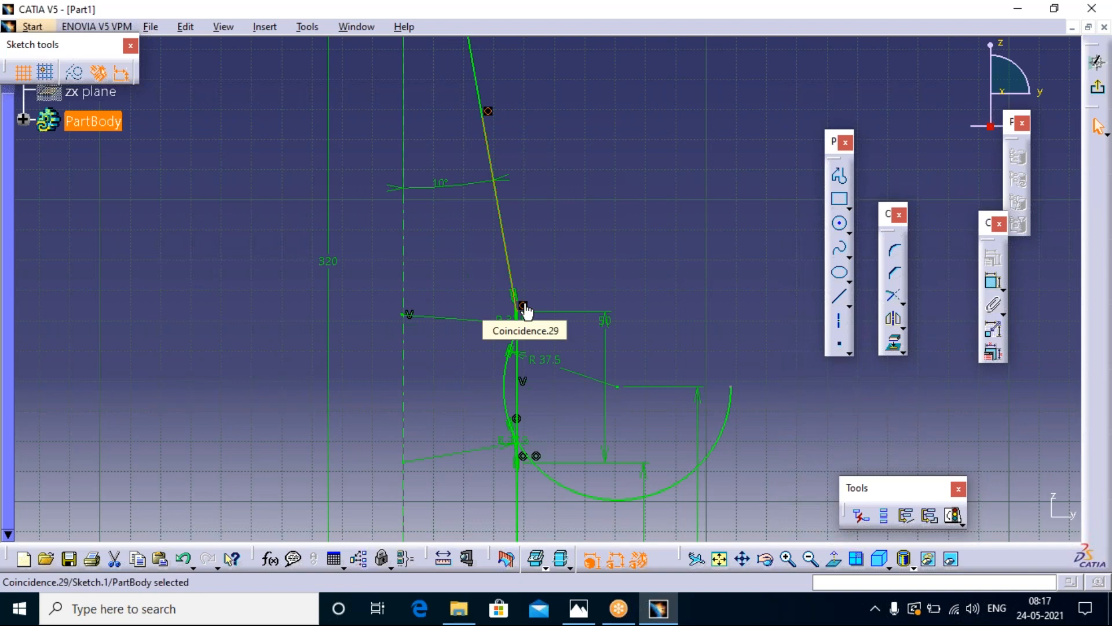
pyautogui.press('Delete')
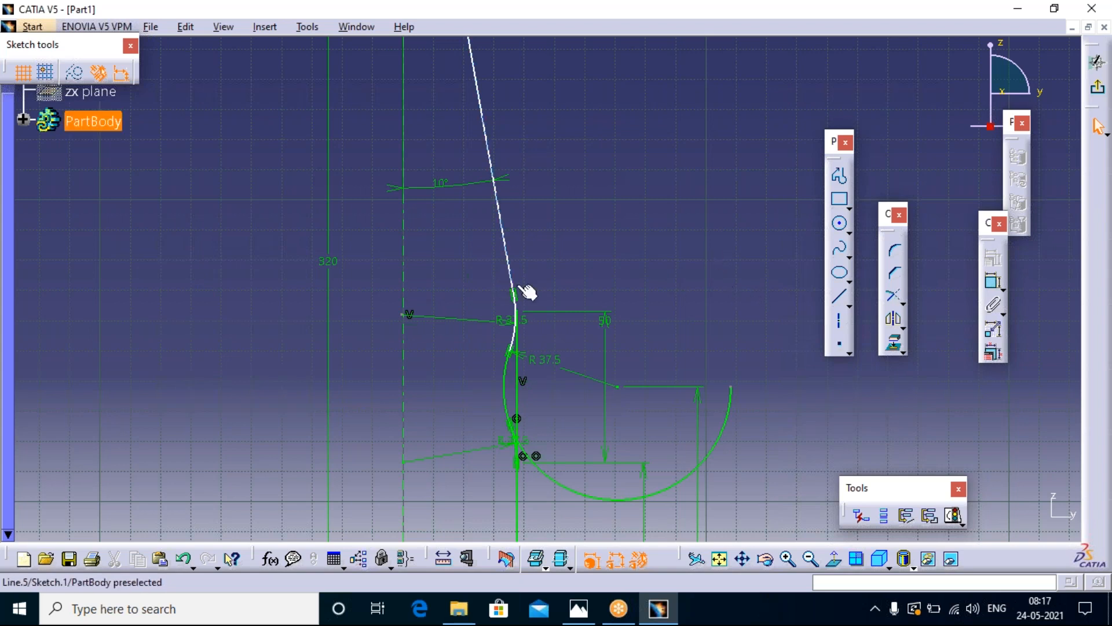
pyautogui.click(994, 284)
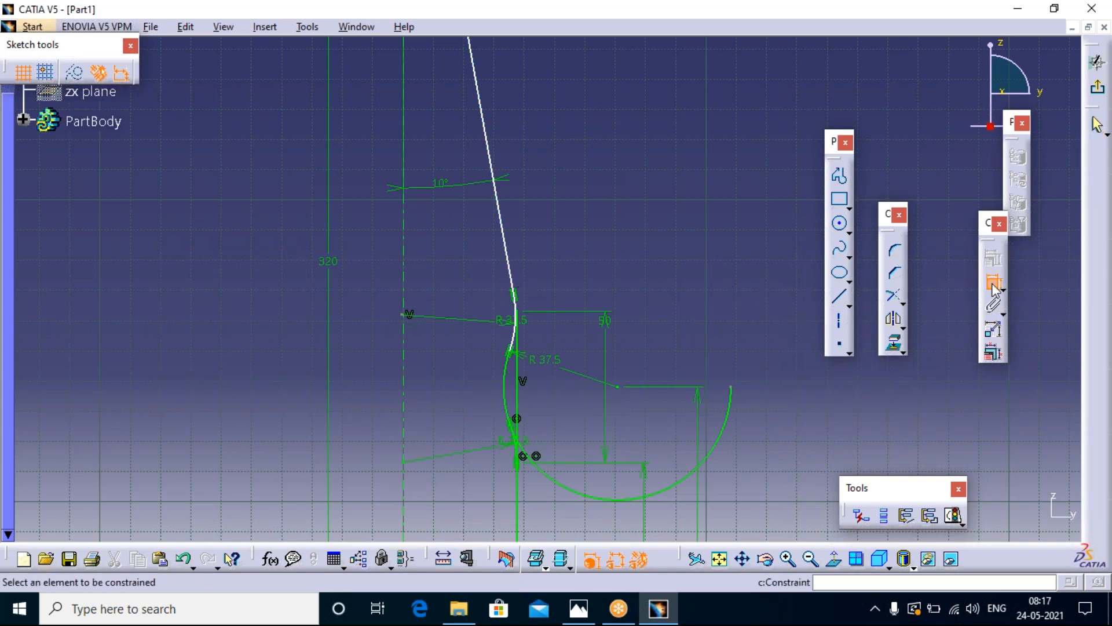
pyautogui.click(514, 304)
pyautogui.click(512, 270)
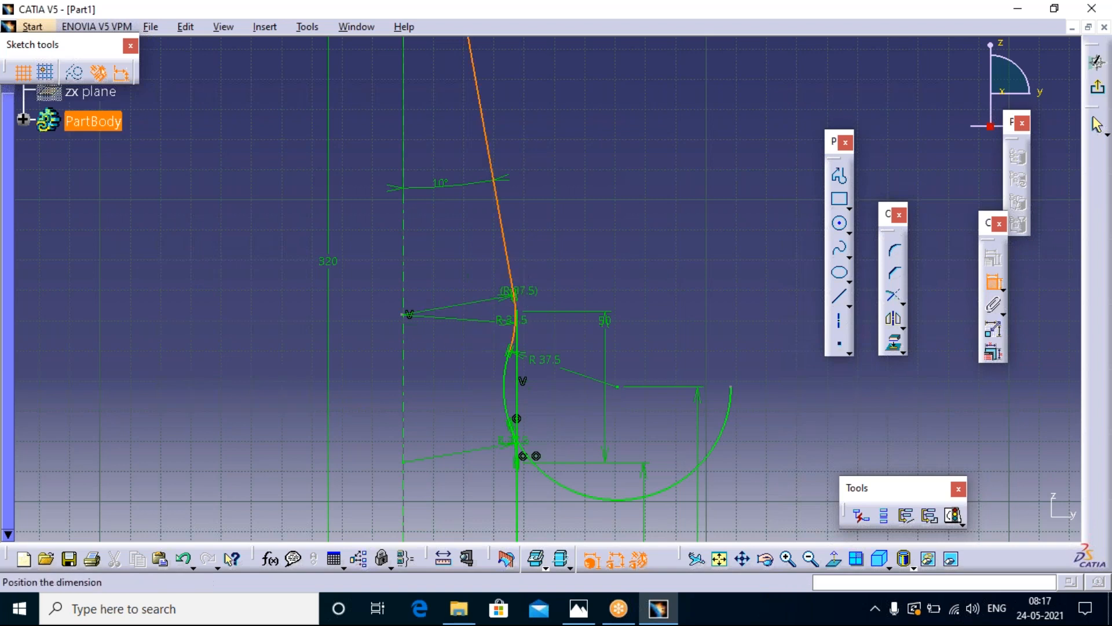
pyautogui.rightClick(593, 284)
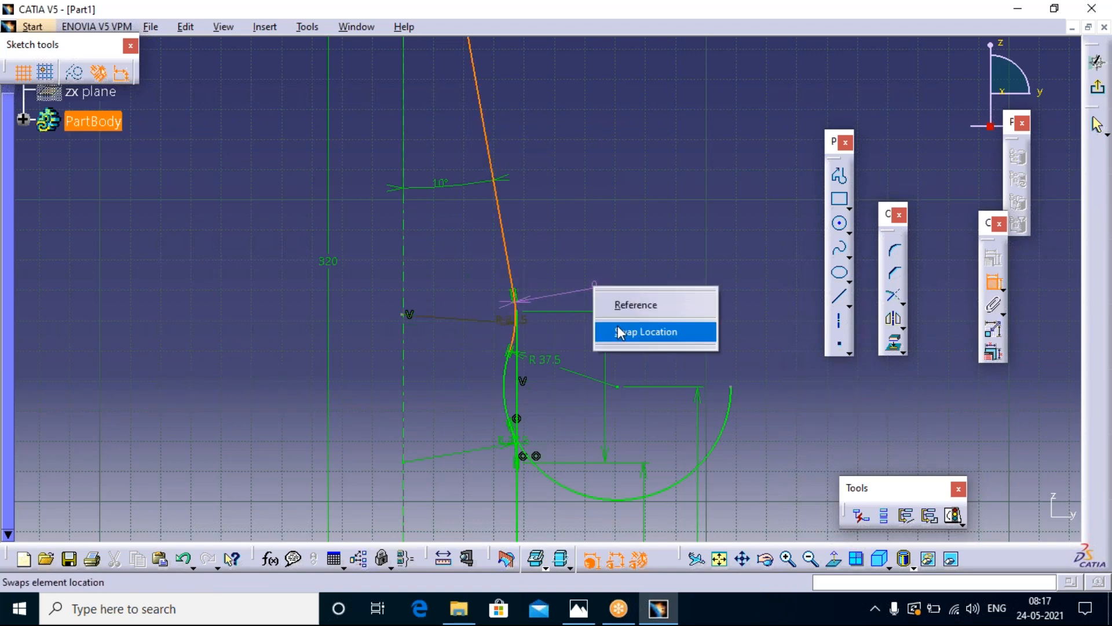
pyautogui.click(741, 282)
pyautogui.click(698, 288)
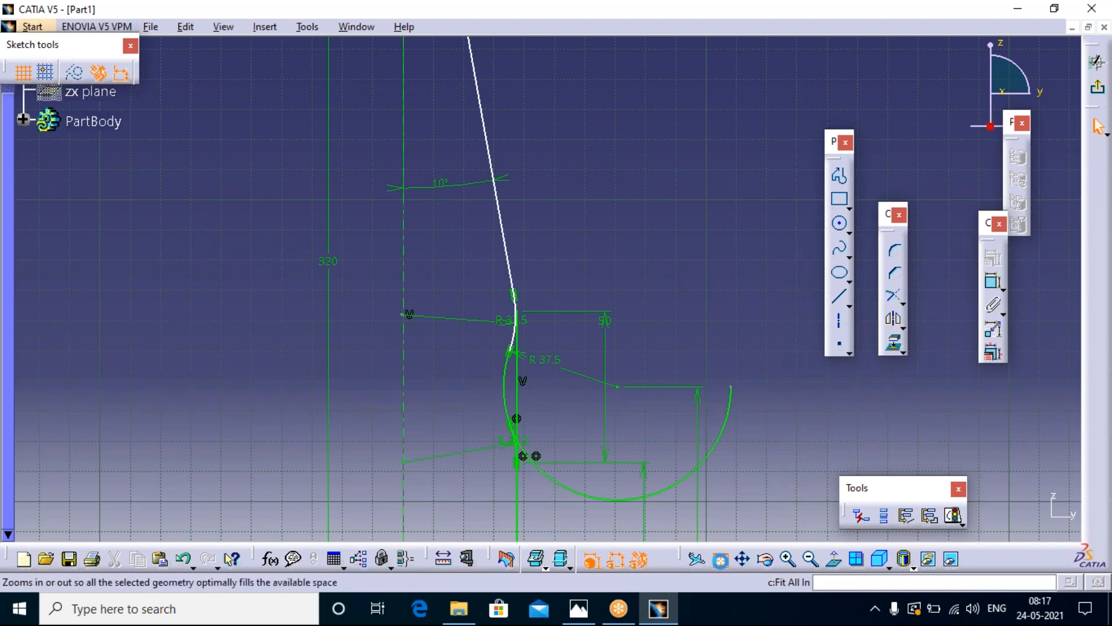
# - Try moving the sloped line to test its remaining freedom, and undo the move
pyautogui.click(720, 558)
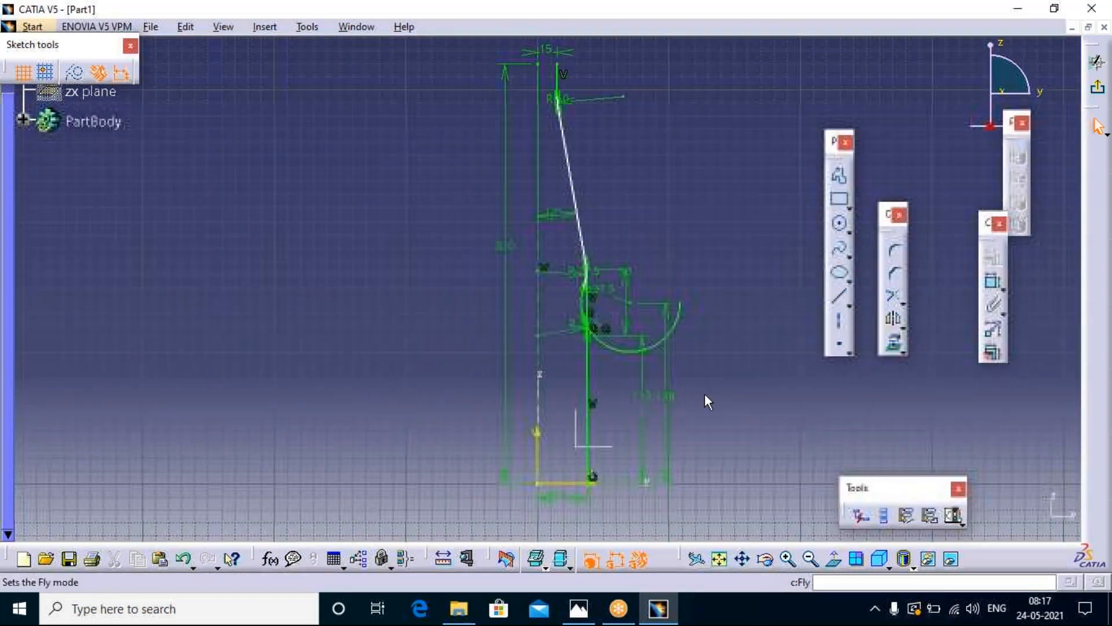
pyautogui.click(582, 200)
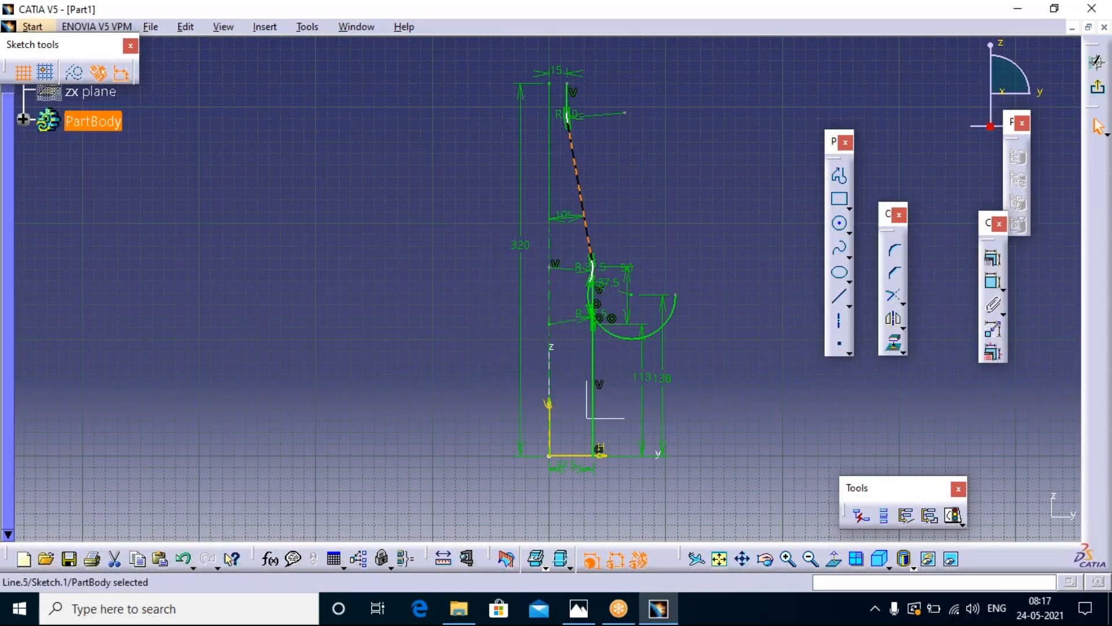
pyautogui.moveTo(585, 197); pyautogui.dragTo(603, 216)
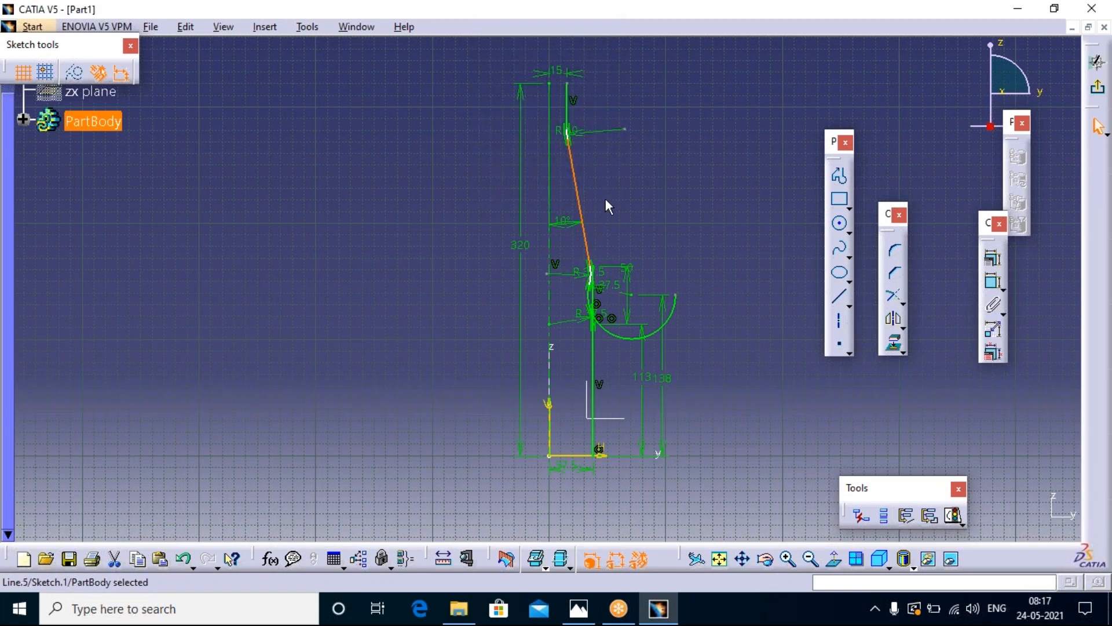
pyautogui.hotkey('ctrl', 'z')
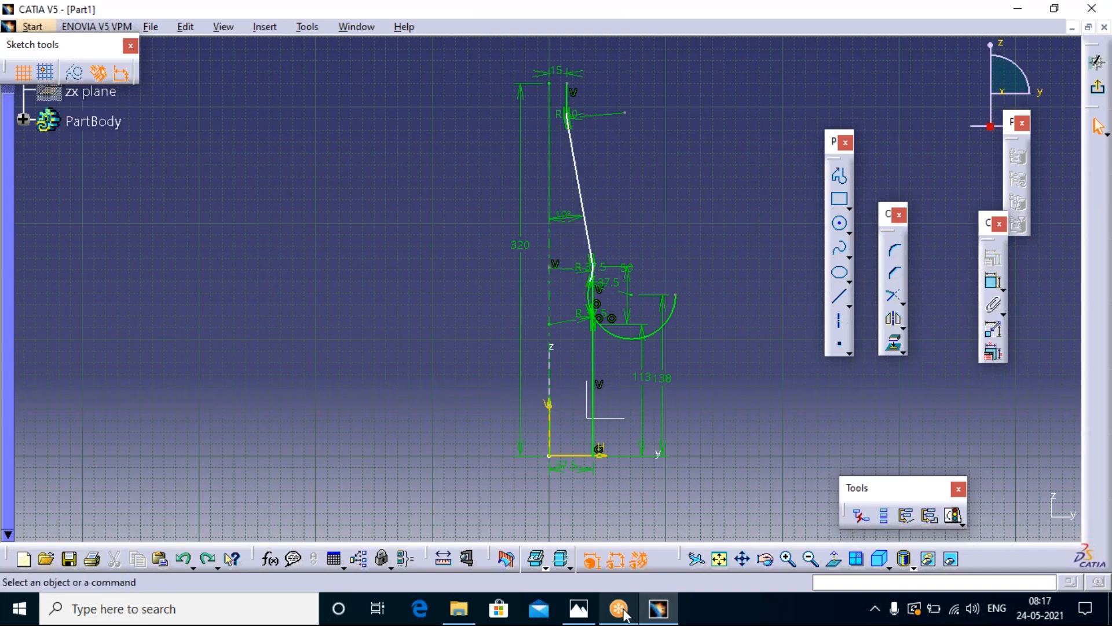
# - Consult drawing 4.PNG, and dimension the height of the sloped line's lower end above the horizontal axis
pyautogui.click(577, 610)
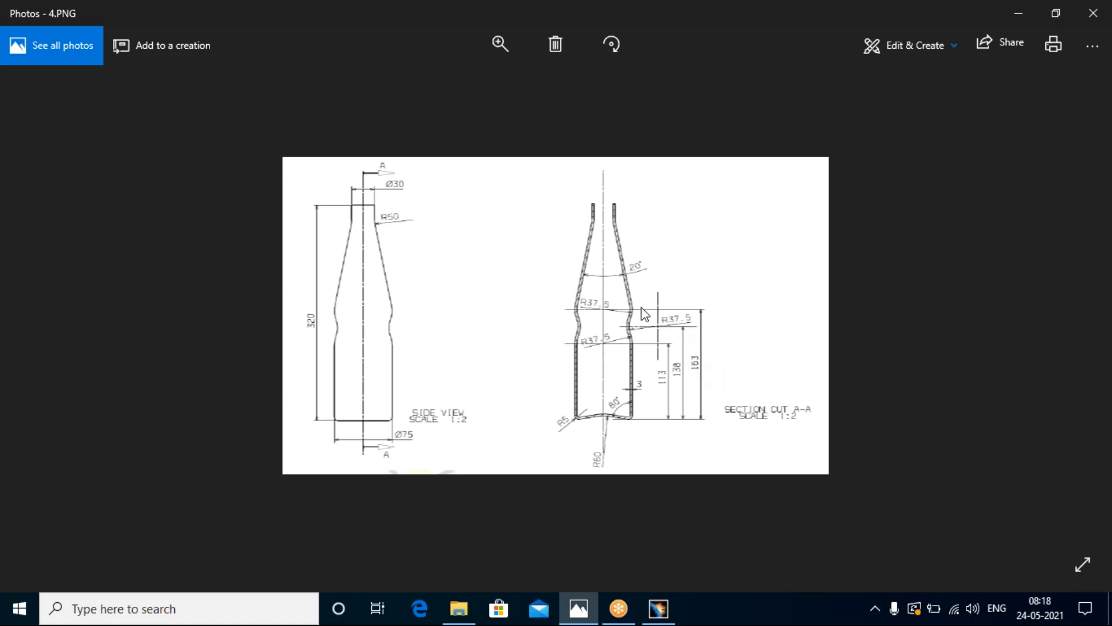
pyautogui.click(578, 609)
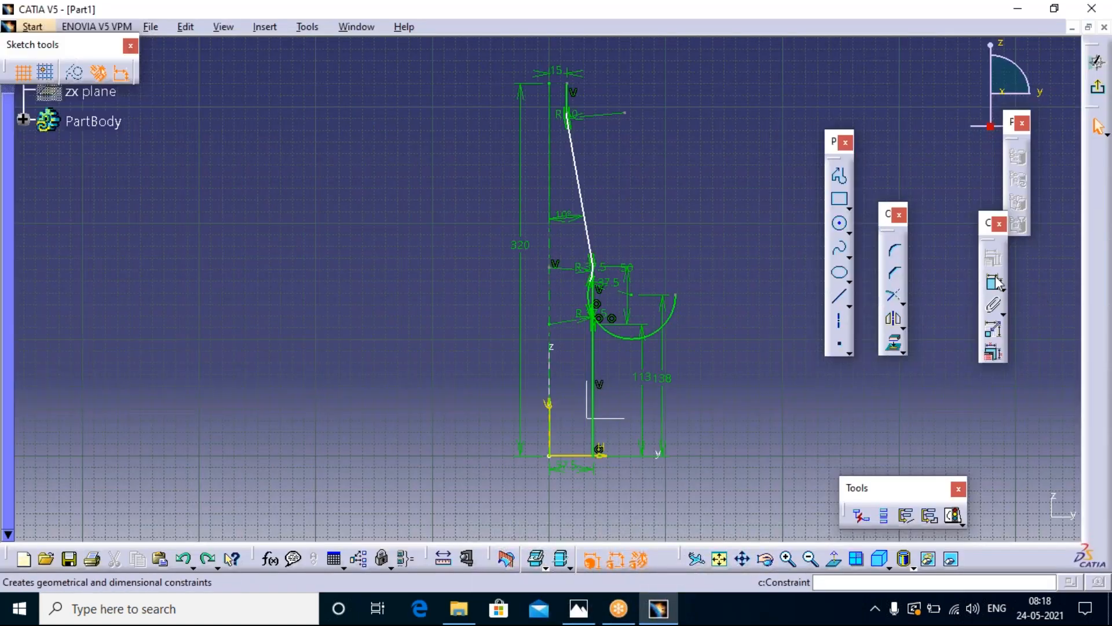
pyautogui.click(834, 176)
pyautogui.press('Escape')
pyautogui.click(993, 282)
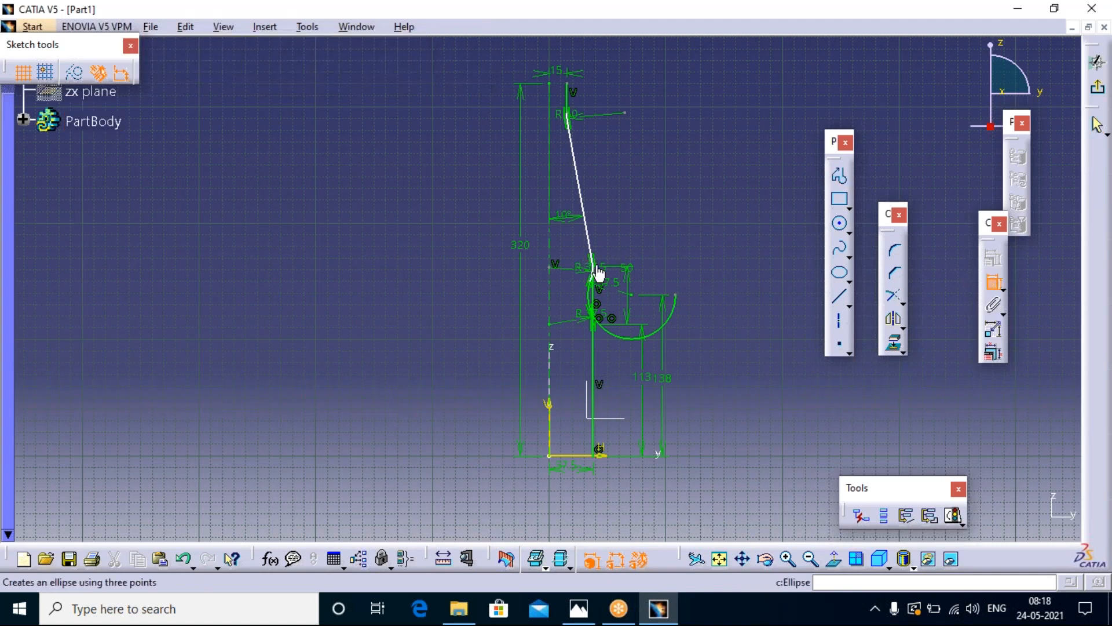
pyautogui.click(630, 338)
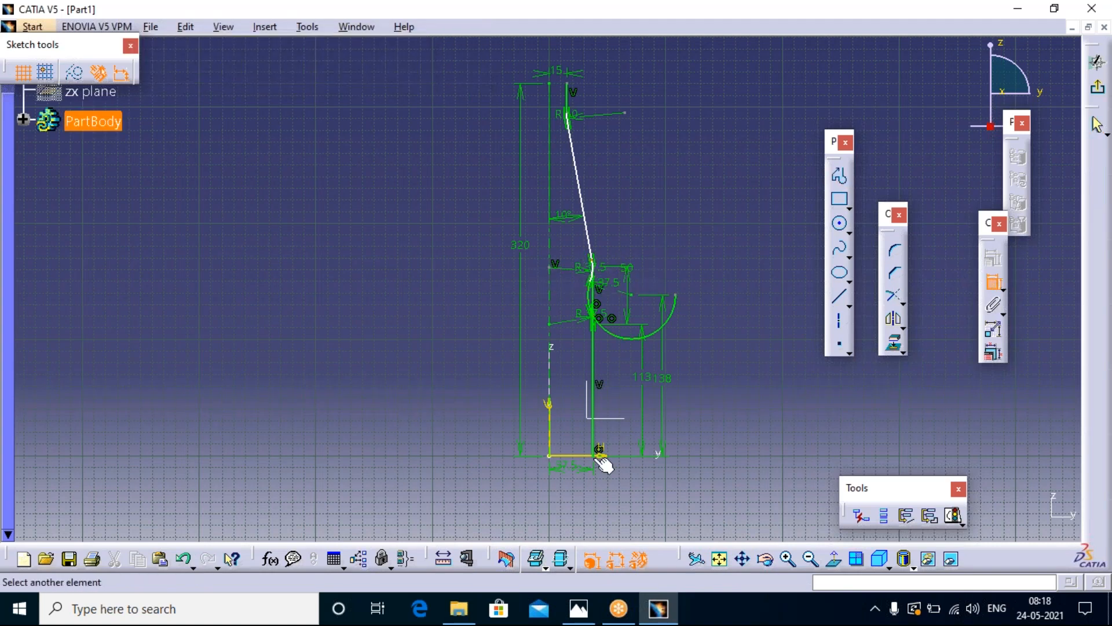
pyautogui.click(602, 456)
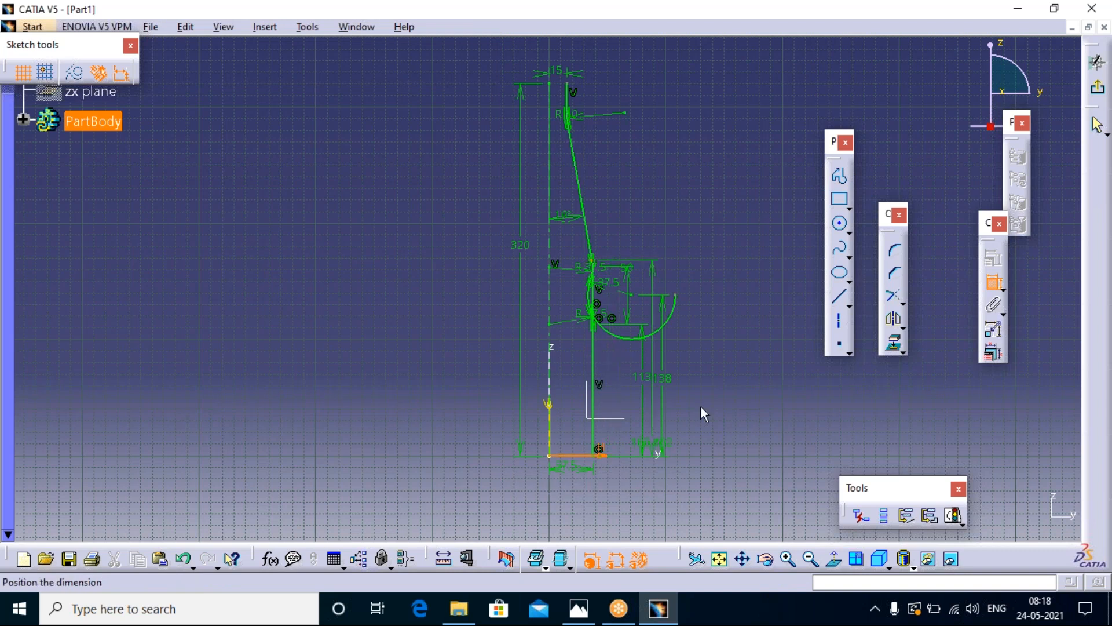
pyautogui.click(732, 374)
# - Set the height of the sloped line's lower end above the horizontal axis to 163 mm
pyautogui.doubleClick(733, 366)
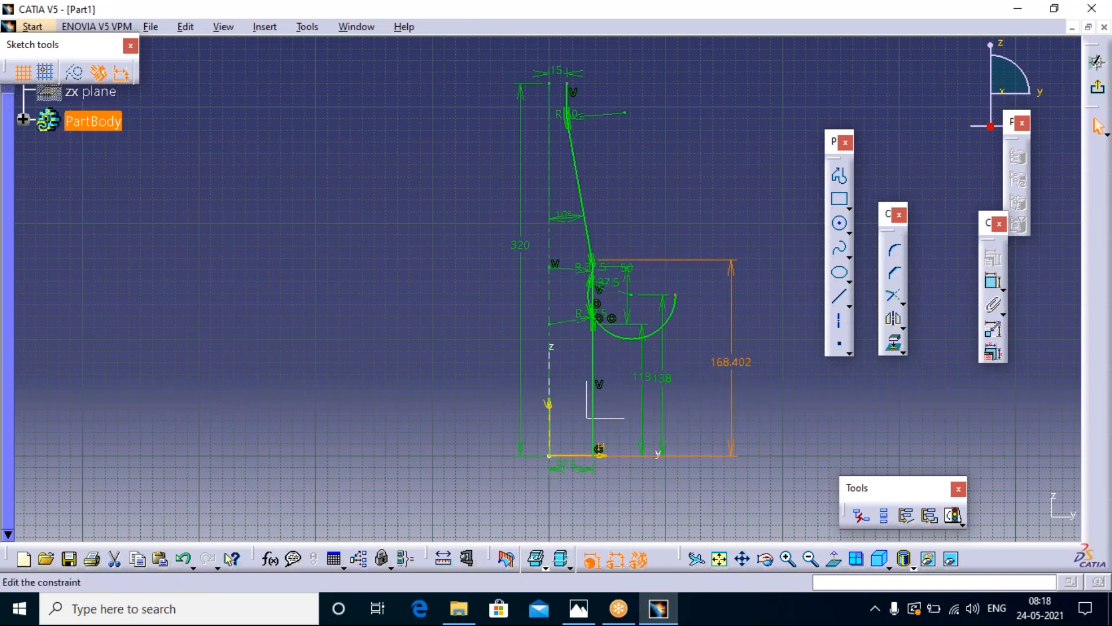
pyautogui.write('163mm')
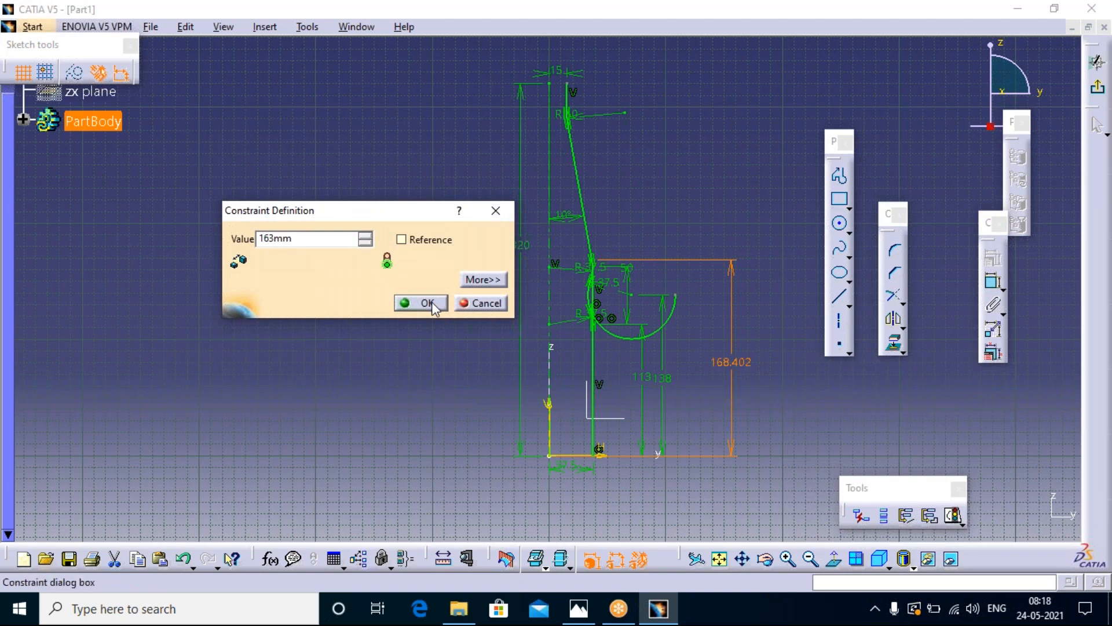
pyautogui.click(427, 303)
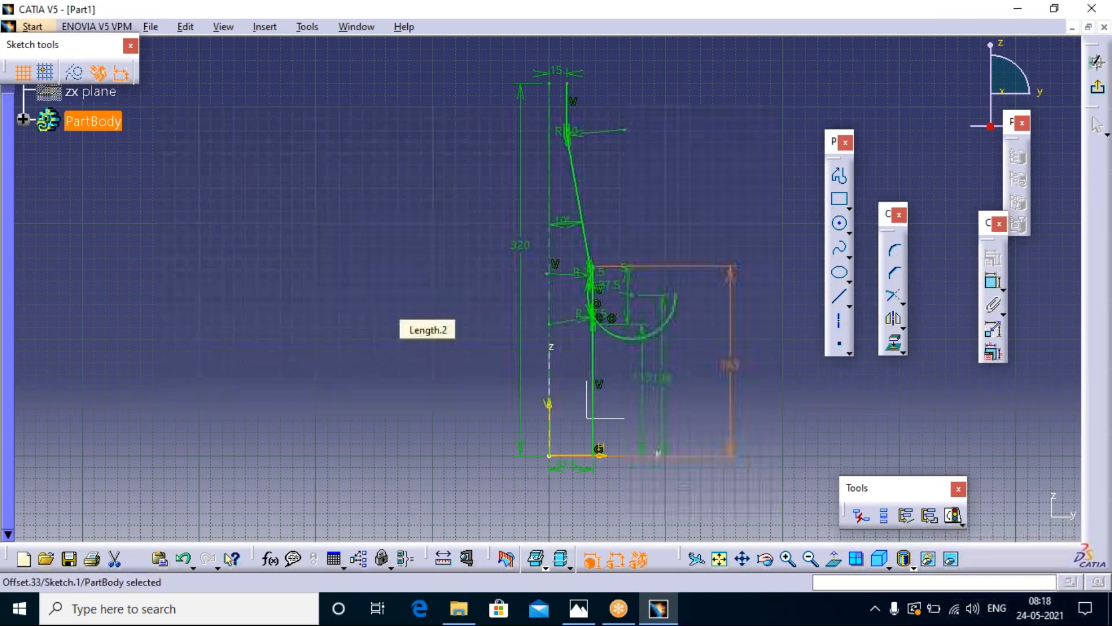
pyautogui.click(698, 197)
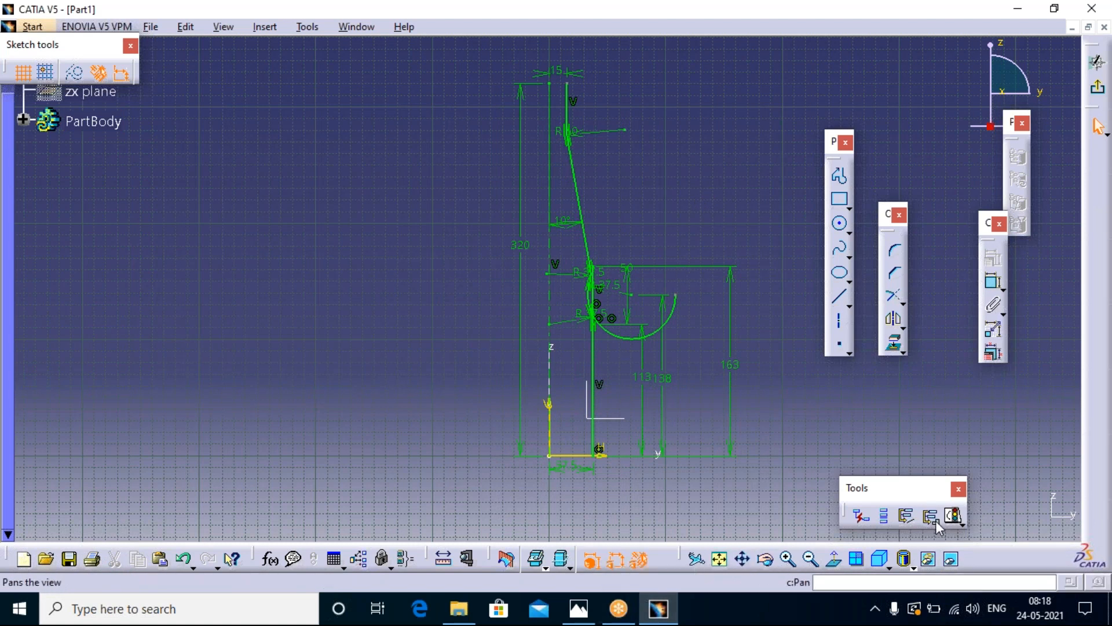
# - Check the sketch solving status, and remove the excess circle arc outside the bottle profile with Quick Trim
pyautogui.click(953, 514)
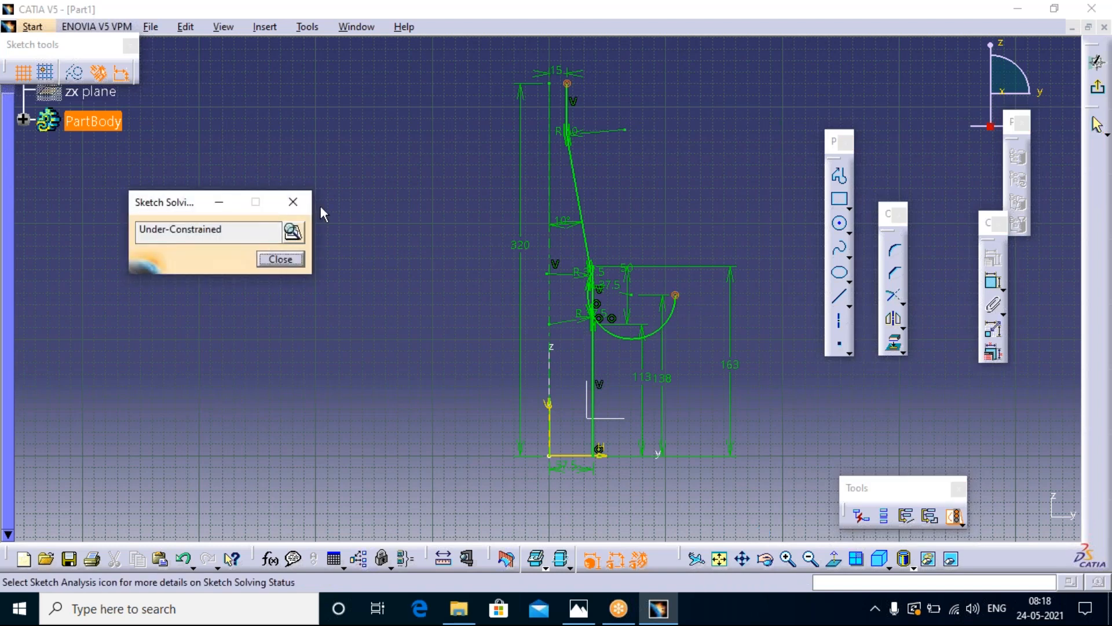
pyautogui.click(293, 203)
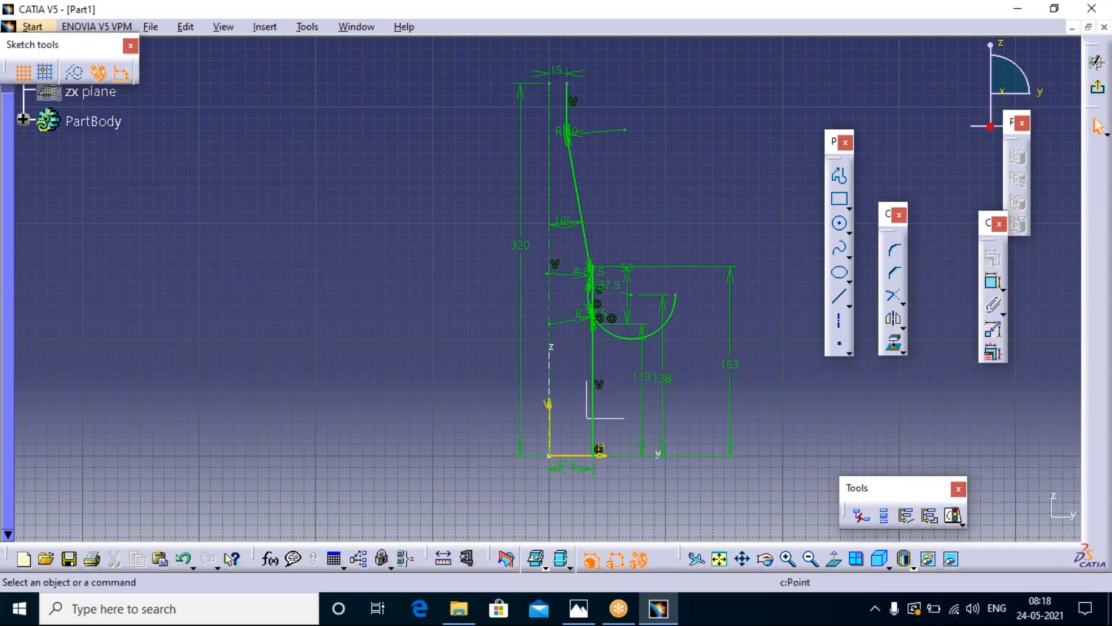
pyautogui.click(902, 303)
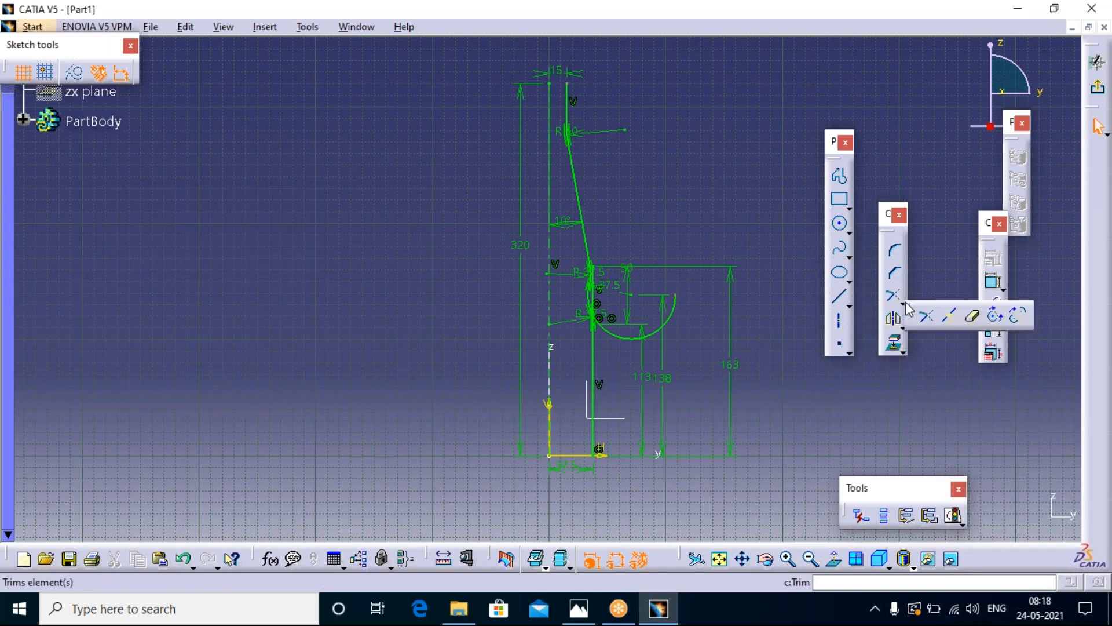
pyautogui.click(973, 317)
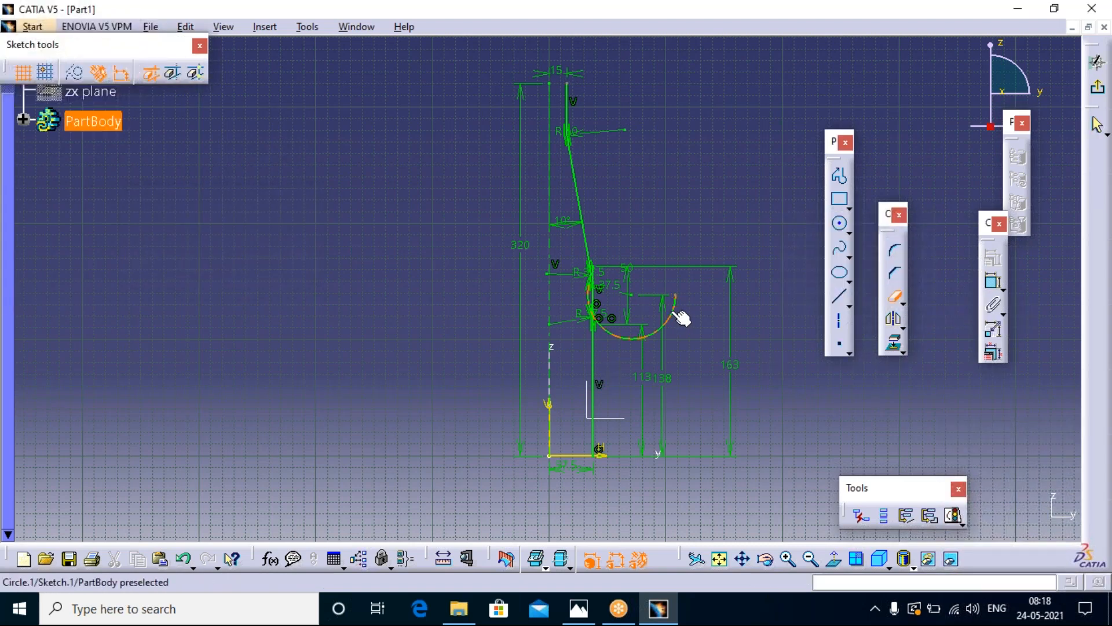
pyautogui.click(597, 339)
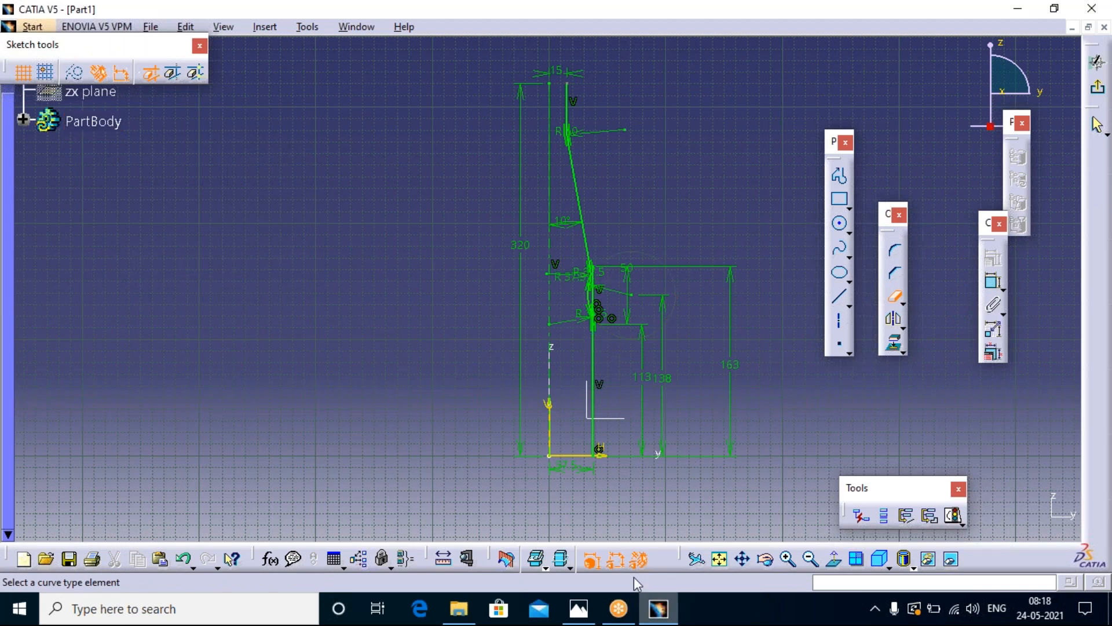
# - Open the detailed sketch diagnostic from the solving status, and examine the constraint status of every listed element
pyautogui.click(954, 517)
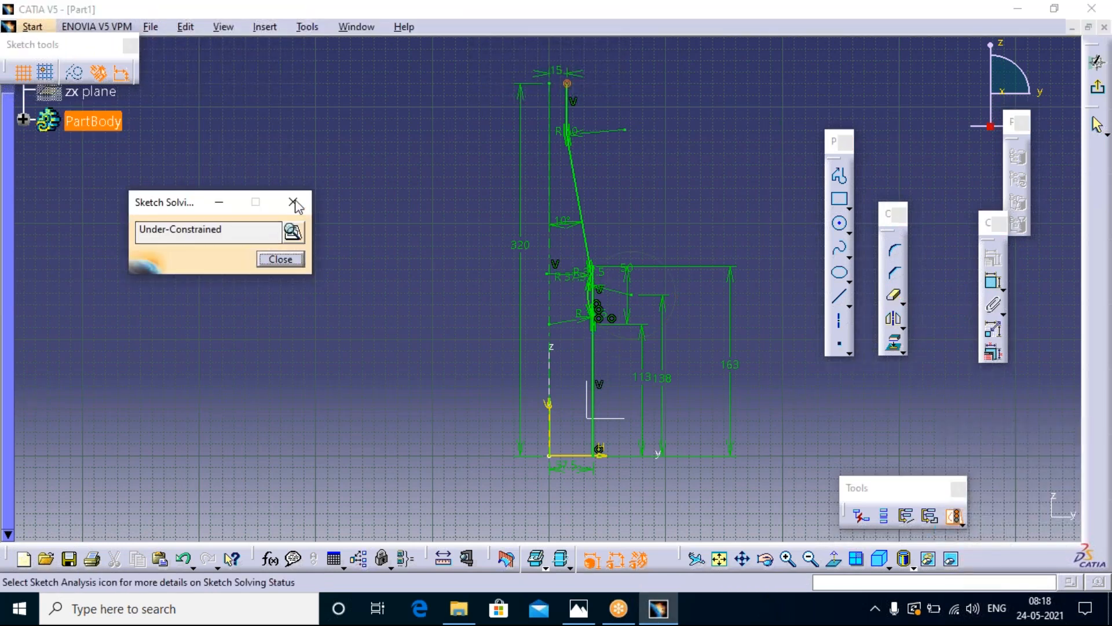
pyautogui.click(292, 231)
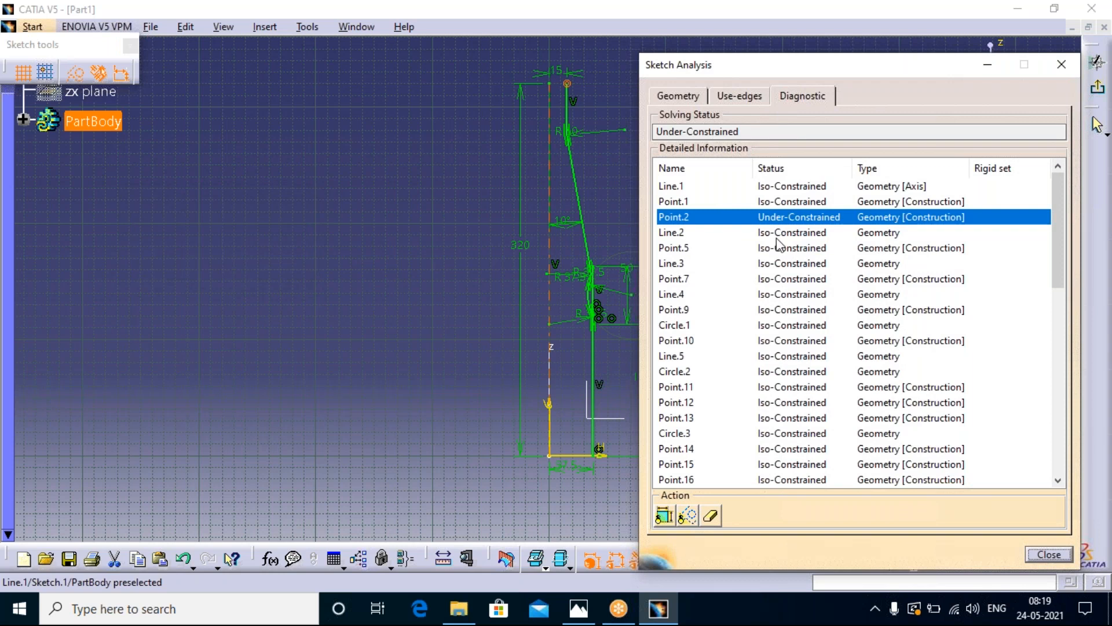
pyautogui.scroll(-10, 952, 308)
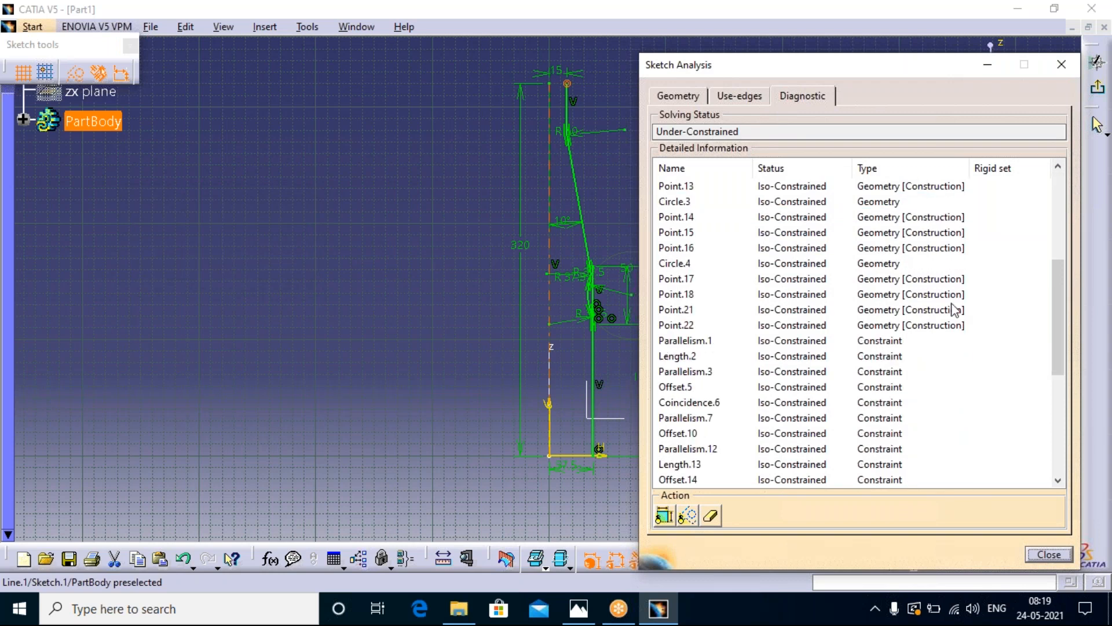
pyautogui.scroll(5, 952, 309)
pyautogui.scroll(5, 956, 310)
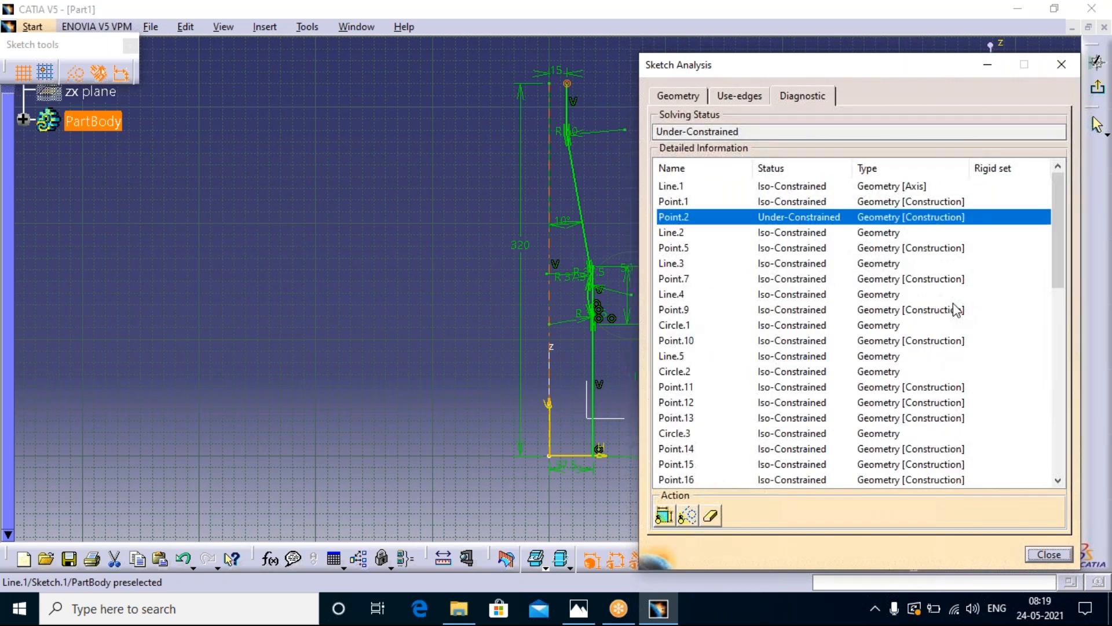
pyautogui.scroll(-1, 956, 310)
pyautogui.scroll(1, 956, 310)
pyautogui.scroll(-1, 950, 307)
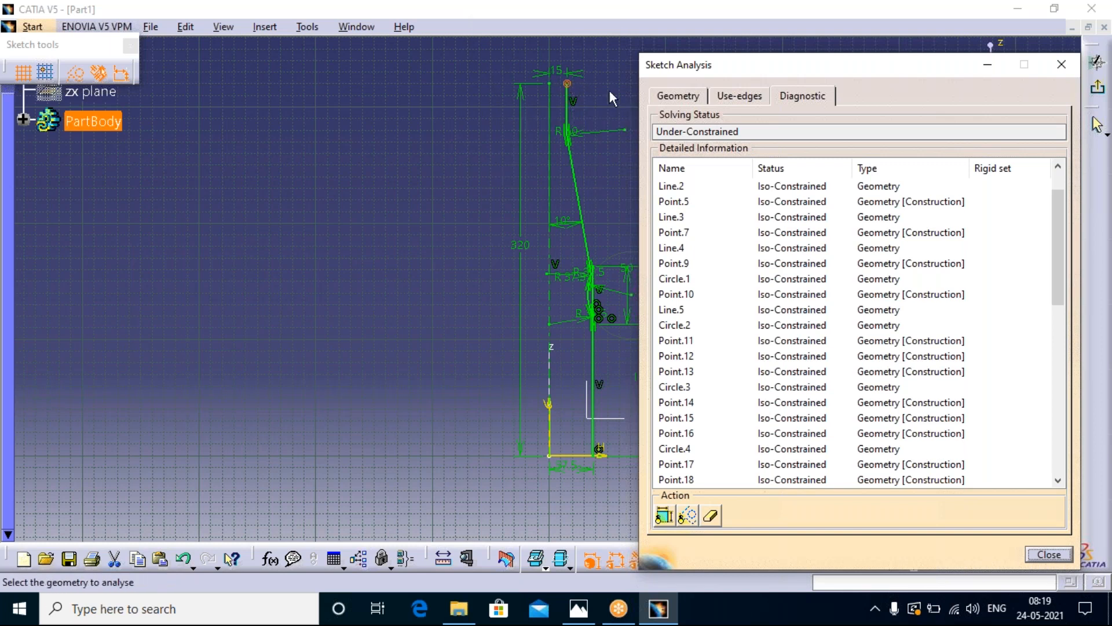
pyautogui.scroll(1, 921, 272)
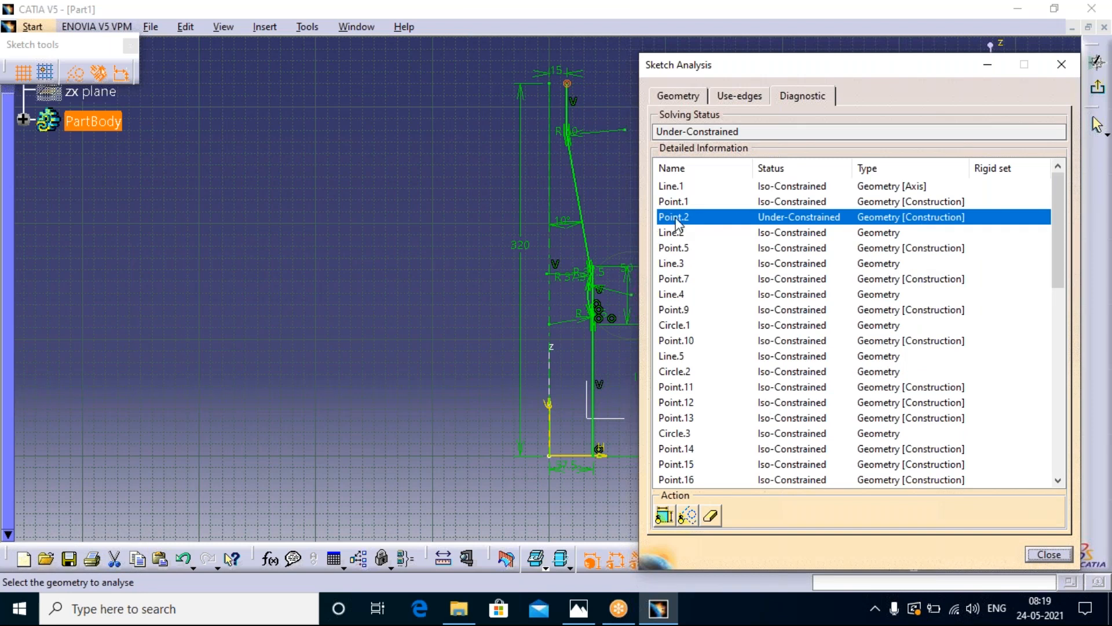
# - Reframe the view on Point.2 and Point.1 from the diagnostic list to locate them, and close the analysis
pyautogui.rightClick(679, 216)
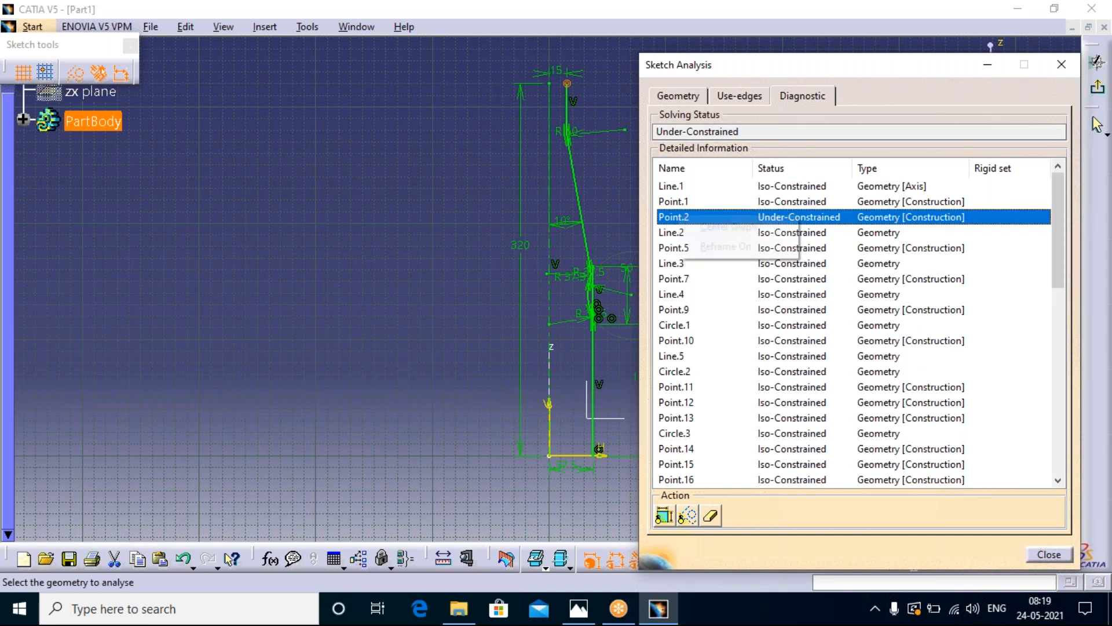
pyautogui.click(724, 247)
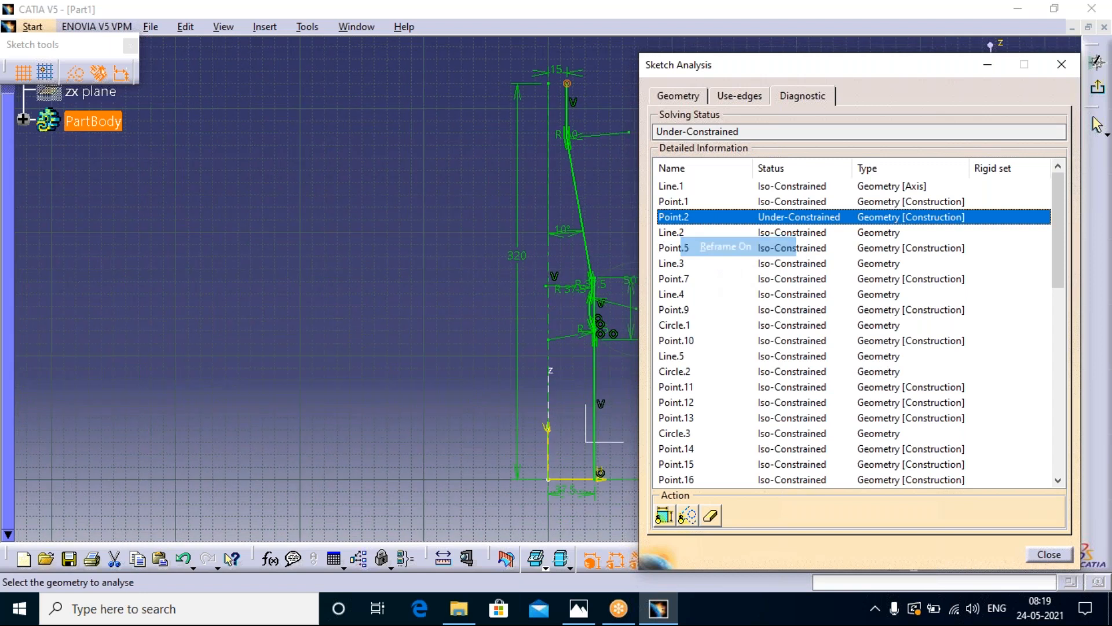
pyautogui.click(683, 201)
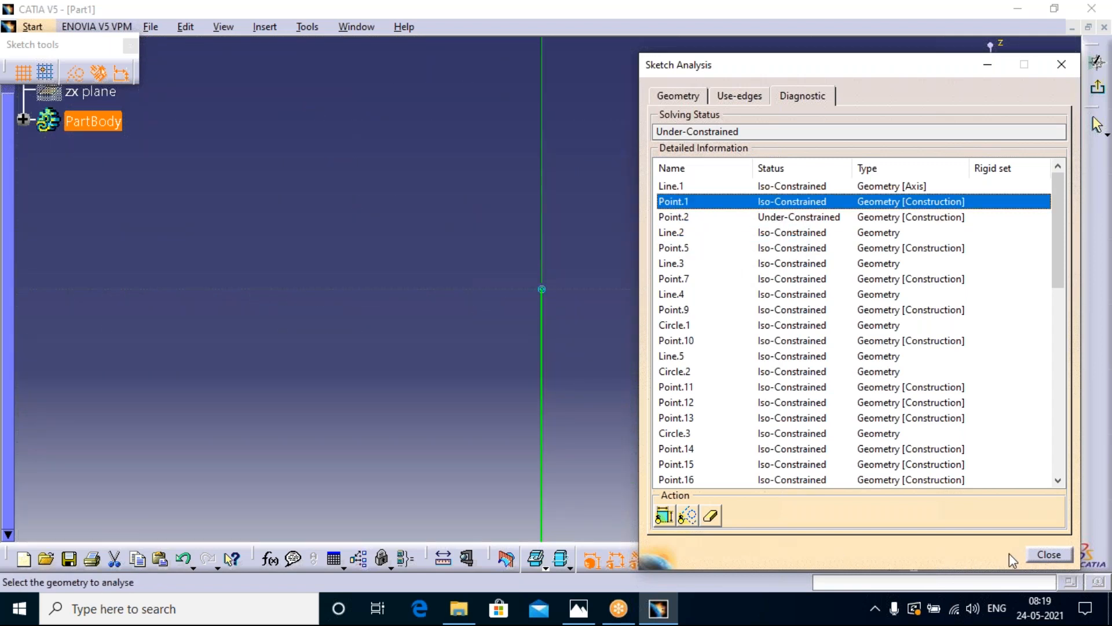
pyautogui.rightClick(737, 207)
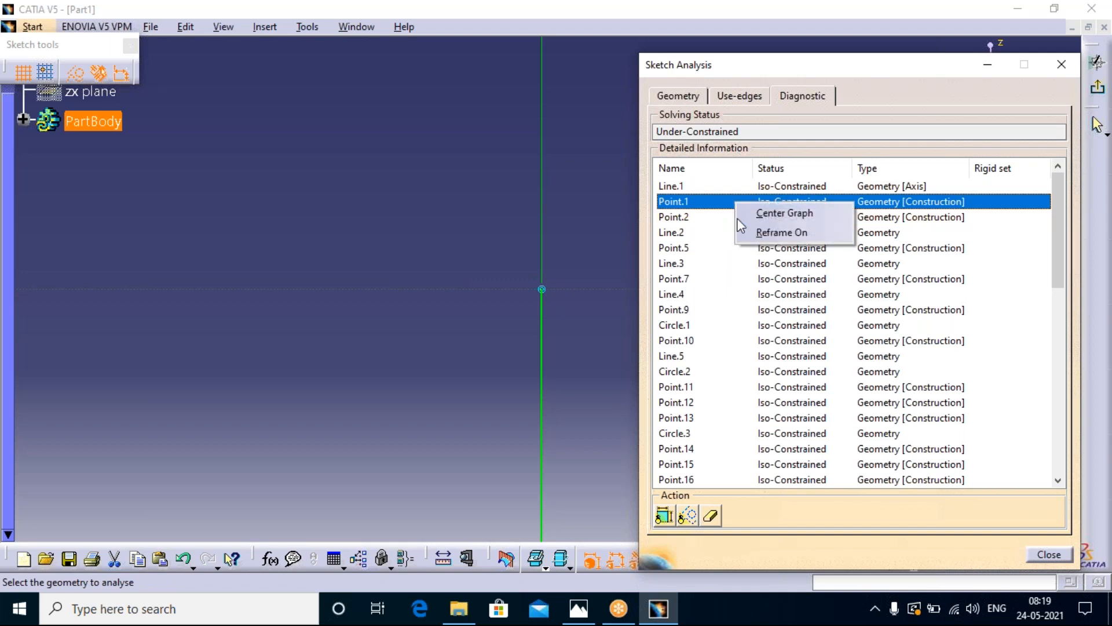
pyautogui.click(773, 231)
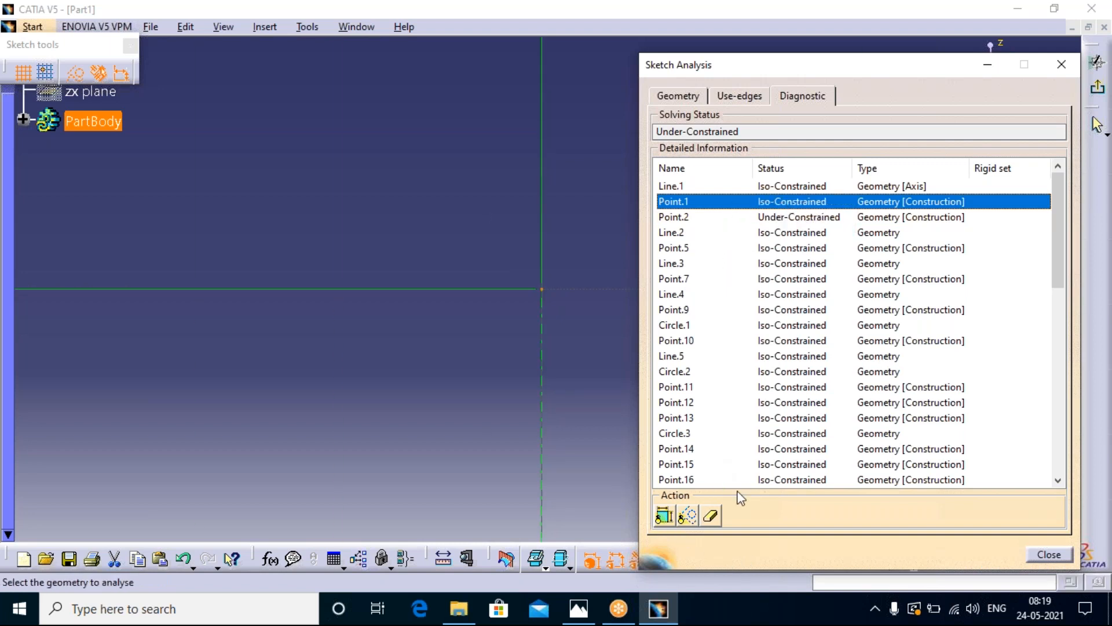
pyautogui.click(1059, 65)
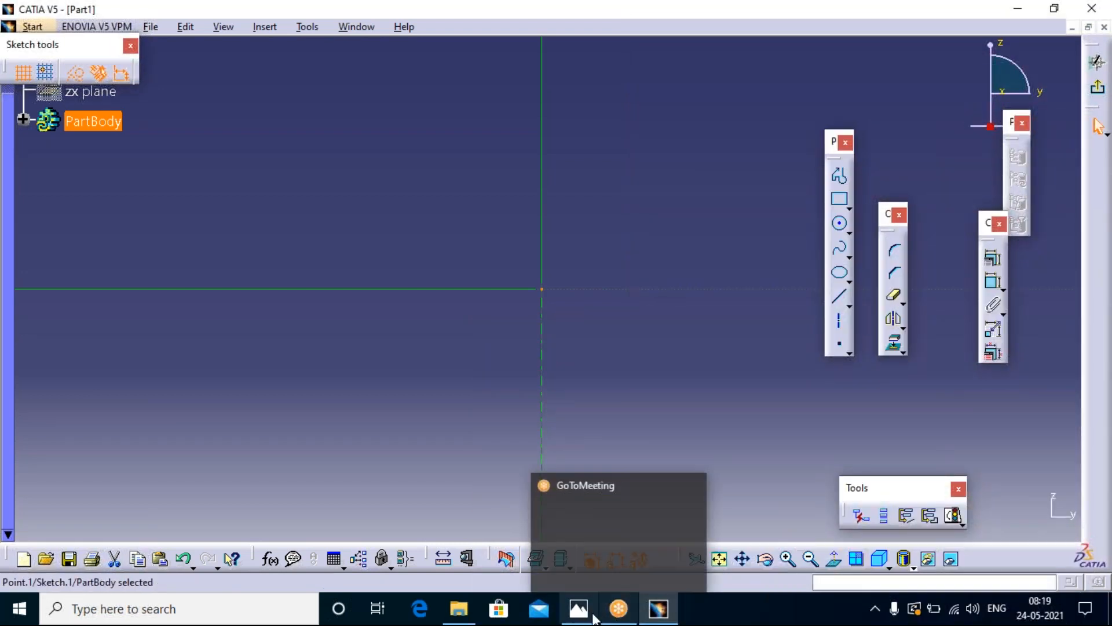
# - Run Sketch Analysis, highlight each listed geometry element in the profile, and delete the isolated vertical line Line.4
pyautogui.moveTo(658, 610)
pyautogui.click(961, 523)
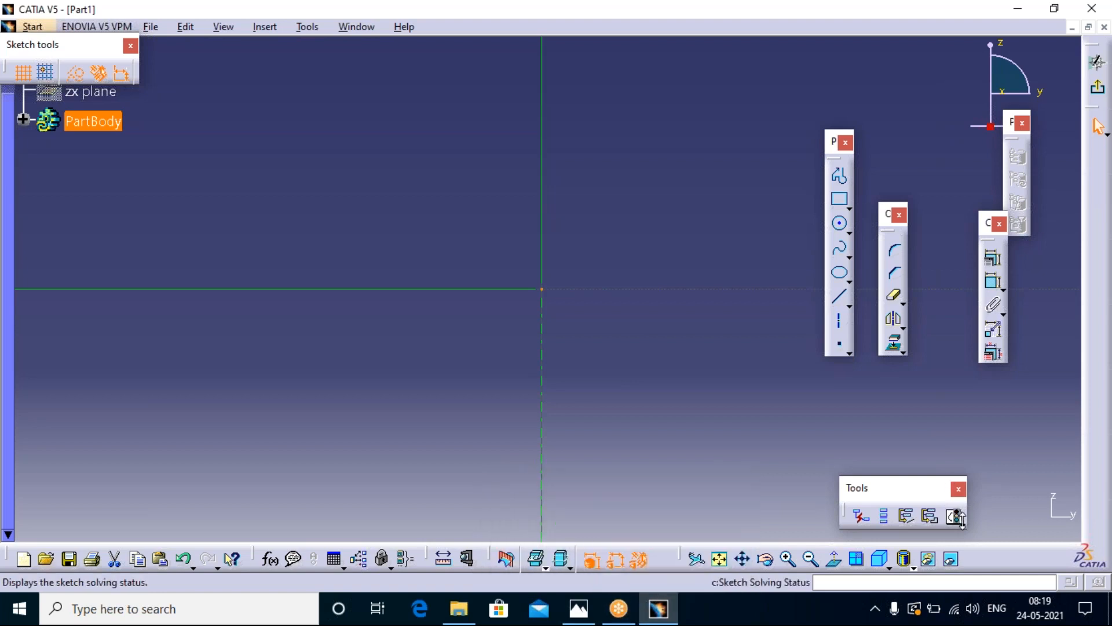
pyautogui.click(979, 567)
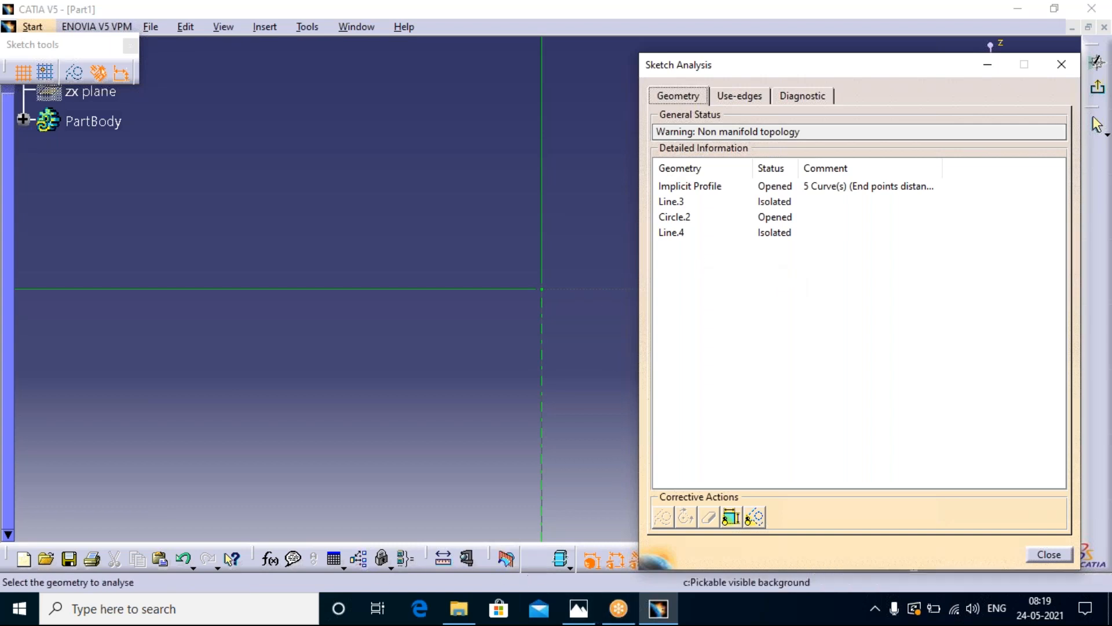
pyautogui.moveTo(890, 71)
pyautogui.mouseDown()
pyautogui.moveTo(787, 74)
pyautogui.moveTo(722, 25)
pyautogui.moveTo(621, 18)
pyautogui.mouseUp()
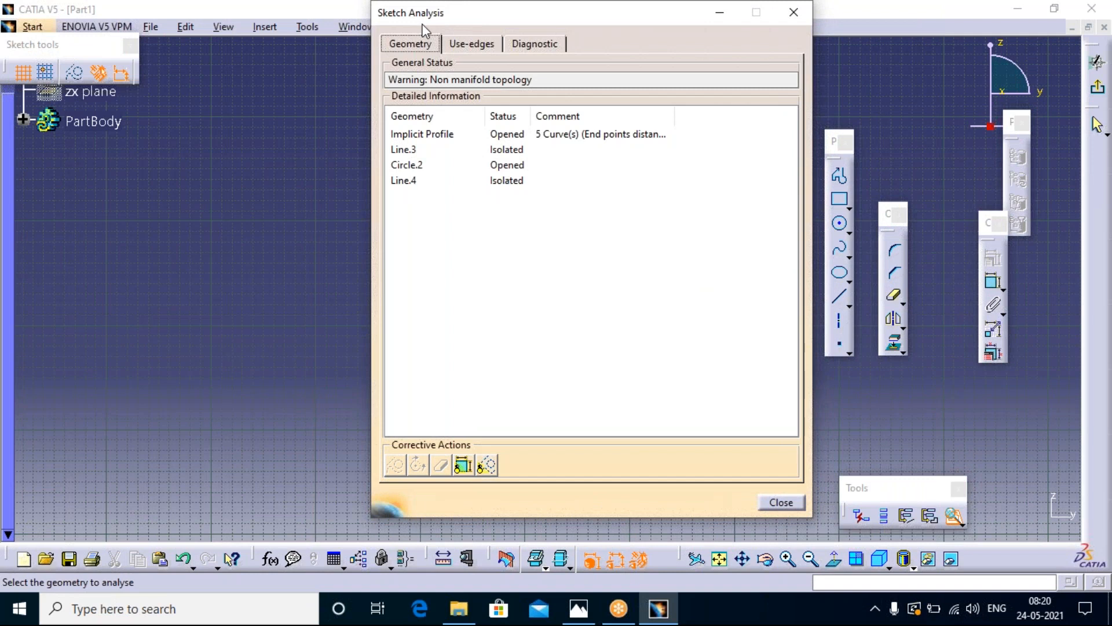
pyautogui.moveTo(426, 16); pyautogui.dragTo(712, 118)
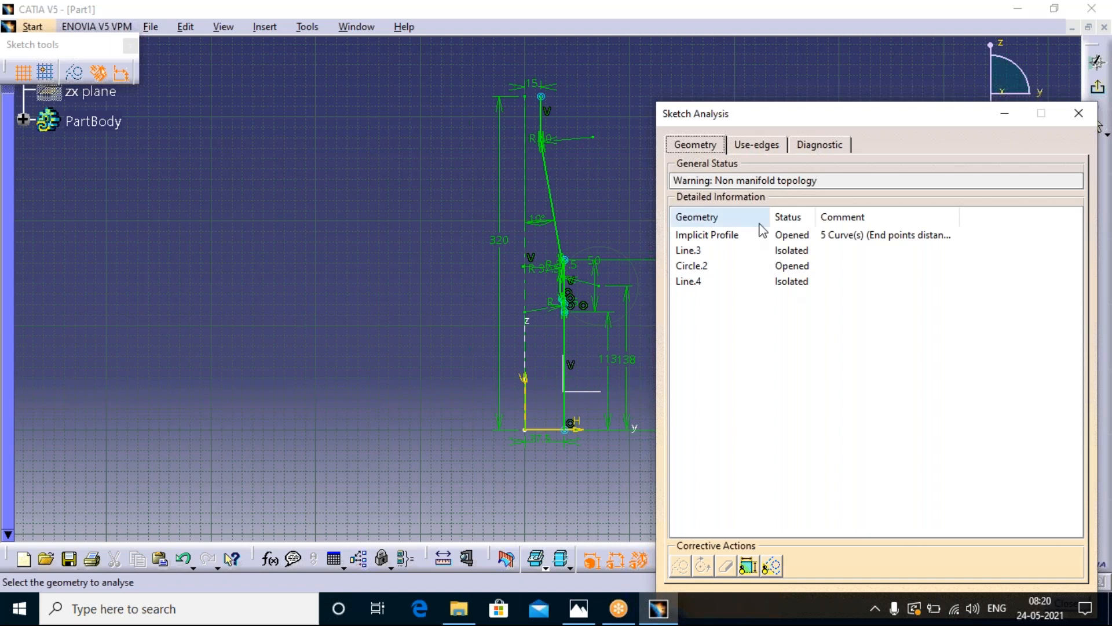
pyautogui.click(789, 236)
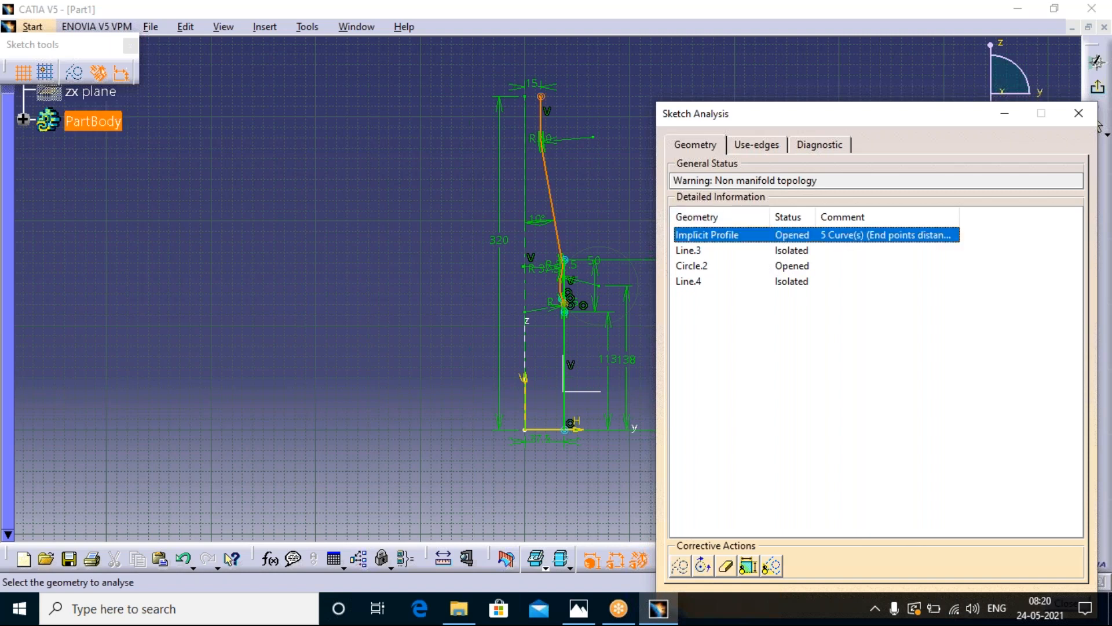
pyautogui.click(796, 254)
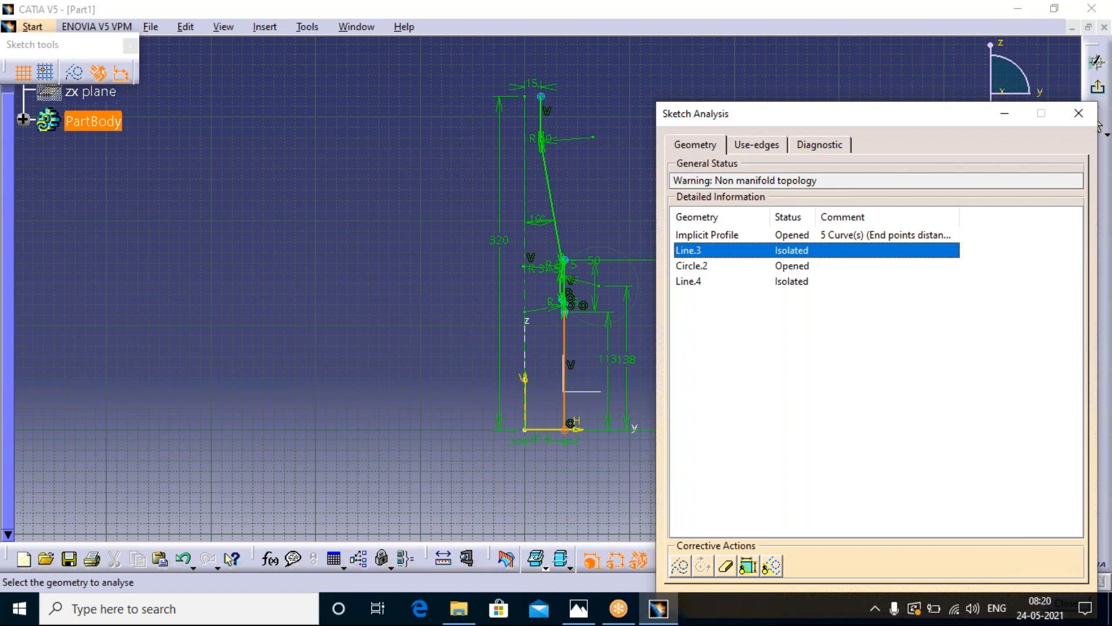
pyautogui.click(795, 266)
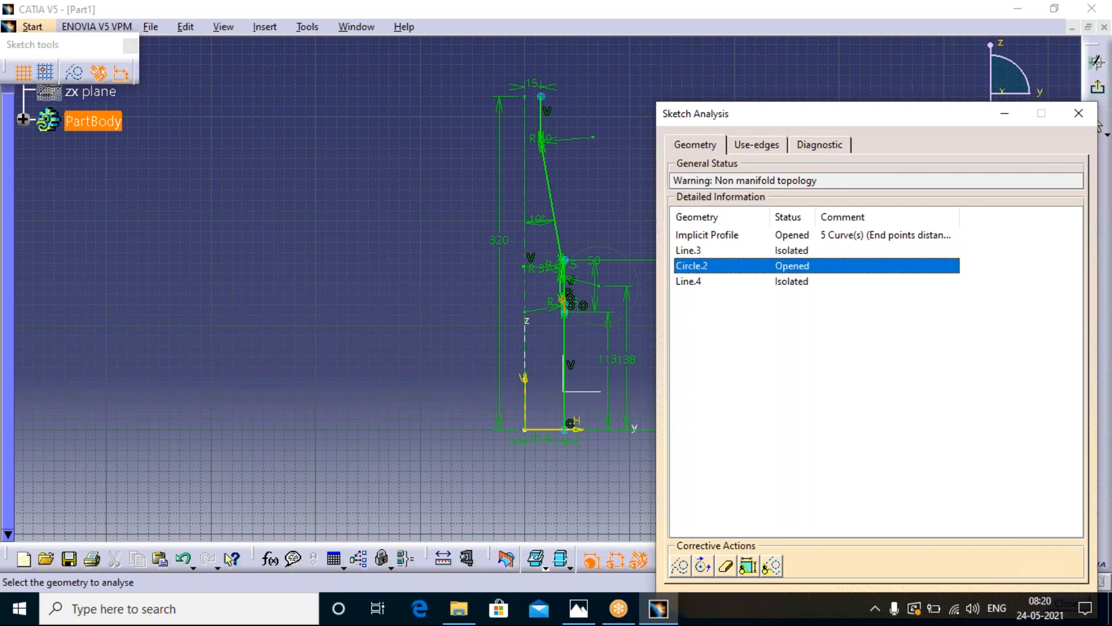
pyautogui.click(793, 282)
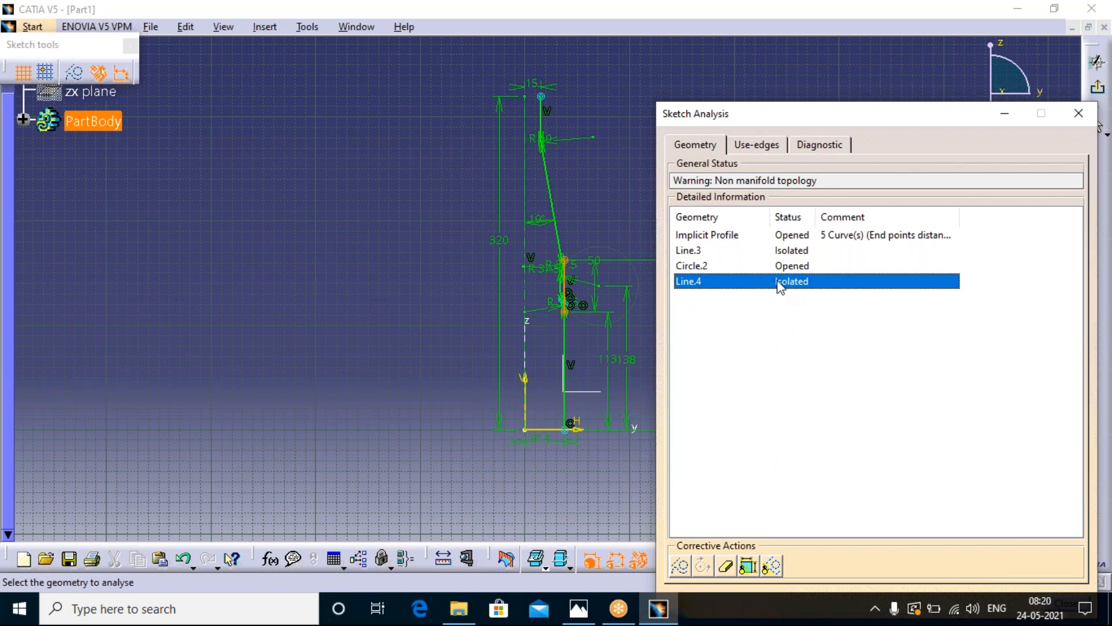
pyautogui.click(725, 565)
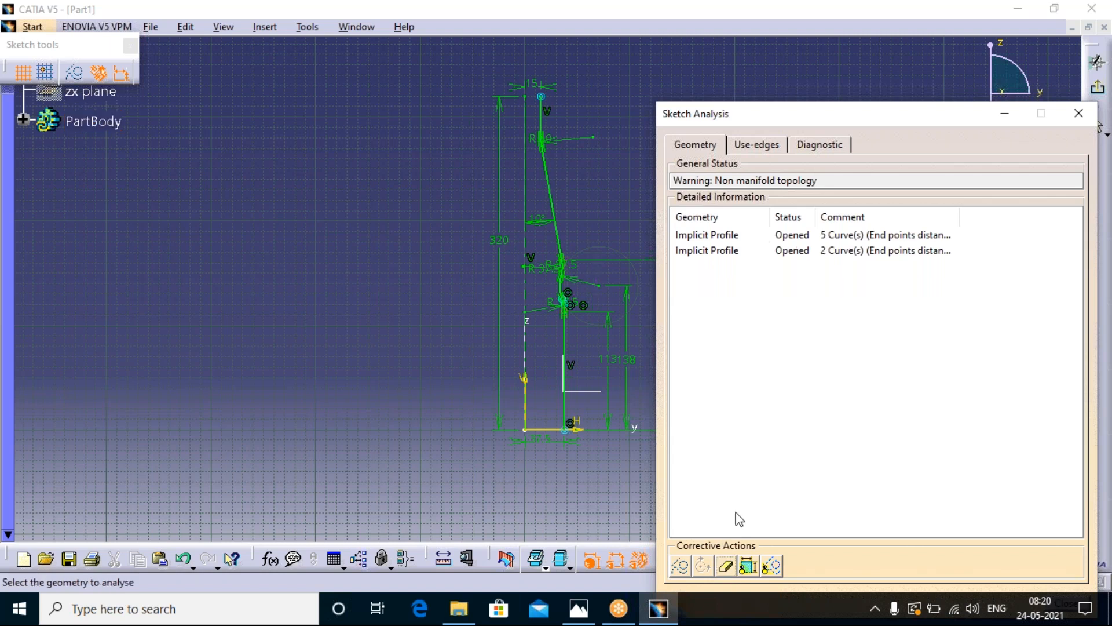
# - Highlight each remaining implicit profile in Sketch Analysis to find where they are disconnected, and close the analysis
pyautogui.click(802, 237)
pyautogui.click(792, 251)
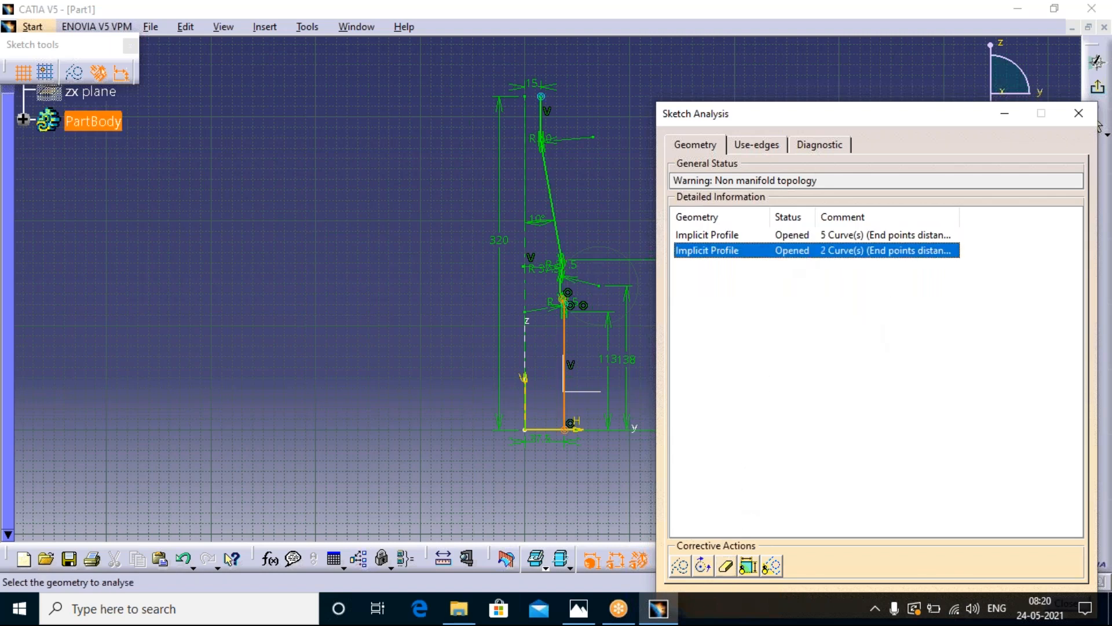
pyautogui.click(795, 239)
pyautogui.click(797, 253)
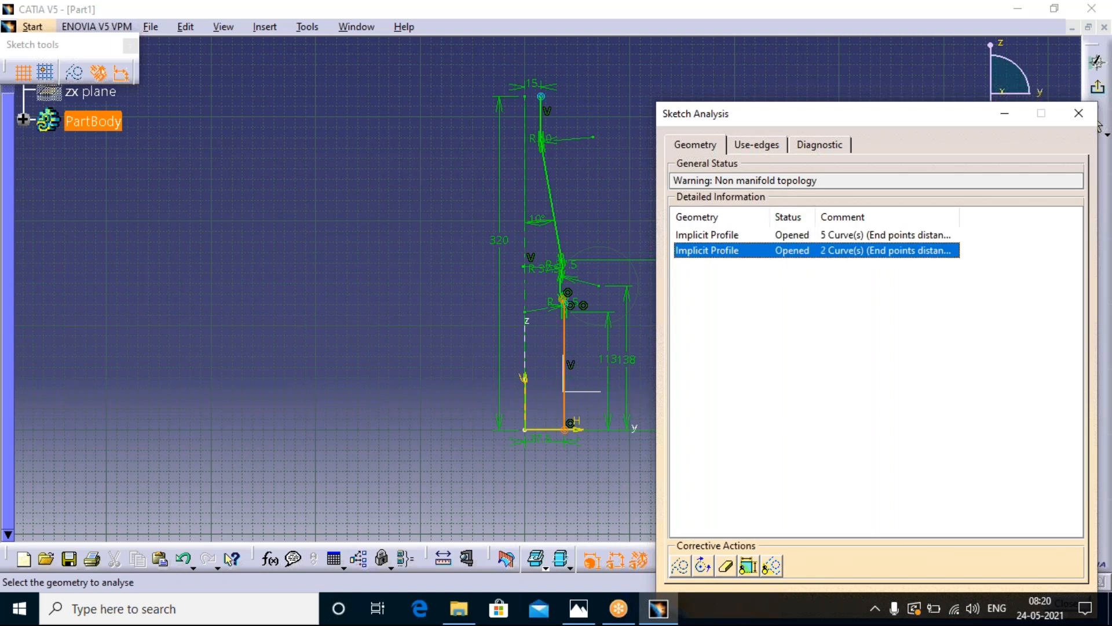
pyautogui.click(799, 236)
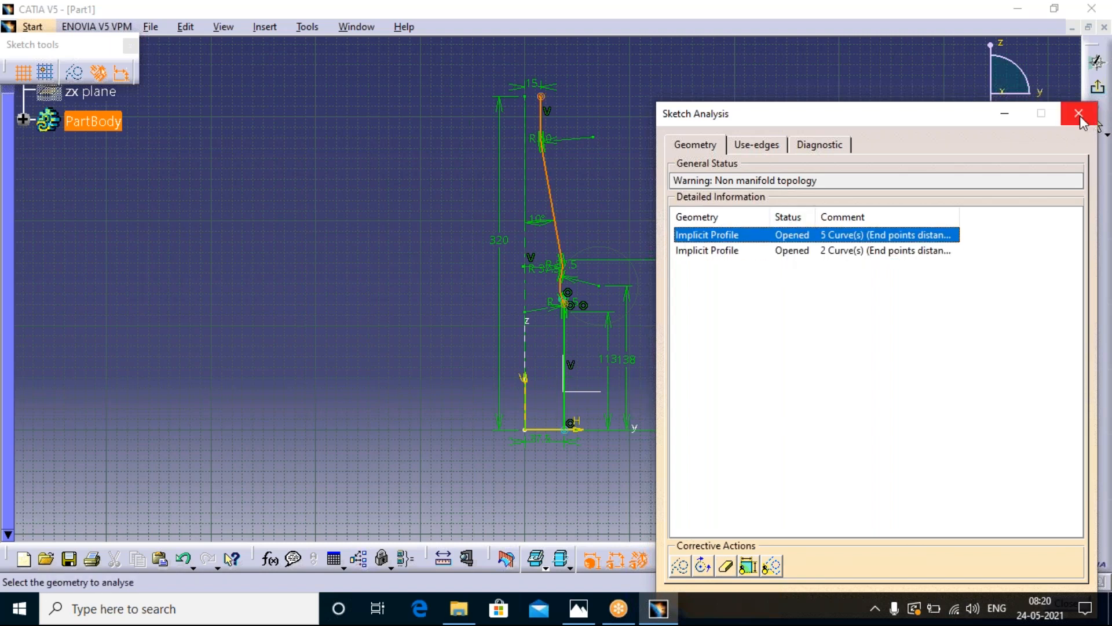
pyautogui.click(1079, 113)
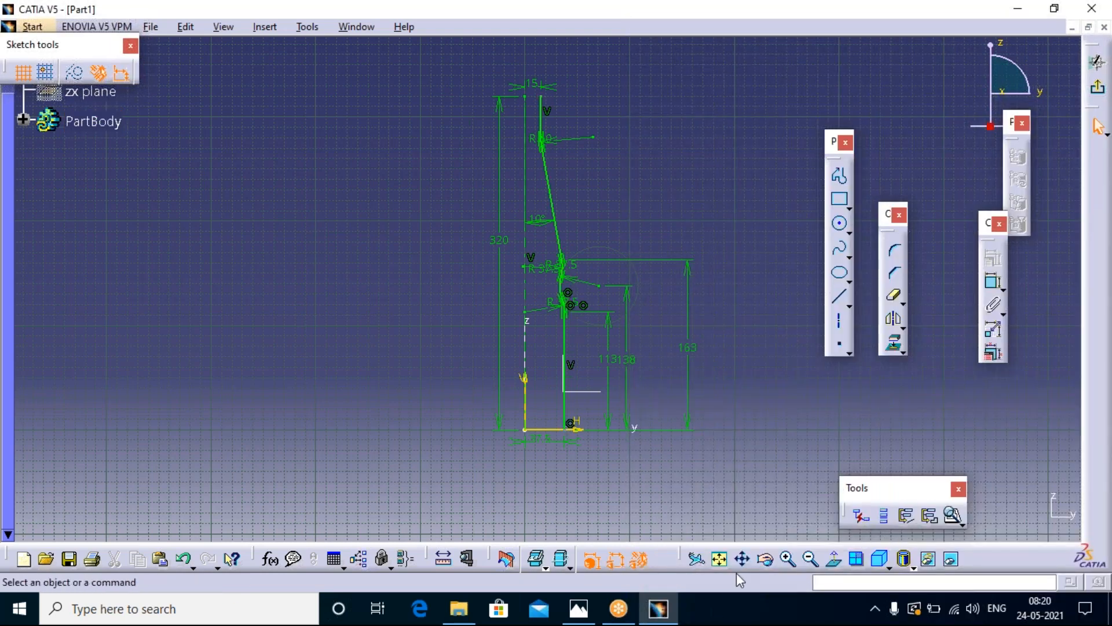
# - Remove the leftover arc end extending past the junction with the lower R 37.5 arc using Quick Trim, and recheck the geometry in Sketch Analysis
pyautogui.click(789, 559)
pyautogui.click(789, 560)
pyautogui.click(789, 560)
pyautogui.click(789, 559)
pyautogui.click(789, 559)
pyautogui.click(788, 560)
pyautogui.click(789, 559)
pyautogui.click(789, 559)
pyautogui.click(789, 560)
pyautogui.click(789, 560)
pyautogui.click(789, 560)
pyautogui.click(789, 560)
pyautogui.click(789, 560)
pyautogui.click(789, 559)
pyautogui.click(789, 560)
pyautogui.click(789, 560)
pyautogui.click(788, 560)
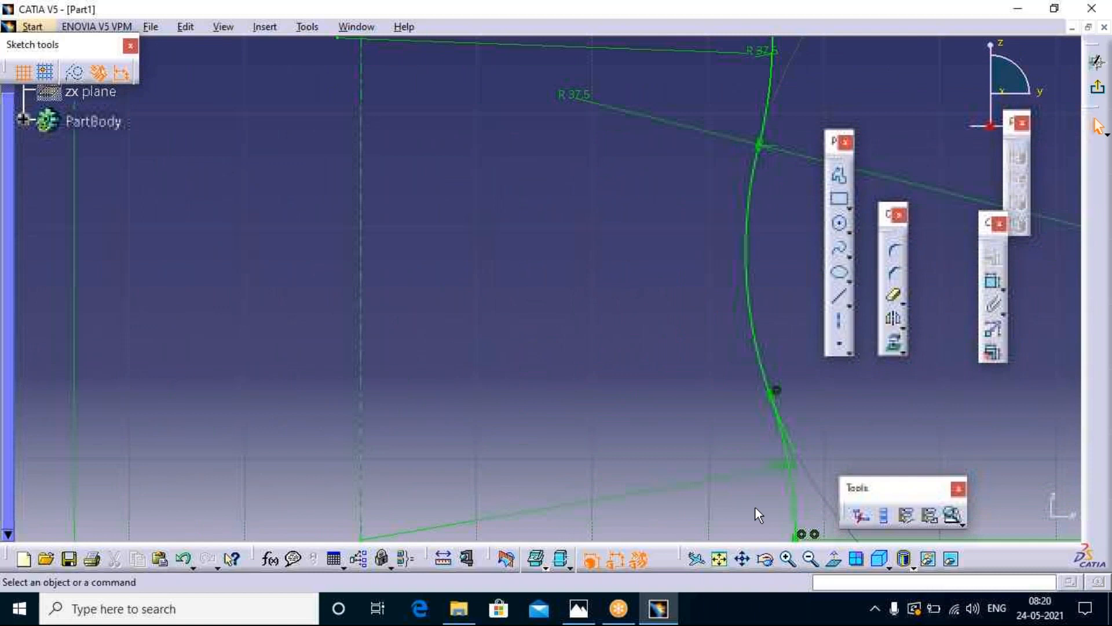
pyautogui.click(741, 558)
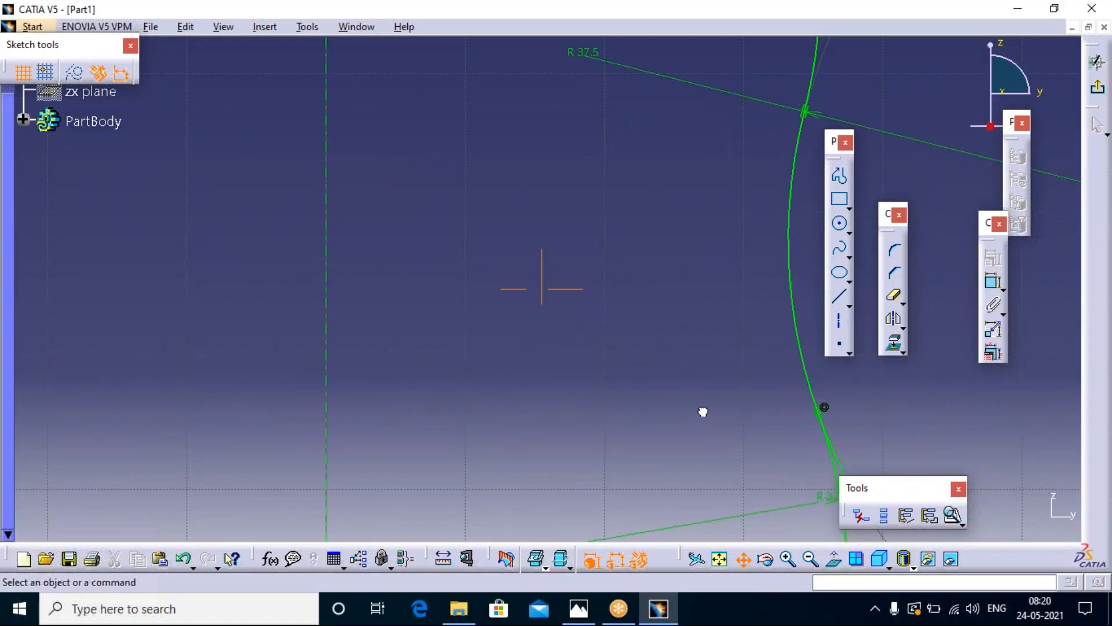
pyautogui.moveTo(703, 411); pyautogui.dragTo(459, 225)
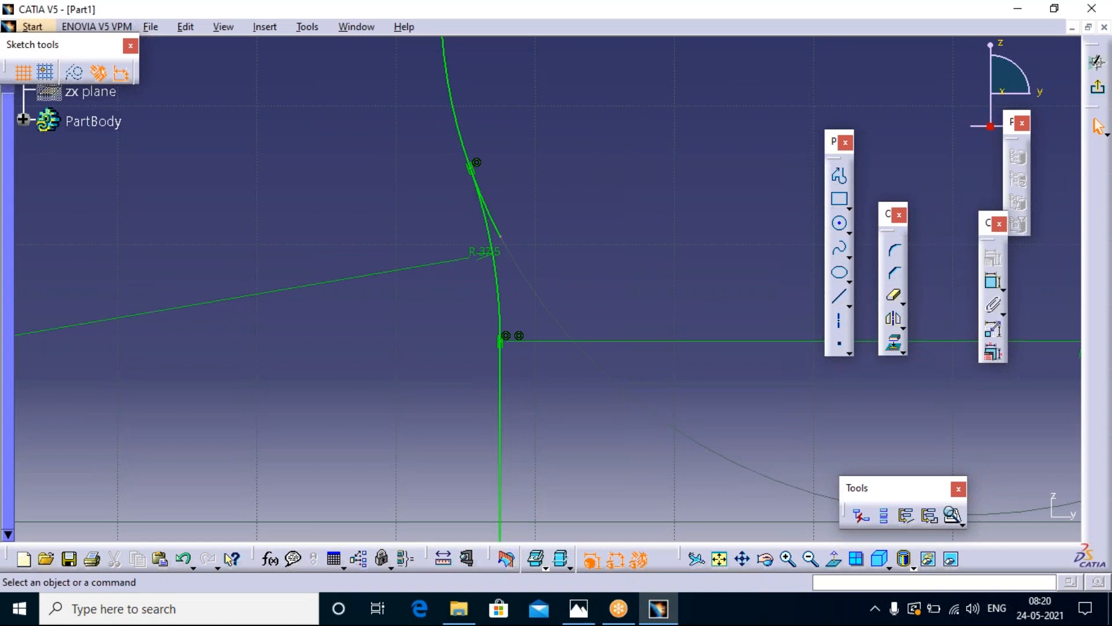
pyautogui.click(894, 295)
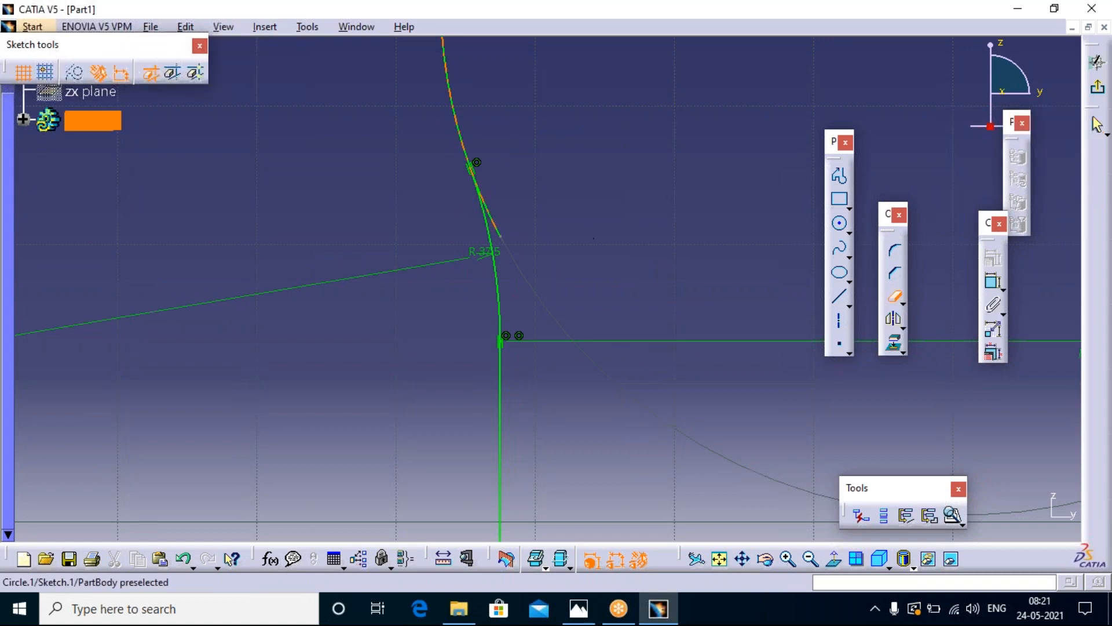
pyautogui.click(502, 236)
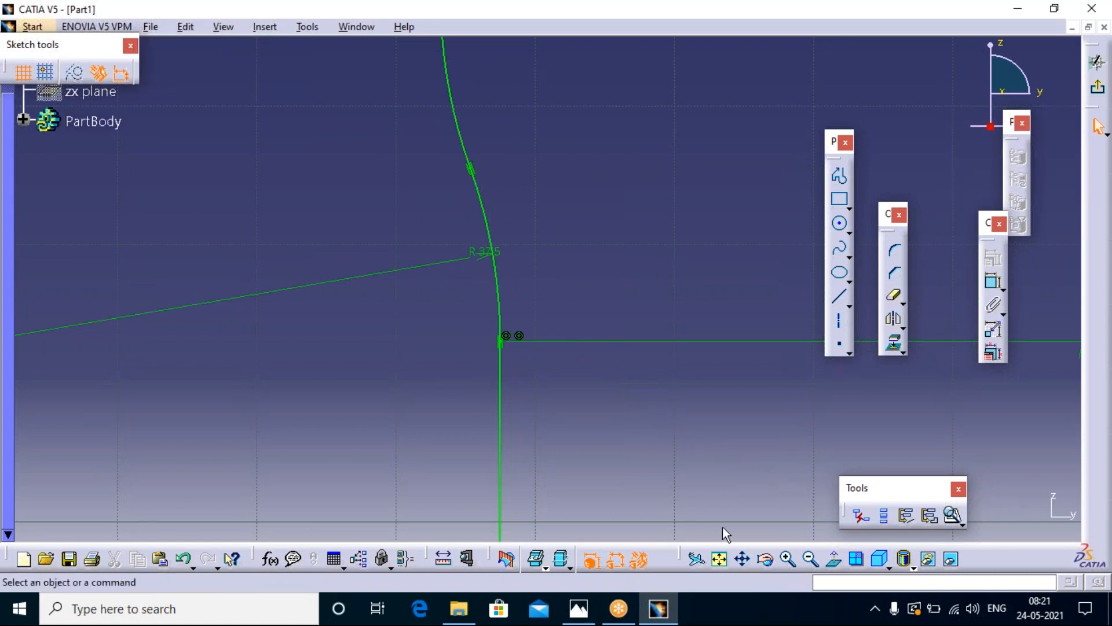
pyautogui.click(952, 514)
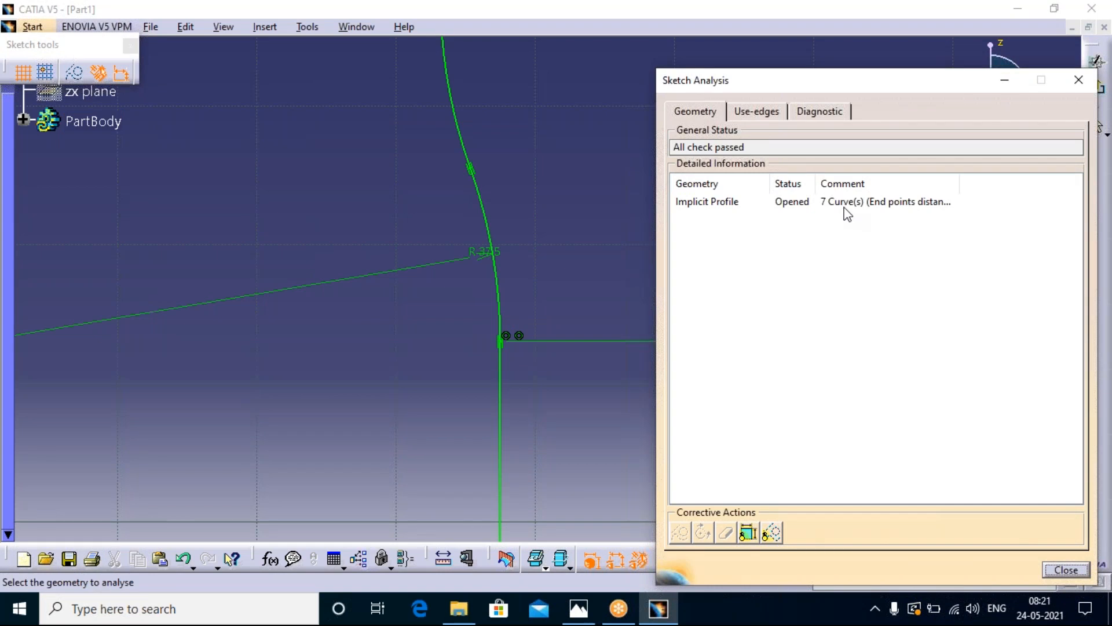
pyautogui.click(1078, 80)
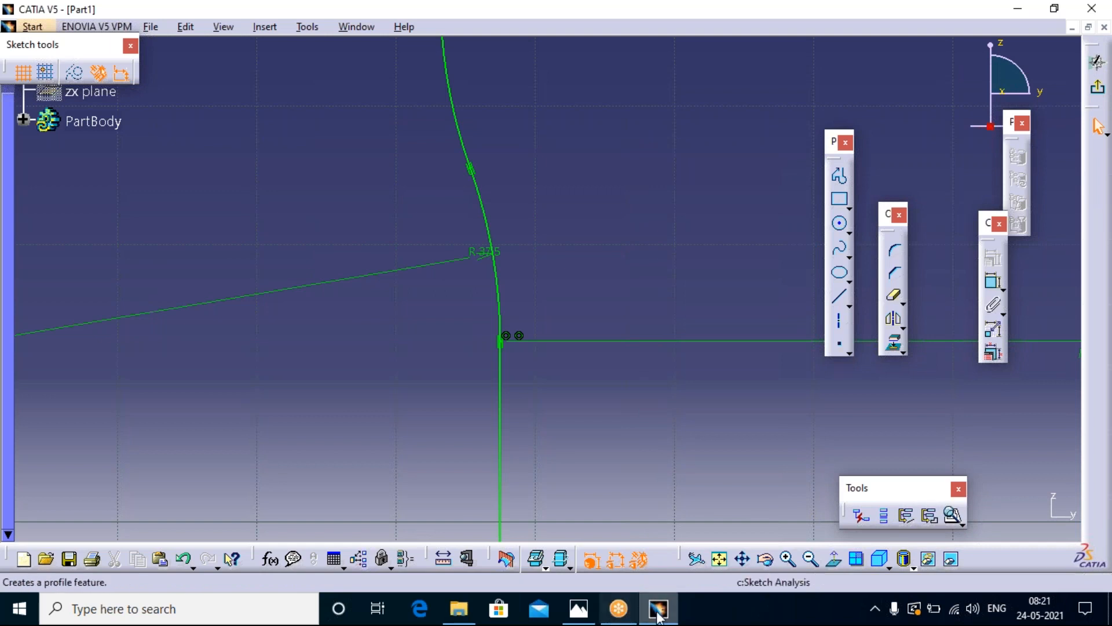
# - Examine the base of the bottle's section view in the reference drawing 4.PNG in Photos, and return to CATIA
pyautogui.click(621, 614)
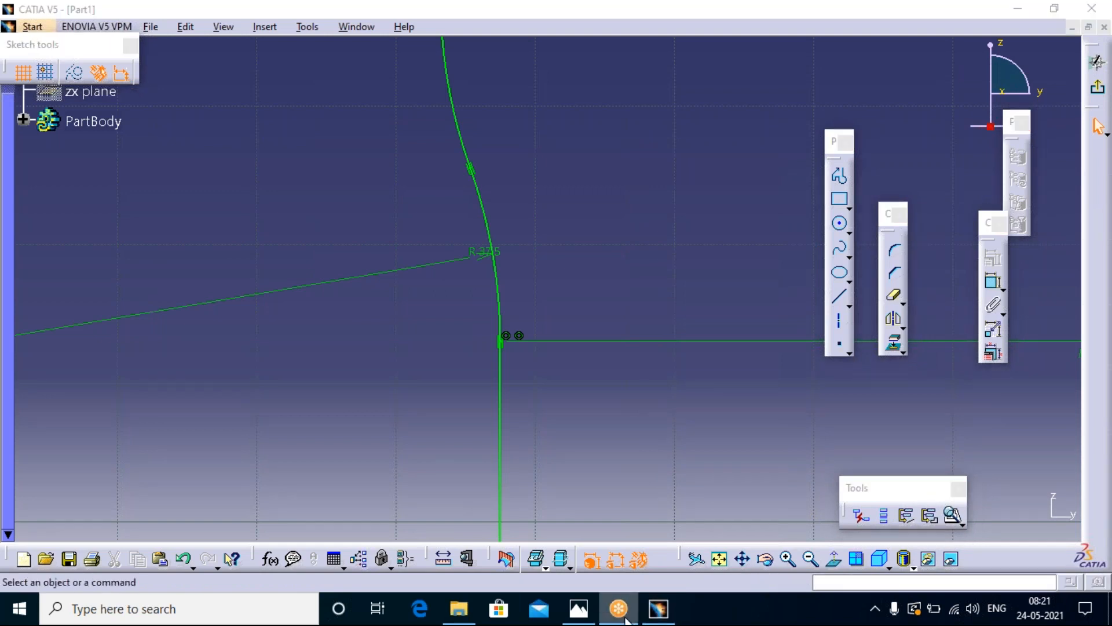
pyautogui.click(578, 608)
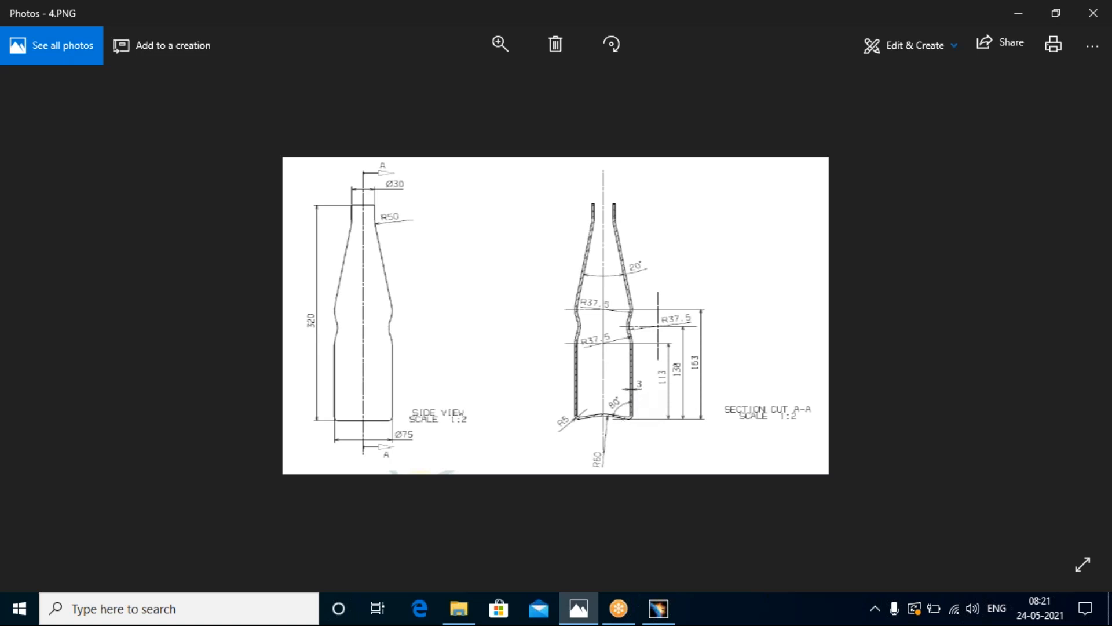
pyautogui.click(658, 608)
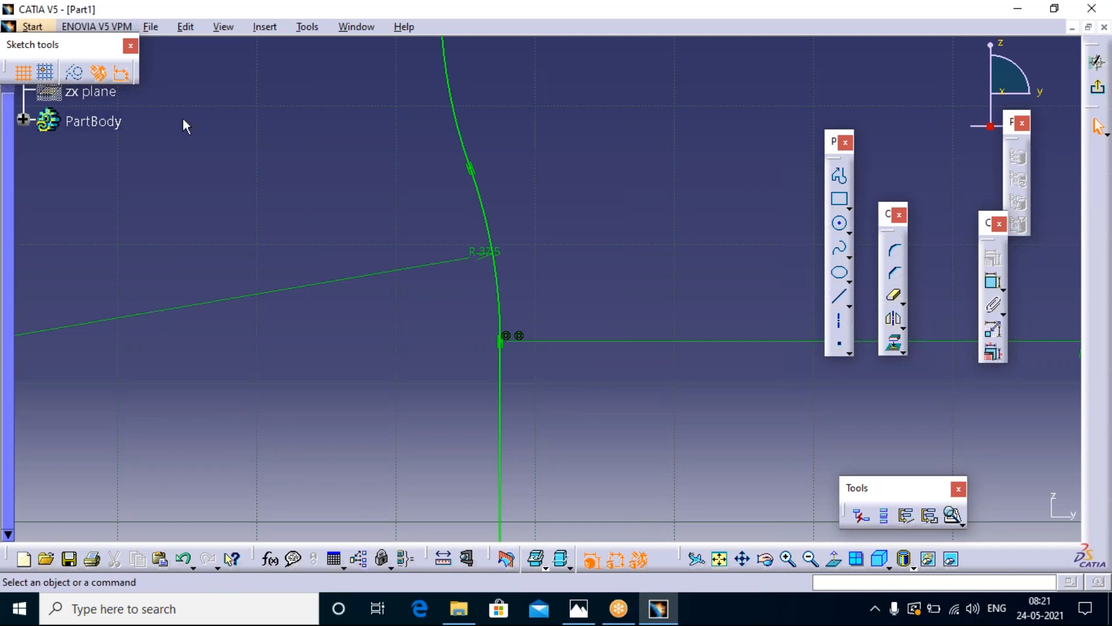
pyautogui.click(21, 123)
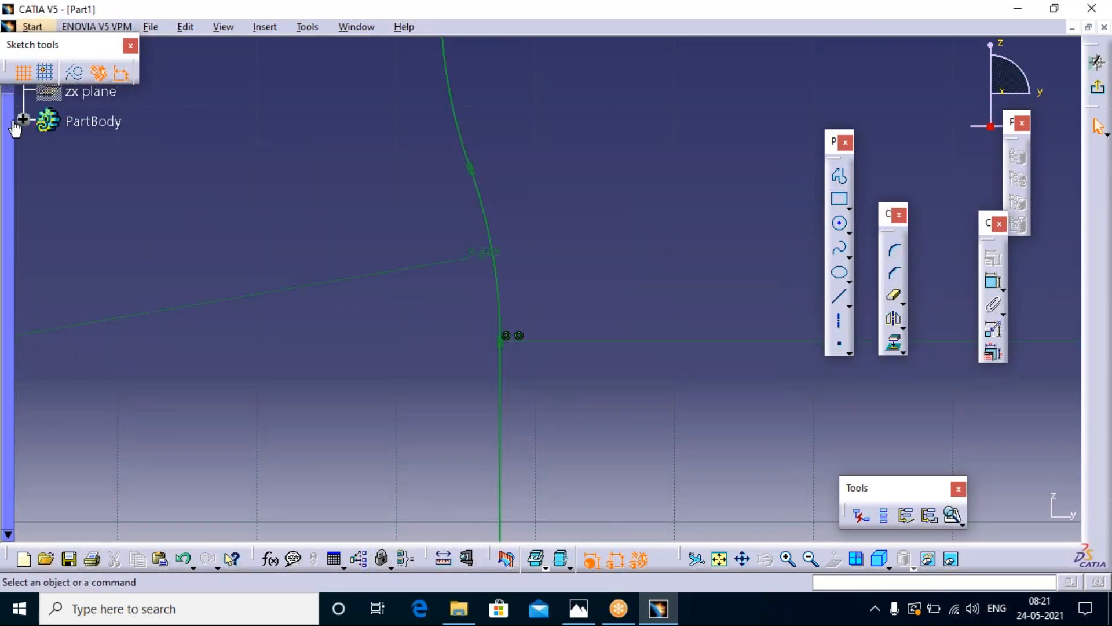
pyautogui.click(659, 608)
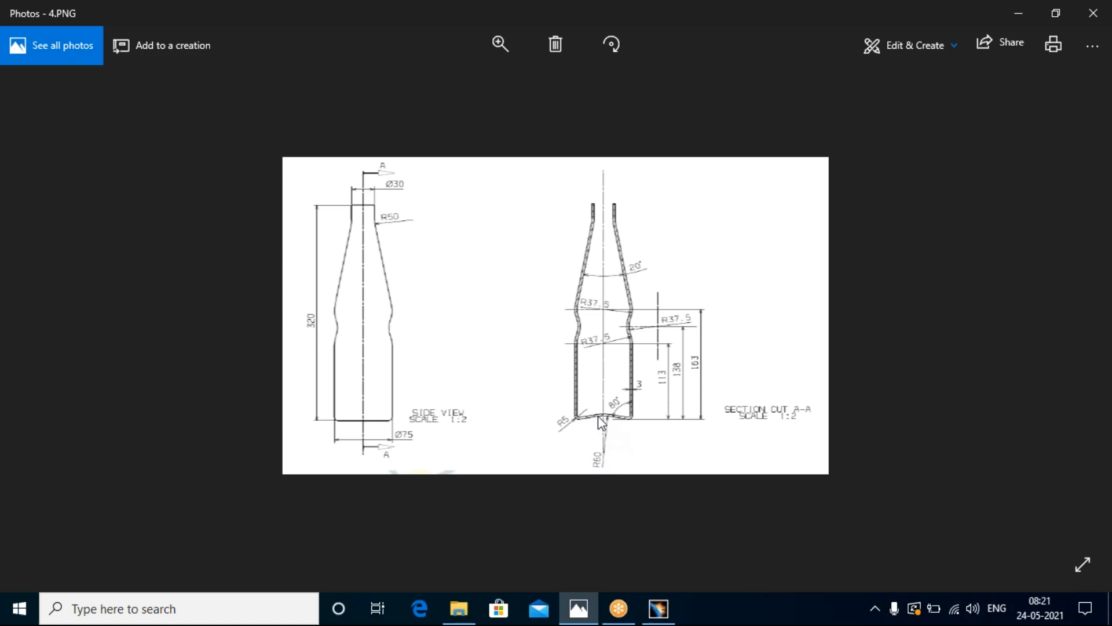
pyautogui.click(658, 608)
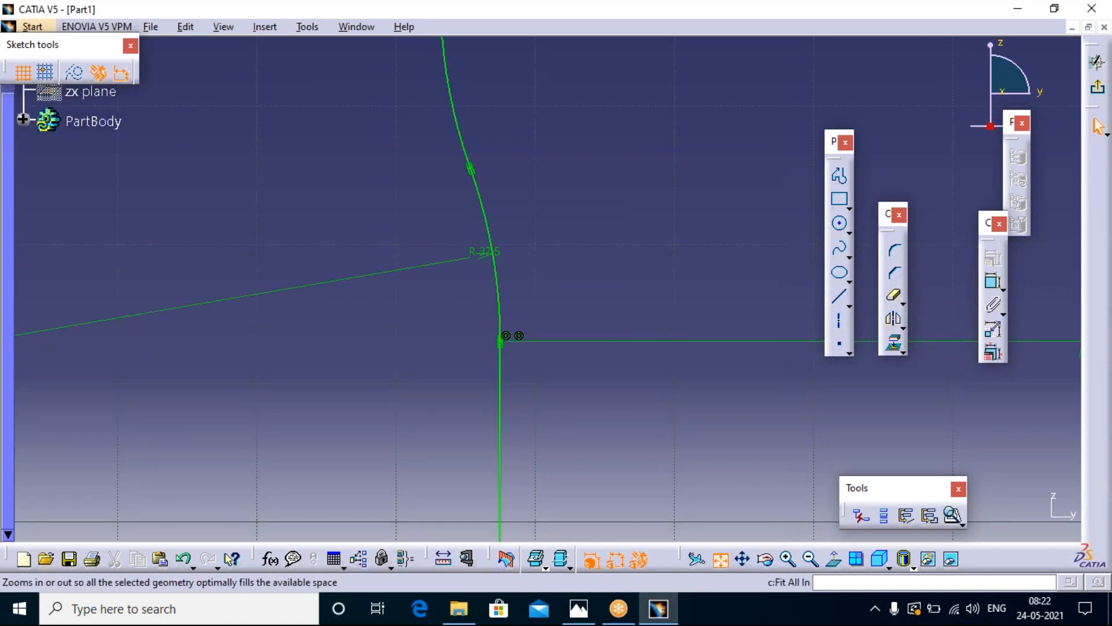
# - Sketch a circle of about 64 mm radius centred on the vertical axis below the origin
pyautogui.click(720, 559)
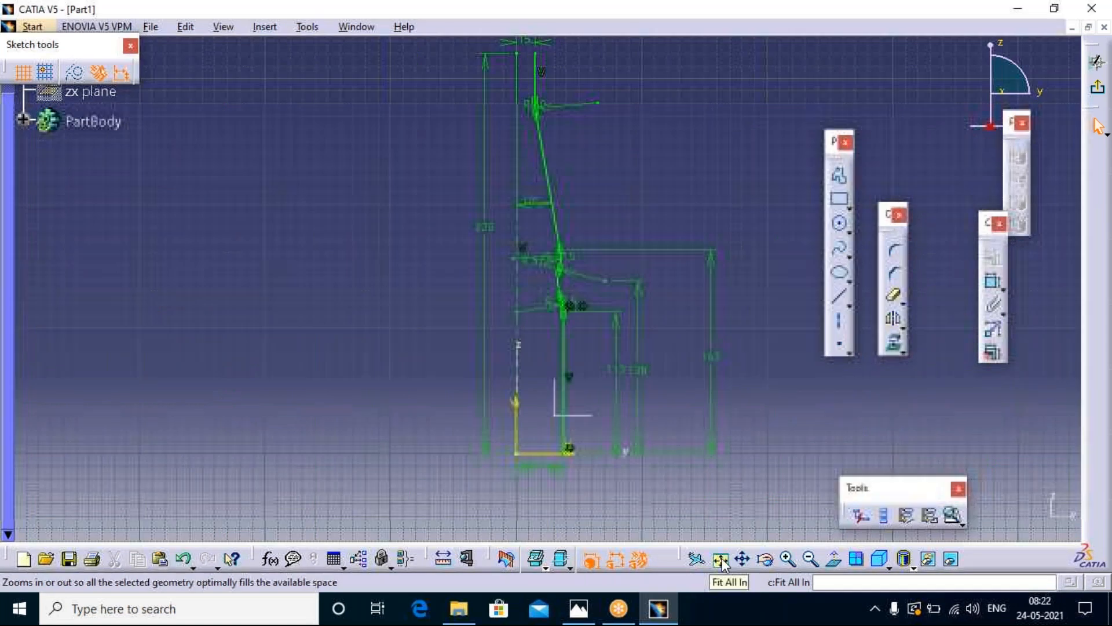
pyautogui.click(839, 224)
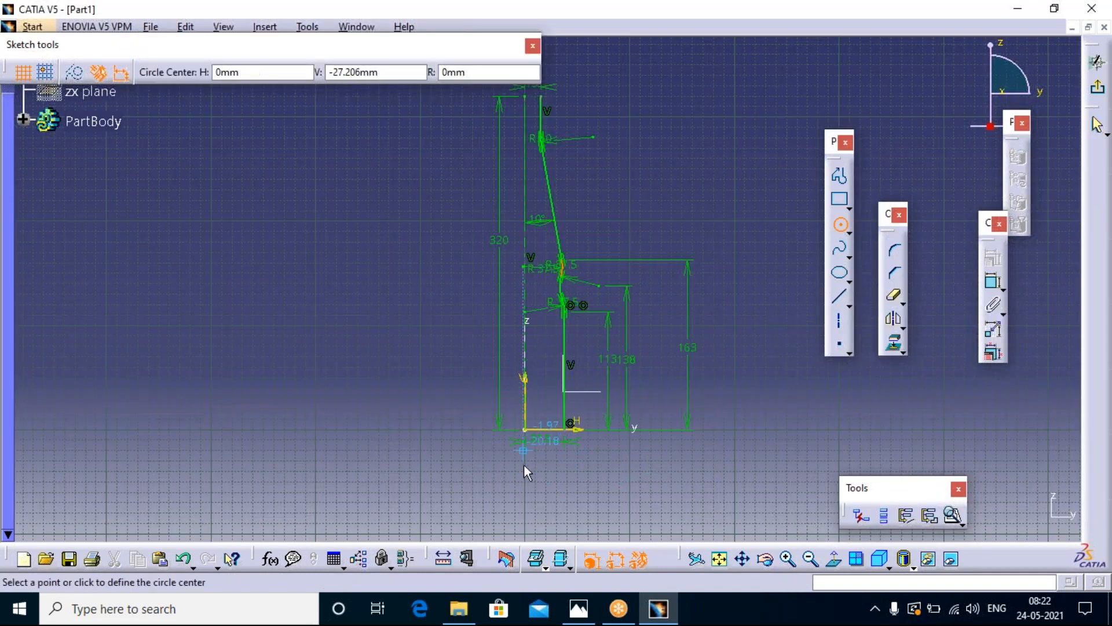
pyautogui.click(524, 489)
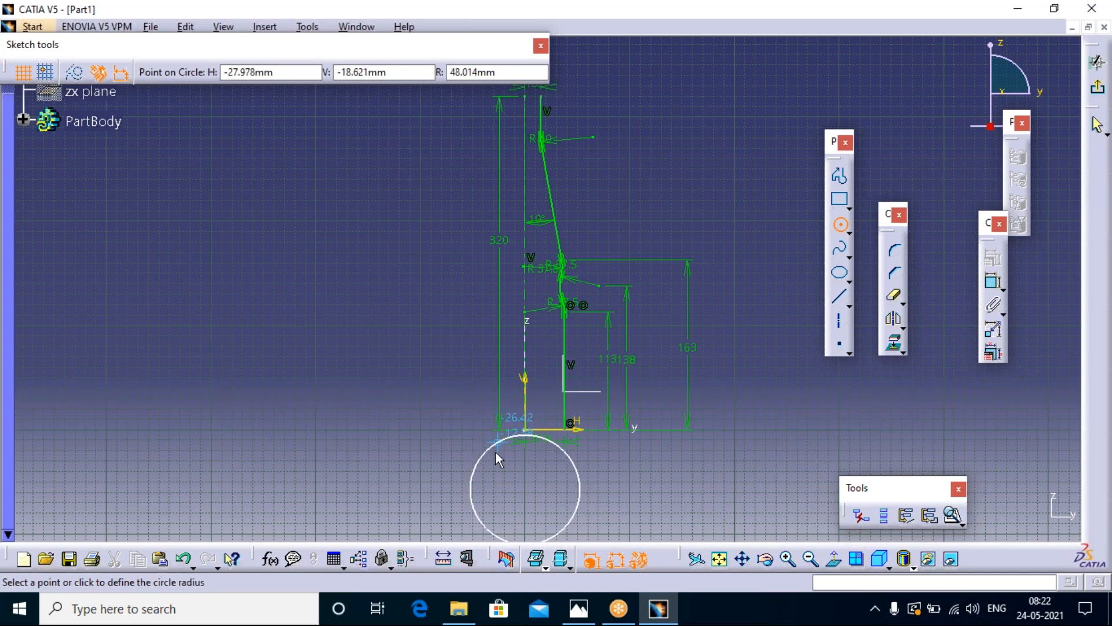
pyautogui.click(463, 464)
pyautogui.click(461, 463)
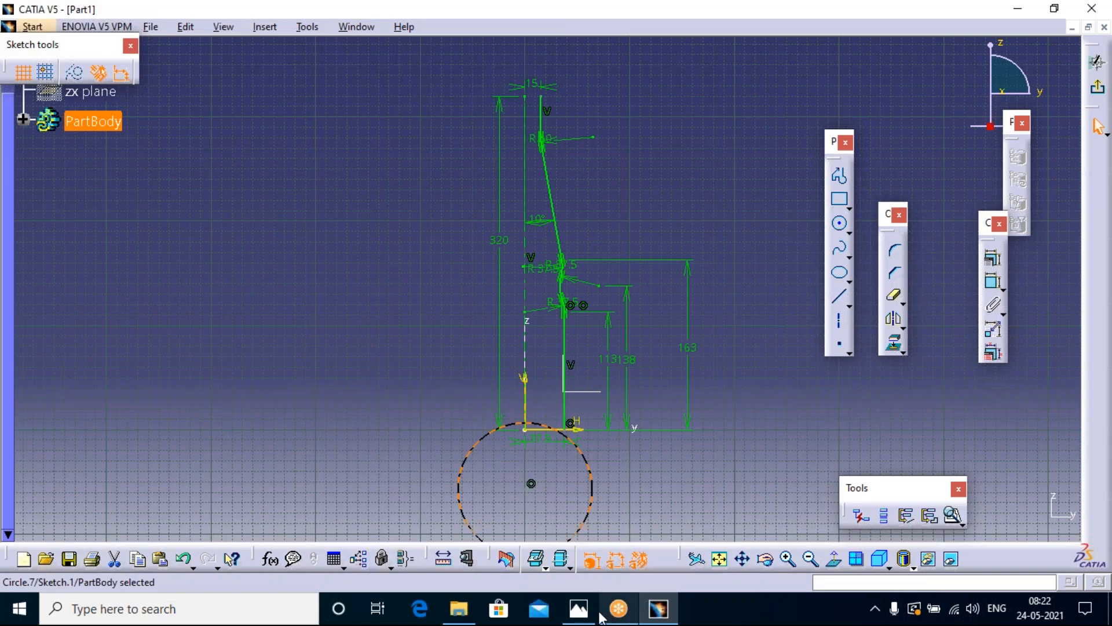
# - Check the base radius in the reference drawing and dimension the new circle's radius to 60 mm
pyautogui.click(578, 609)
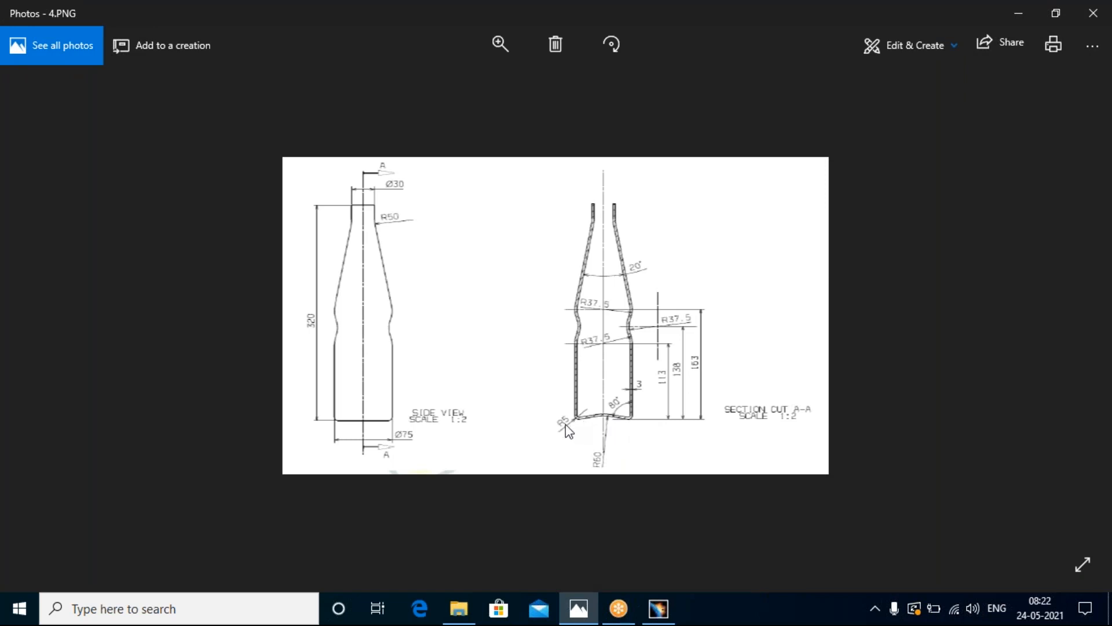
pyautogui.click(660, 614)
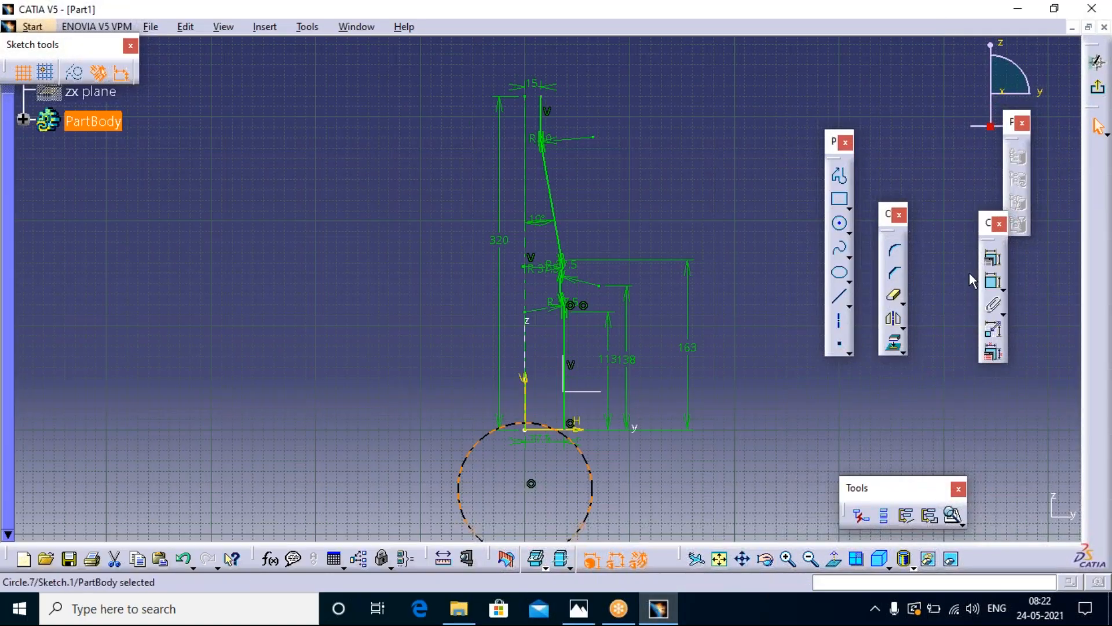
pyautogui.click(993, 281)
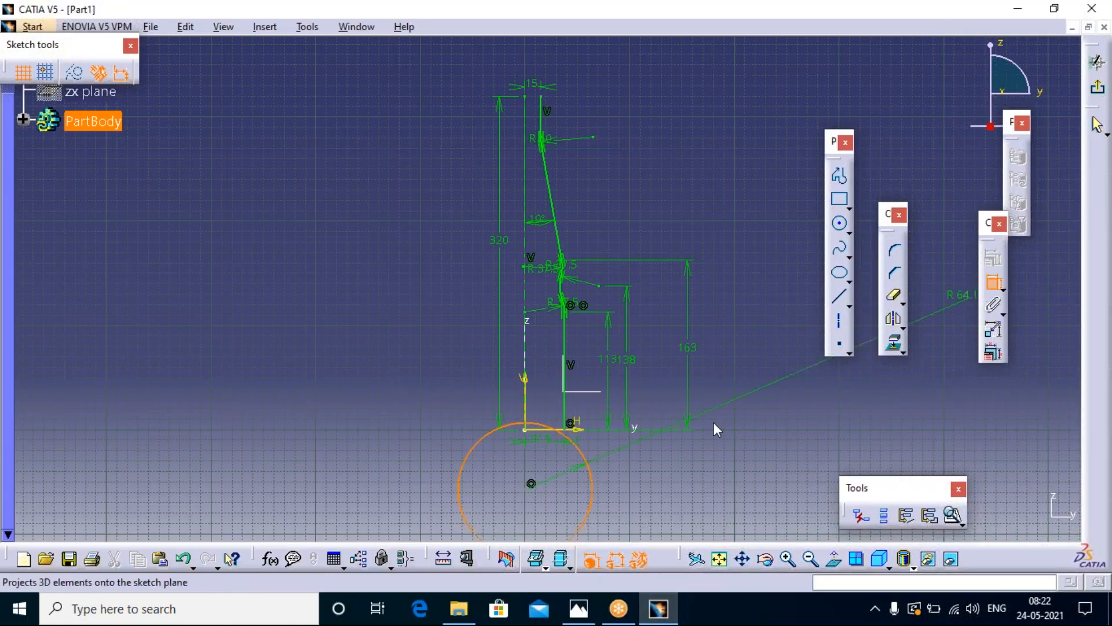
pyautogui.click(591, 471)
pyautogui.click(630, 470)
pyautogui.doubleClick(630, 467)
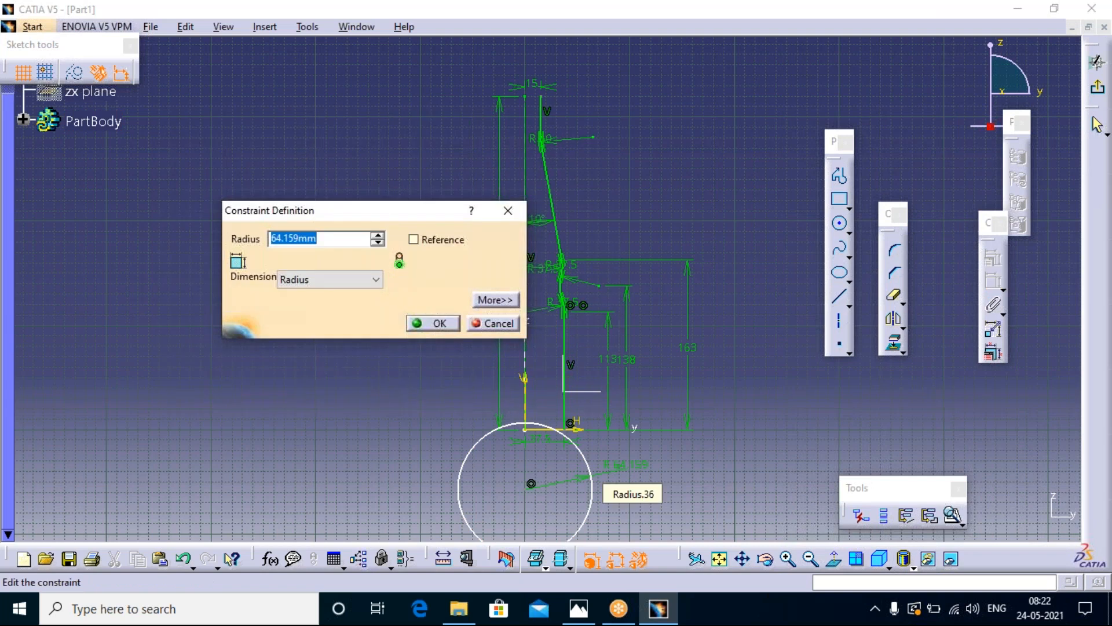
pyautogui.write('60')
pyautogui.press('Return')
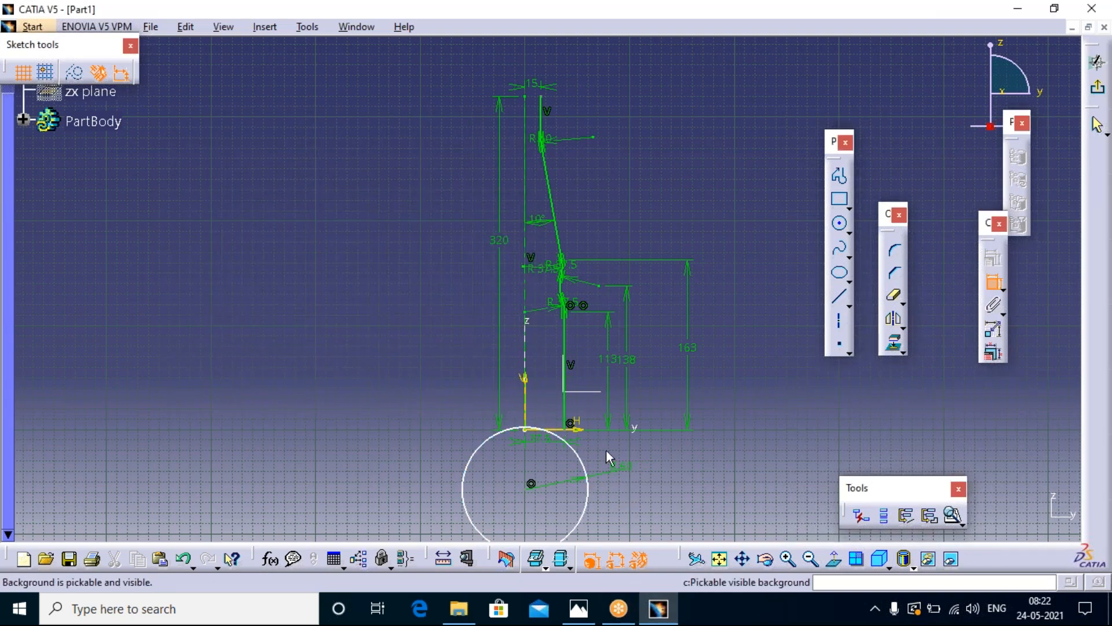
# - Move the circle's centre slightly upward along the vertical axis so the circle's top rises above the origin
pyautogui.click(527, 484)
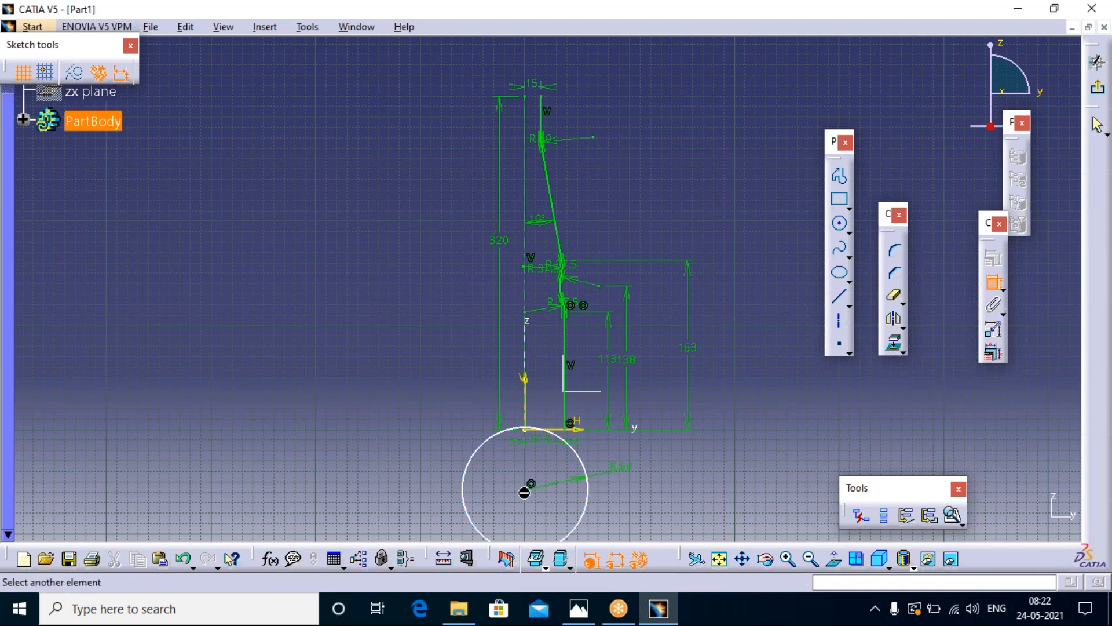
pyautogui.click(993, 282)
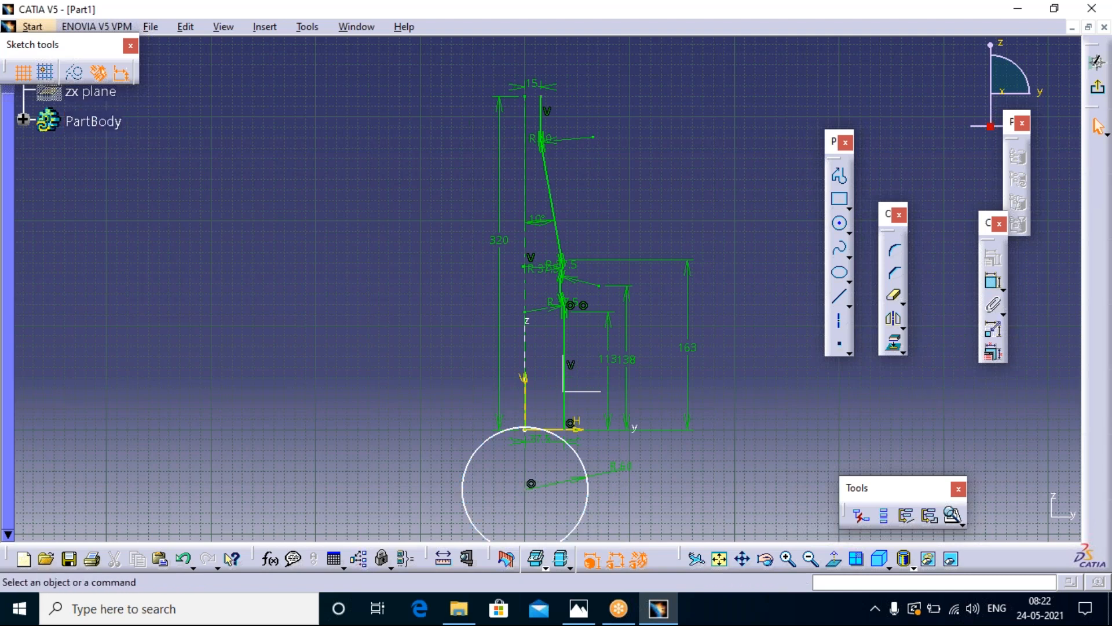
pyautogui.moveTo(529, 479); pyautogui.dragTo(528, 476)
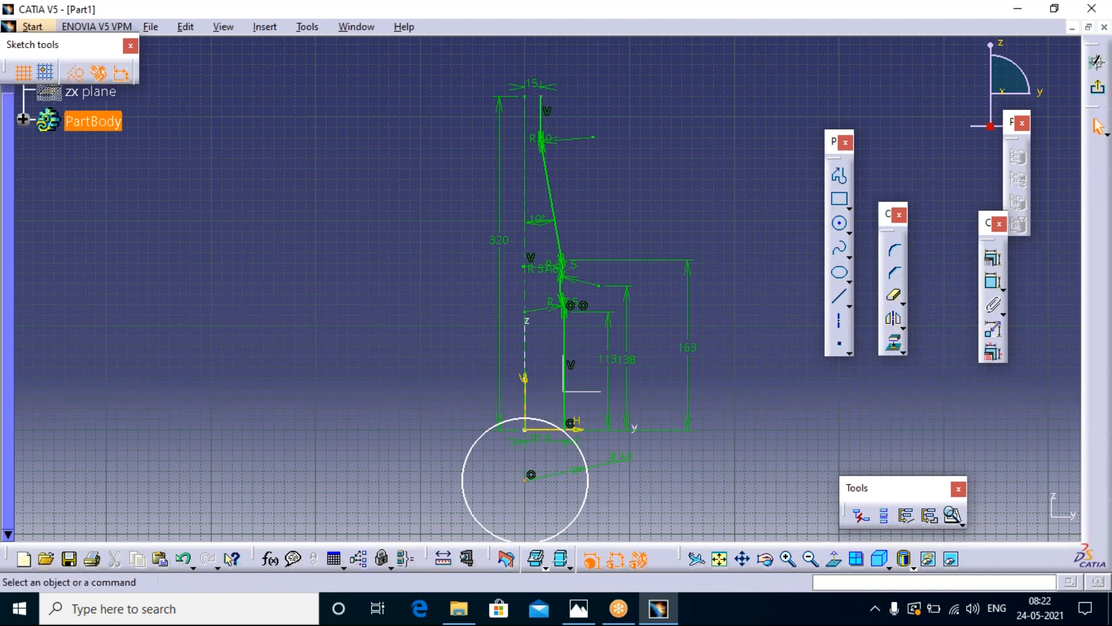
# - Create a corner of about 7 mm radius between the base circle and the lower end of the vertical wall line
pyautogui.click(789, 558)
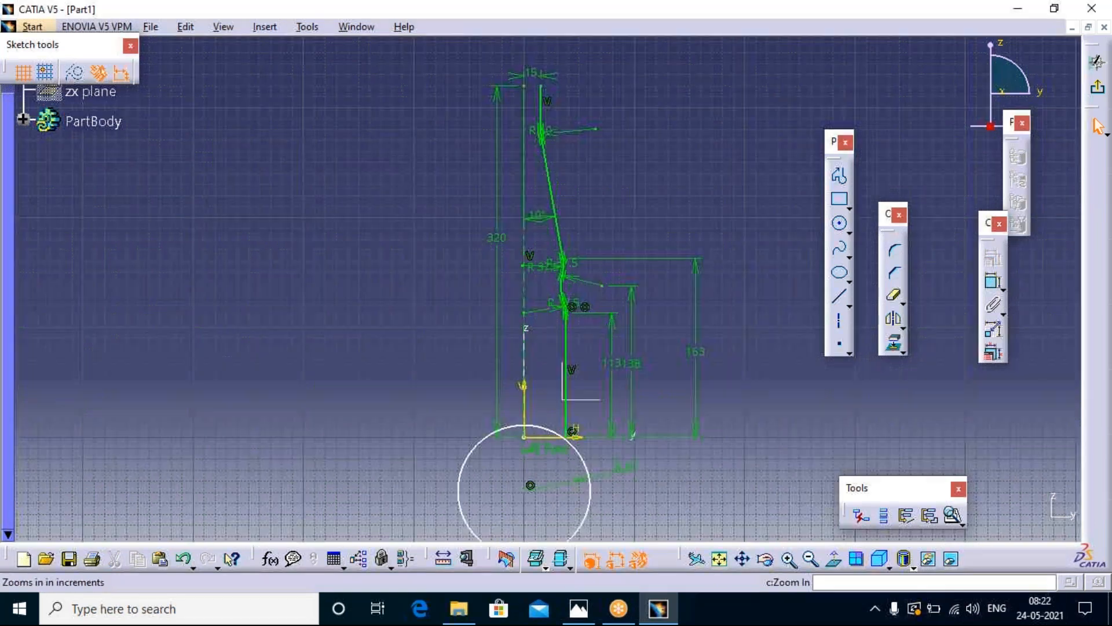
pyautogui.click(788, 558)
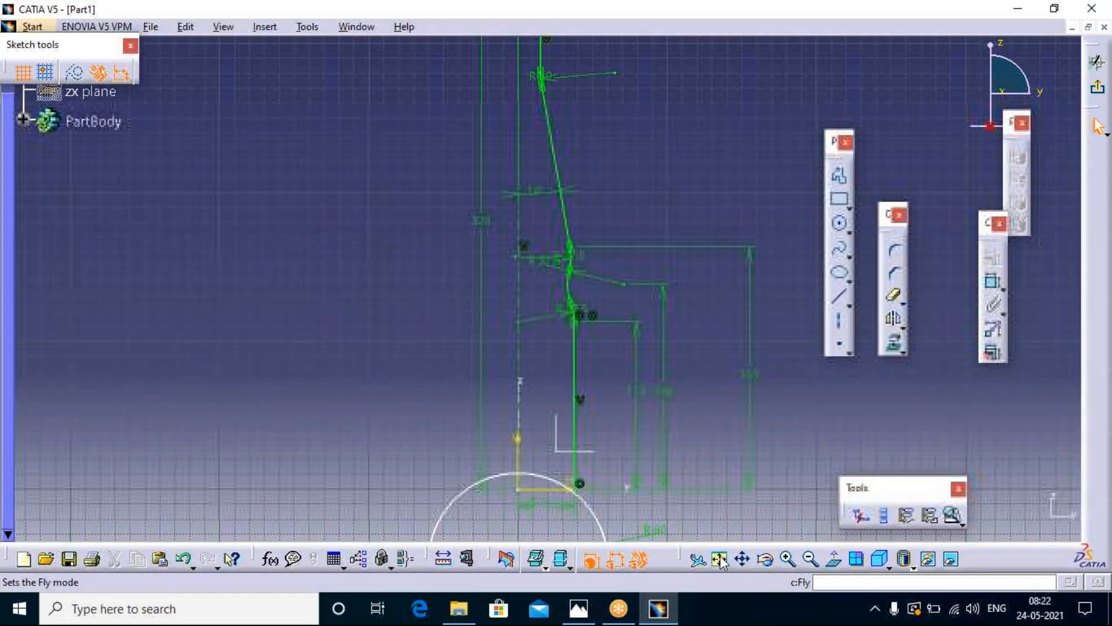
pyautogui.moveTo(605, 488); pyautogui.dragTo(628, 405, button='middle')
pyautogui.click(788, 558)
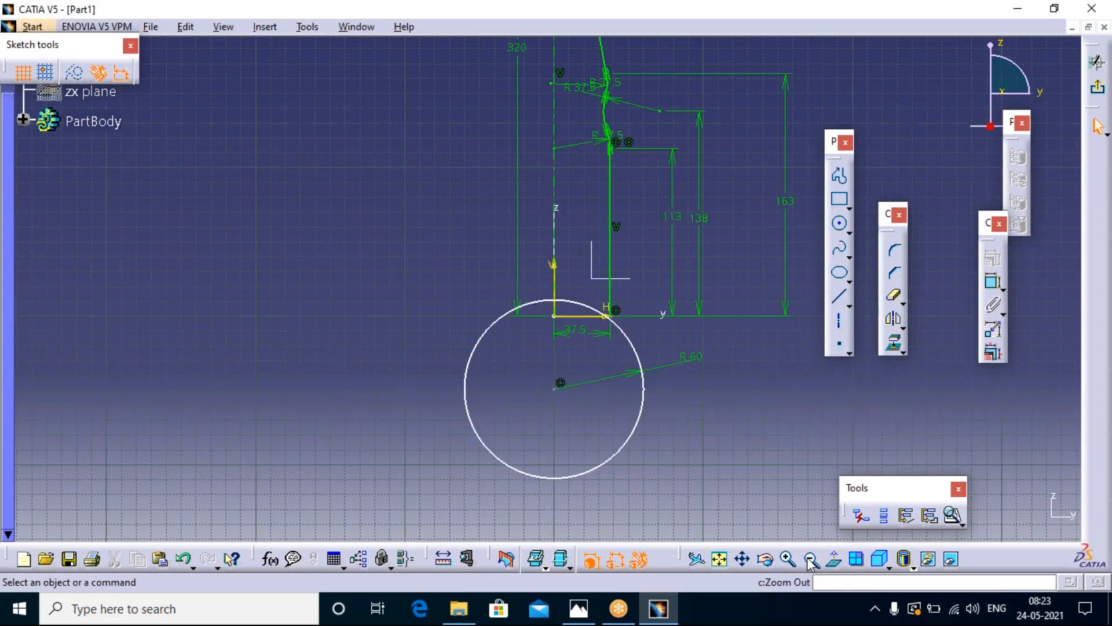
pyautogui.click(789, 558)
pyautogui.click(788, 558)
pyautogui.click(788, 559)
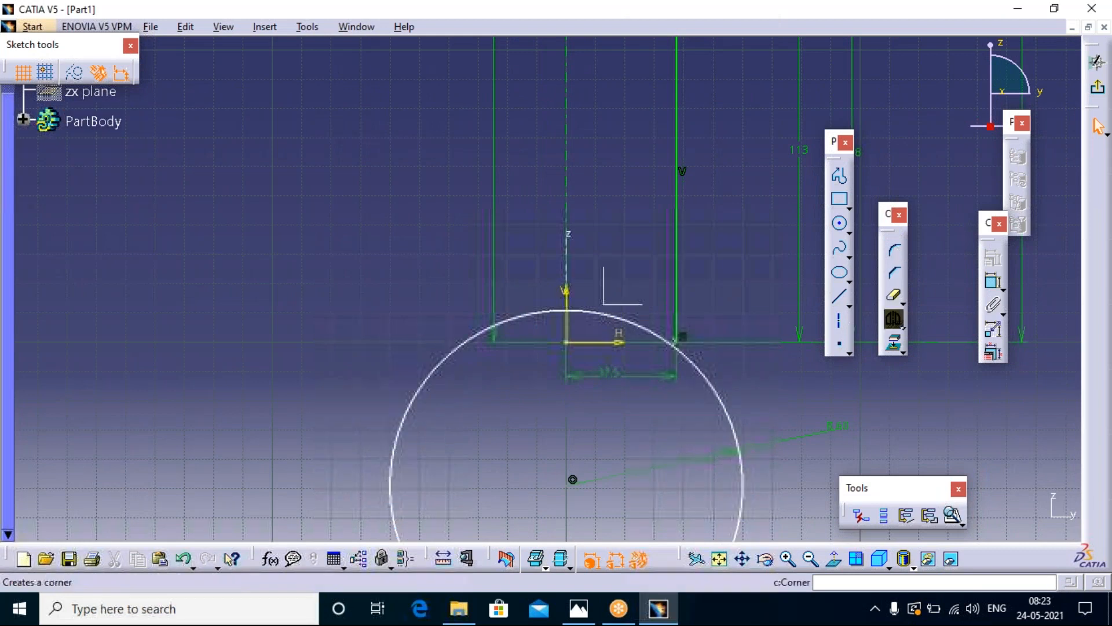
pyautogui.click(897, 251)
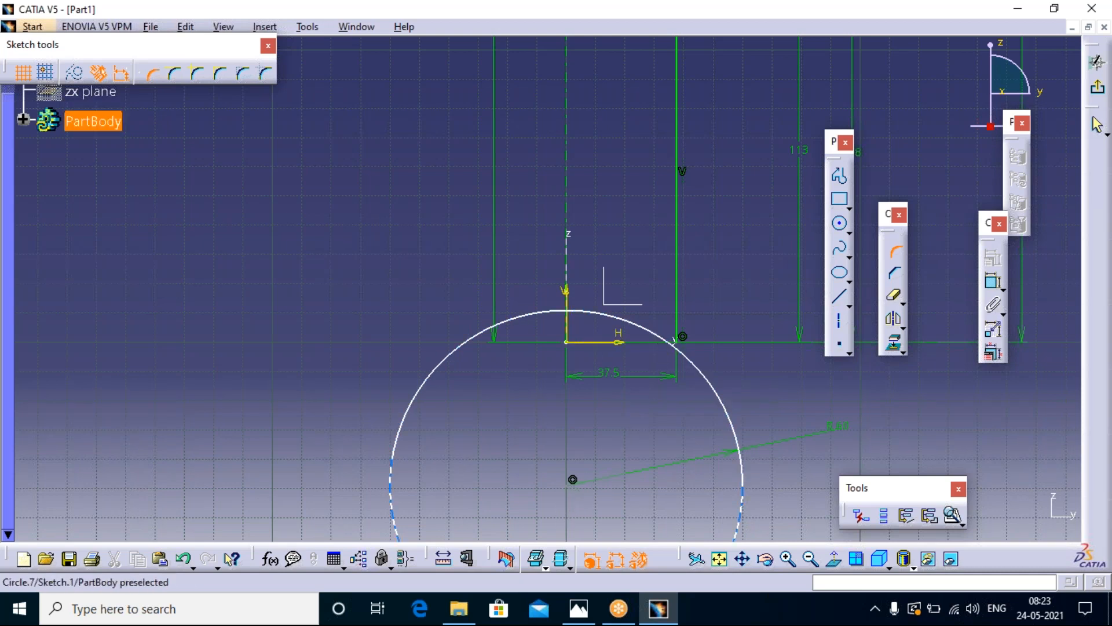
pyautogui.click(673, 340)
pyautogui.click(676, 331)
pyautogui.click(675, 331)
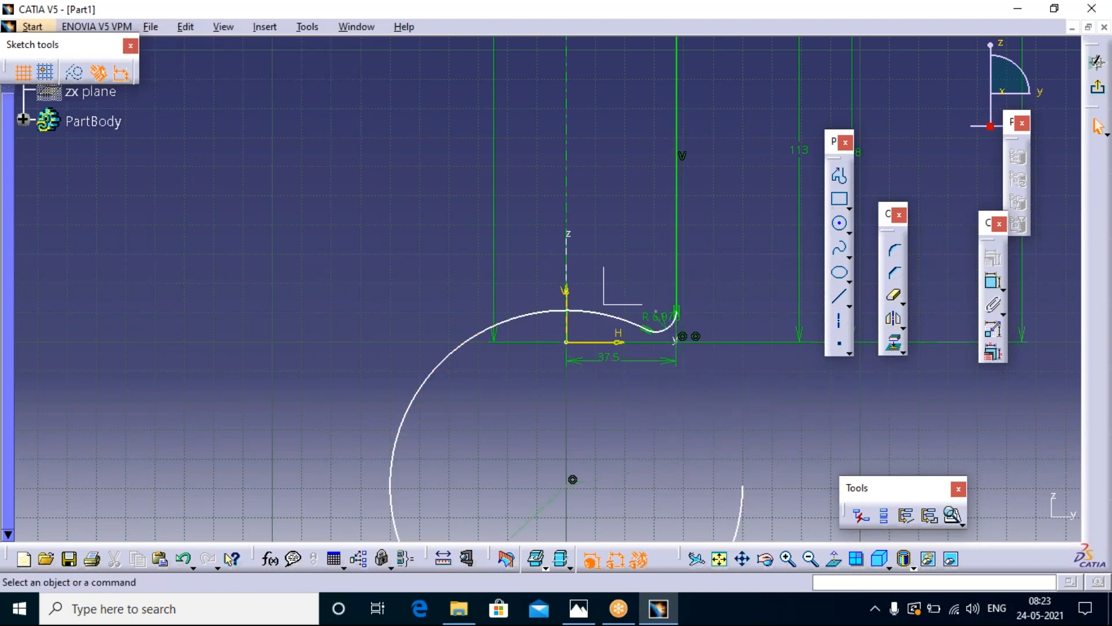
# - Set the radius of the corner between the base circle and the wall to 5 mm
pyautogui.doubleClick(662, 316)
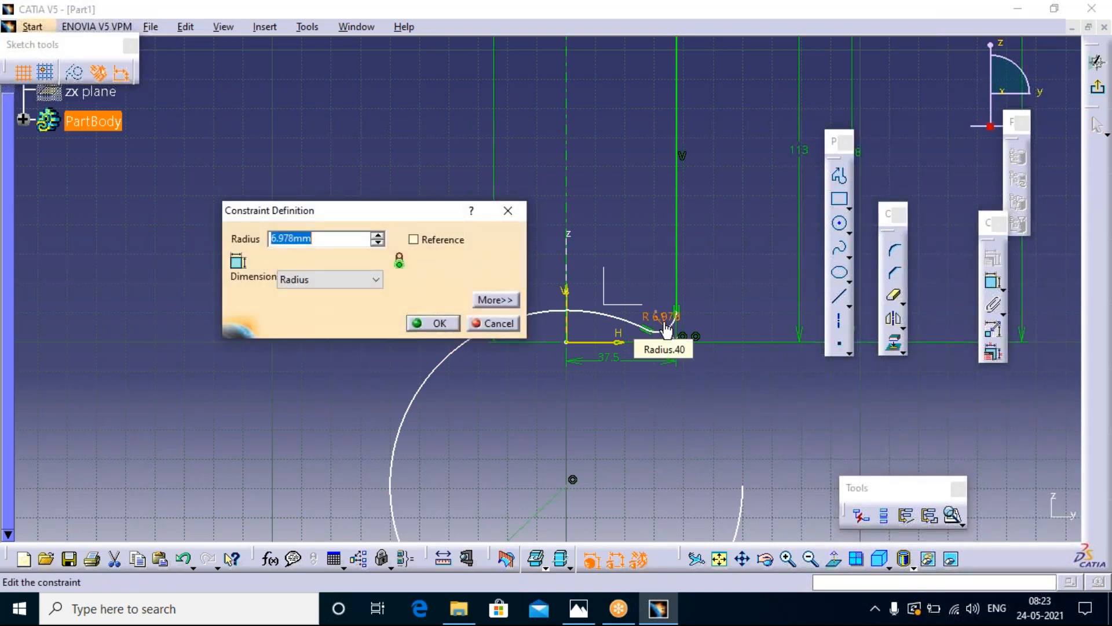
pyautogui.write('5')
pyautogui.click(441, 325)
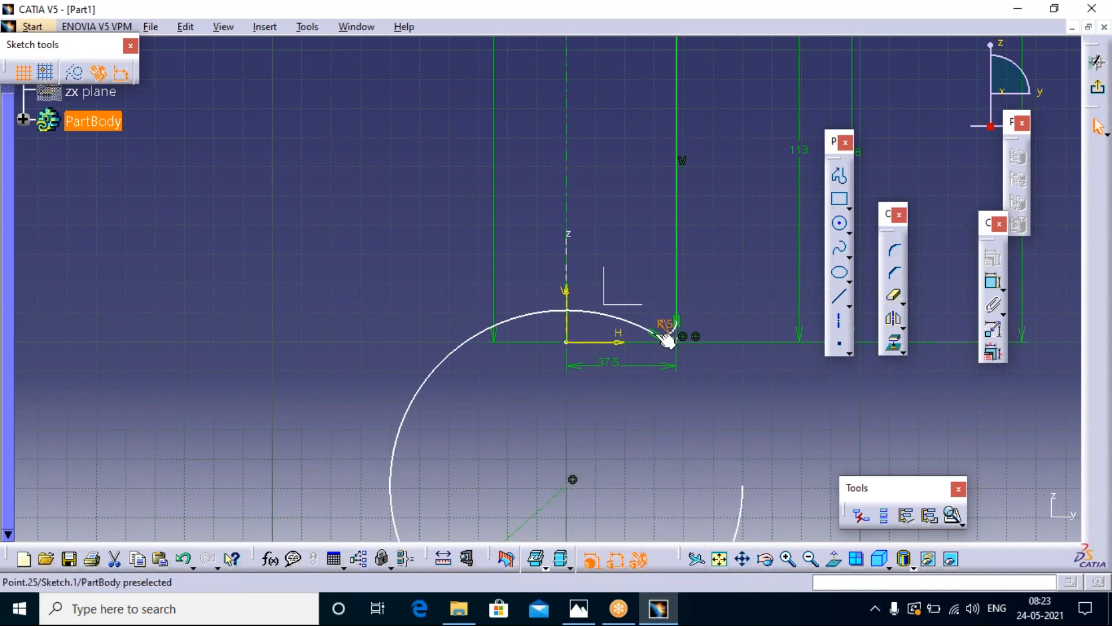
pyautogui.click(666, 342)
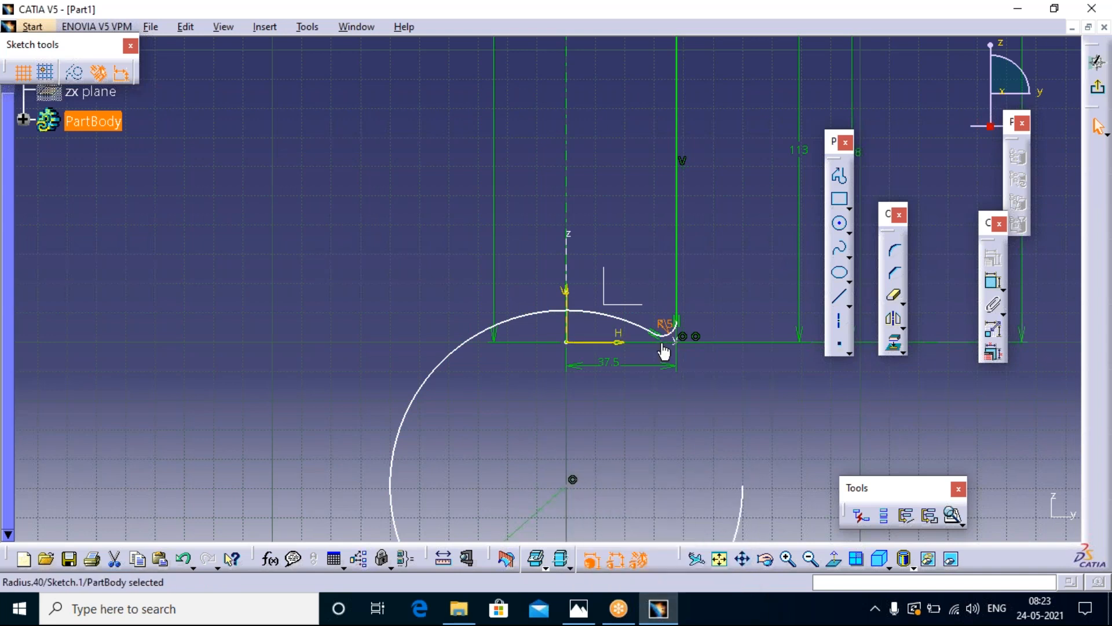
# - Check the bottom edge in the reference drawing and constrain the 5 mm corner arc tangent to the horizontal axis
pyautogui.click(659, 611)
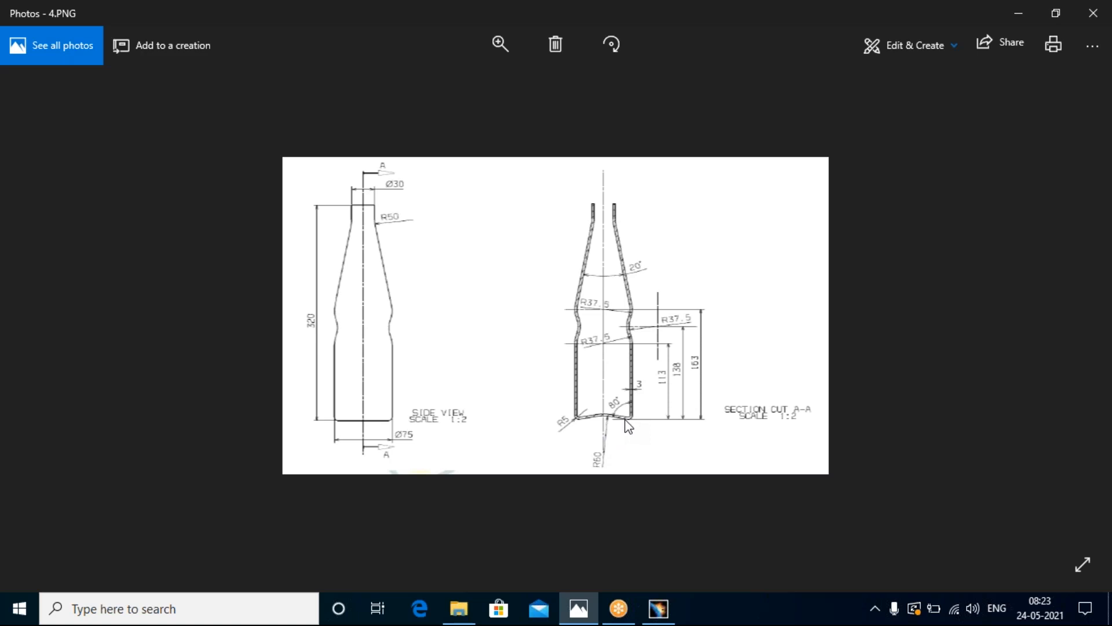
pyautogui.click(659, 606)
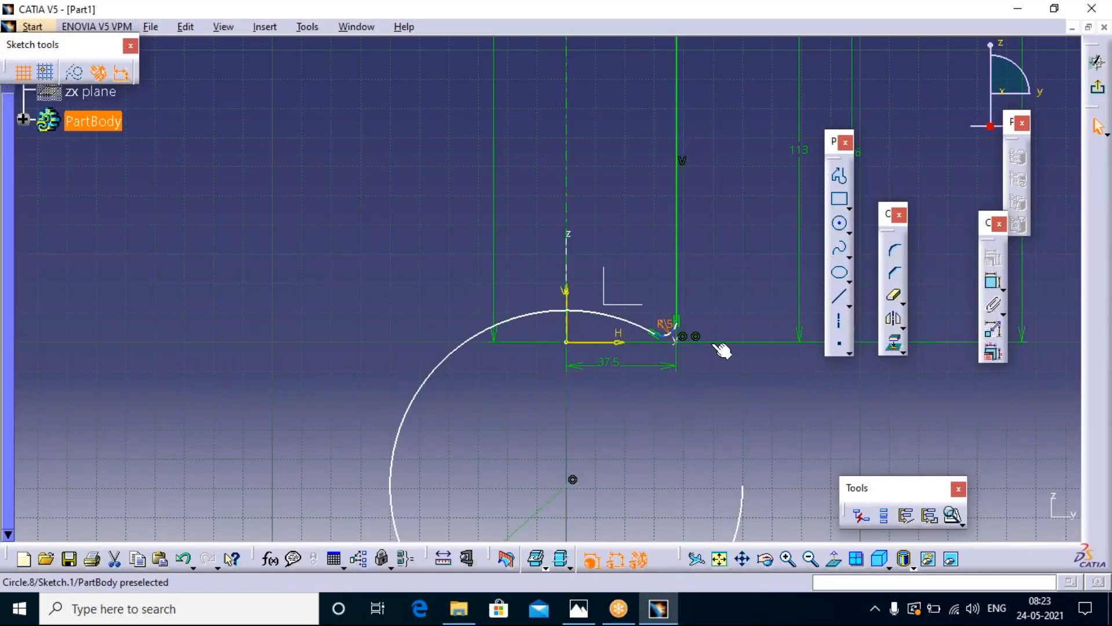
pyautogui.click(994, 284)
pyautogui.click(660, 326)
pyautogui.click(647, 327)
pyautogui.rightClick(764, 307)
pyautogui.click(805, 385)
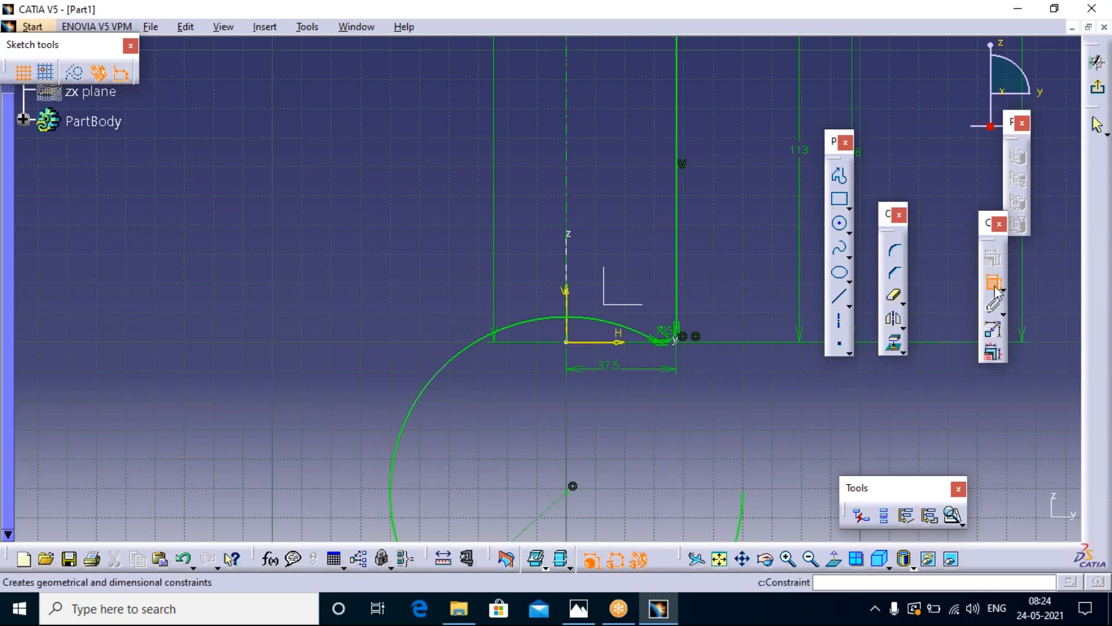
# - Quick-trim the base circle at the vertical axis, keeping only the arc between the axis and the corner
pyautogui.click(897, 299)
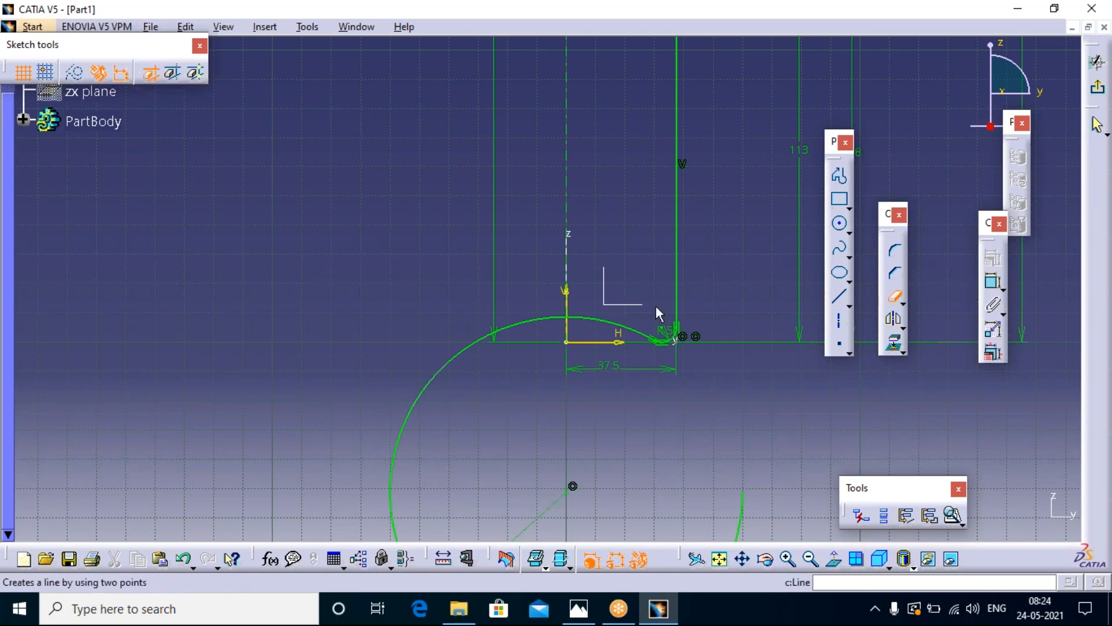
pyautogui.click(525, 328)
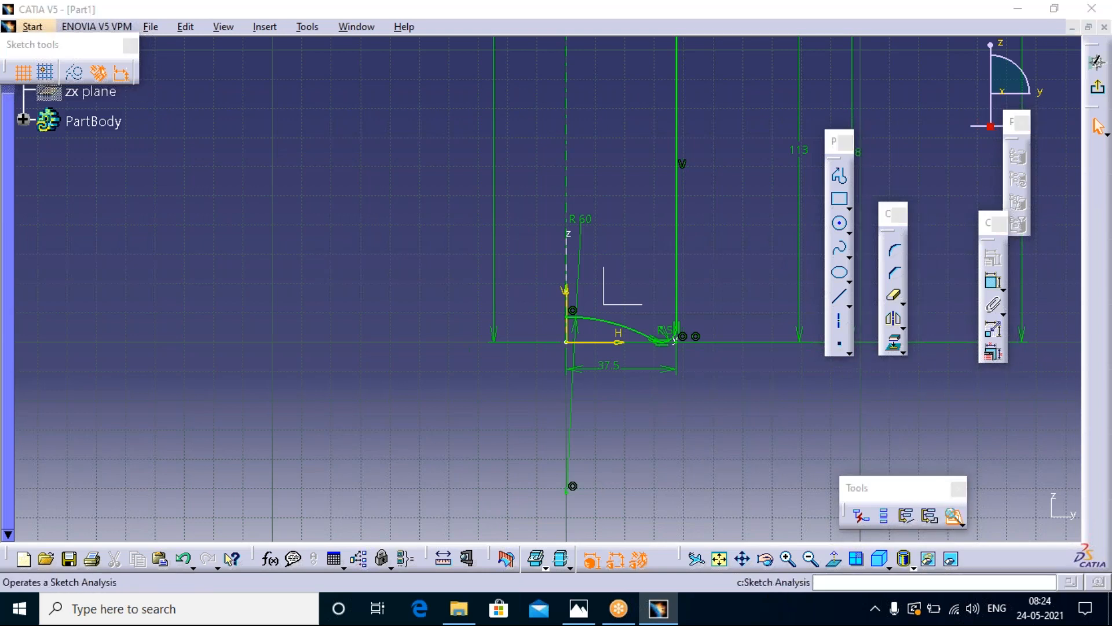
# - Run Sketch Analysis on the bottle profile and examine its geometry status and constraint diagnostic list
pyautogui.click(954, 515)
pyautogui.click(702, 111)
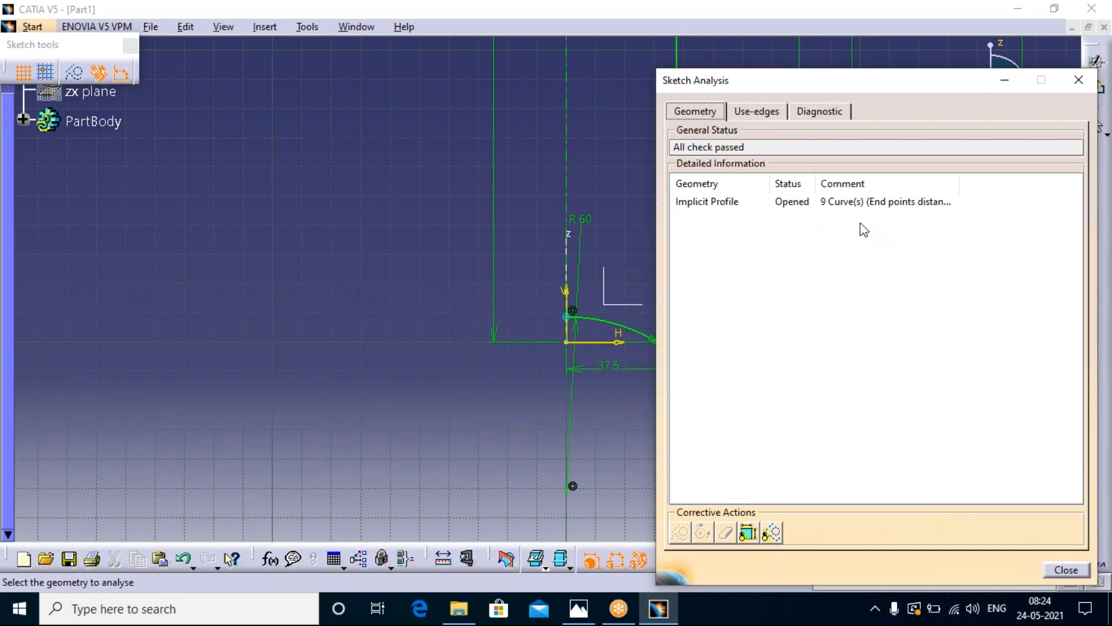
pyautogui.click(817, 112)
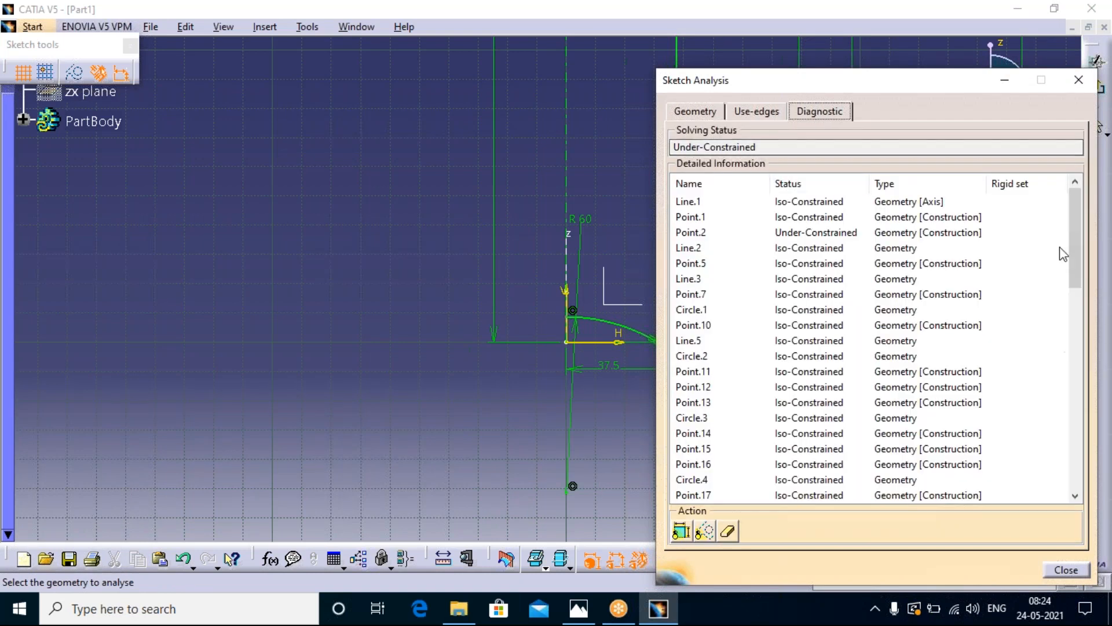
pyautogui.moveTo(1078, 262); pyautogui.dragTo(1103, 174)
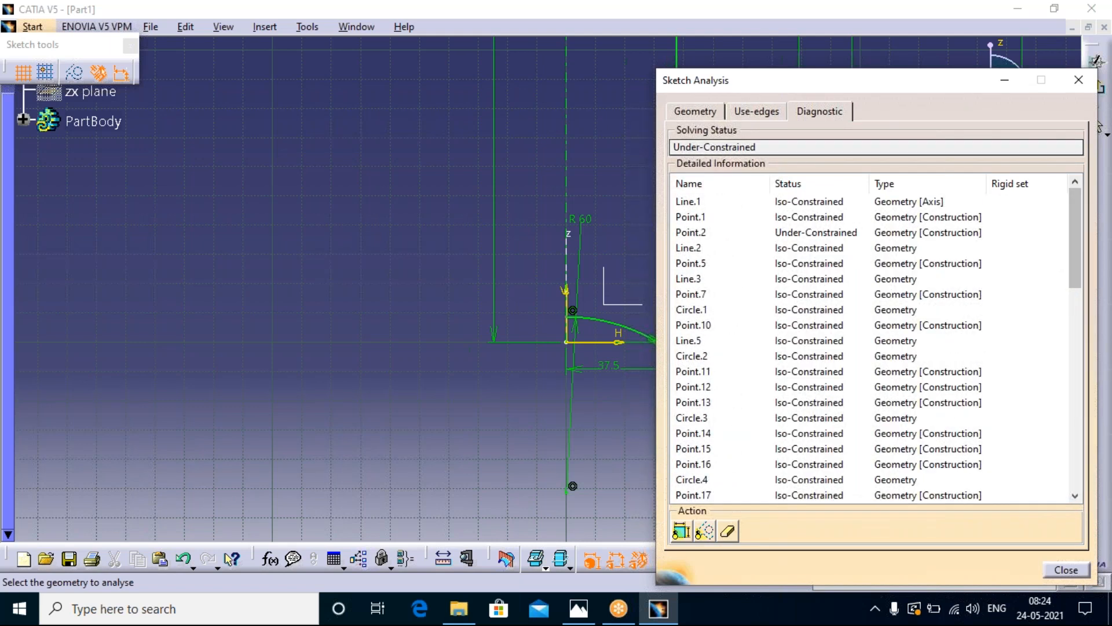
# - Highlight Point.2 from the diagnostic list, review the remaining entries and close the sketch analysis
pyautogui.click(805, 233)
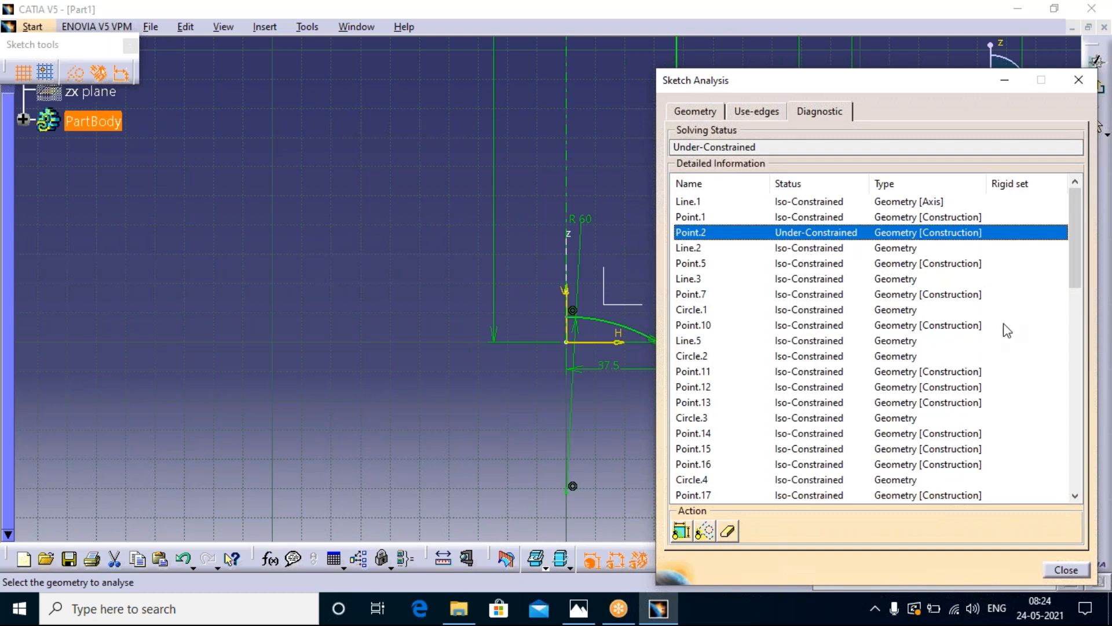
pyautogui.moveTo(1073, 231); pyautogui.dragTo(1077, 482)
pyautogui.moveTo(1074, 424); pyautogui.dragTo(1066, 212)
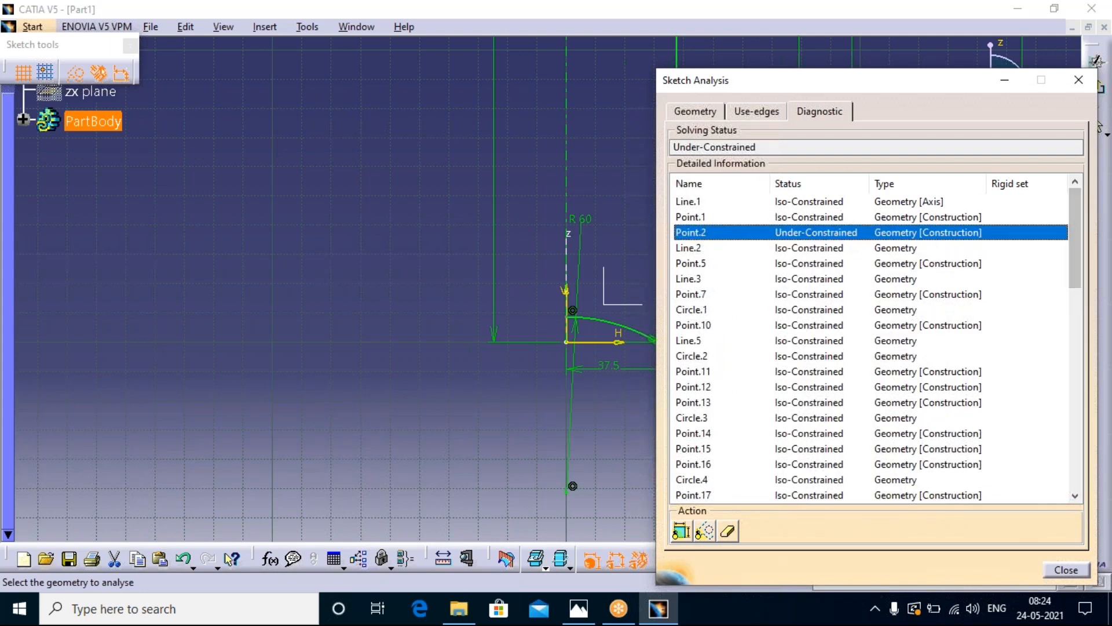
pyautogui.click(1079, 80)
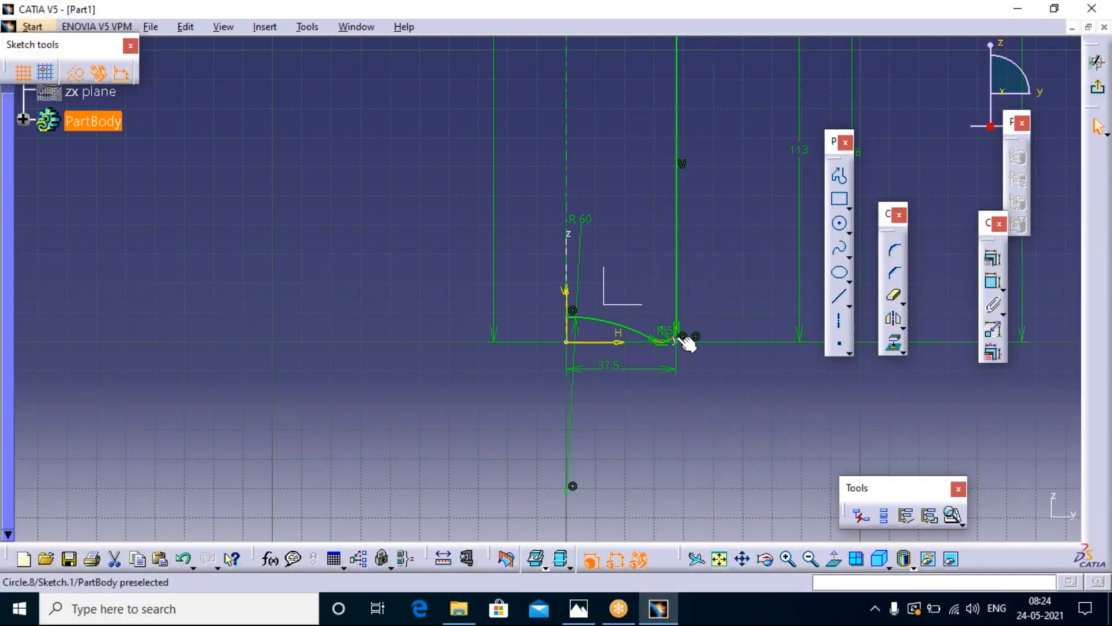
pyautogui.click(707, 323)
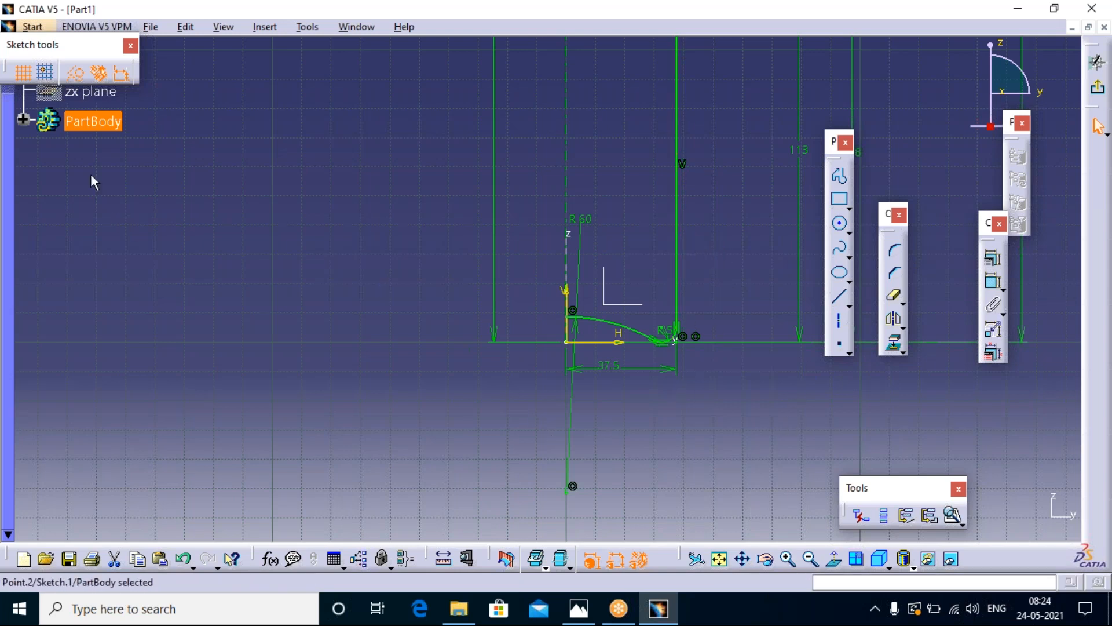
# - Try to mirror the whole of Sketch.1 about the vertical axis
pyautogui.click(23, 119)
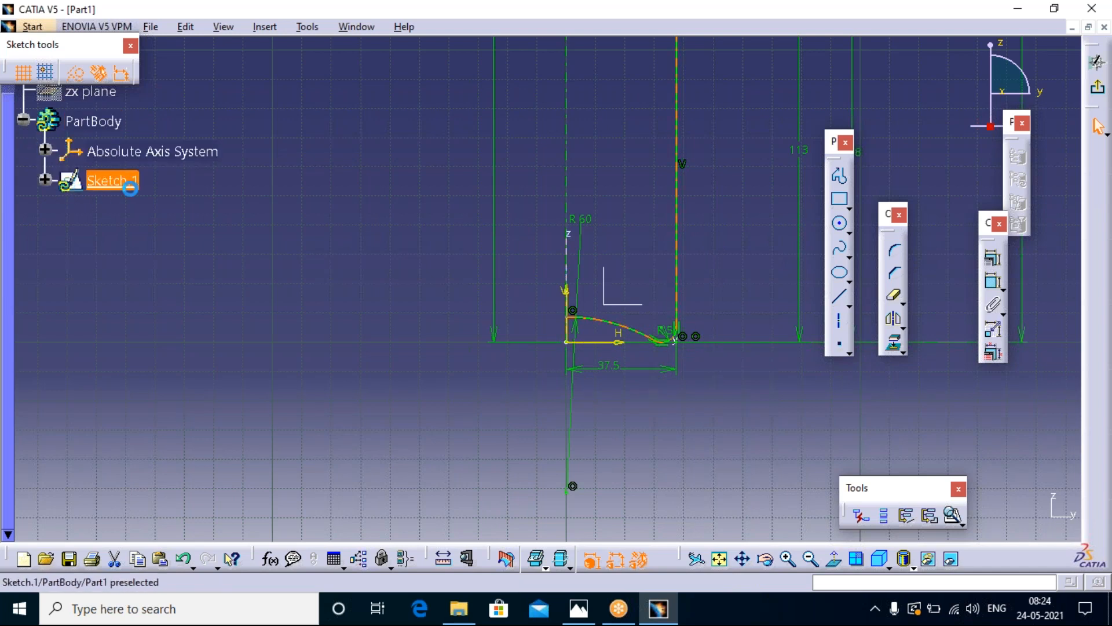
pyautogui.click(114, 186)
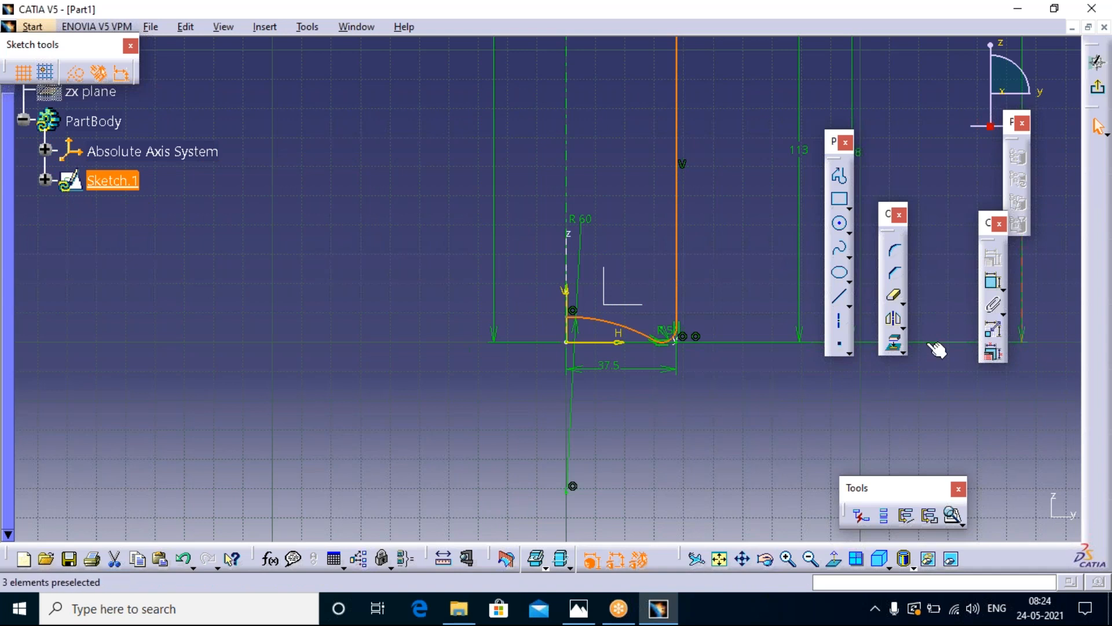
pyautogui.click(893, 318)
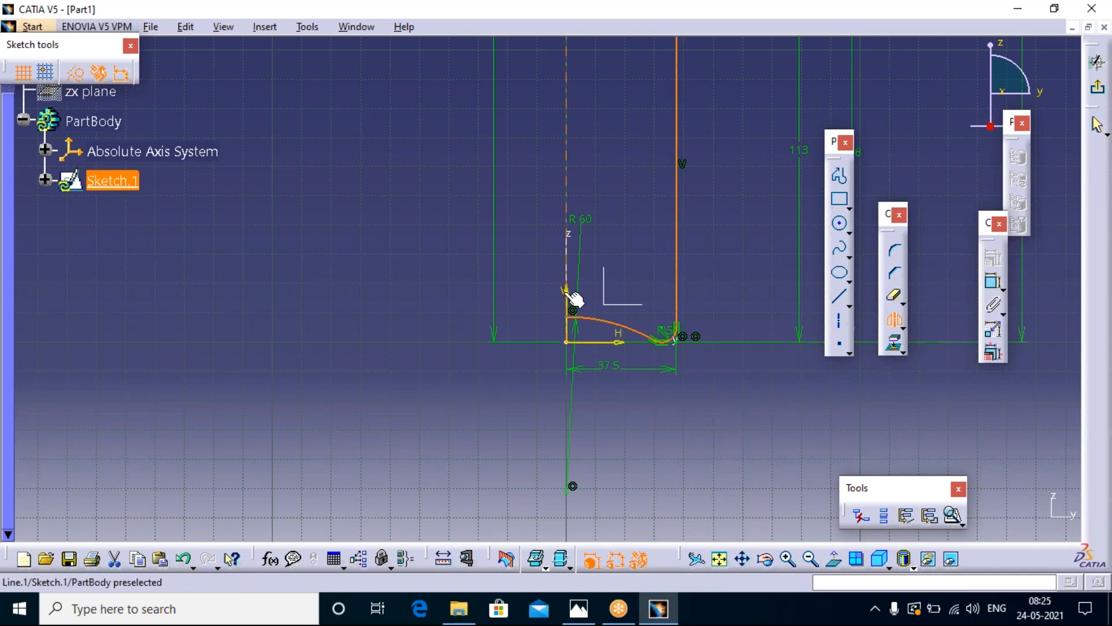
pyautogui.click(576, 298)
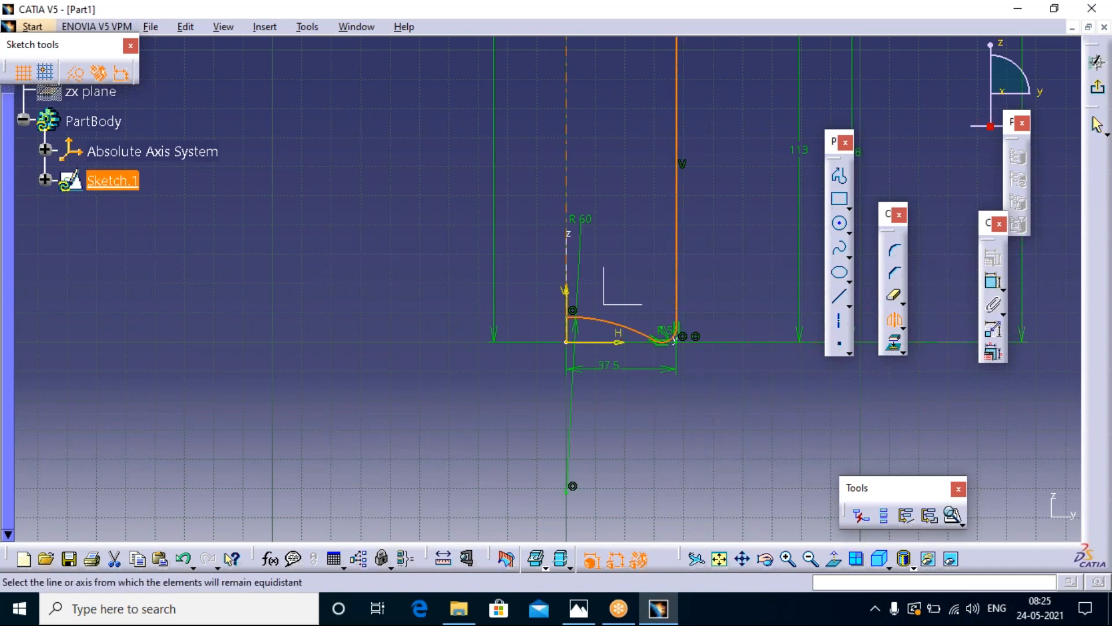
pyautogui.click(565, 293)
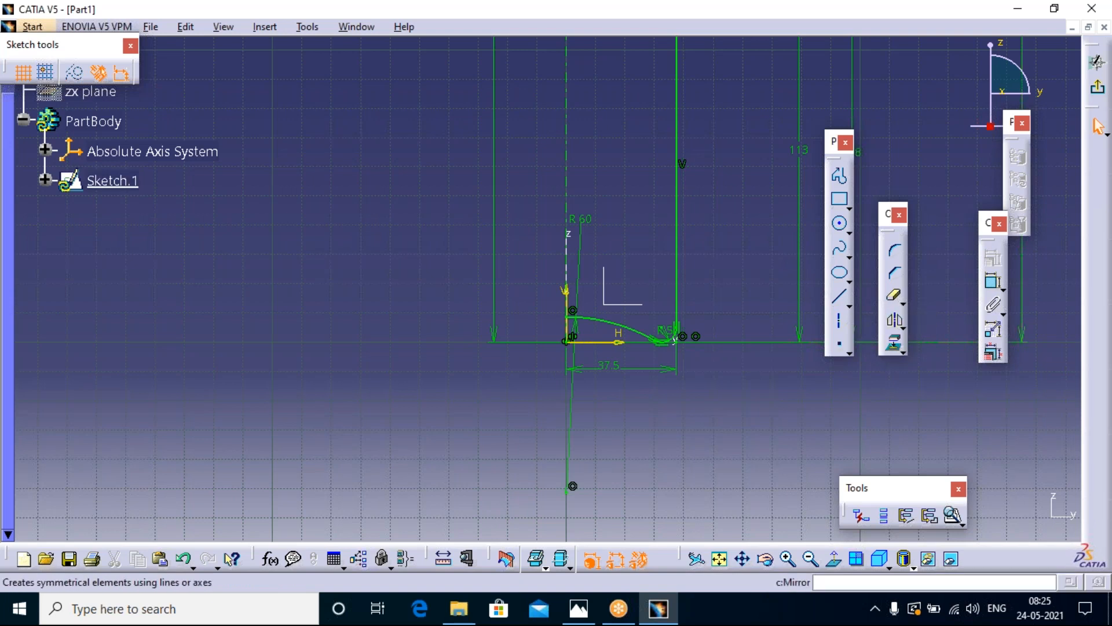
pyautogui.click(895, 322)
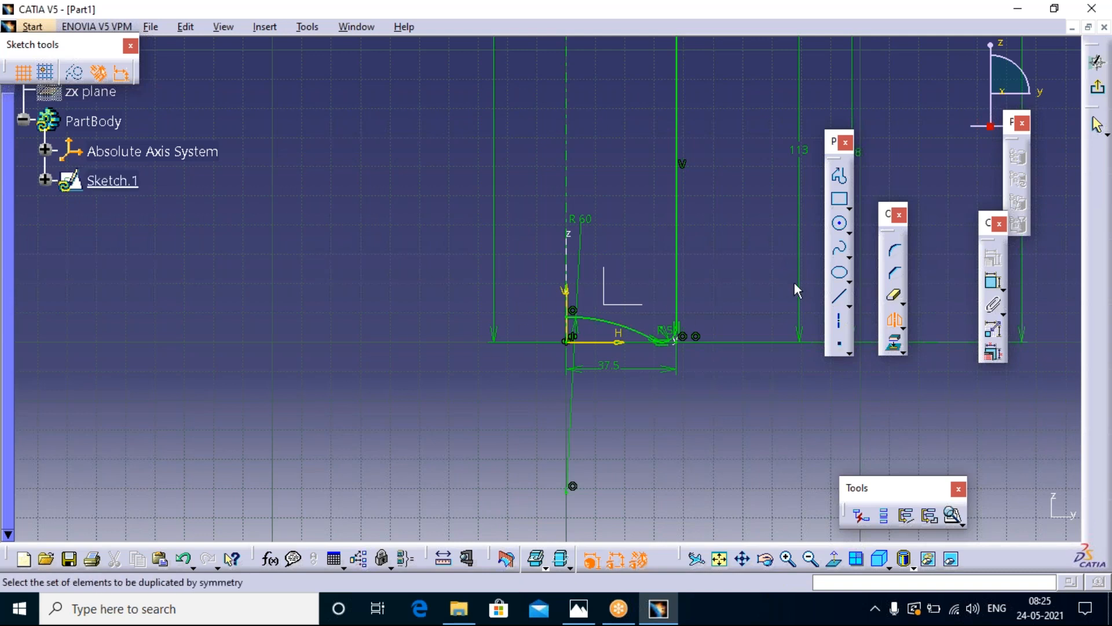
pyautogui.press('Escape')
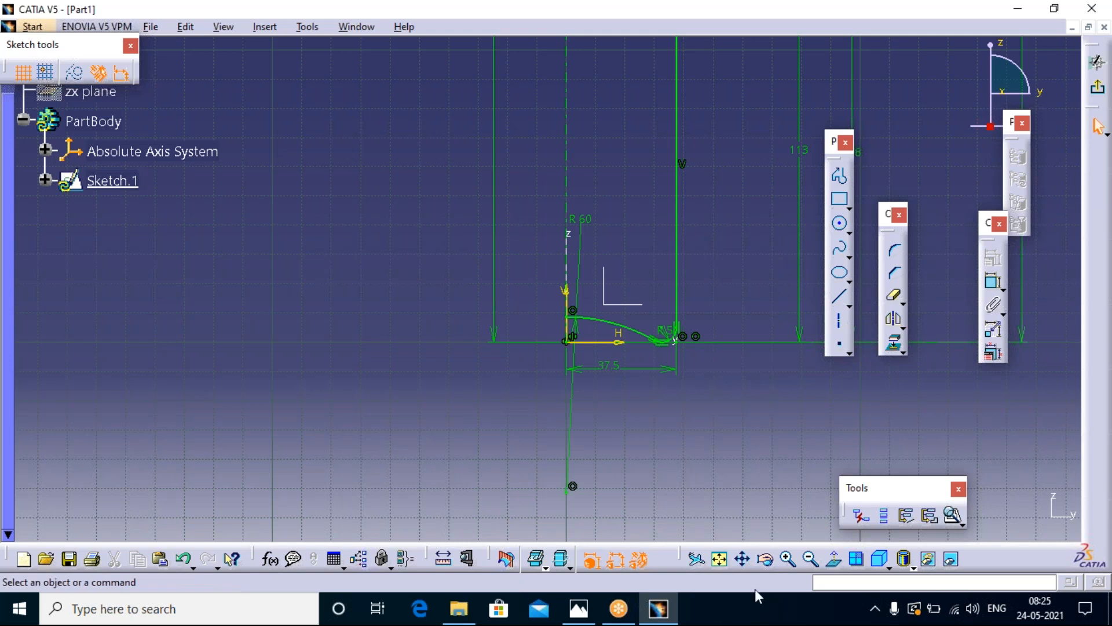
# - Select every line and arc of the bottle half-profile, from the neck line down to the base arc
pyautogui.click(696, 558)
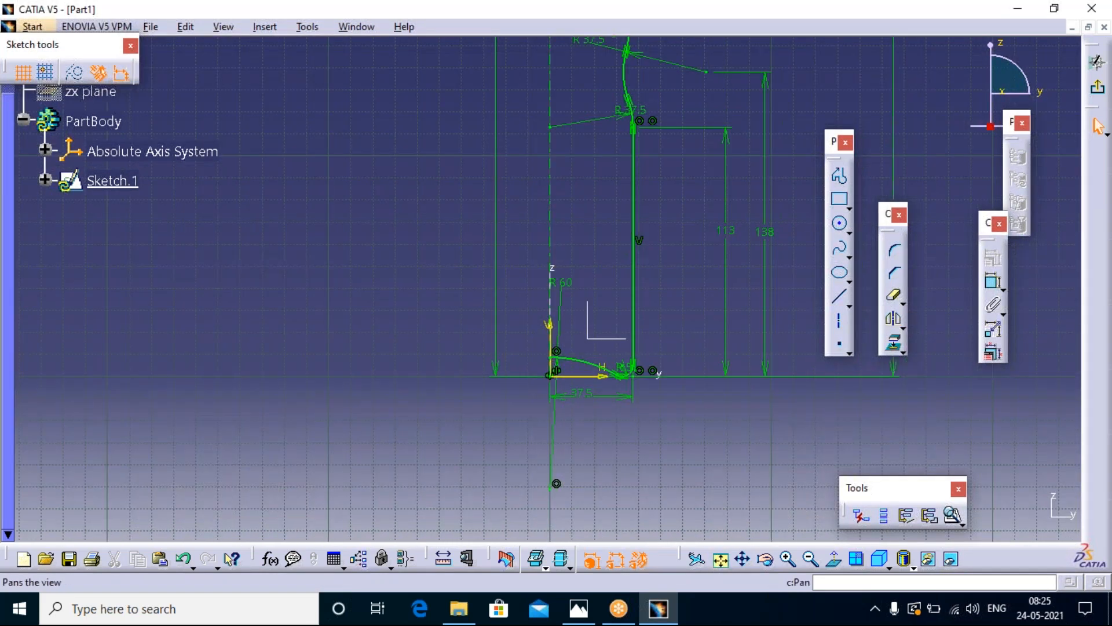
pyautogui.click(539, 109)
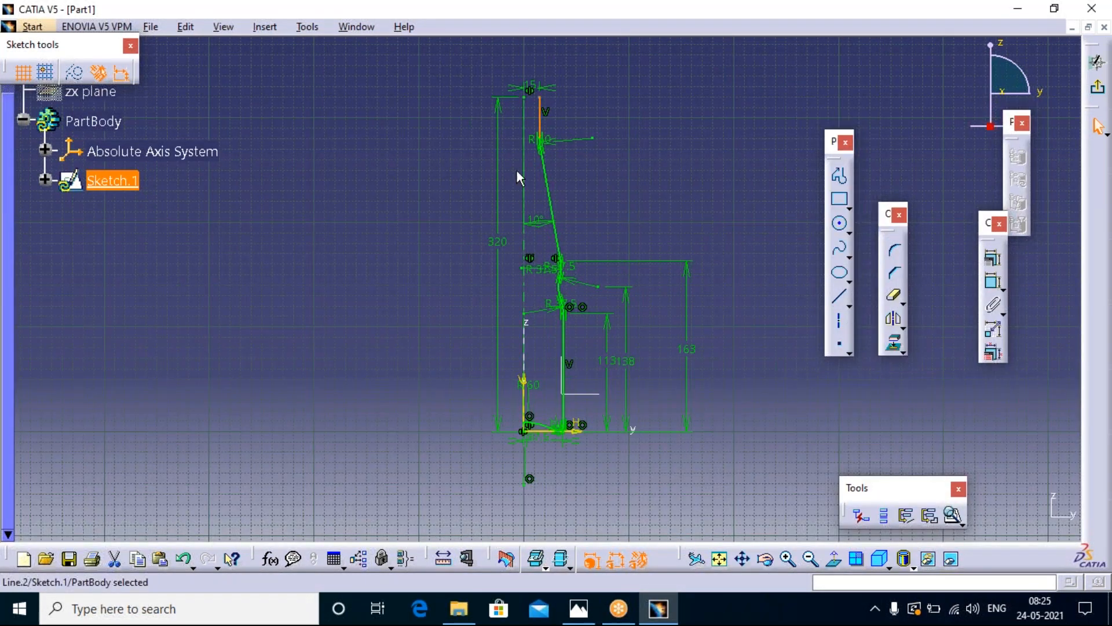
pyautogui.keyDown('ctrl'); pyautogui.click(546, 171); pyautogui.keyUp('ctrl')
pyautogui.keyDown('ctrl'); pyautogui.click(565, 271); pyautogui.keyUp('ctrl')
pyautogui.keyDown('ctrl'); pyautogui.click(560, 271); pyautogui.keyUp('ctrl')
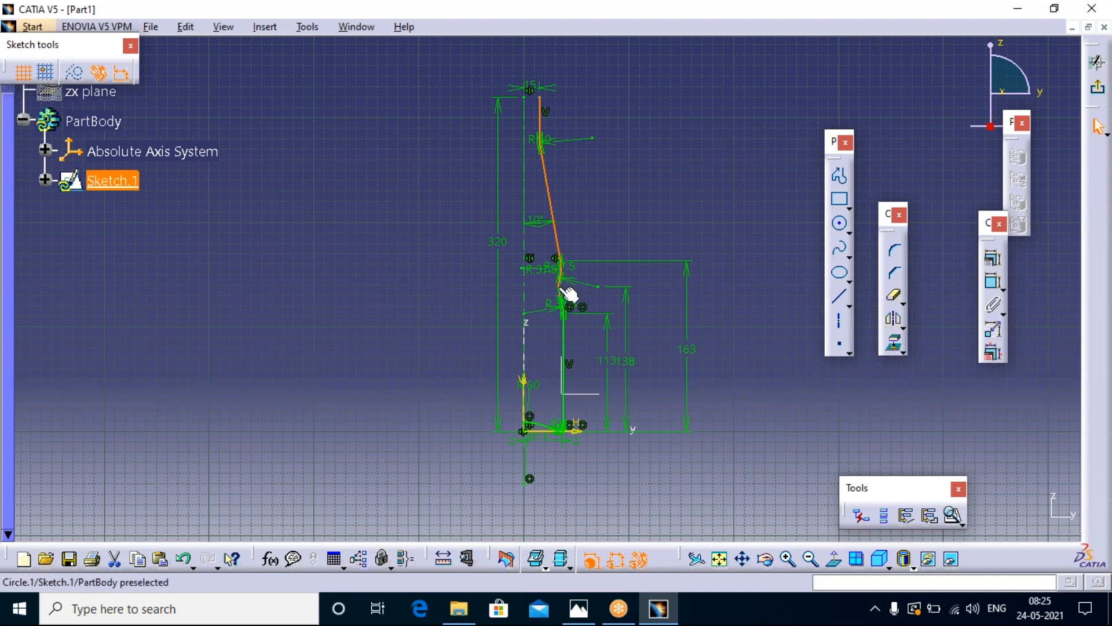
pyautogui.keyDown('ctrl'); pyautogui.click(571, 309); pyautogui.keyUp('ctrl')
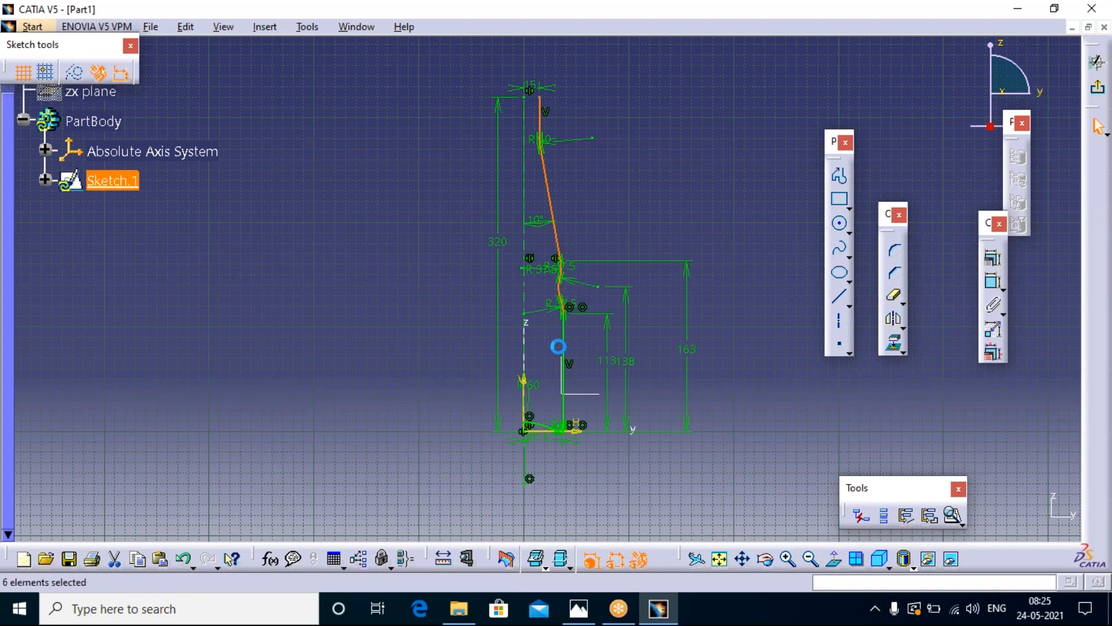
pyautogui.keyDown('ctrl'); pyautogui.click(563, 343); pyautogui.keyUp('ctrl')
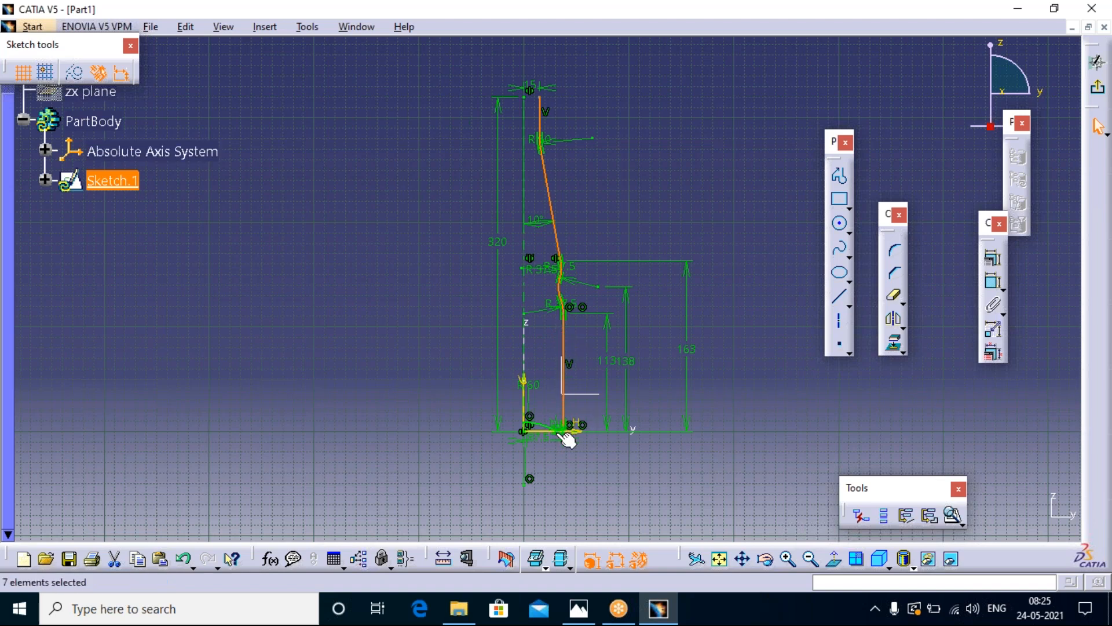
pyautogui.click(788, 559)
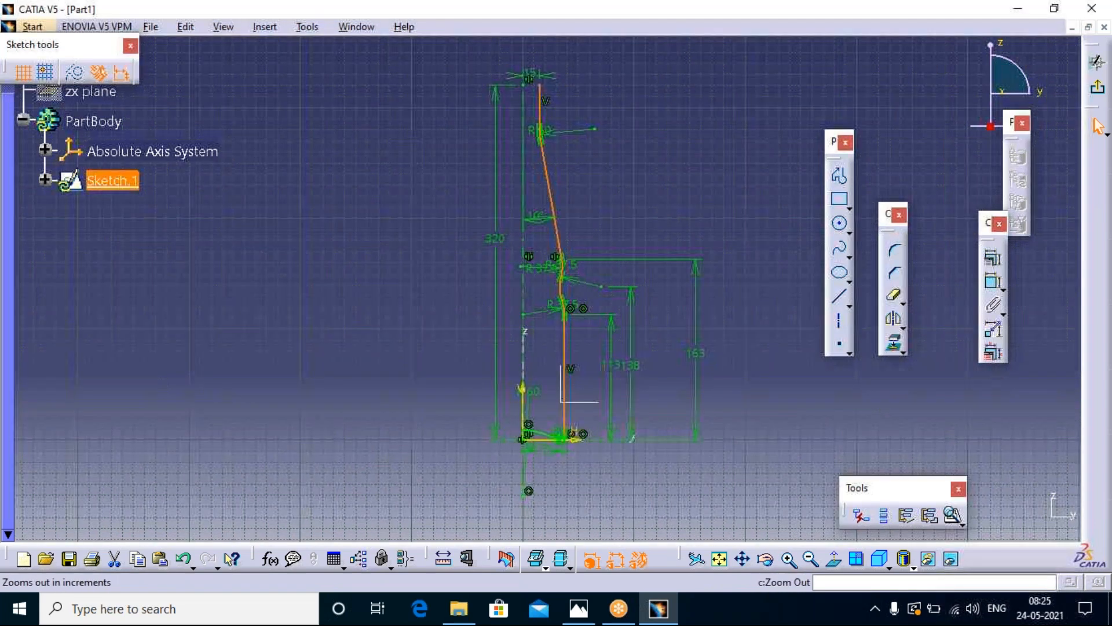
pyautogui.click(789, 559)
pyautogui.click(788, 559)
pyautogui.click(788, 558)
pyautogui.click(789, 559)
pyautogui.click(788, 559)
pyautogui.click(788, 559)
pyautogui.click(789, 559)
pyautogui.click(789, 559)
pyautogui.click(789, 559)
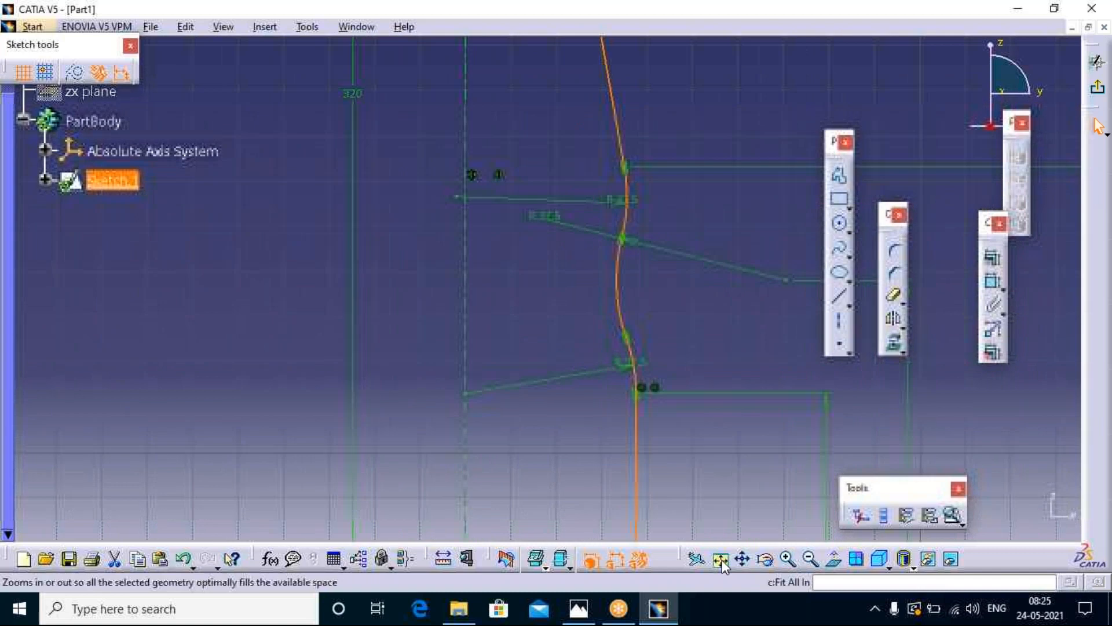
pyautogui.click(721, 559)
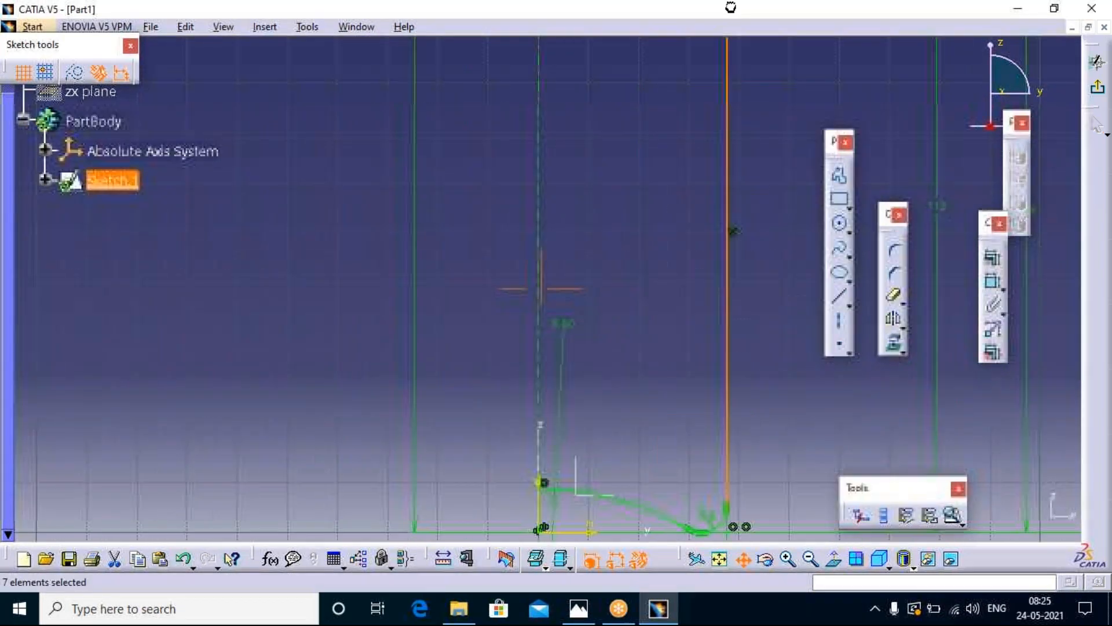
pyautogui.keyDown('ctrl'); pyautogui.click(712, 453); pyautogui.keyUp('ctrl')
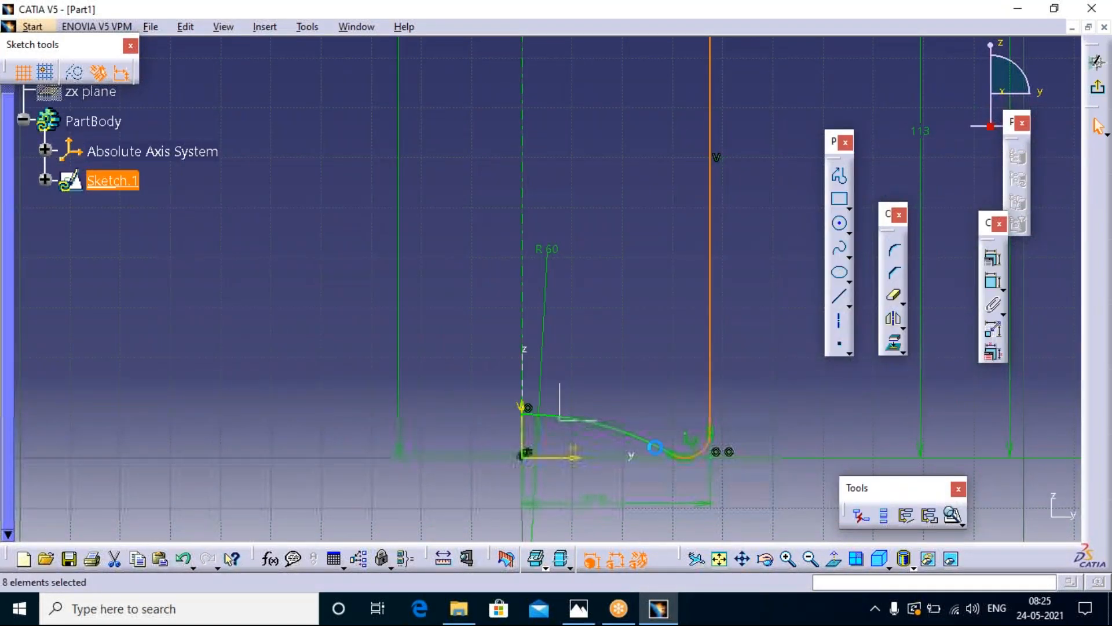
pyautogui.keyDown('ctrl'); pyautogui.click(645, 441); pyautogui.keyUp('ctrl')
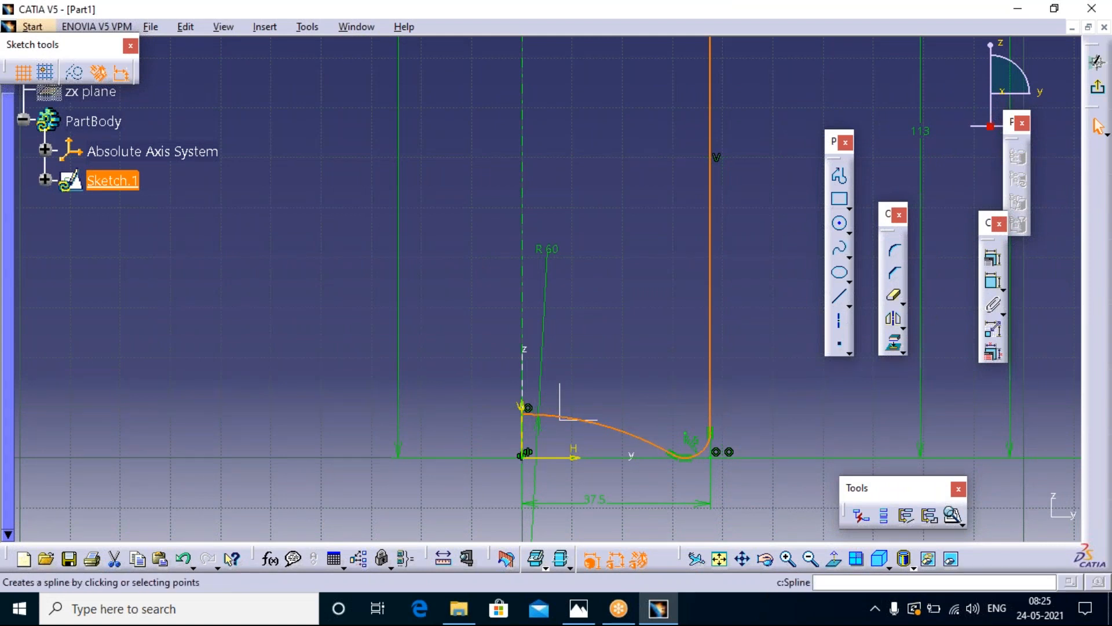
# - Mirror the selected half-profile about the vertical axis and check the geometry with Sketch Analysis
pyautogui.click(894, 318)
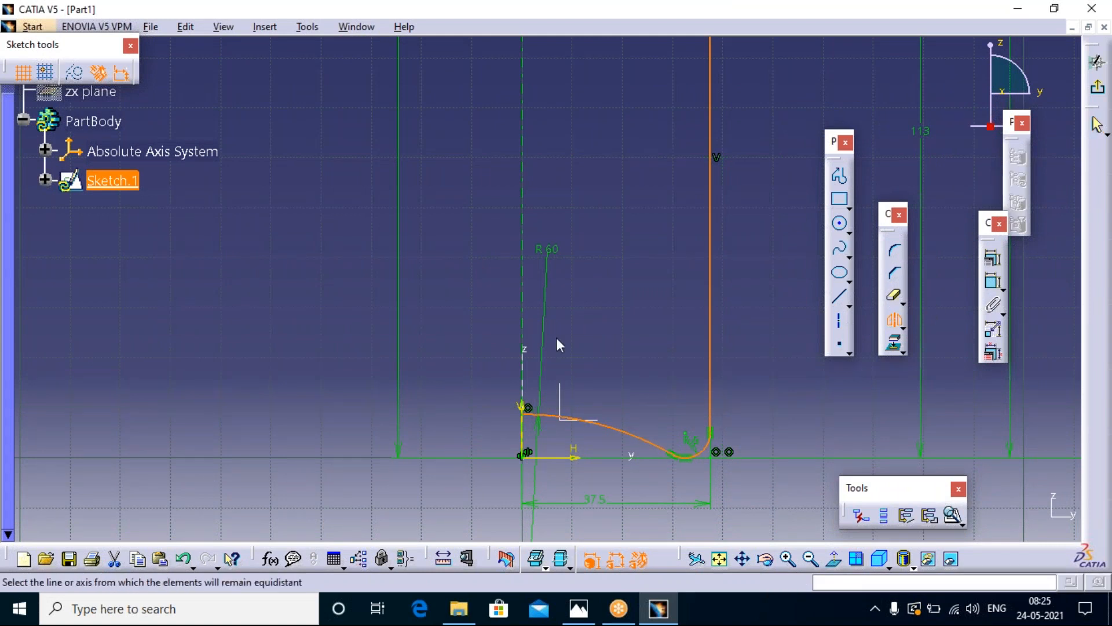
pyautogui.click(523, 445)
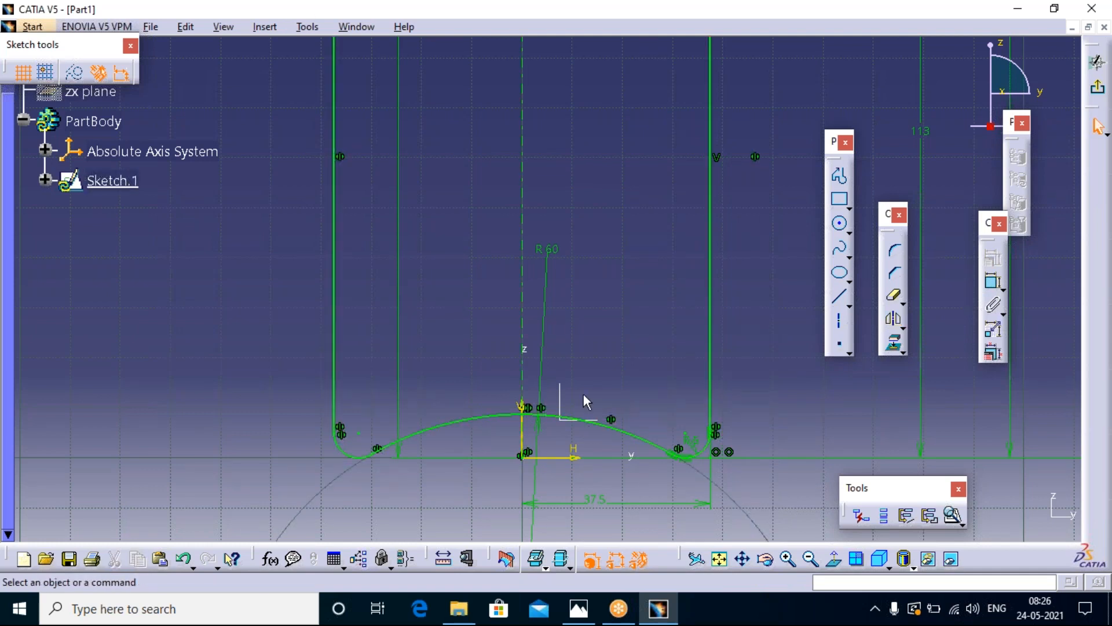
pyautogui.click(952, 515)
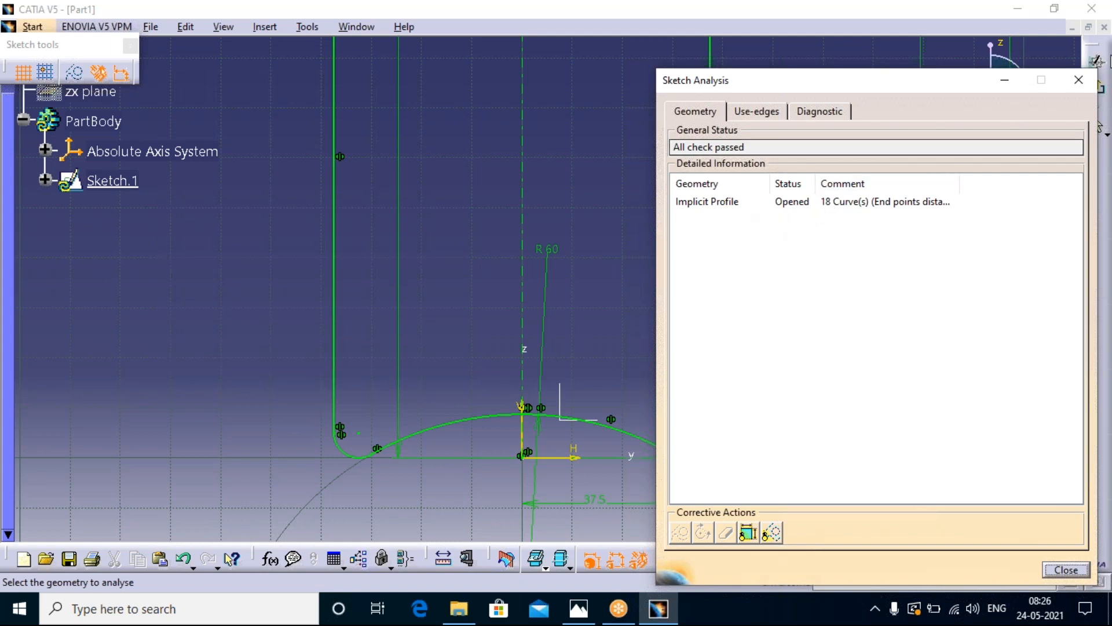
pyautogui.click(1078, 79)
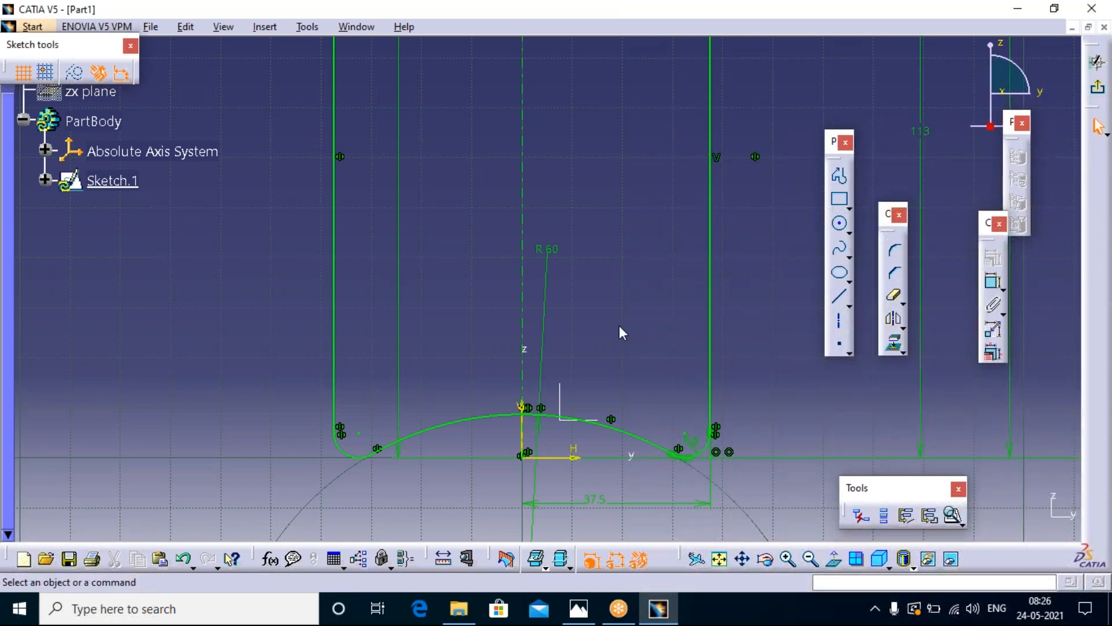
# - Undo the mirroring of the bottle half-profile
pyautogui.moveTo(541, 289); pyautogui.dragTo(542, 288, button='middle')
pyautogui.moveTo(588, 328)
pyautogui.mouseDown(button='middle')
pyautogui.moveTo(544, 292)
pyautogui.moveTo(511, 167)
pyautogui.moveTo(507, 258)
pyautogui.moveTo(623, 454)
pyautogui.moveTo(657, 429)
pyautogui.mouseUp(button='middle')
pyautogui.hotkey('ctrl', 'z')
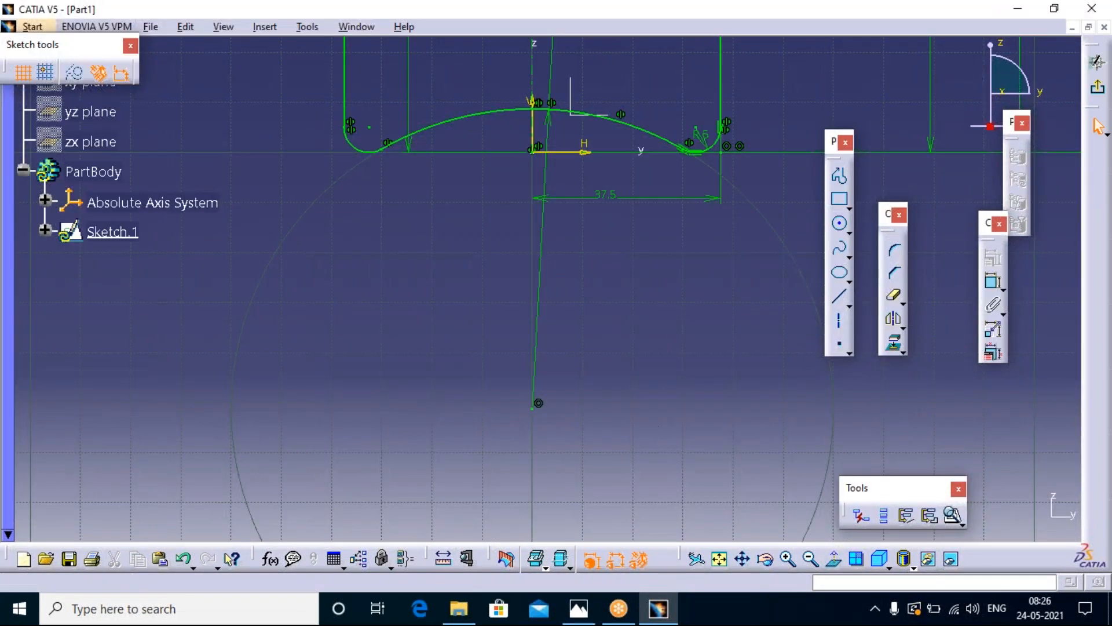
pyautogui.hotkey('ctrl', 'z')
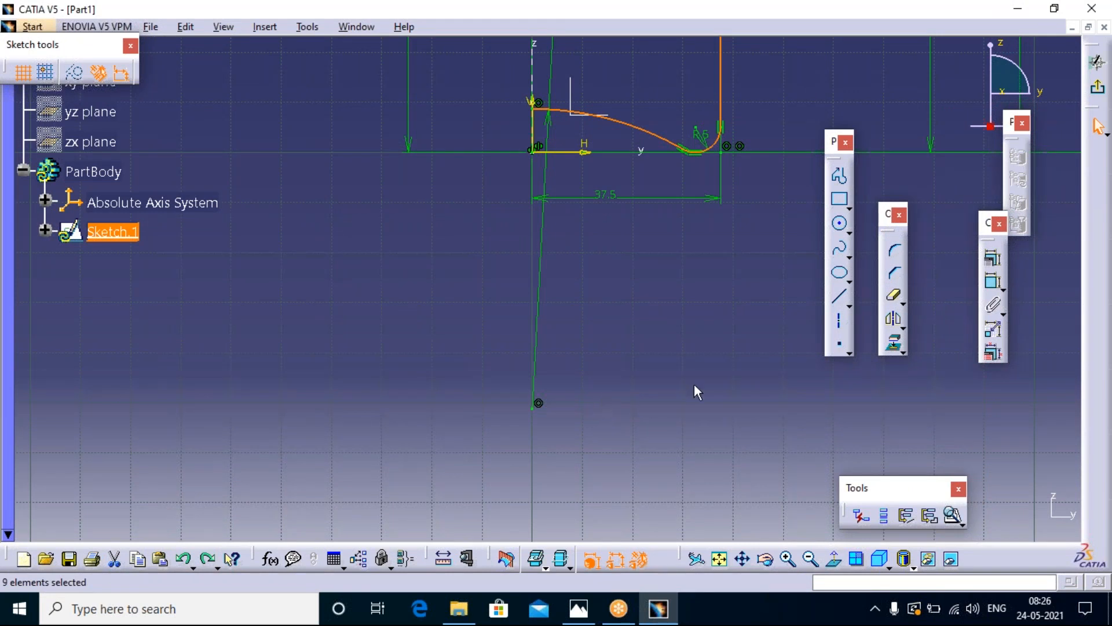
# - Try to offset the selected bottle half-profile by 3 mm and undo the offset
pyautogui.moveTo(704, 243)
pyautogui.mouseDown(button='middle')
pyautogui.moveTo(697, 452)
pyautogui.moveTo(666, 536)
pyautogui.mouseUp(button='middle')
pyautogui.moveTo(667, 316)
pyautogui.mouseDown(button='middle')
pyautogui.moveTo(647, 417)
pyautogui.moveTo(592, 322)
pyautogui.mouseUp(button='middle')
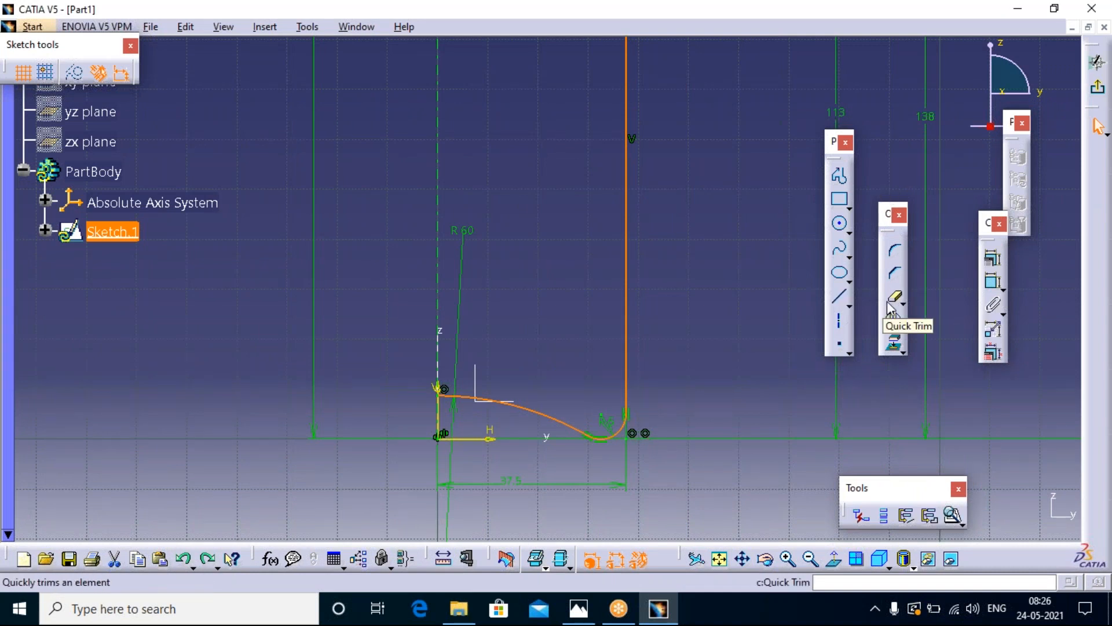
pyautogui.click(902, 326)
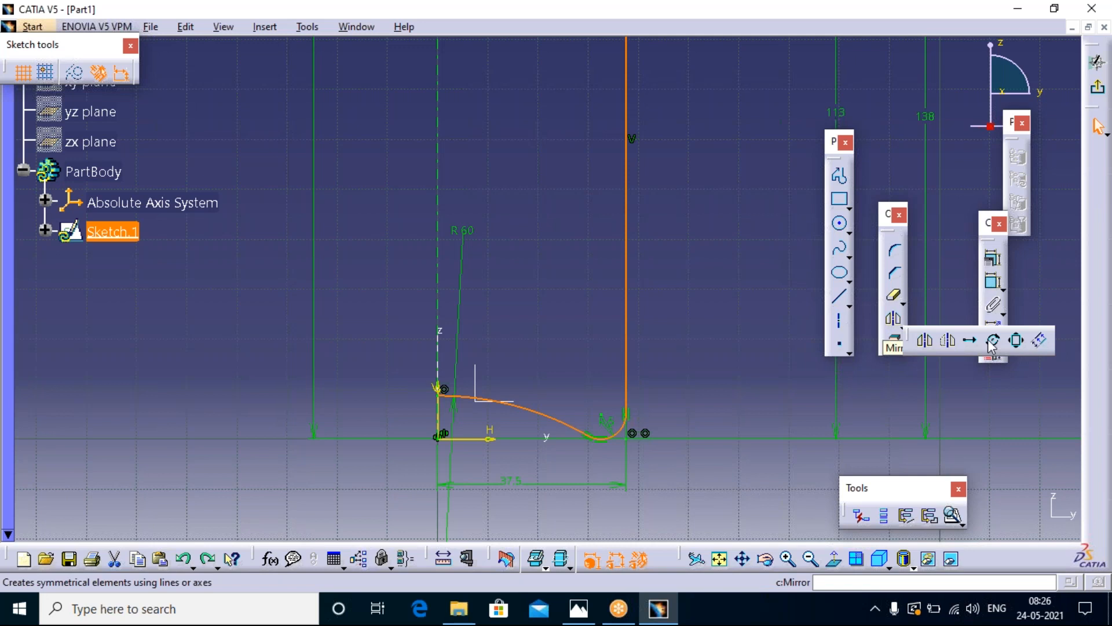
pyautogui.click(1038, 345)
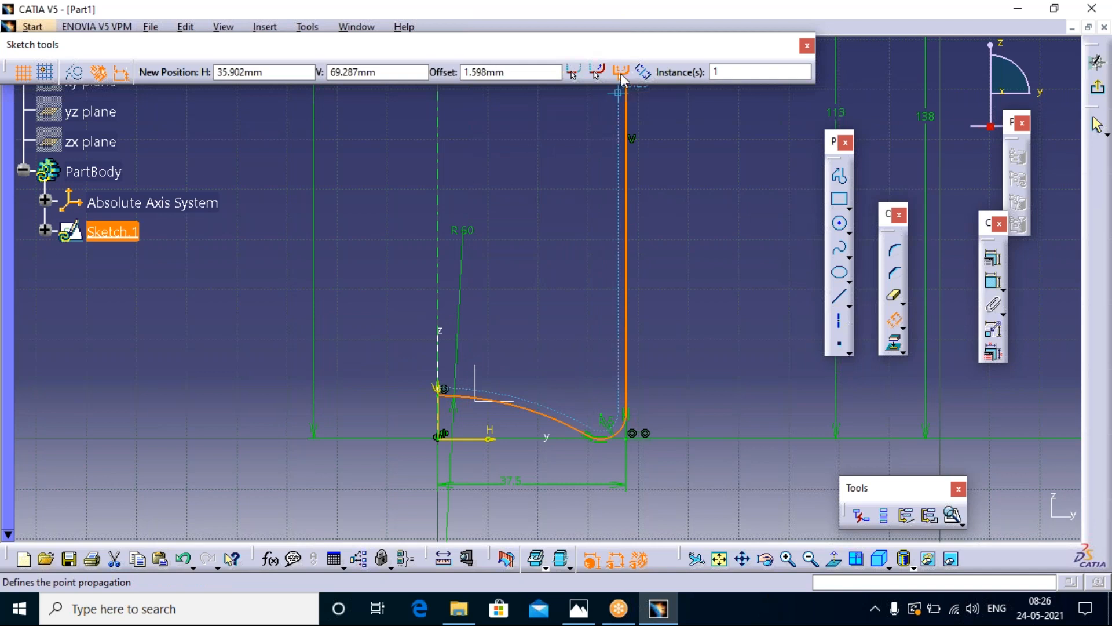
pyautogui.moveTo(515, 73); pyautogui.dragTo(453, 80)
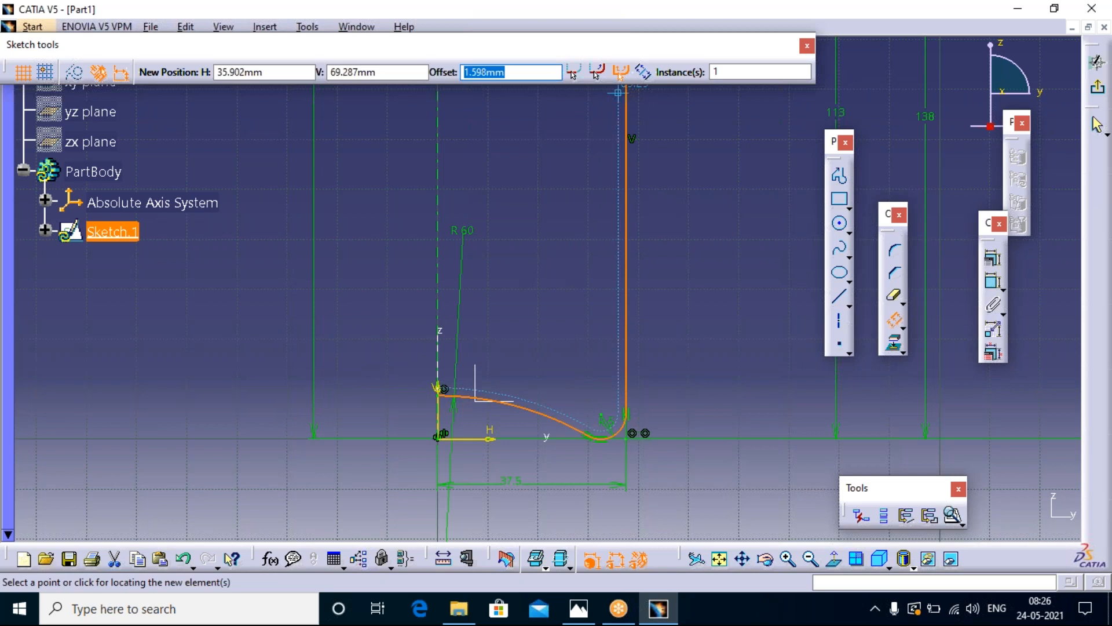
pyautogui.write('3')
pyautogui.press('Return')
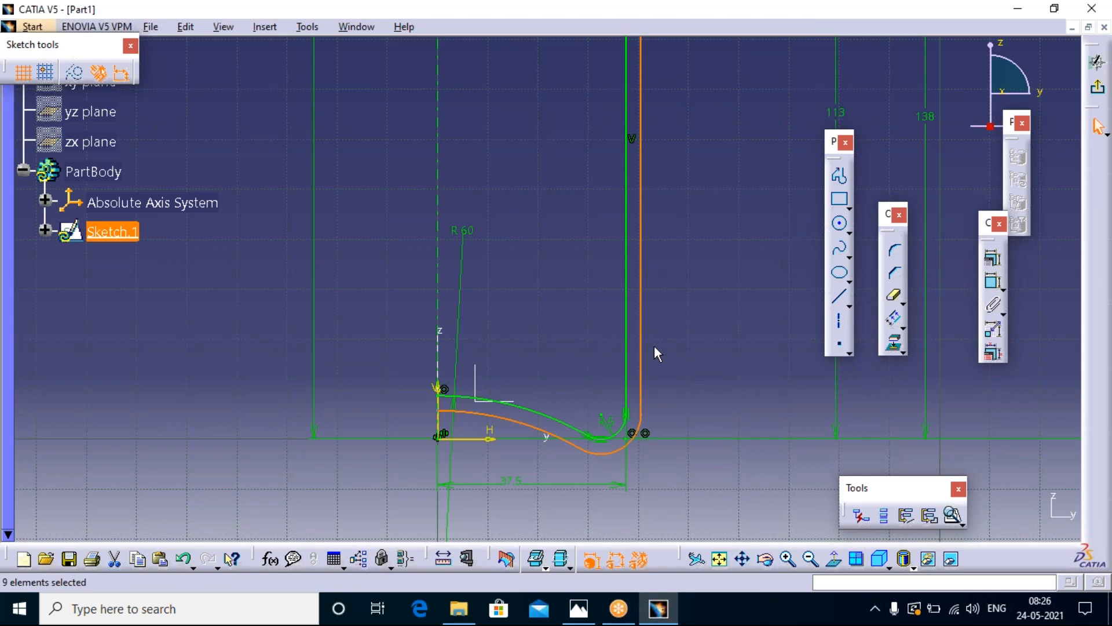
pyautogui.click(183, 557)
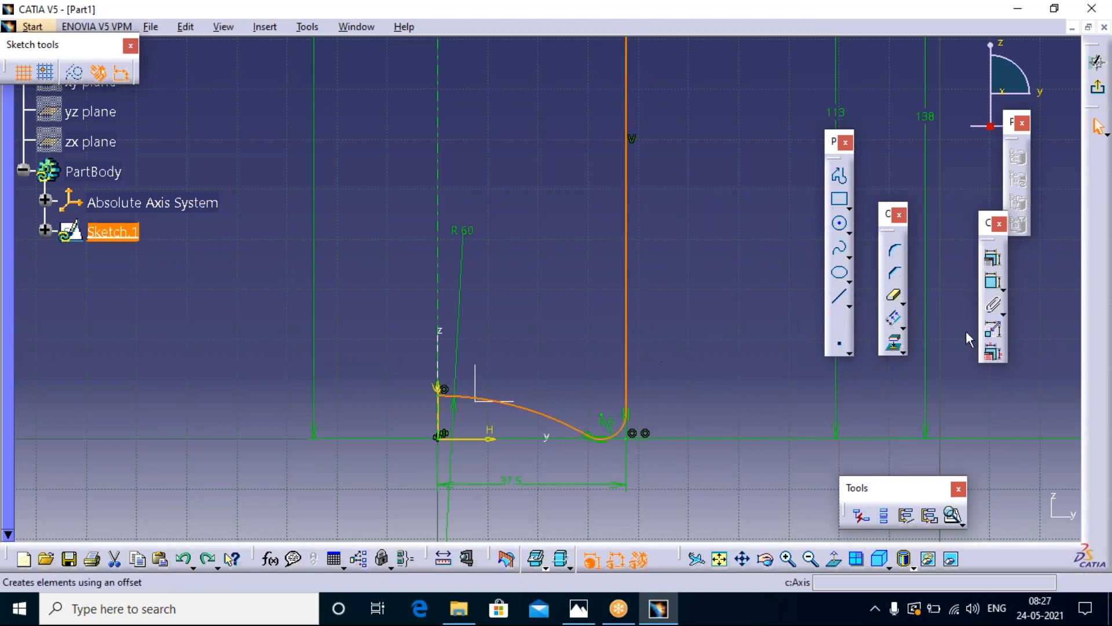
# - Try to offset the selected bottle half-profile inward by 3 mm
pyautogui.click(893, 317)
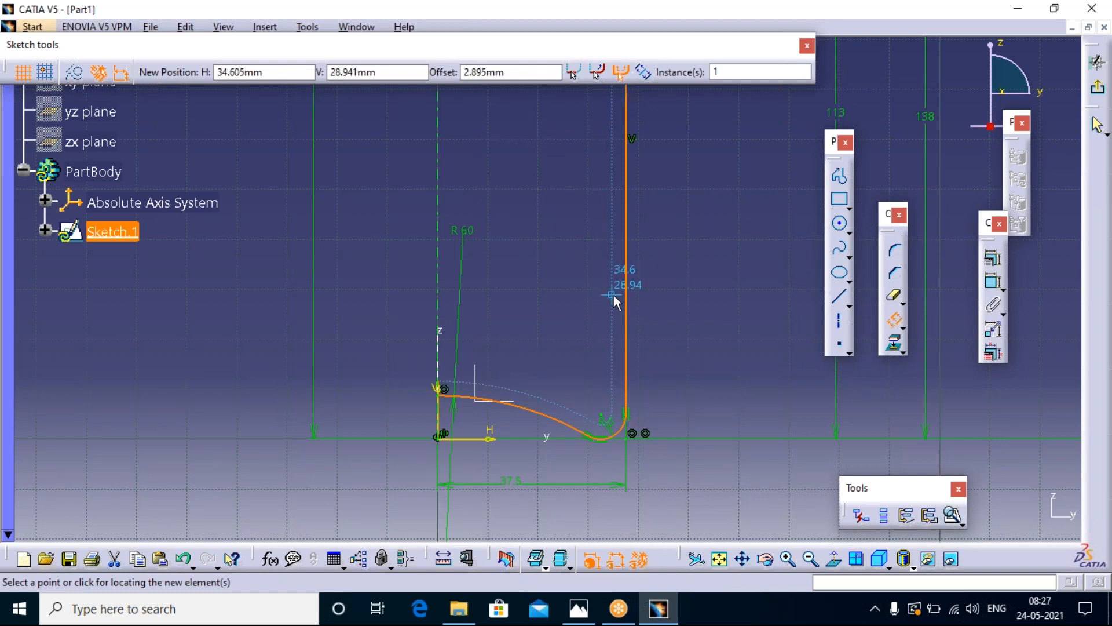
pyautogui.press('Tab')
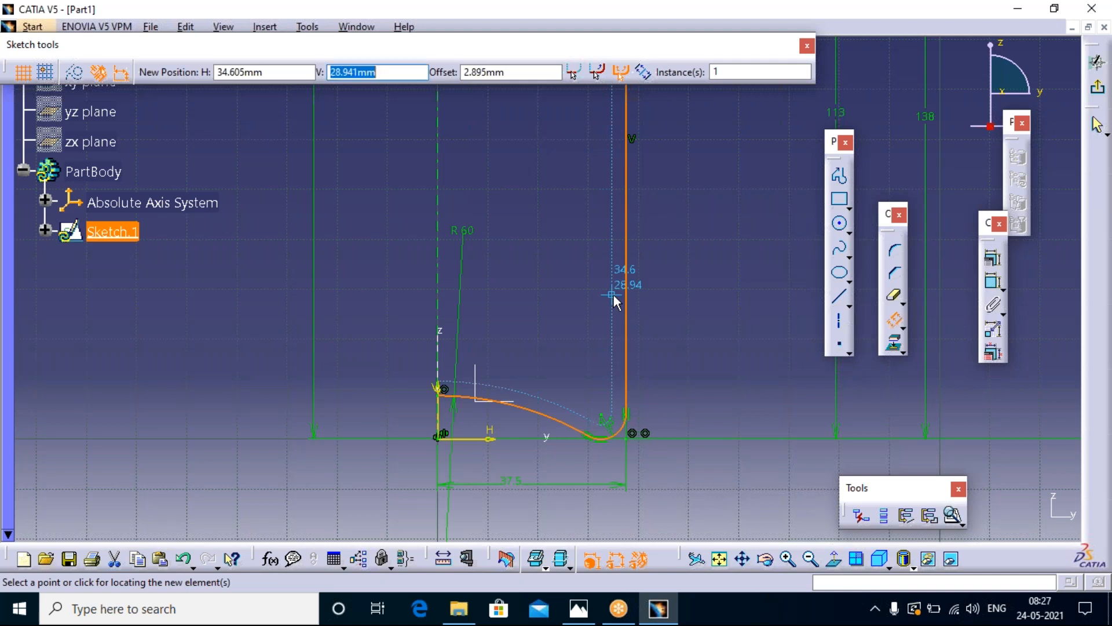
pyautogui.press('Tab')
pyautogui.write('3')
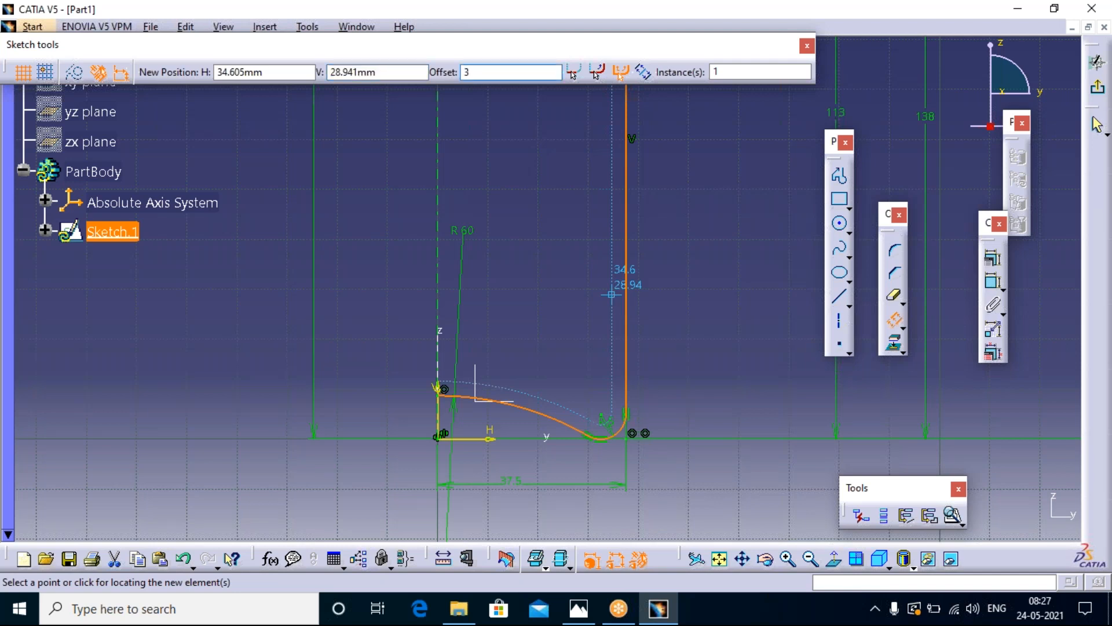
pyautogui.press('Return')
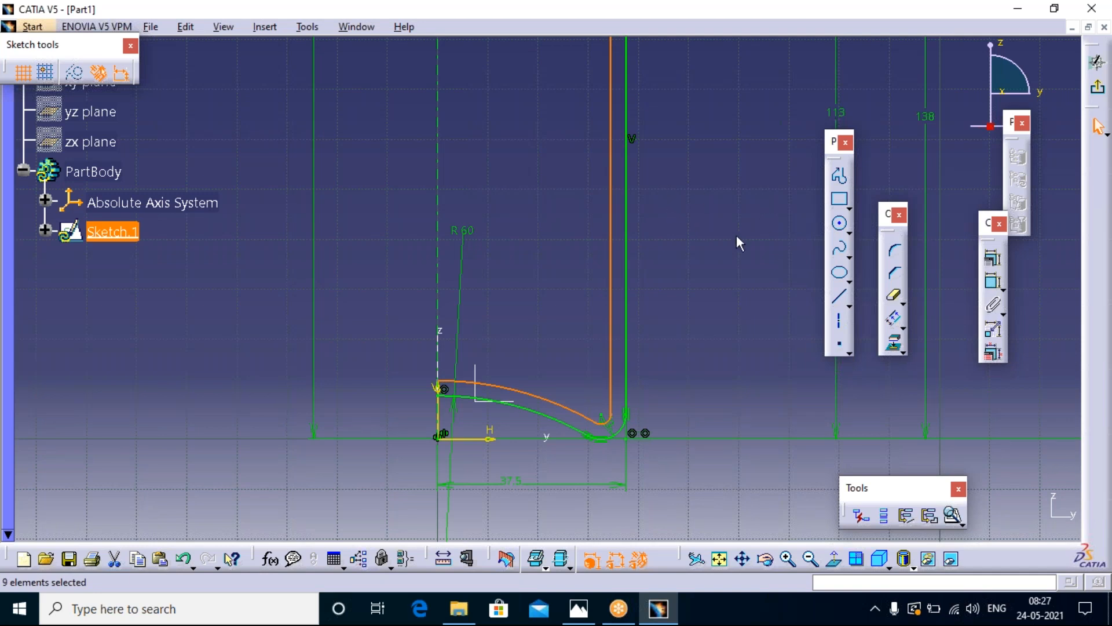
# - Join the inner and outer base arcs at the vertical axis with a short profile line
pyautogui.middleClick(721, 235)
pyautogui.moveTo(744, 231)
pyautogui.mouseDown(button='middle')
pyautogui.moveTo(786, 234)
pyautogui.moveTo(808, 299)
pyautogui.mouseUp(button='middle')
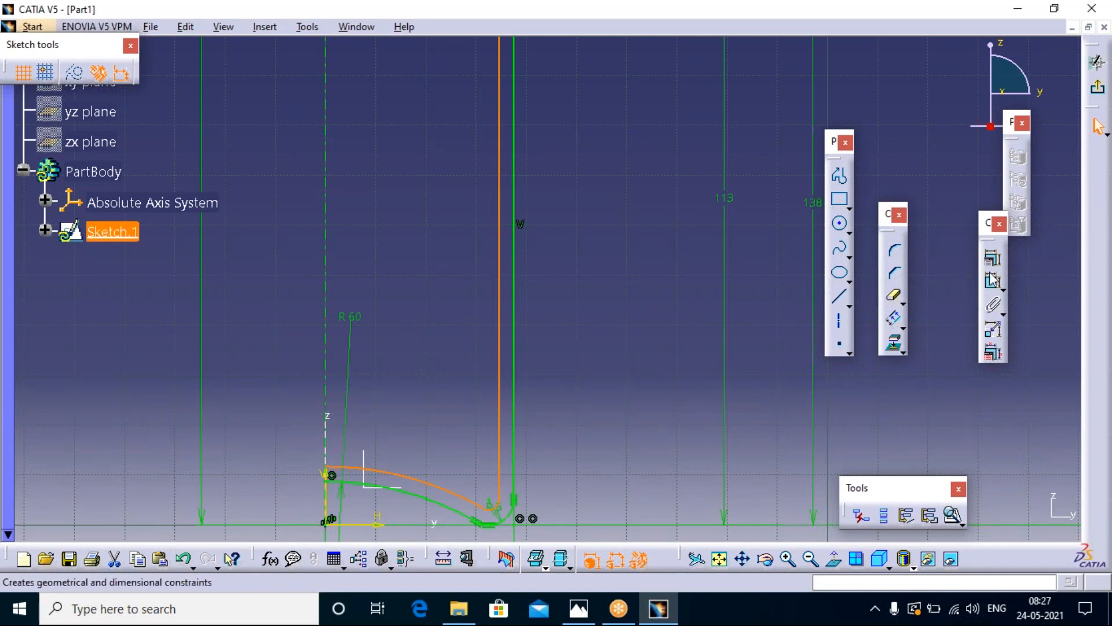
pyautogui.click(840, 175)
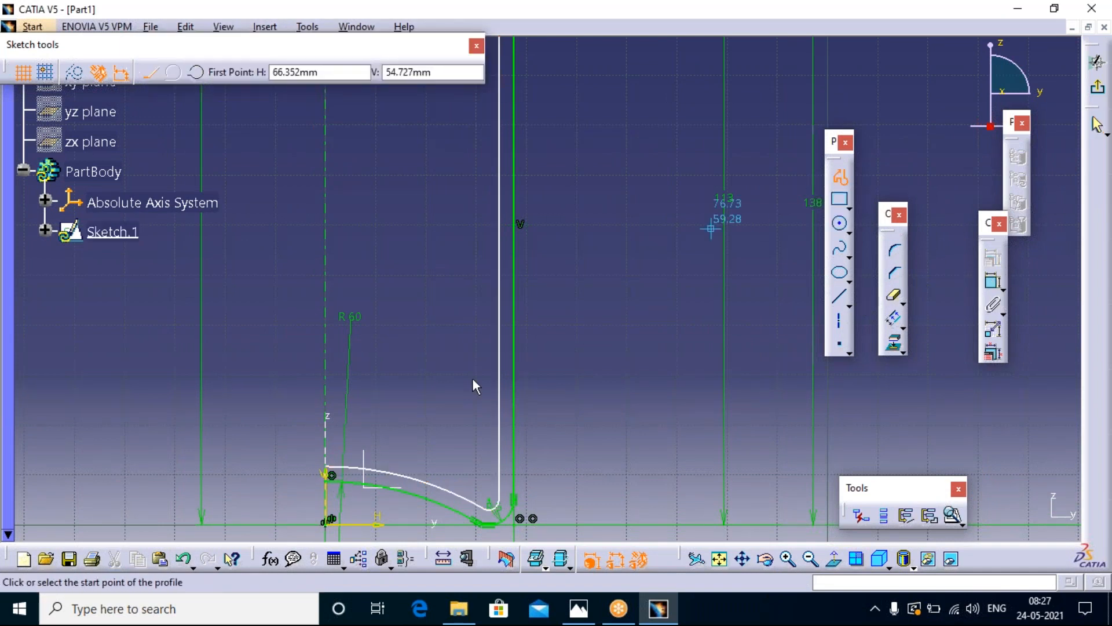
pyautogui.click(333, 485)
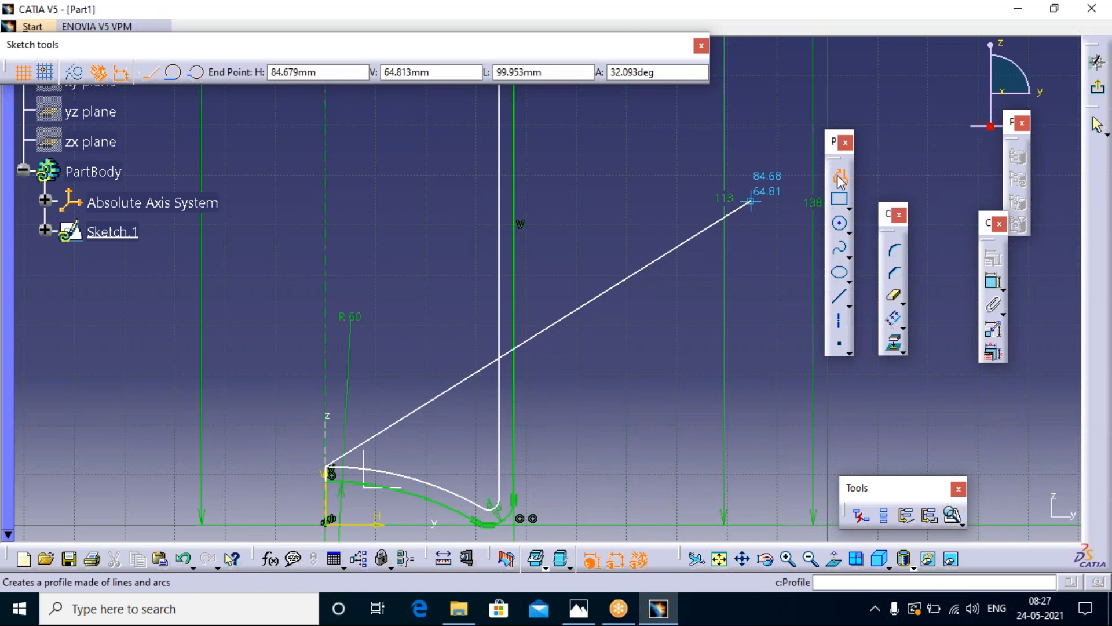
pyautogui.press('Escape')
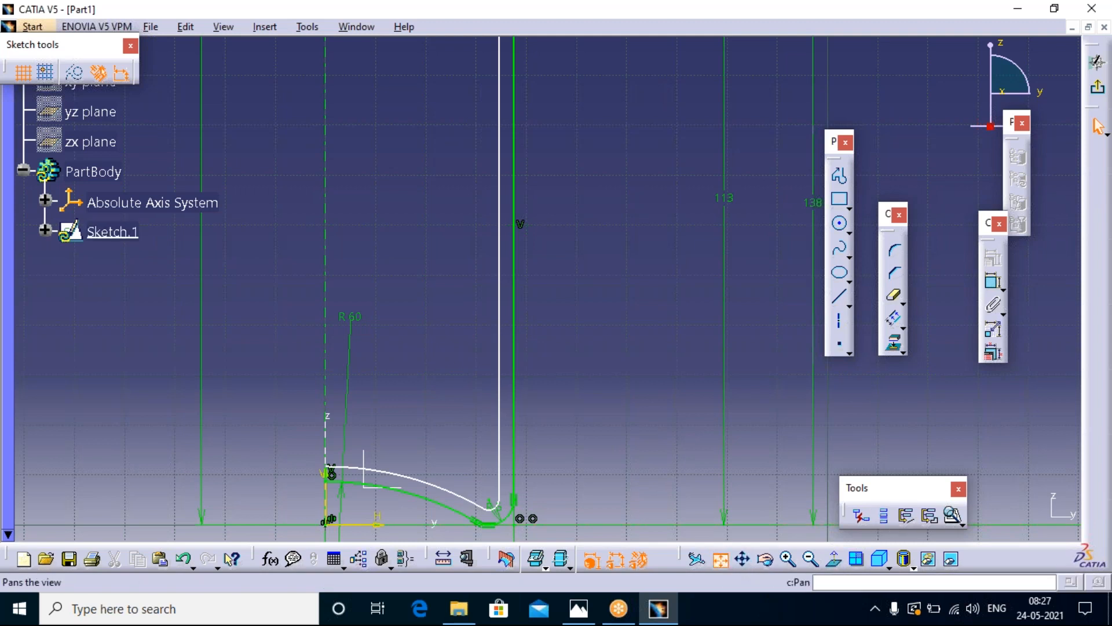
# - Join the upper ends of the inner and outer neck lines with a short profile line
pyautogui.click(718, 558)
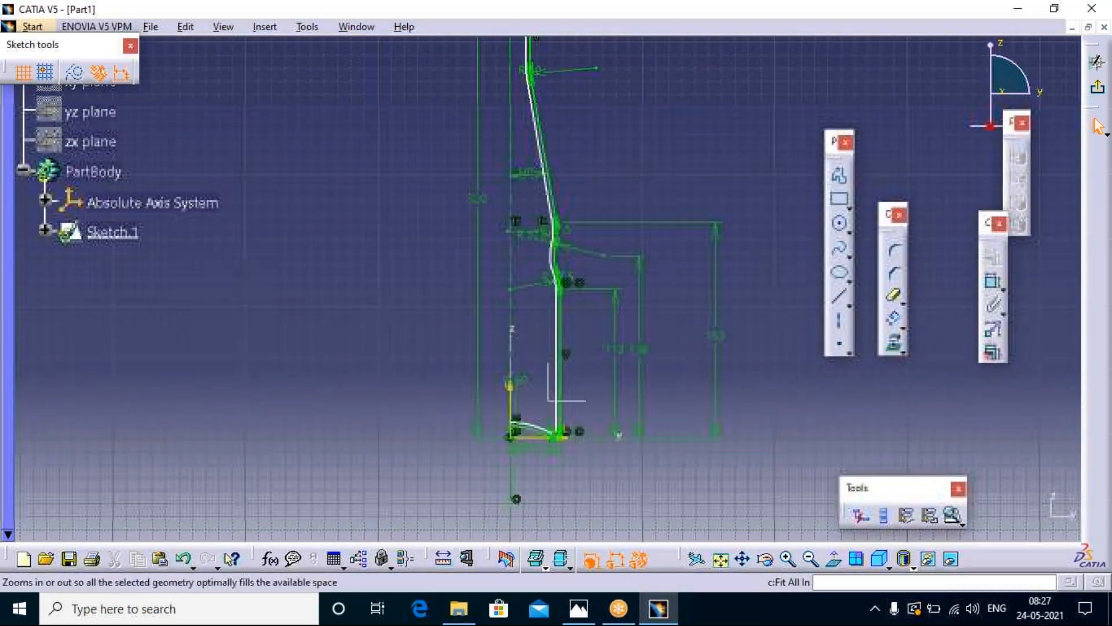
pyautogui.click(839, 176)
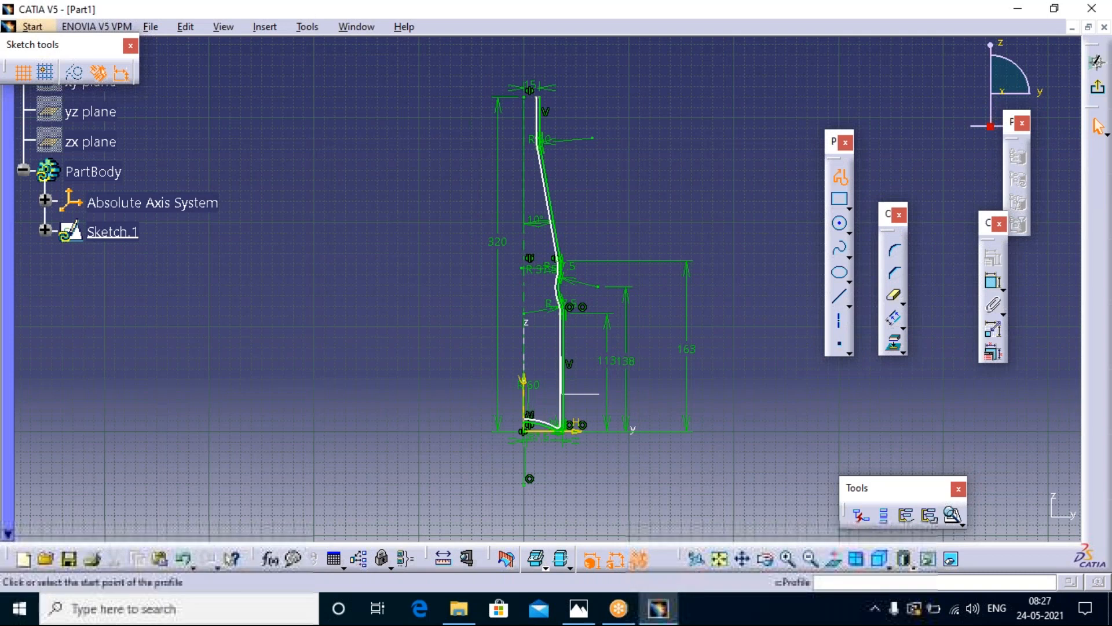
pyautogui.click(539, 96)
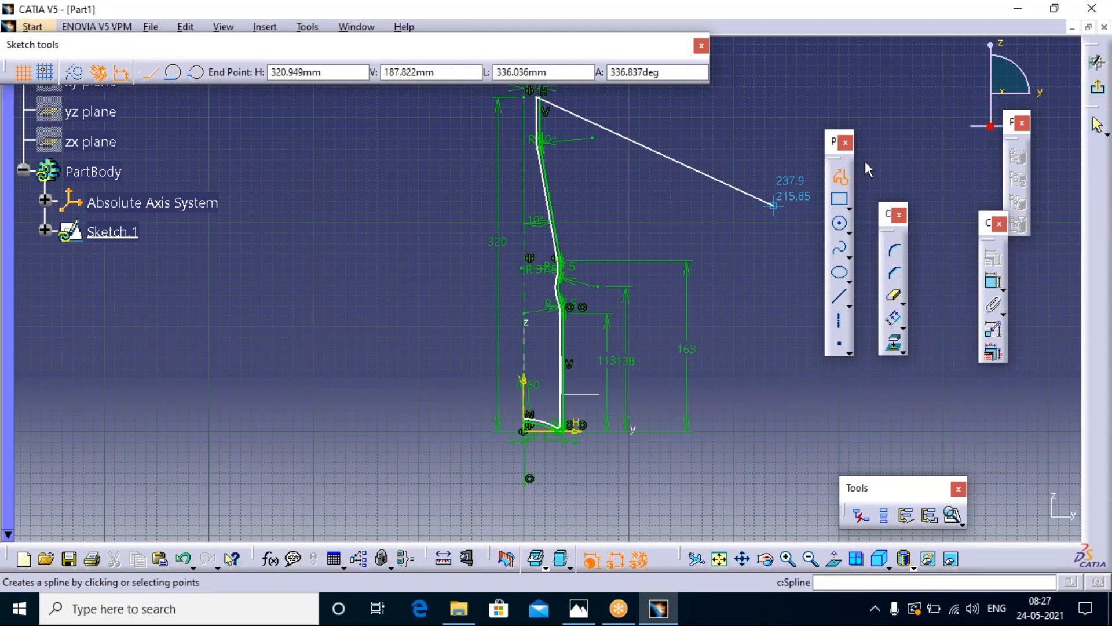
pyautogui.click(845, 179)
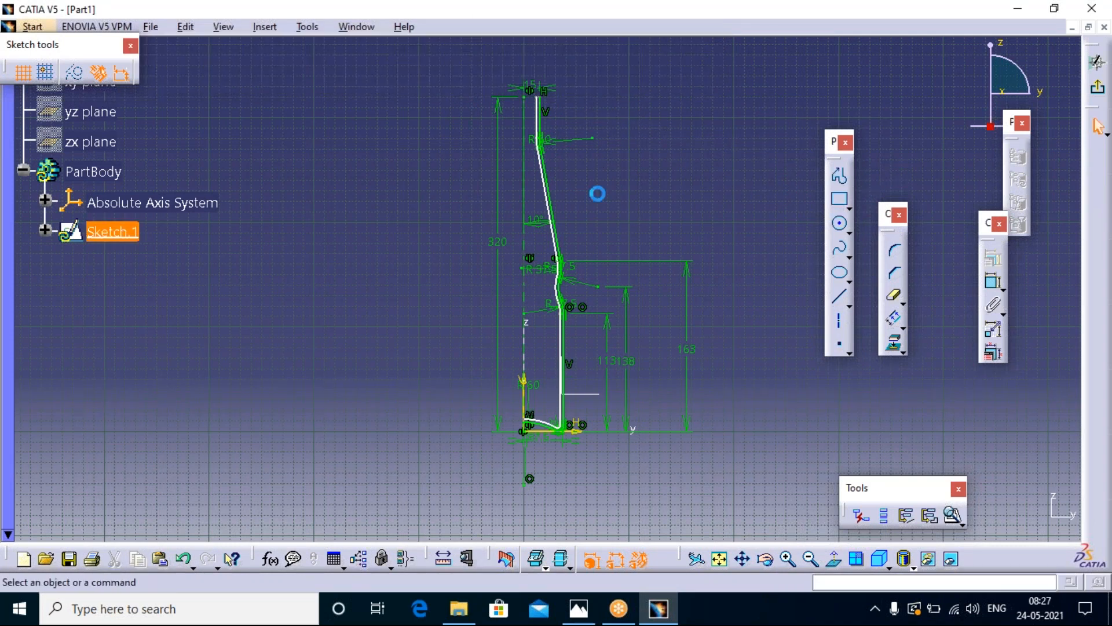
# - Inspect the offset up to the neck, then undo the closing lines and the 3 mm offset
pyautogui.click(789, 558)
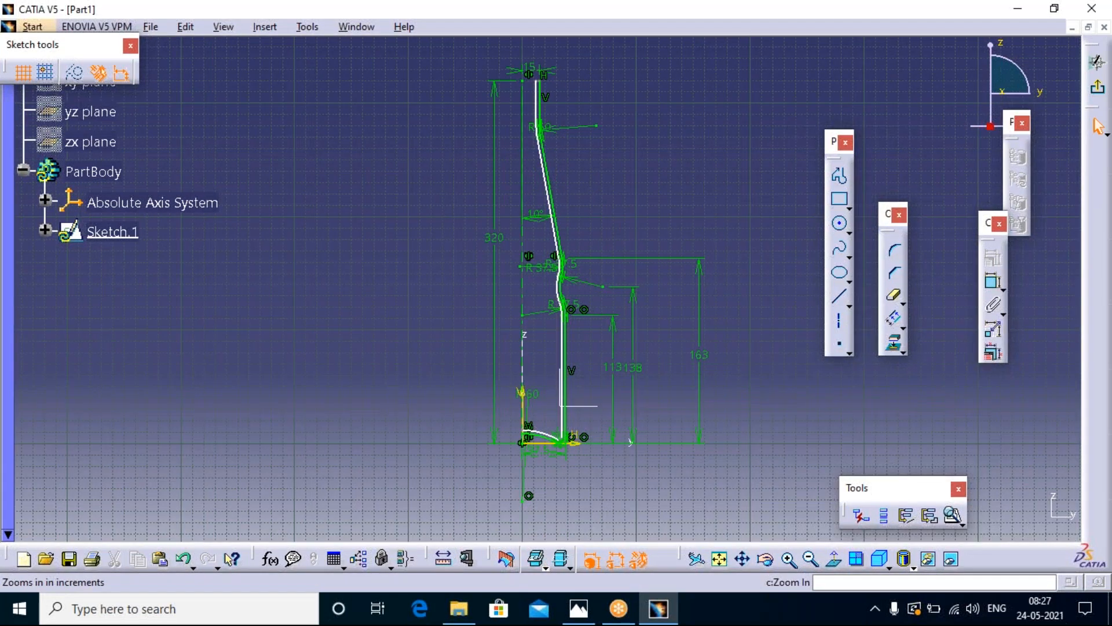
pyautogui.click(788, 559)
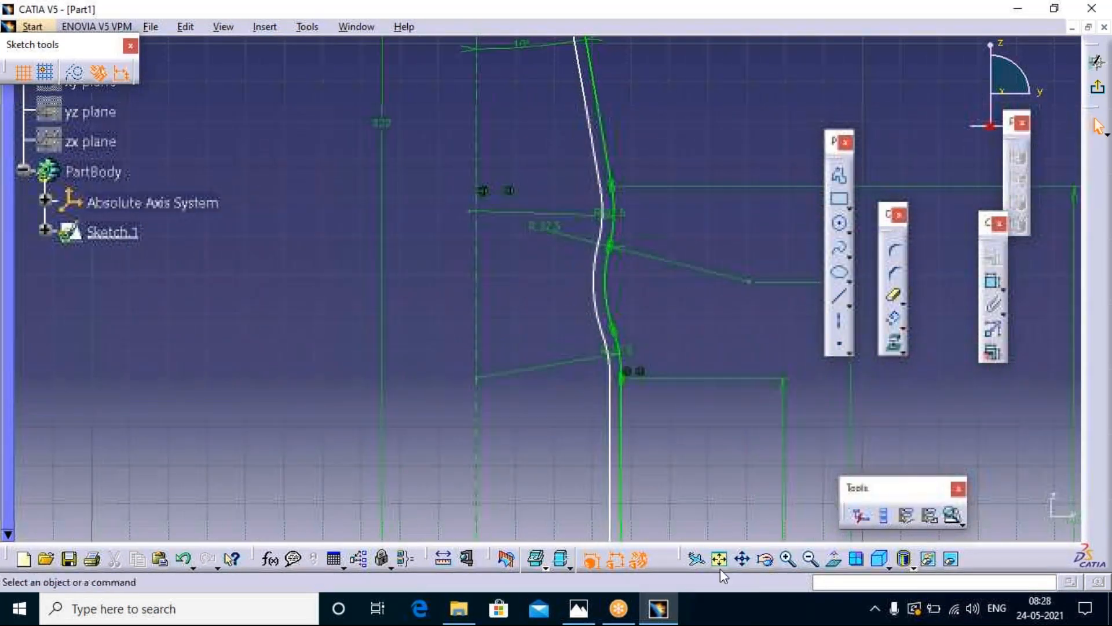
pyautogui.click(747, 556)
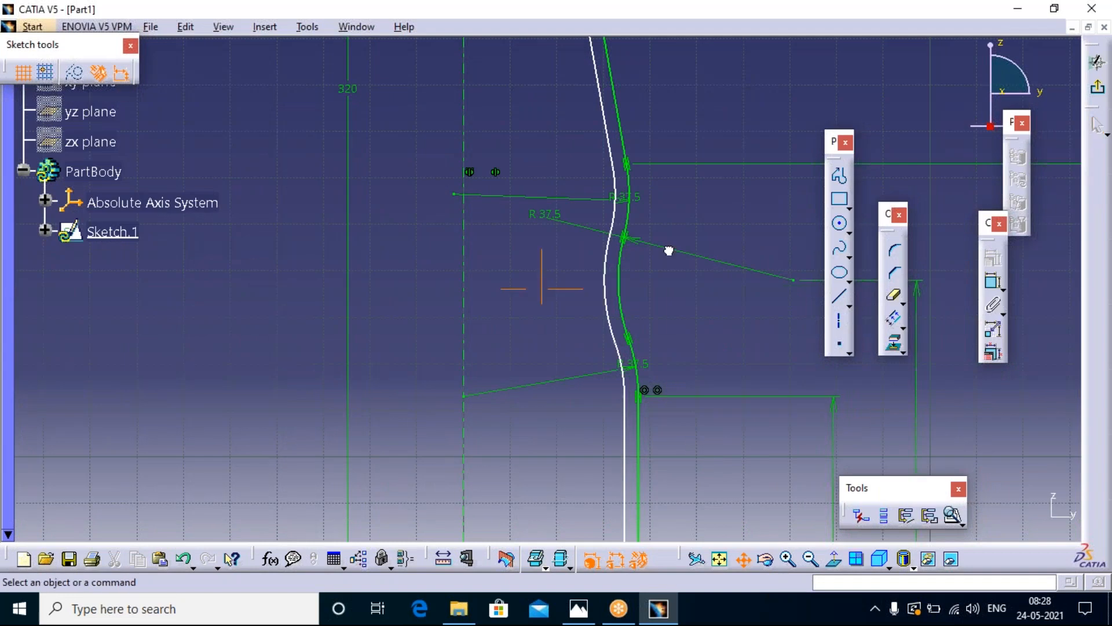
pyautogui.moveTo(669, 250); pyautogui.dragTo(668, 493)
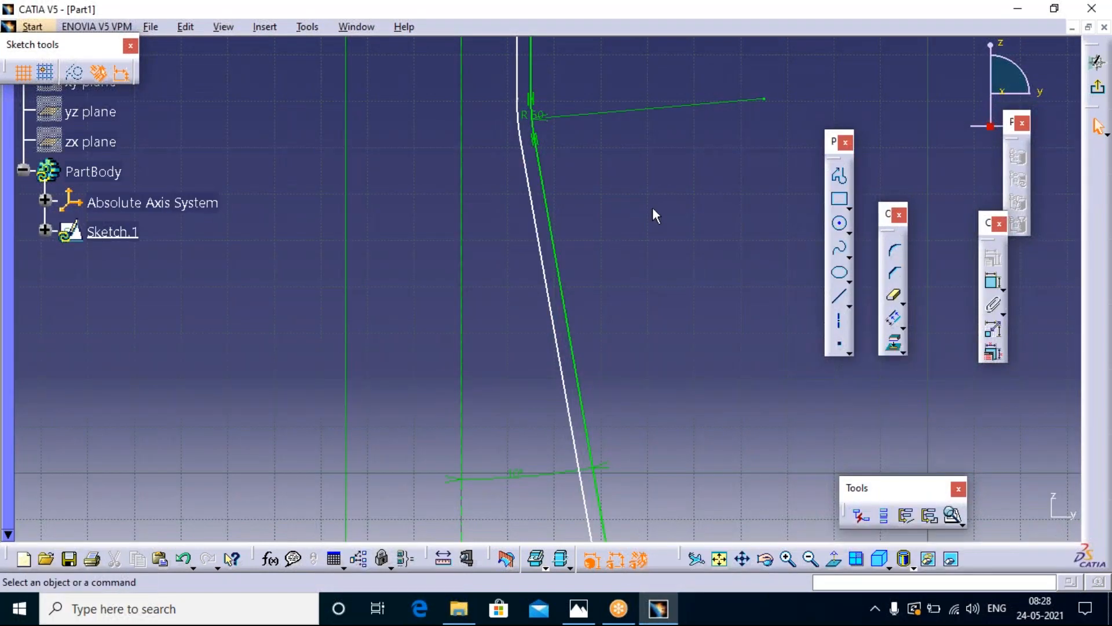
pyautogui.click(745, 560)
pyautogui.moveTo(562, 238)
pyautogui.mouseDown()
pyautogui.moveTo(610, 577)
pyautogui.moveTo(613, 488)
pyautogui.mouseUp()
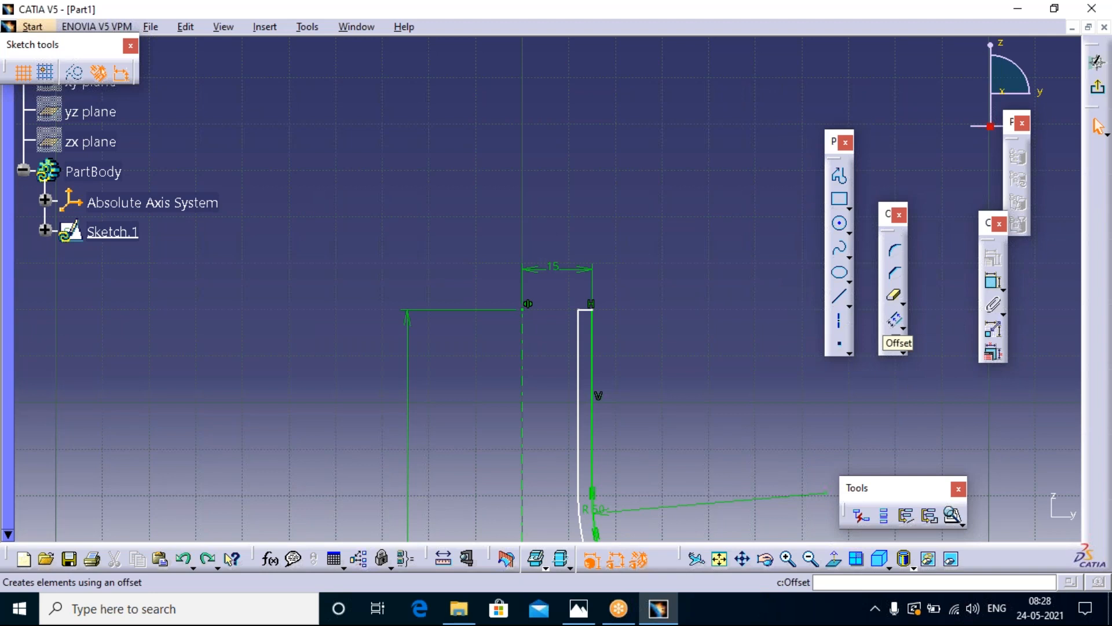
pyautogui.click(893, 318)
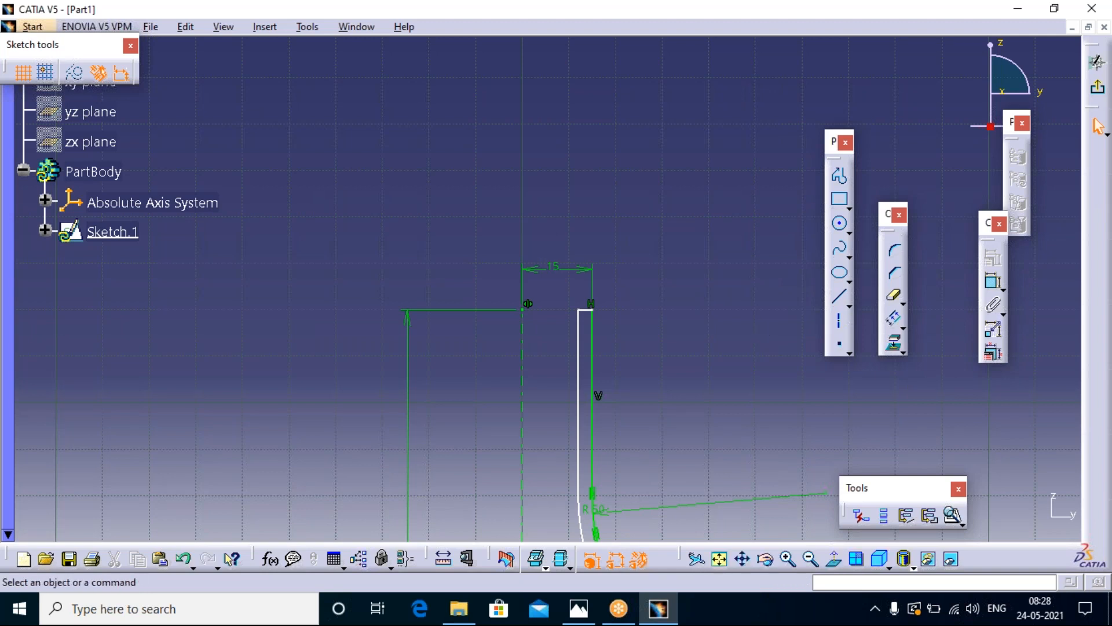
pyautogui.click(584, 309)
pyautogui.press('Delete')
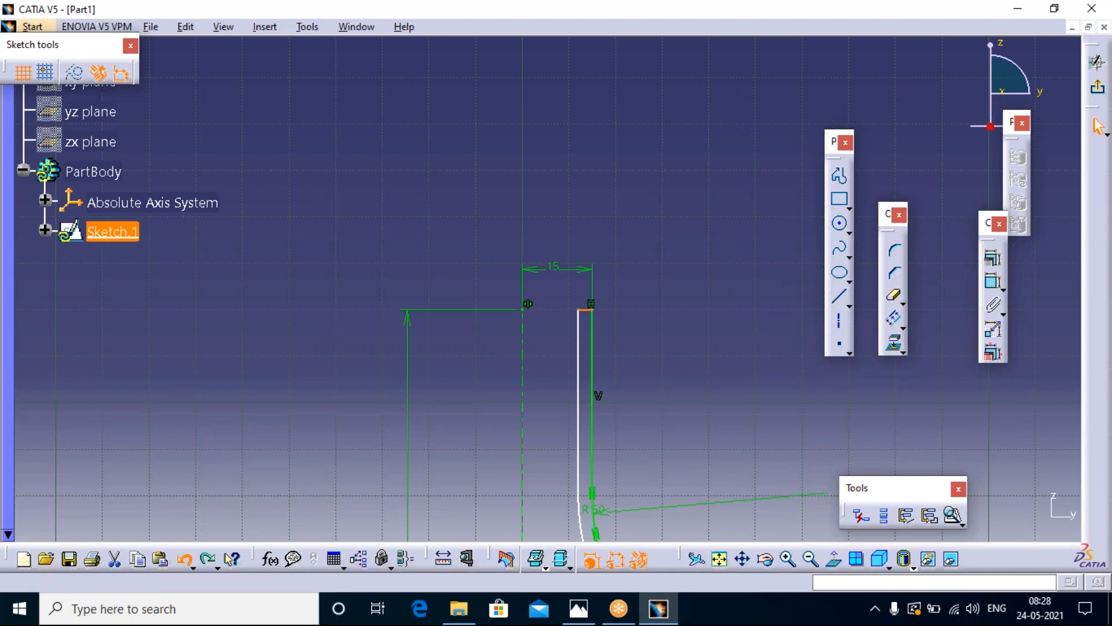
pyautogui.click(578, 370)
pyautogui.hotkey('ctrl', 'z')
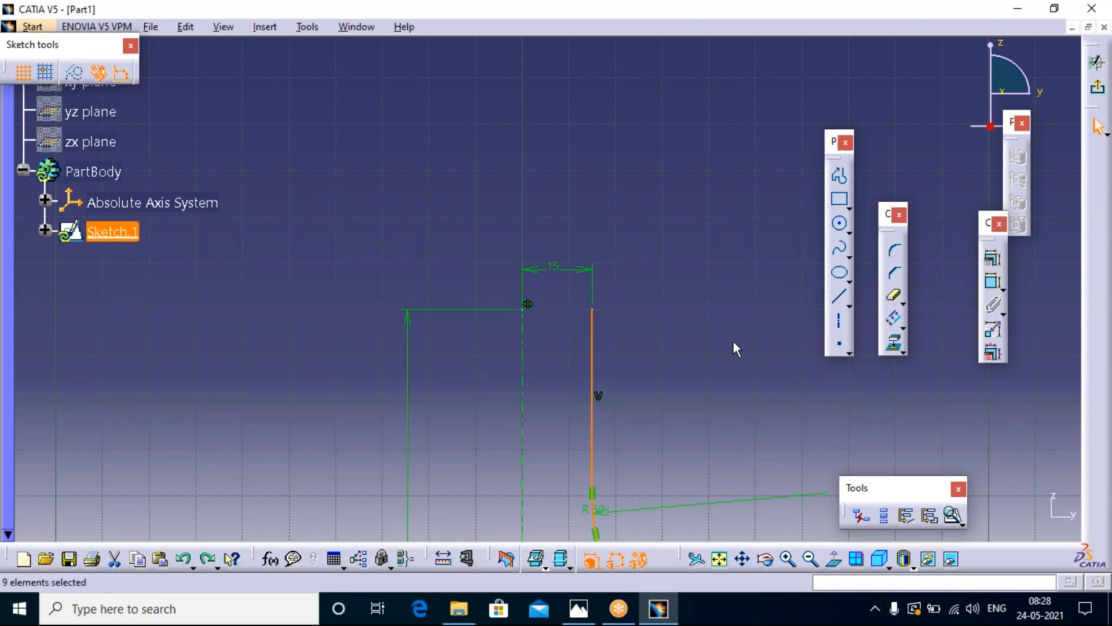
# - Offset the still-selected bottle half-profile by 3 mm towards the vertical axis
pyautogui.scroll(-5, 732, 340)
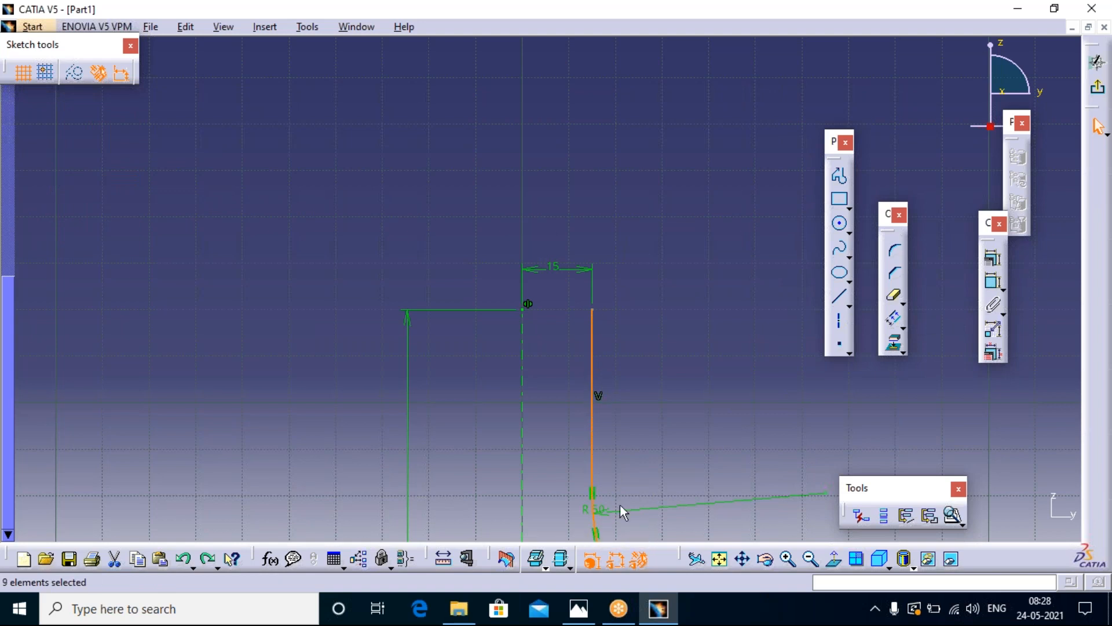
pyautogui.click(895, 322)
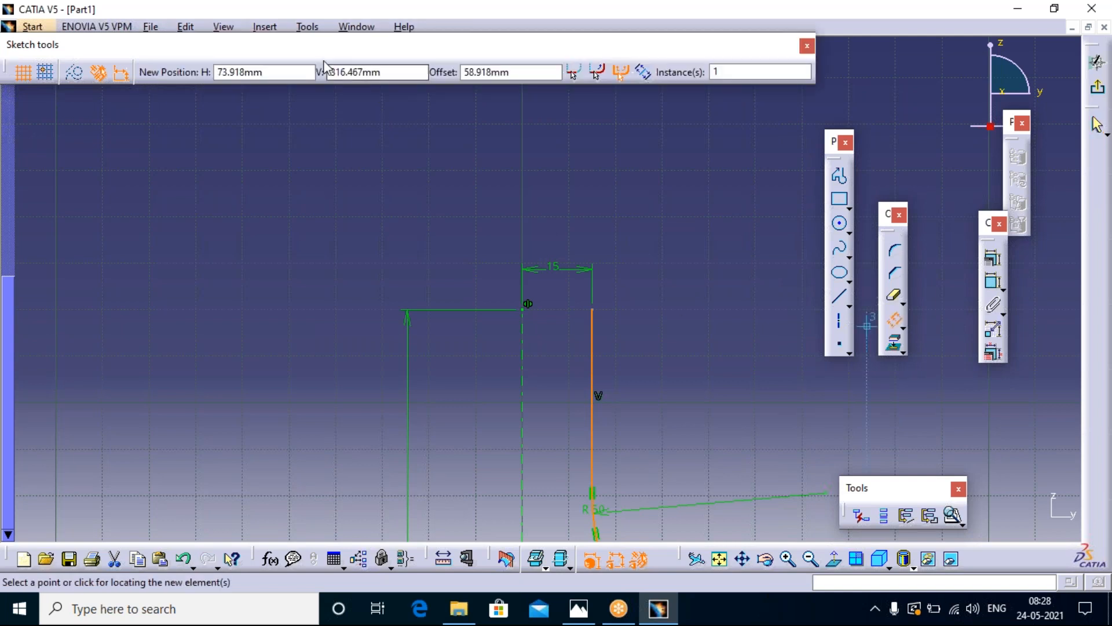
pyautogui.click(519, 70)
pyautogui.doubleClick(525, 73)
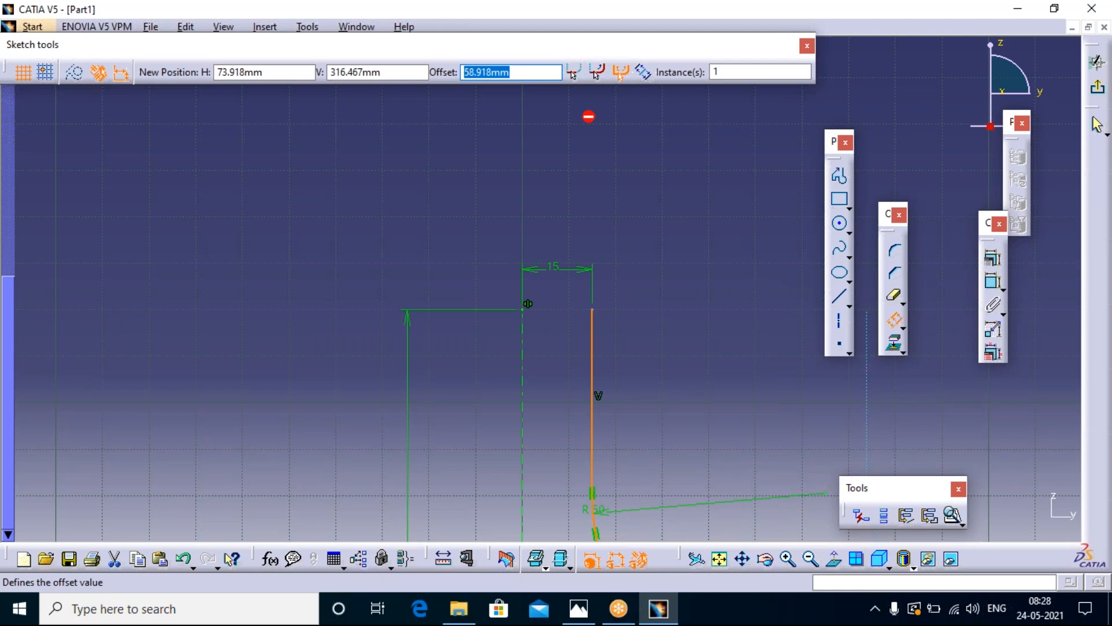
pyautogui.write('8')
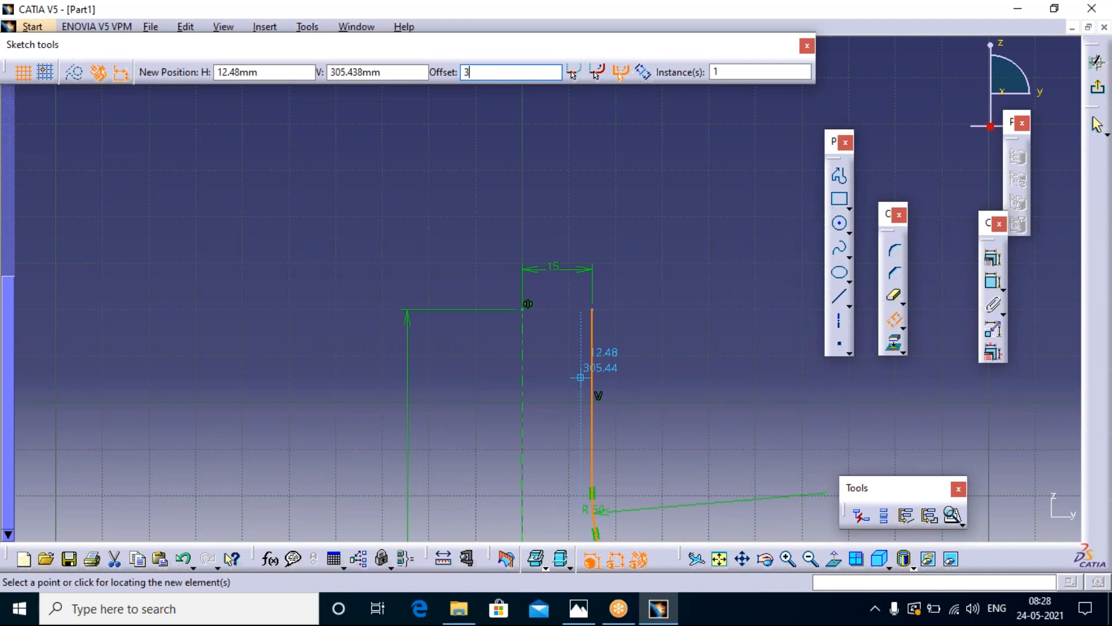
pyautogui.press('Return')
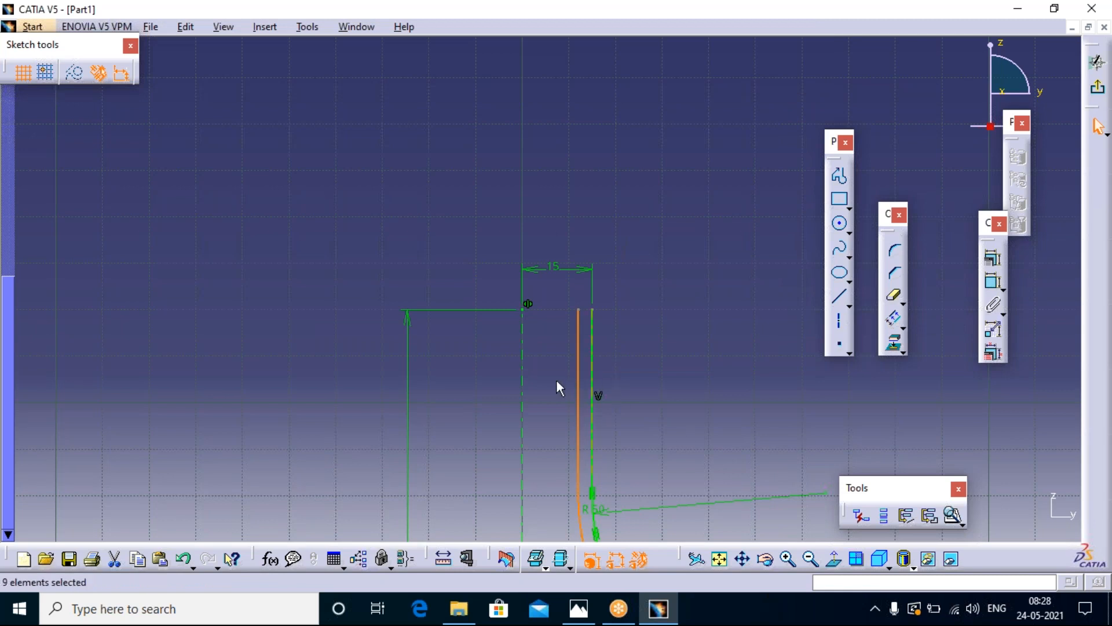
# - Close the bottle wall at the mouth with a horizontal profile line between the inner and outer neck lines
pyautogui.click(767, 194)
pyautogui.click(839, 177)
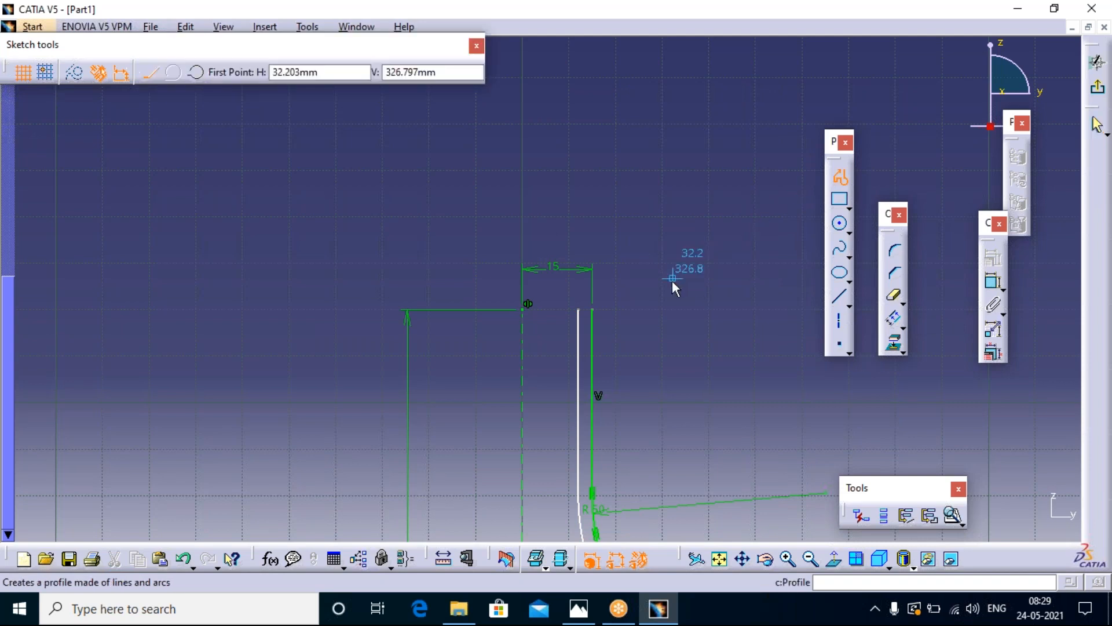
pyautogui.click(579, 311)
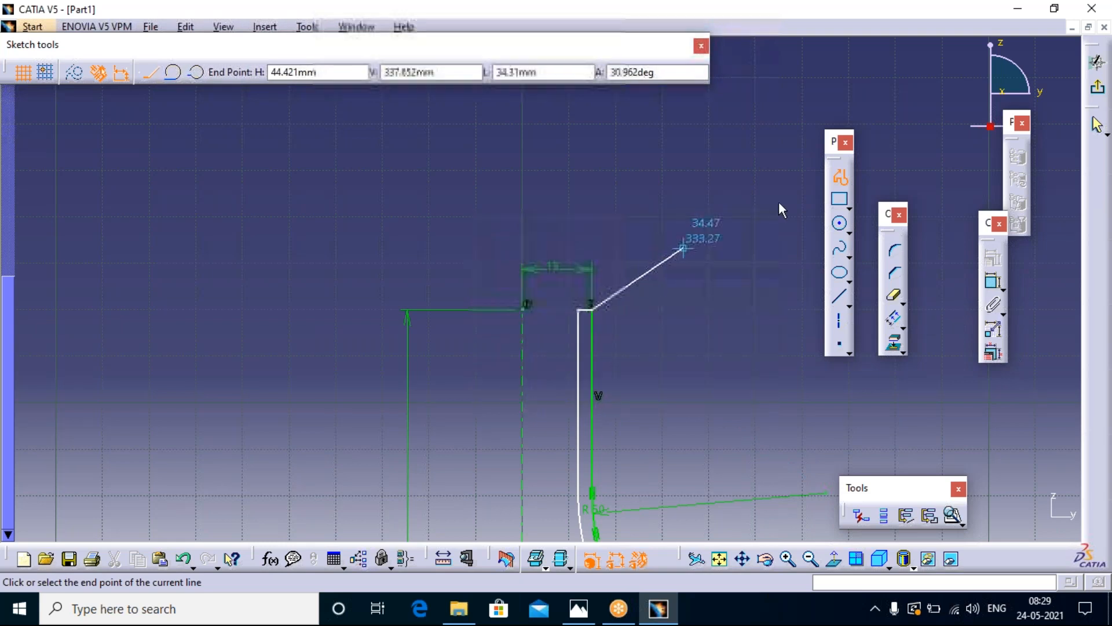
pyautogui.click(839, 176)
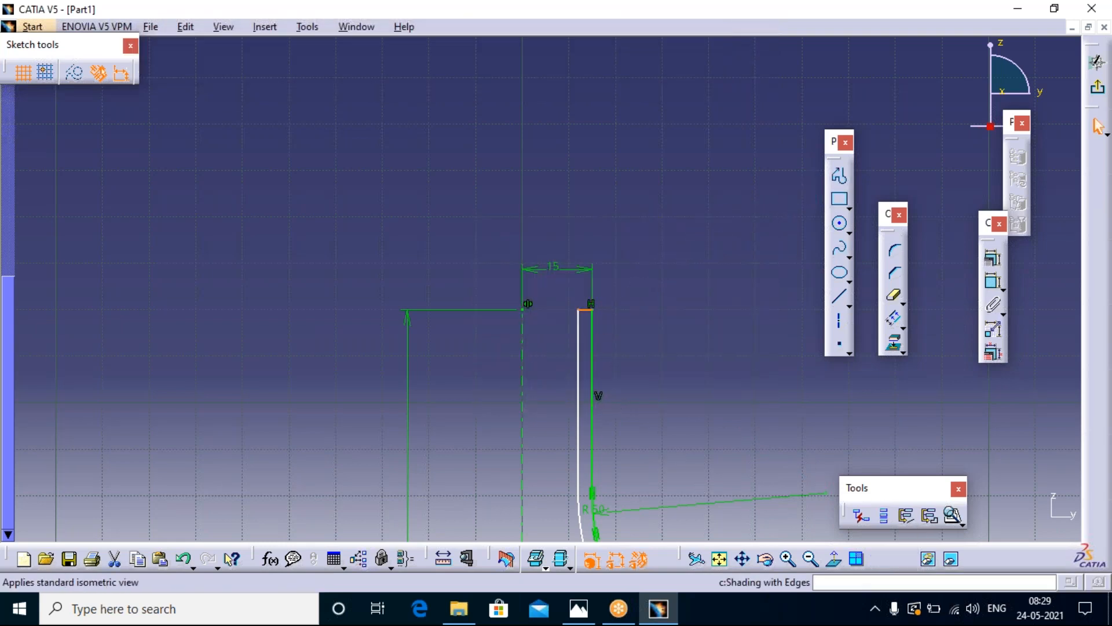
# - Close the bottle wall at the base with a short profile line along the vertical axis between the two base arcs
pyautogui.click(742, 559)
pyautogui.moveTo(636, 432)
pyautogui.mouseDown()
pyautogui.moveTo(717, 238)
pyautogui.moveTo(789, 132)
pyautogui.mouseUp()
pyautogui.click(742, 559)
pyautogui.moveTo(680, 489)
pyautogui.mouseDown()
pyautogui.moveTo(551, 303)
pyautogui.moveTo(434, 85)
pyautogui.moveTo(417, 23)
pyautogui.mouseUp()
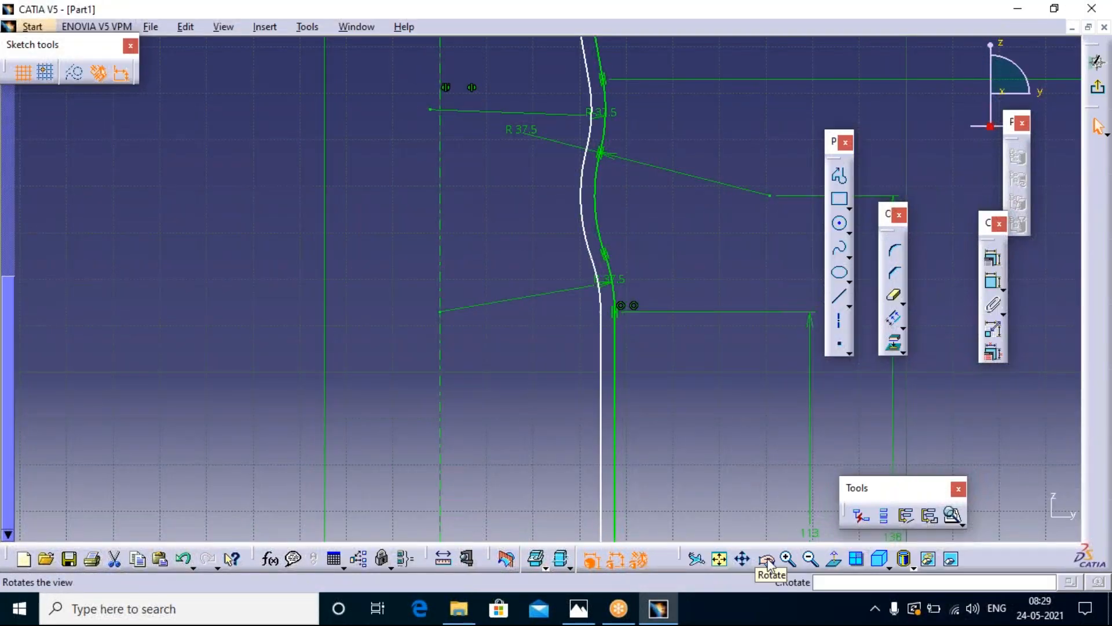
pyautogui.click(743, 560)
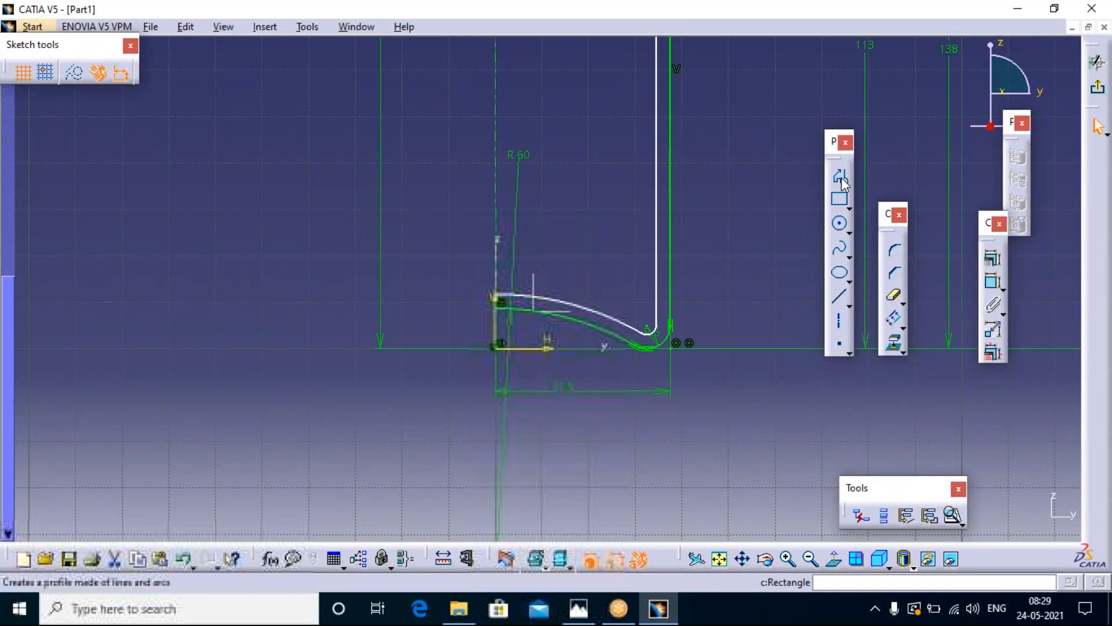
pyautogui.click(841, 177)
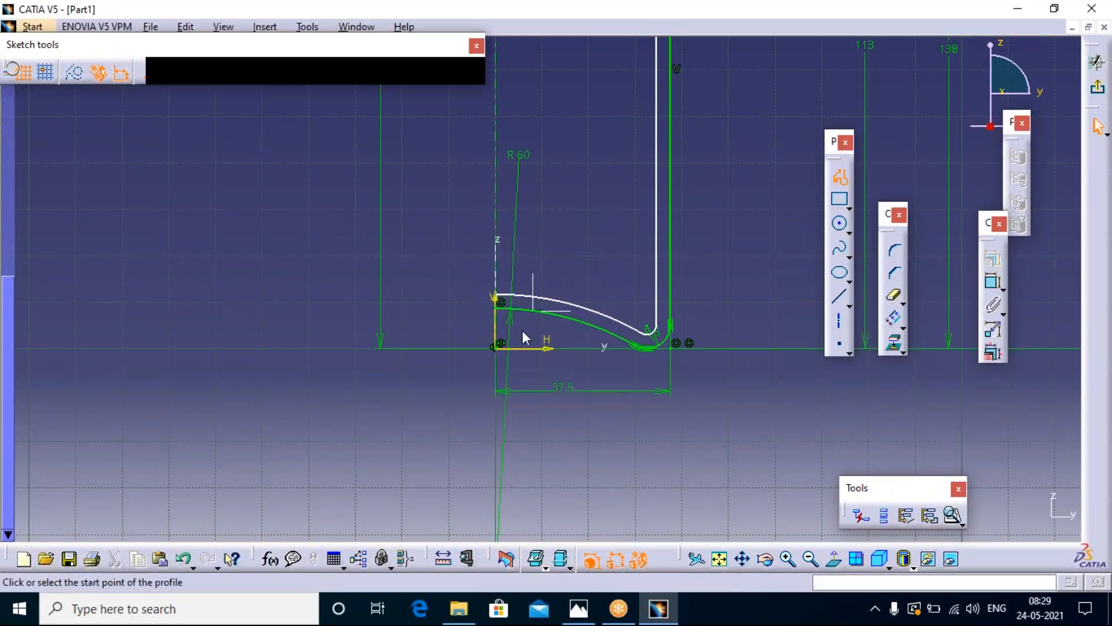
pyautogui.click(501, 297)
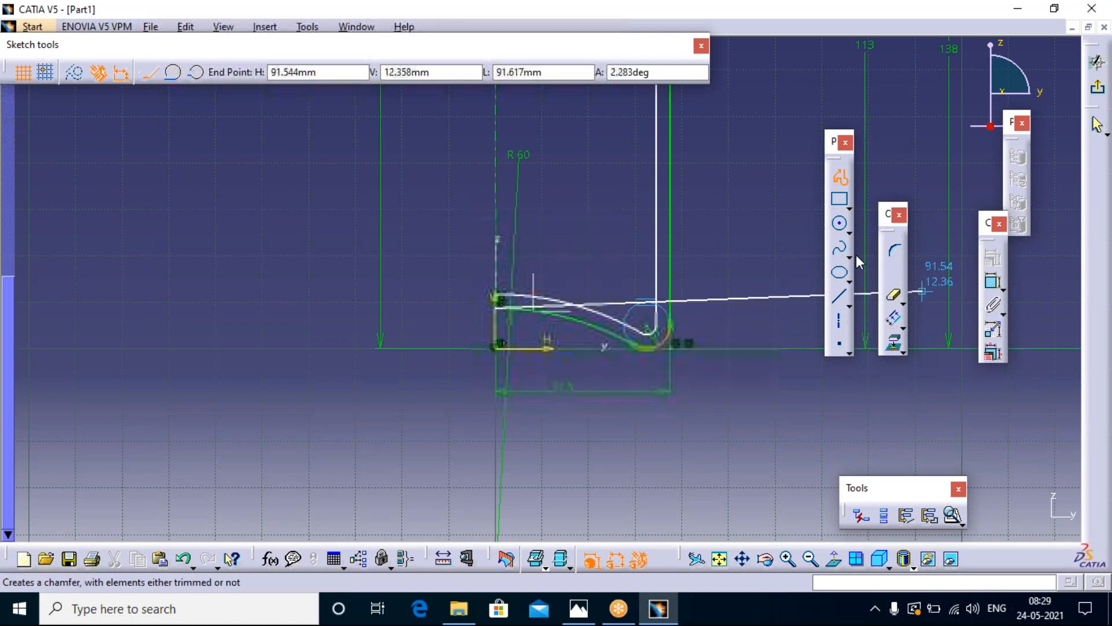
pyautogui.click(843, 180)
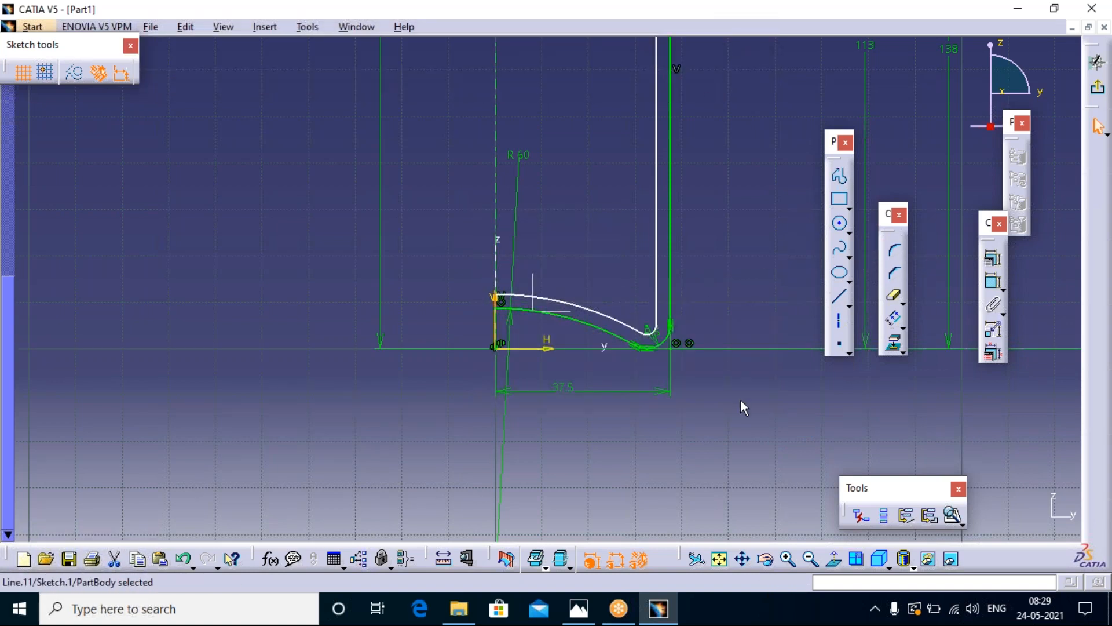
# - Try to move the inner profile's rounded base corner upward and undo the change
pyautogui.click(736, 231)
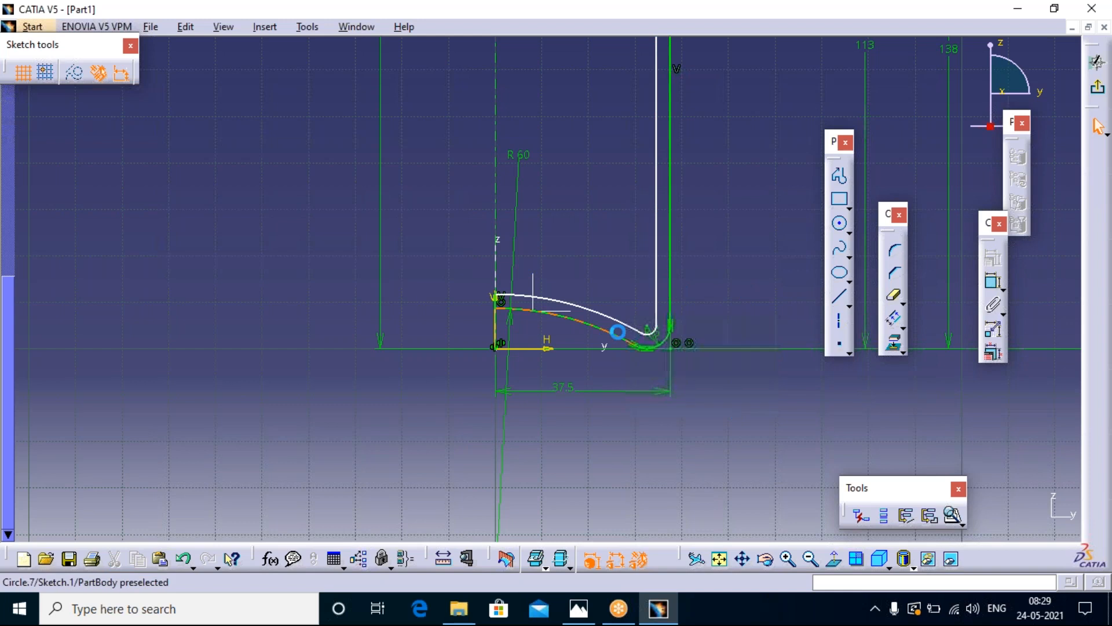
pyautogui.click(657, 317)
pyautogui.moveTo(648, 329); pyautogui.dragTo(643, 280)
pyautogui.hotkey('ctrl', 'z')
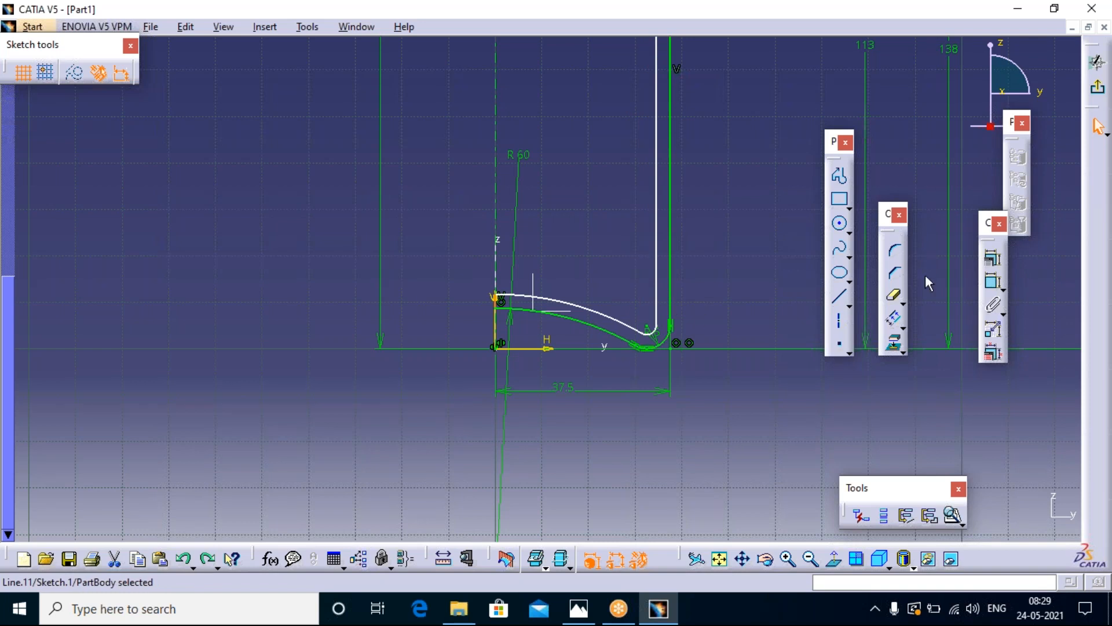
# - Dimension the wall thickness between the inner and outer vertical lines of the bottle body
pyautogui.click(993, 283)
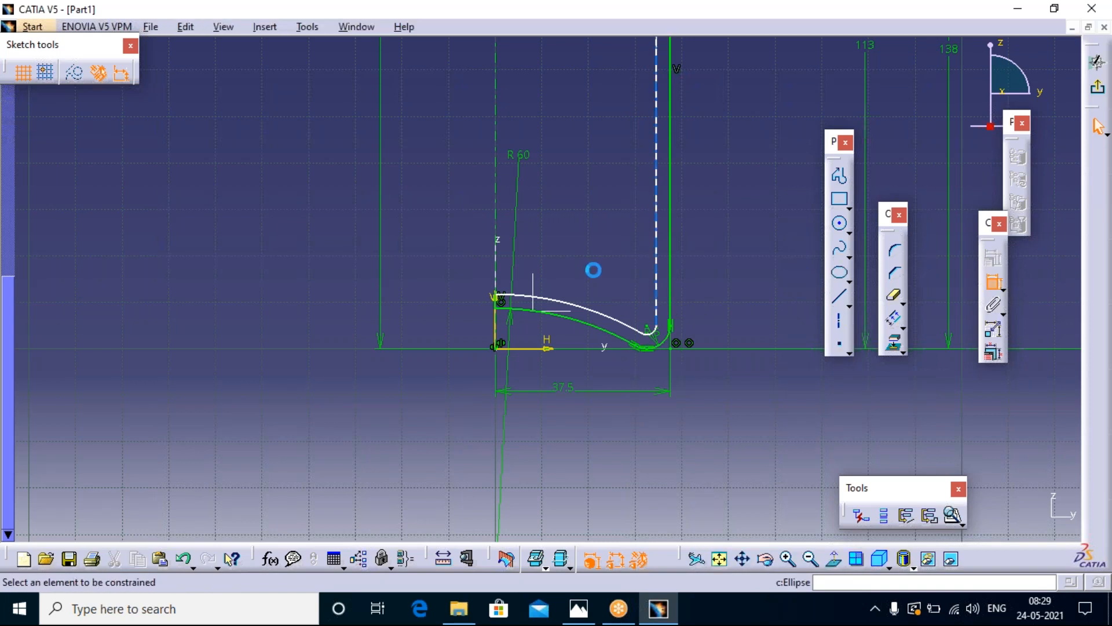
pyautogui.click(657, 225)
pyautogui.click(671, 226)
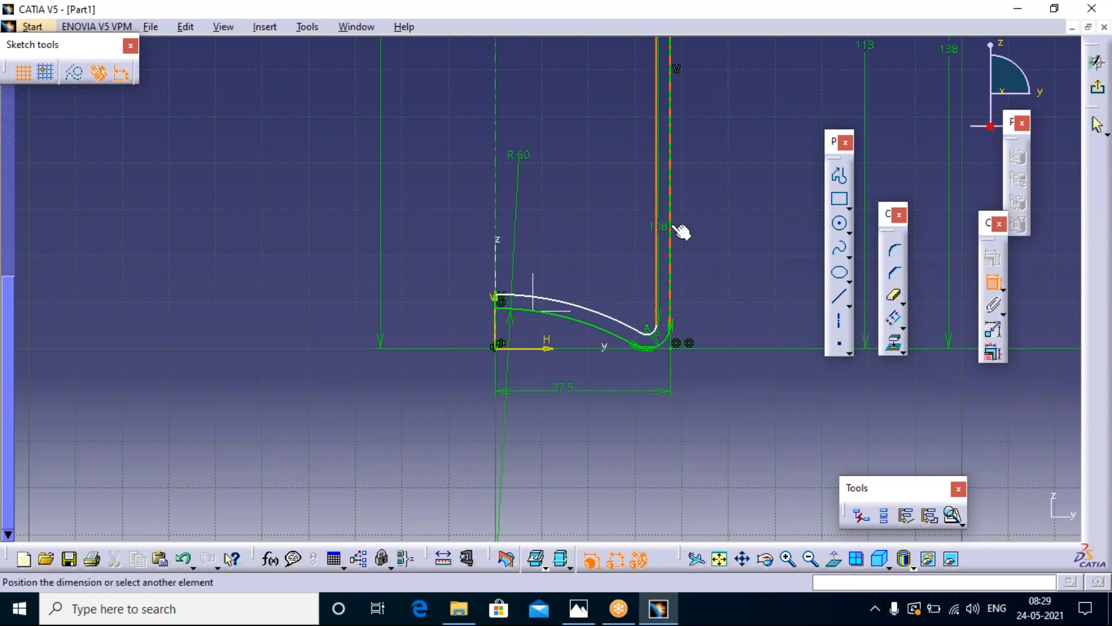
pyautogui.click(715, 238)
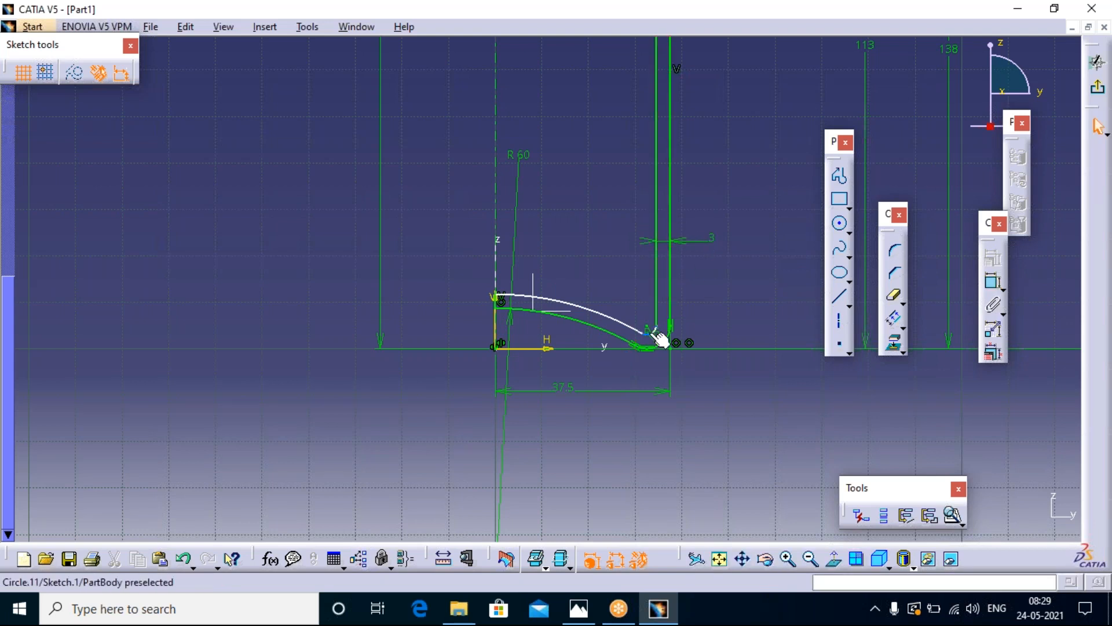
# - Dimension the radius of the inner base corner and try to dimension the large inner base arc
pyautogui.click(658, 330)
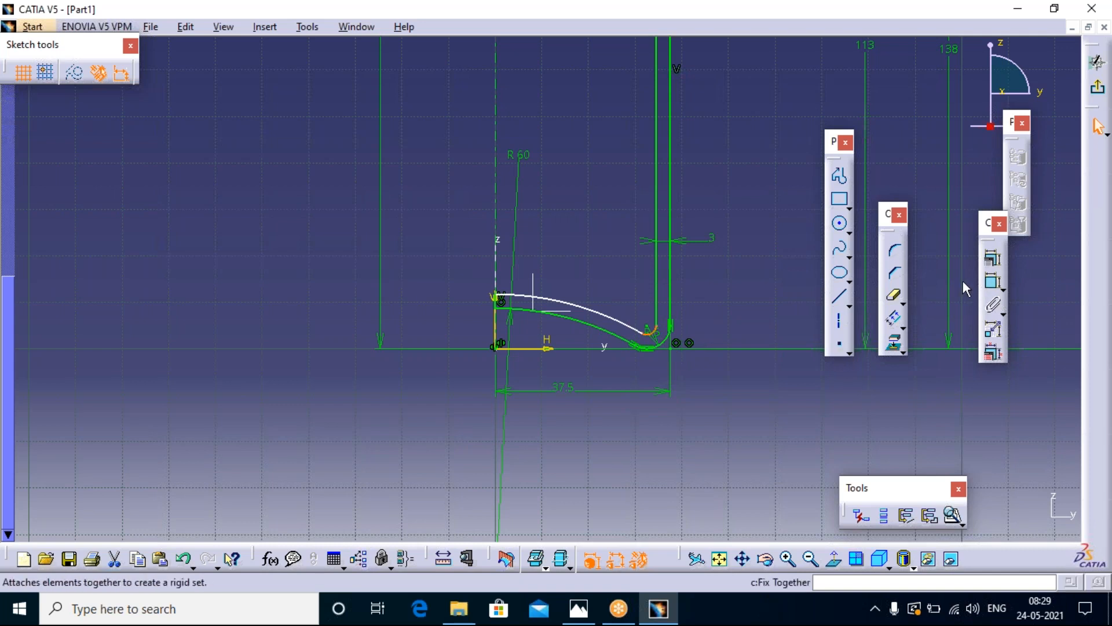
pyautogui.click(994, 283)
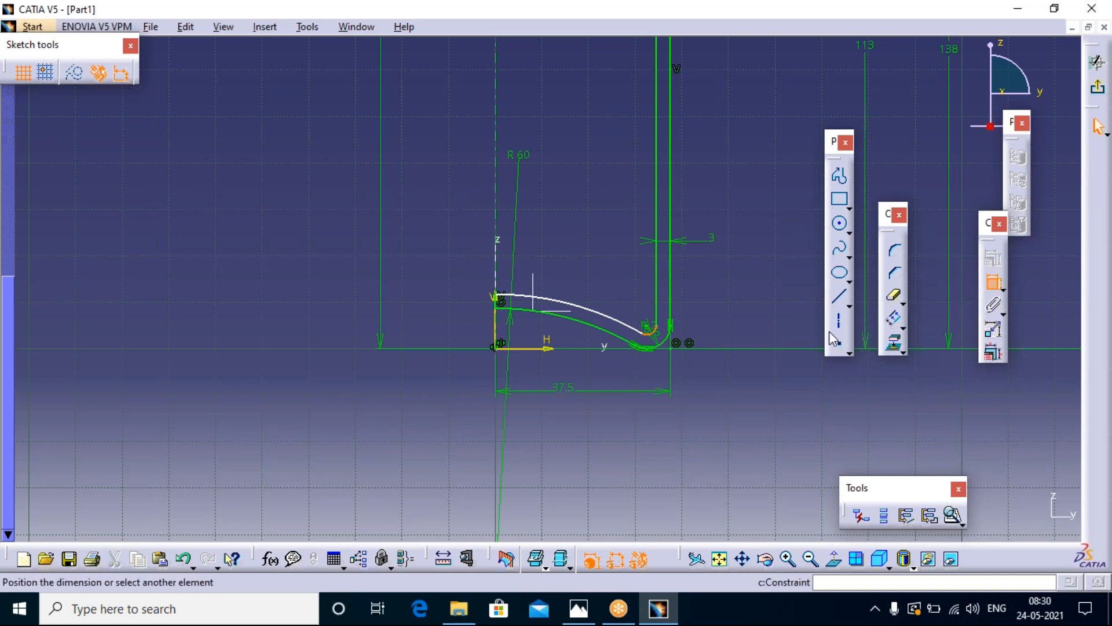
pyautogui.click(635, 291)
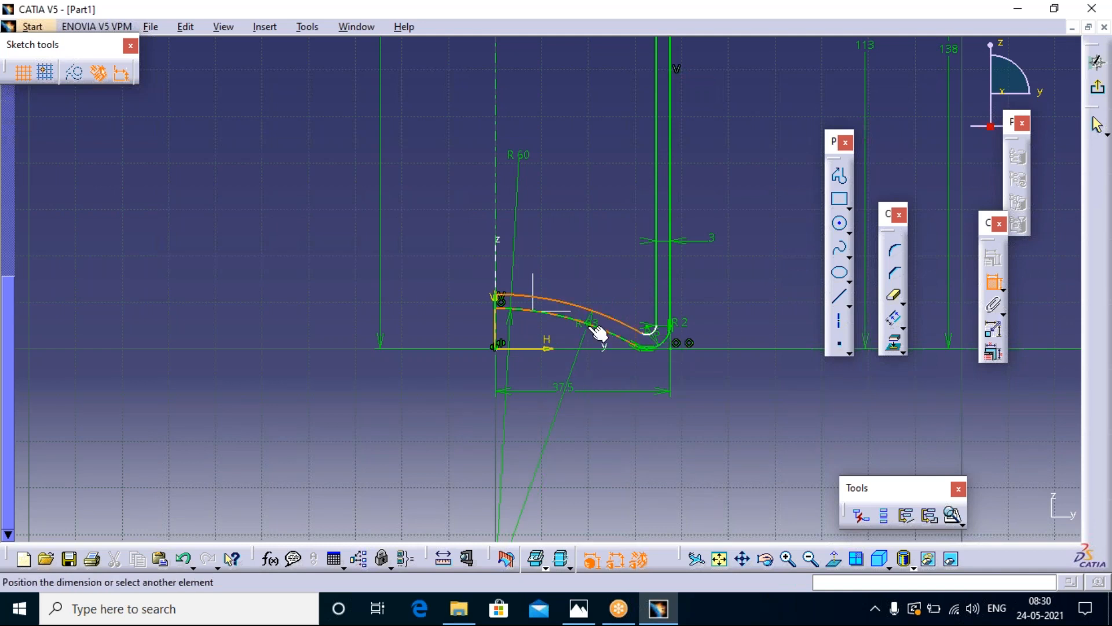
pyautogui.click(591, 326)
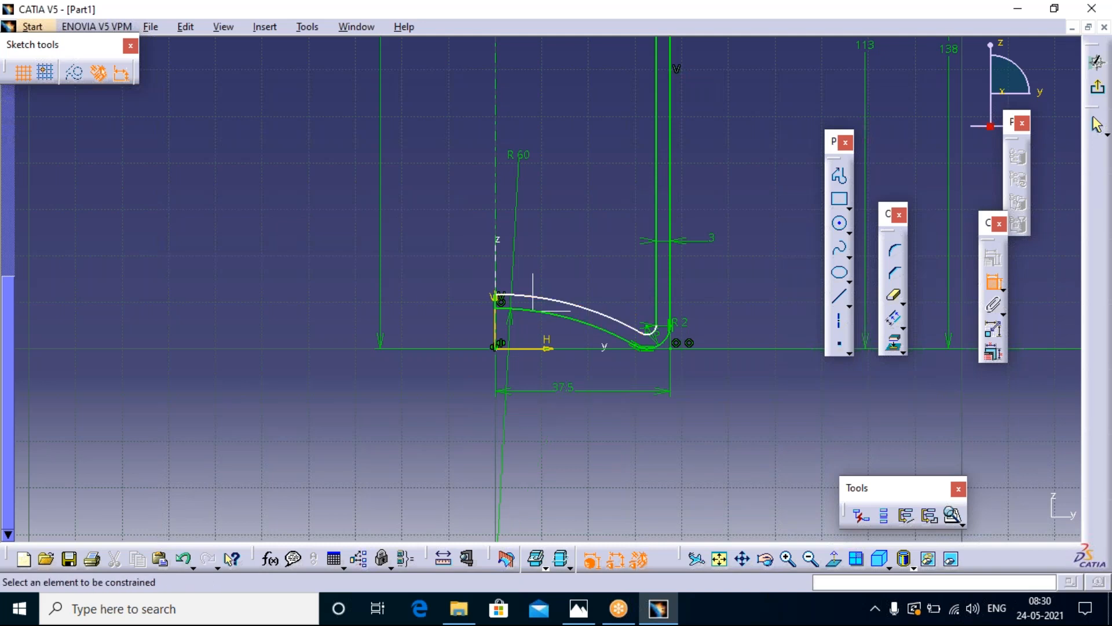
pyautogui.press('Escape')
# - Undo the new dimensions, the mouth and base closing lines and the inward wall offset, leaving only the outer half-profile
pyautogui.hotkey('ctrl', 'z')
pyautogui.hotkey('ctrl', 'z')
pyautogui.hotkey('ctrl', 'z')
pyautogui.hotkey('ctrl', 'z')
pyautogui.click(600, 429)
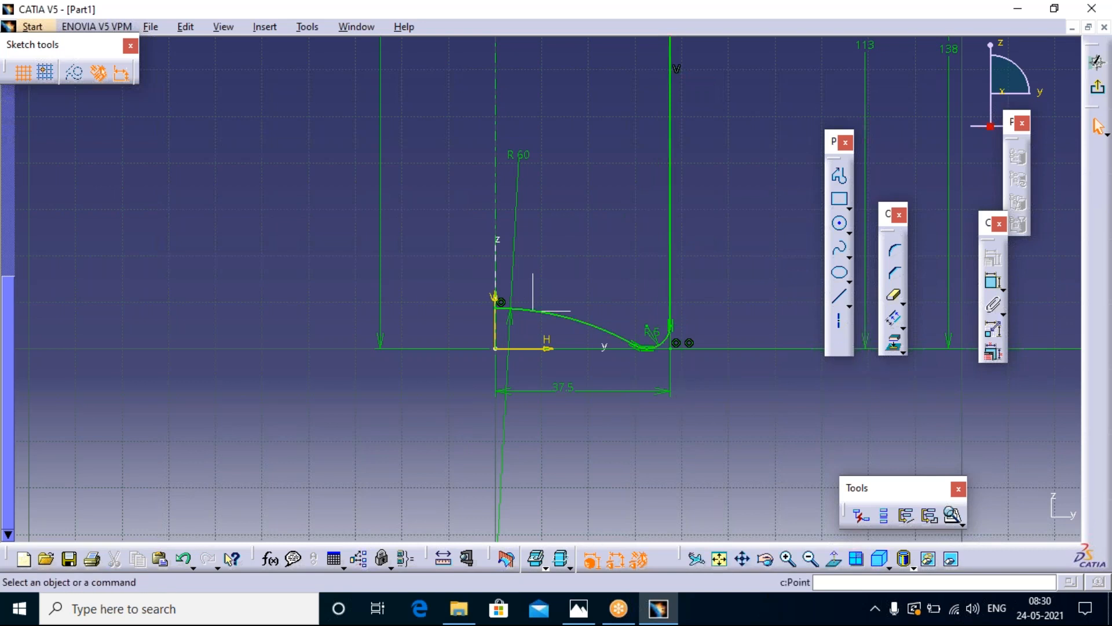
pyautogui.click(718, 557)
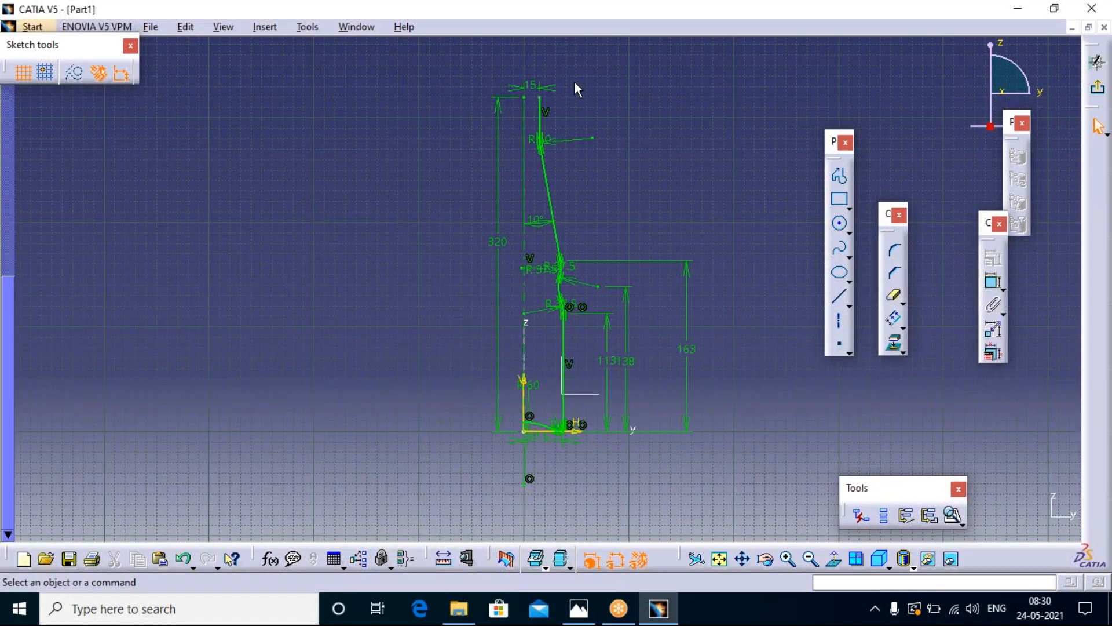
pyautogui.moveTo(583, 83); pyautogui.dragTo(581, 132)
pyautogui.moveTo(586, 329)
pyautogui.mouseDown()
pyautogui.moveTo(591, 418)
pyautogui.moveTo(561, 464)
pyautogui.moveTo(546, 469)
pyautogui.moveTo(526, 451)
pyautogui.mouseUp()
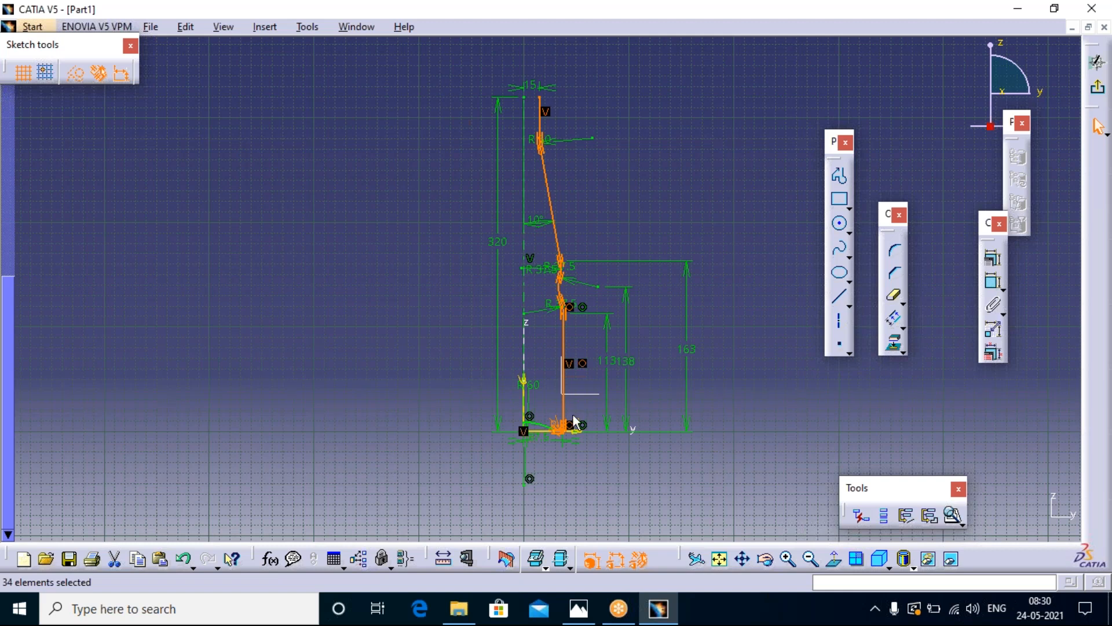
pyautogui.keyDown('ctrl'); pyautogui.click(540, 426); pyautogui.keyUp('ctrl')
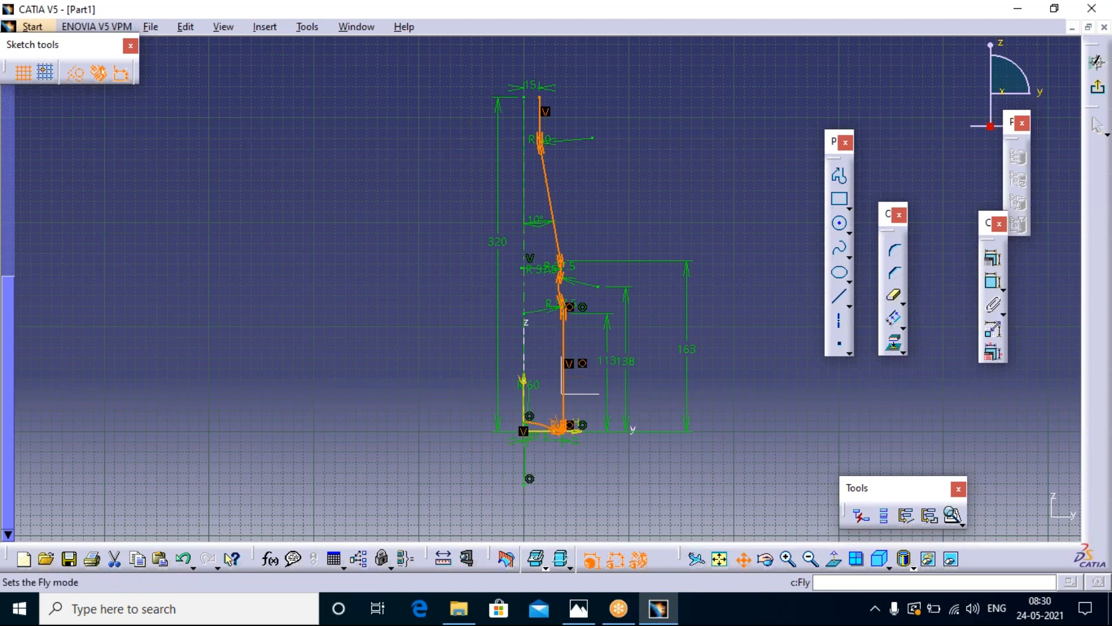
pyautogui.moveTo(547, 483)
pyautogui.mouseDown(button='middle')
pyautogui.moveTo(591, 390)
pyautogui.moveTo(572, 305)
pyautogui.moveTo(534, 325)
pyautogui.mouseUp(button='middle')
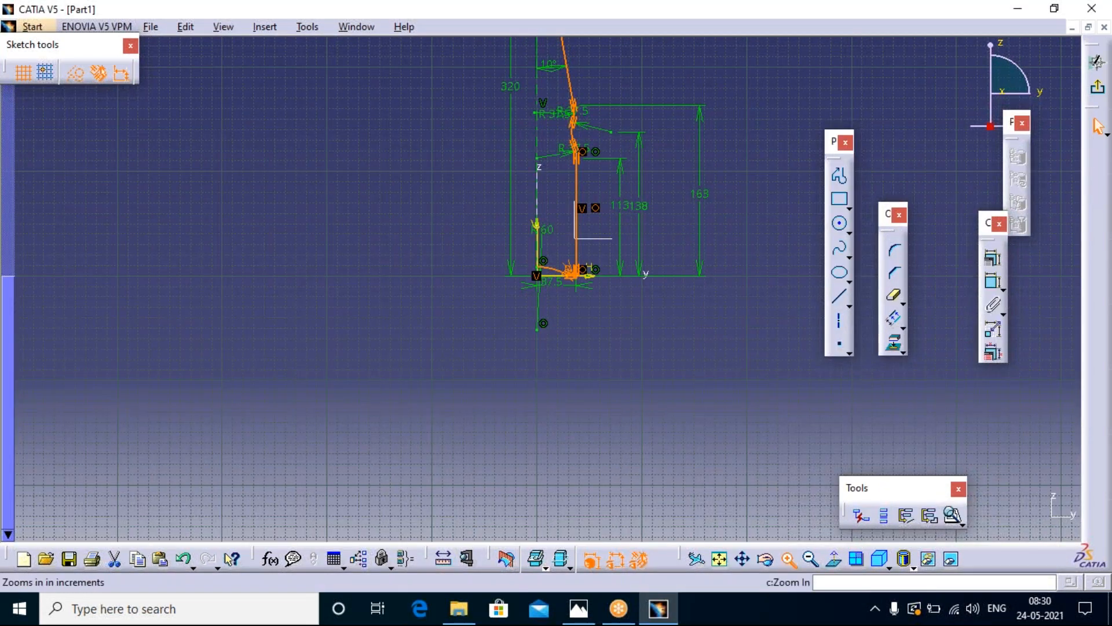
pyautogui.click(788, 559)
pyautogui.click(788, 559)
pyautogui.click(788, 559)
pyautogui.click(788, 559)
pyautogui.click(788, 559)
pyautogui.click(788, 558)
pyautogui.click(788, 559)
pyautogui.click(788, 559)
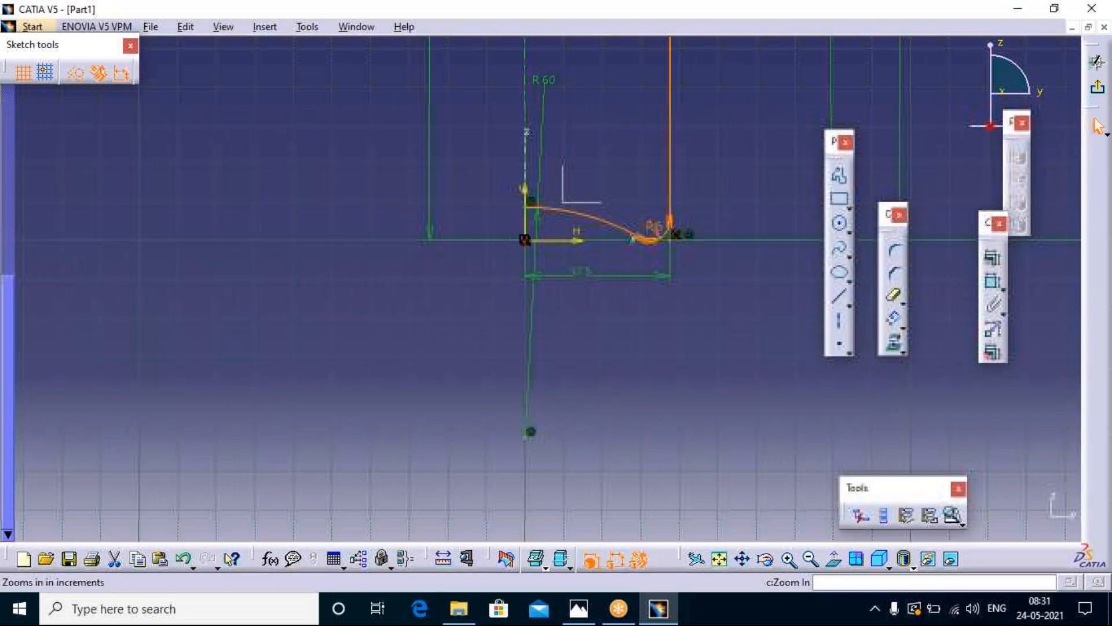
pyautogui.click(893, 320)
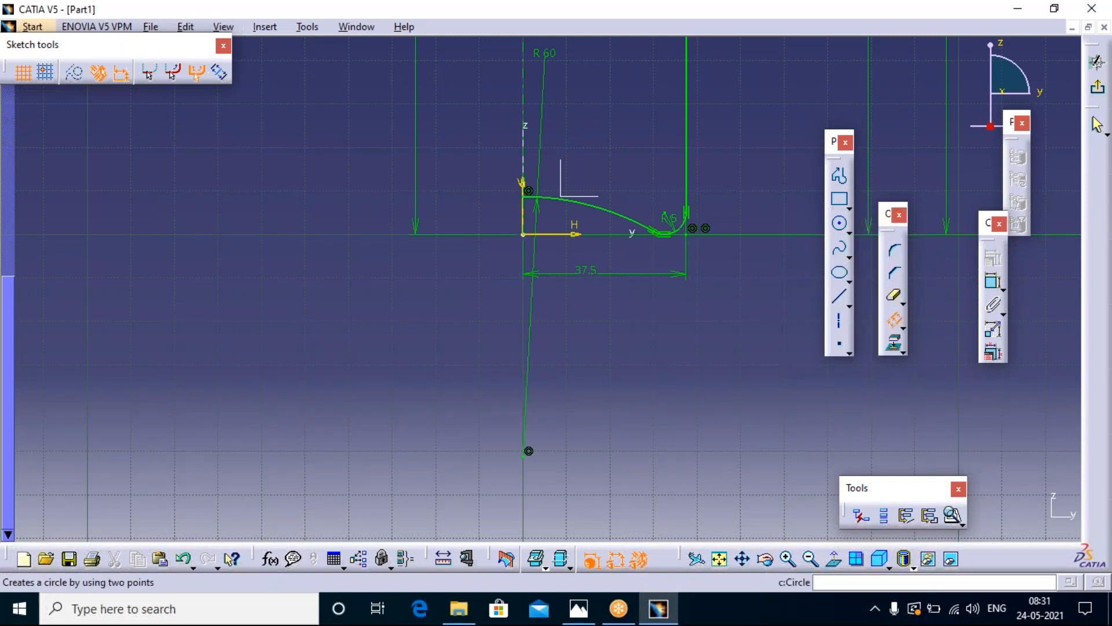
pyautogui.click(894, 251)
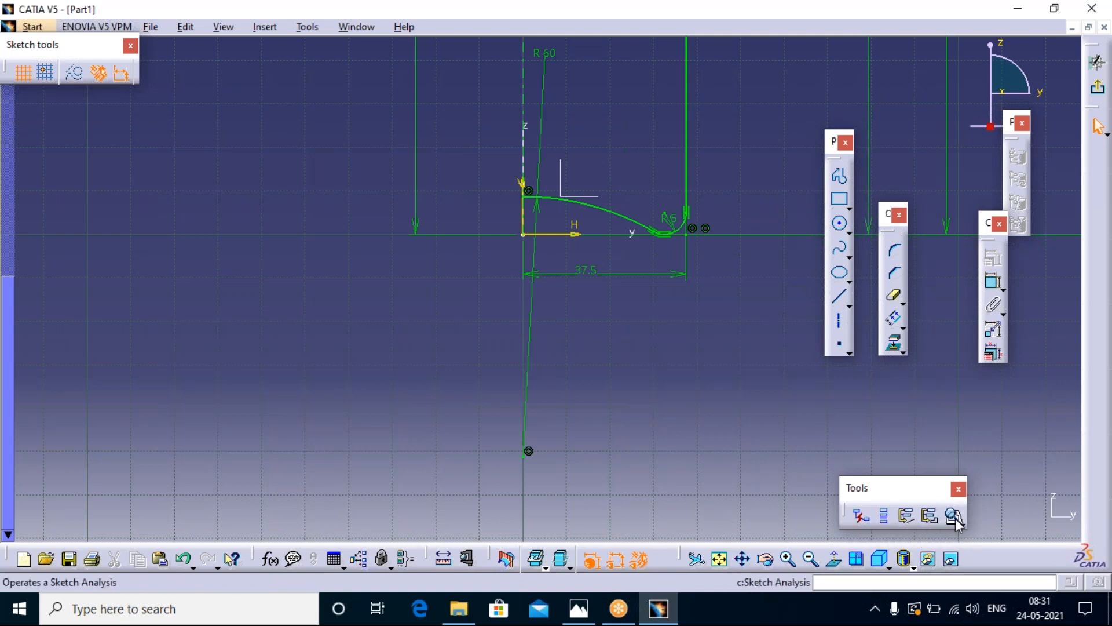
# - Offset the complete outer half-profile, including the base arc, by 3 mm towards the vertical axis
pyautogui.click(720, 559)
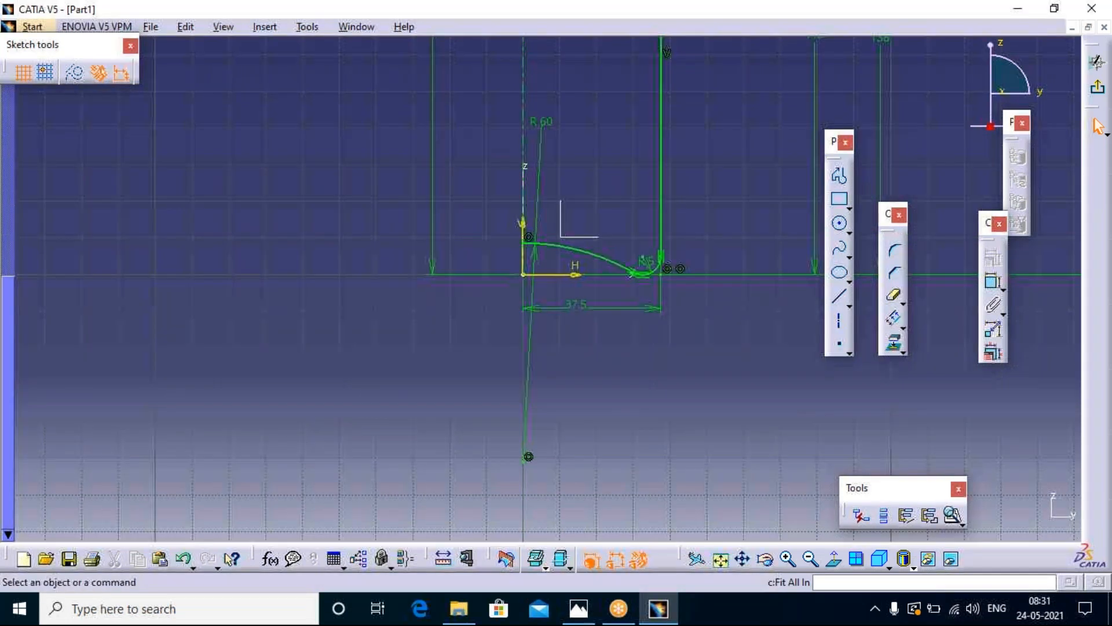
pyautogui.moveTo(577, 82)
pyautogui.mouseDown()
pyautogui.moveTo(579, 462)
pyautogui.moveTo(543, 477)
pyautogui.moveTo(519, 437)
pyautogui.mouseUp()
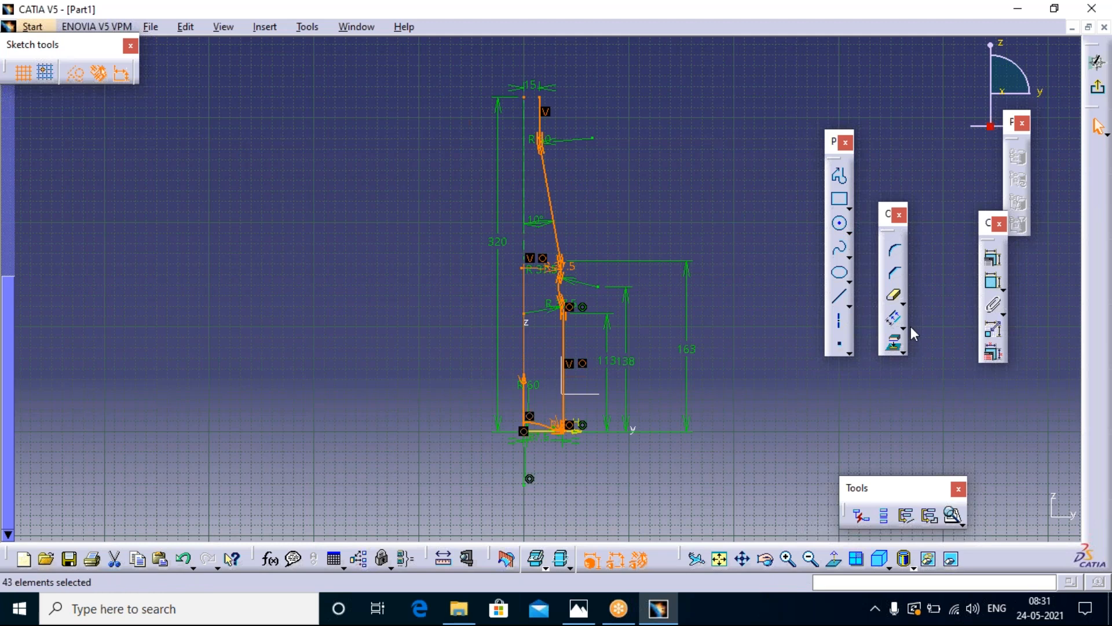
pyautogui.click(895, 319)
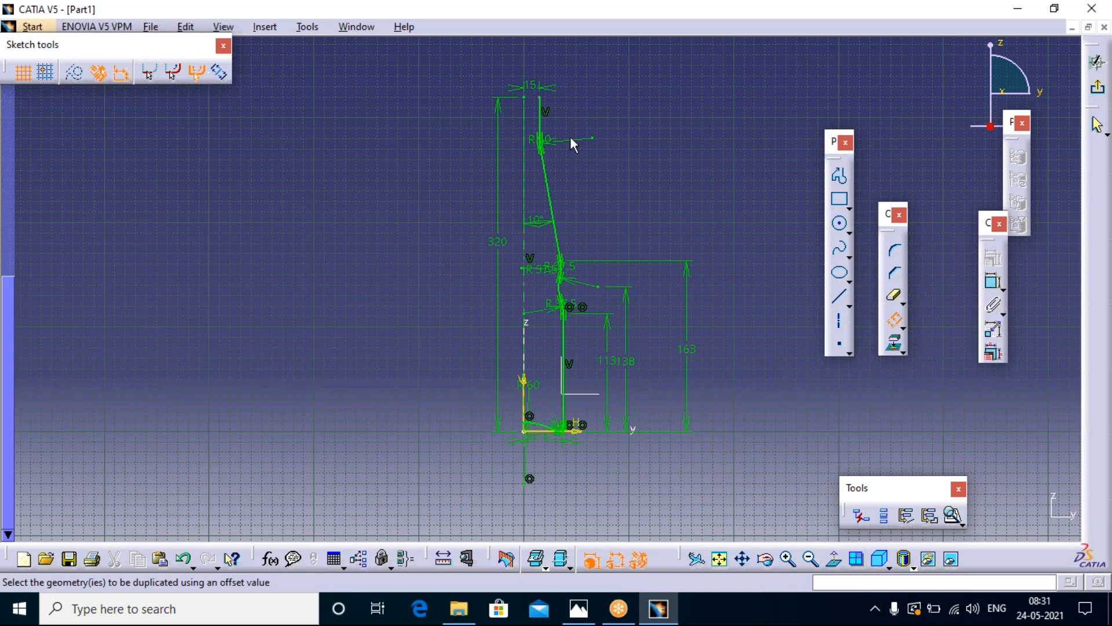
pyautogui.click(515, 449)
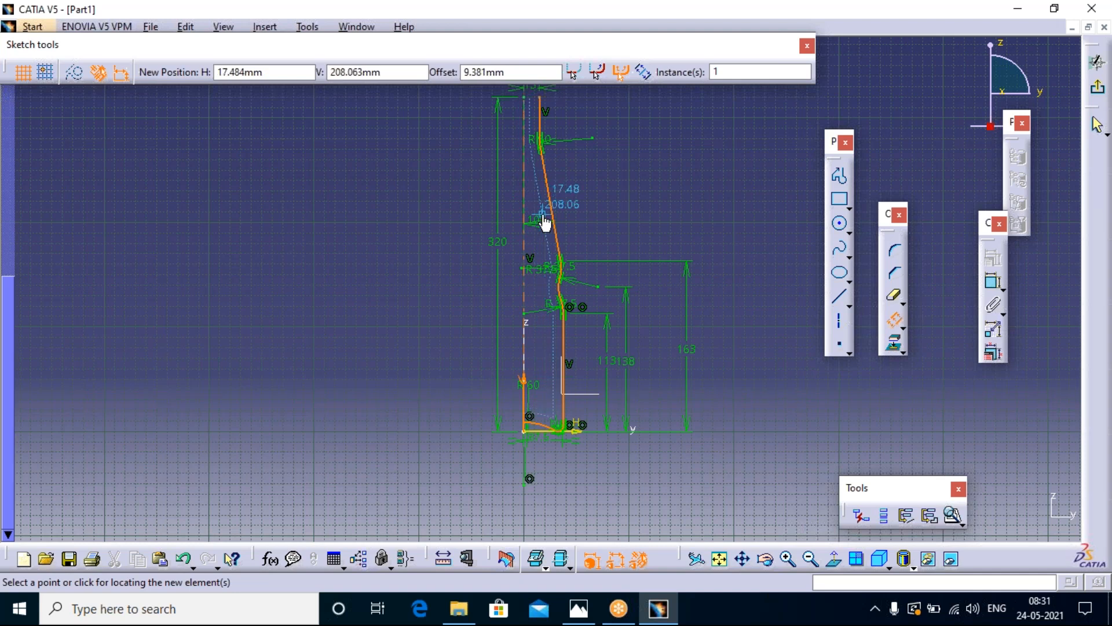
pyautogui.press('Tab')
pyautogui.press('Tab')
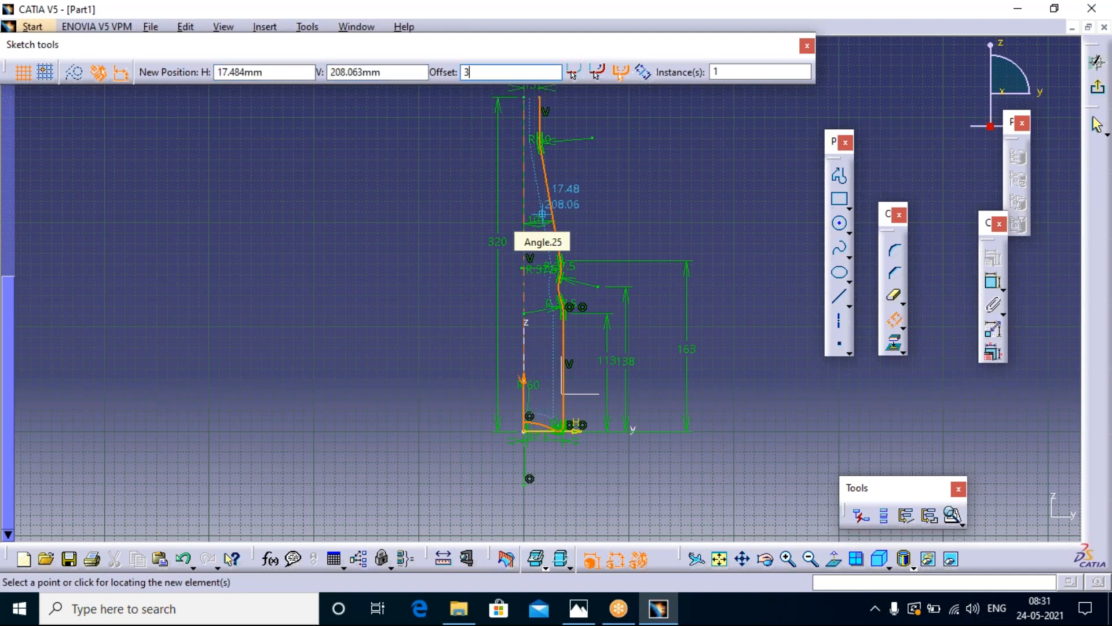
pyautogui.press('Return')
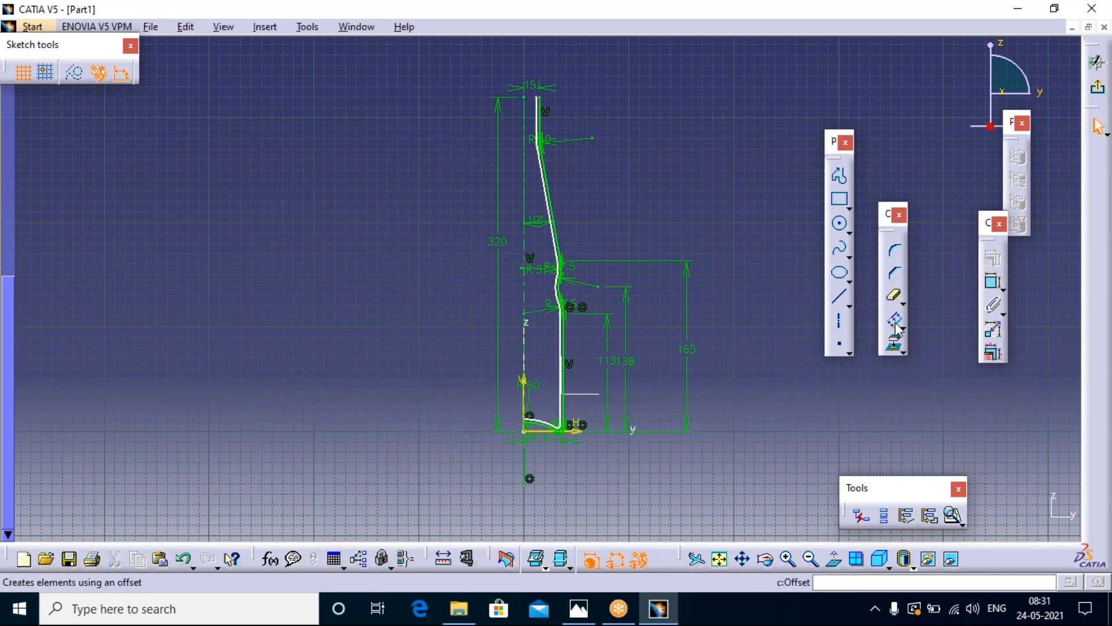
# - Dimension the wall thickness between the inner and outer vertical neck lines near the mouth
pyautogui.click(993, 281)
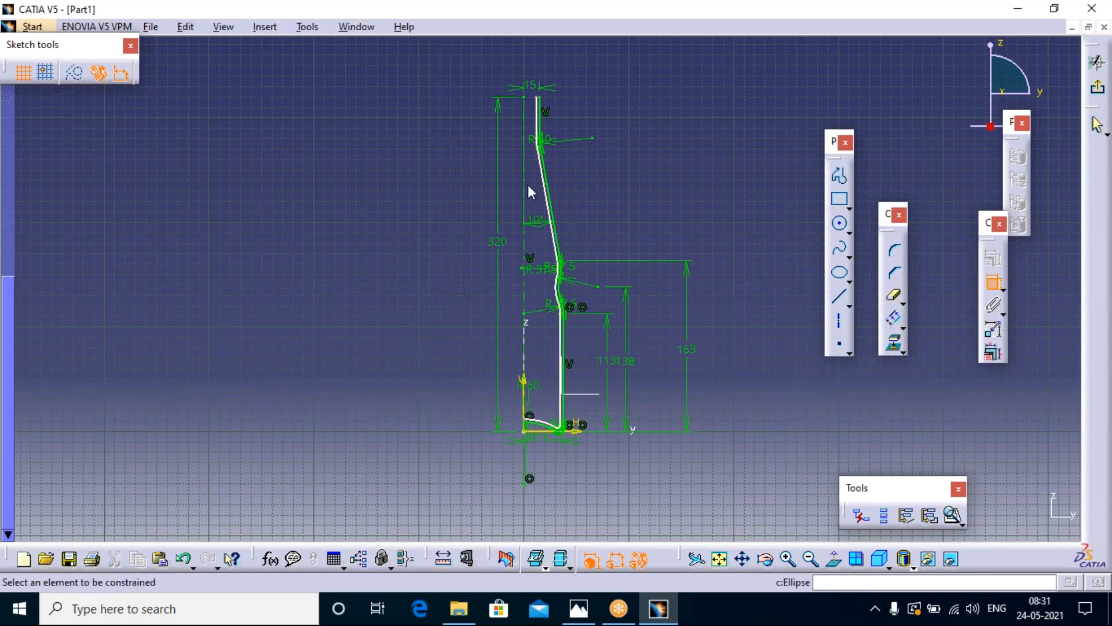
pyautogui.click(540, 112)
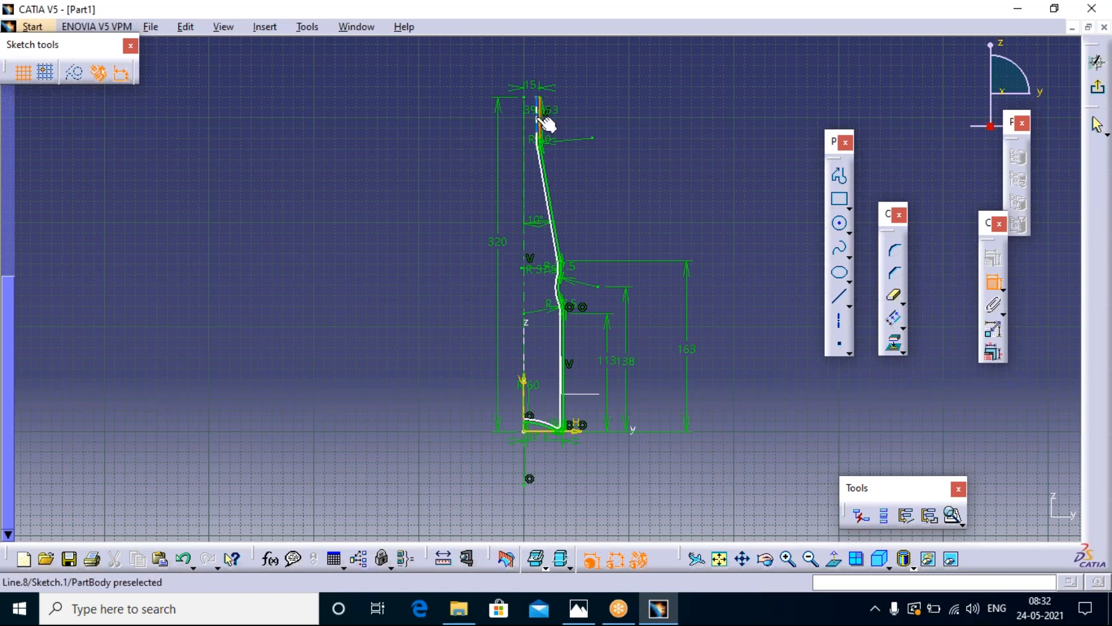
pyautogui.click(547, 118)
pyautogui.click(560, 120)
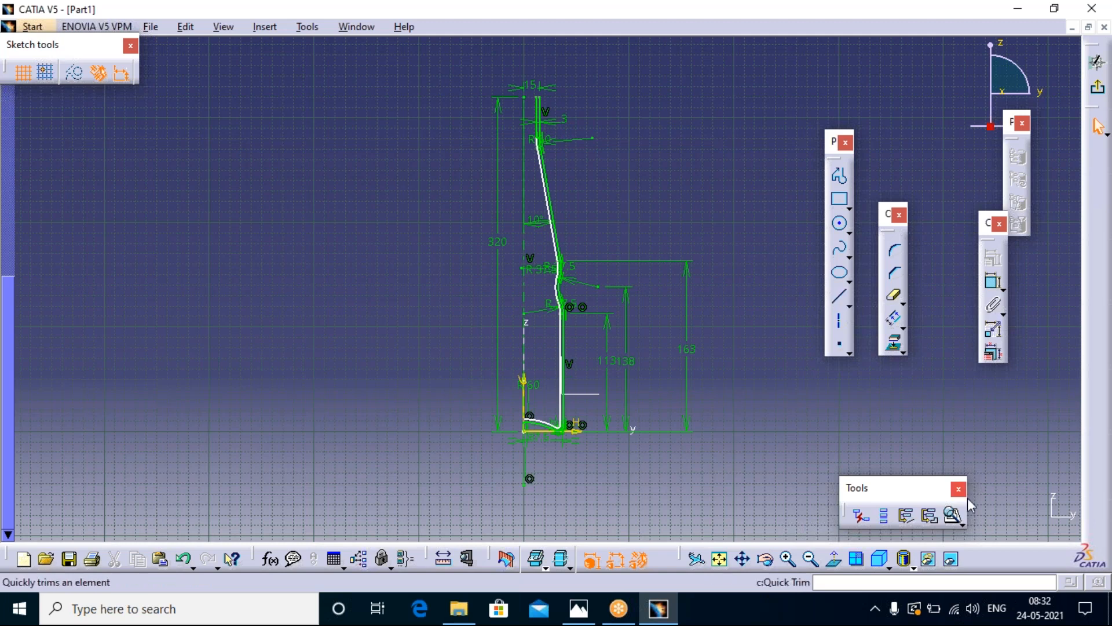
# - Run Sketch Analysis to check whether the profiles are open or closed, and close the report
pyautogui.click(952, 514)
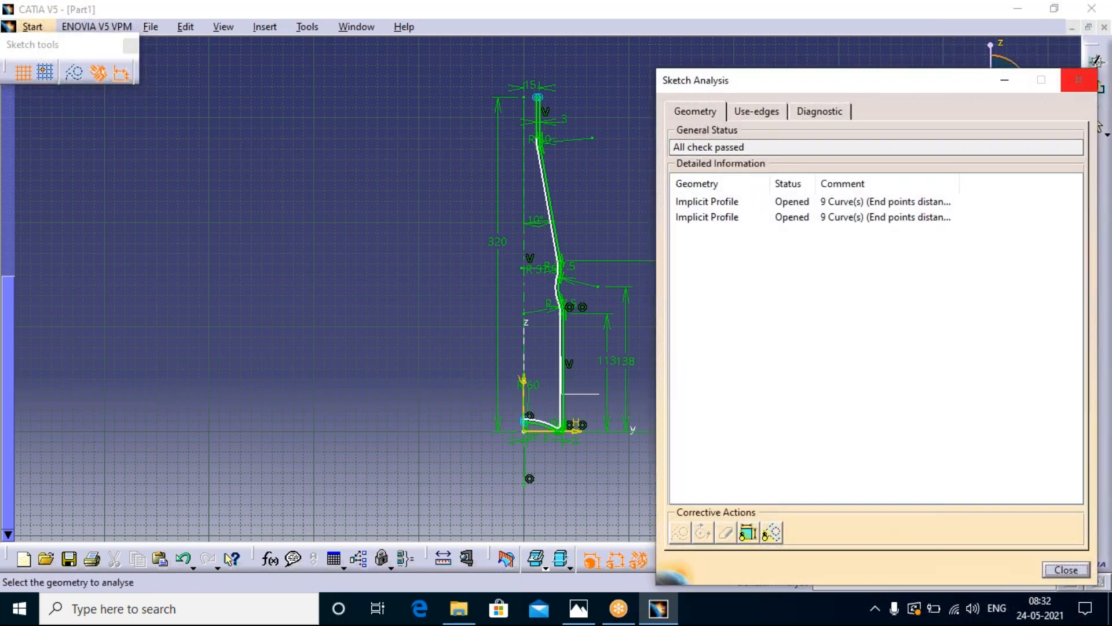
pyautogui.click(1073, 81)
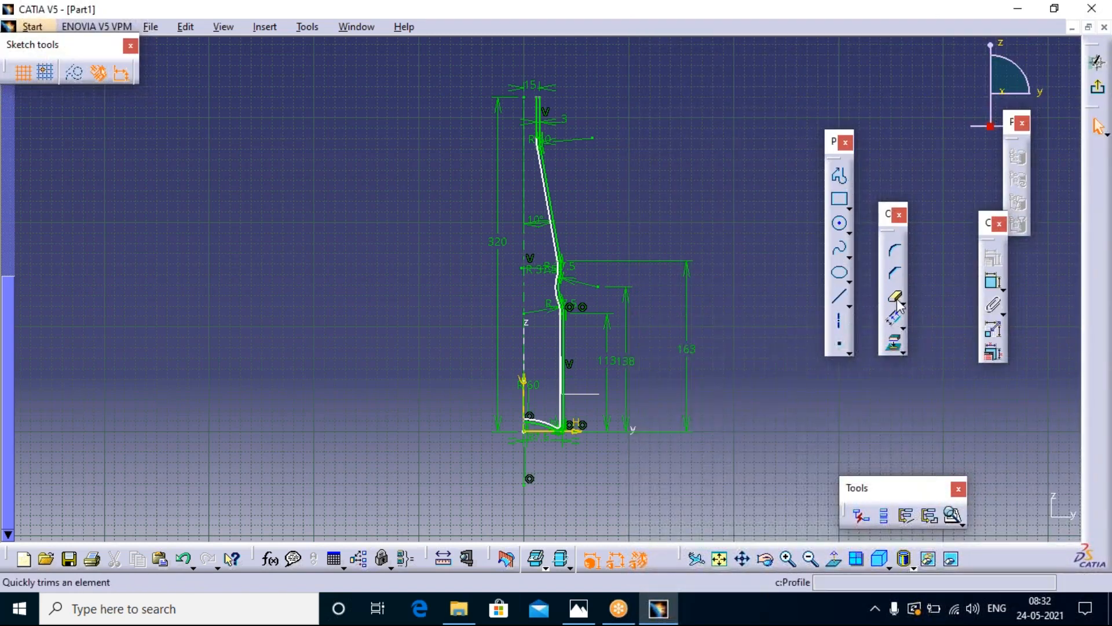
pyautogui.click(993, 284)
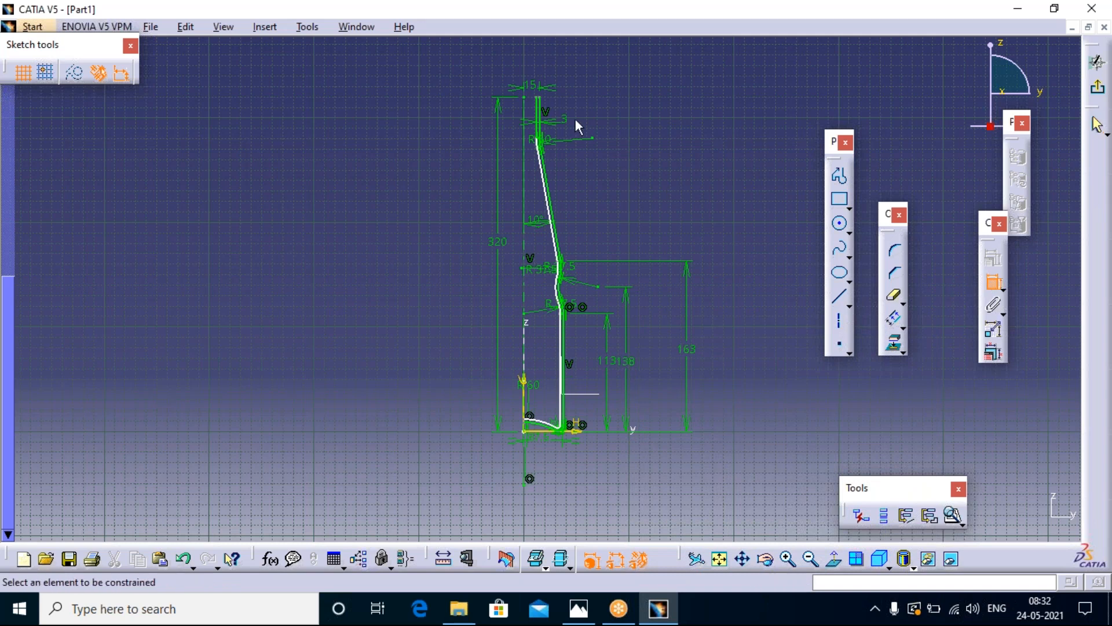
pyautogui.click(999, 224)
# - Close the bottle wall at the mouth with a short profile line joining the inner and outer neck endpoints
pyautogui.click(839, 175)
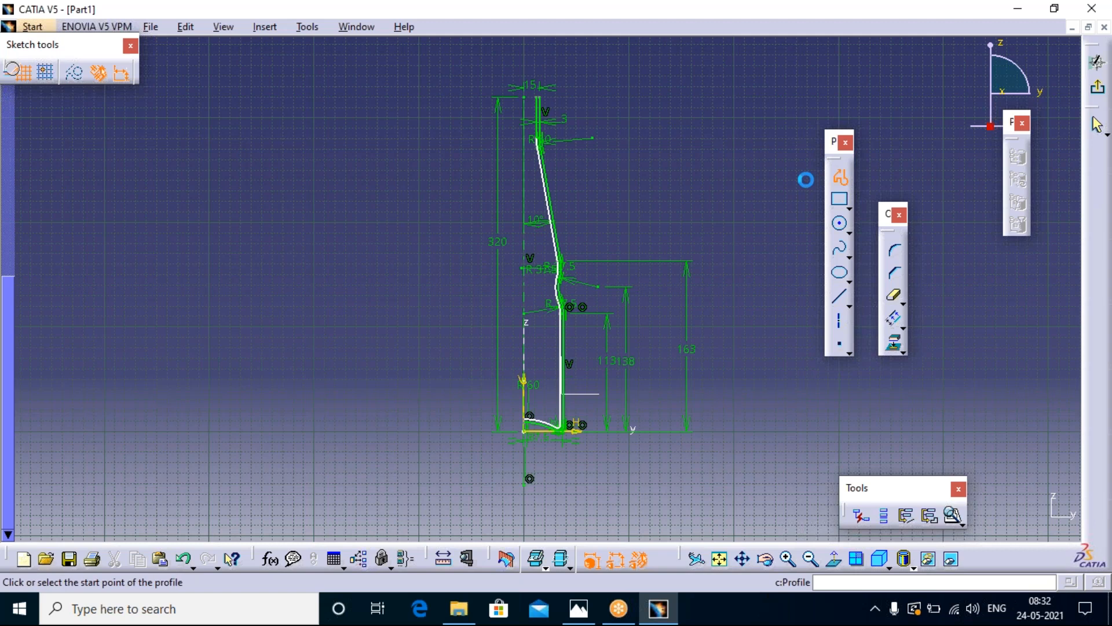
pyautogui.click(541, 96)
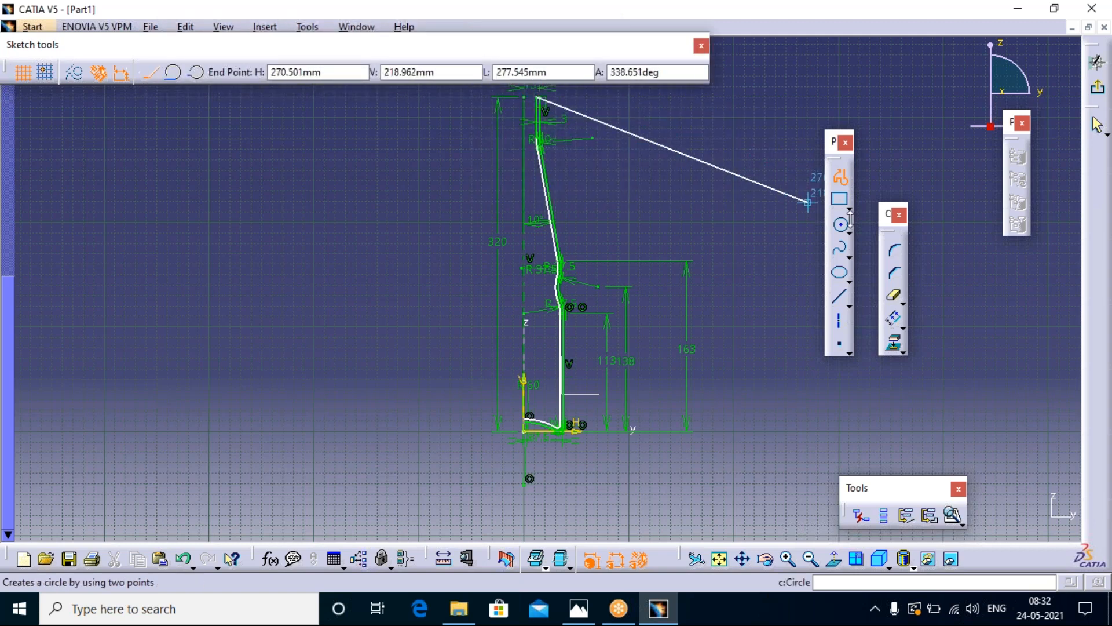
pyautogui.click(840, 175)
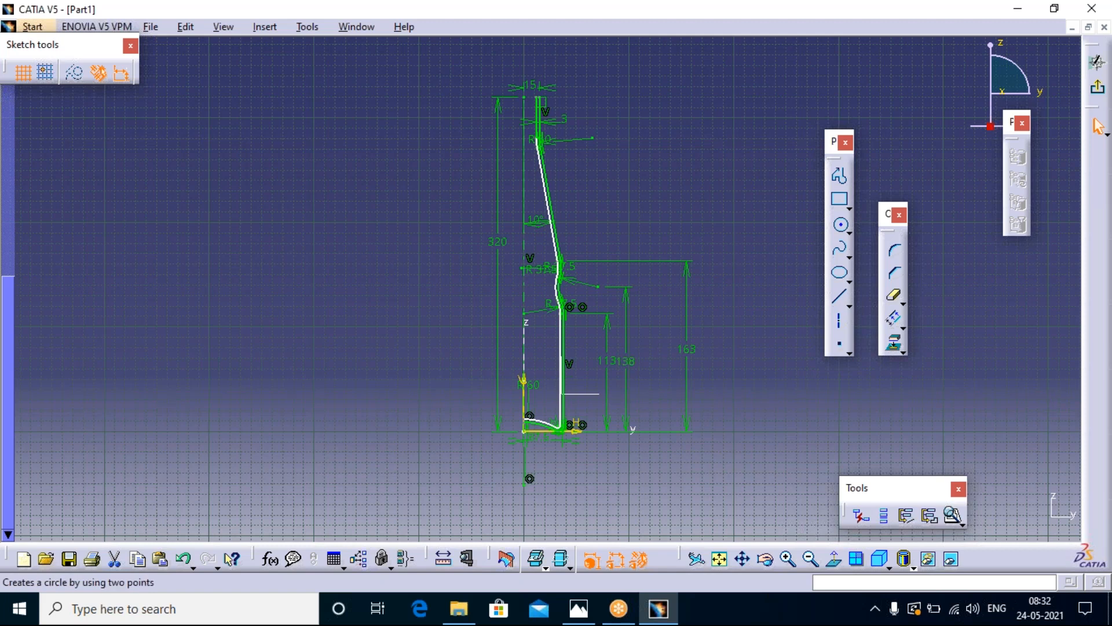
# - Close the bottle wall at the base with a short profile line on the axis joining the two base arcs
pyautogui.click(839, 175)
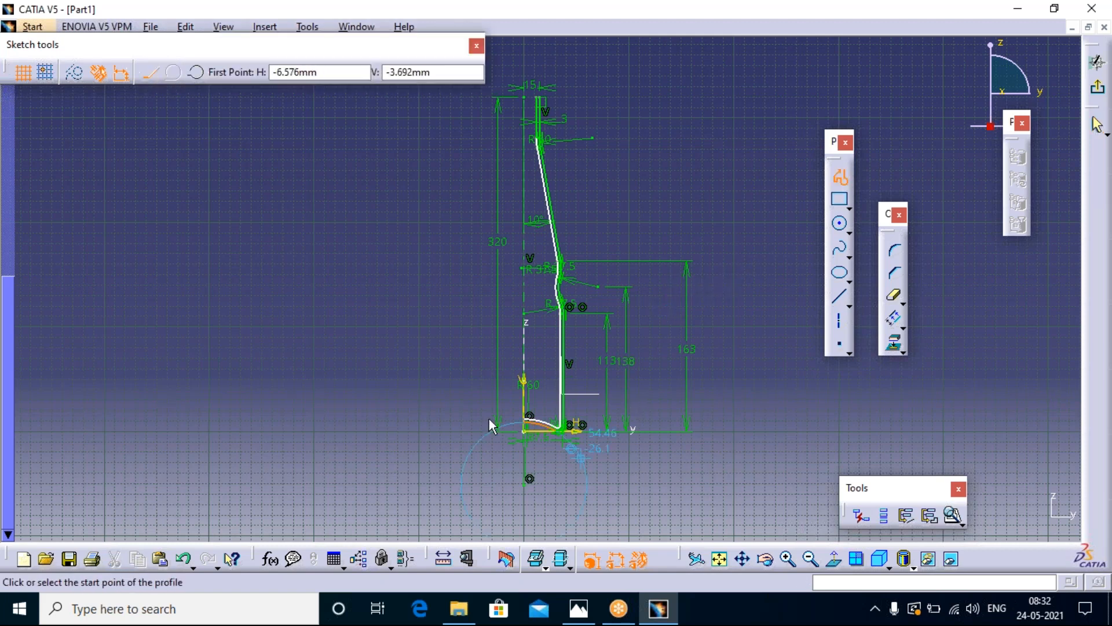
pyautogui.click(528, 418)
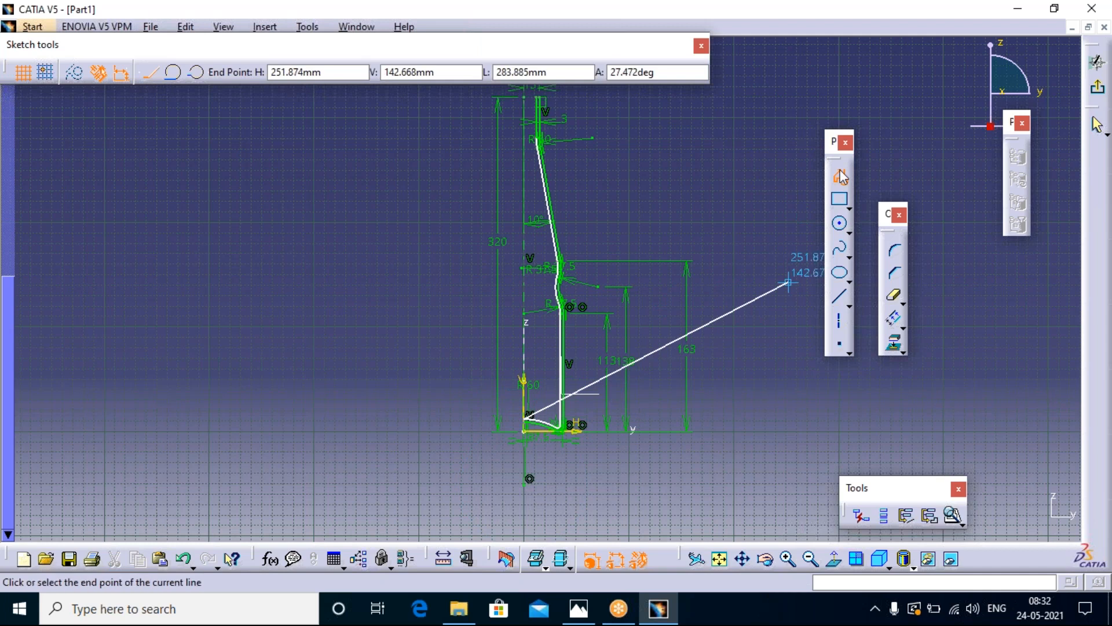
pyautogui.press('Escape')
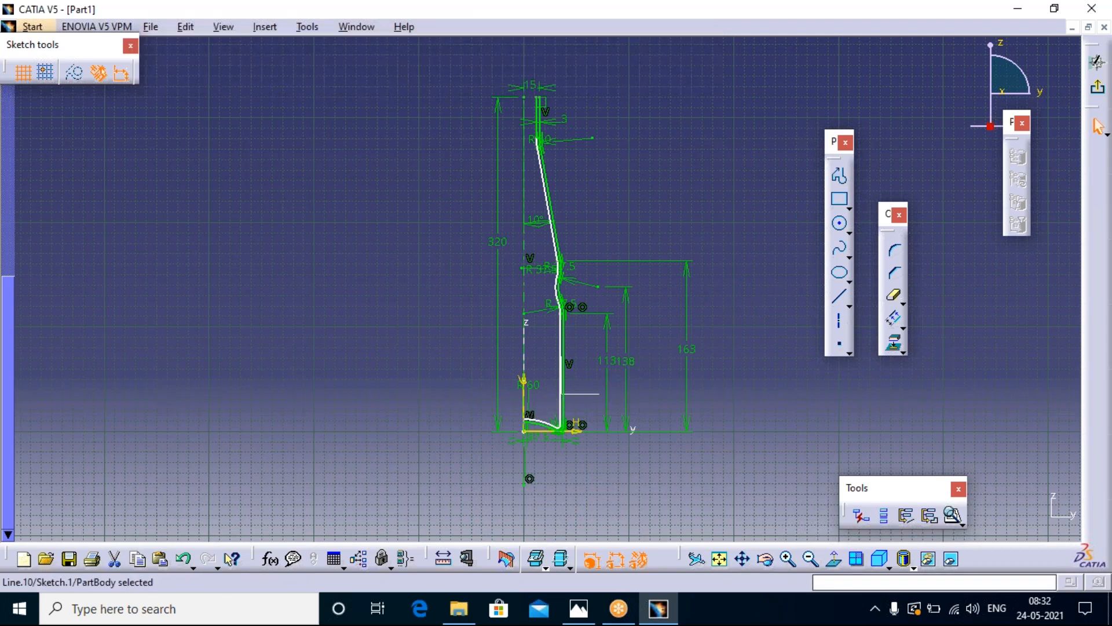
# - Run Sketch Analysis again to check the profile's closure and the diagnostic constraint status of its elements
pyautogui.click(948, 514)
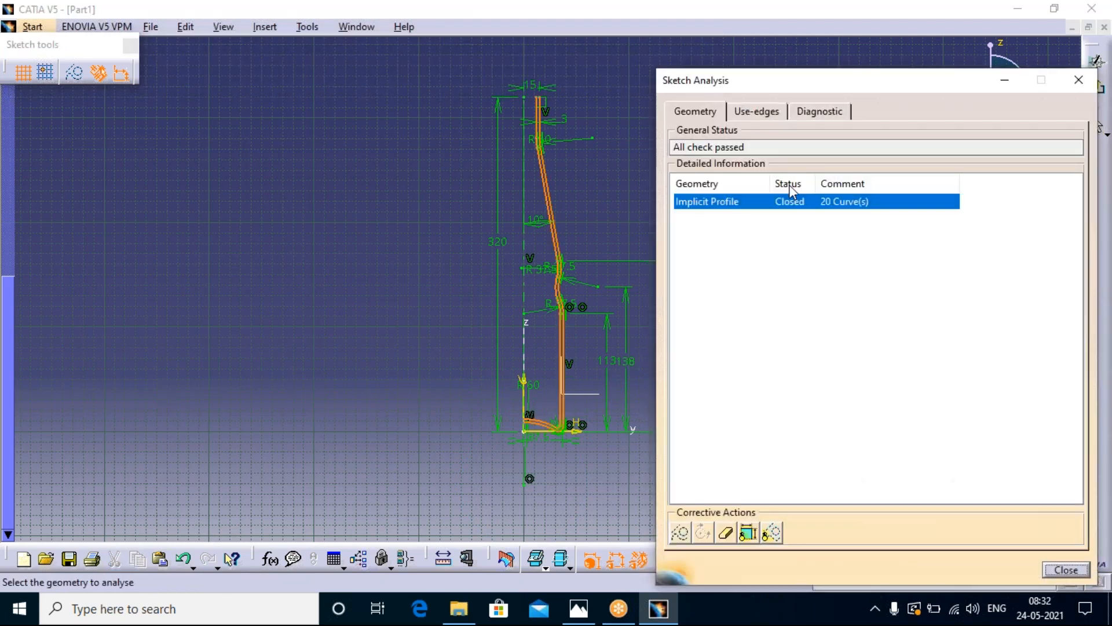
pyautogui.click(804, 113)
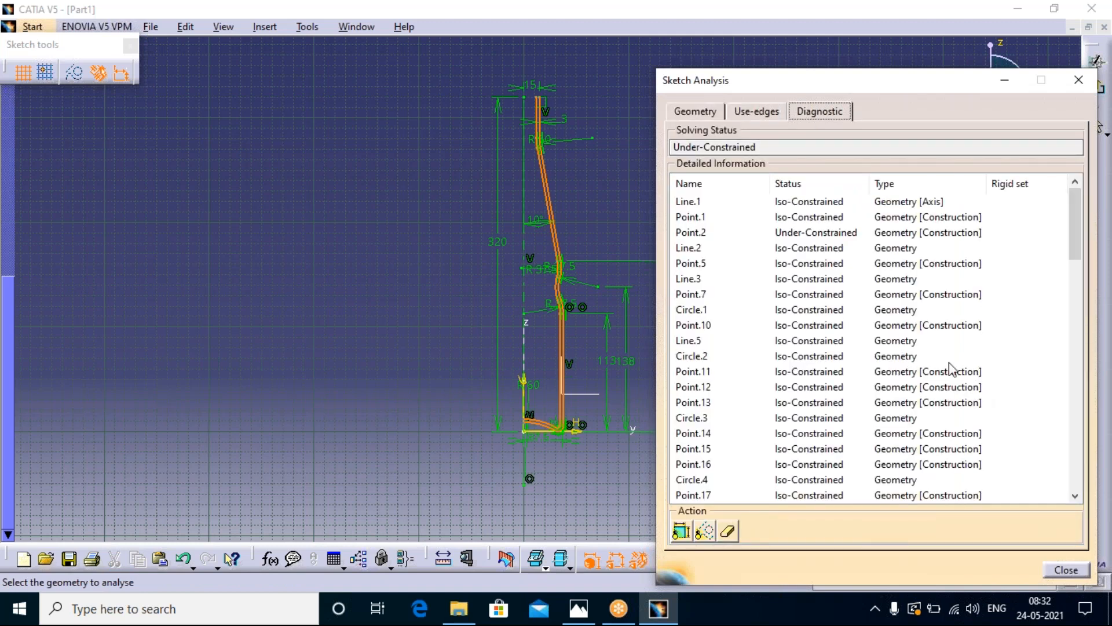
# - Review the rest of the sketch's diagnostic constraint list and close the Sketch Analysis report
pyautogui.scroll(-15, 950, 368)
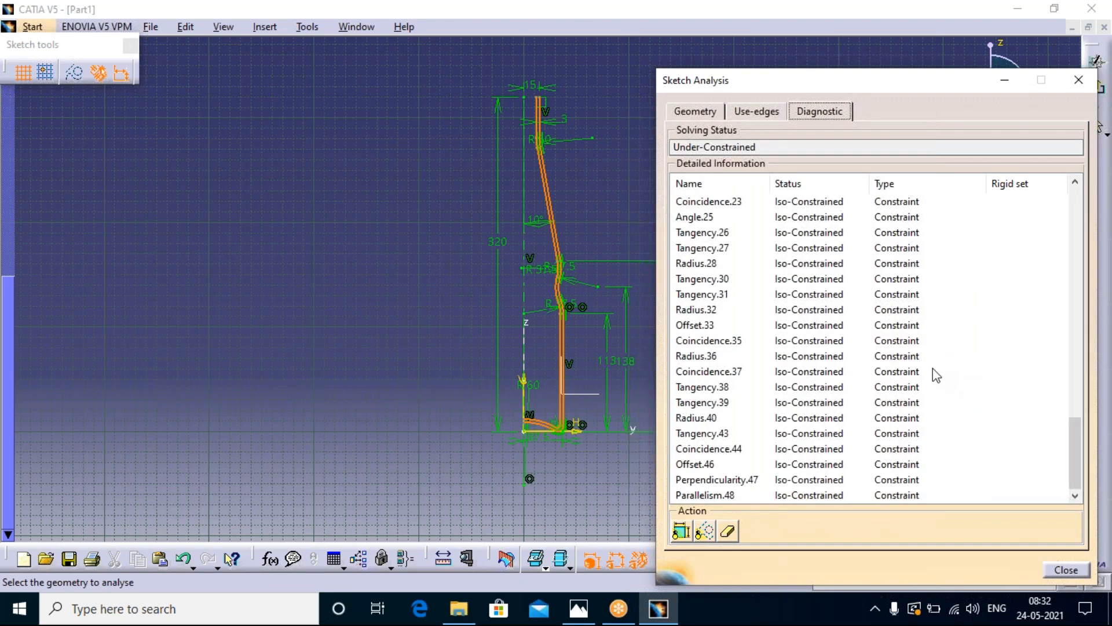
pyautogui.click(1089, 85)
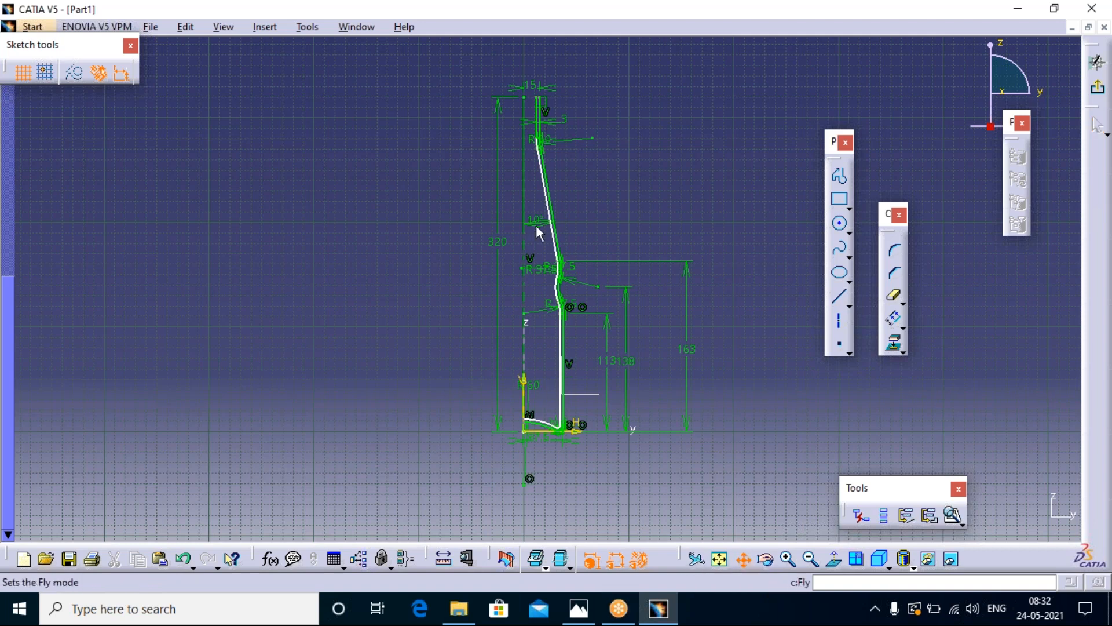
# - Bring up the hidden Constraint commands for constraining the inner wall profile
pyautogui.moveTo(549, 267); pyautogui.dragTo(582, 336, button='middle')
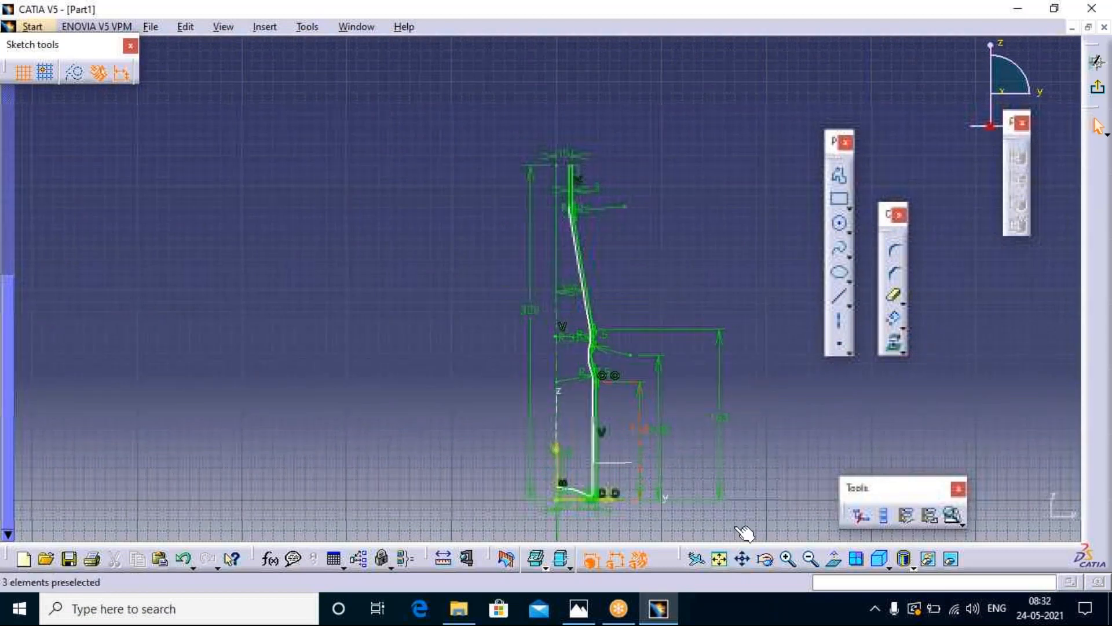
pyautogui.click(788, 559)
pyautogui.click(788, 558)
pyautogui.click(787, 558)
pyautogui.click(788, 559)
pyautogui.click(788, 558)
pyautogui.click(788, 558)
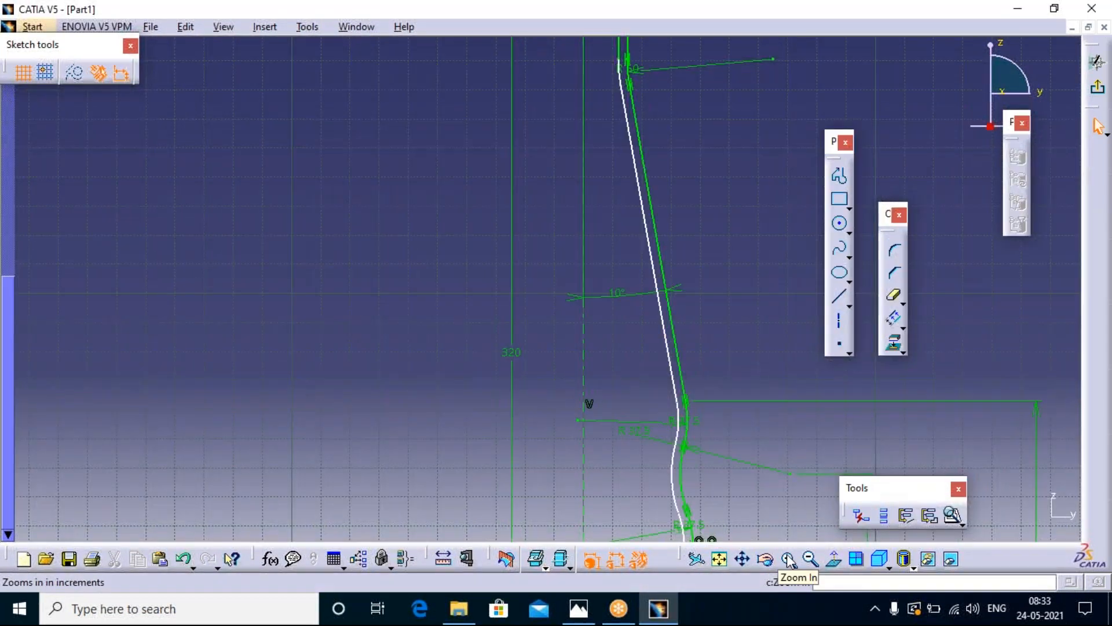
pyautogui.click(787, 558)
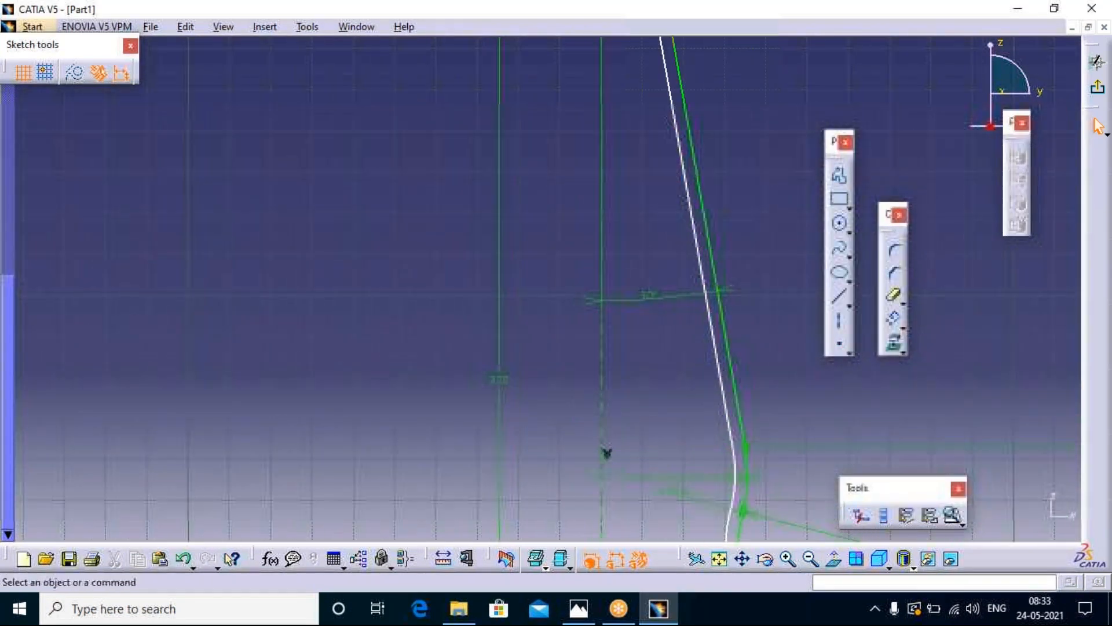
pyautogui.click(742, 559)
pyautogui.moveTo(729, 333)
pyautogui.mouseDown()
pyautogui.moveTo(700, 461)
pyautogui.moveTo(614, 94)
pyautogui.mouseUp()
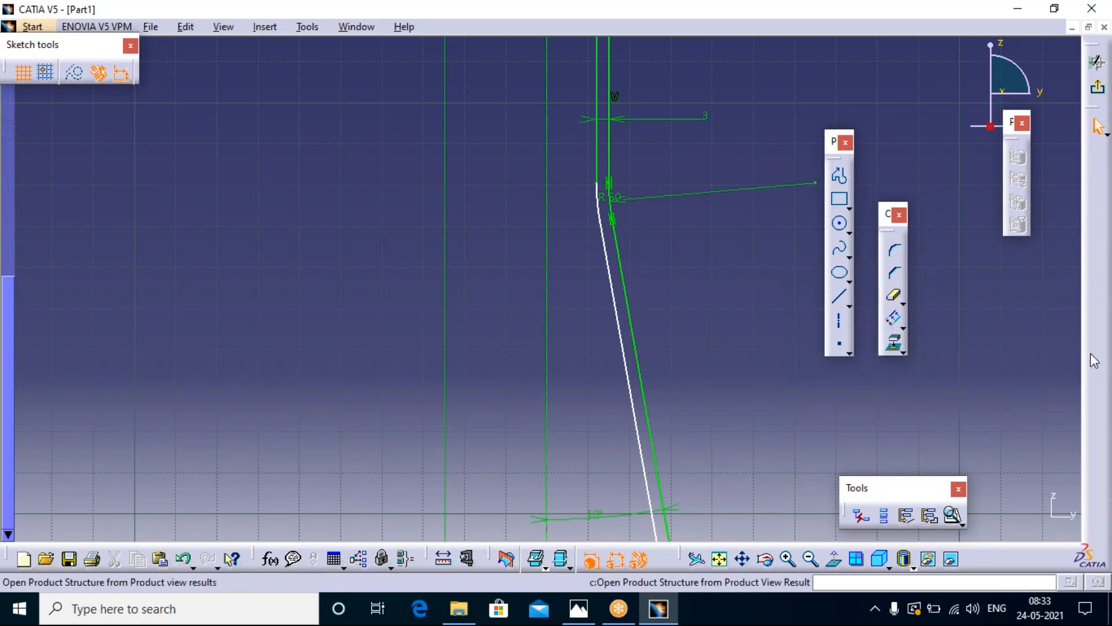
pyautogui.rightClick(1070, 581)
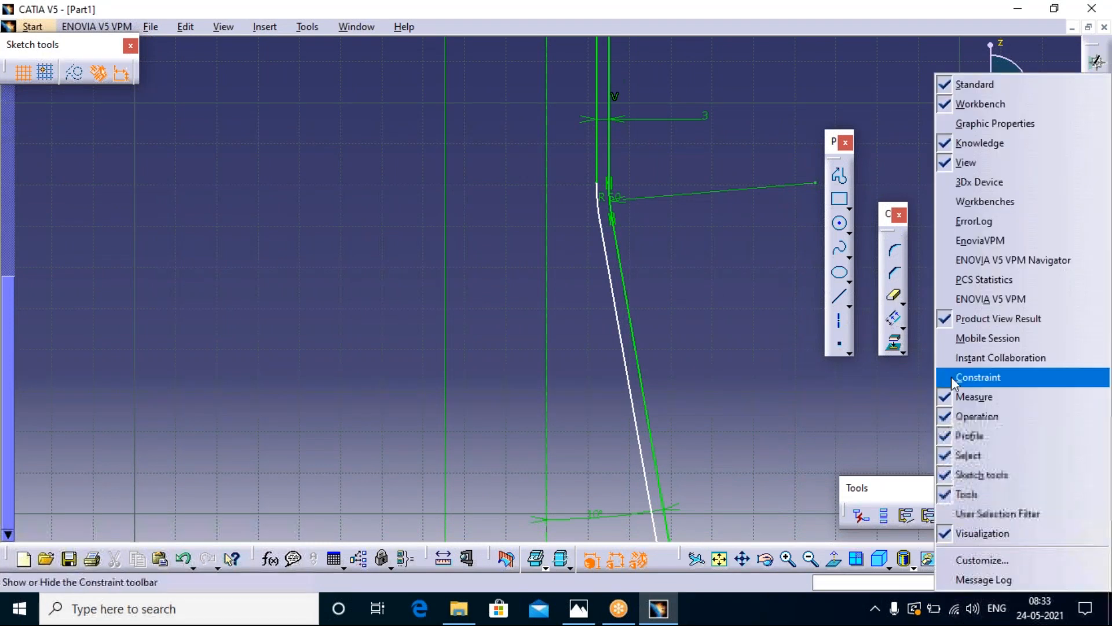
pyautogui.click(985, 377)
# - Make the inner neck arc tangent to the vertical neck line and the tapered line, and dimension its radius
pyautogui.click(993, 282)
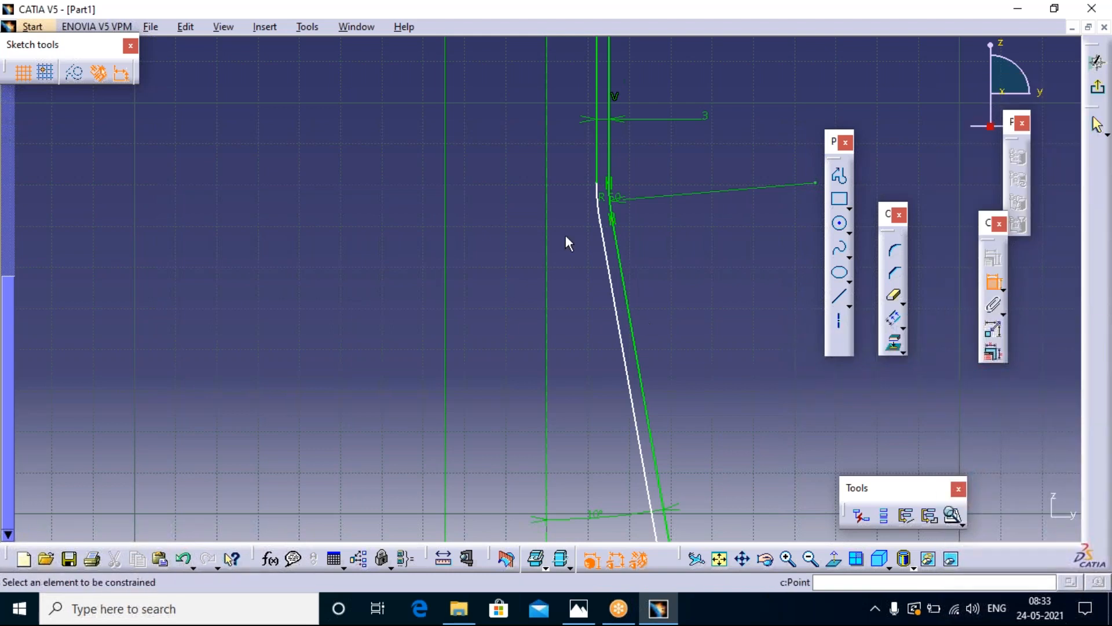
pyautogui.click(600, 197)
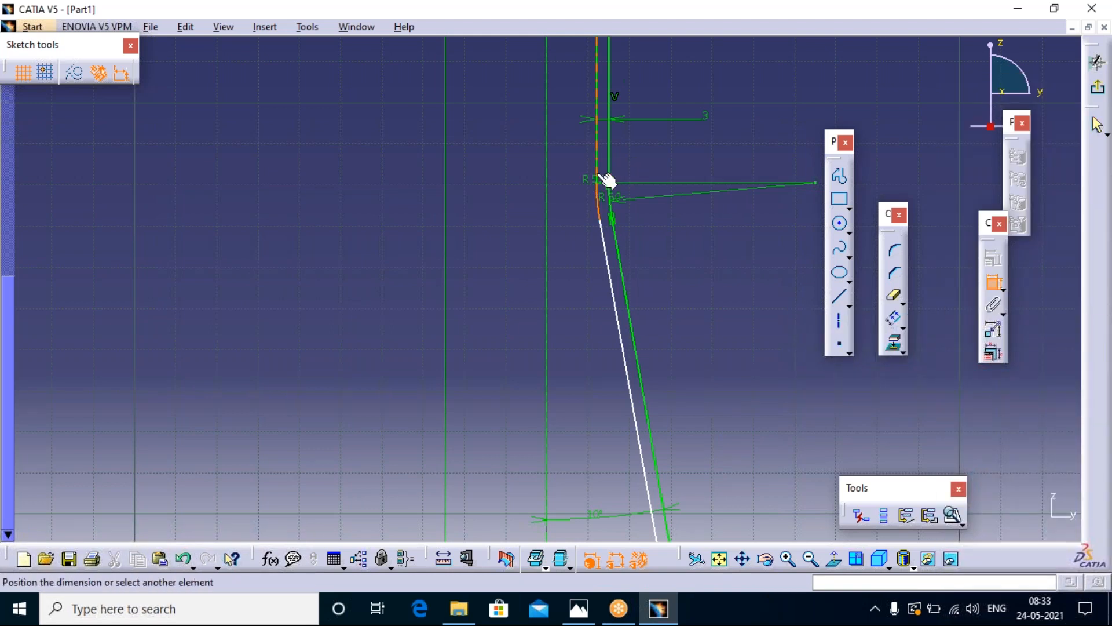
pyautogui.click(606, 180)
pyautogui.rightClick(534, 203)
pyautogui.click(563, 271)
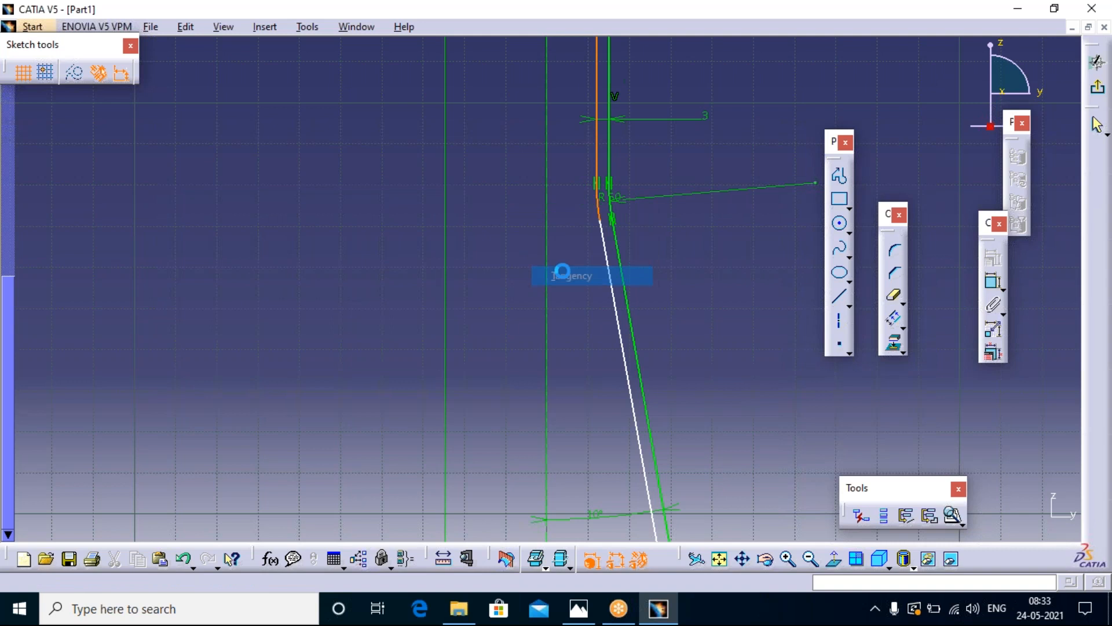
pyautogui.click(605, 233)
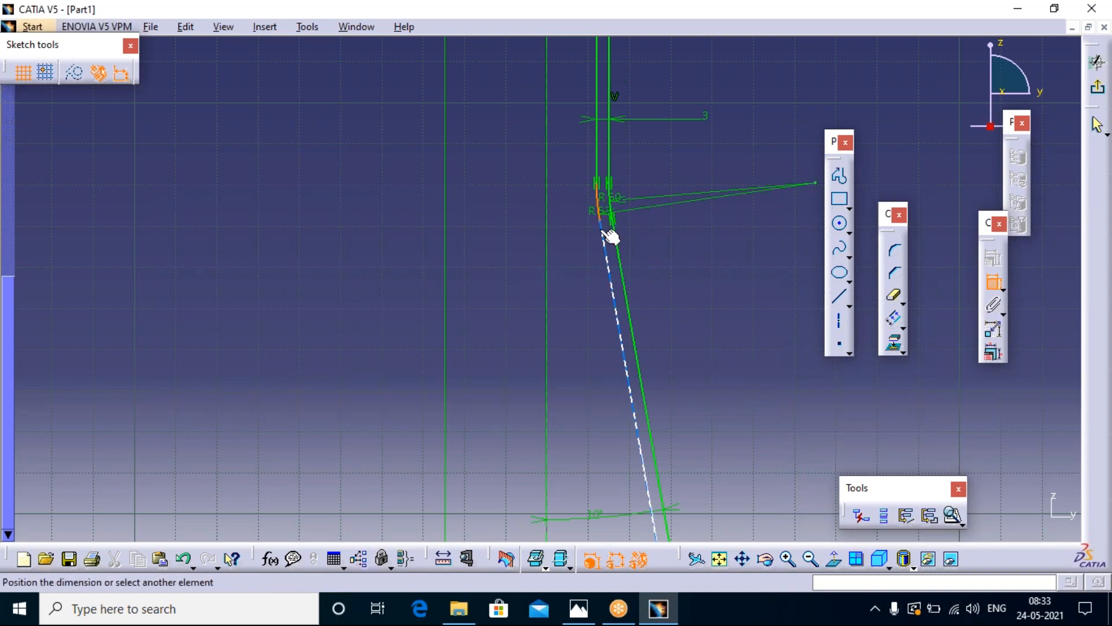
pyautogui.rightClick(549, 250)
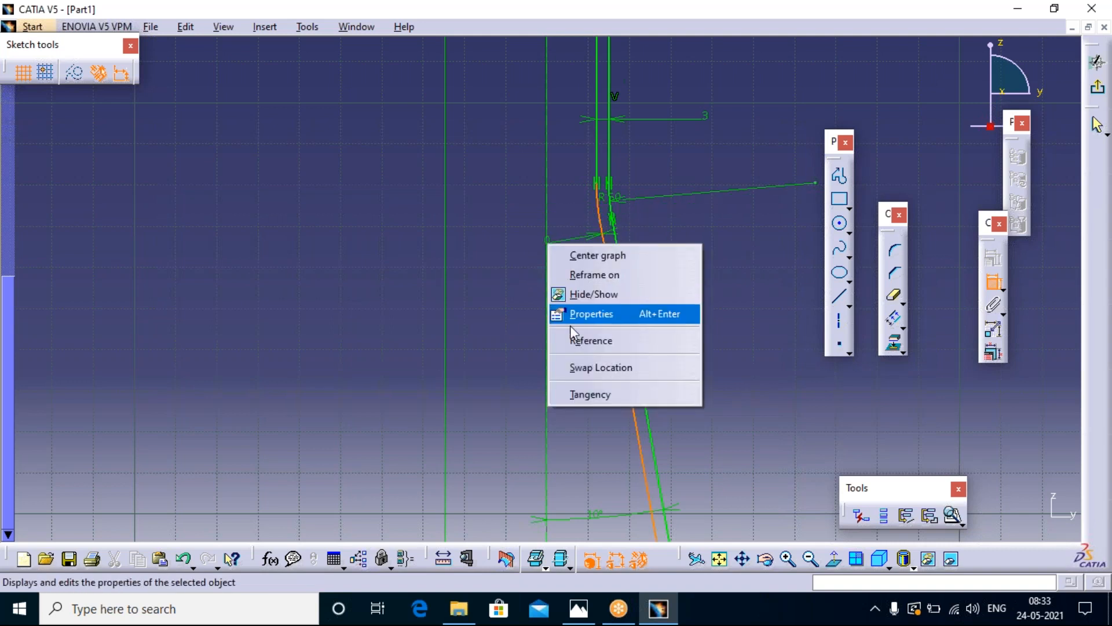
pyautogui.click(587, 393)
pyautogui.click(597, 200)
pyautogui.click(588, 210)
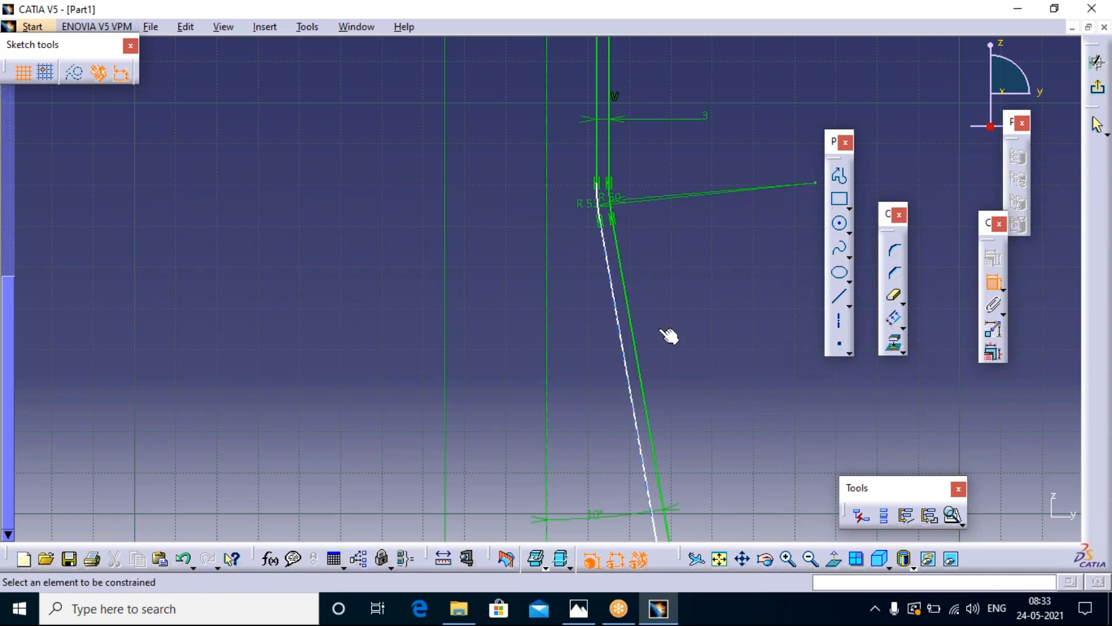
# - Dimension the acute angle between the inner tapered line and the vertical bottle axis
pyautogui.moveTo(542, 288); pyautogui.dragTo(539, 65, button='middle')
pyautogui.click(630, 190)
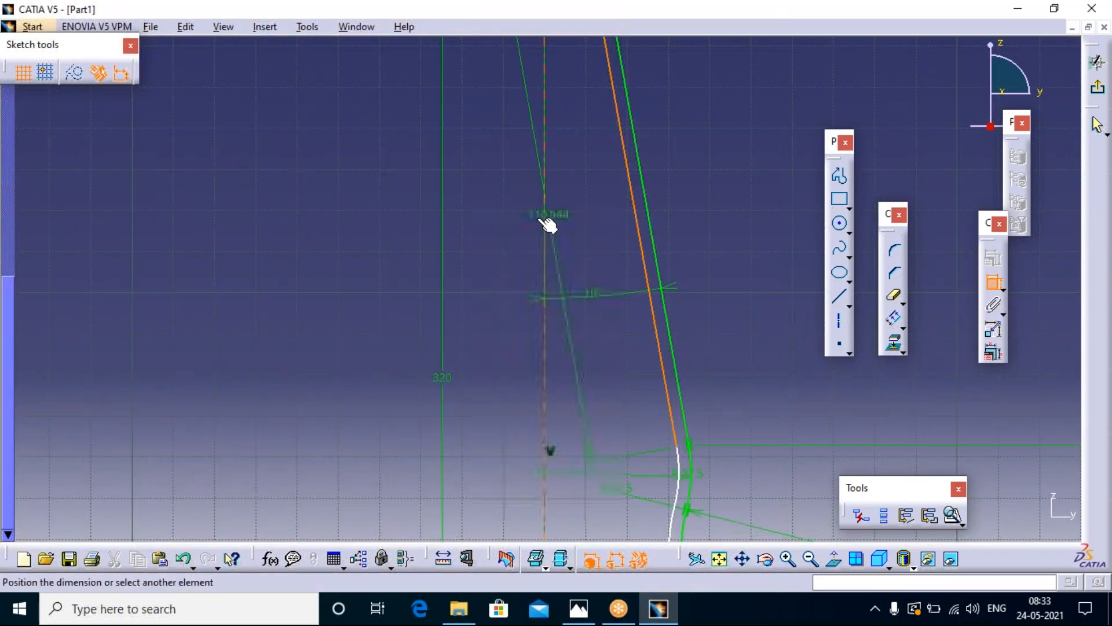
pyautogui.click(548, 224)
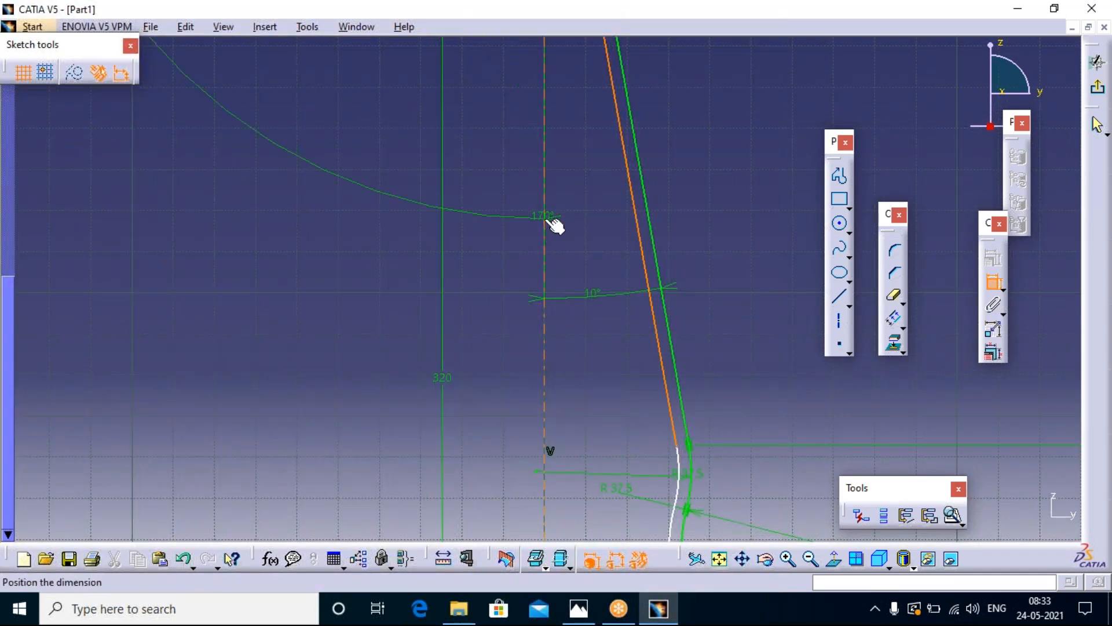
pyautogui.click(574, 233)
pyautogui.click(594, 300)
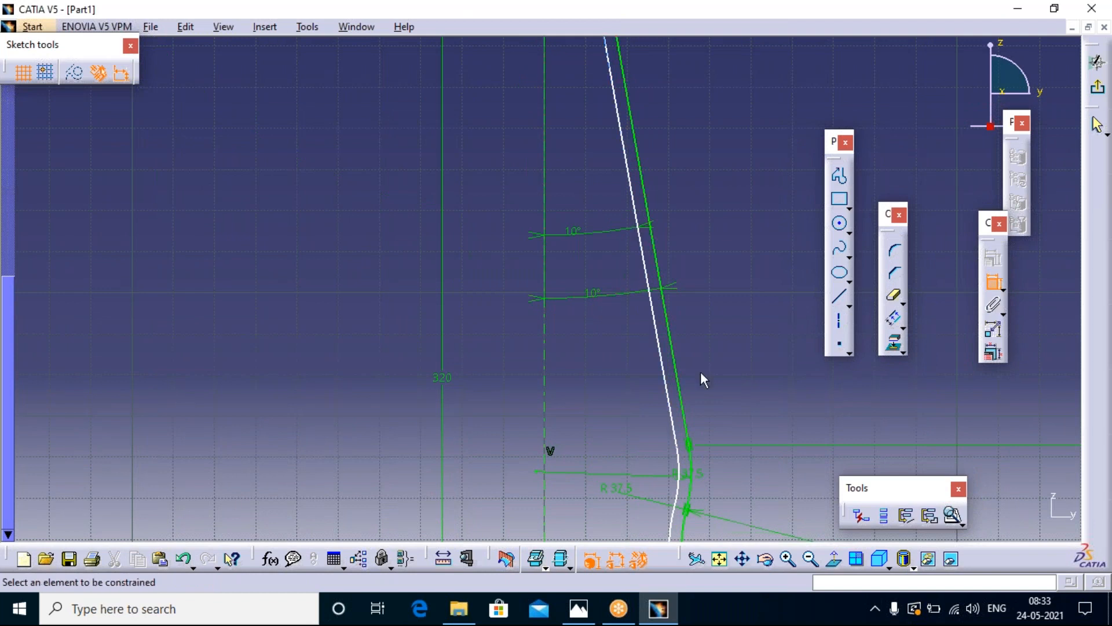
# - Make the inner shoulder arc tangent to the lower end of the inner tapered line, and dimension its radius
pyautogui.moveTo(543, 289)
pyautogui.mouseDown(button='middle')
pyautogui.moveTo(328, 173)
pyautogui.moveTo(297, 107)
pyautogui.mouseUp(button='middle')
pyautogui.moveTo(487, 135); pyautogui.dragTo(327, 203, button='middle')
pyautogui.click(268, 318)
pyautogui.click(284, 347)
pyautogui.rightClick(348, 276)
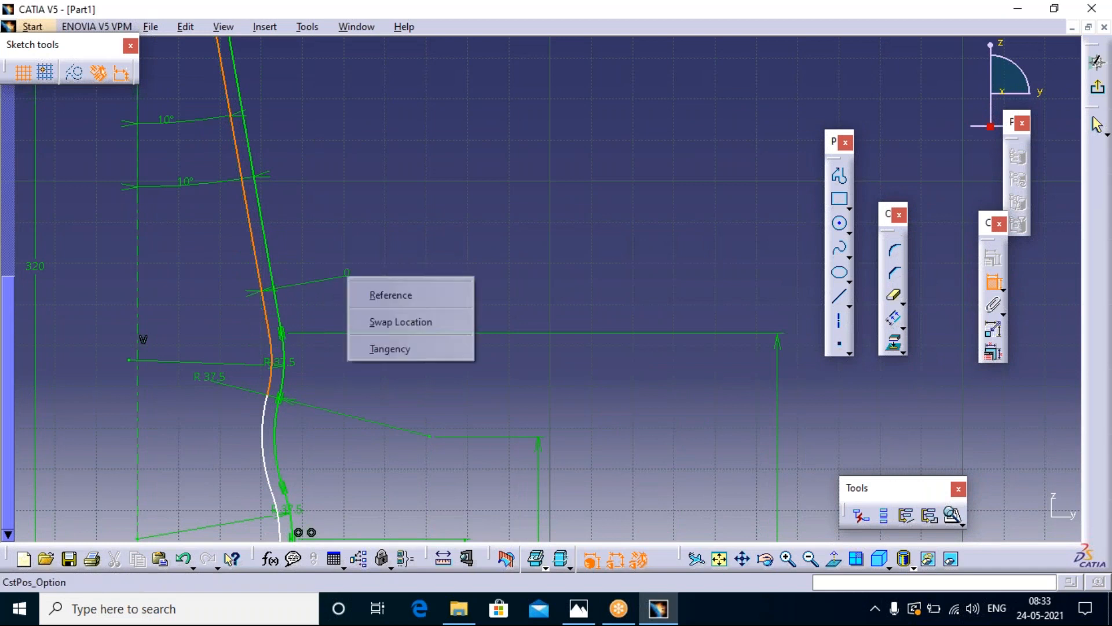
pyautogui.click(363, 346)
pyautogui.moveTo(343, 369)
pyautogui.mouseDown(button='middle')
pyautogui.moveTo(539, 285)
pyautogui.moveTo(531, 309)
pyautogui.mouseUp(button='middle')
pyautogui.click(457, 301)
pyautogui.click(422, 283)
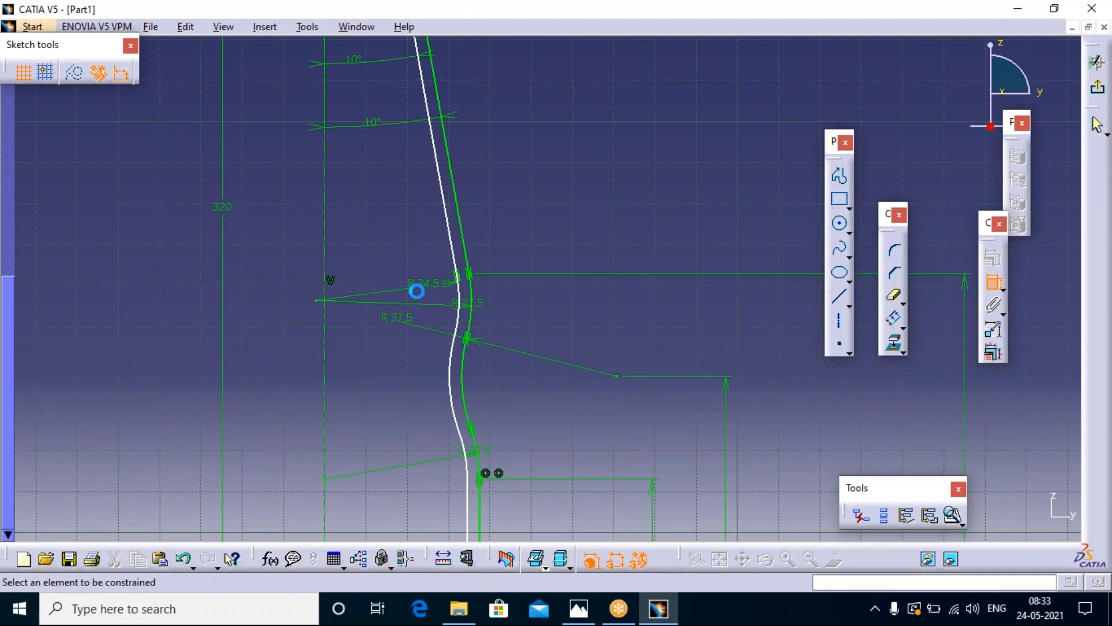
# - Make the concave inner waist arc tangent to the shoulder arc above it, and dimension its radius
pyautogui.click(470, 324)
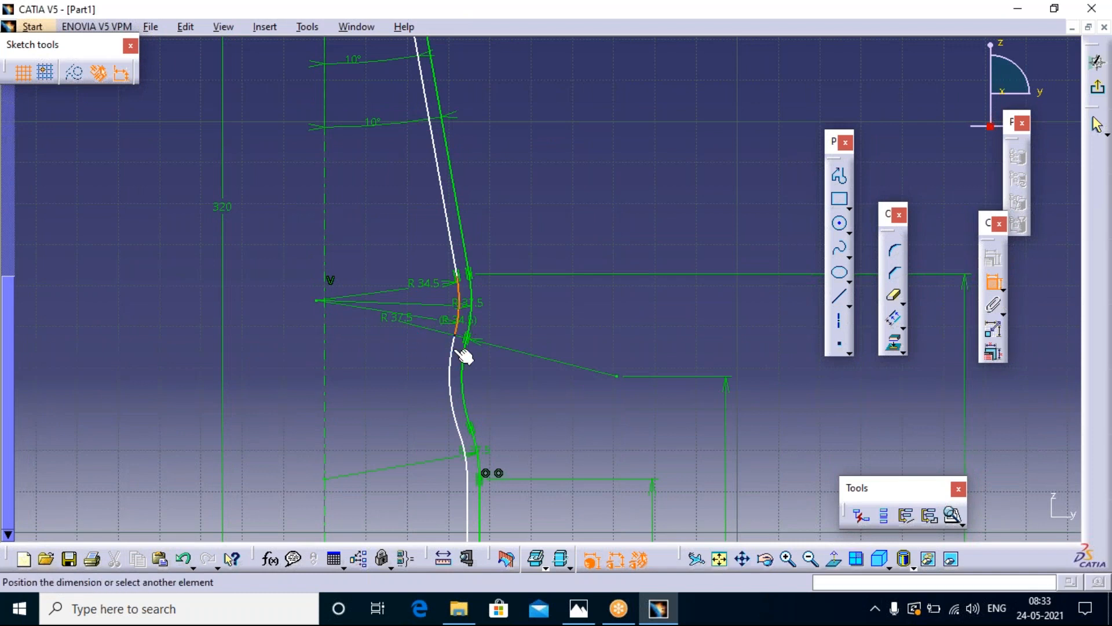
pyautogui.click(460, 354)
pyautogui.rightClick(526, 311)
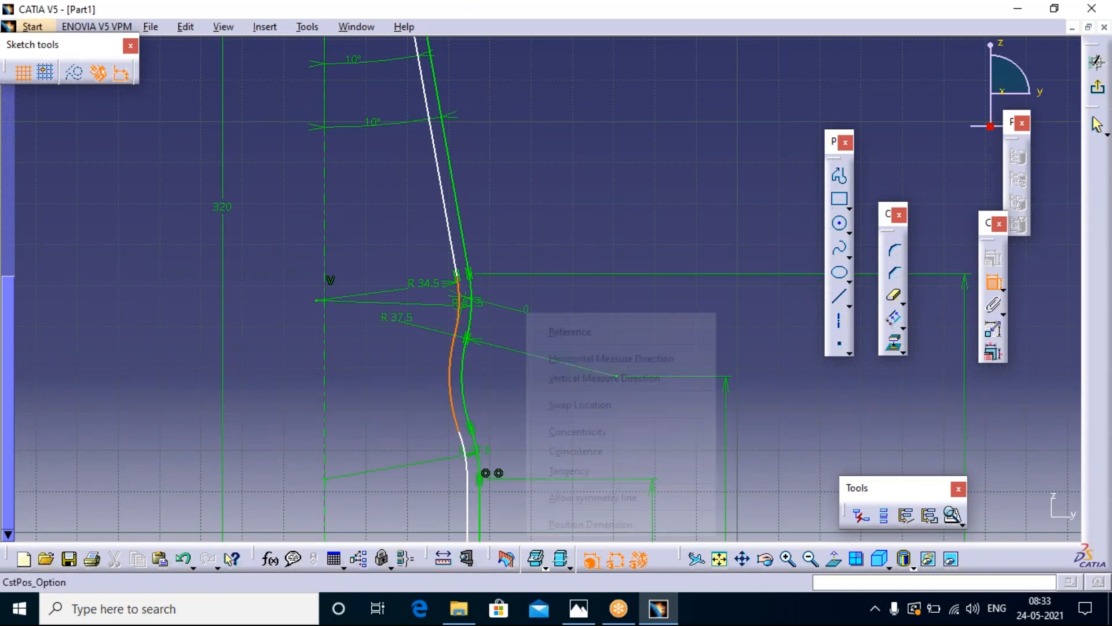
pyautogui.click(575, 468)
pyautogui.click(461, 370)
pyautogui.click(462, 419)
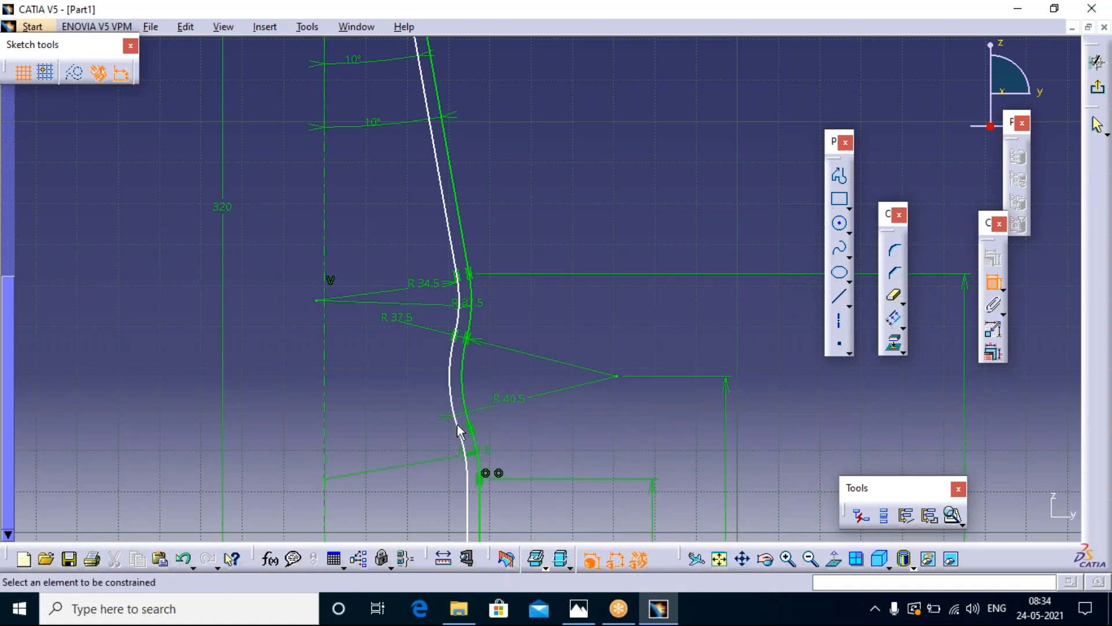
# - Make the inner arc below the waist tangent to the waist arc and the straight body line, and dimension its radius
pyautogui.click(461, 435)
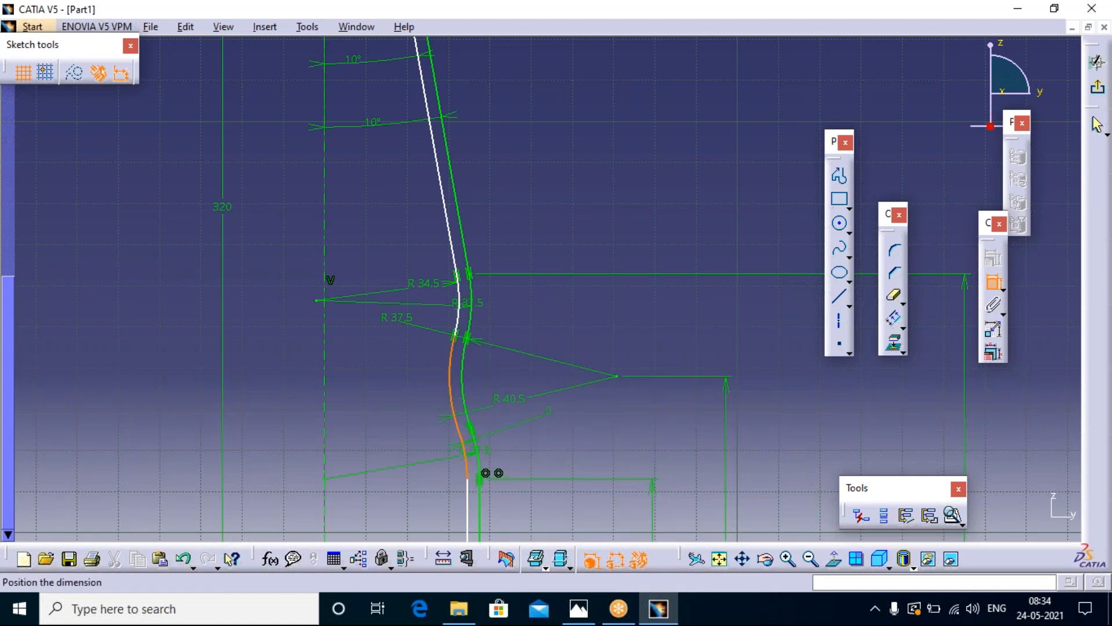
pyautogui.rightClick(550, 412)
pyautogui.click(583, 341)
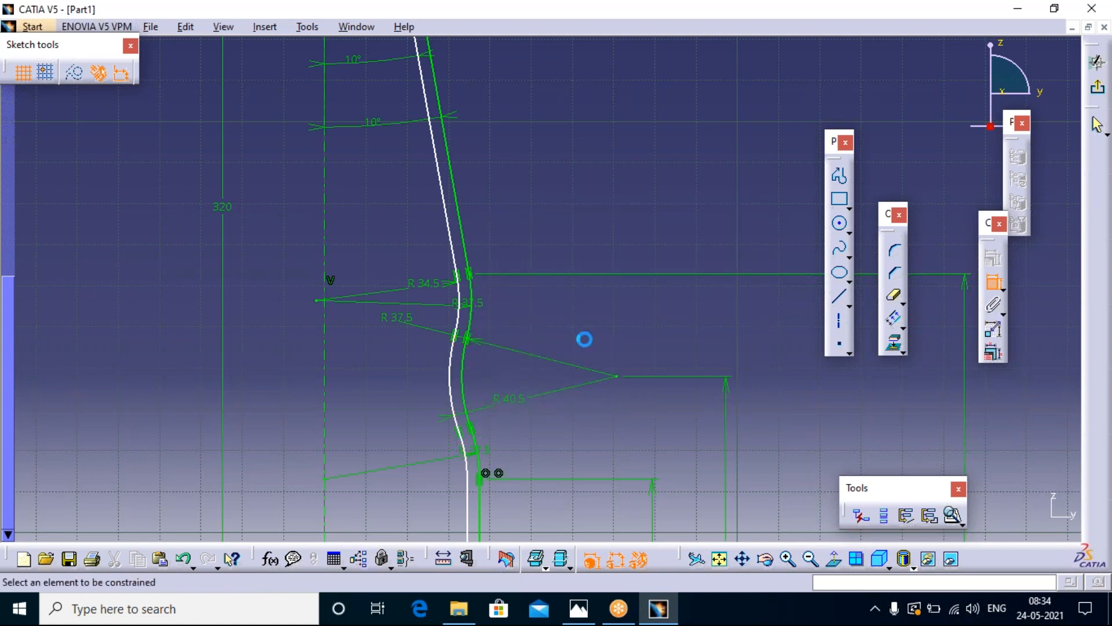
pyautogui.click(466, 458)
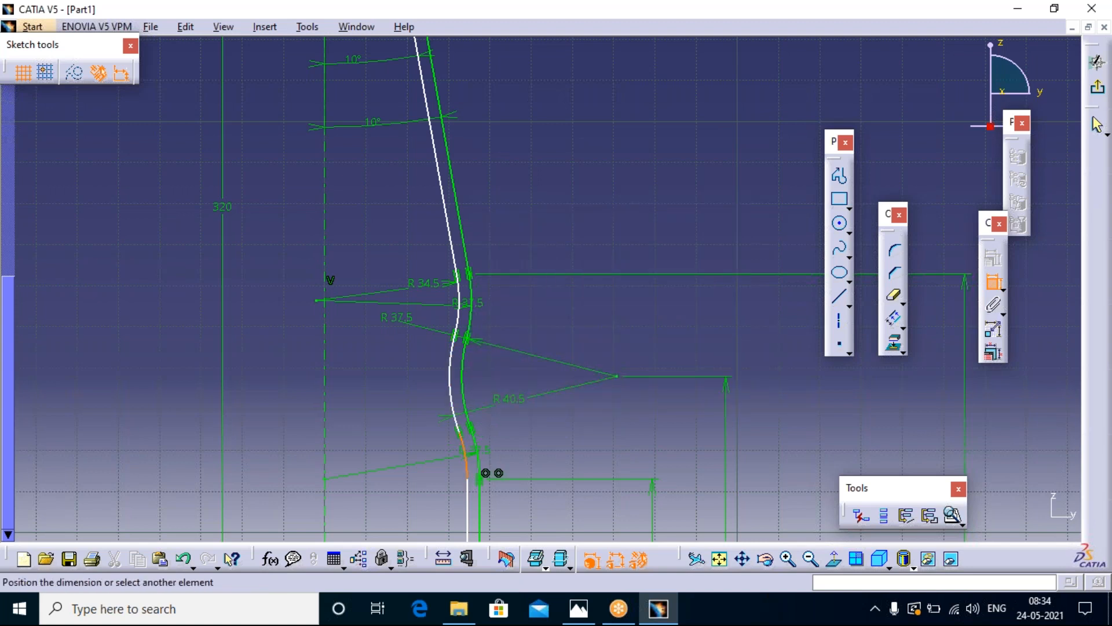
pyautogui.rightClick(641, 411)
pyautogui.click(675, 483)
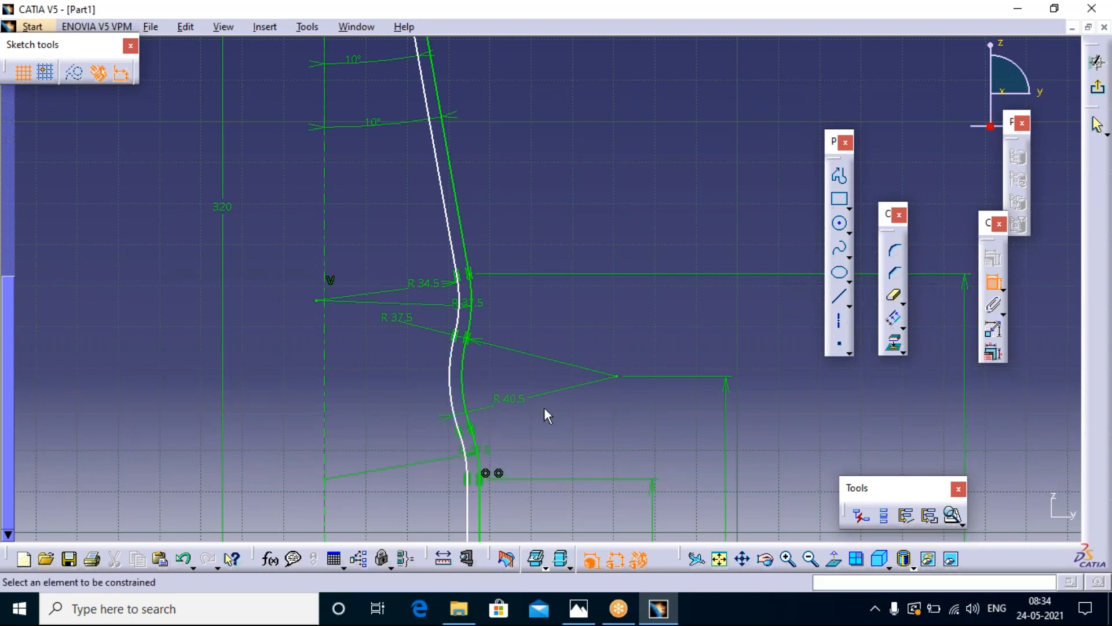
pyautogui.moveTo(580, 459)
pyautogui.mouseDown(button='middle')
pyautogui.moveTo(580, 435)
pyautogui.moveTo(615, 430)
pyautogui.moveTo(696, 351)
pyautogui.moveTo(537, 308)
pyautogui.mouseUp(button='middle')
pyautogui.moveTo(561, 368)
pyautogui.mouseDown(button='middle')
pyautogui.moveTo(583, 344)
pyautogui.moveTo(545, 285)
pyautogui.mouseUp(button='middle')
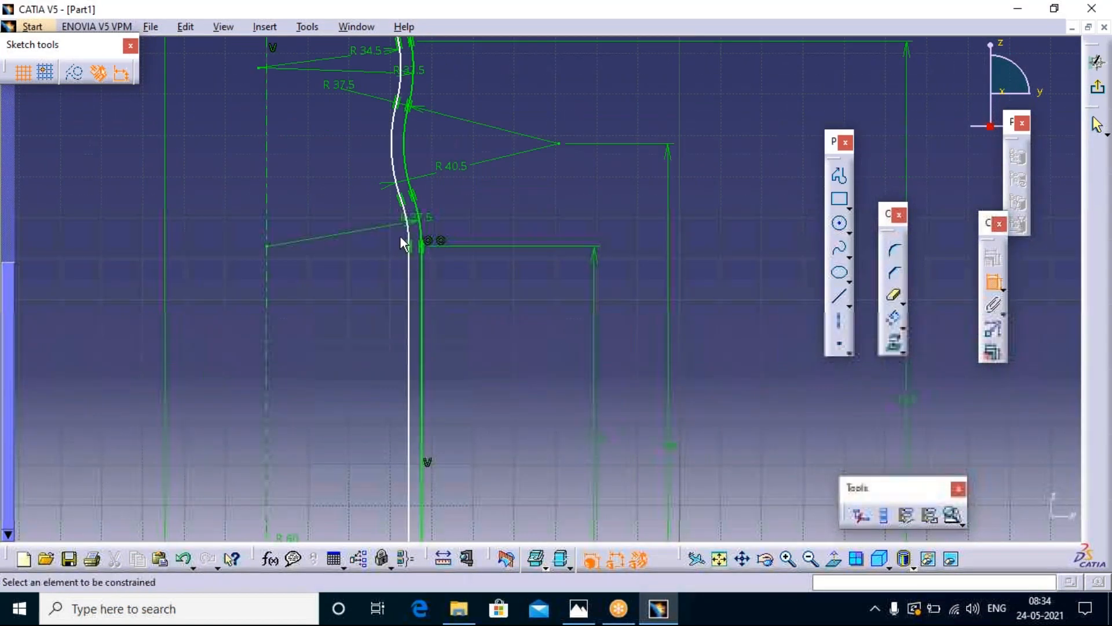
pyautogui.click(409, 317)
pyautogui.click(457, 329)
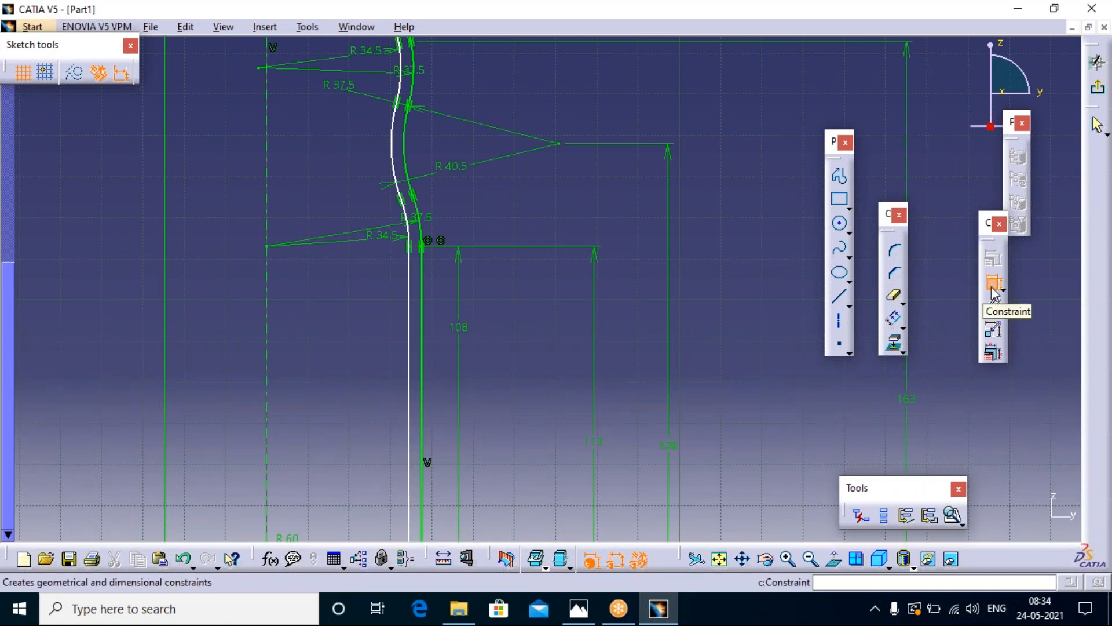
pyautogui.click(992, 302)
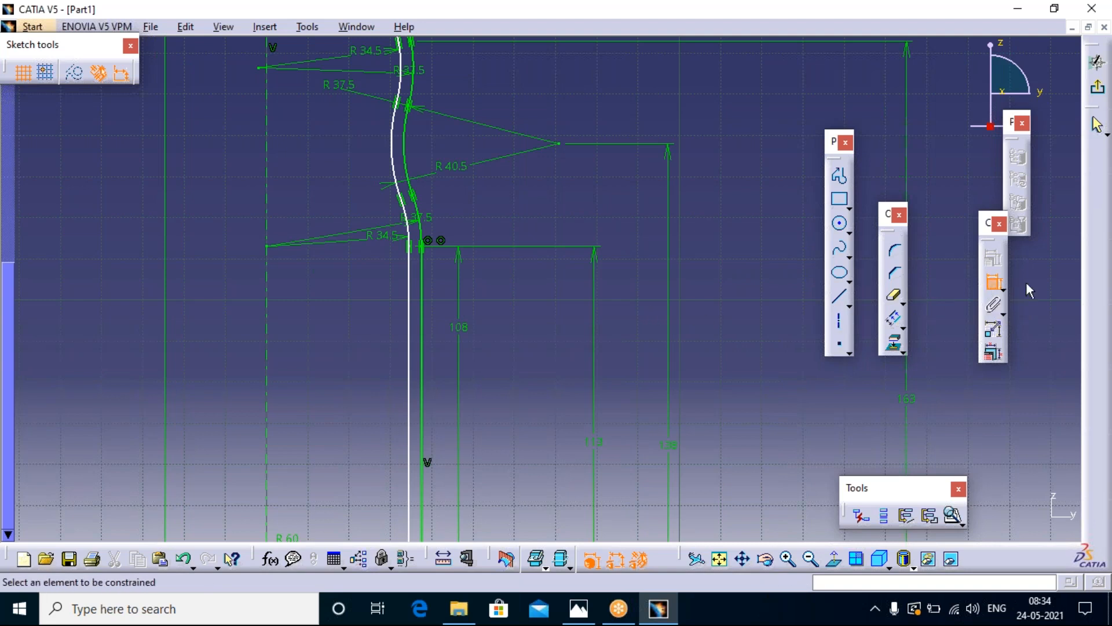
pyautogui.click(993, 282)
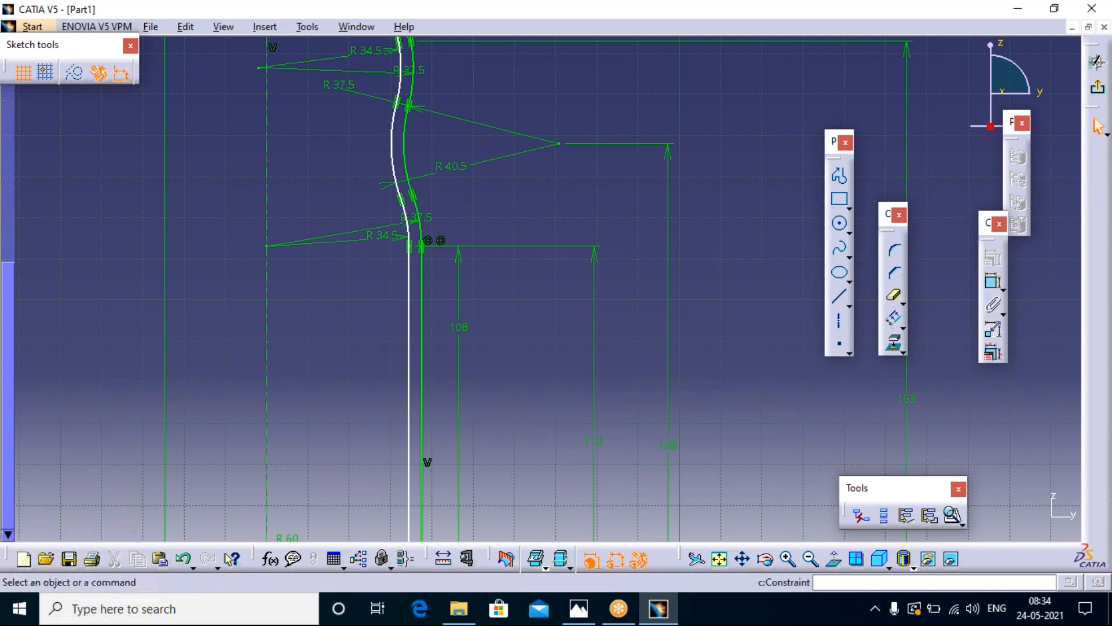
pyautogui.click(467, 327)
pyautogui.press('Delete')
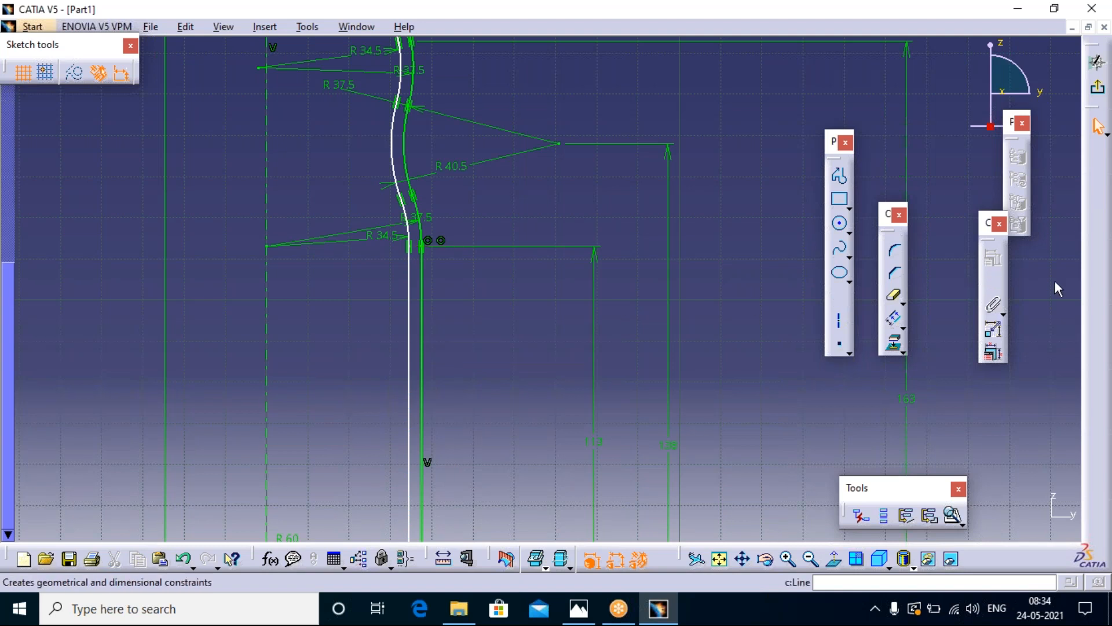
# - Dimension the distance between the inner and outer vertical body lines
pyautogui.click(993, 283)
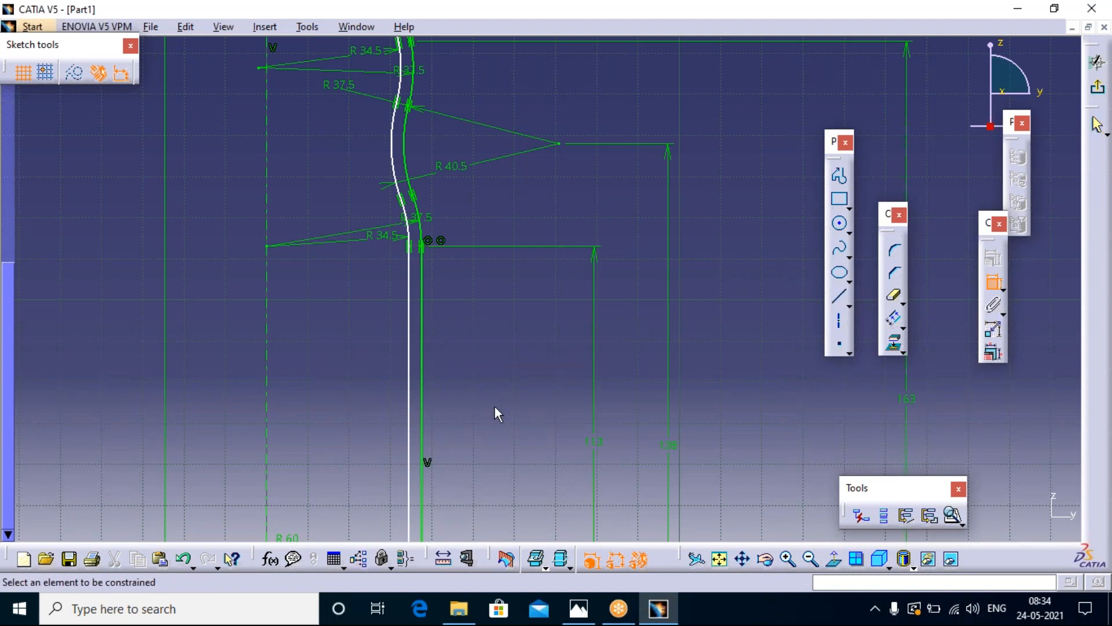
pyautogui.click(409, 354)
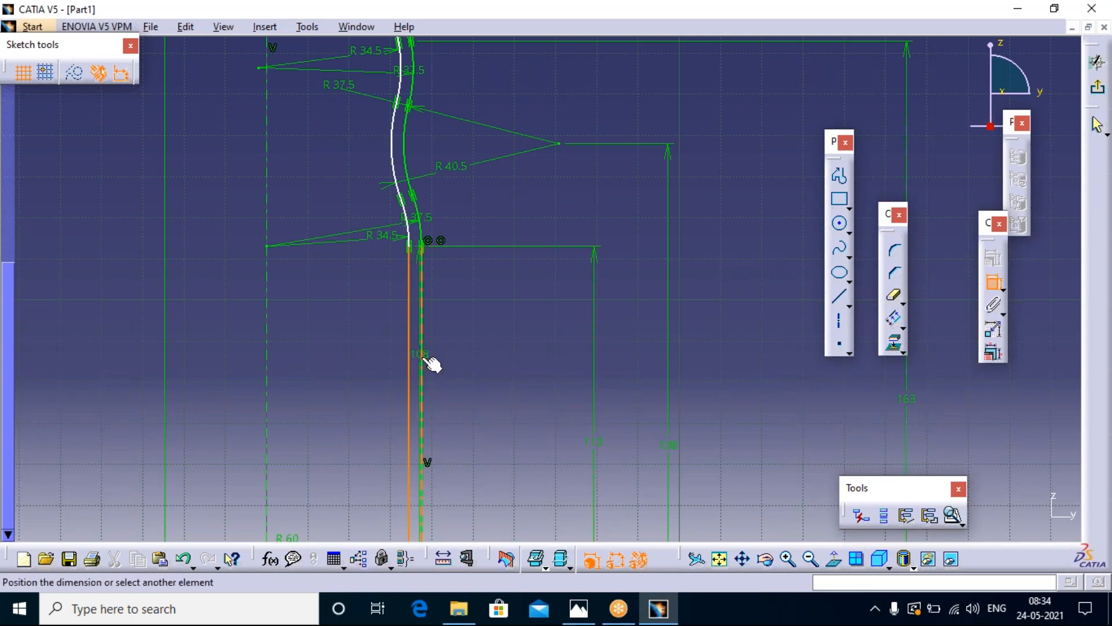
pyautogui.click(440, 376)
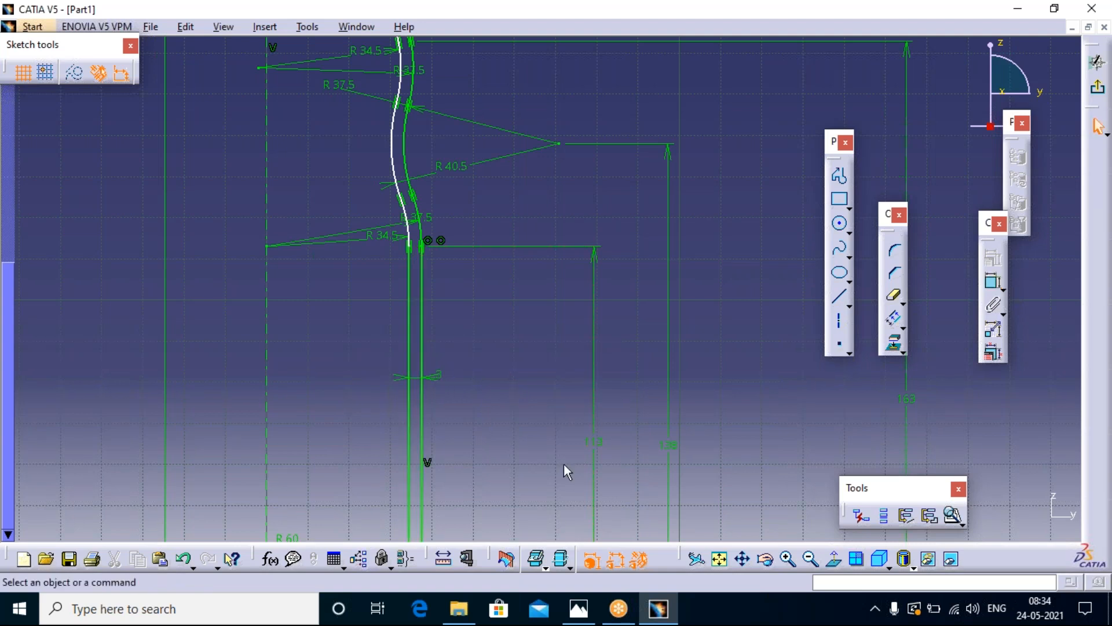
pyautogui.middleClick(812, 394)
pyautogui.moveTo(833, 393); pyautogui.dragTo(835, 379, button='middle')
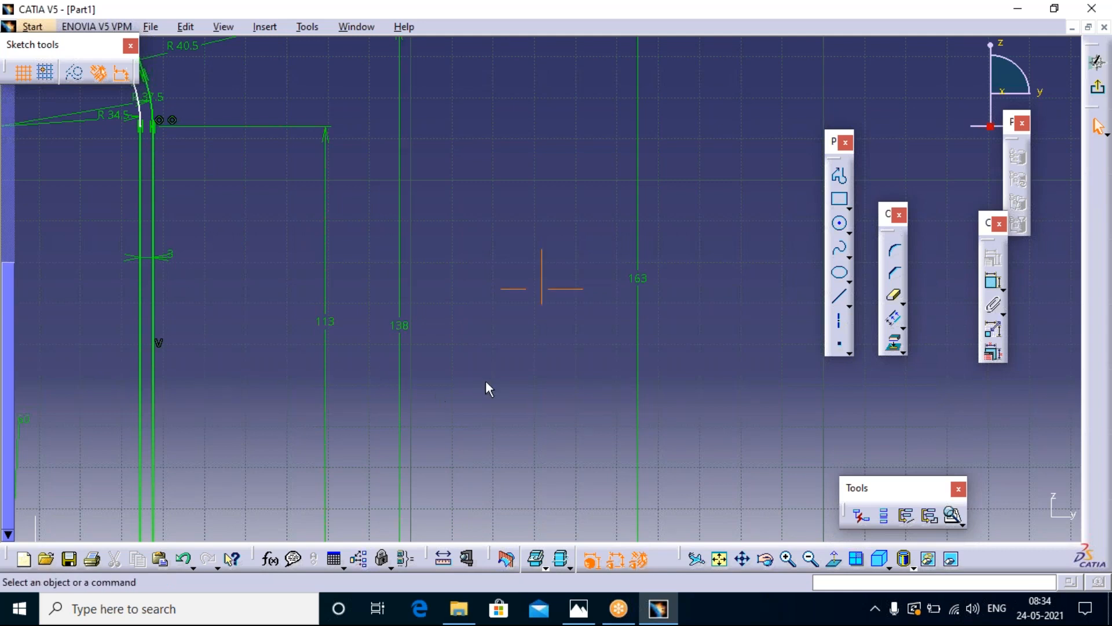
pyautogui.moveTo(485, 381); pyautogui.dragTo(728, 329, button='middle')
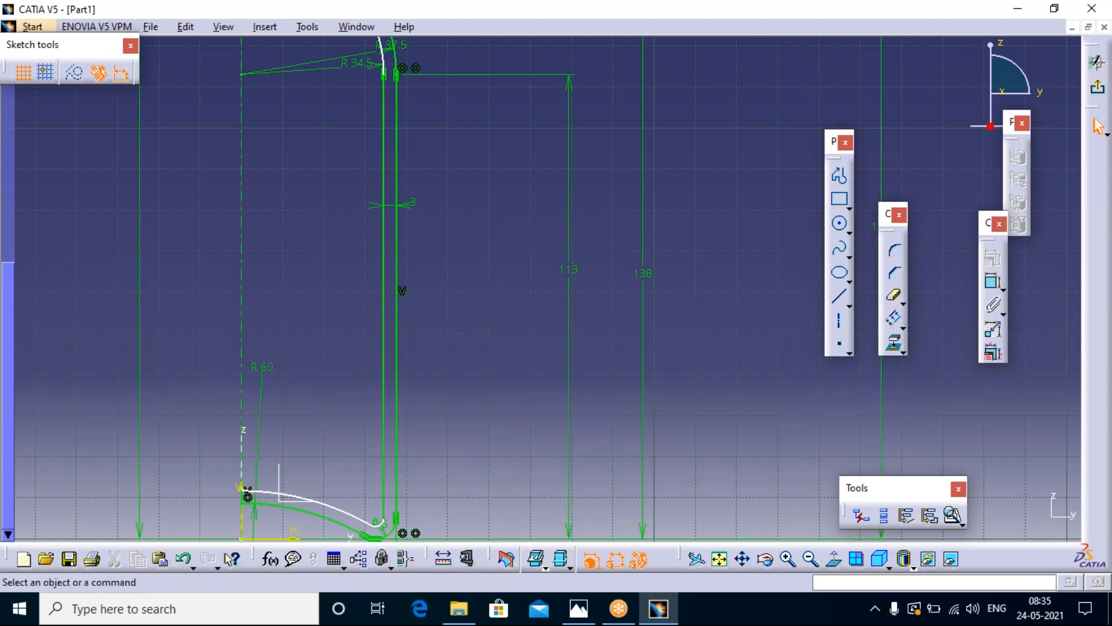
# - Dimension the radius of the inner base arc at the bottom of the bottle profile
pyautogui.click(993, 282)
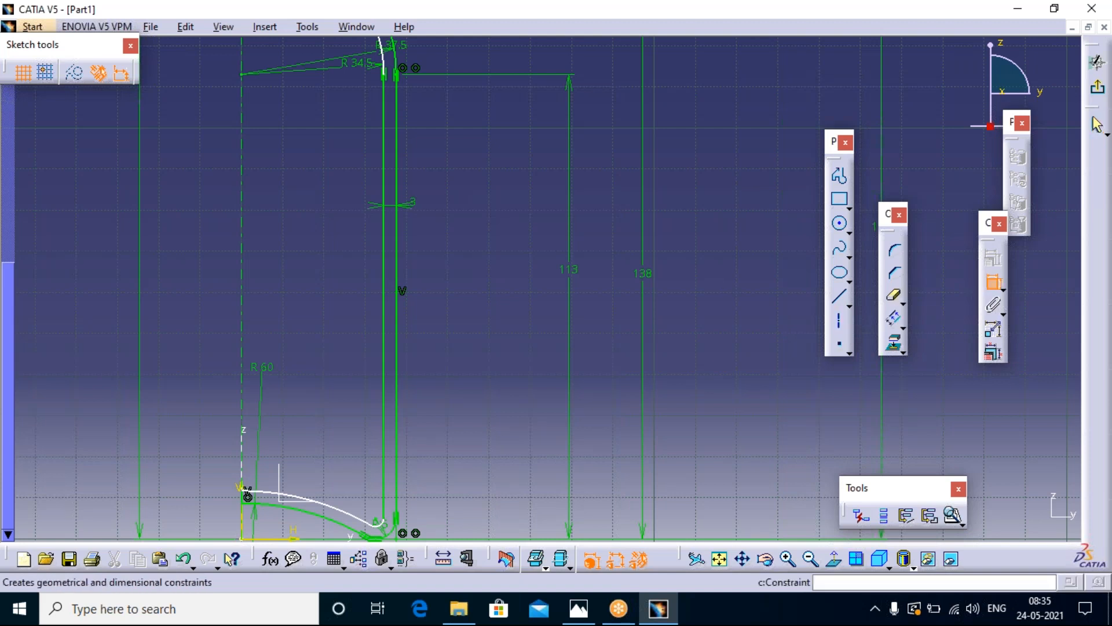
pyautogui.click(248, 494)
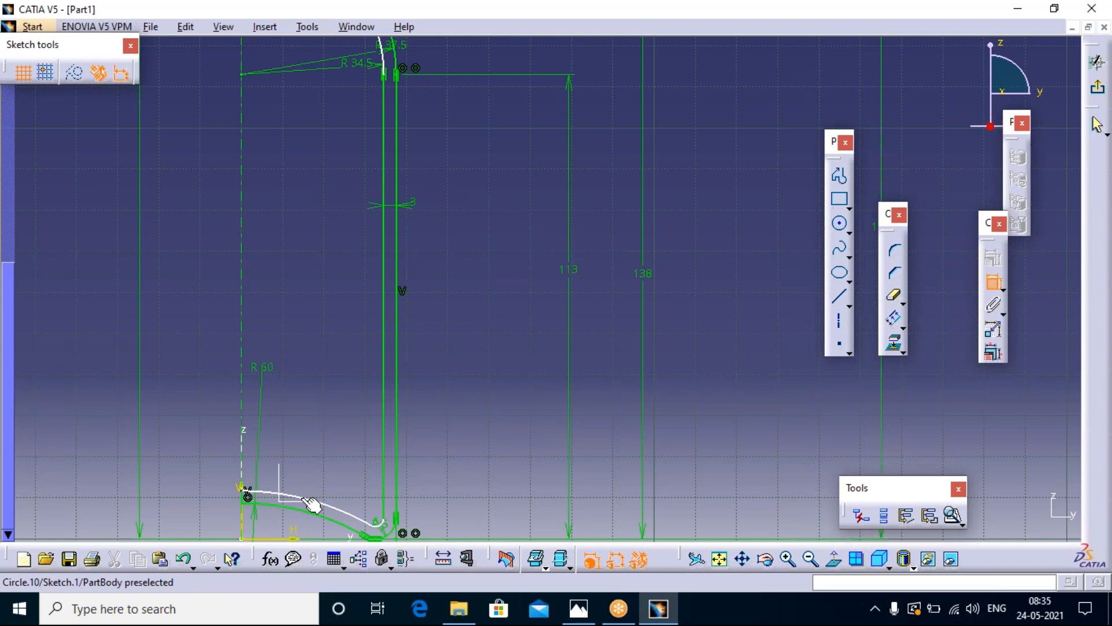
pyautogui.click(367, 520)
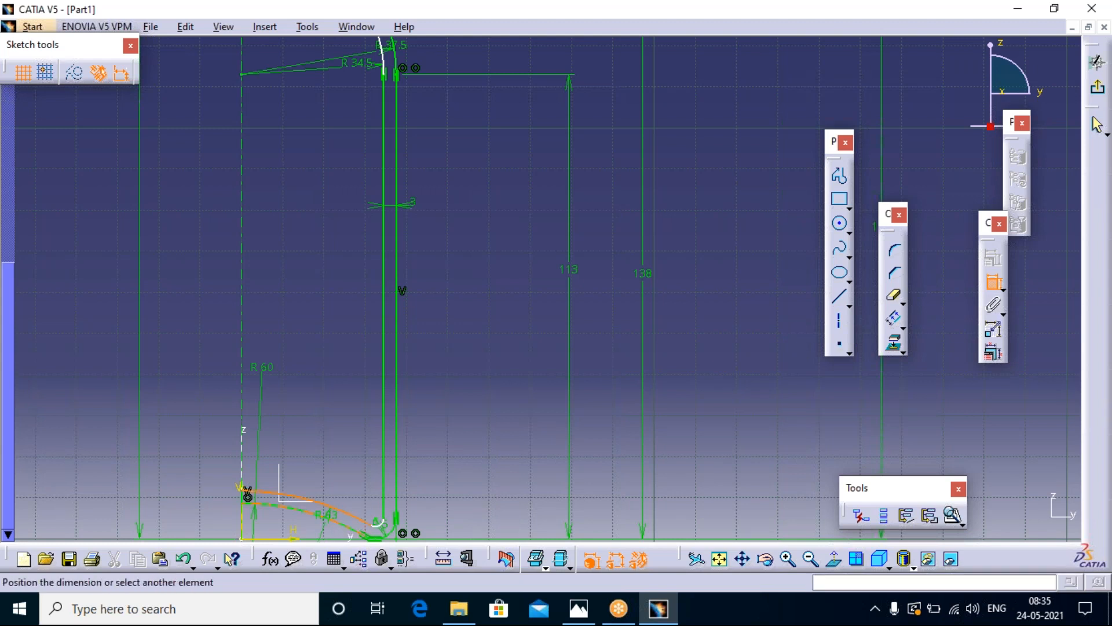
pyautogui.click(319, 510)
# - Try to make the inner base arc tangent to the small inner corner arc, and undo the constraint
pyautogui.click(375, 523)
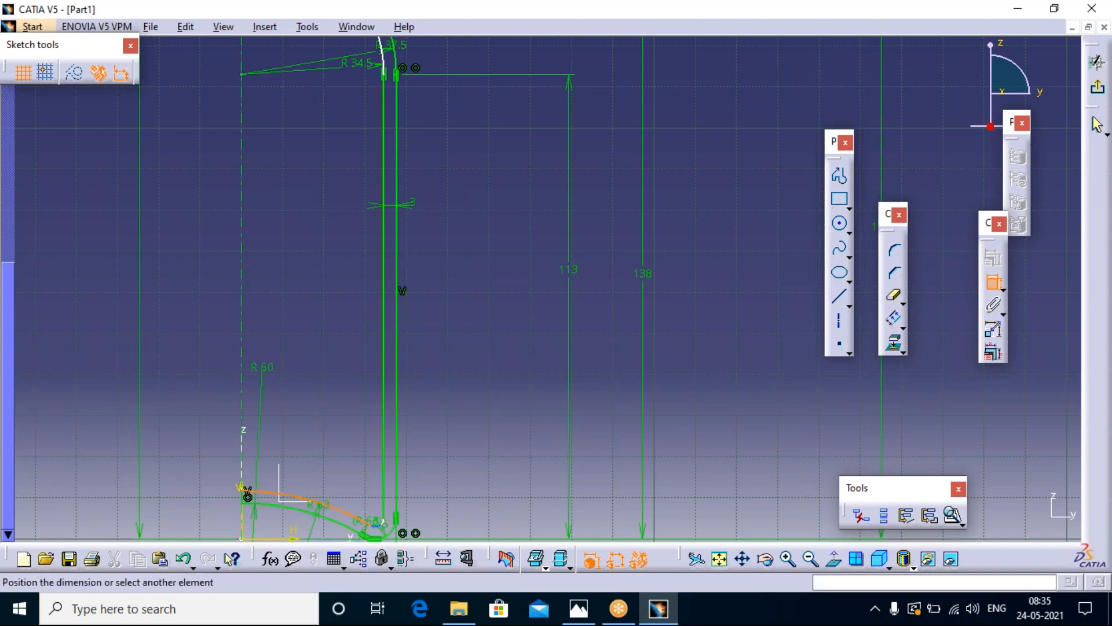
pyautogui.rightClick(353, 425)
pyautogui.click(409, 342)
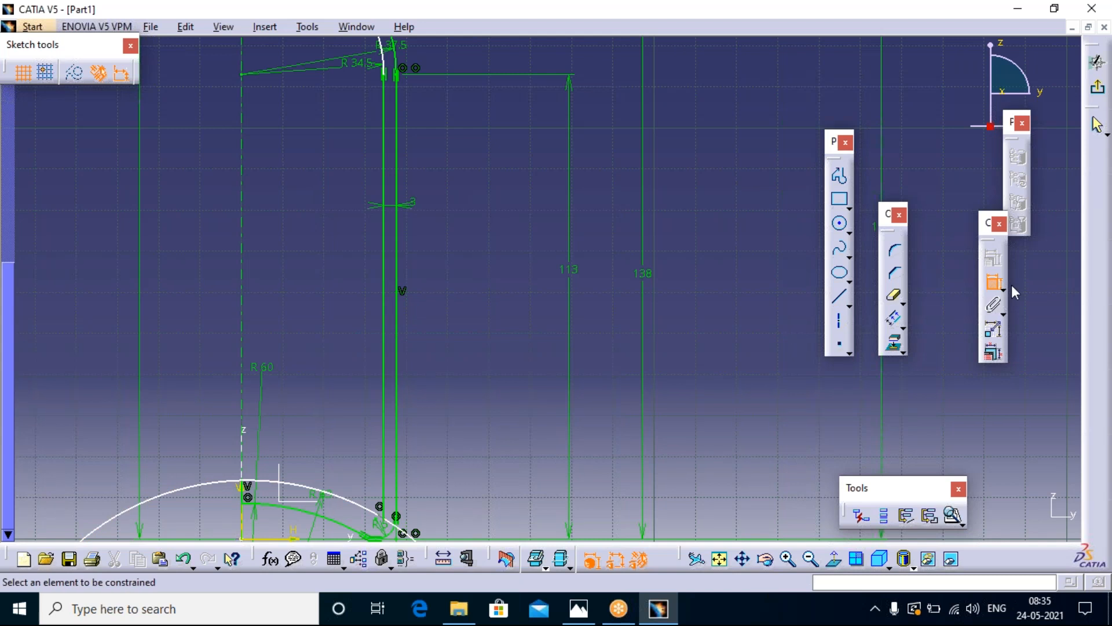
pyautogui.click(993, 282)
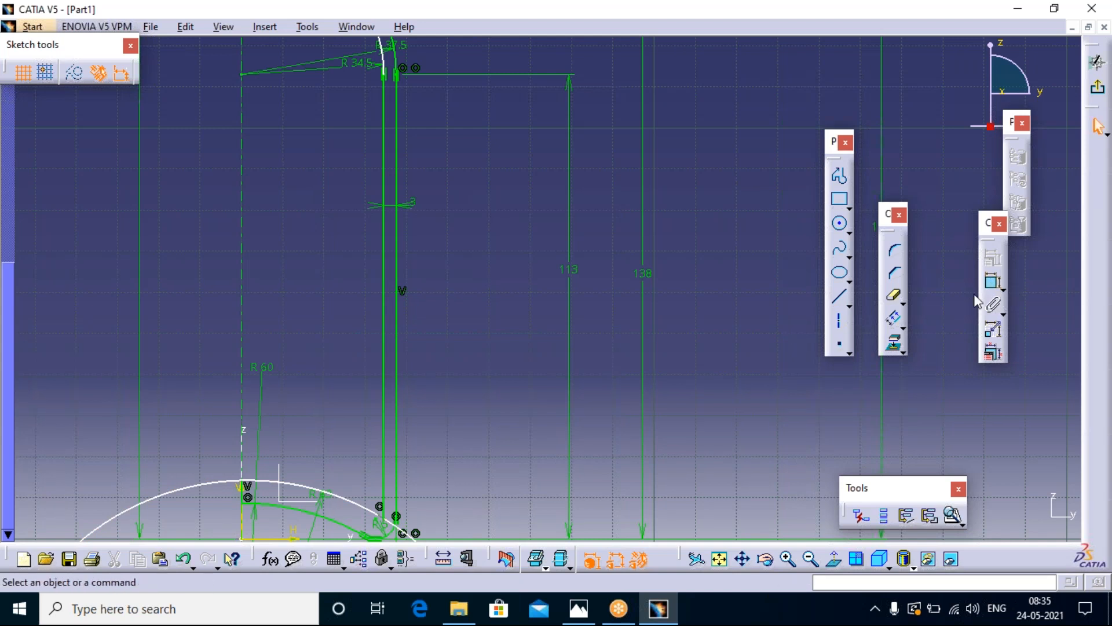
pyautogui.click(183, 559)
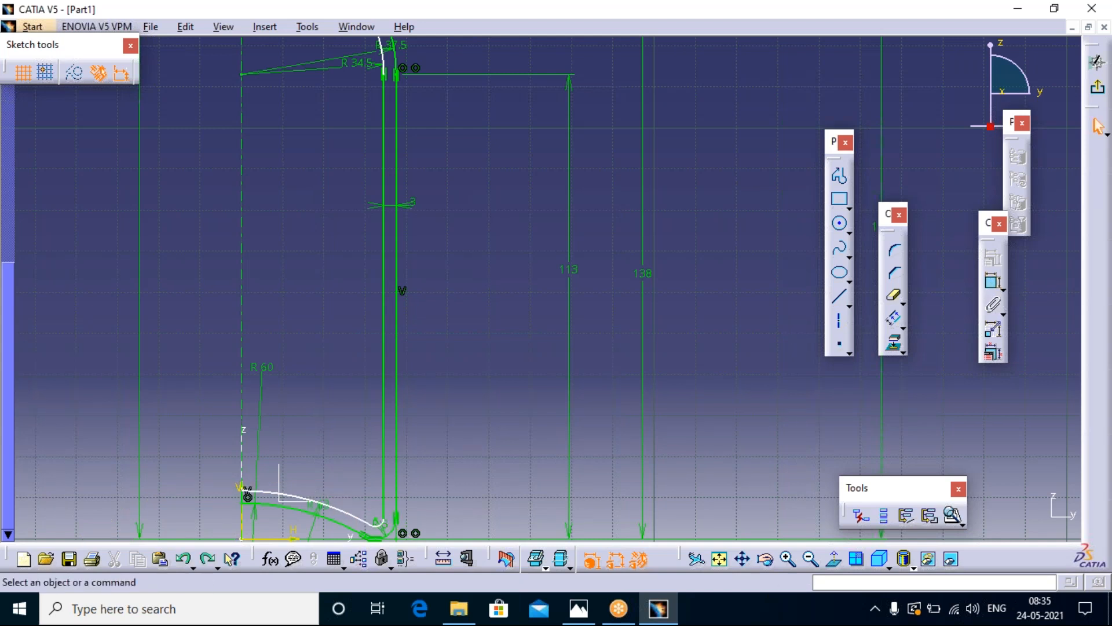
# - Make the small inner bottom corner arc tangent to the inner base arc
pyautogui.click(993, 281)
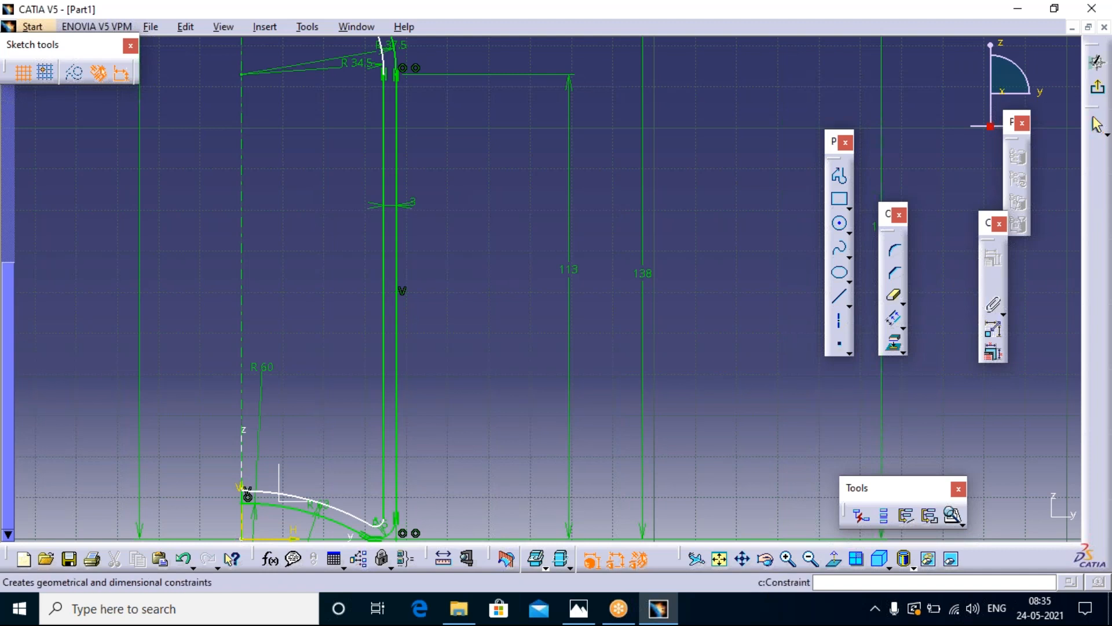
pyautogui.click(375, 535)
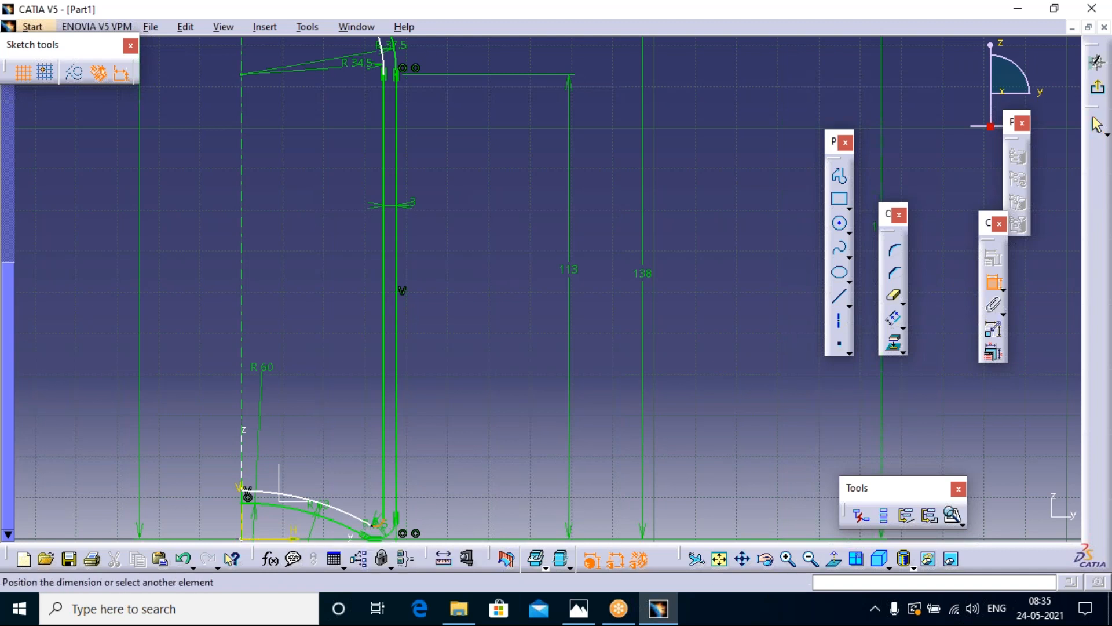
pyautogui.rightClick(343, 227)
pyautogui.click(384, 387)
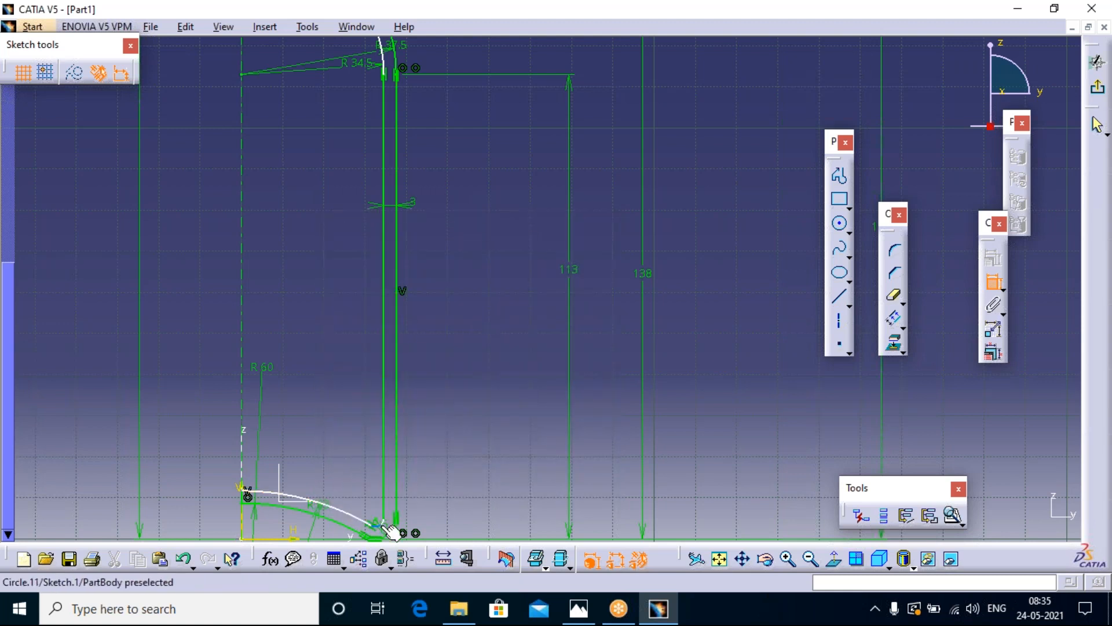
# - Make the inner bottom corner arc tangent to the inner vertical body line, and dimension the arc's radius
pyautogui.click(384, 529)
pyautogui.click(383, 502)
pyautogui.rightClick(490, 455)
pyautogui.click(538, 524)
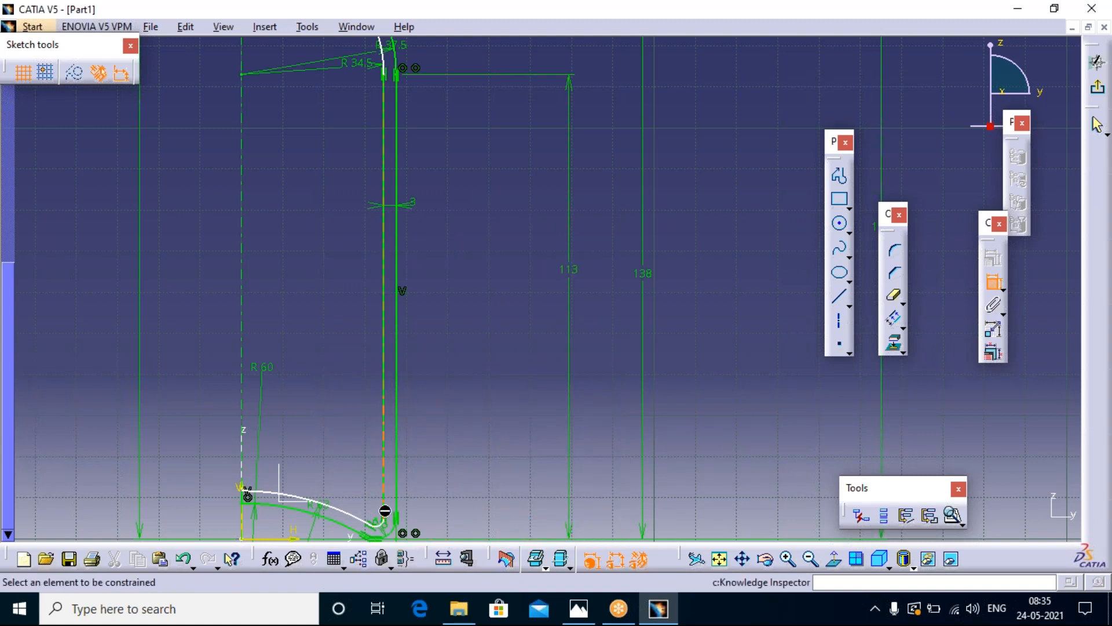
pyautogui.click(385, 528)
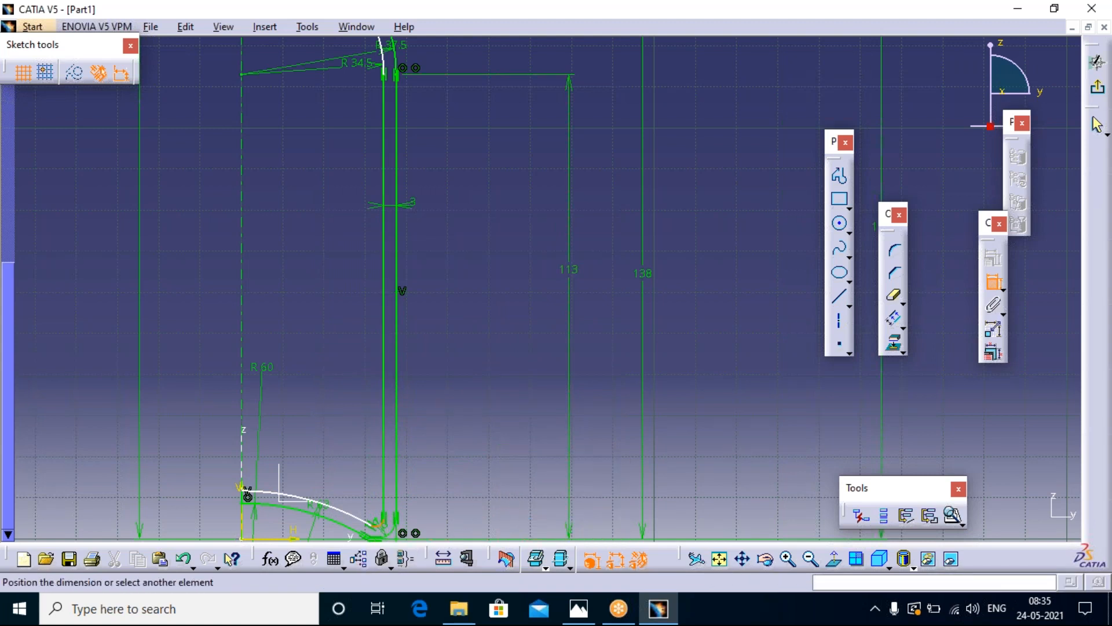
pyautogui.click(357, 476)
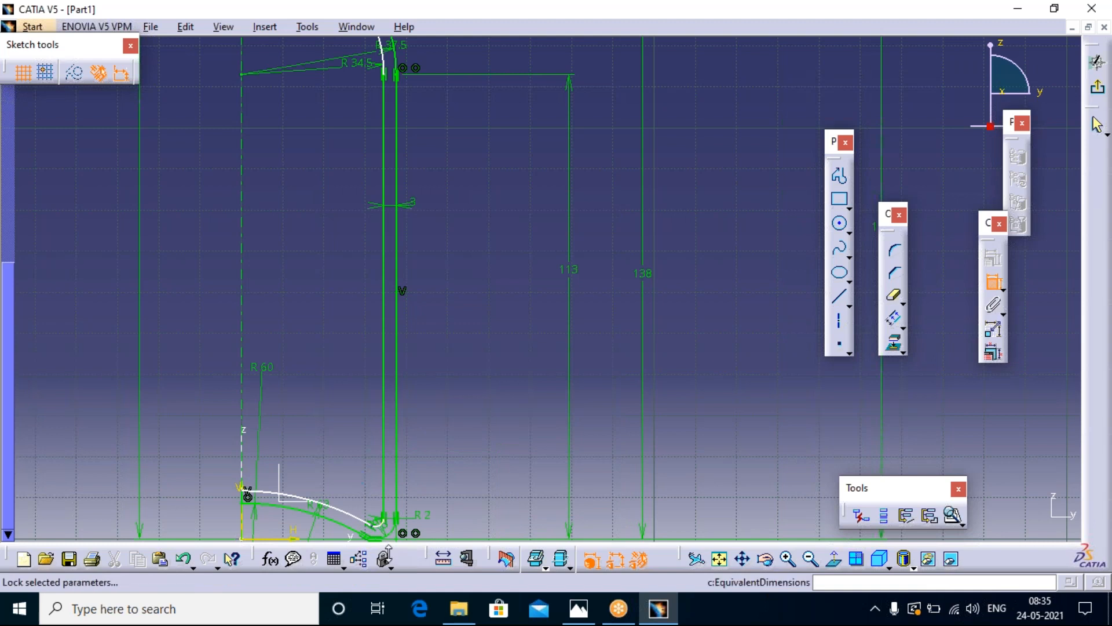
# - Dimension the short vertical line on the axis between the inner and outer base arcs
pyautogui.moveTo(497, 432)
pyautogui.mouseDown(button='middle')
pyautogui.moveTo(567, 379)
pyautogui.moveTo(456, 183)
pyautogui.mouseUp(button='middle')
pyautogui.click(146, 269)
pyautogui.click(125, 276)
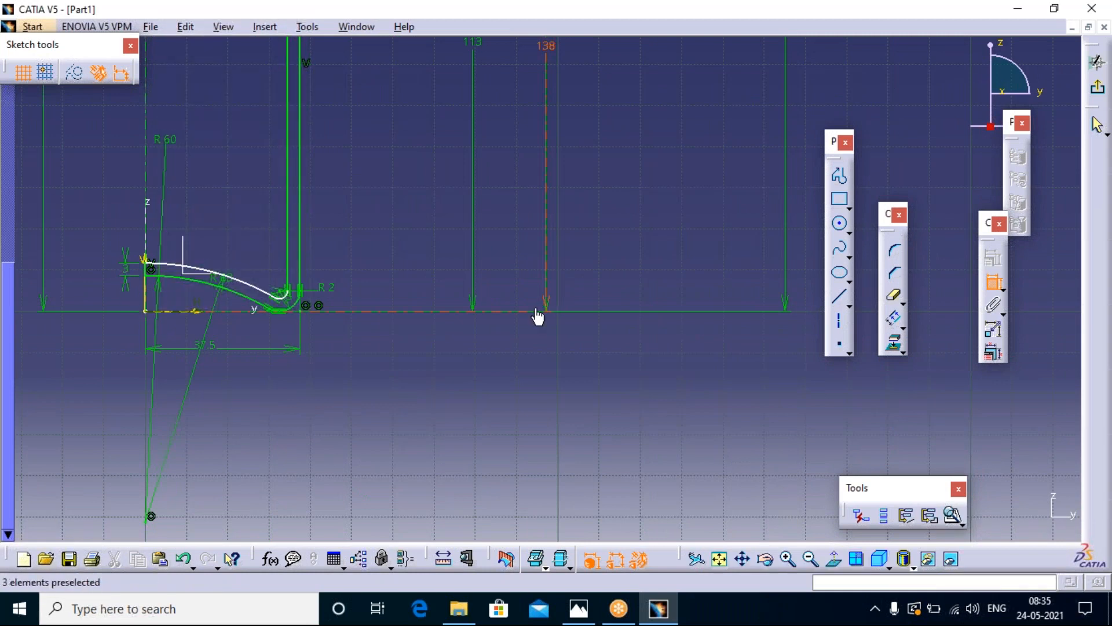
pyautogui.click(991, 280)
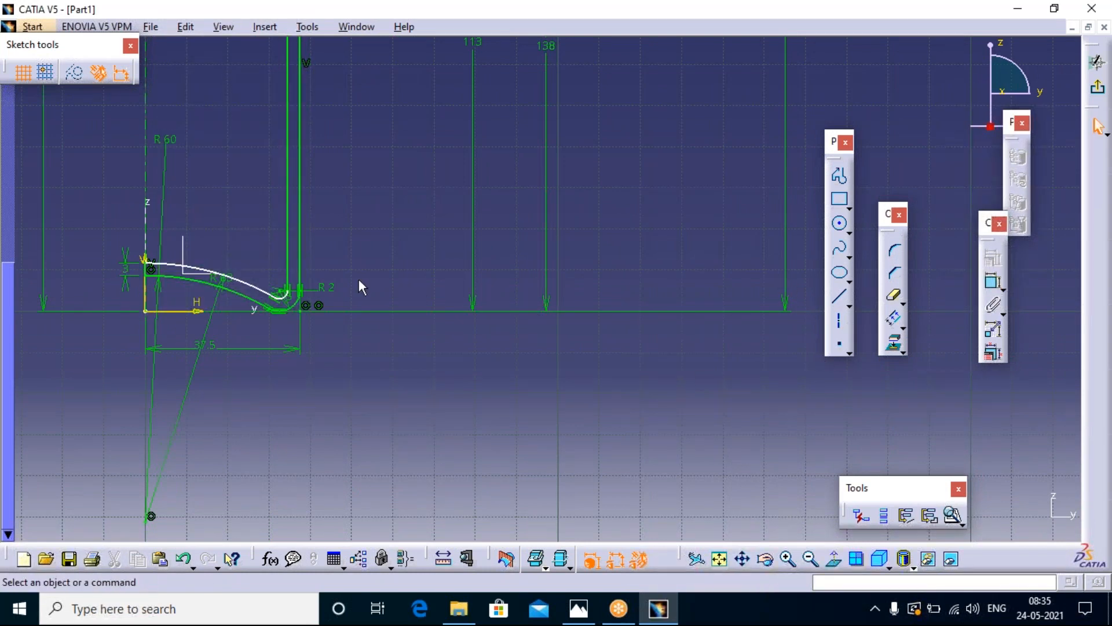
# - Test the freedom of the inner base arc by moving it, and undo the move
pyautogui.moveTo(235, 281)
pyautogui.mouseDown()
pyautogui.moveTo(249, 259)
pyautogui.moveTo(235, 249)
pyautogui.moveTo(230, 269)
pyautogui.mouseUp()
pyautogui.doubleClick(223, 272)
pyautogui.hotkey('ctrl', 'z')
# - Dimension the length of the inner vertical body line
pyautogui.click(993, 282)
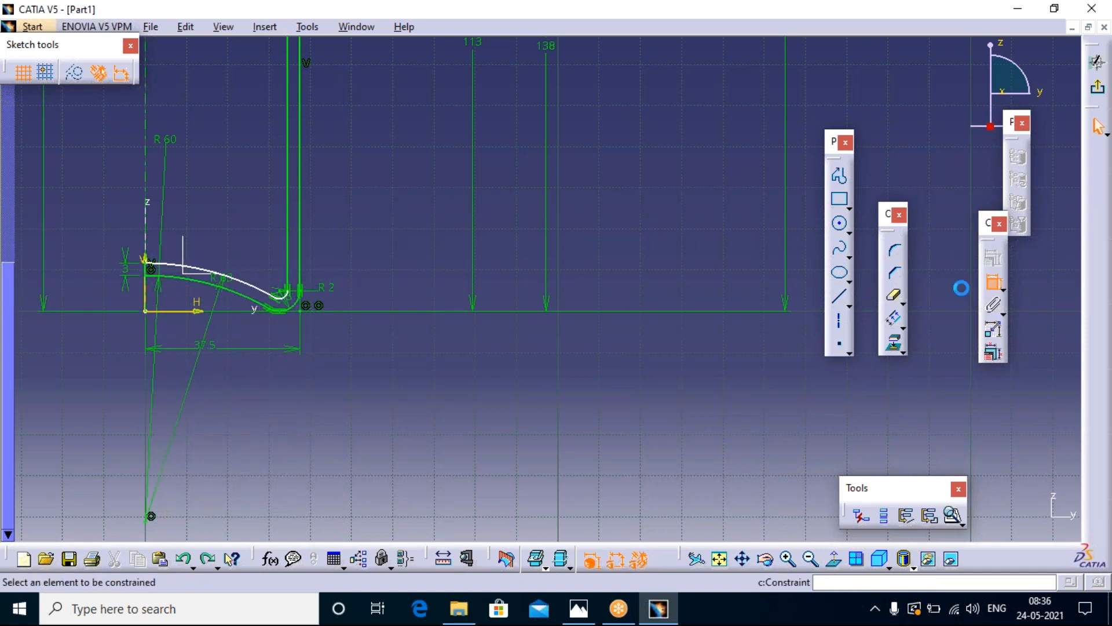
pyautogui.click(288, 152)
pyautogui.click(359, 175)
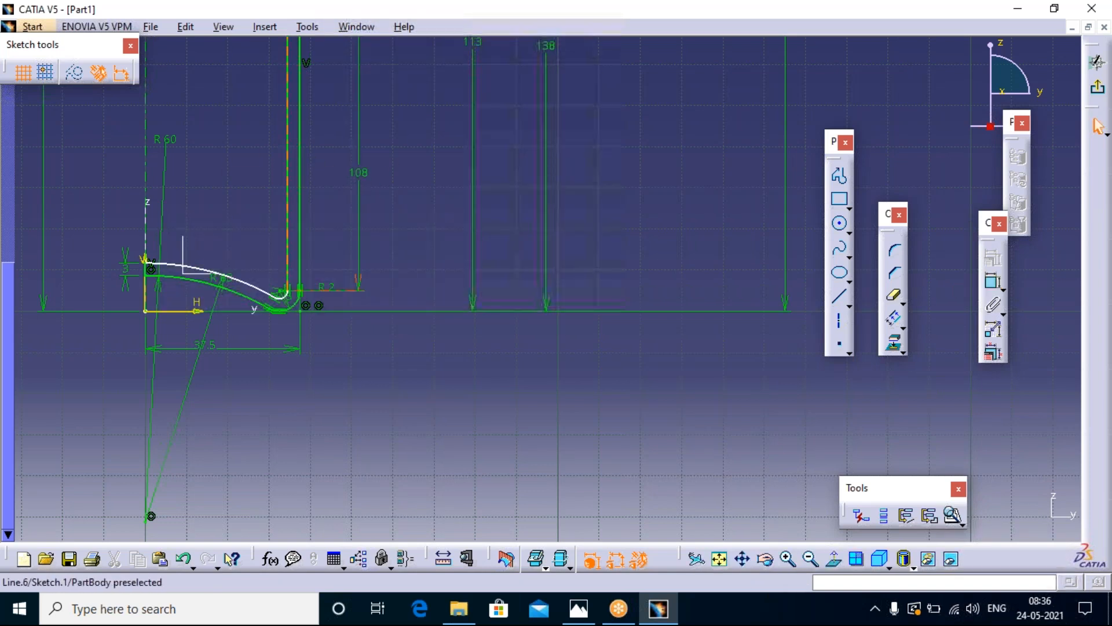
# - Shift the inner base arc downward to check which direction is still unconstrained, and undo the shift
pyautogui.click(993, 282)
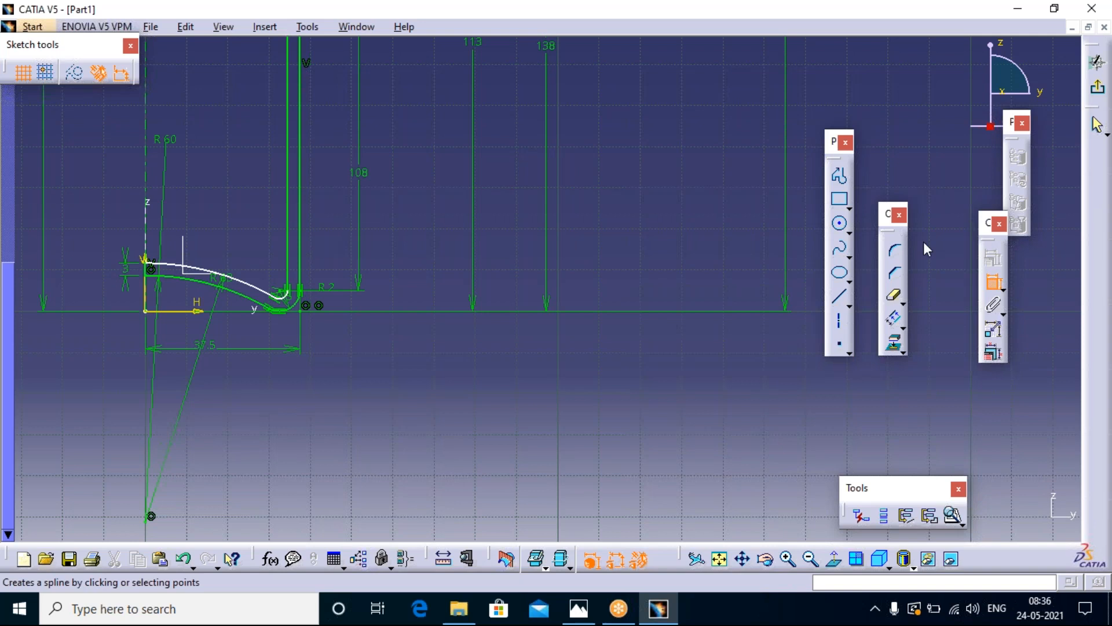
pyautogui.click(992, 284)
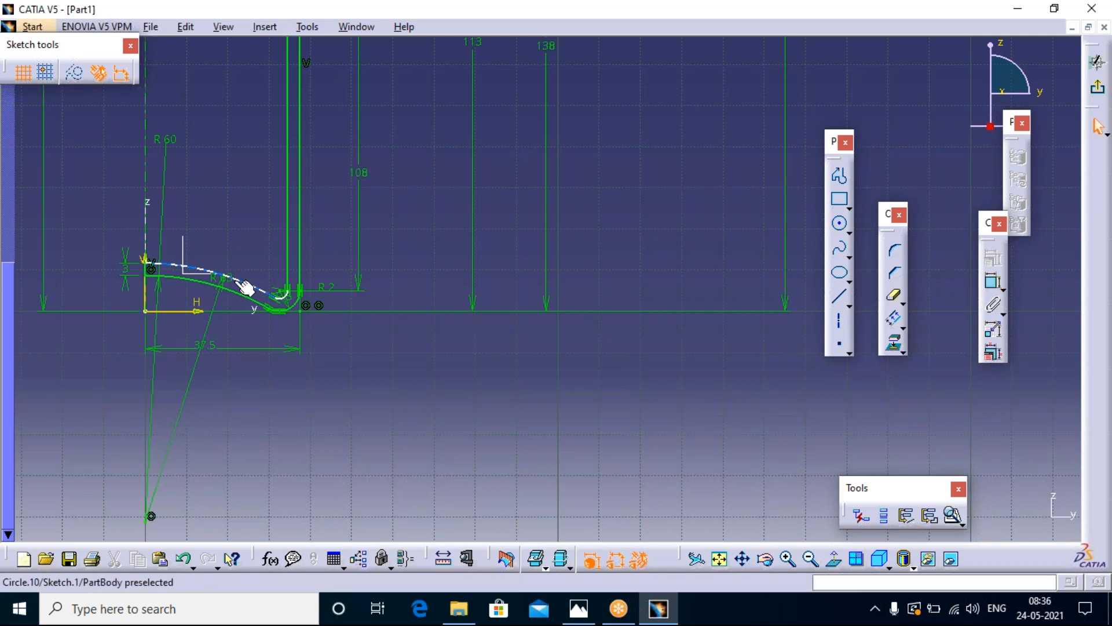
pyautogui.moveTo(241, 278)
pyautogui.mouseDown()
pyautogui.moveTo(241, 236)
pyautogui.moveTo(243, 290)
pyautogui.mouseUp()
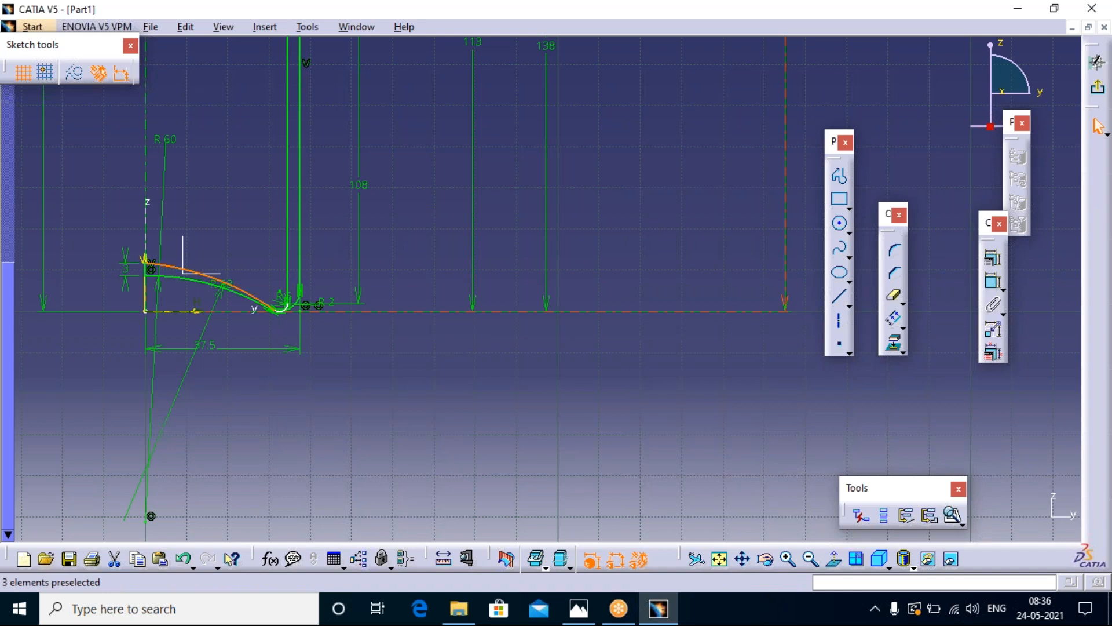
pyautogui.hotkey('ctrl', 'z')
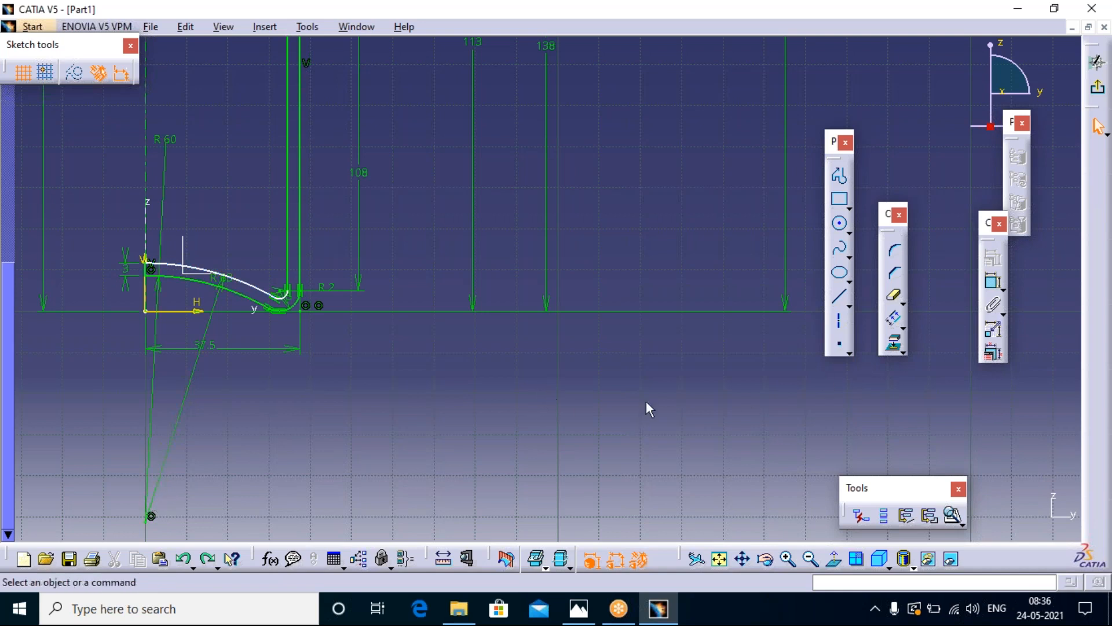
# - Dimension the distance between the inner and outer bottom corner arcs
pyautogui.click(994, 286)
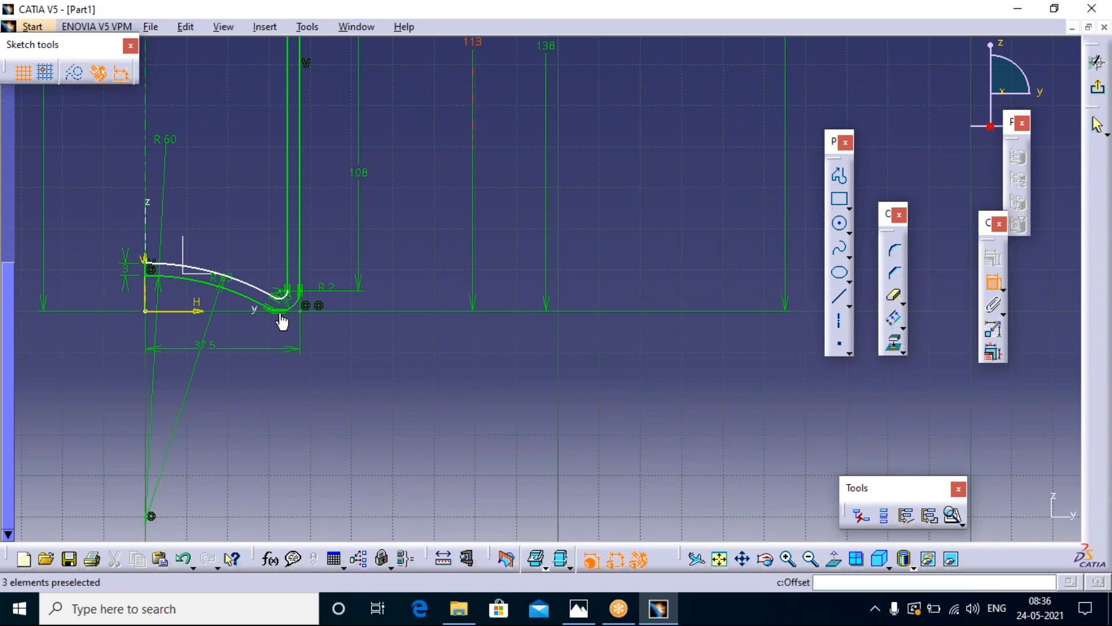
pyautogui.click(288, 299)
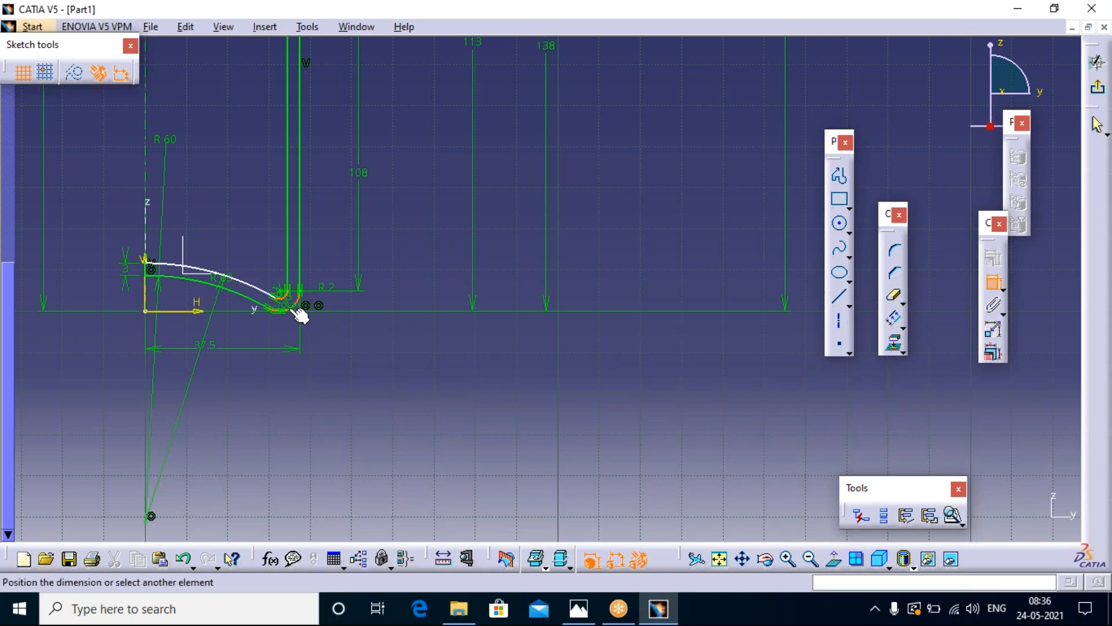
pyautogui.click(296, 309)
pyautogui.click(246, 345)
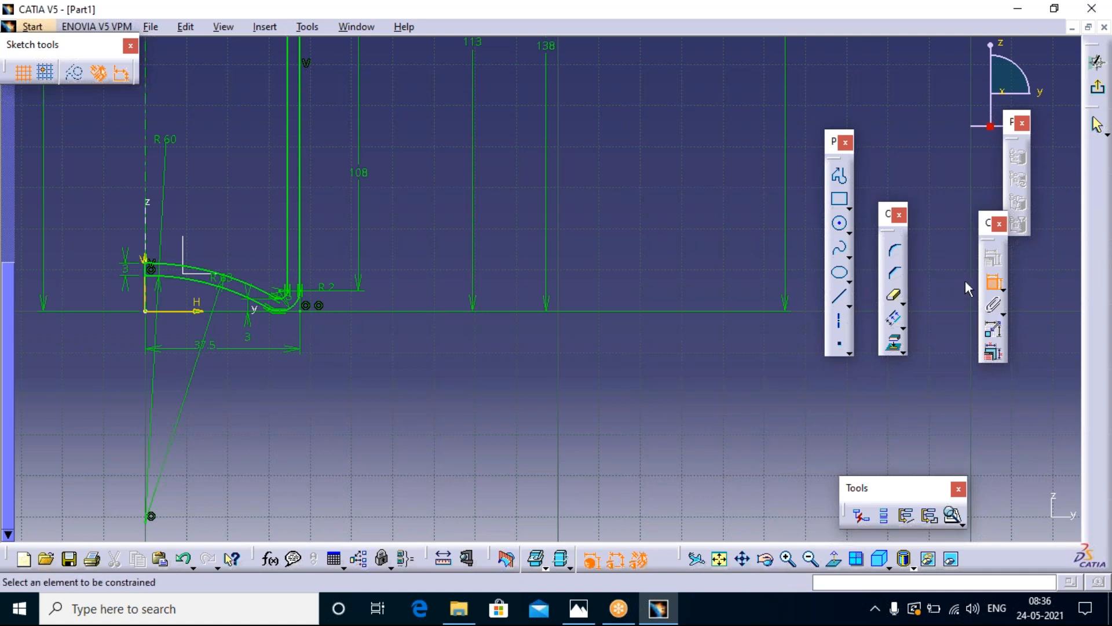
pyautogui.click(992, 280)
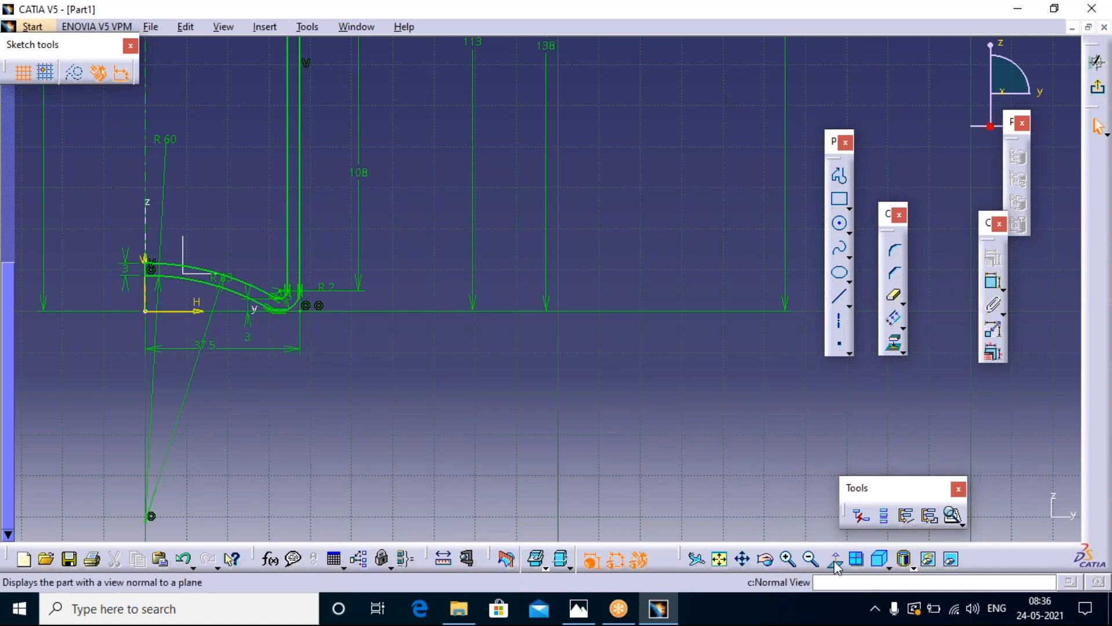
# - Test the freedom of the concave inner waist arc by moving it, and undo the move
pyautogui.click(720, 559)
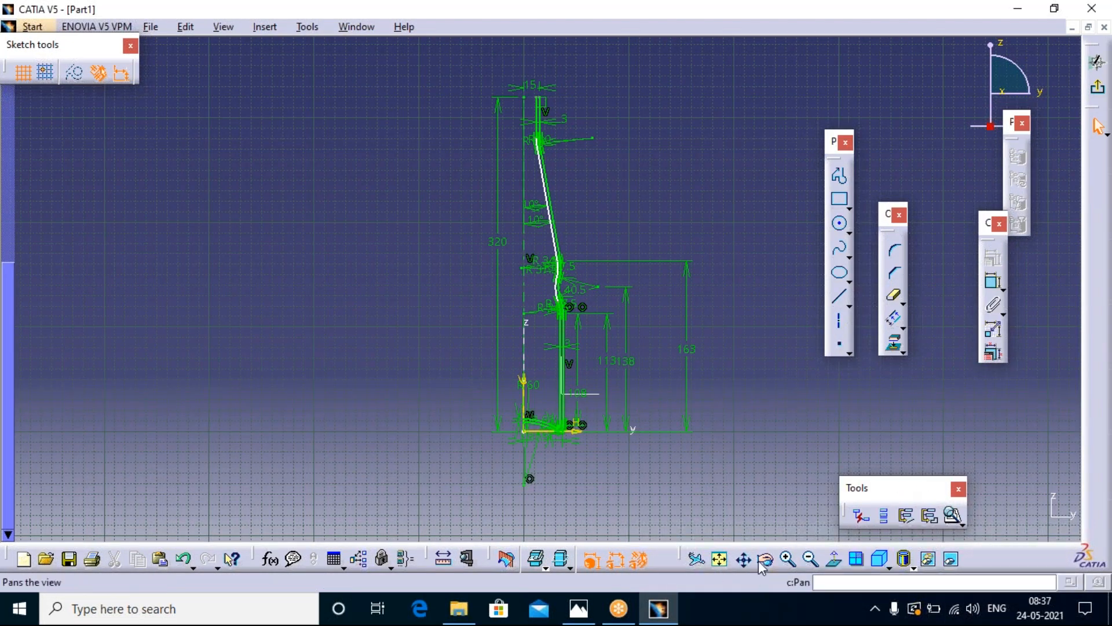
pyautogui.click(790, 562)
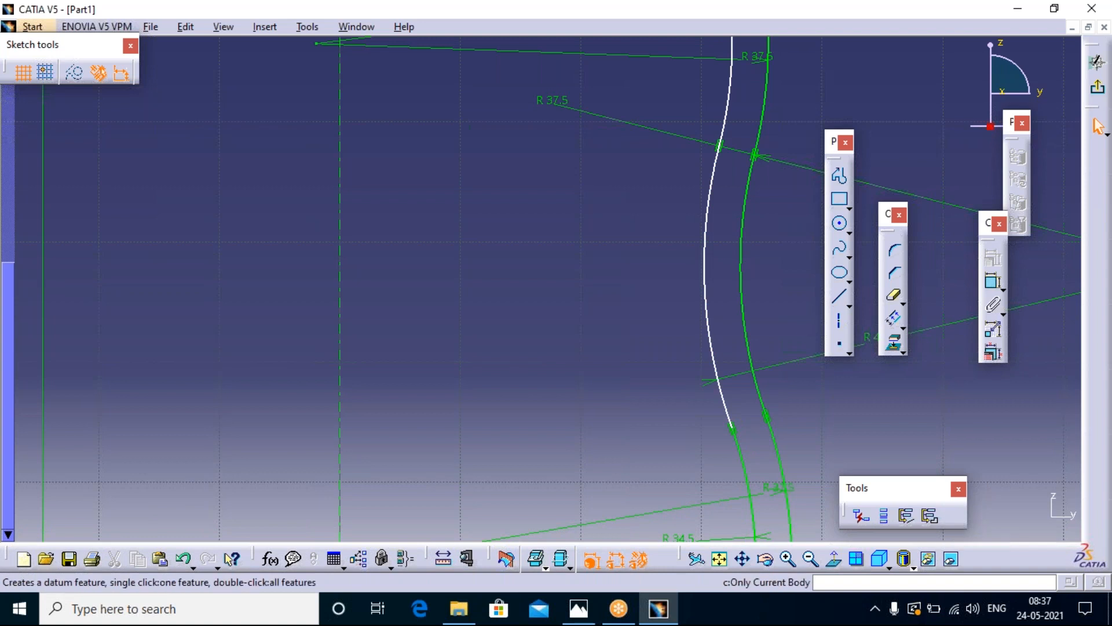
pyautogui.click(707, 323)
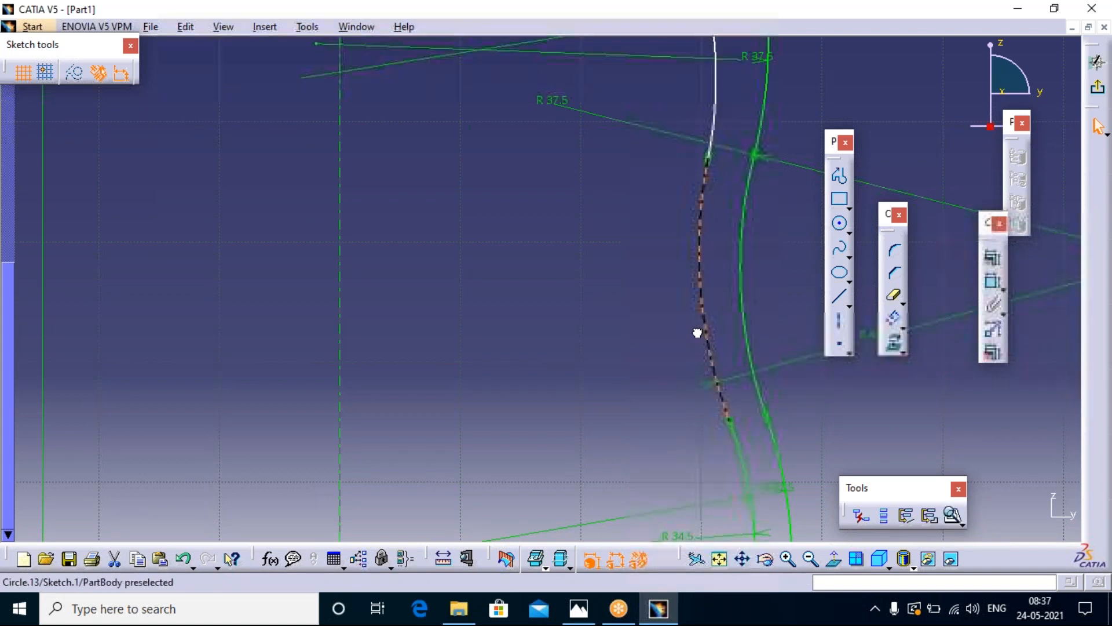
pyautogui.click(697, 331)
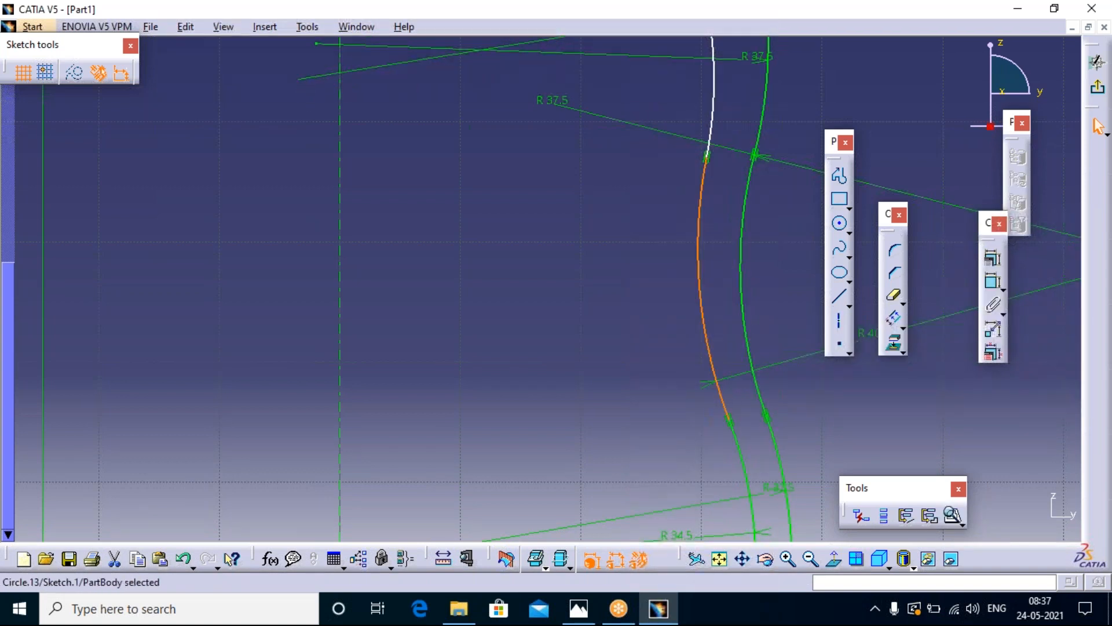
pyautogui.hotkey('ctrl', 'z')
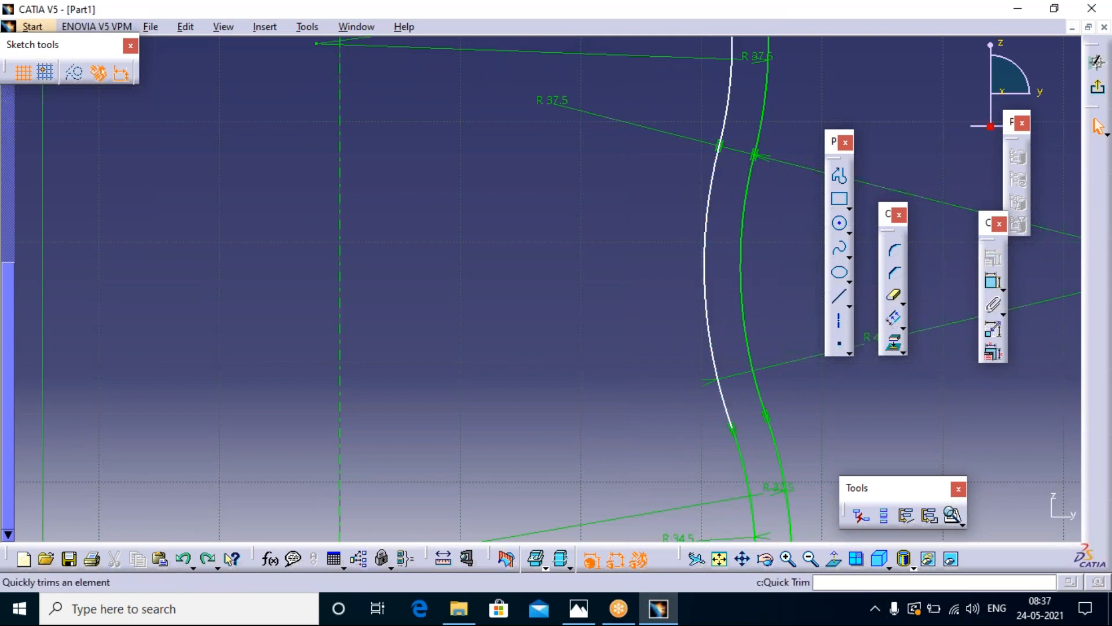
# - Dimension the distance between the inner and outer concave waist arcs
pyautogui.click(992, 282)
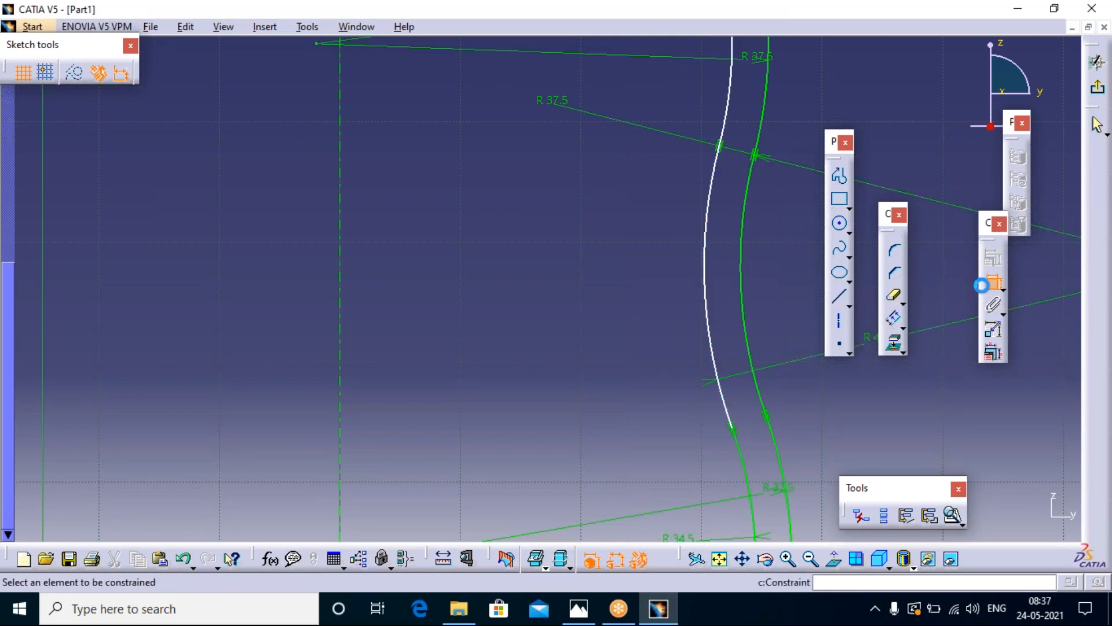
pyautogui.click(742, 289)
pyautogui.click(705, 287)
pyautogui.click(639, 275)
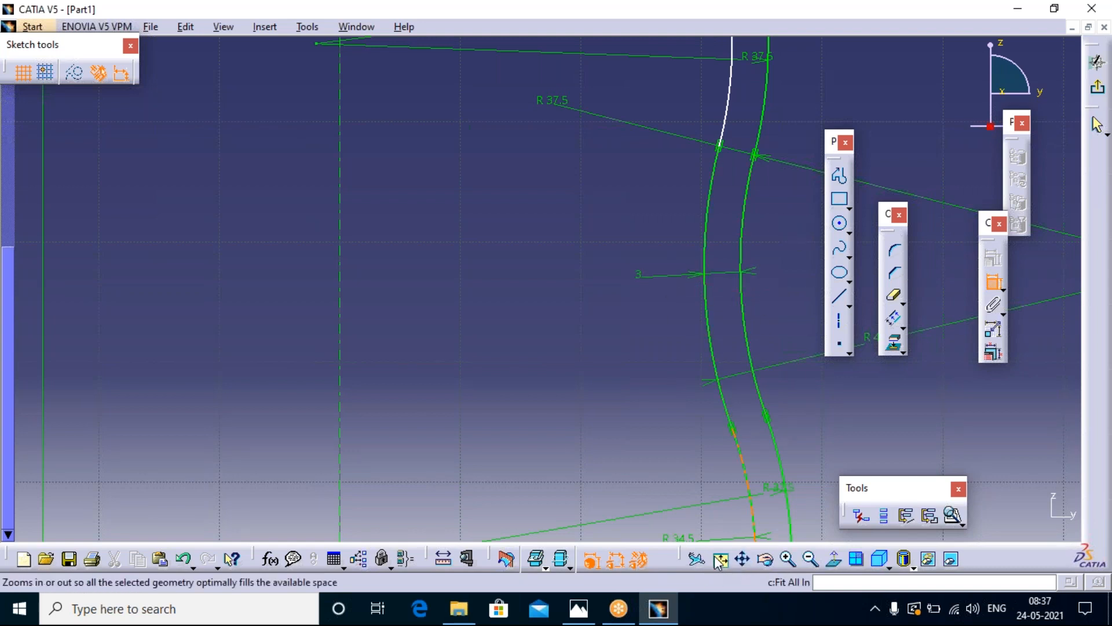
# - Dimension the distance between the inner and outer shoulder arcs above the waist
pyautogui.click(746, 562)
pyautogui.moveTo(711, 264)
pyautogui.mouseDown()
pyautogui.moveTo(660, 453)
pyautogui.moveTo(641, 498)
pyautogui.moveTo(612, 519)
pyautogui.mouseUp()
pyautogui.click(599, 395)
pyautogui.click(672, 400)
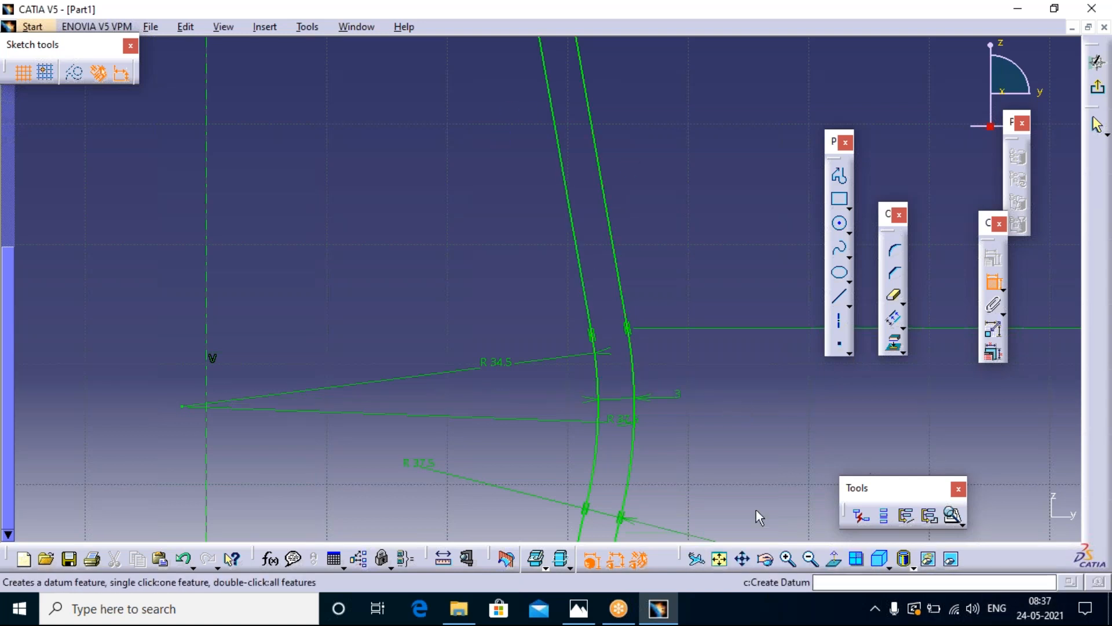
pyautogui.moveTo(664, 509)
pyautogui.mouseDown(button='middle')
pyautogui.moveTo(663, 584)
pyautogui.moveTo(676, 618)
pyautogui.mouseUp(button='middle')
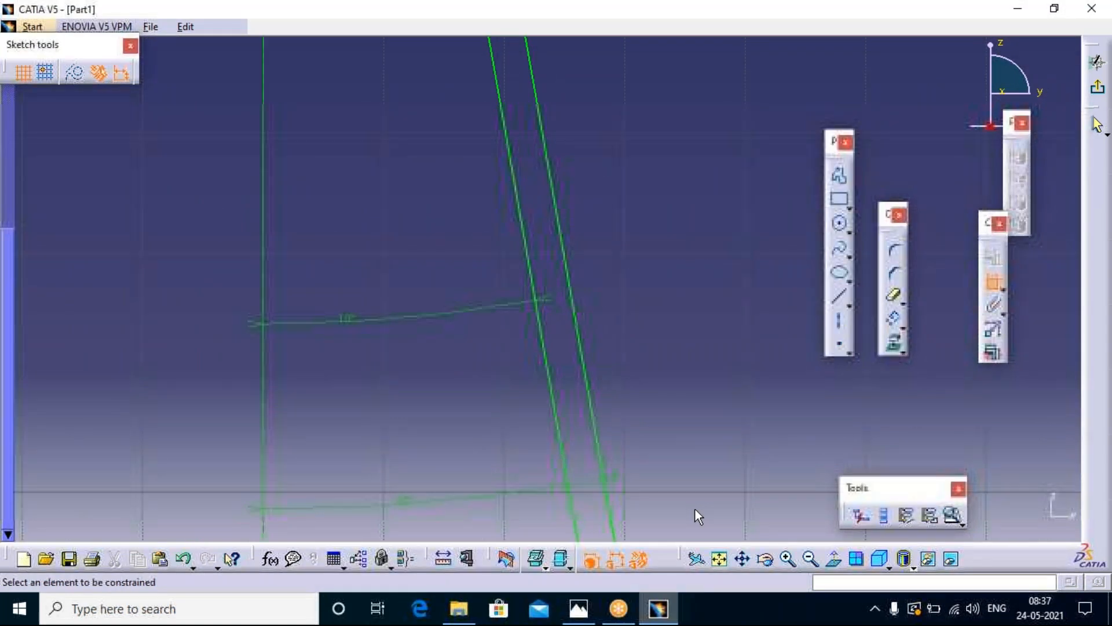
pyautogui.hotkey('alt', 'Tab')
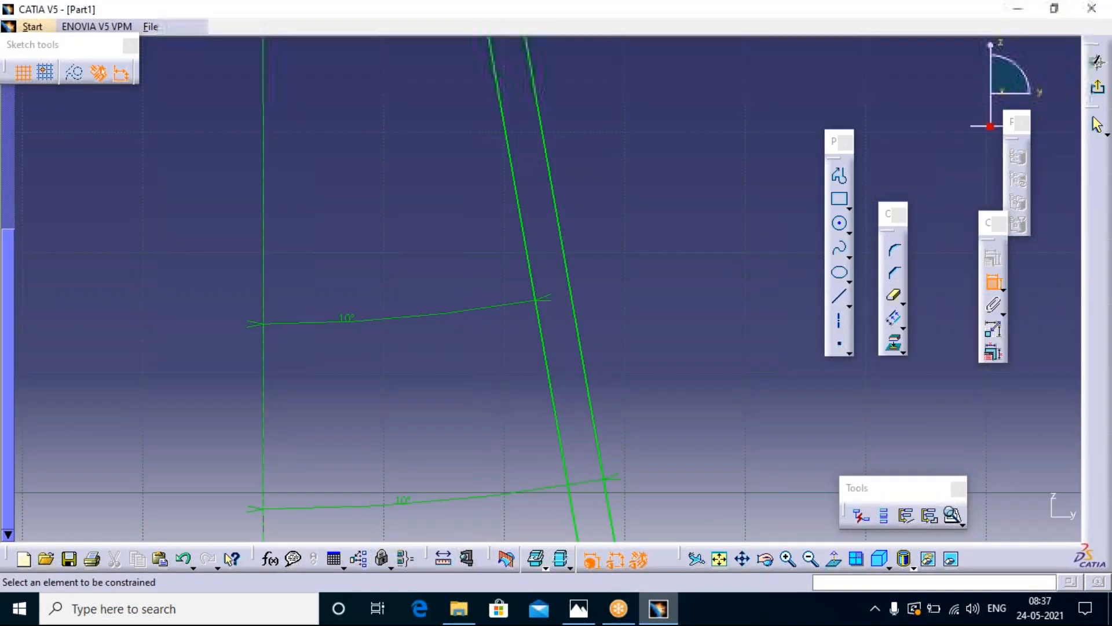
# - Check the sketch's solving status and look through the detailed diagnostic list for under-constrained elements
pyautogui.moveTo(711, 476); pyautogui.dragTo(720, 559, button='middle')
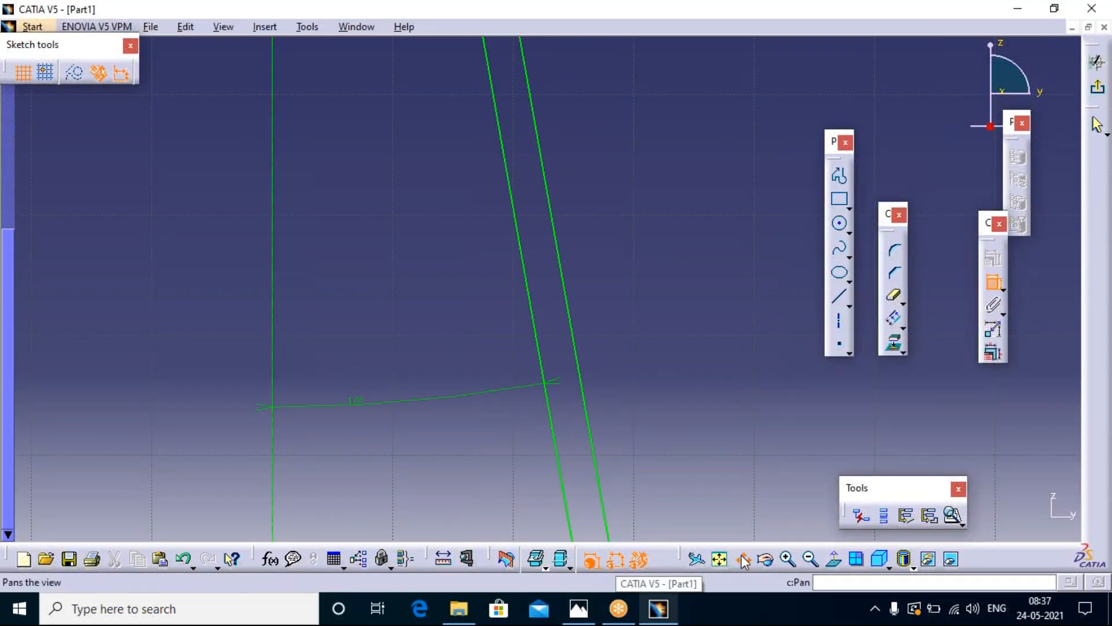
pyautogui.click(718, 561)
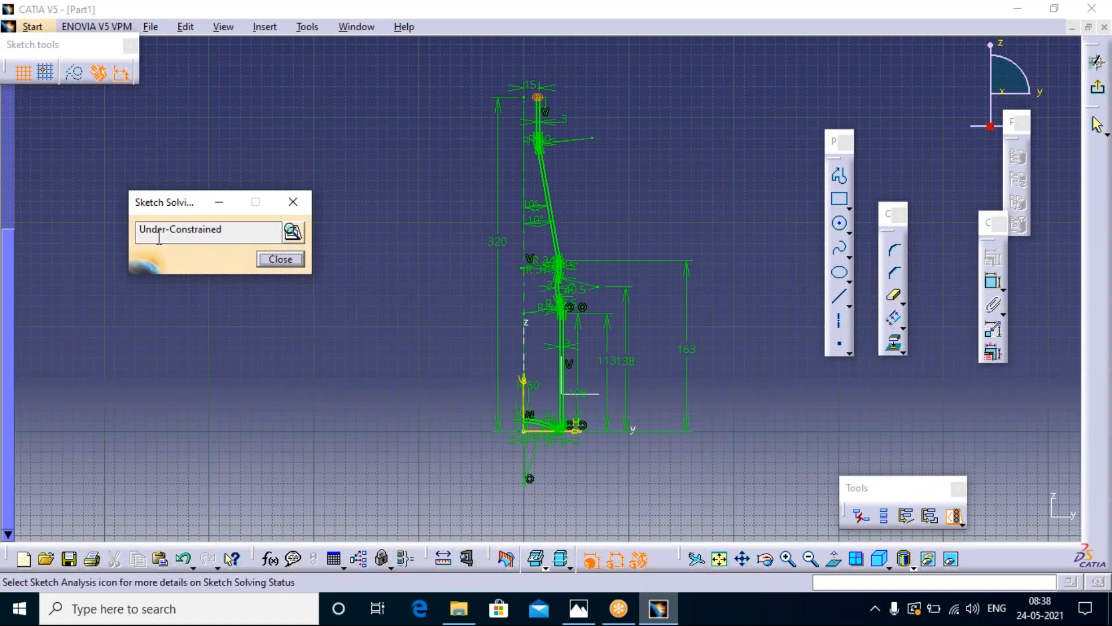
pyautogui.click(292, 233)
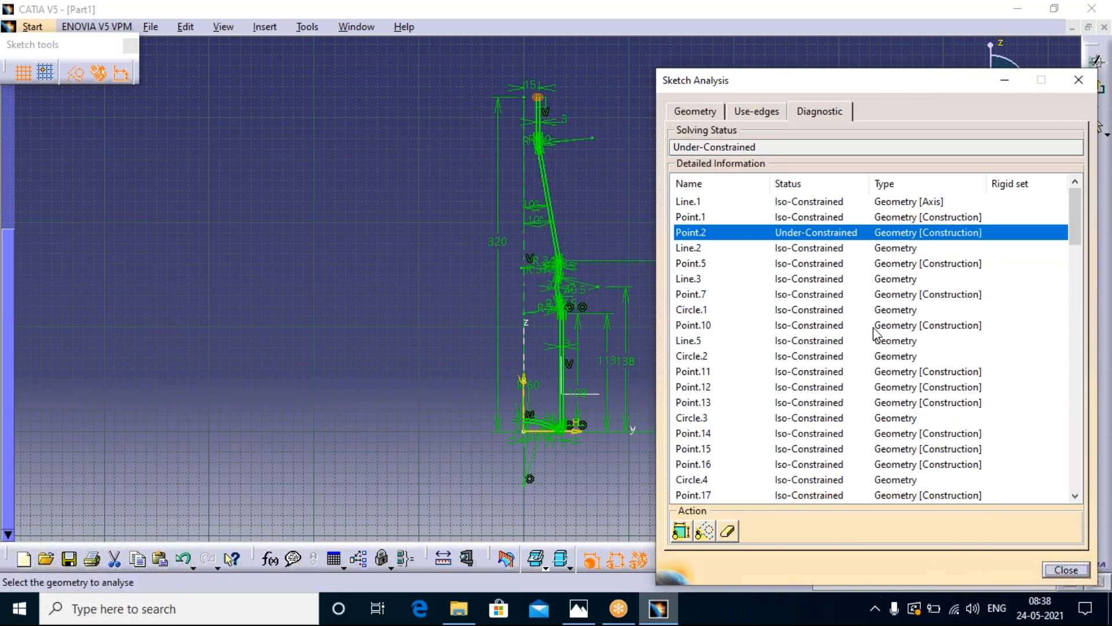
pyautogui.scroll(-14, 874, 327)
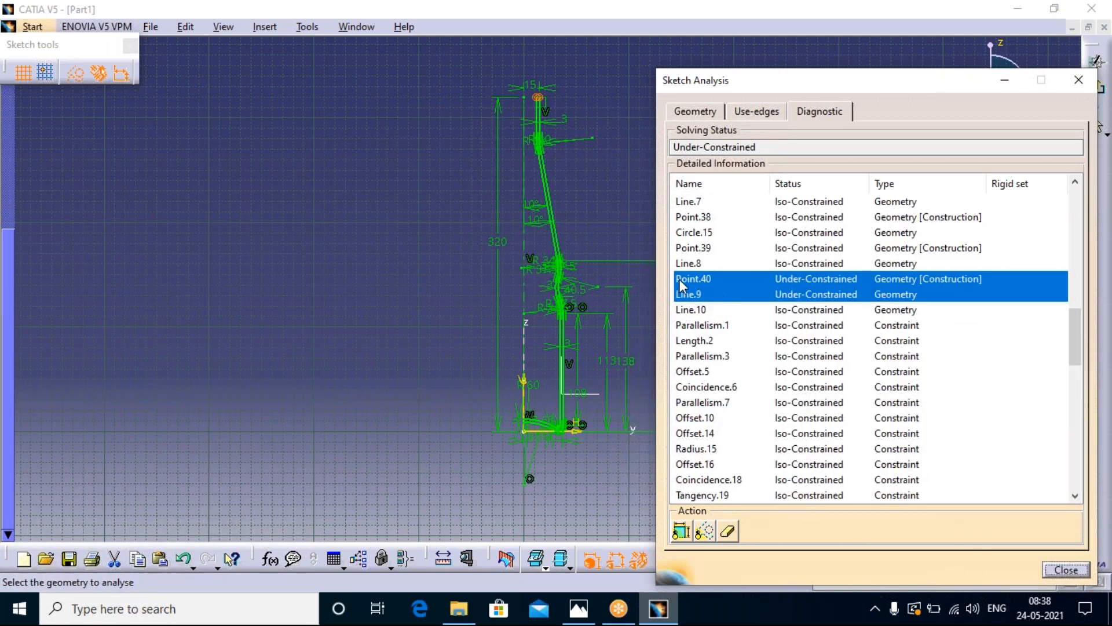
pyautogui.scroll(-12, 777, 446)
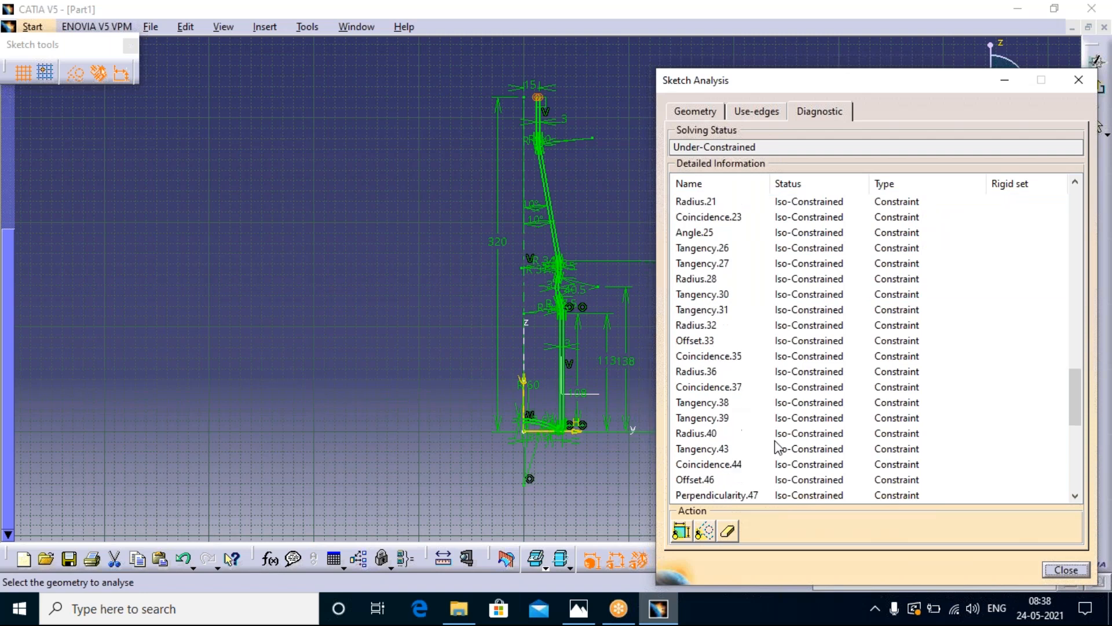
pyautogui.scroll(20, 777, 446)
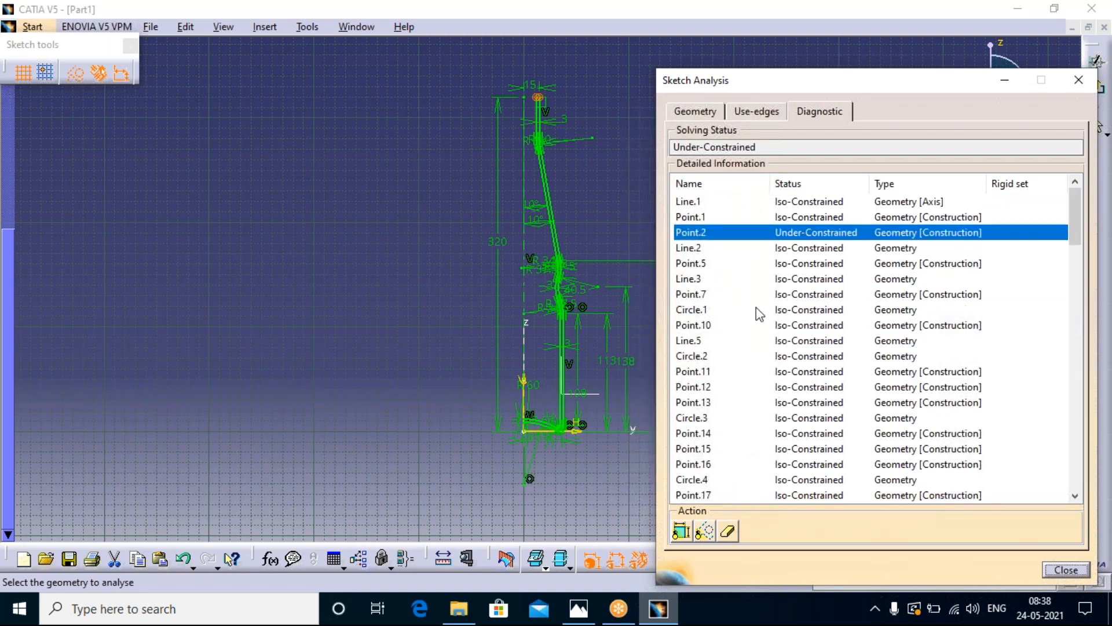
# - Locate the under-constrained Point.2 from the diagnostic list in the sketch, examine the top rim line there, and close the analysis
pyautogui.rightClick(762, 237)
pyautogui.click(811, 263)
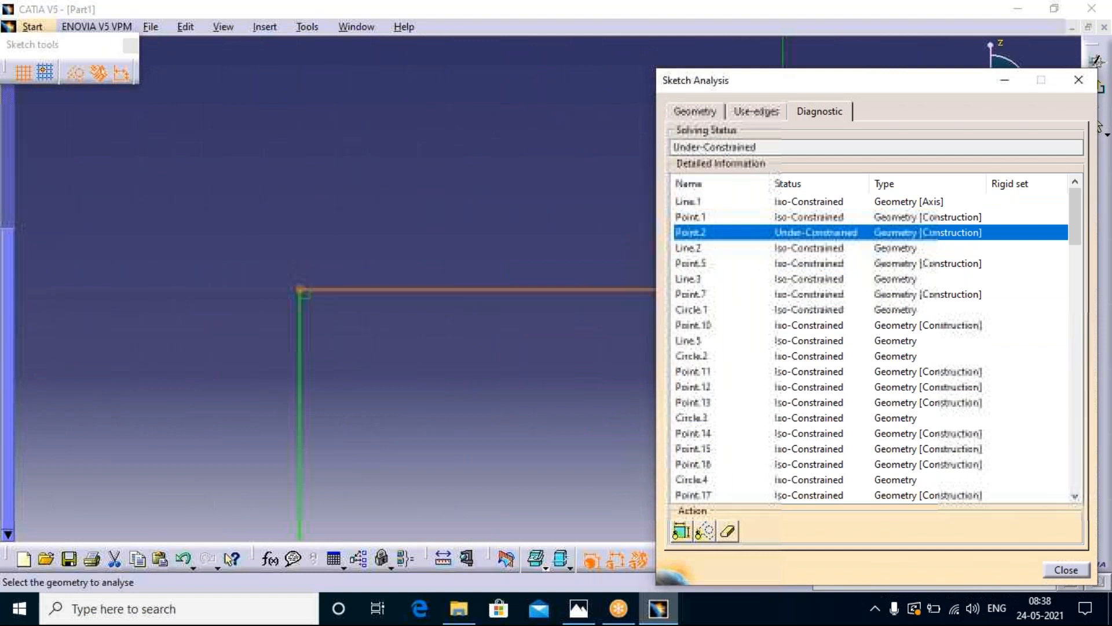
pyautogui.click(405, 233)
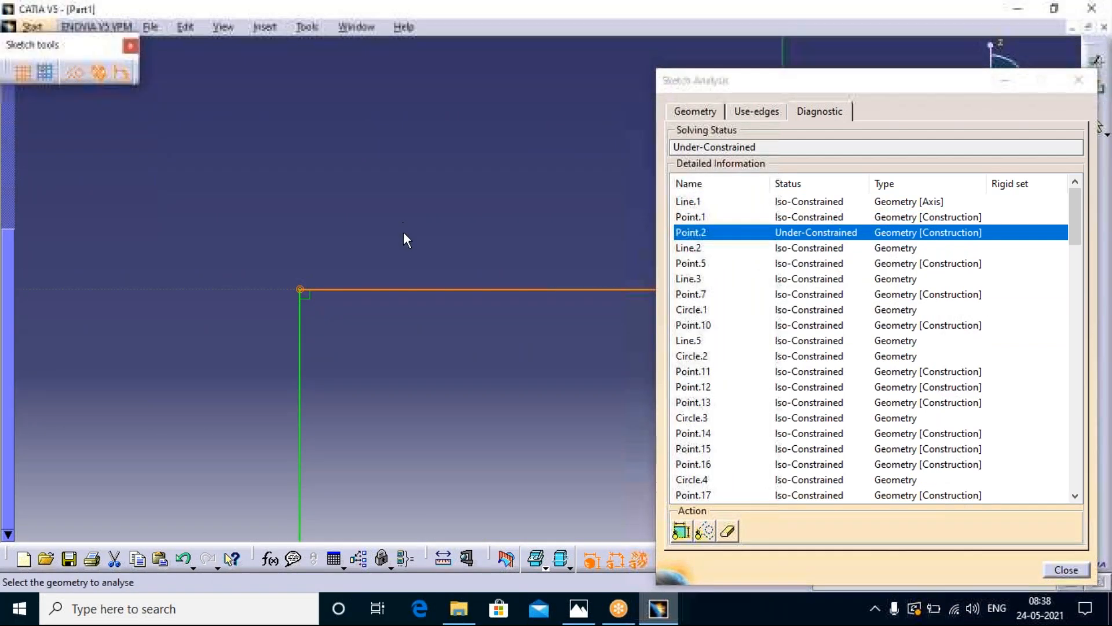
pyautogui.moveTo(546, 332)
pyautogui.mouseDown(button='middle')
pyautogui.moveTo(233, 269)
pyautogui.moveTo(139, 237)
pyautogui.moveTo(341, 258)
pyautogui.mouseUp(button='middle')
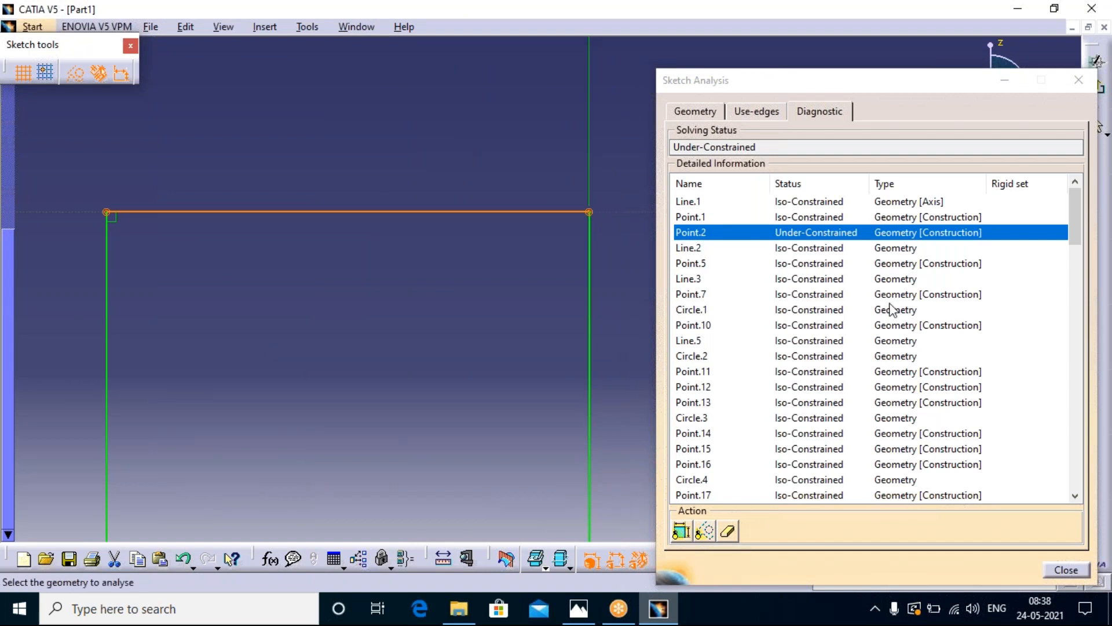
pyautogui.click(1091, 86)
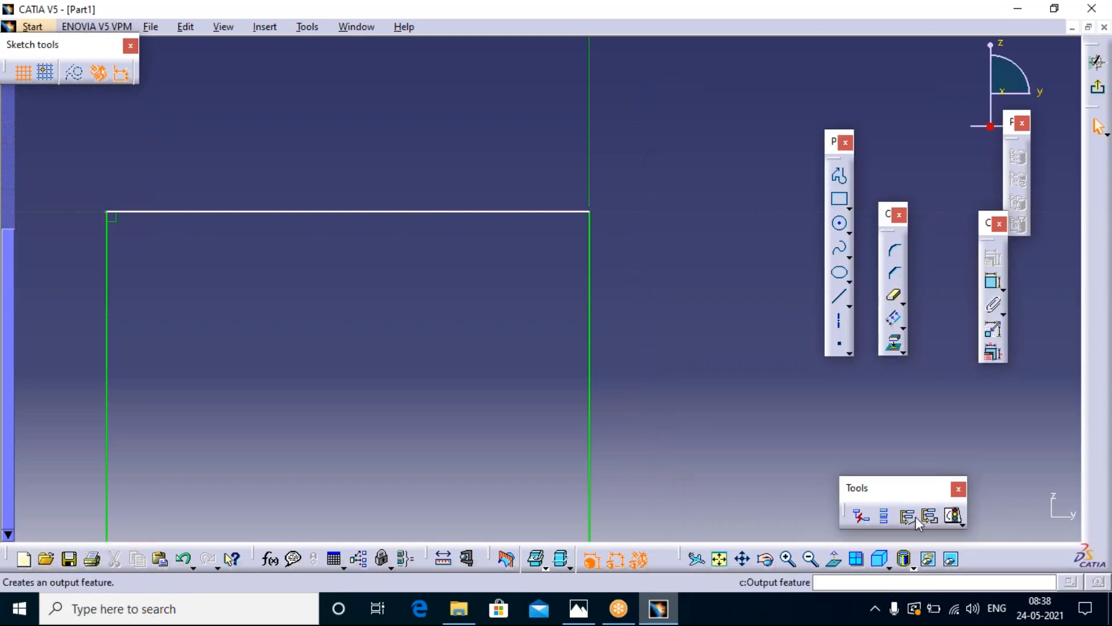
pyautogui.click(990, 290)
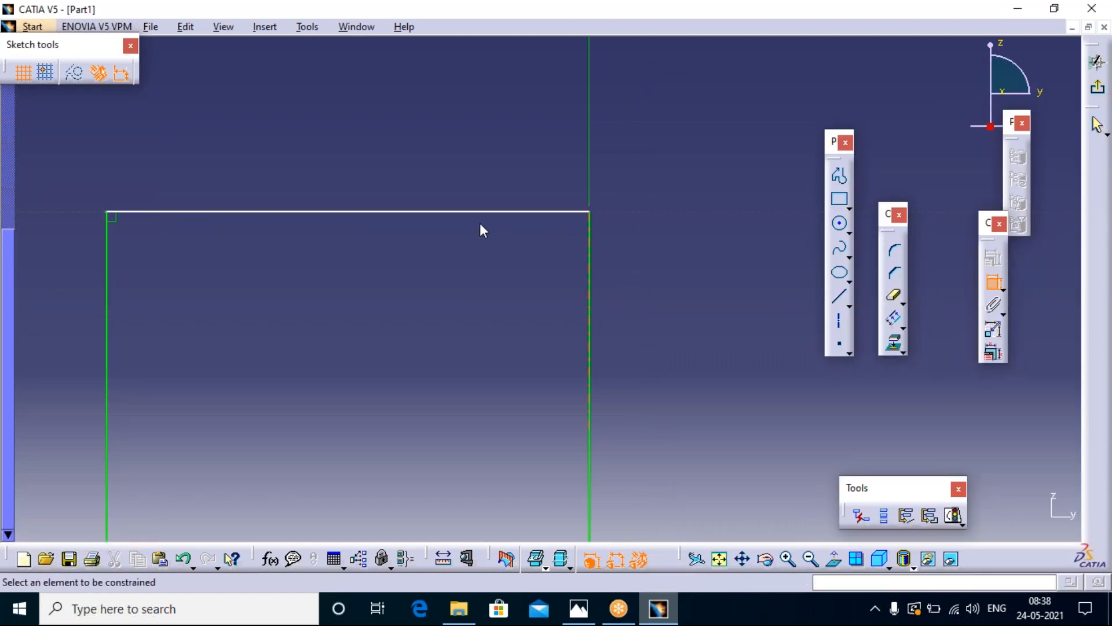
pyautogui.click(589, 259)
pyautogui.click(108, 265)
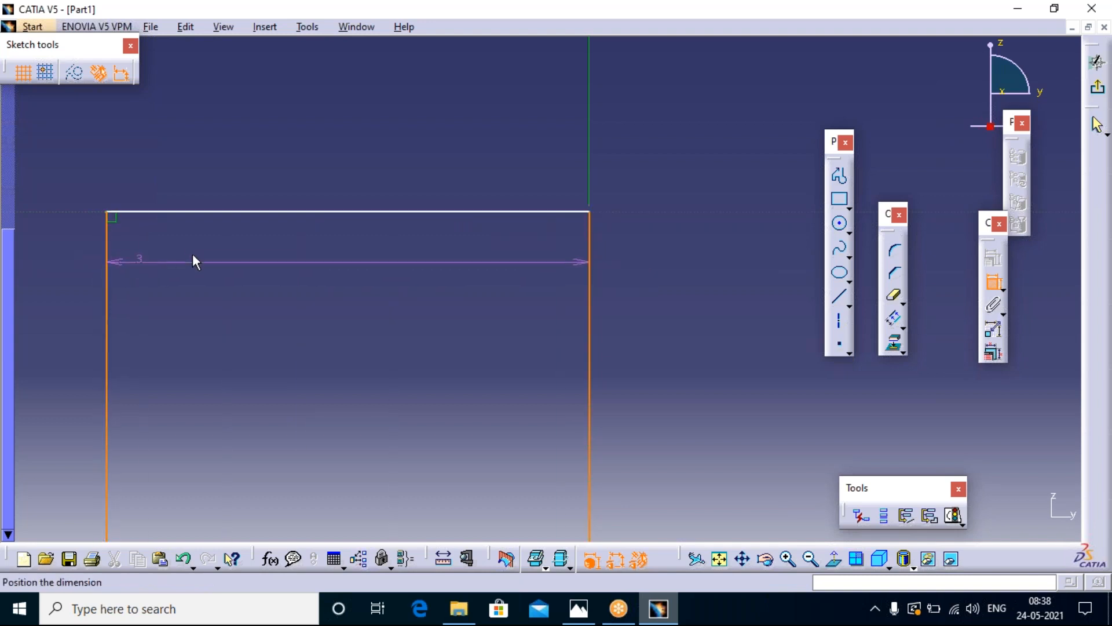
pyautogui.press('Escape')
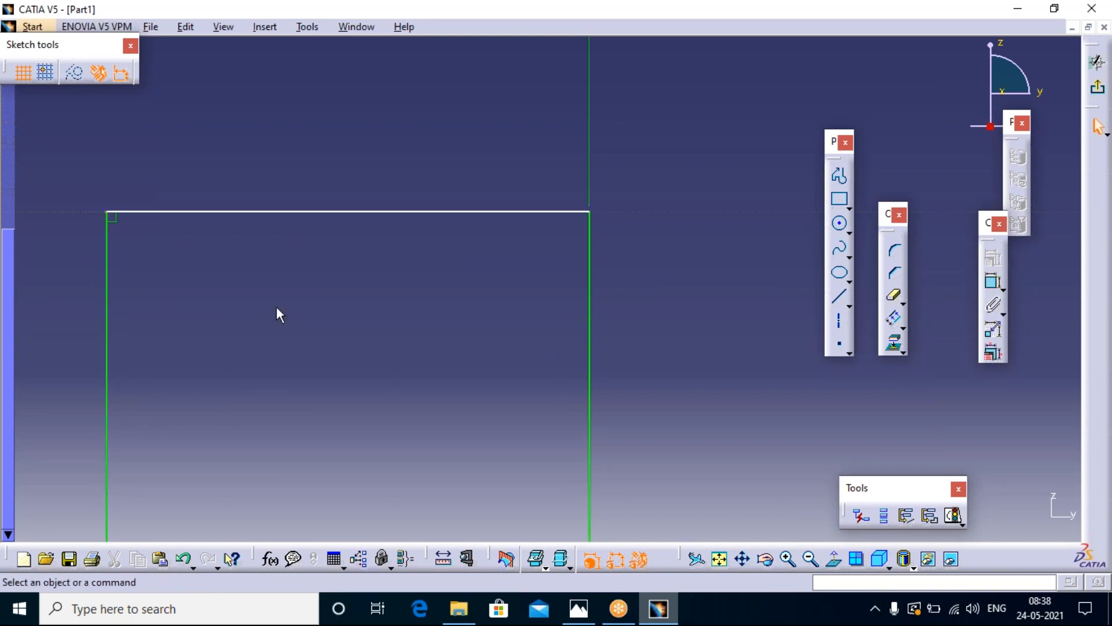
pyautogui.click(995, 285)
pyautogui.click(556, 212)
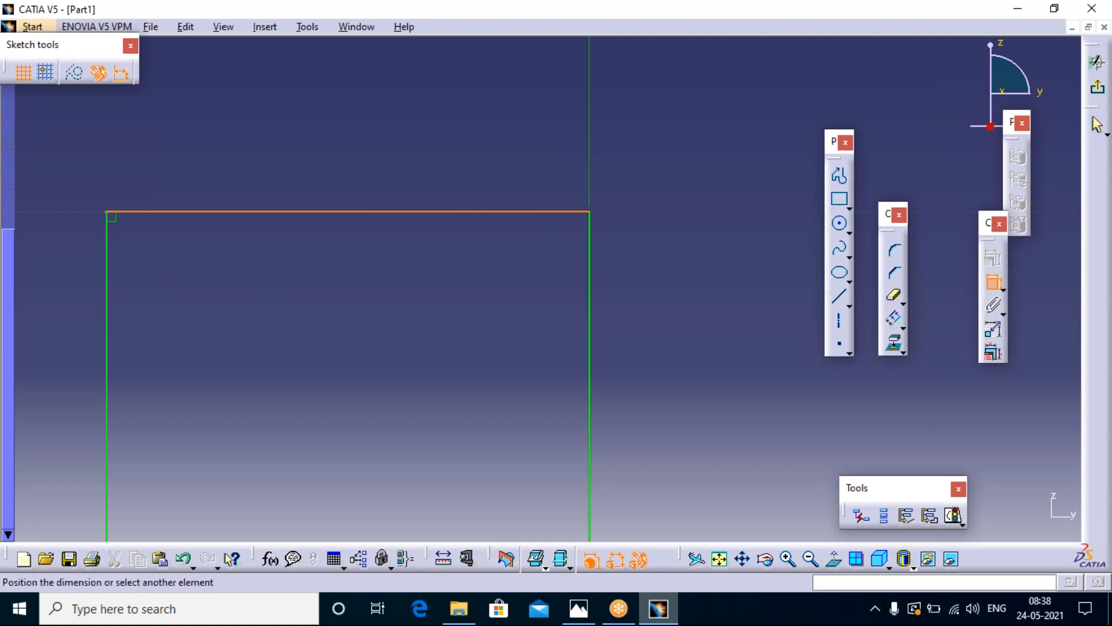
pyautogui.click(590, 244)
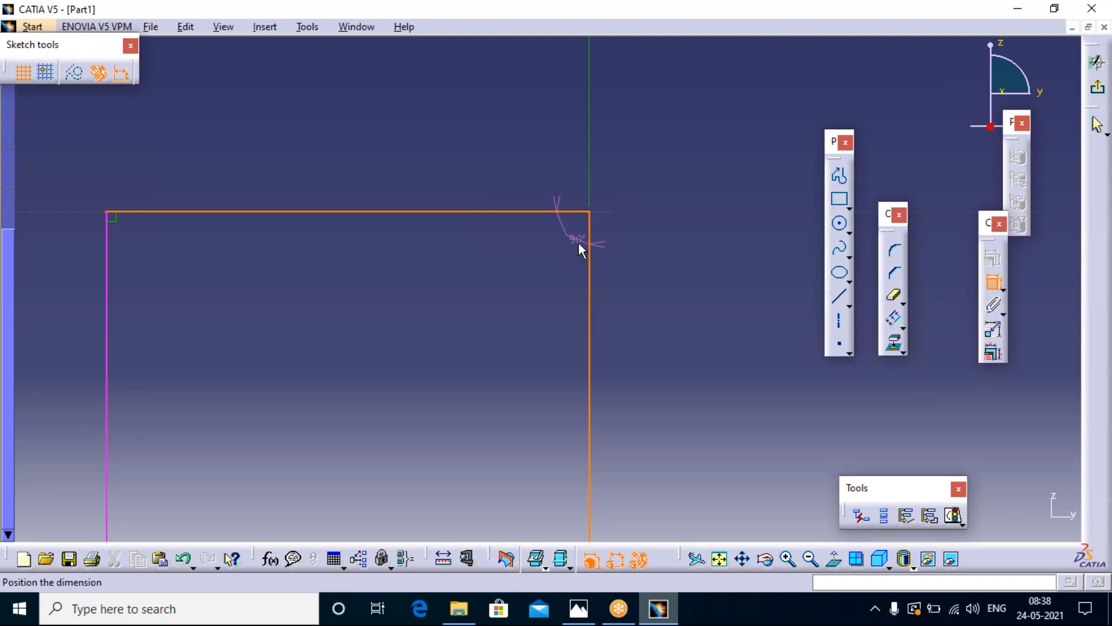
pyautogui.click(578, 242)
# - Test the freedom of the top rim line by moving it down, and undo the move
pyautogui.moveTo(209, 255)
pyautogui.mouseDown(button='middle')
pyautogui.moveTo(294, 256)
pyautogui.moveTo(411, 422)
pyautogui.moveTo(328, 301)
pyautogui.moveTo(341, 268)
pyautogui.mouseUp(button='middle')
pyautogui.moveTo(444, 227)
pyautogui.mouseDown()
pyautogui.moveTo(422, 303)
pyautogui.moveTo(422, 264)
pyautogui.mouseUp()
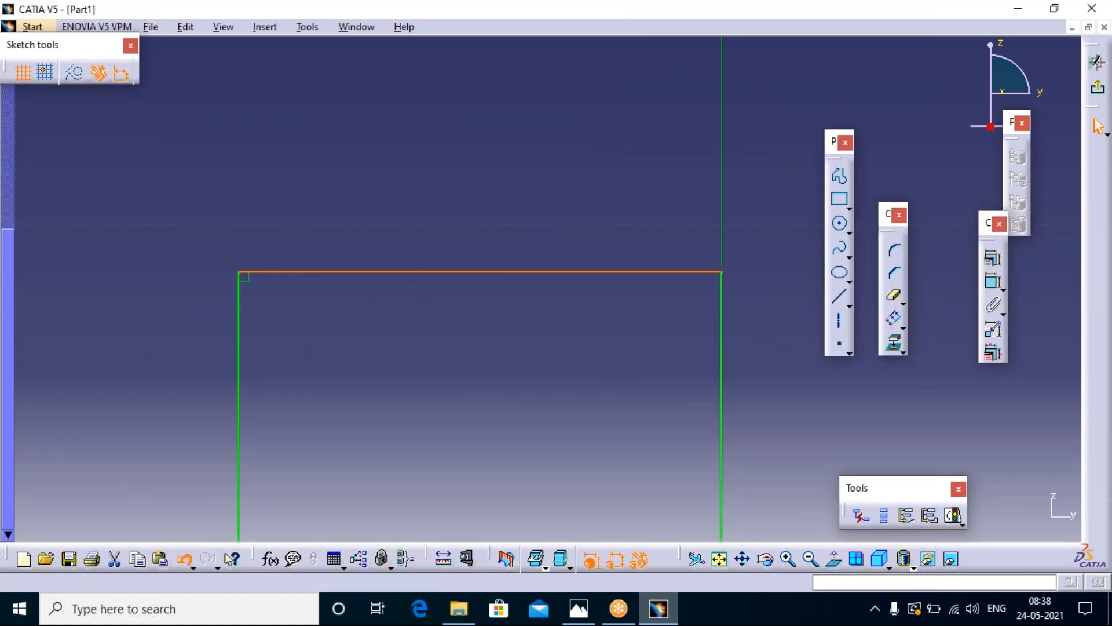
pyautogui.hotkey('ctrl', 'z')
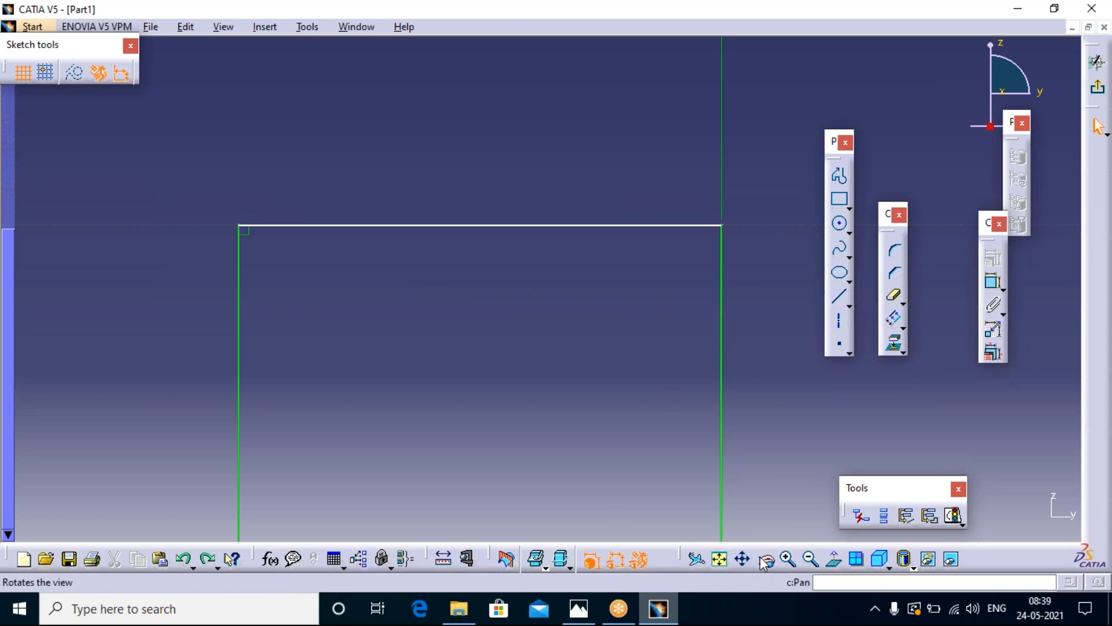
# - Try to start a dimension from the horizontal axis at the bottle's base
pyautogui.click(809, 560)
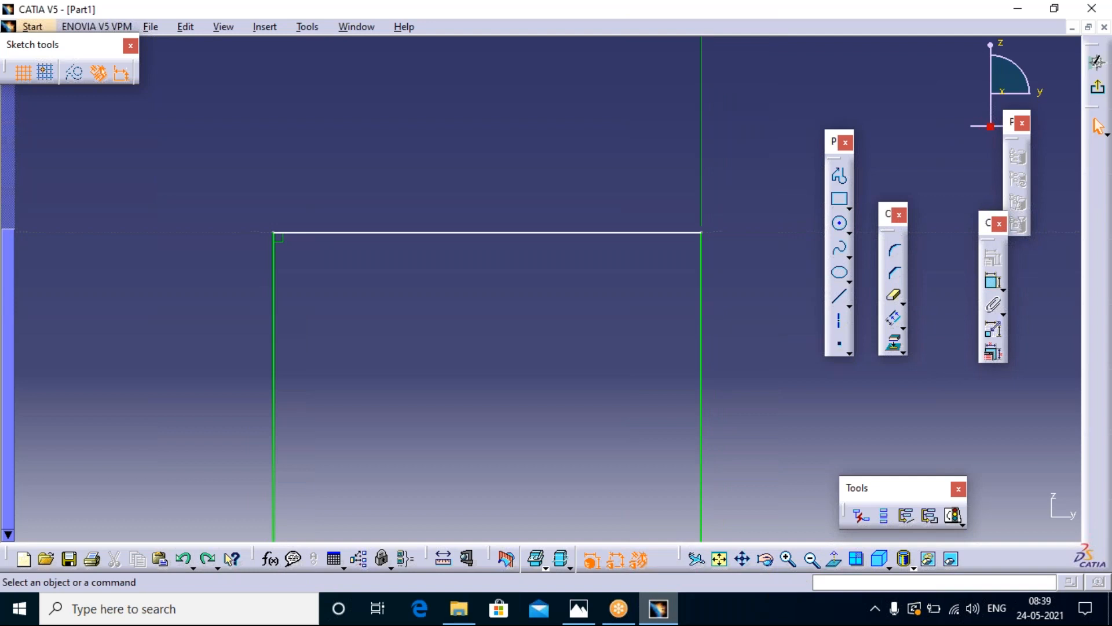
pyautogui.click(811, 560)
pyautogui.click(811, 560)
pyautogui.click(810, 560)
pyautogui.click(811, 559)
pyautogui.click(810, 559)
pyautogui.click(811, 559)
pyautogui.click(811, 560)
pyautogui.click(811, 560)
pyautogui.moveTo(390, 377); pyautogui.dragTo(543, 292, button='middle')
pyautogui.moveTo(697, 432); pyautogui.dragTo(714, 394, button='middle')
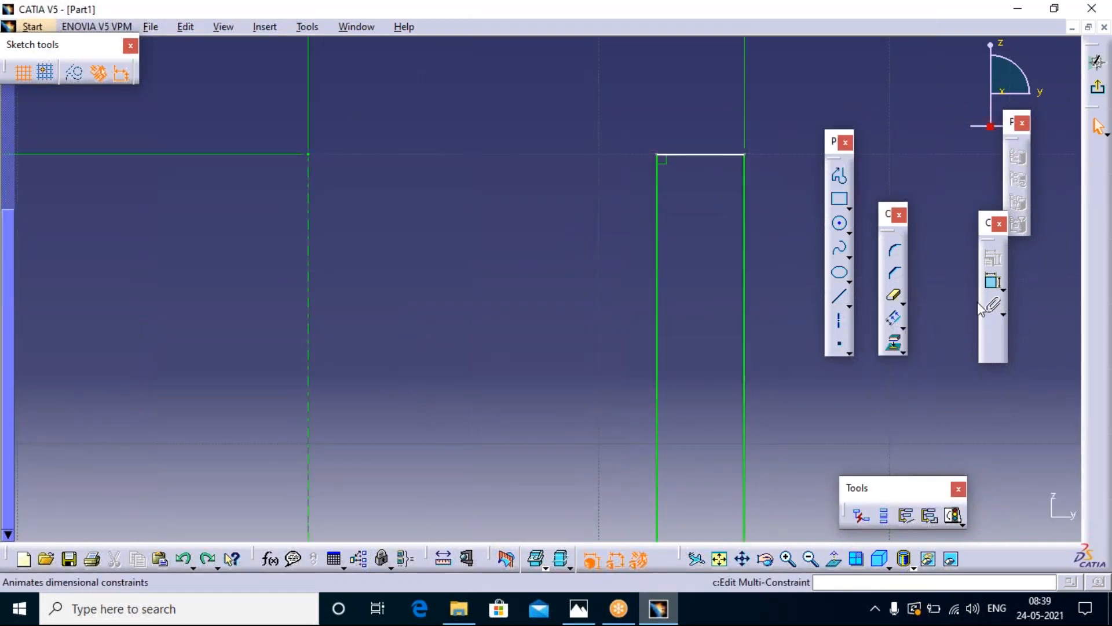
pyautogui.click(719, 558)
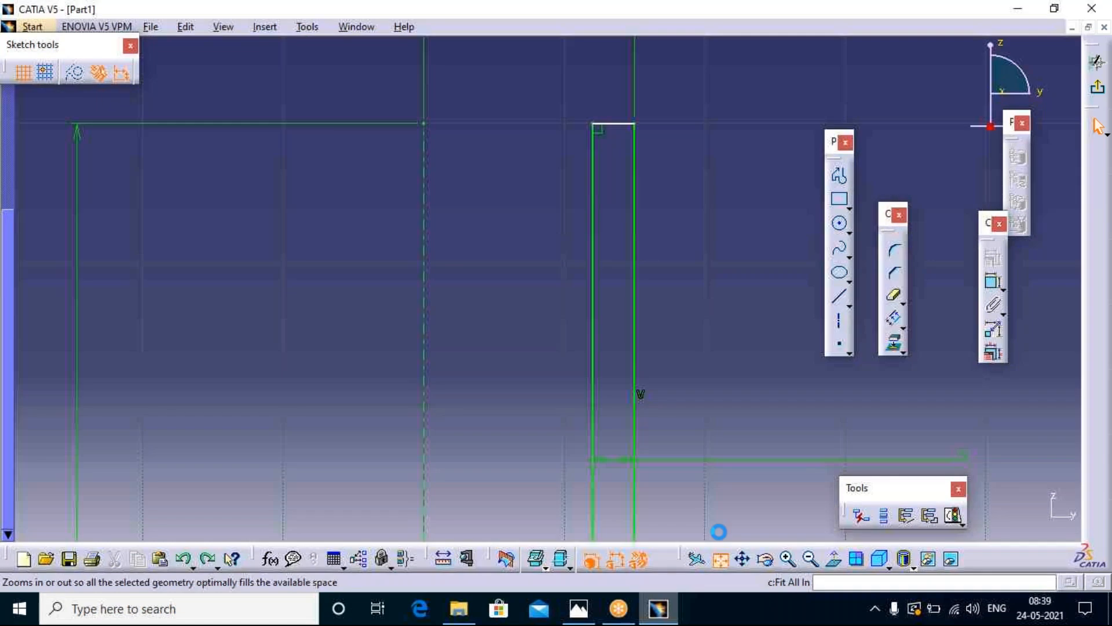
pyautogui.click(992, 282)
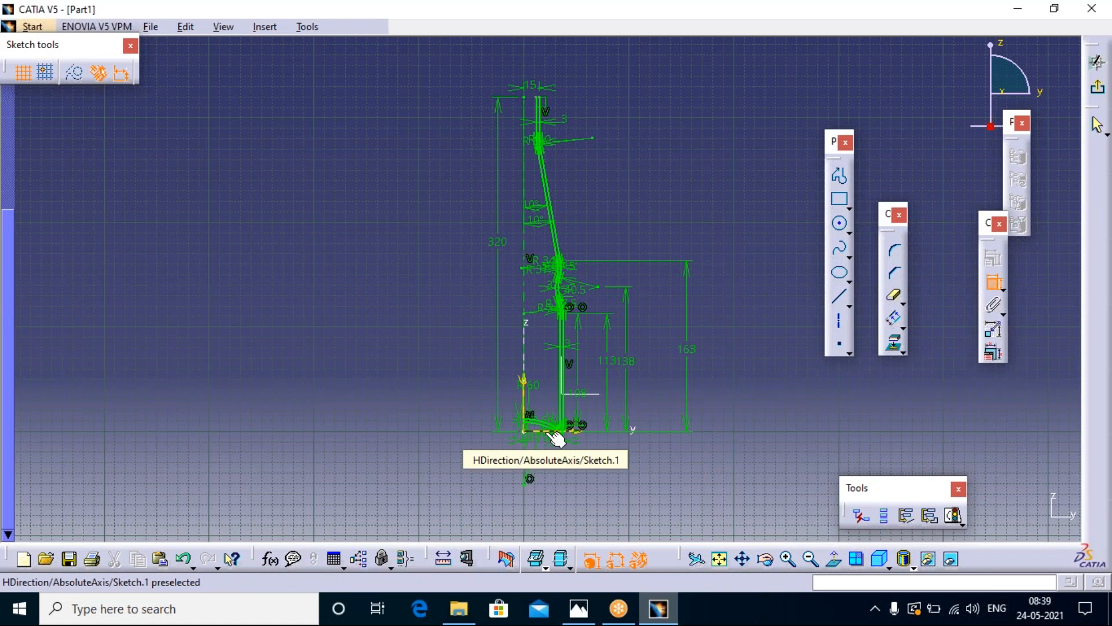
pyautogui.click(556, 434)
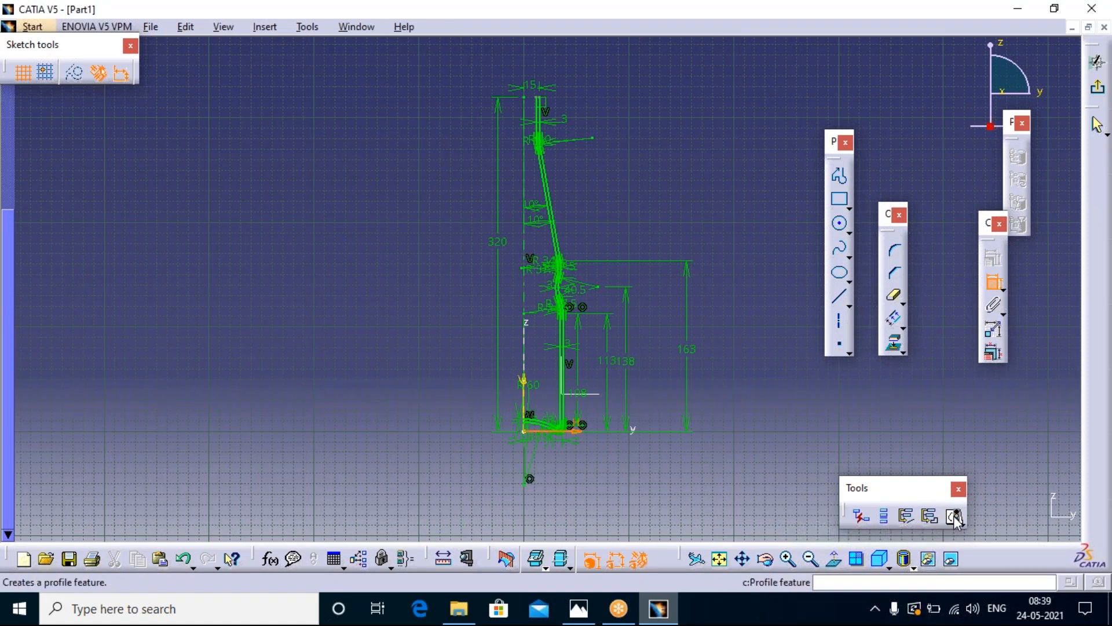
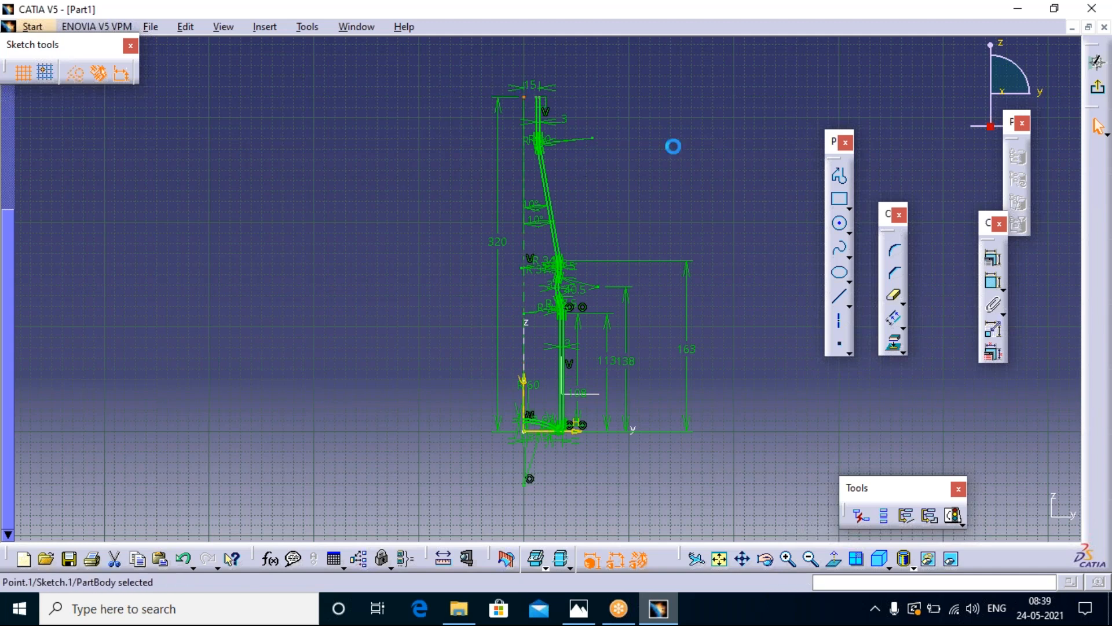
# - Try a coincidence constraint between the axis's top point and the rim's top element, and discard it
pyautogui.click(544, 103)
pyautogui.click(993, 281)
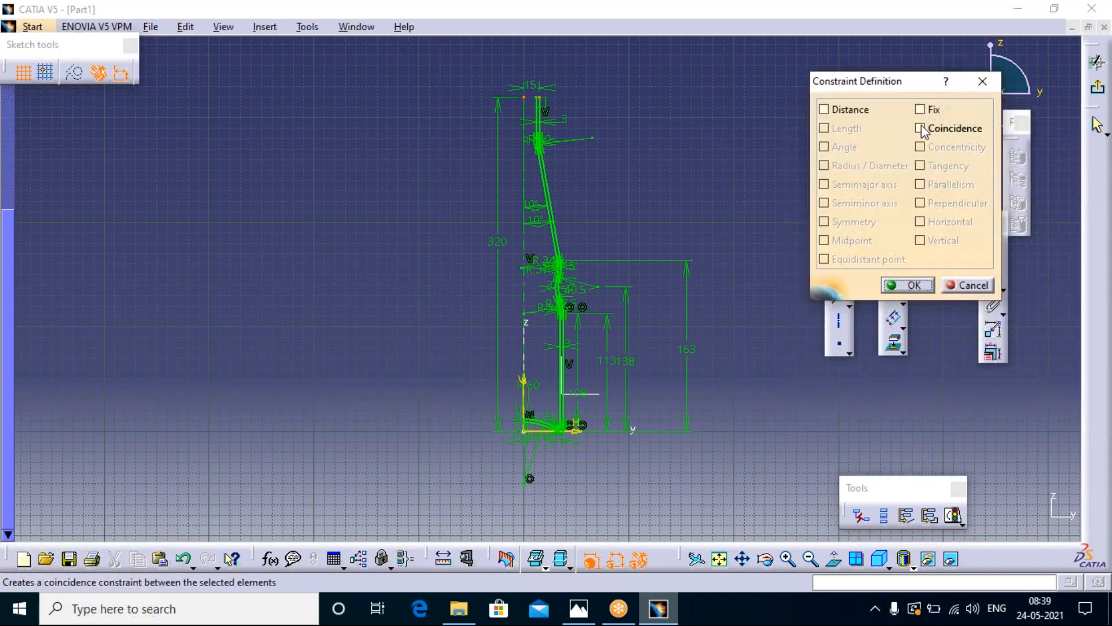
pyautogui.click(921, 128)
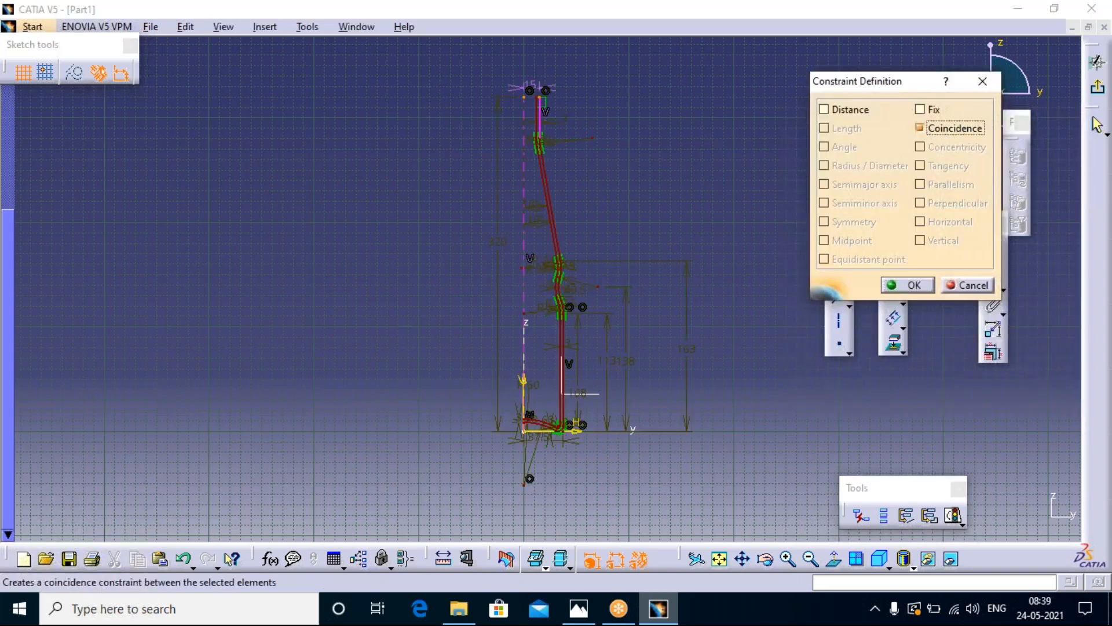
pyautogui.click(920, 127)
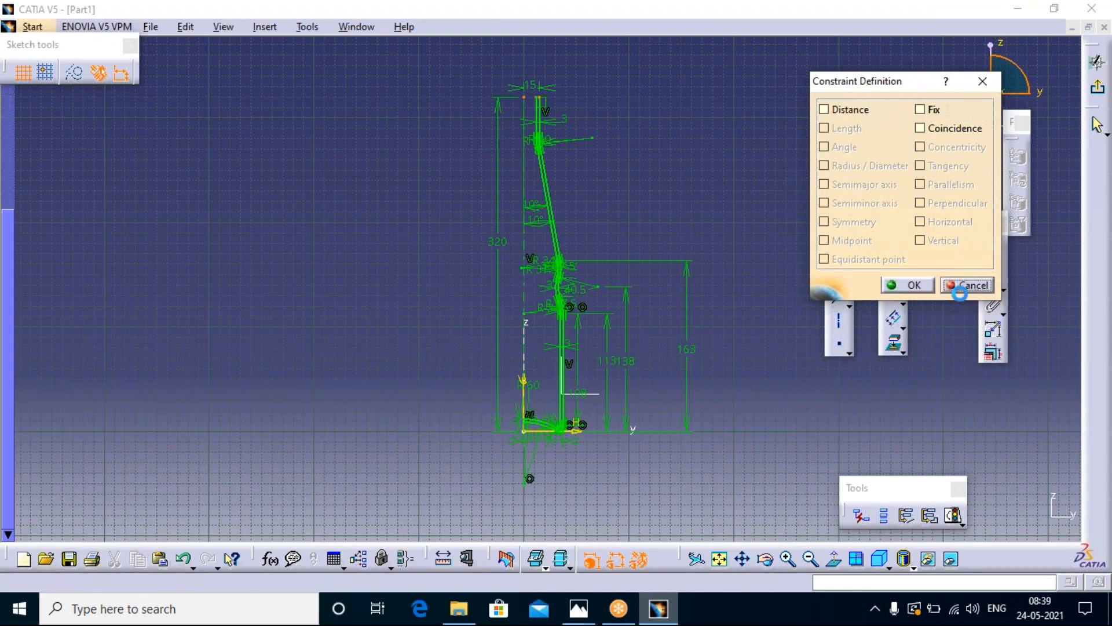
pyautogui.click(961, 285)
# - Dimension the height of the top rim line above the horizontal axis
pyautogui.click(994, 290)
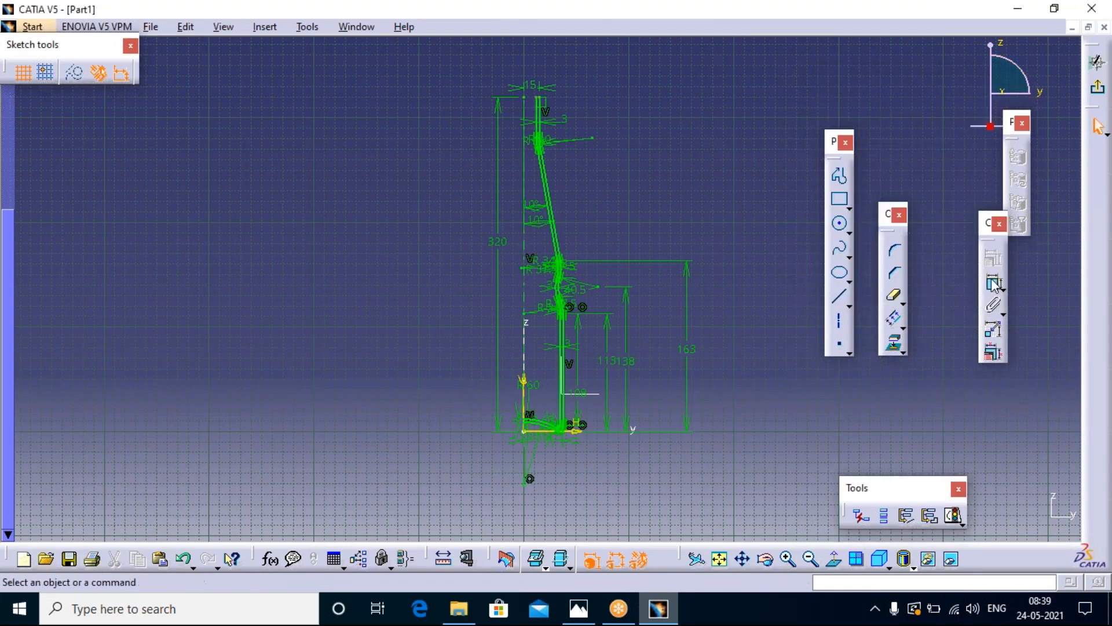
pyautogui.click(581, 433)
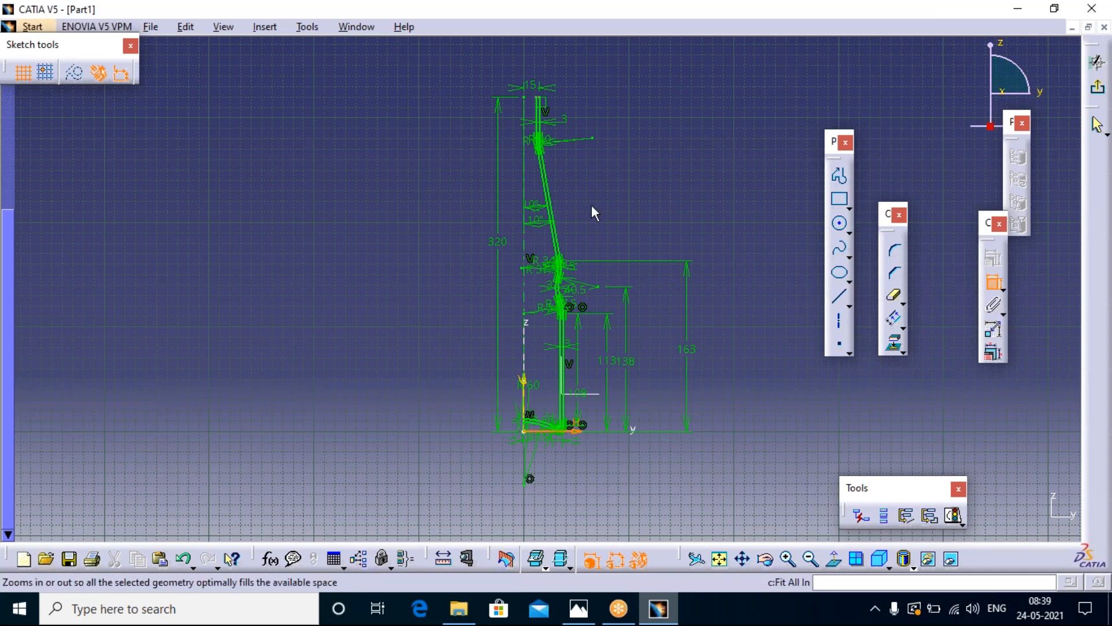
pyautogui.middleClick(609, 202)
pyautogui.moveTo(606, 203); pyautogui.dragTo(601, 325, button='middle')
pyautogui.middleClick(606, 288)
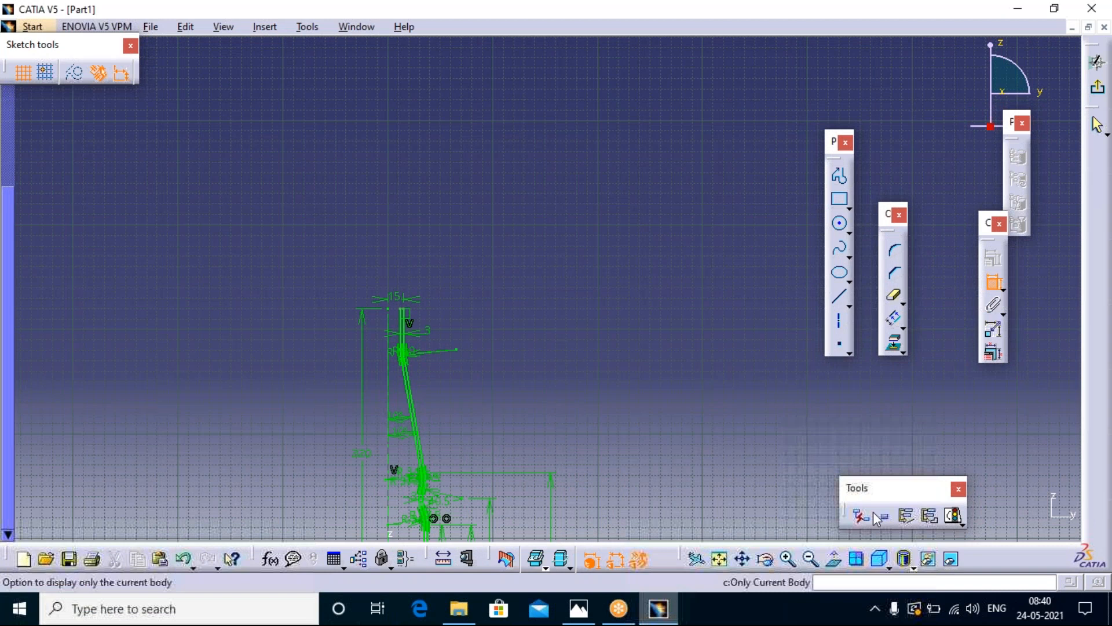
pyautogui.click(788, 558)
pyautogui.click(788, 559)
pyautogui.click(789, 559)
pyautogui.click(789, 559)
pyautogui.click(788, 559)
pyautogui.click(789, 559)
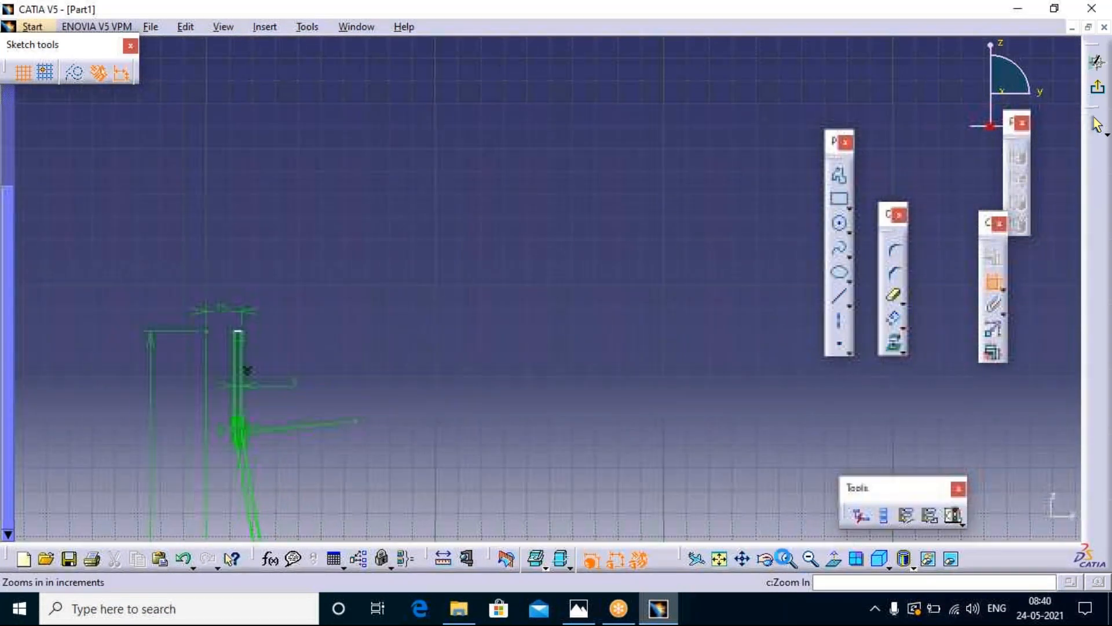
pyautogui.moveTo(108, 336); pyautogui.dragTo(107, 325, button='middle')
pyautogui.click(48, 357)
pyautogui.click(355, 415)
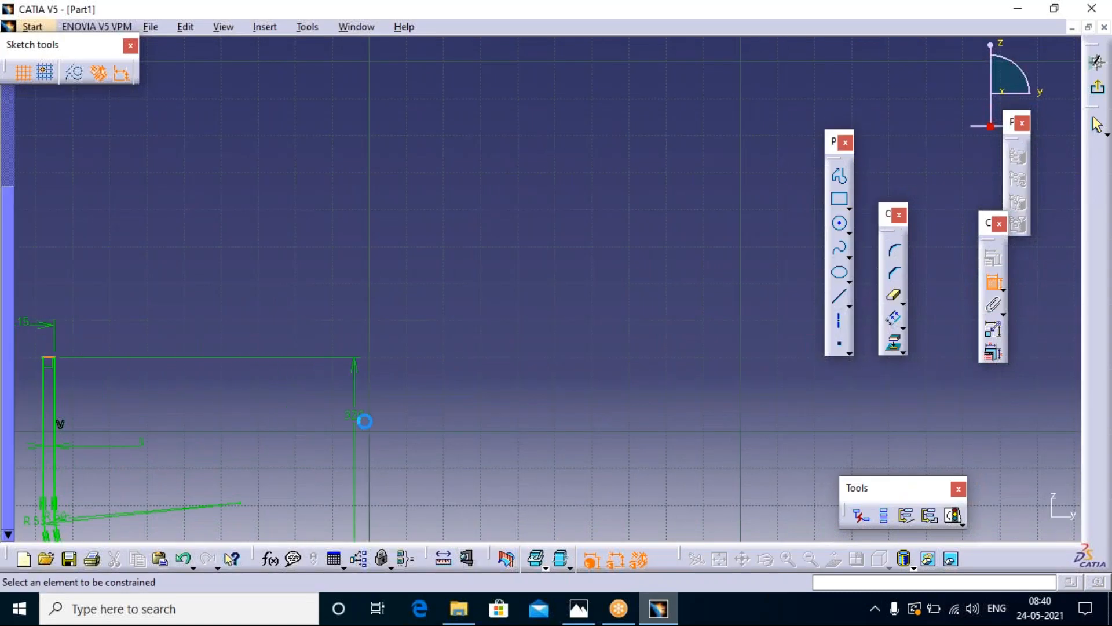
# - Check the sketch's solving status, review its diagnostic list, and check whether the profile geometry is closed
pyautogui.click(952, 515)
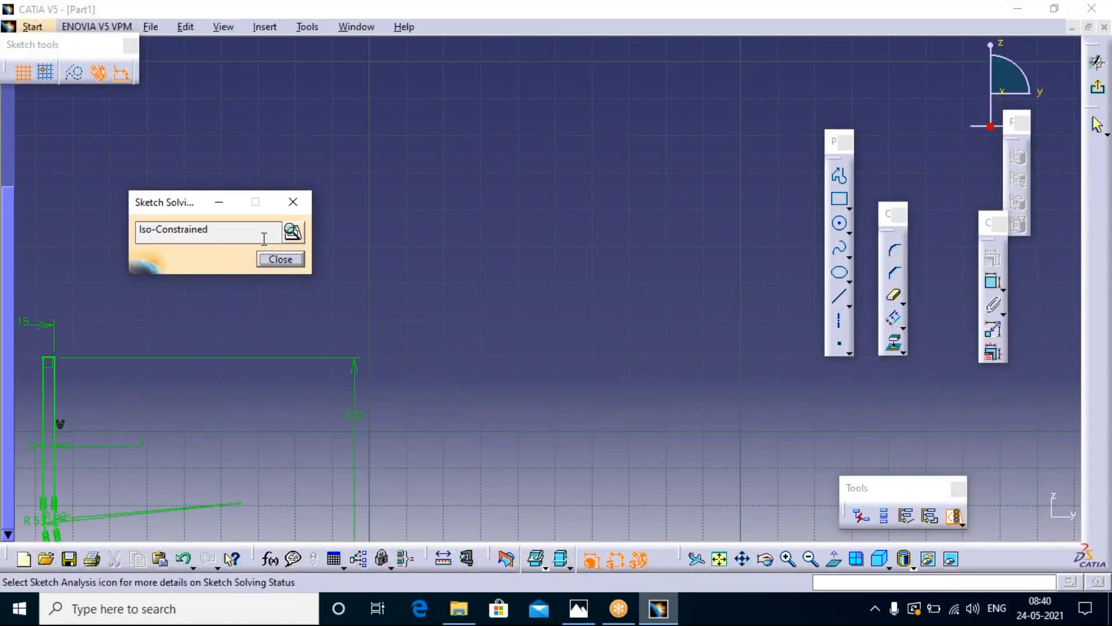
pyautogui.click(293, 232)
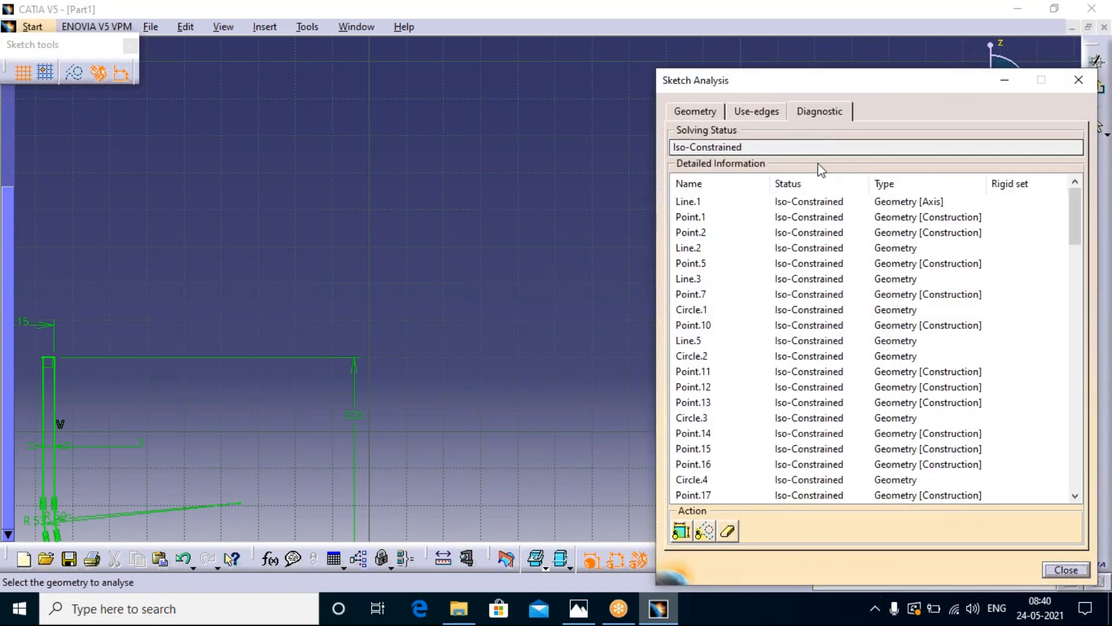
pyautogui.scroll(-12, 843, 318)
pyautogui.scroll(-10, 845, 316)
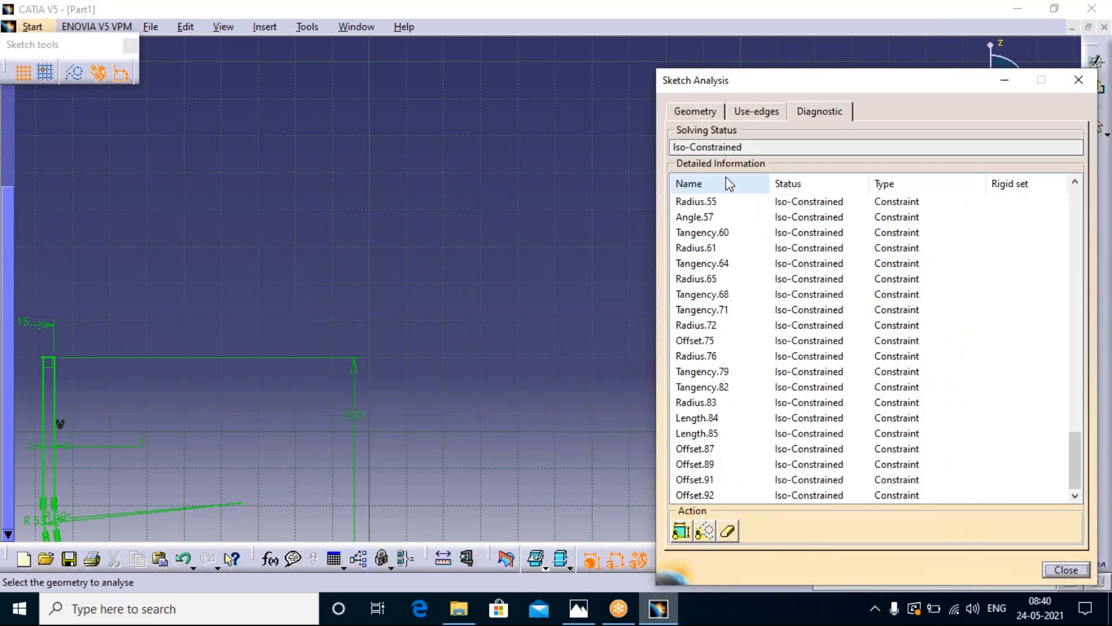
pyautogui.click(695, 113)
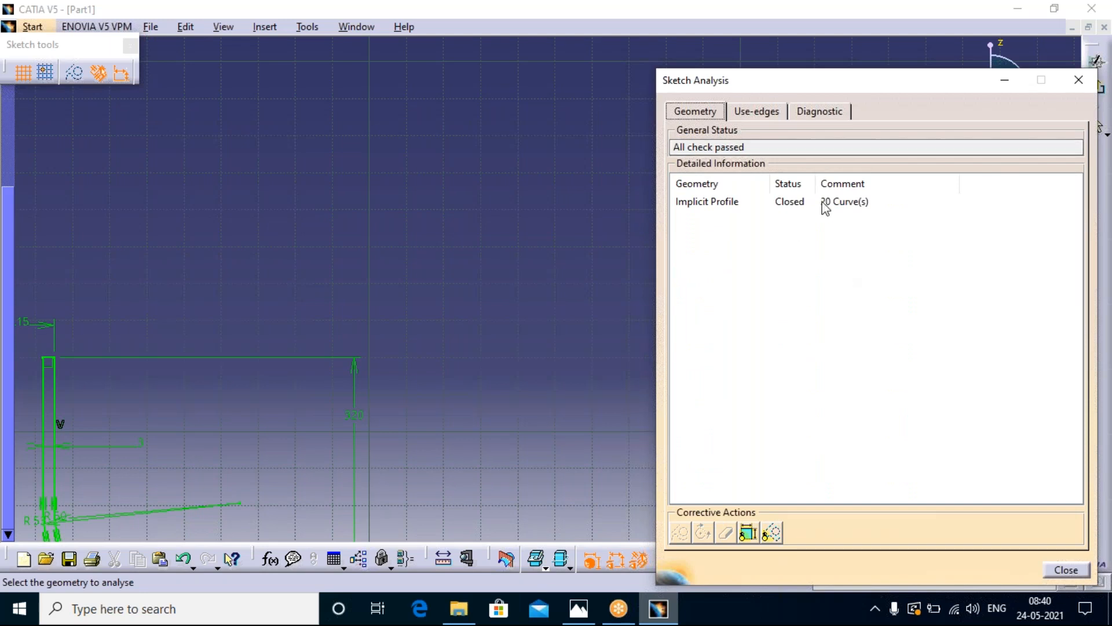
# - Close the sketch analysis, exit the sketch to the part and fit the whole bottle profile in view
pyautogui.click(1079, 80)
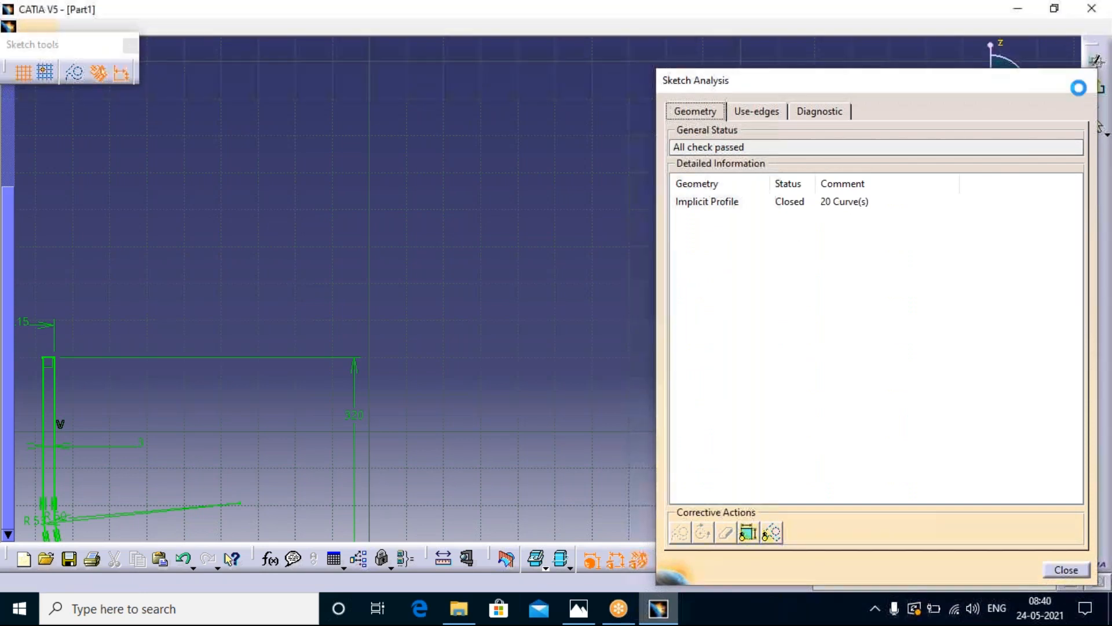
pyautogui.click(1097, 87)
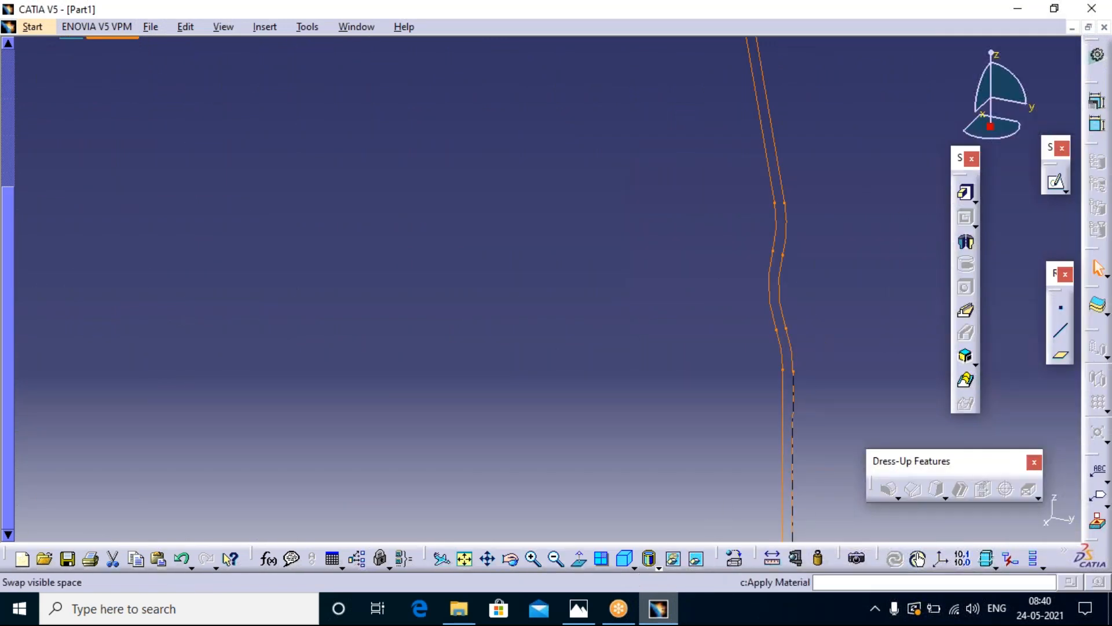
pyautogui.click(465, 559)
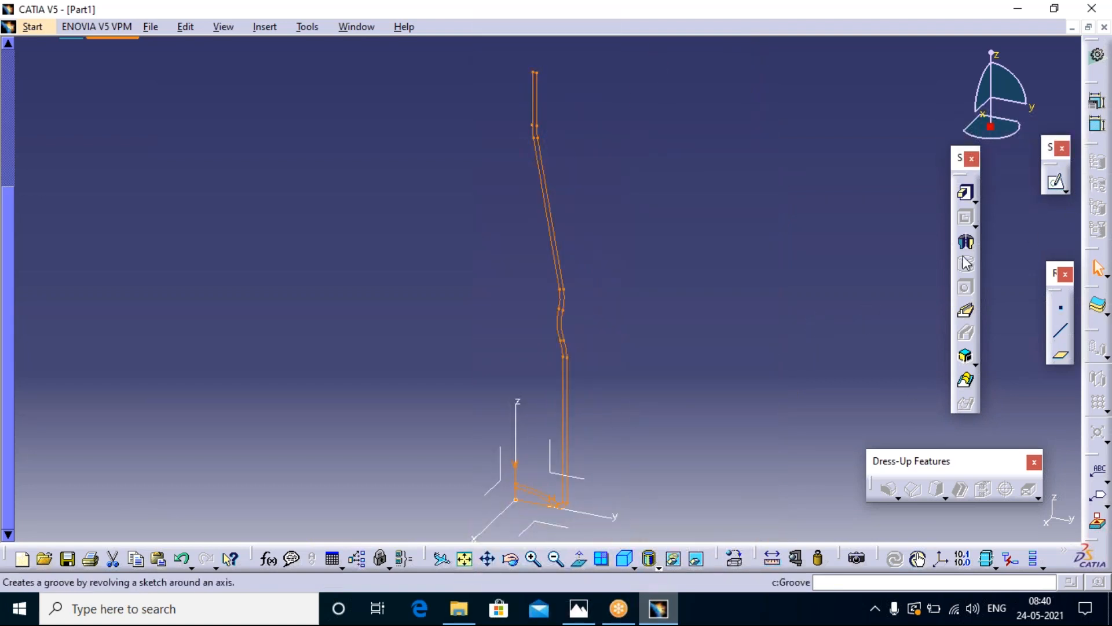
# - Revolve the bottle half-profile Sketch.1 by 360 degrees about the absolute Z axis with Shaft
pyautogui.click(965, 243)
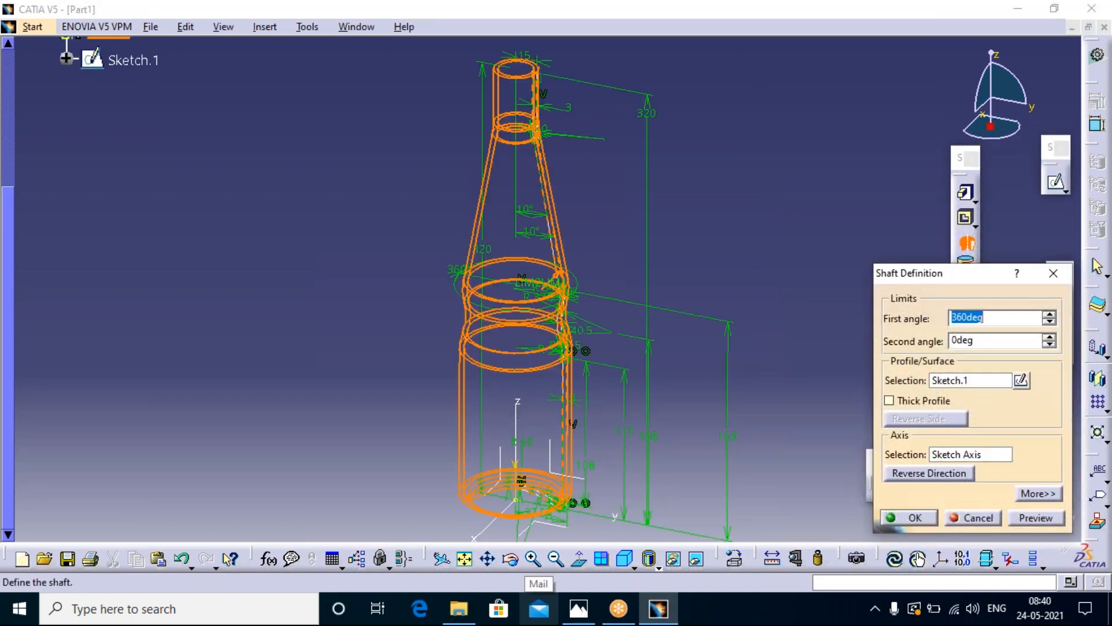
pyautogui.click(988, 457)
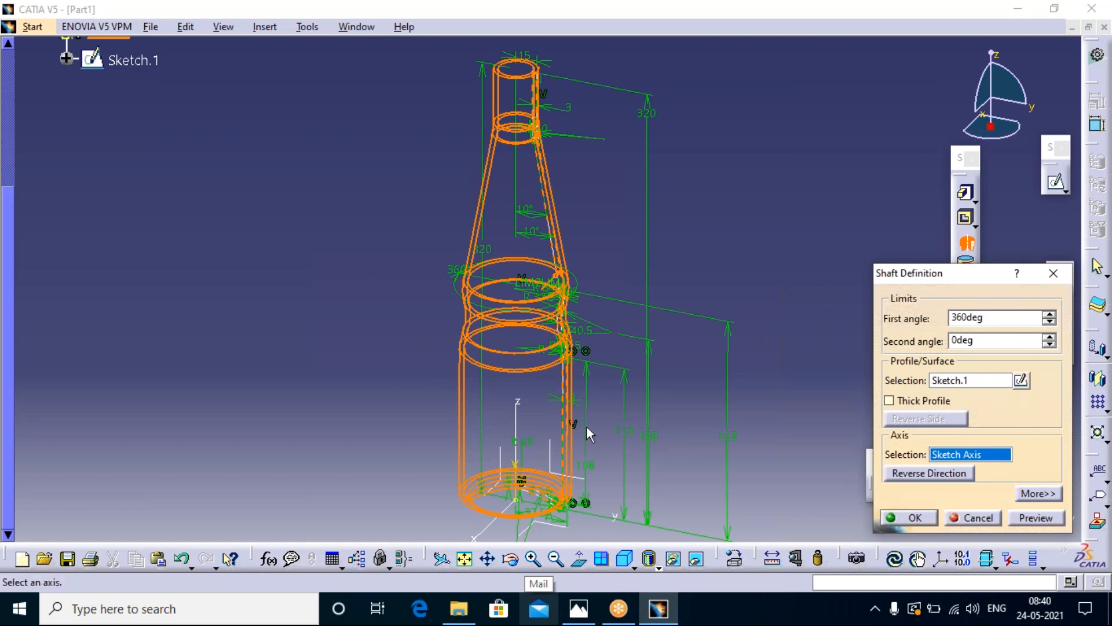
pyautogui.click(520, 408)
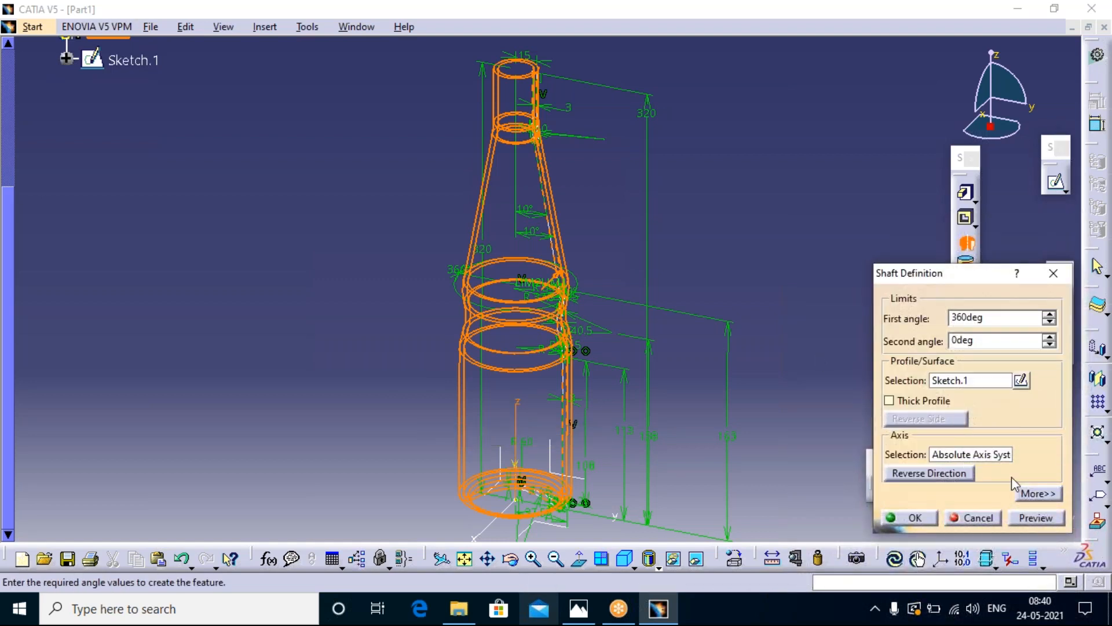
pyautogui.click(1045, 519)
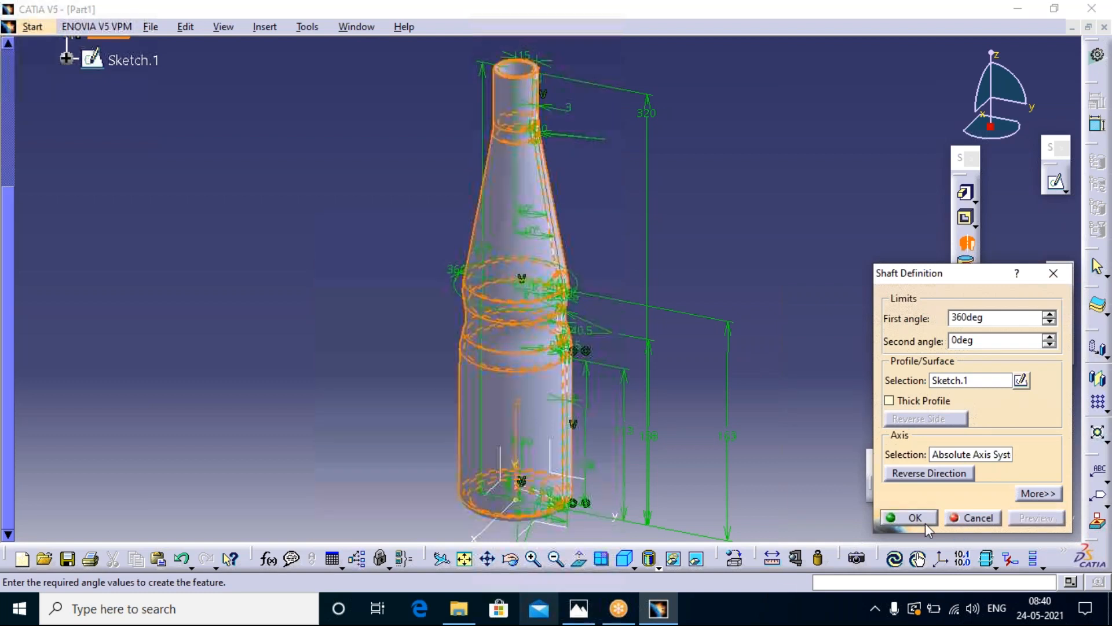
pyautogui.click(912, 517)
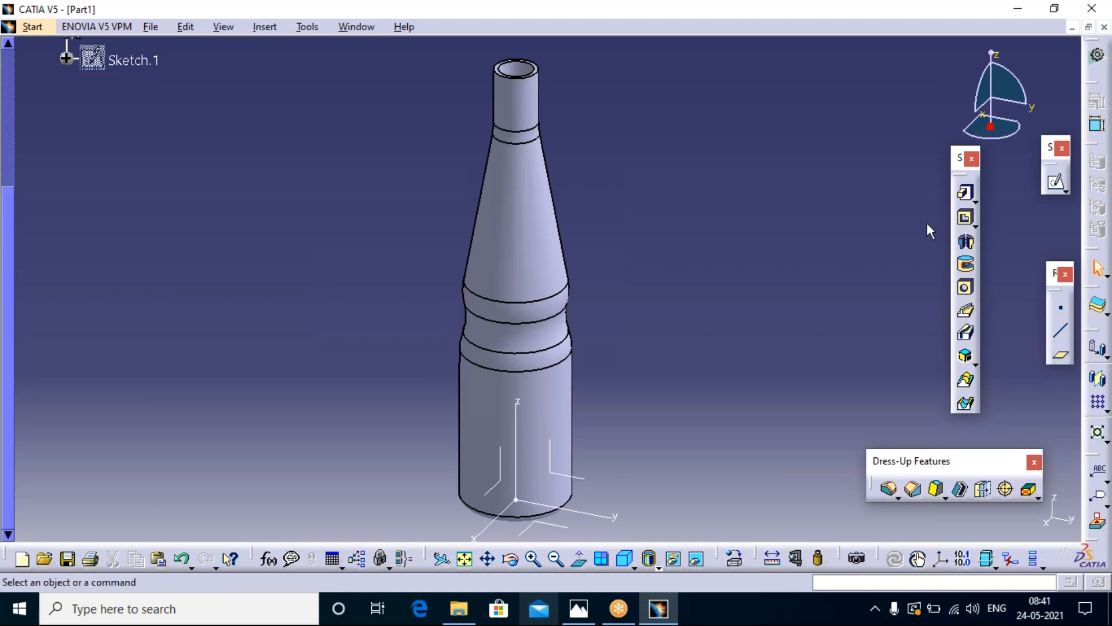
# - Move the Dress-Up Features toolbar up beside the compass, away from the Part Design tools
pyautogui.click(786, 24)
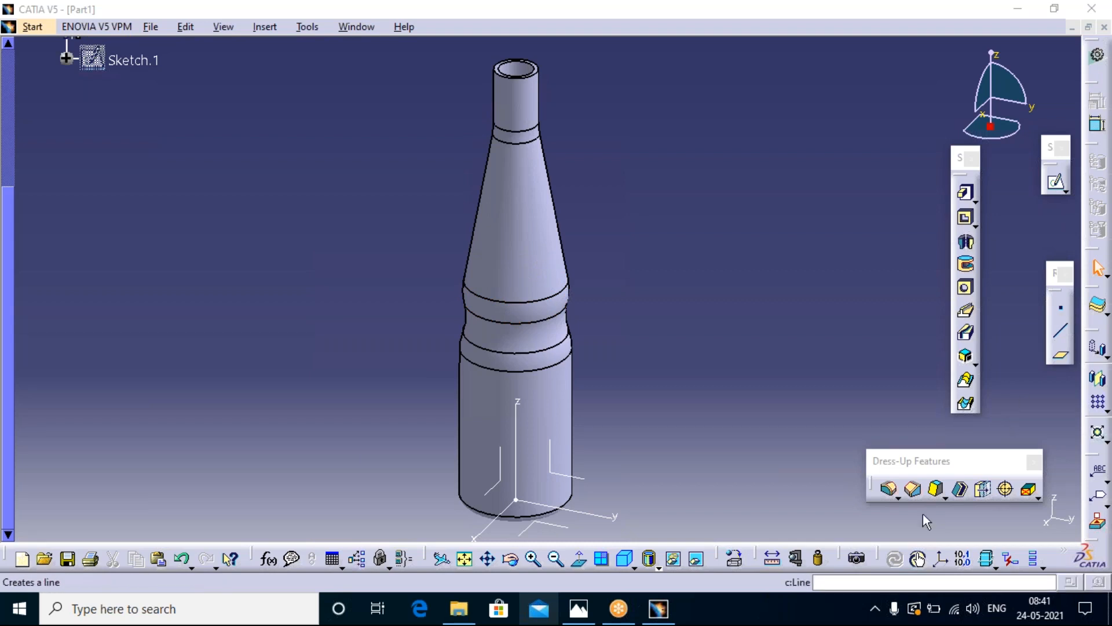
pyautogui.click(931, 461)
pyautogui.moveTo(839, 99); pyautogui.dragTo(844, 109)
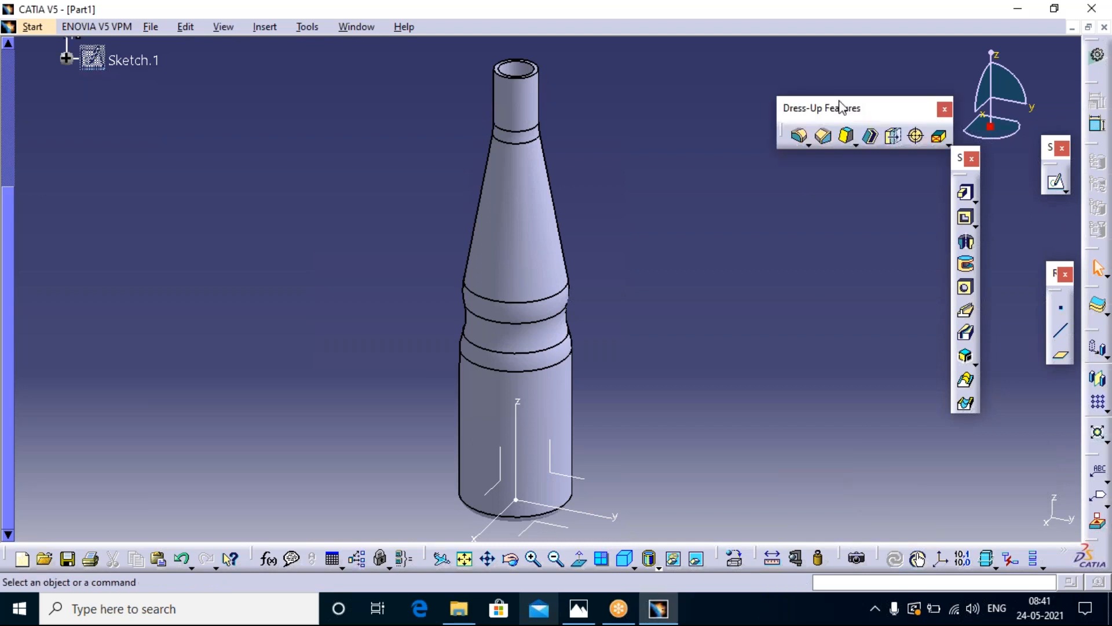
pyautogui.click(793, 25)
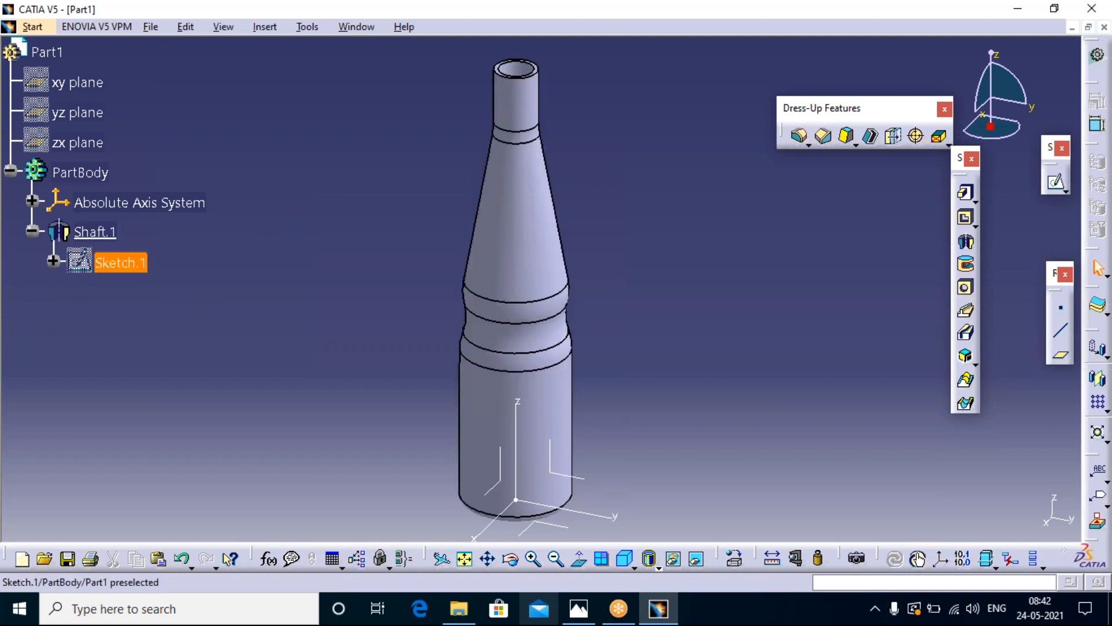
# - Duplicate the bottle profile sketch in the part body, and delete Shaft.1 together with its aggregated sketch
pyautogui.doubleClick(130, 266)
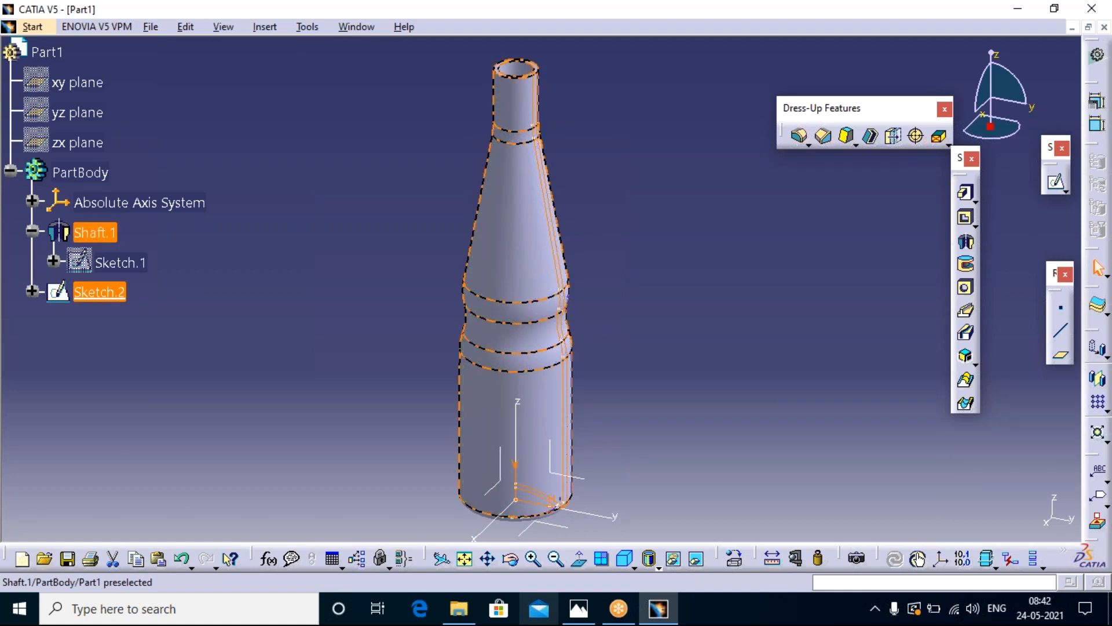
pyautogui.click(95, 232)
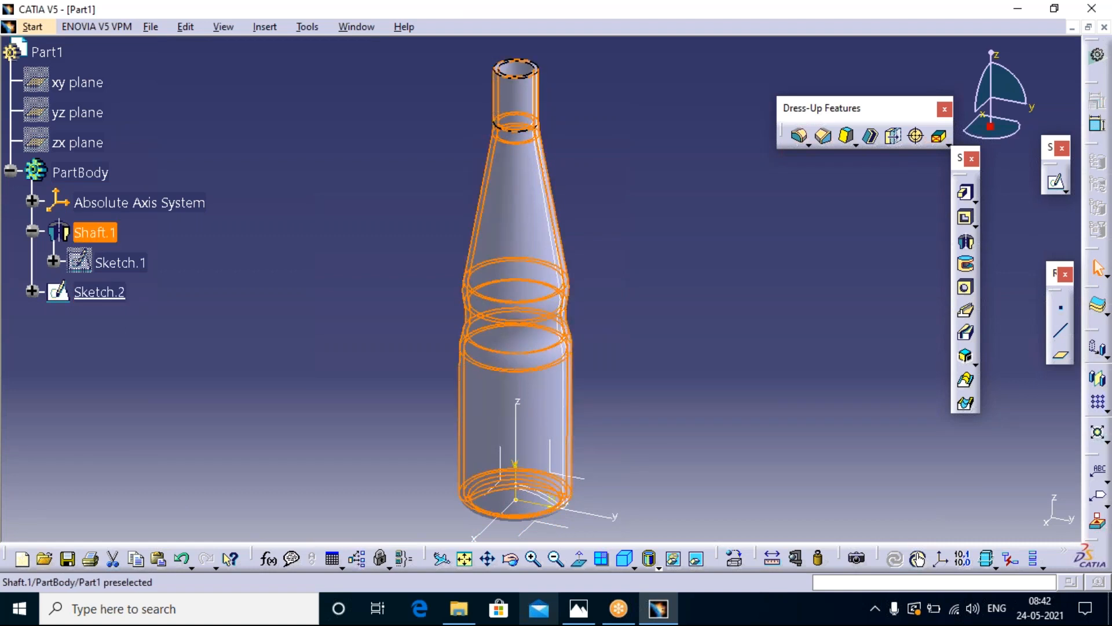
pyautogui.press('Delete')
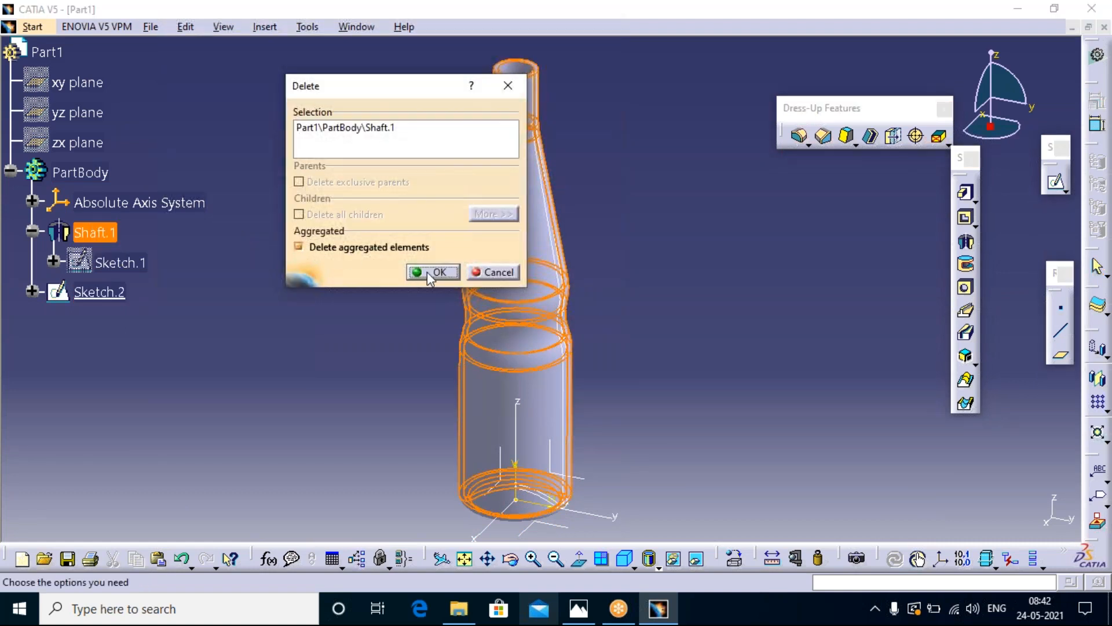
pyautogui.click(433, 271)
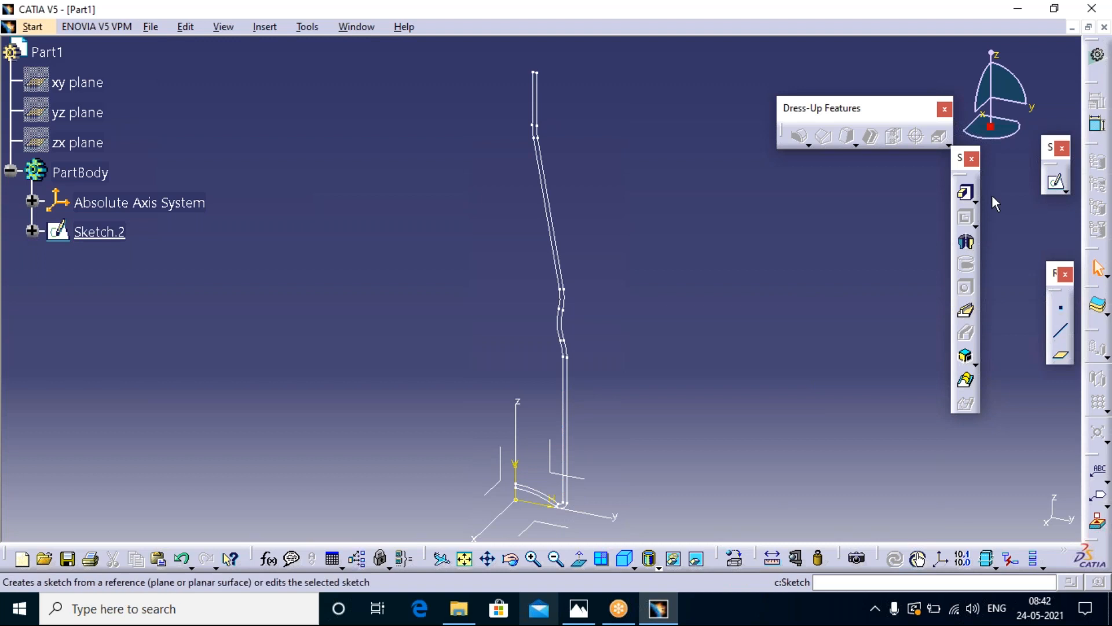
# - Create a 360-degree Shaft from the duplicated profile Sketch.2 about the absolute Z axis, previewing it before accepting
pyautogui.click(966, 243)
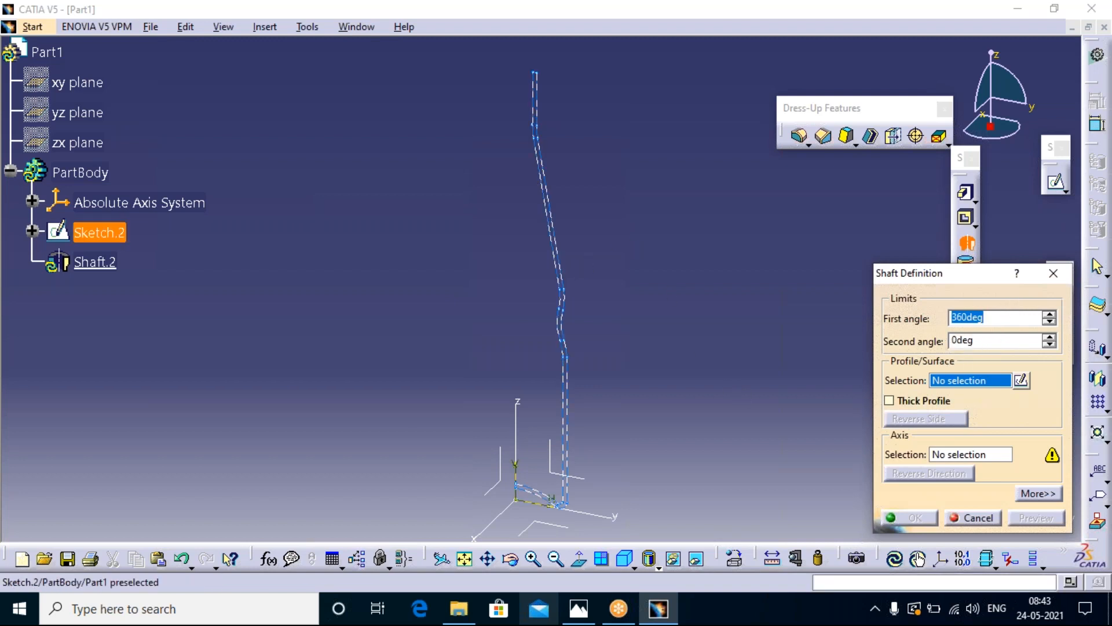
pyautogui.click(562, 275)
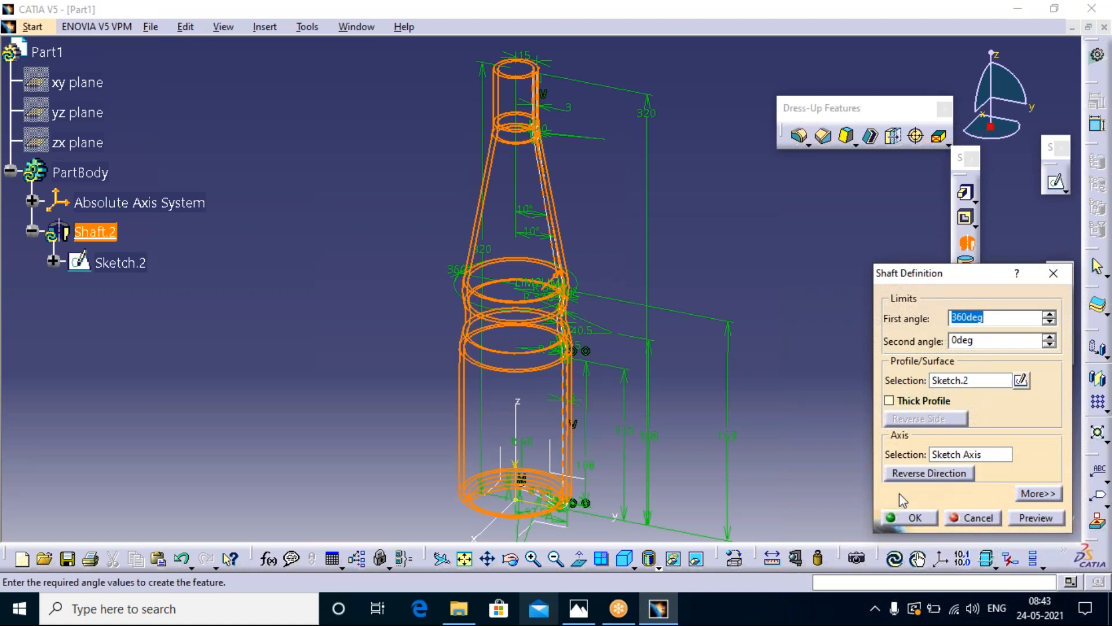
pyautogui.click(989, 454)
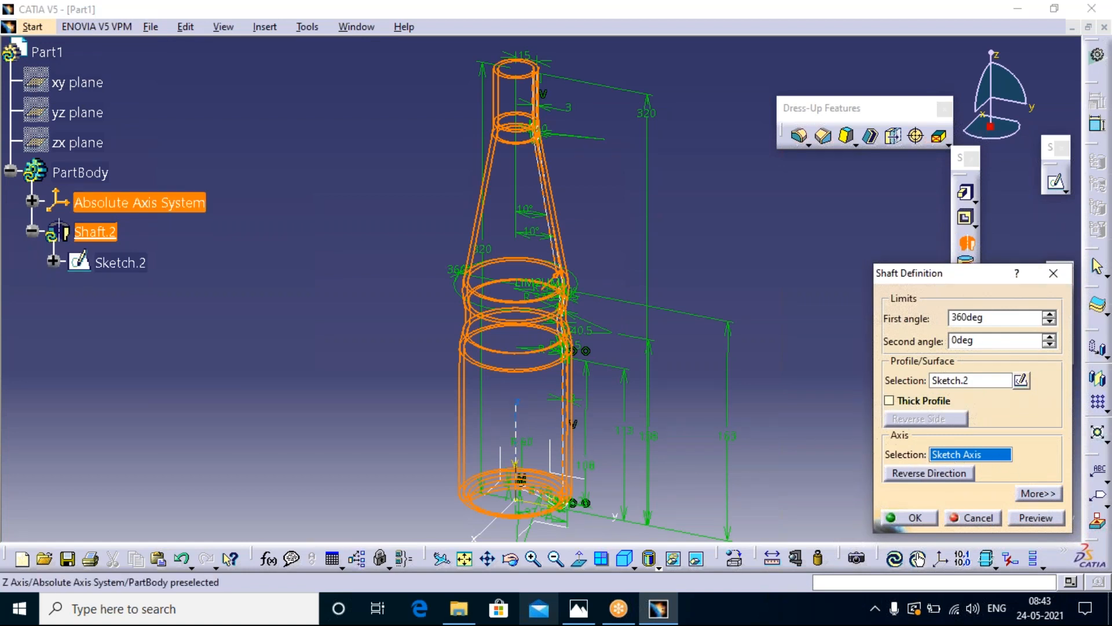
pyautogui.click(516, 434)
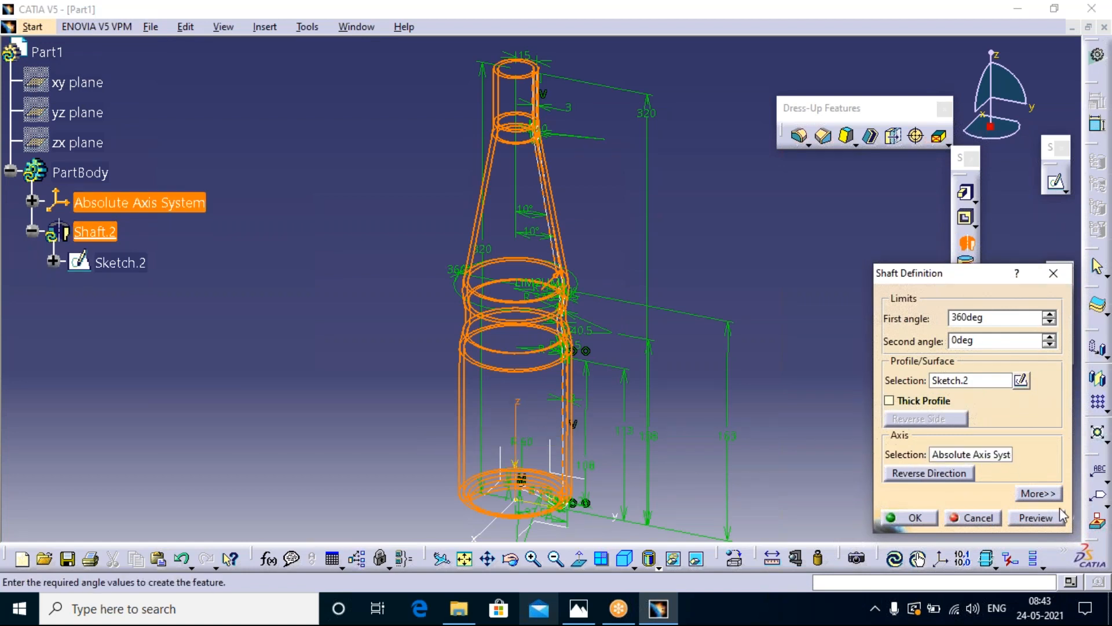
pyautogui.click(1036, 517)
pyautogui.click(915, 517)
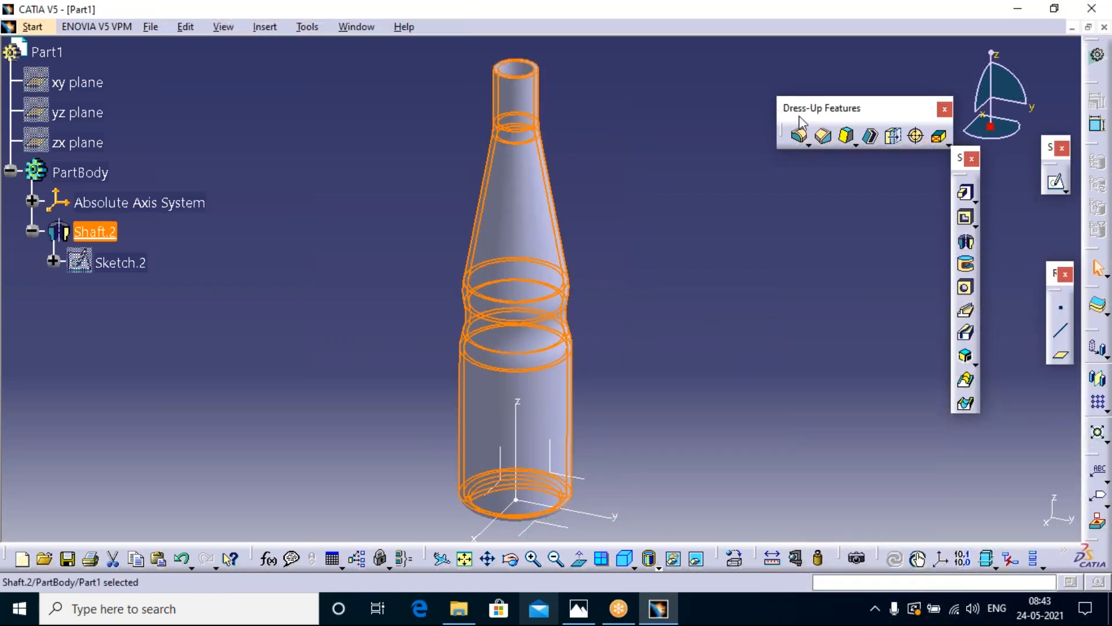
# - Switch to Photos to compare the bottle with the drawing's side and section views, and return to CATIA
pyautogui.click(823, 136)
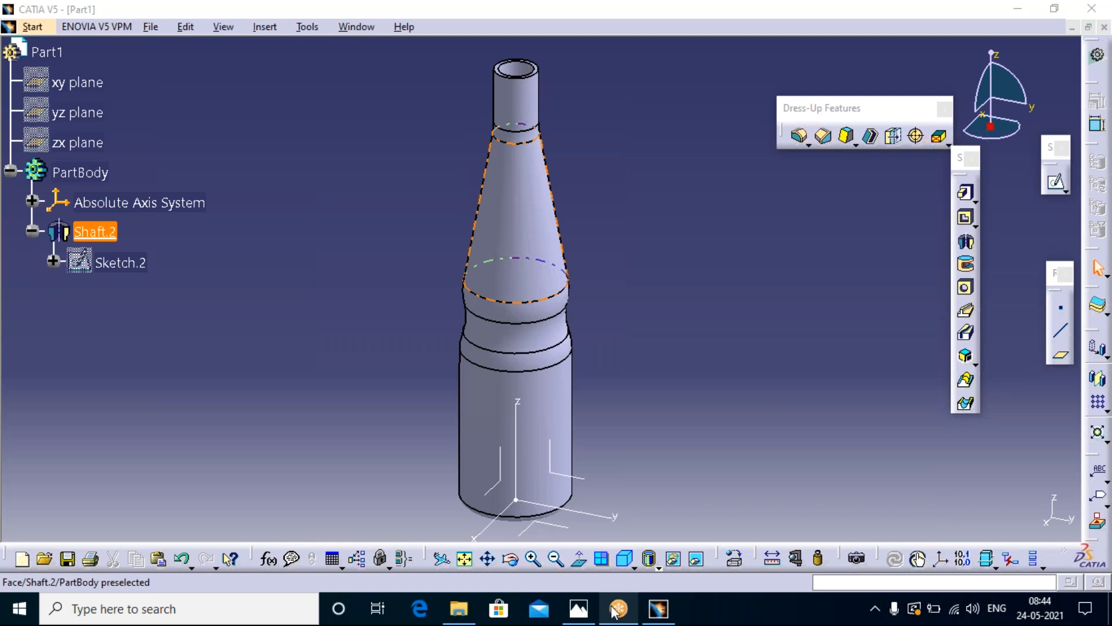
pyautogui.click(587, 613)
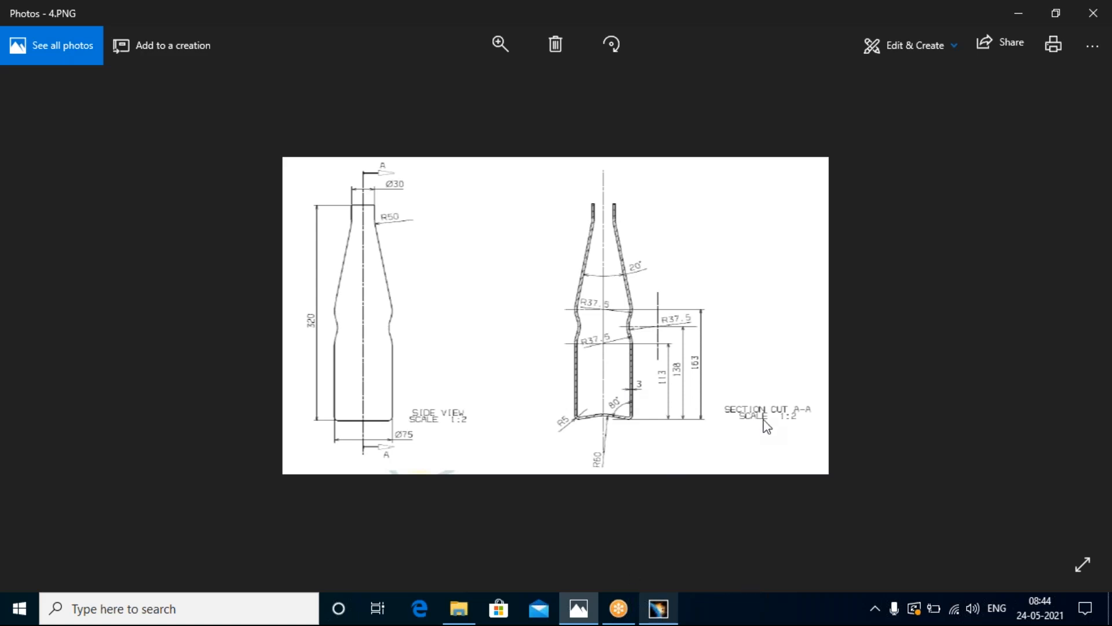
pyautogui.click(658, 613)
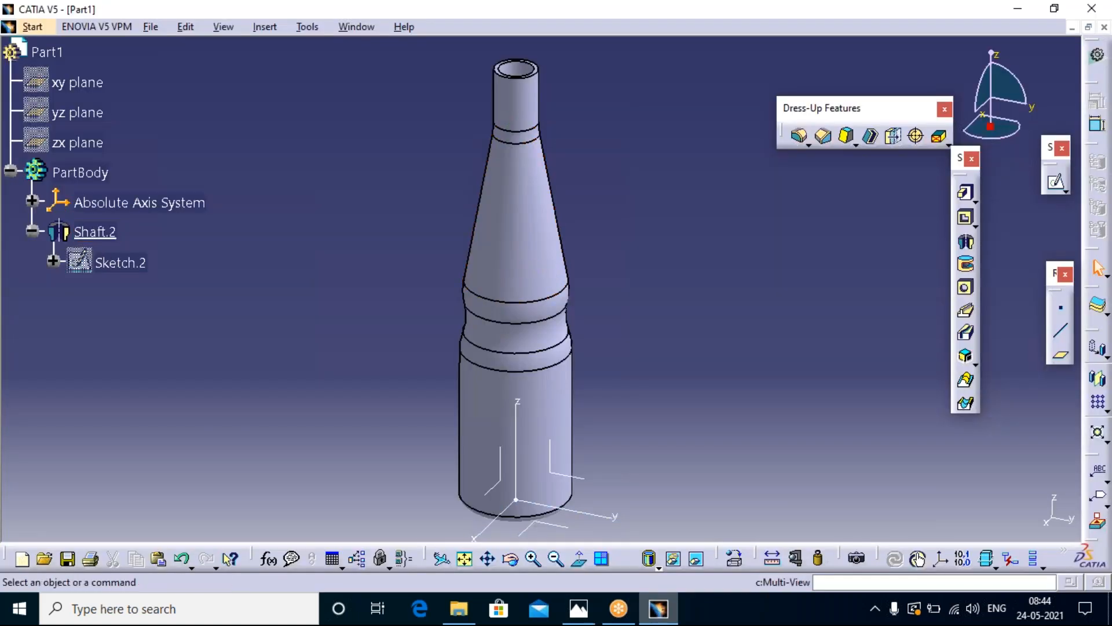
# - Try the Thick Profile option on the bottle shaft with Thickness1 of 3 mm and Neutral Fiber, and discard the changes
pyautogui.click(94, 233)
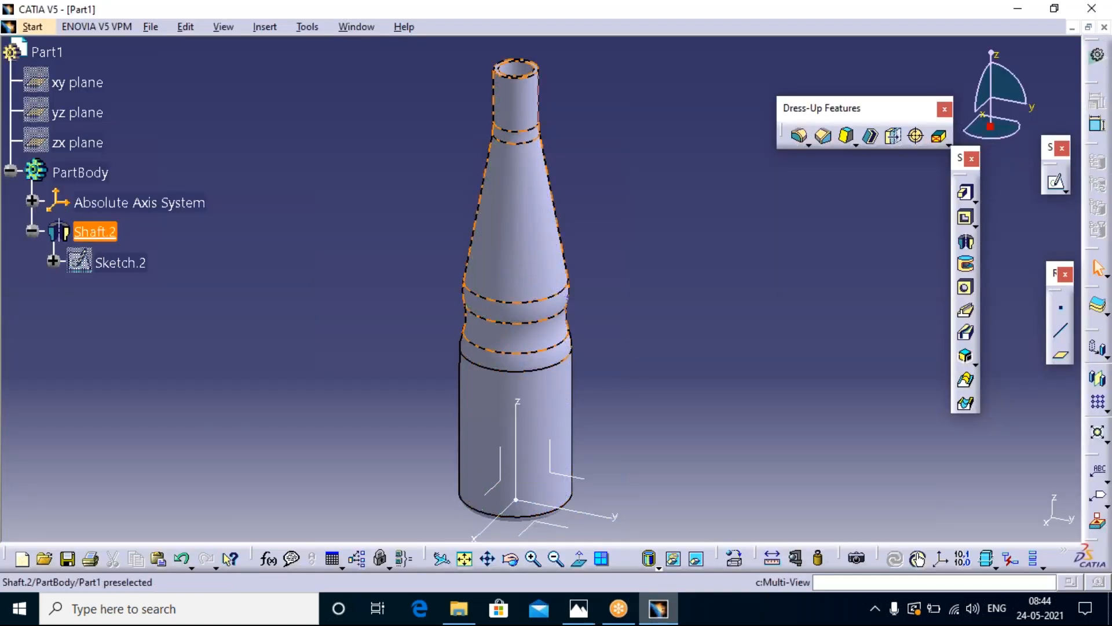
pyautogui.doubleClick(94, 233)
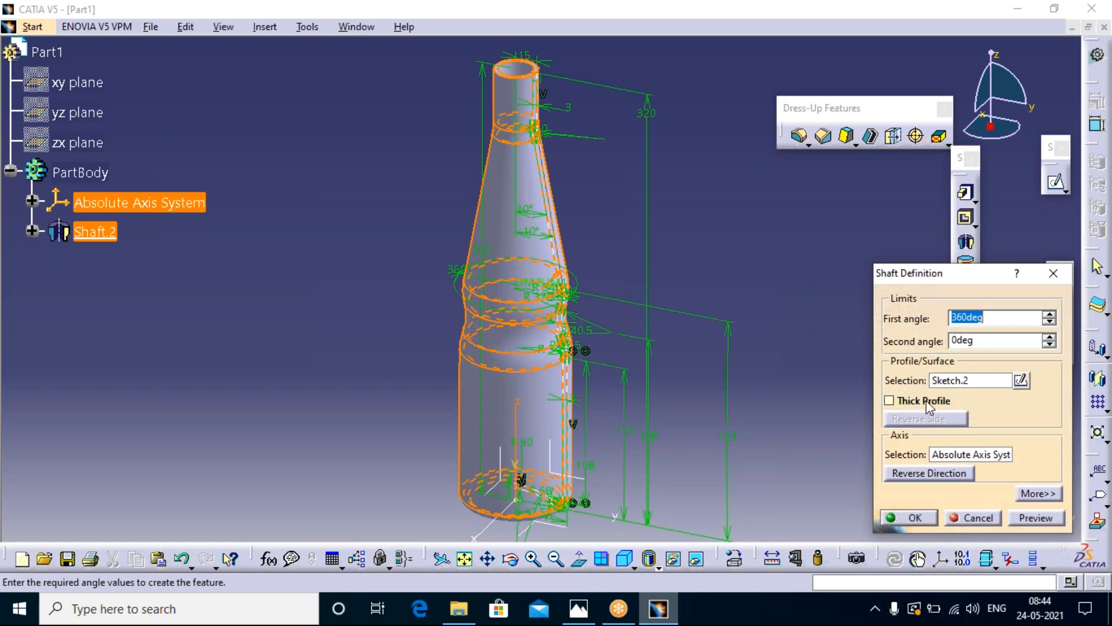
pyautogui.click(888, 401)
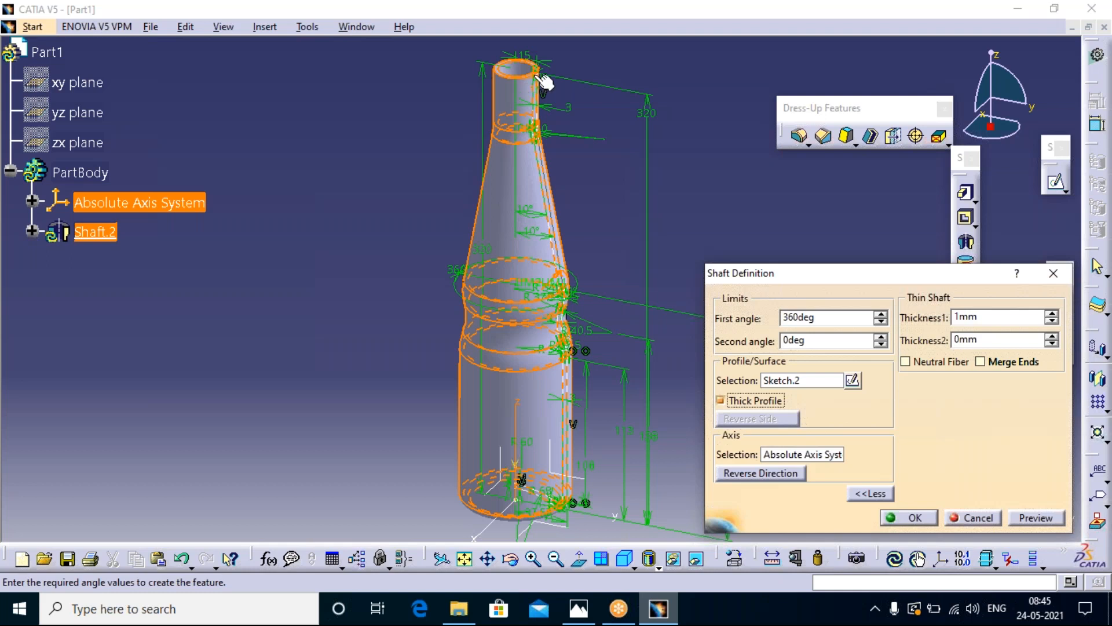
pyautogui.click(1051, 314)
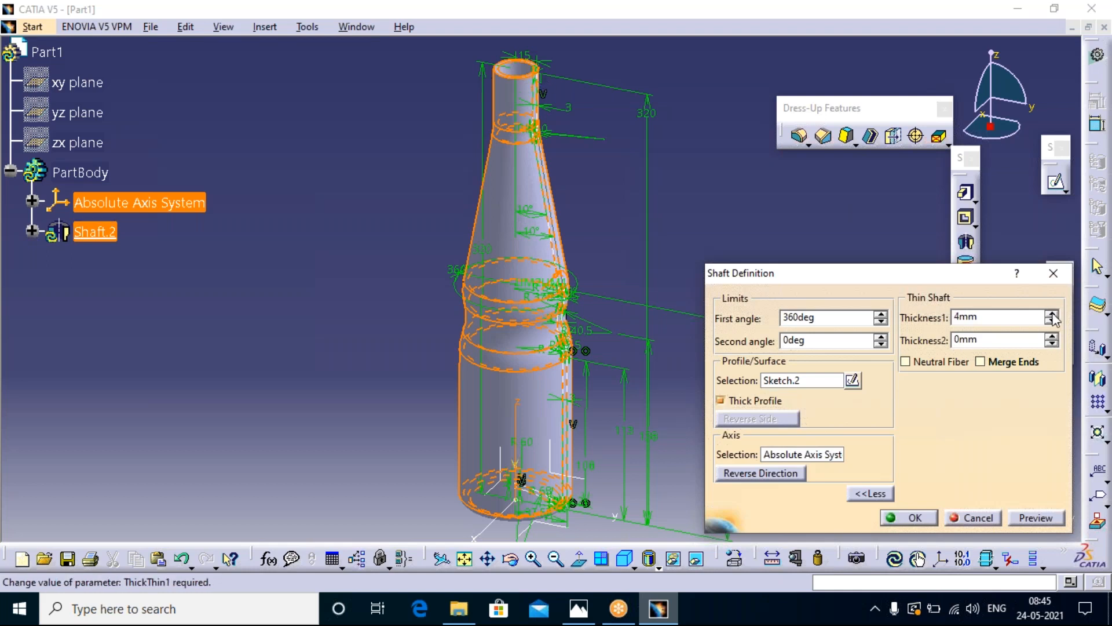
pyautogui.click(1037, 518)
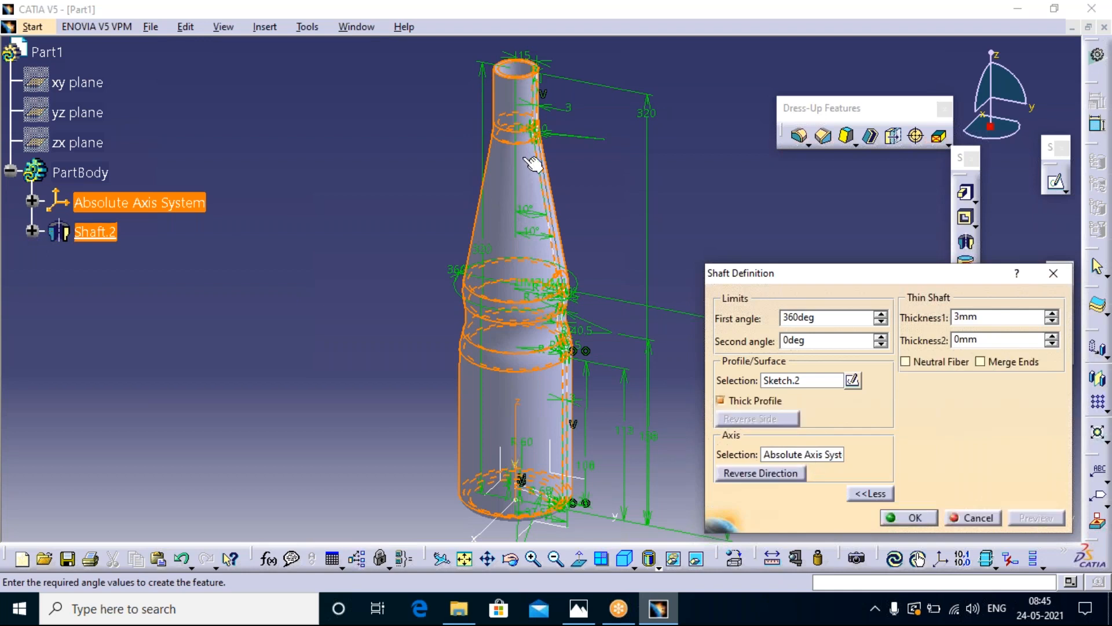
pyautogui.moveTo(533, 213); pyautogui.dragTo(531, 360, button='middle')
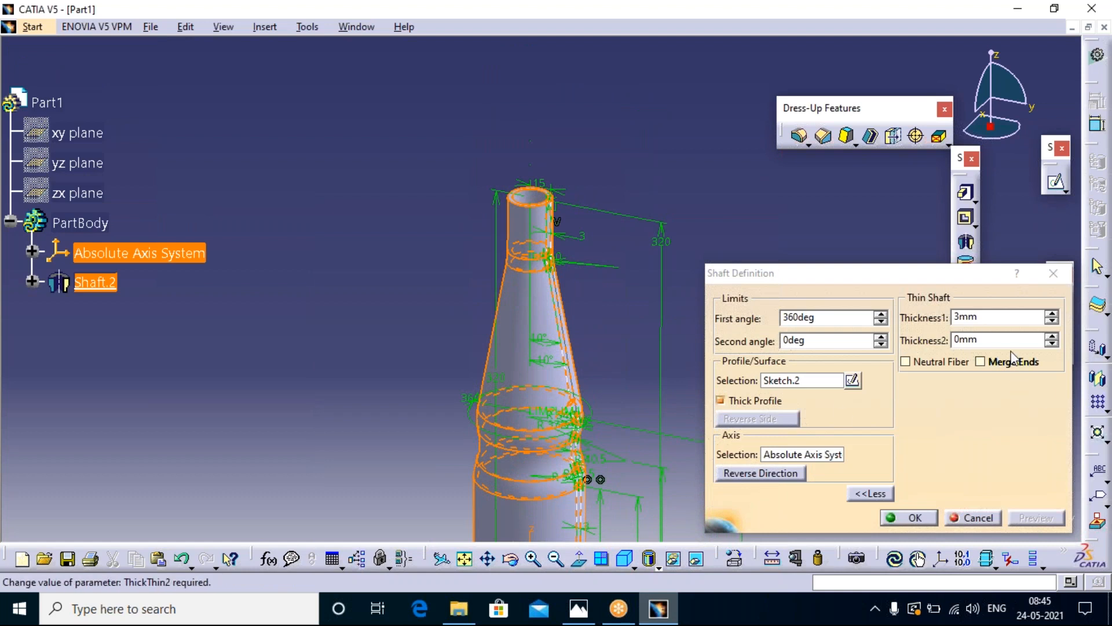
pyautogui.click(906, 361)
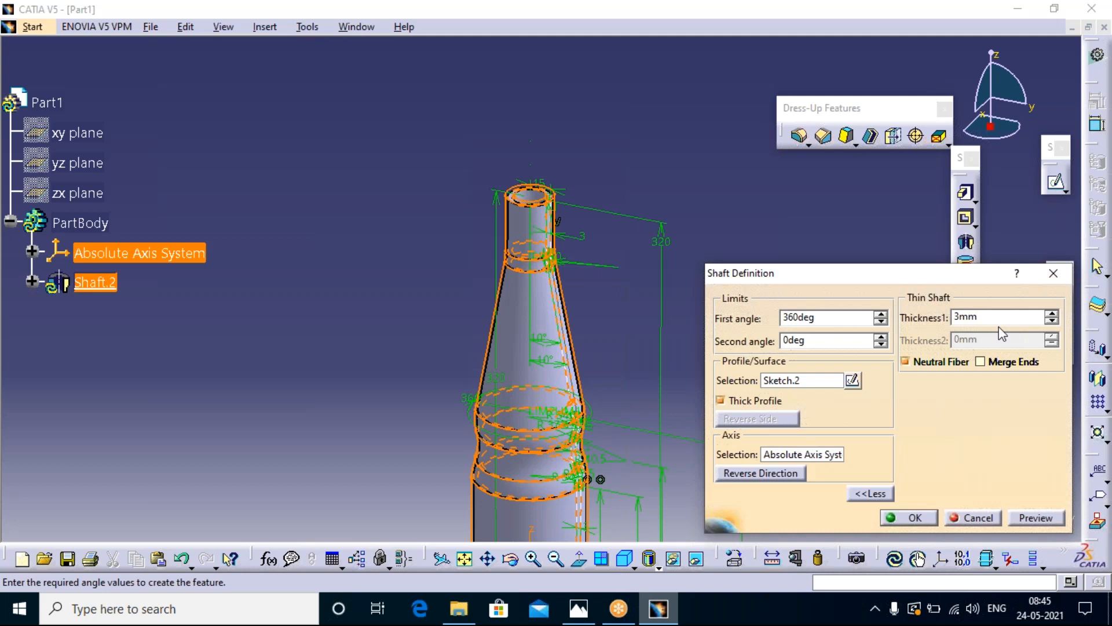
pyautogui.click(1053, 273)
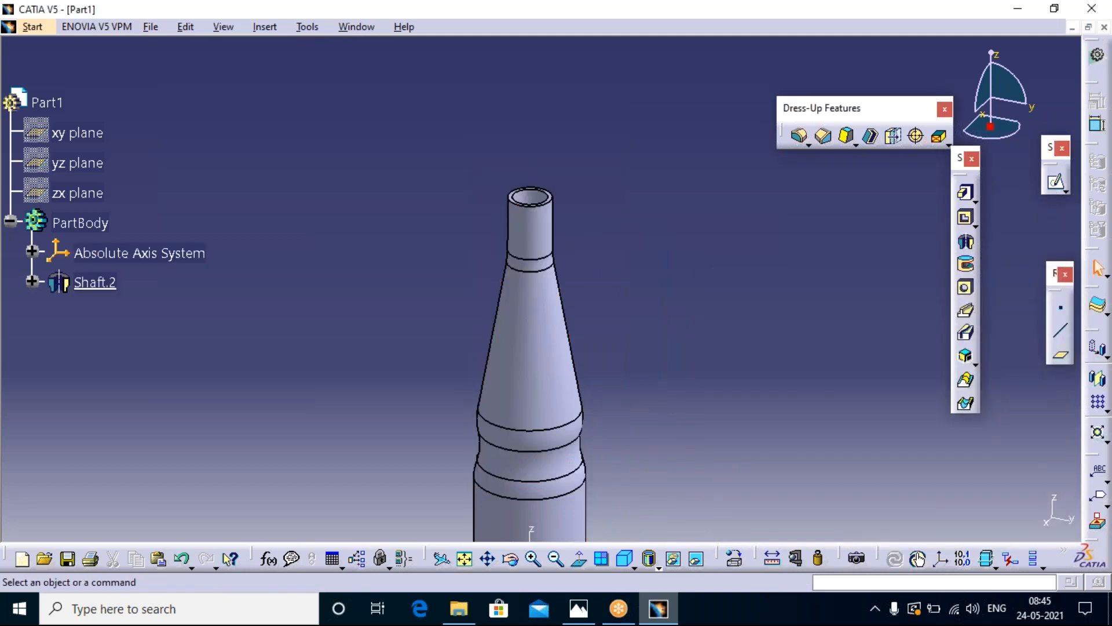
# - Close the part and save its changes to the Desktop as a CATPart named b
pyautogui.click(1105, 28)
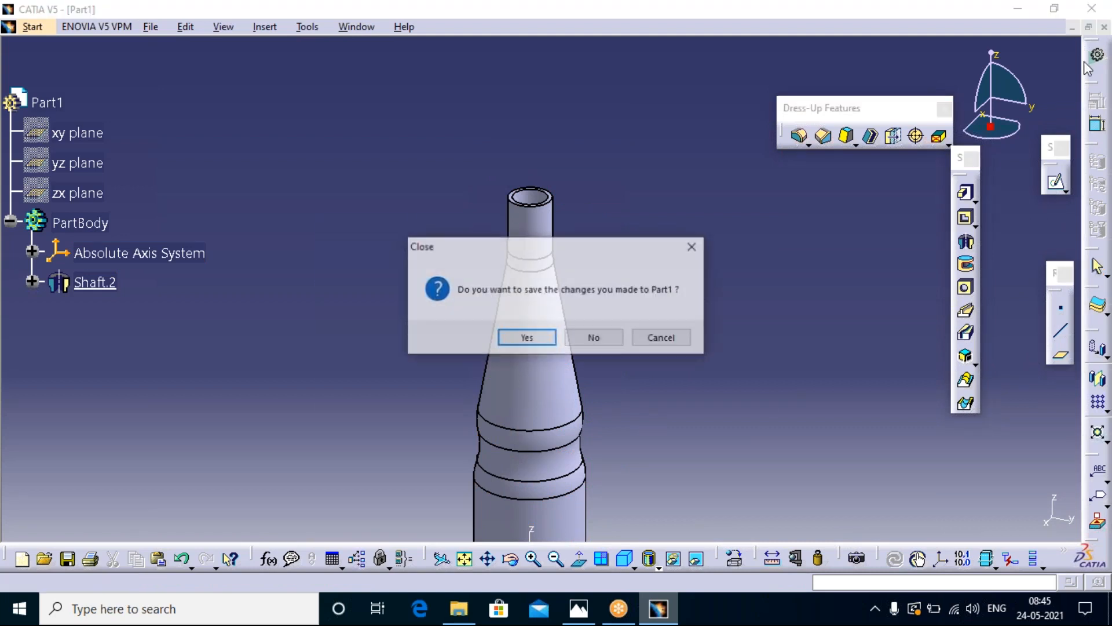
pyautogui.click(529, 338)
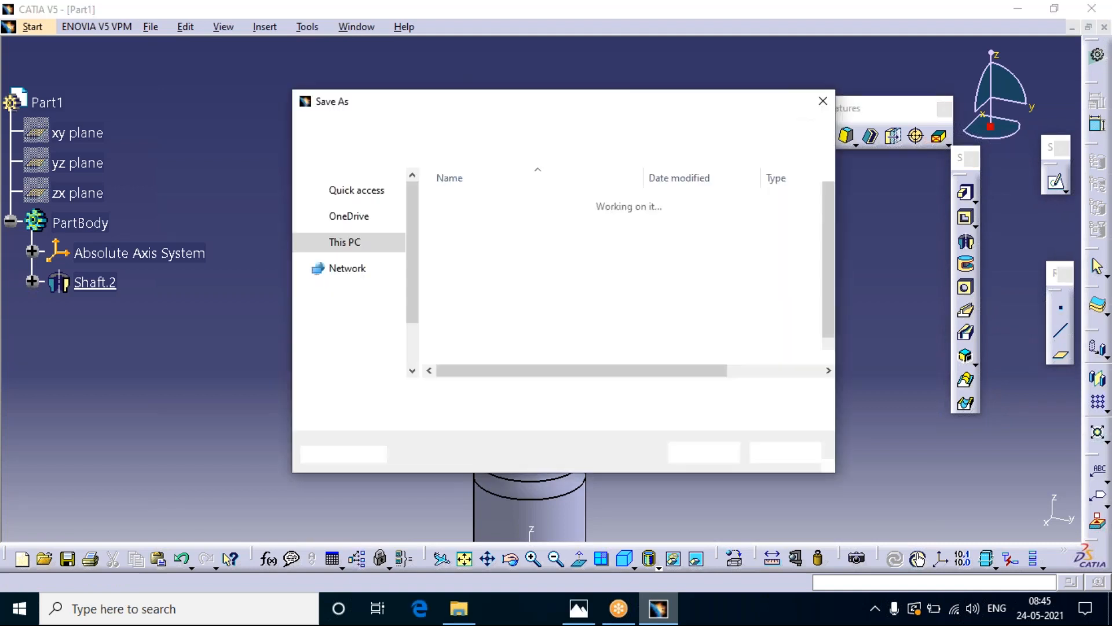
pyautogui.press('BackSpace')
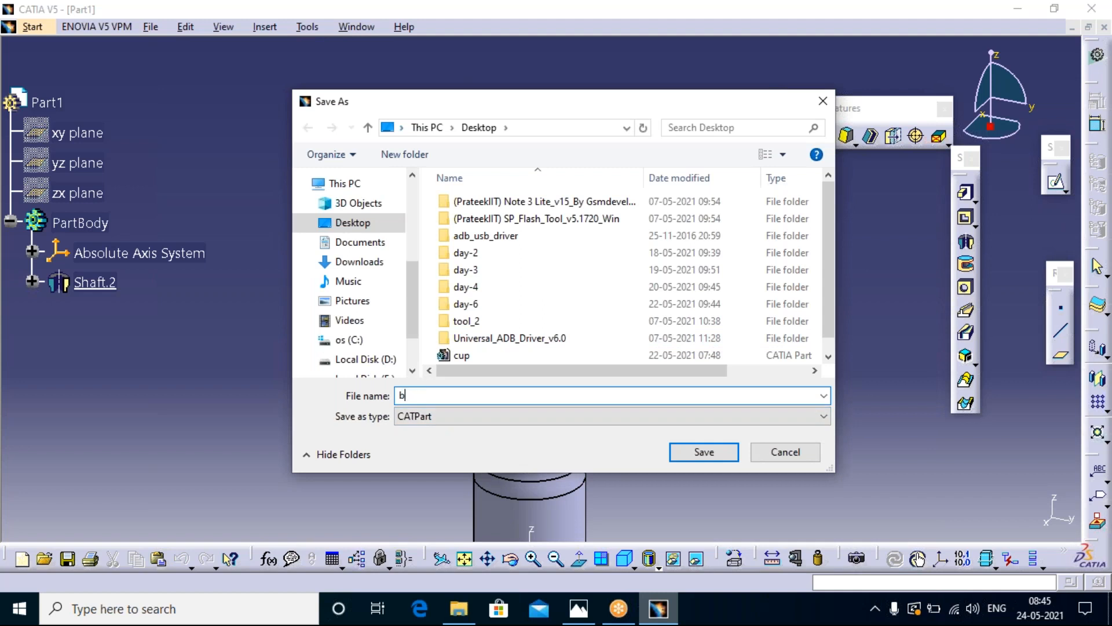
pyautogui.click(696, 452)
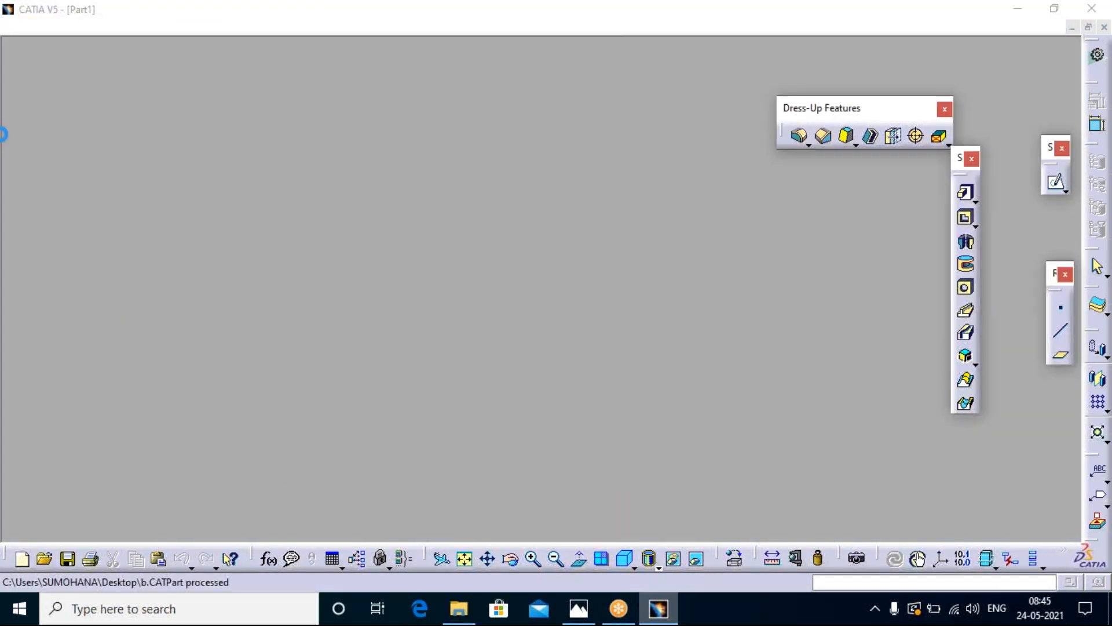
# - Create a new part in the Part Design workbench of Mechanical Design
pyautogui.click(16, 26)
pyautogui.moveTo(51, 96)
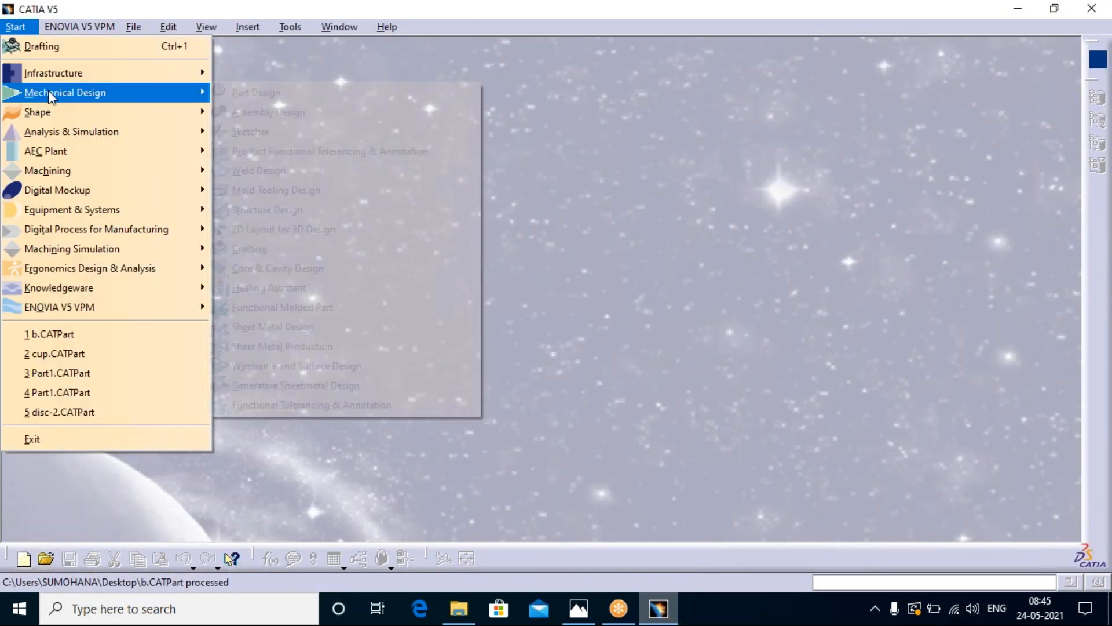
pyautogui.click(227, 93)
pyautogui.click(548, 334)
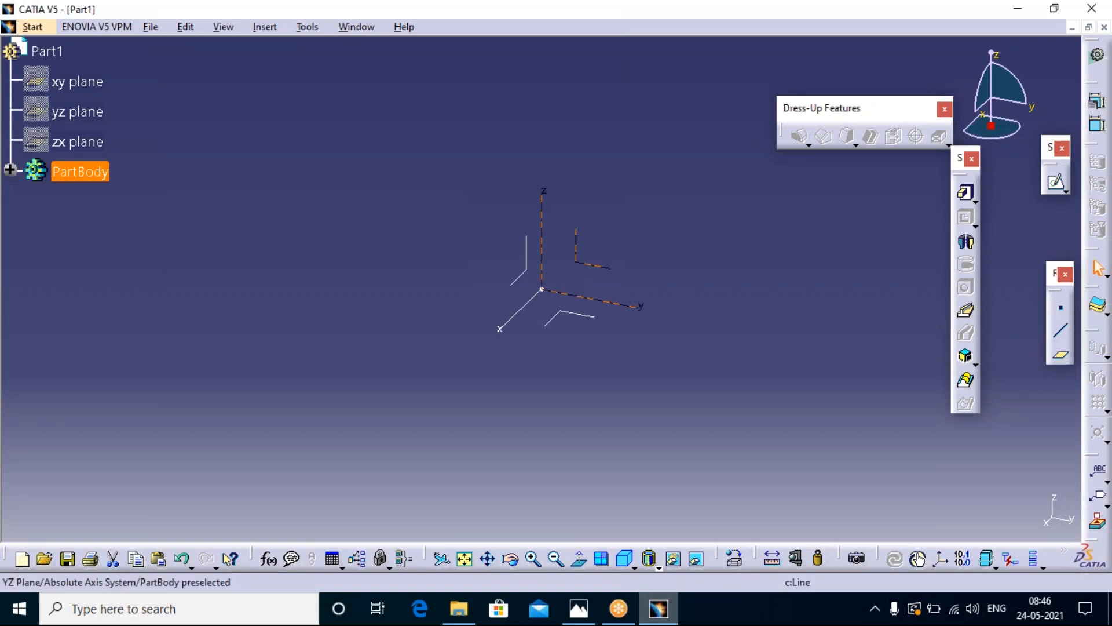
# - Sketch an open spline on the yz plane, curving down across the horizontal axis to end at the origin, and exit the sketch
pyautogui.click(1055, 182)
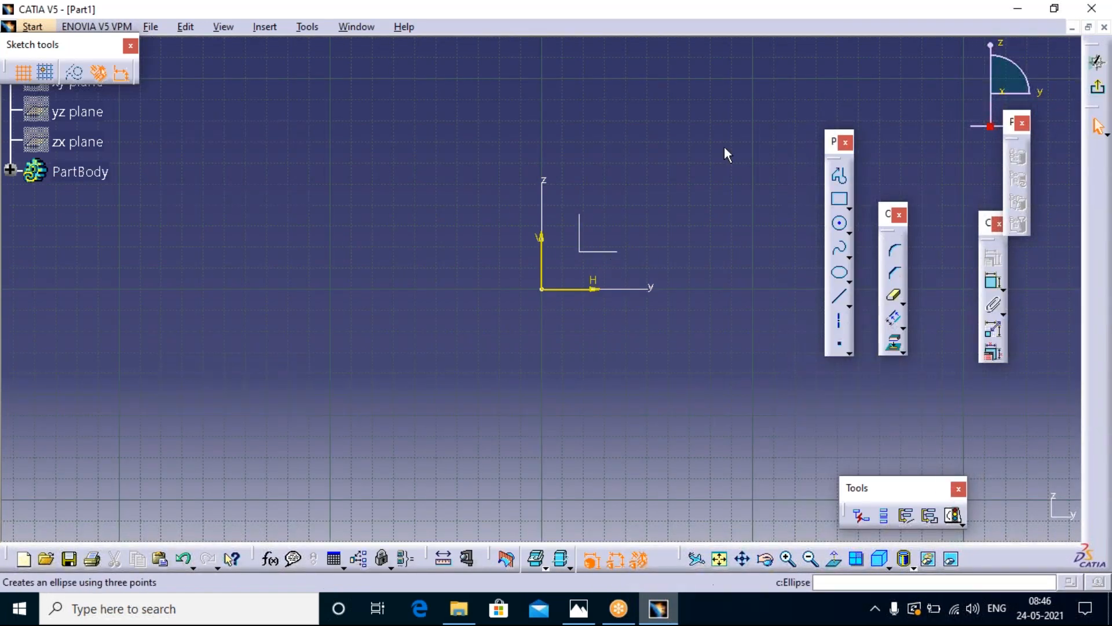
pyautogui.click(842, 249)
pyautogui.click(654, 107)
pyautogui.click(666, 237)
pyautogui.click(613, 289)
pyautogui.click(542, 289)
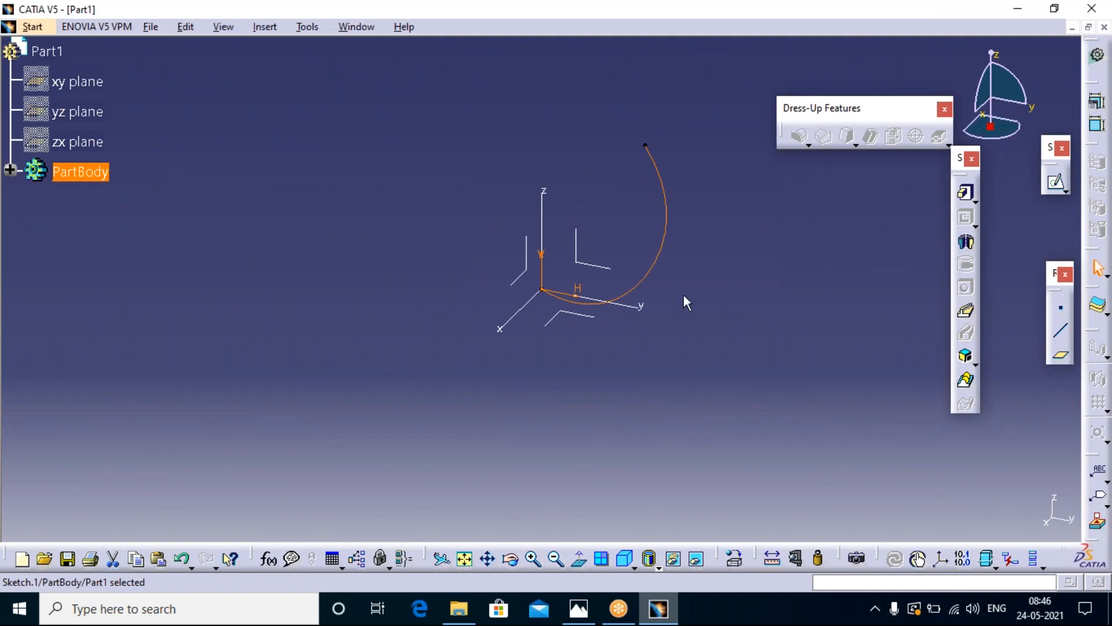
# - Try a 360-degree Shaft of the open spline about the absolute Z axis, and discard it
pyautogui.click(965, 242)
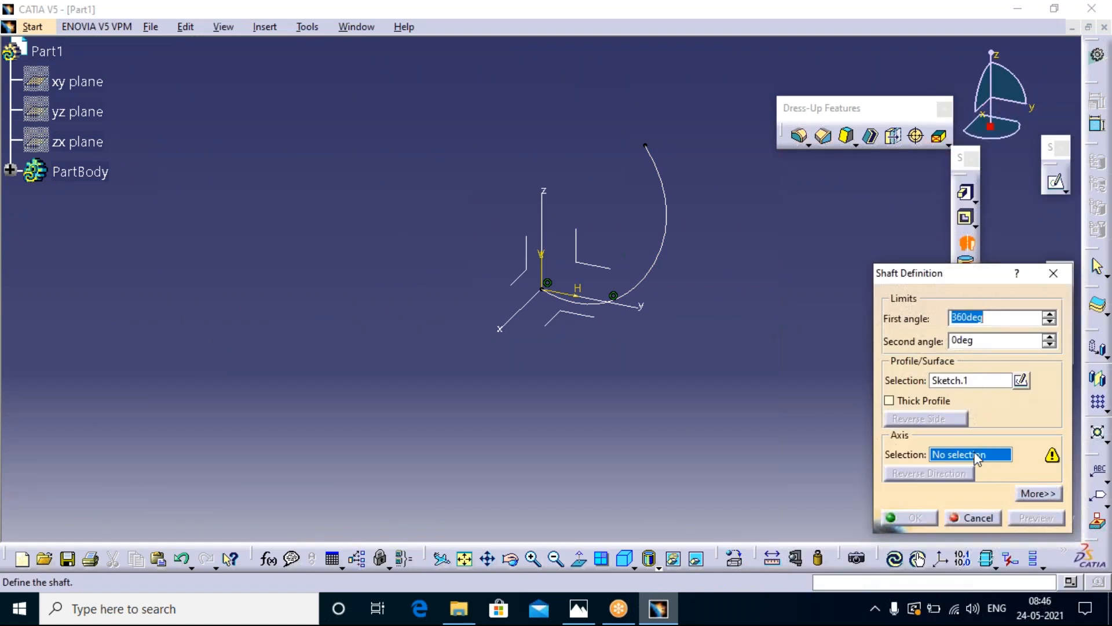
pyautogui.click(543, 219)
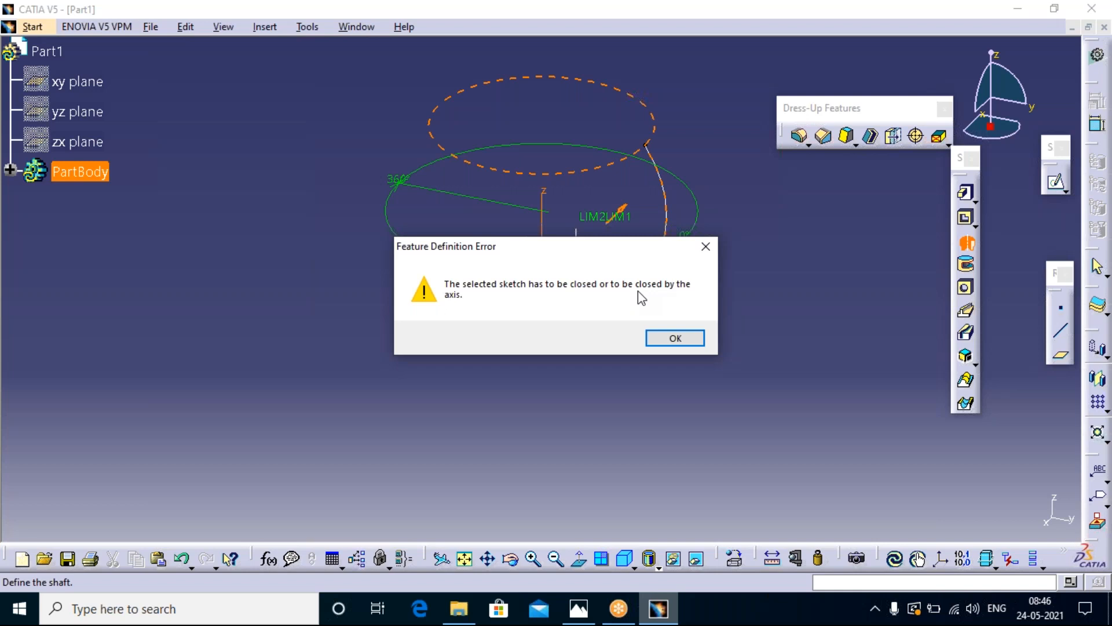
pyautogui.click(710, 247)
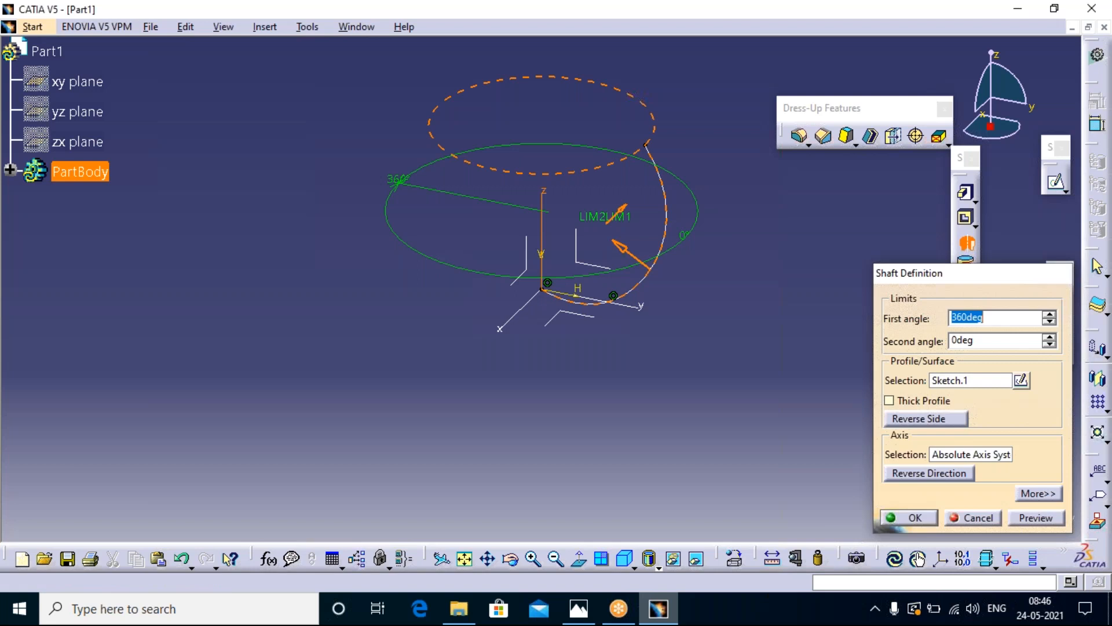
pyautogui.press('Escape')
pyautogui.click(821, 288)
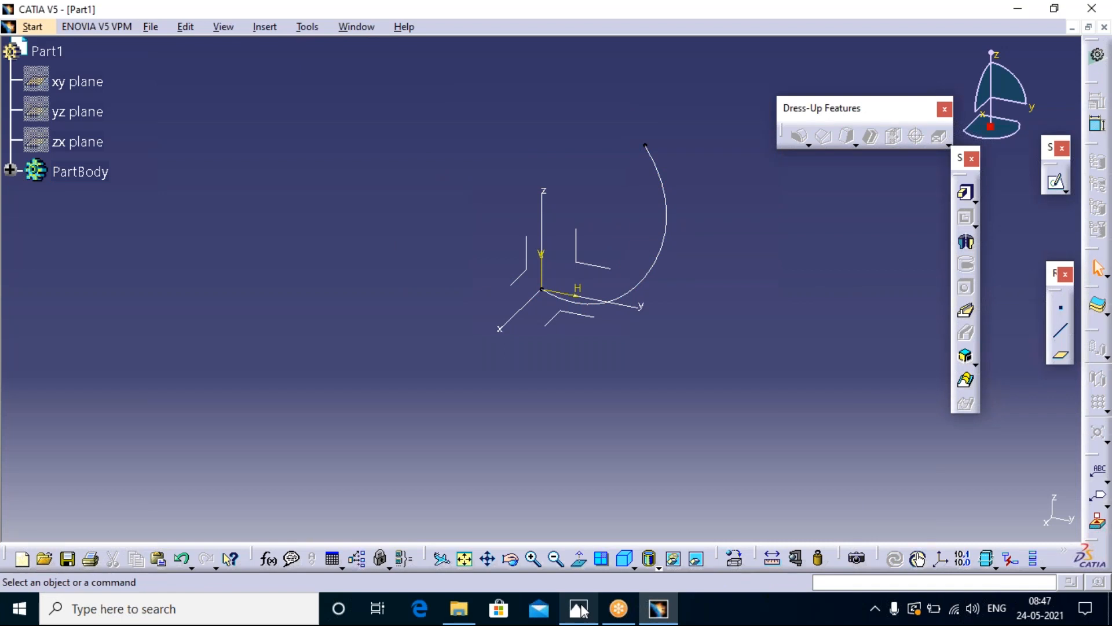
# - Switch to Photos to examine the bottle drawing's section view, and return to CATIA
pyautogui.click(579, 609)
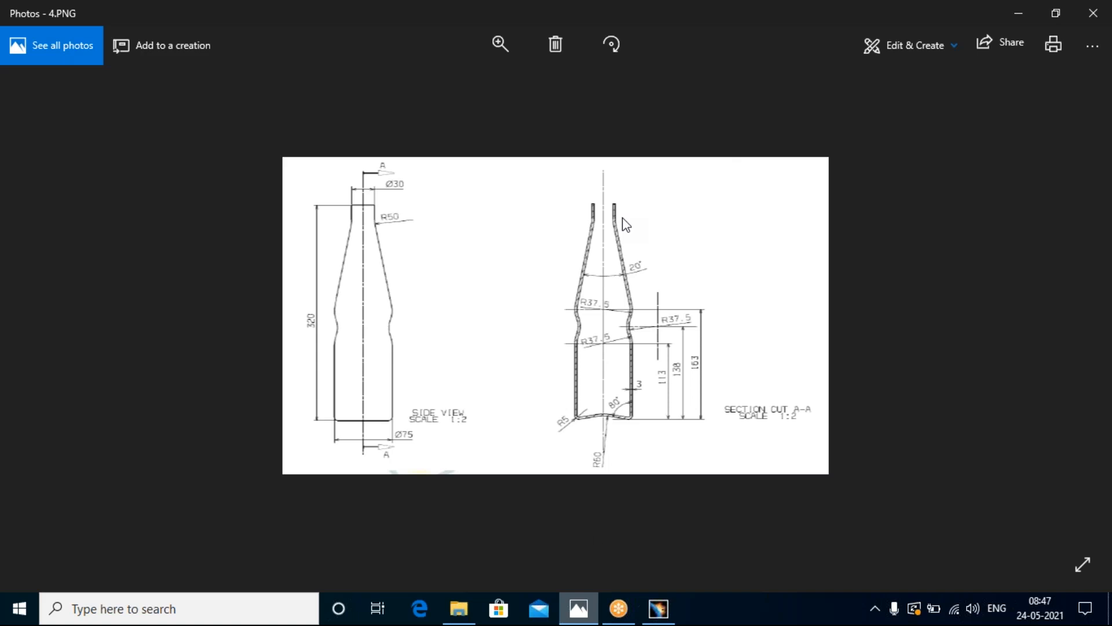
pyautogui.scroll(-1, 626, 225)
pyautogui.click(659, 610)
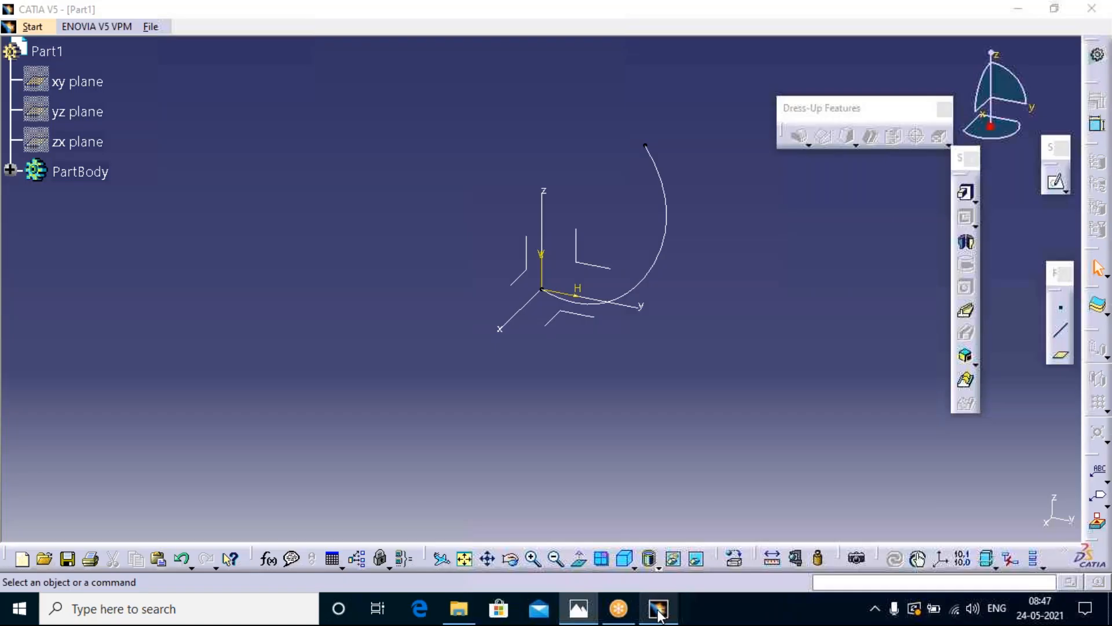
# - Try the 360-degree Shaft again, picking the spline as profile and the absolute Z axis, and cancel the definition
pyautogui.click(965, 242)
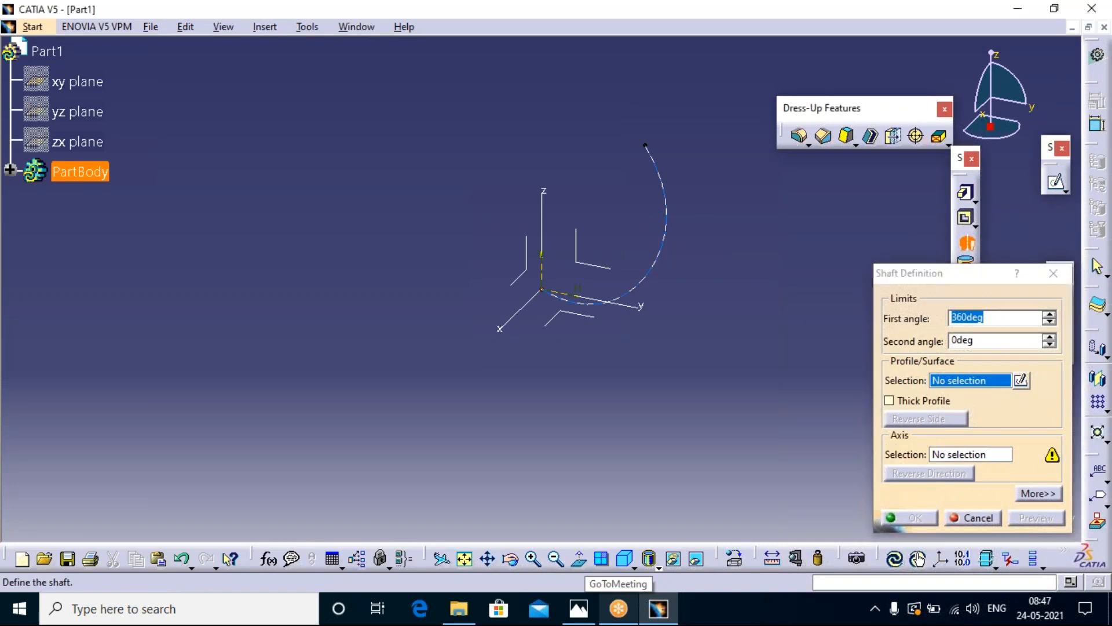
pyautogui.click(665, 227)
pyautogui.click(542, 212)
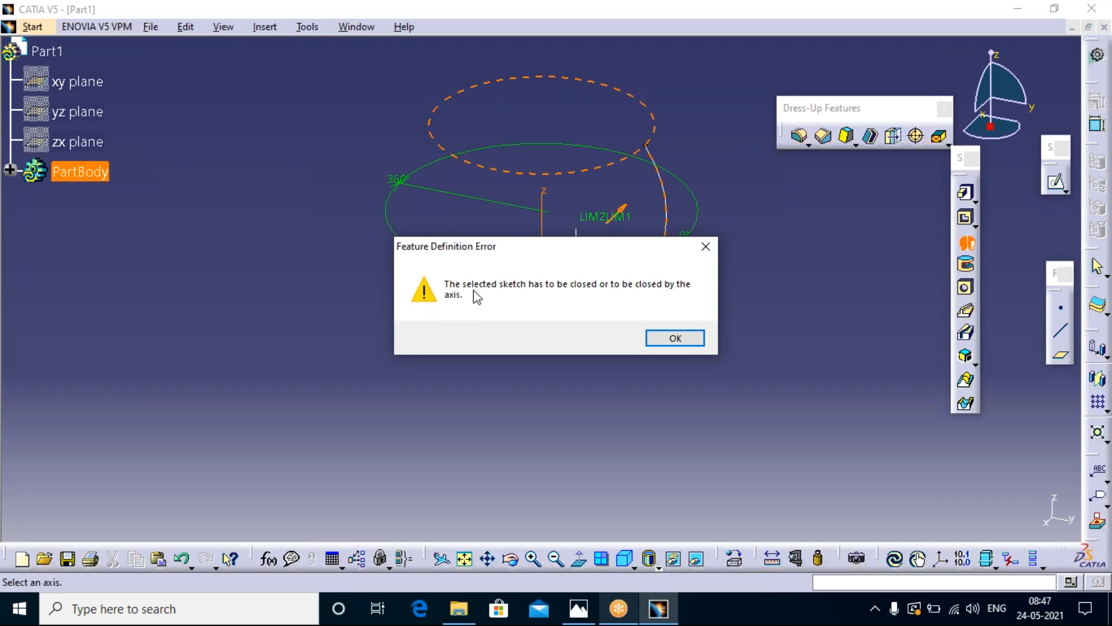
pyautogui.click(706, 246)
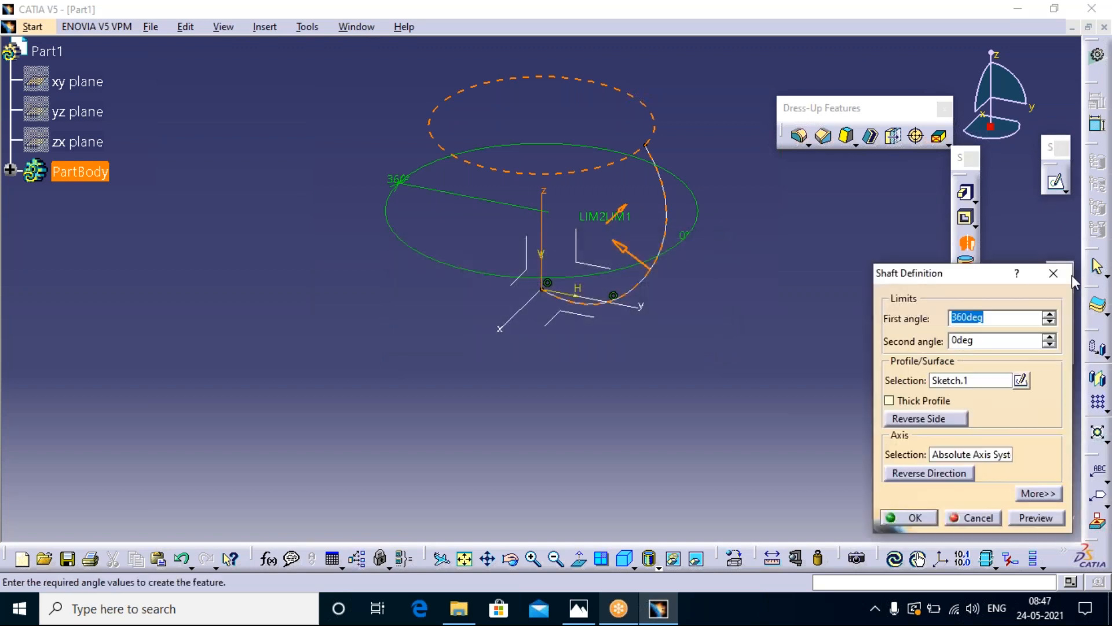
pyautogui.click(1053, 273)
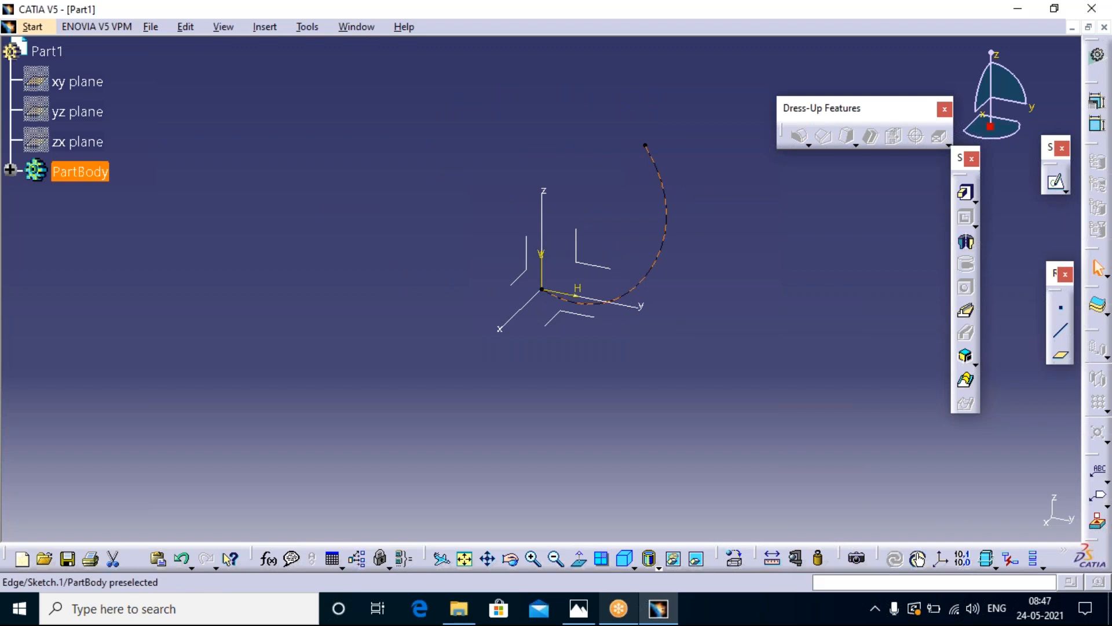
# - Delete the open spline from the part
pyautogui.click(671, 227)
pyautogui.press('Delete')
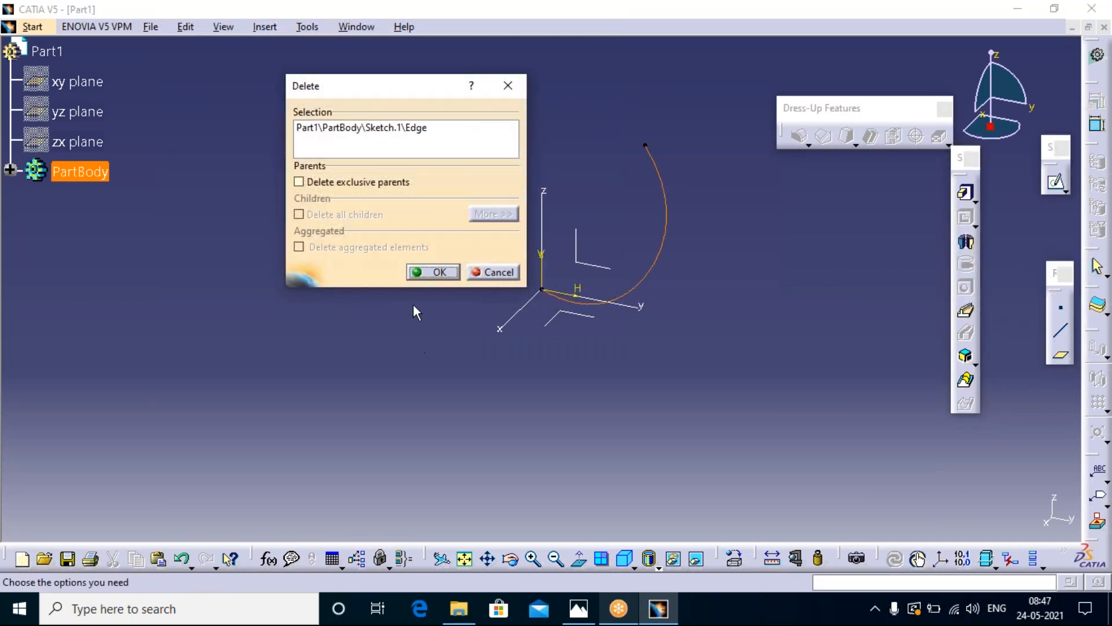
pyautogui.click(439, 272)
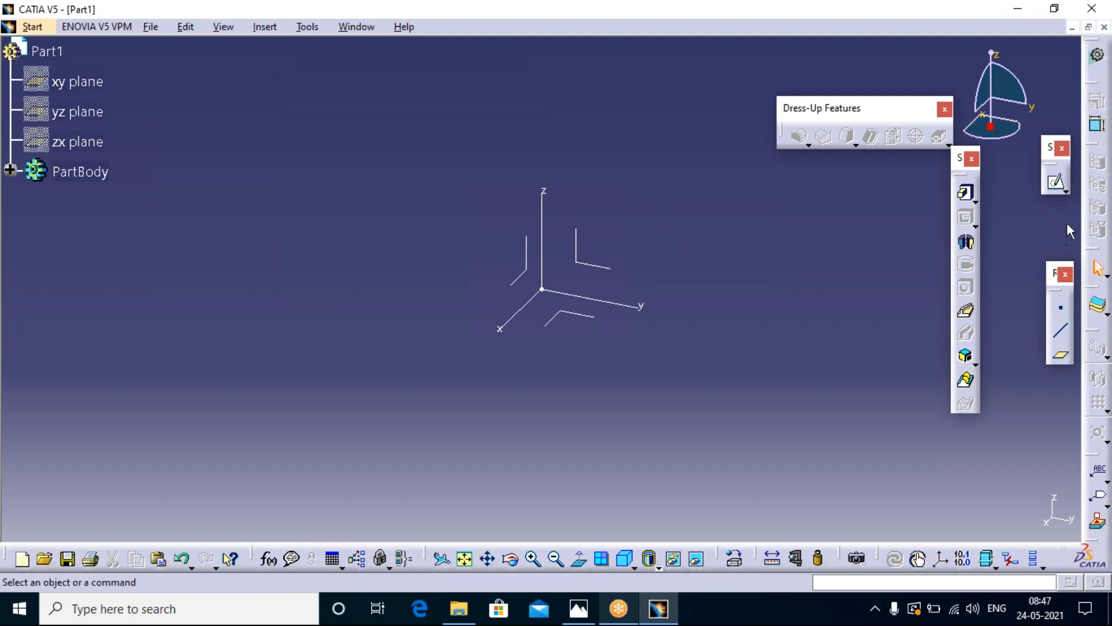
# - Start a Pad and sketch its profile on the xy plane as a rectangle enclosing the origin, extending farther along positive X
pyautogui.click(964, 192)
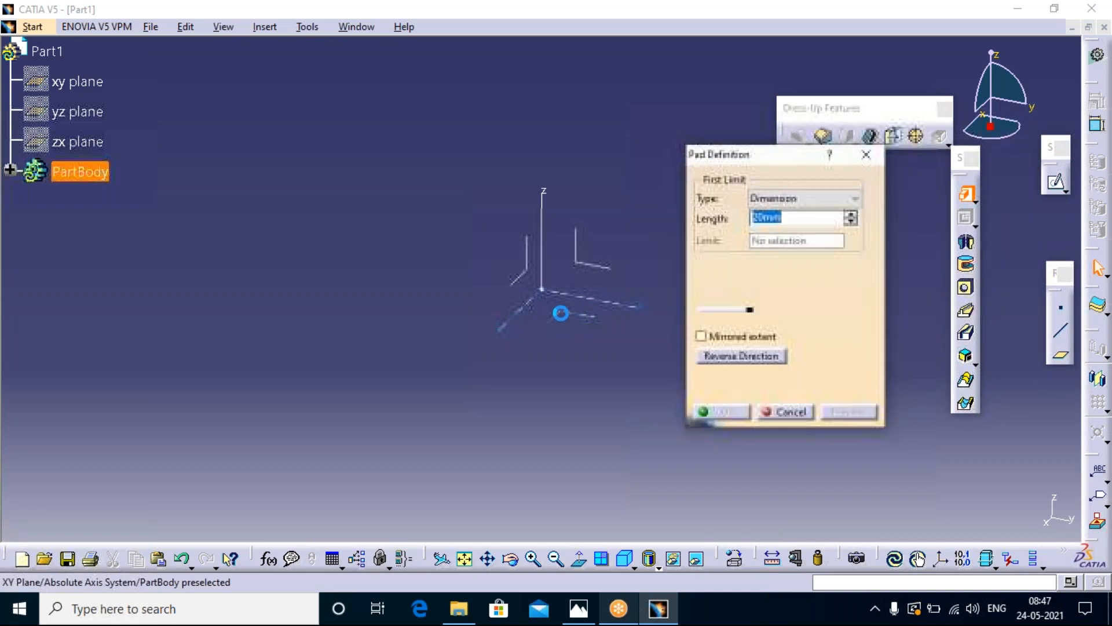
pyautogui.click(575, 341)
pyautogui.click(849, 279)
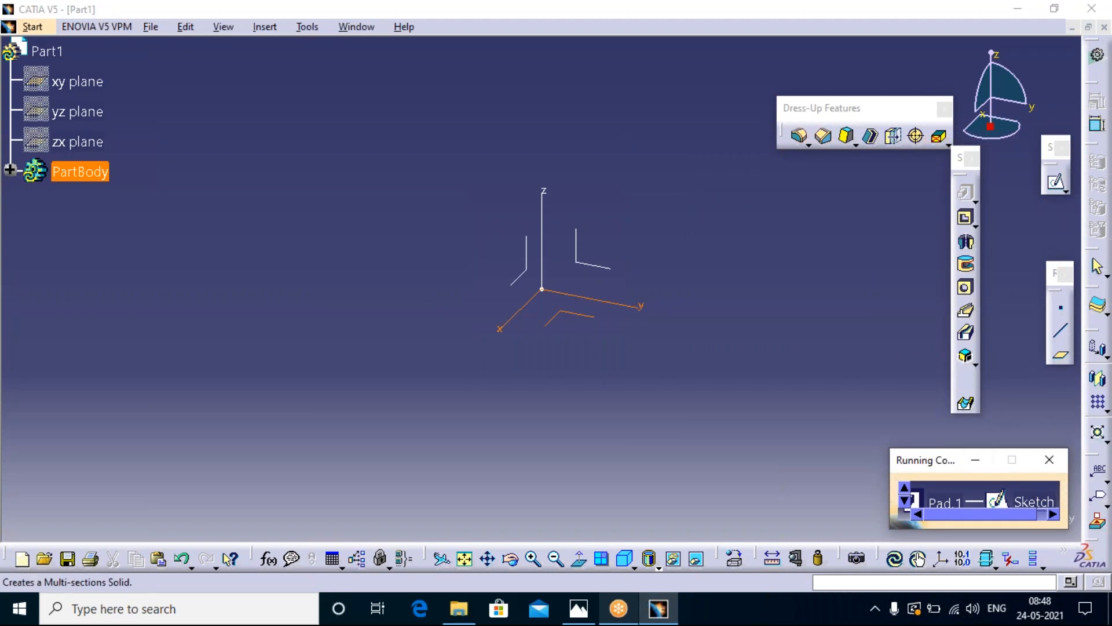
pyautogui.click(570, 324)
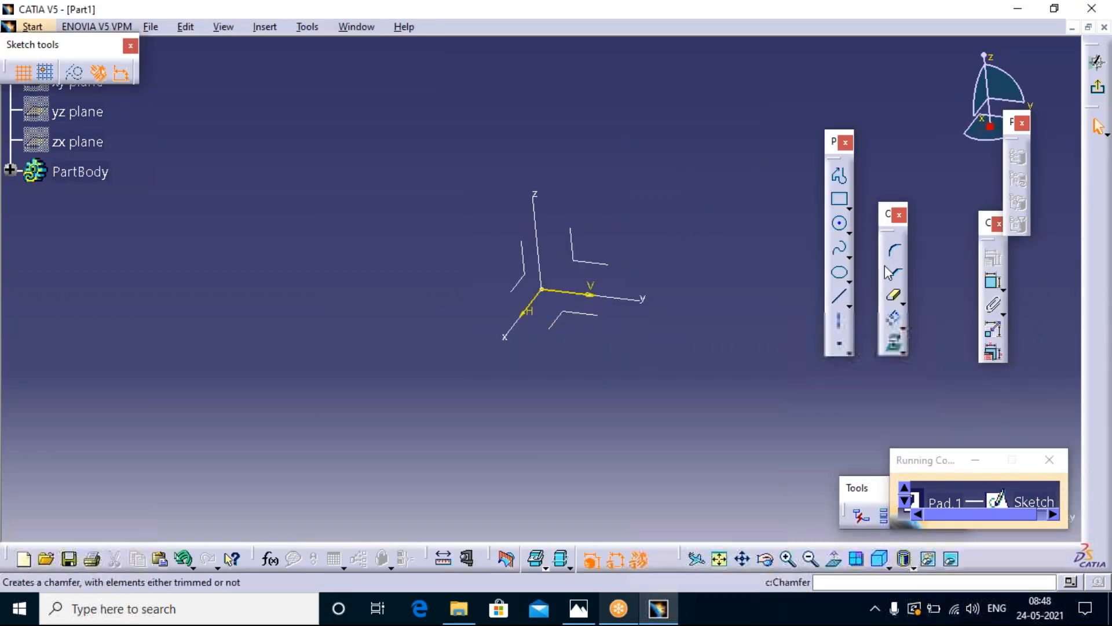
pyautogui.click(840, 199)
pyautogui.click(415, 176)
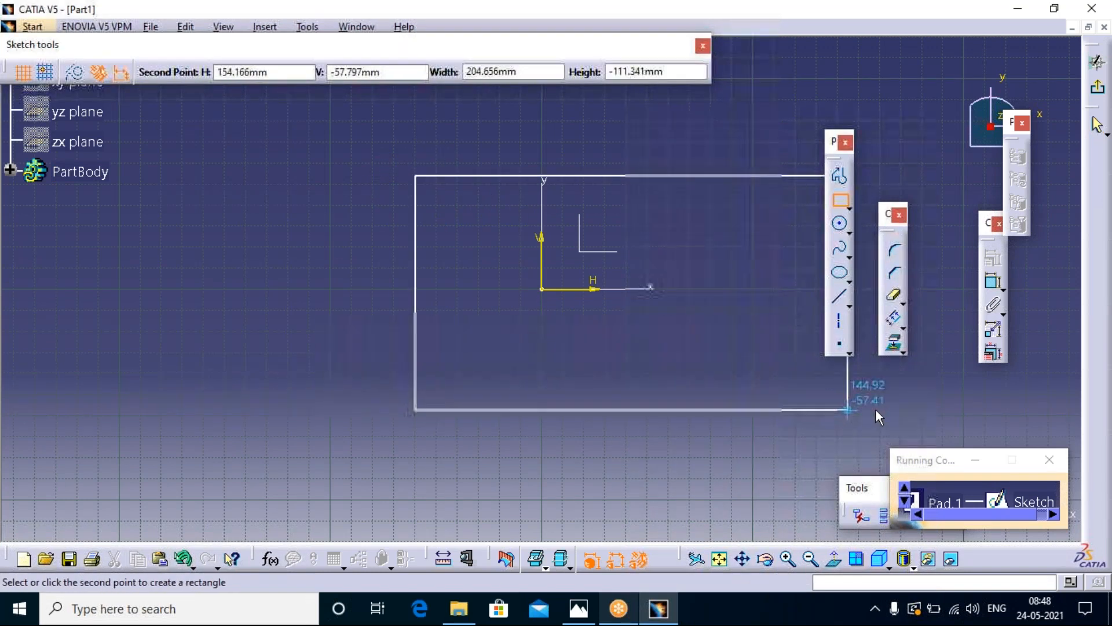
pyautogui.click(937, 415)
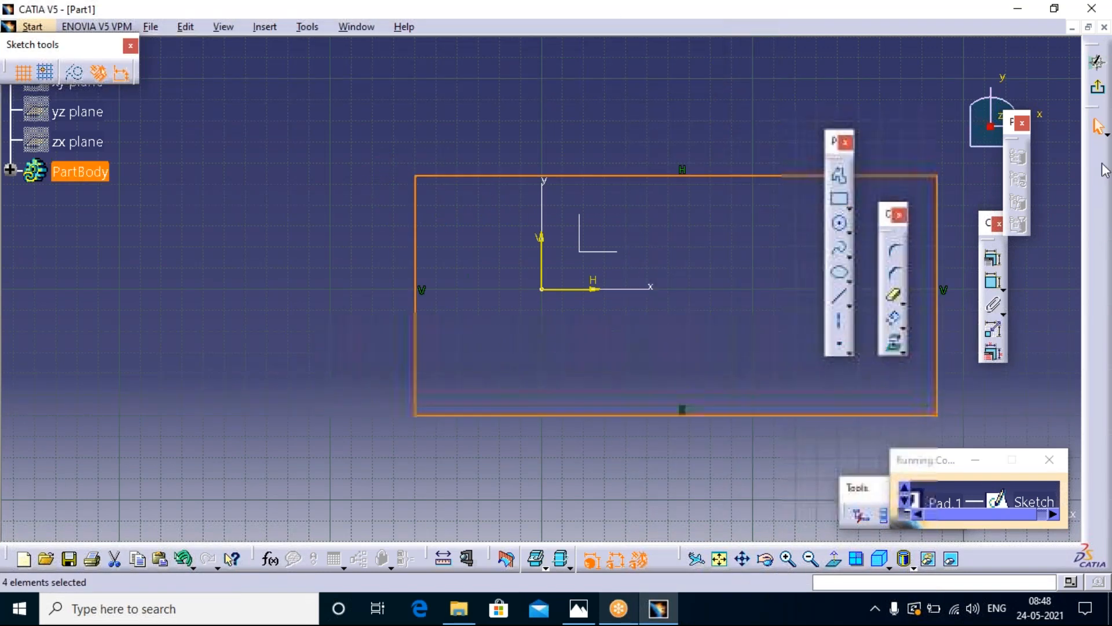
pyautogui.click(1101, 94)
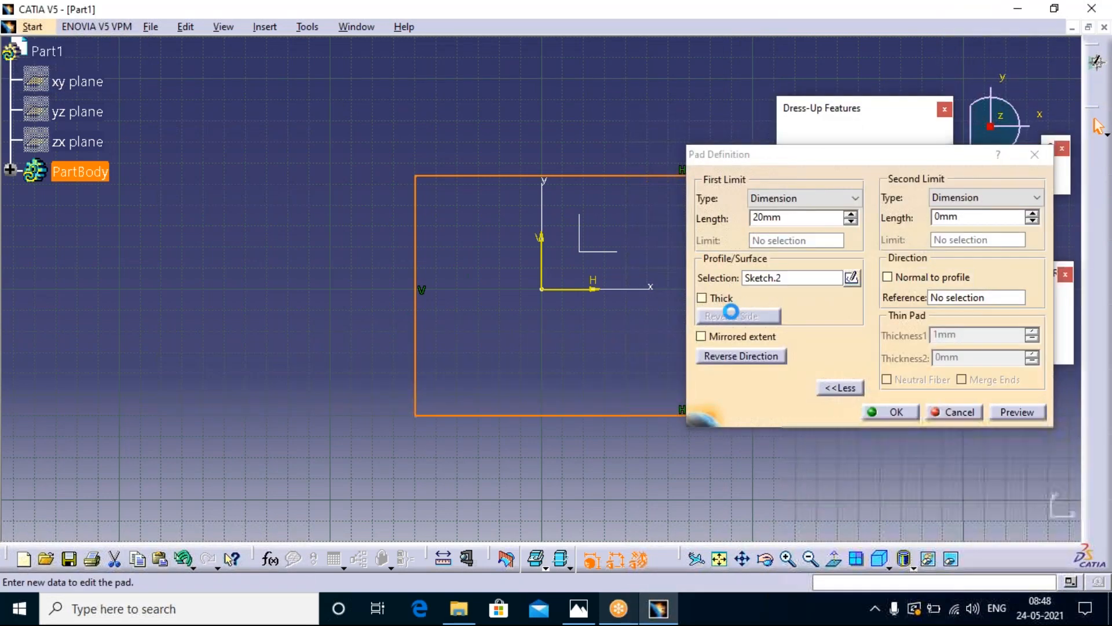
# - Extrude the rectangle with a 20 mm length and mirrored extent, previewing the pad before accepting it
pyautogui.click(797, 218)
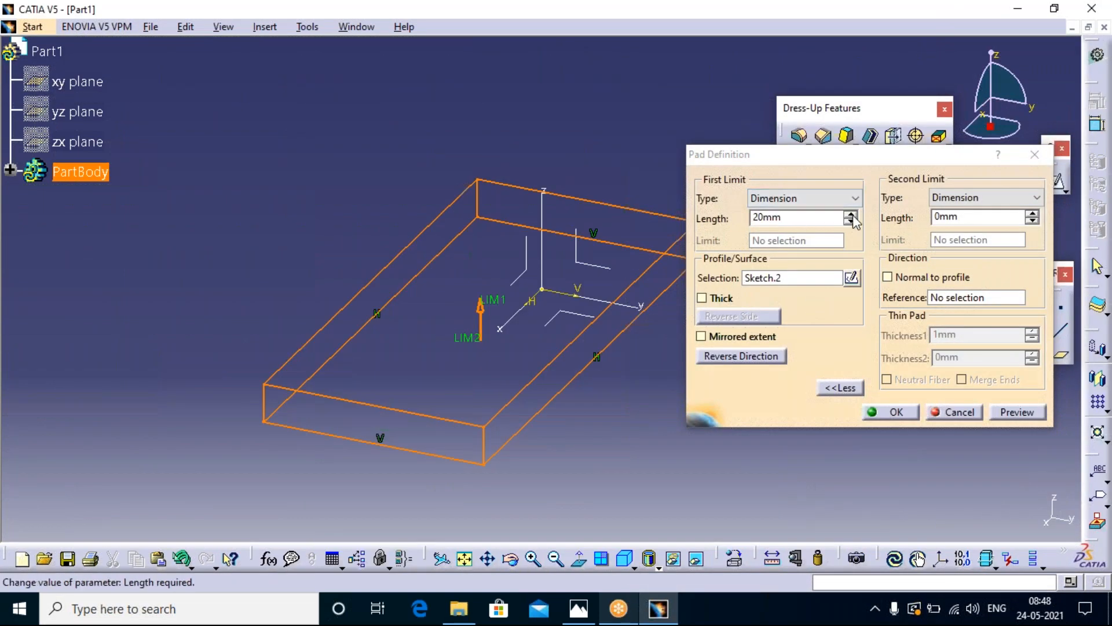
pyautogui.press('Return')
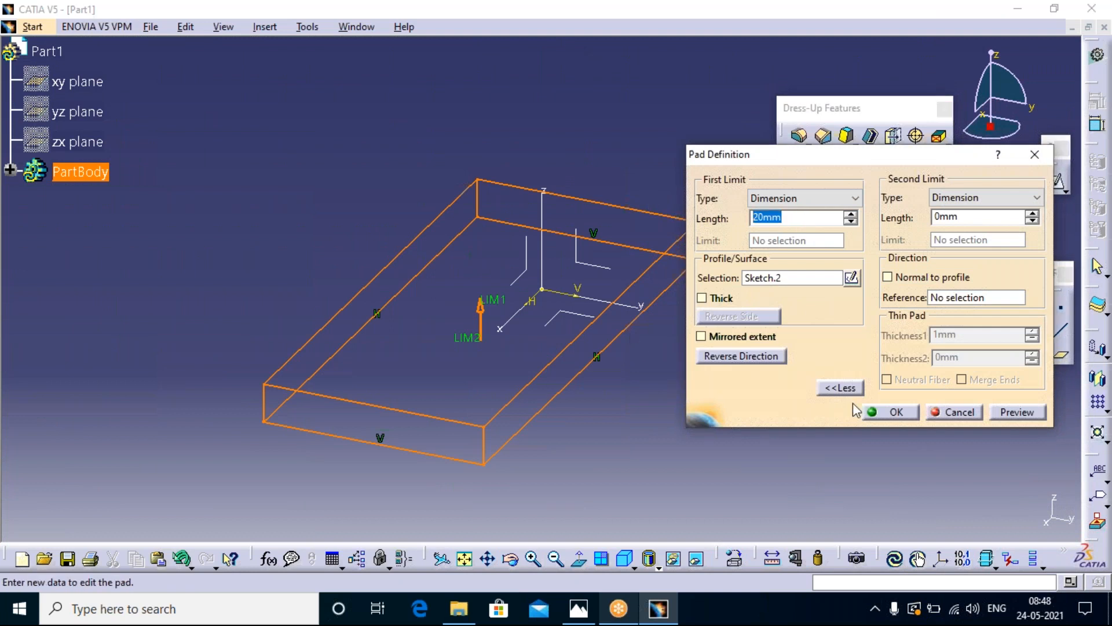
pyautogui.click(716, 337)
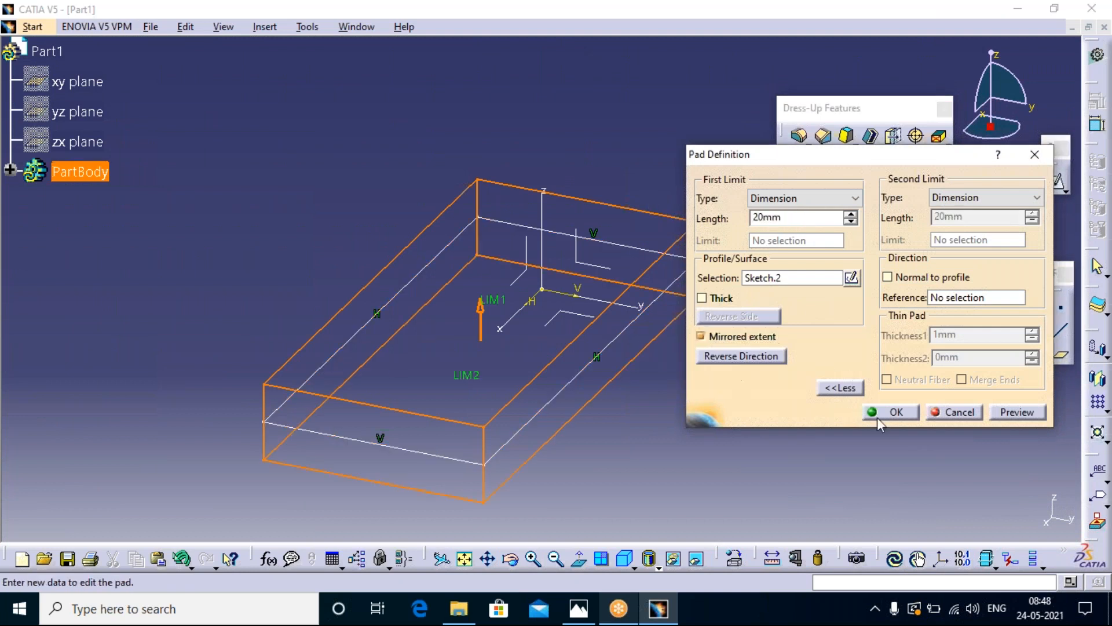
pyautogui.click(1018, 412)
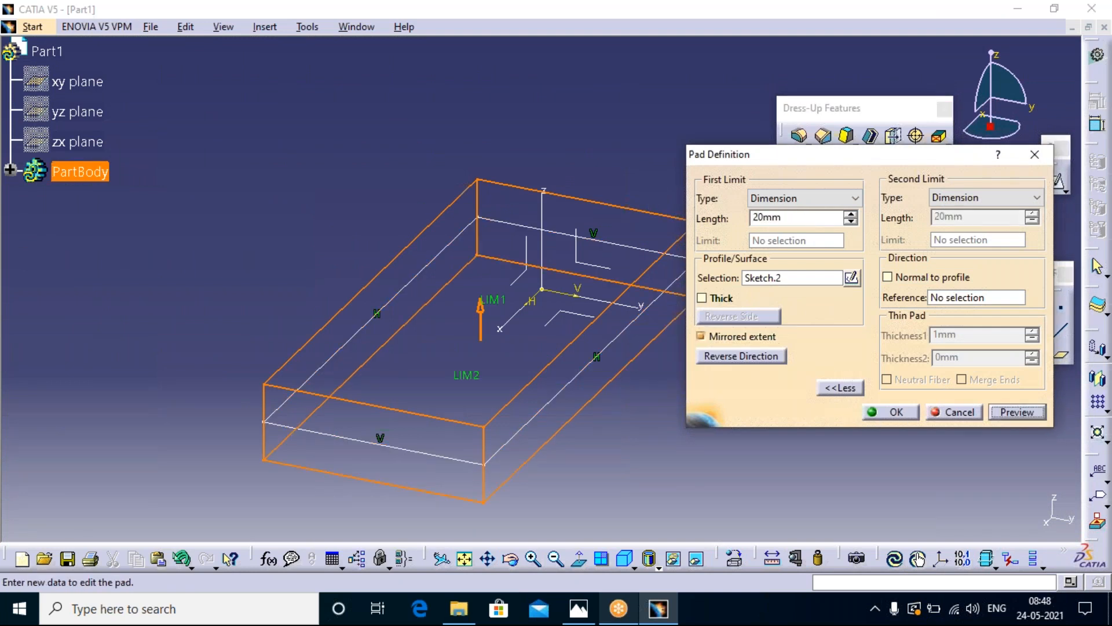
pyautogui.click(895, 412)
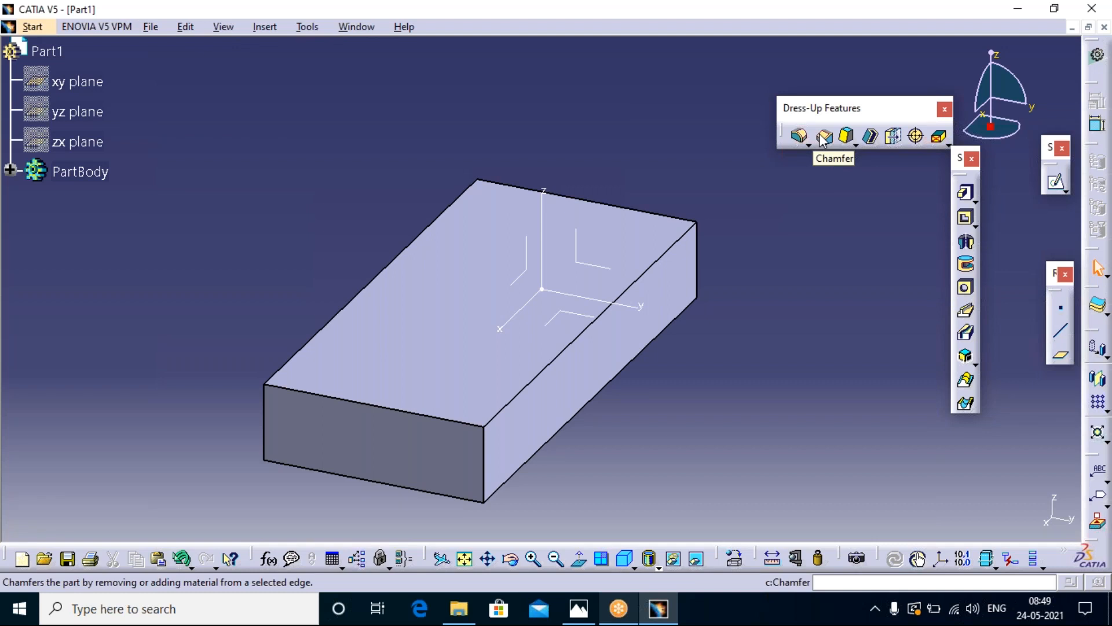
# - Set up a chamfer in Length1/Length2 mode with Length 1 at 20 mm and Length 2 at 10 mm
pyautogui.click(823, 138)
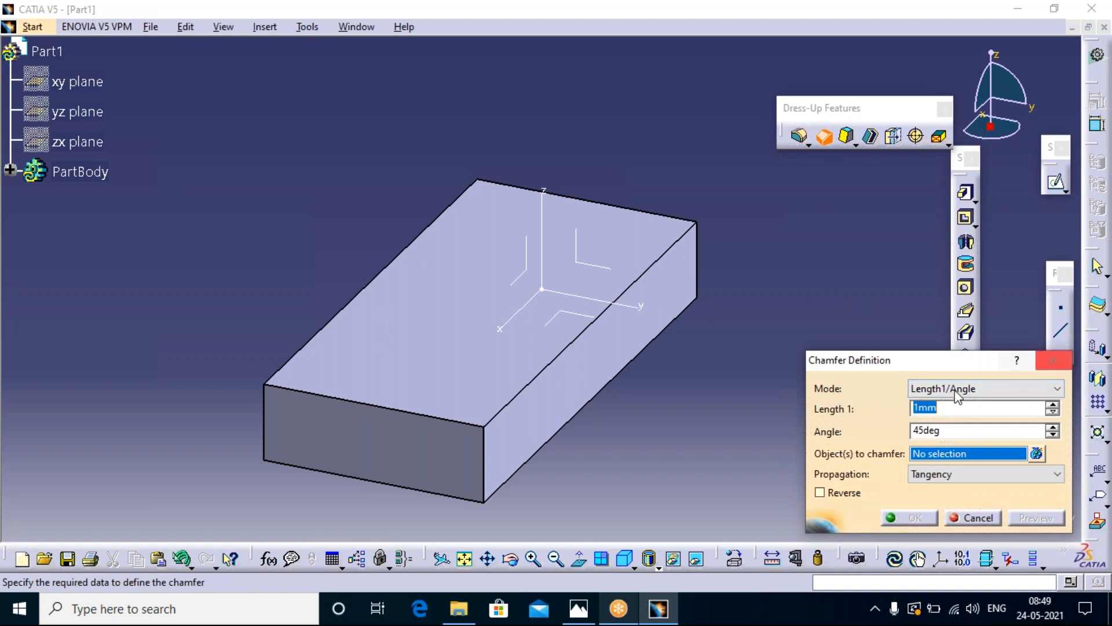
pyautogui.click(1057, 388)
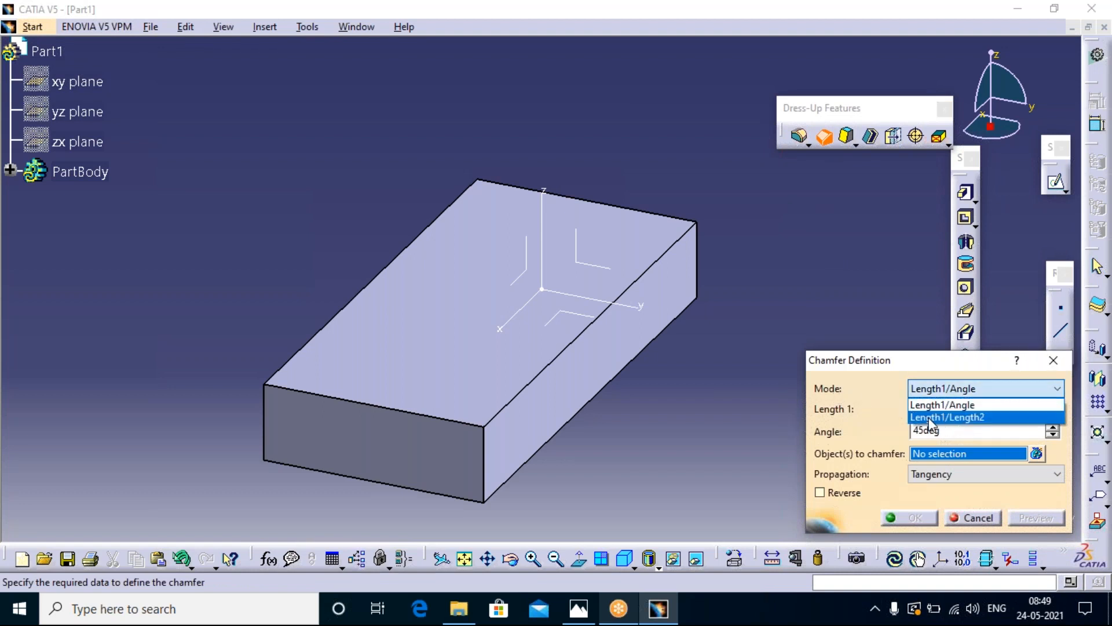
pyautogui.click(962, 417)
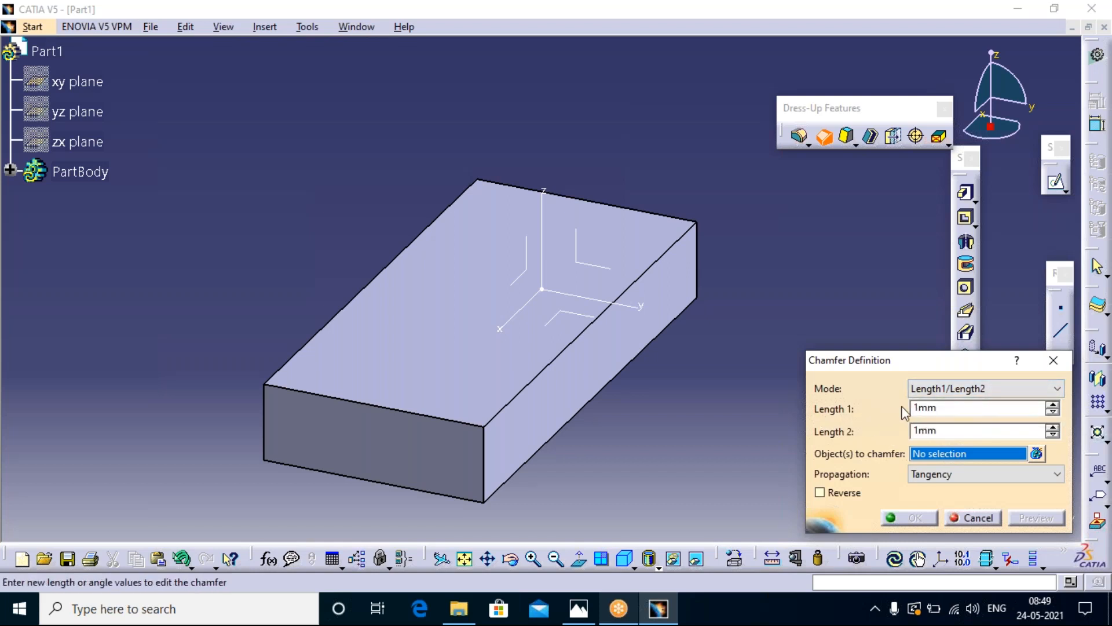
pyautogui.doubleClick(941, 408)
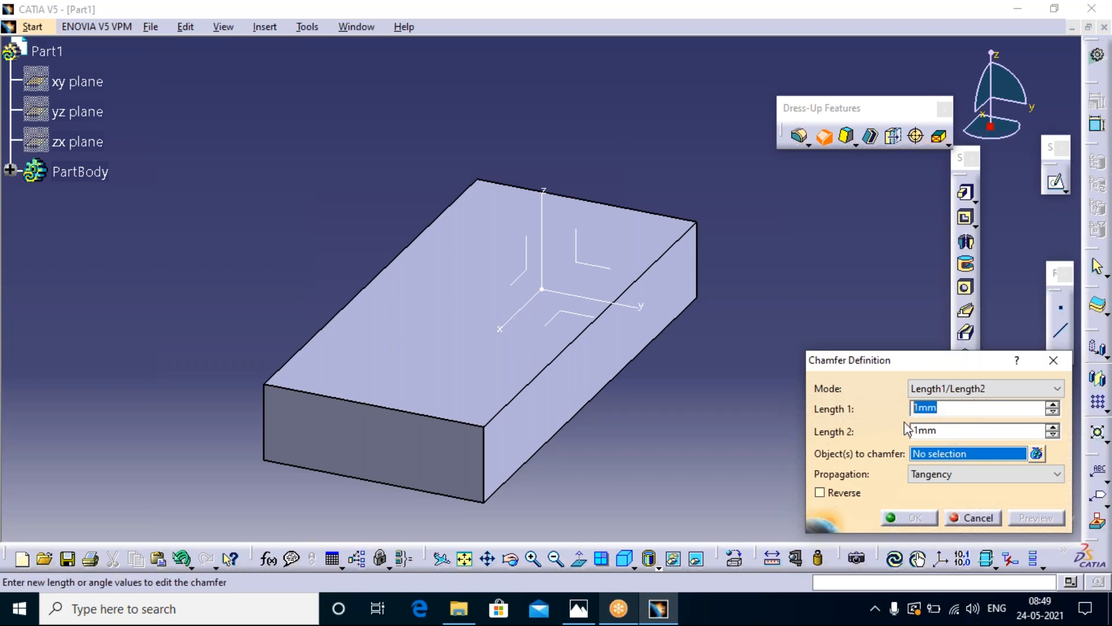
pyautogui.doubleClick(950, 430)
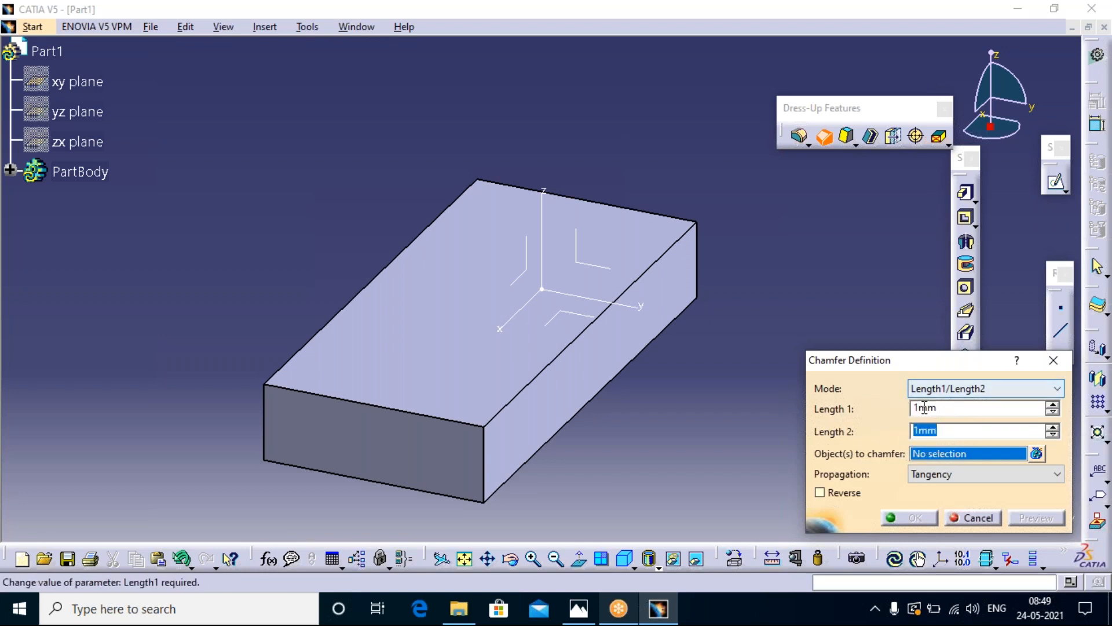
pyautogui.doubleClick(950, 409)
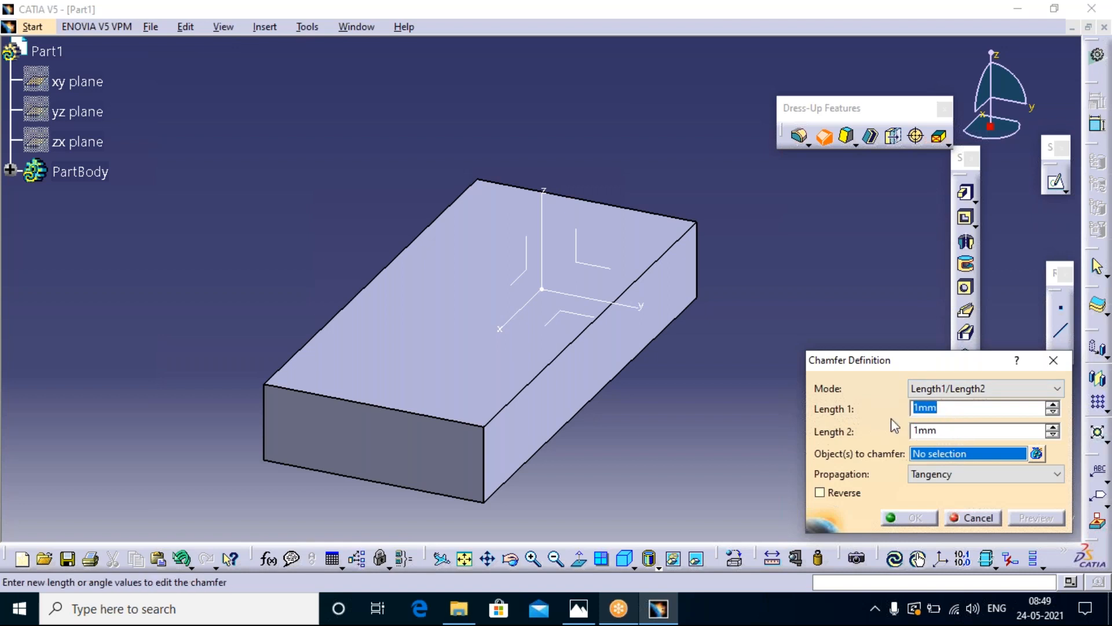
pyautogui.write('20')
pyautogui.click(921, 432)
pyautogui.write('0')
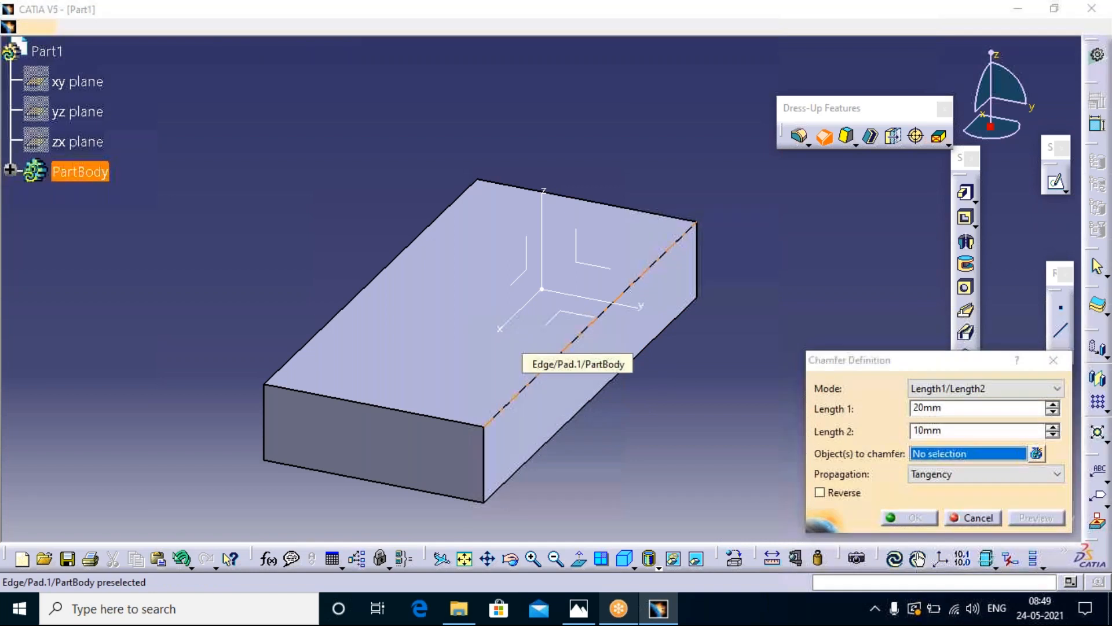
# - Apply the two-length chamfer to the block's long upper edge on the positive Y side with Reverse enabled, previewing it, and undo it
pyautogui.click(579, 333)
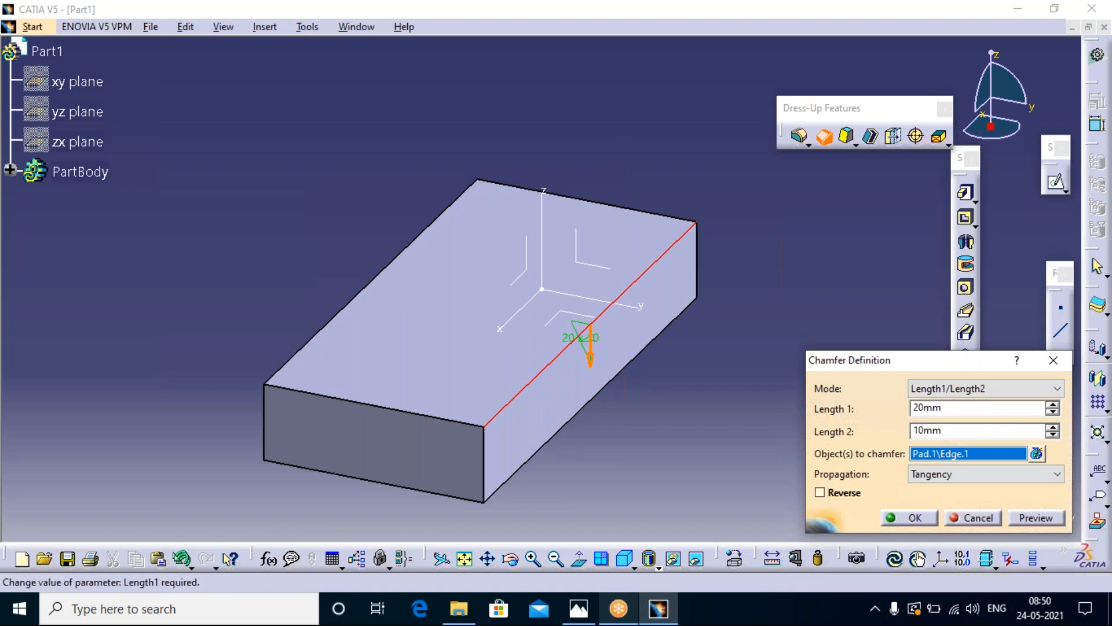
pyautogui.click(820, 493)
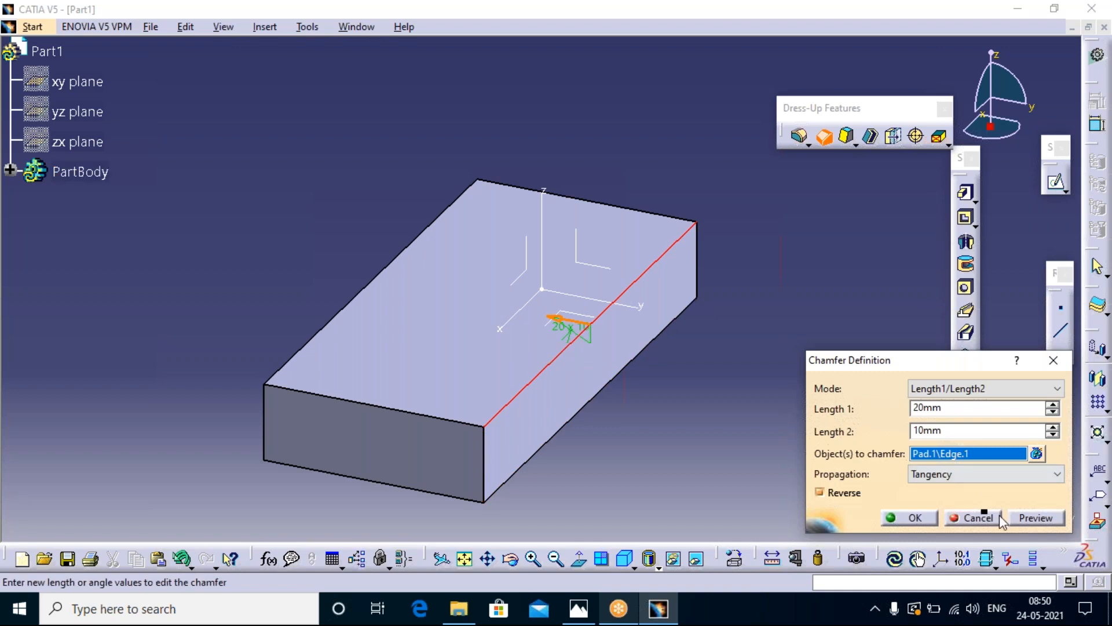
pyautogui.click(1037, 516)
pyautogui.click(911, 517)
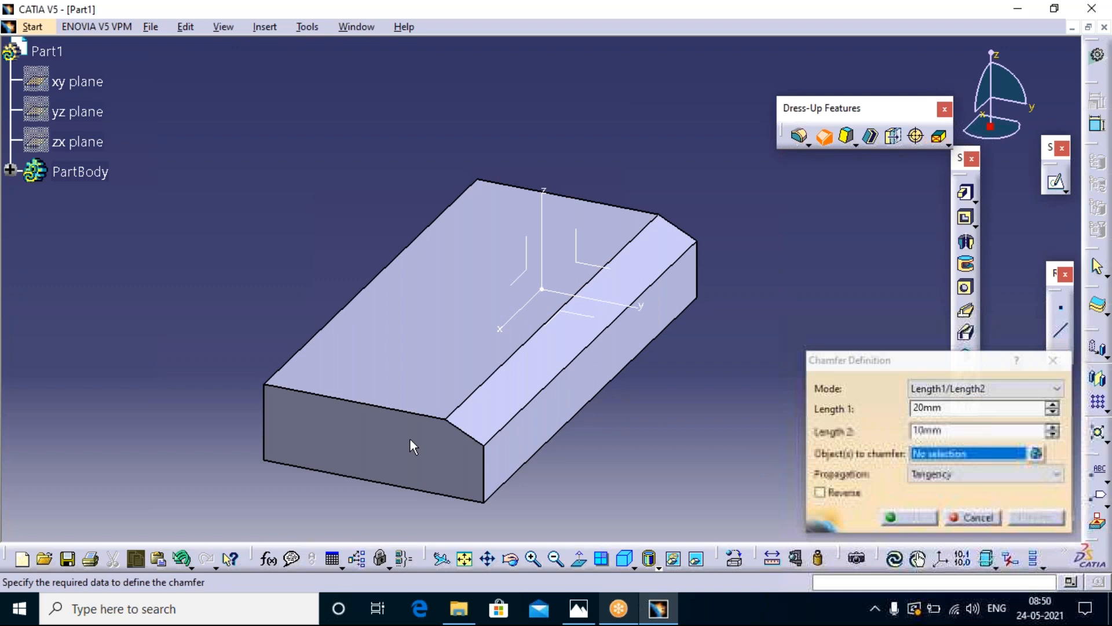
pyautogui.click(1053, 360)
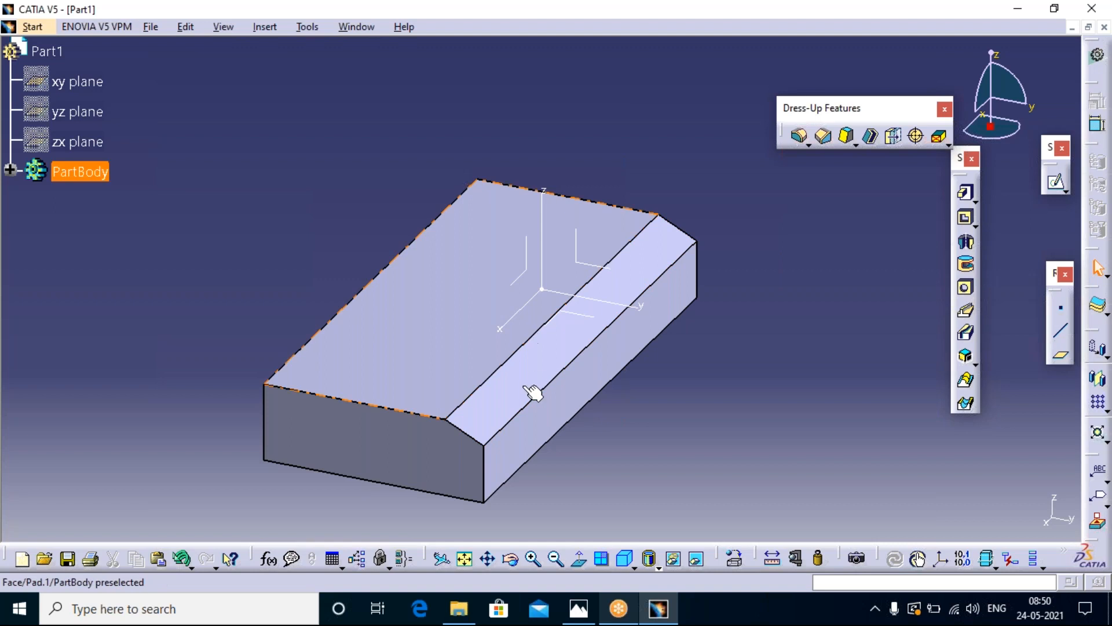
pyautogui.hotkey('ctrl', 'z')
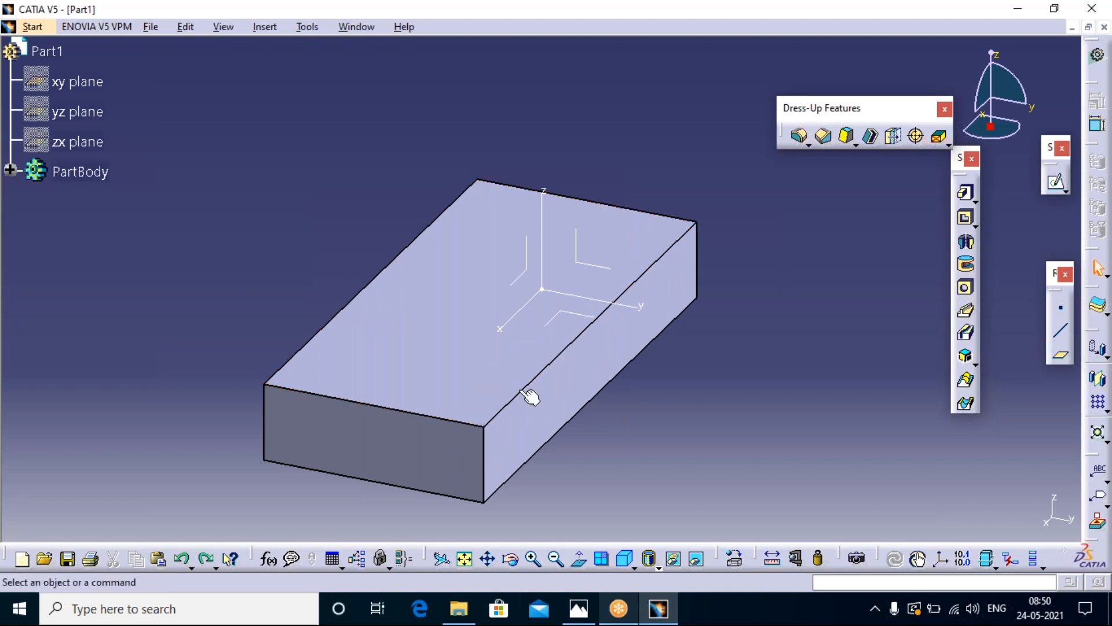
pyautogui.click(698, 306)
# - Define a Length1/Angle chamfer of 20 mm and 15 degrees on the long upper edge on the positive Y side, and preview it
pyautogui.click(823, 135)
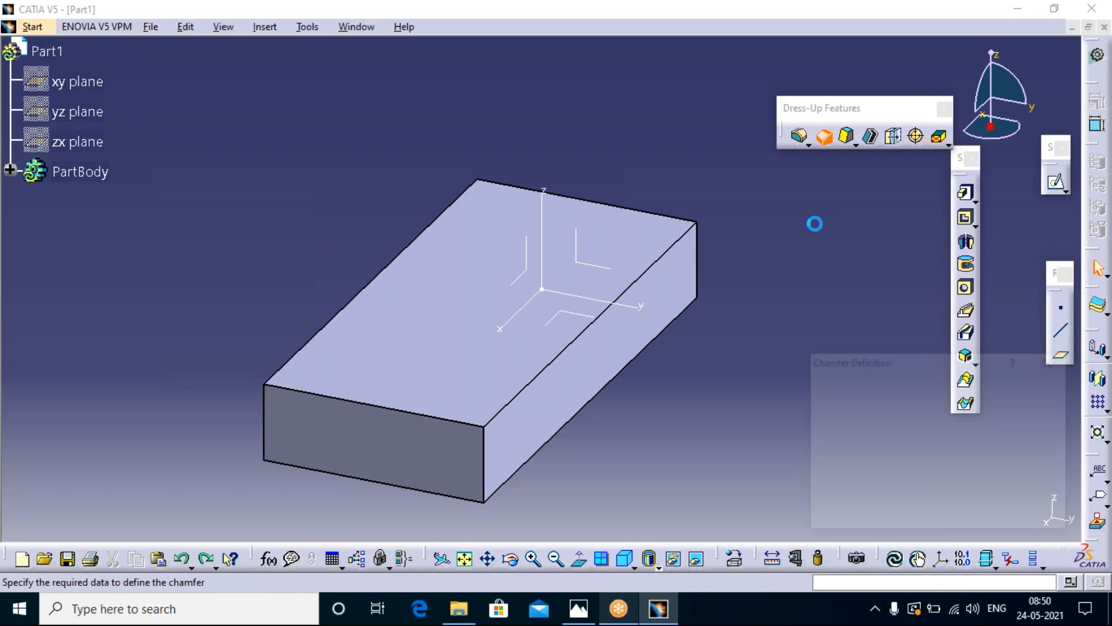
pyautogui.click(975, 408)
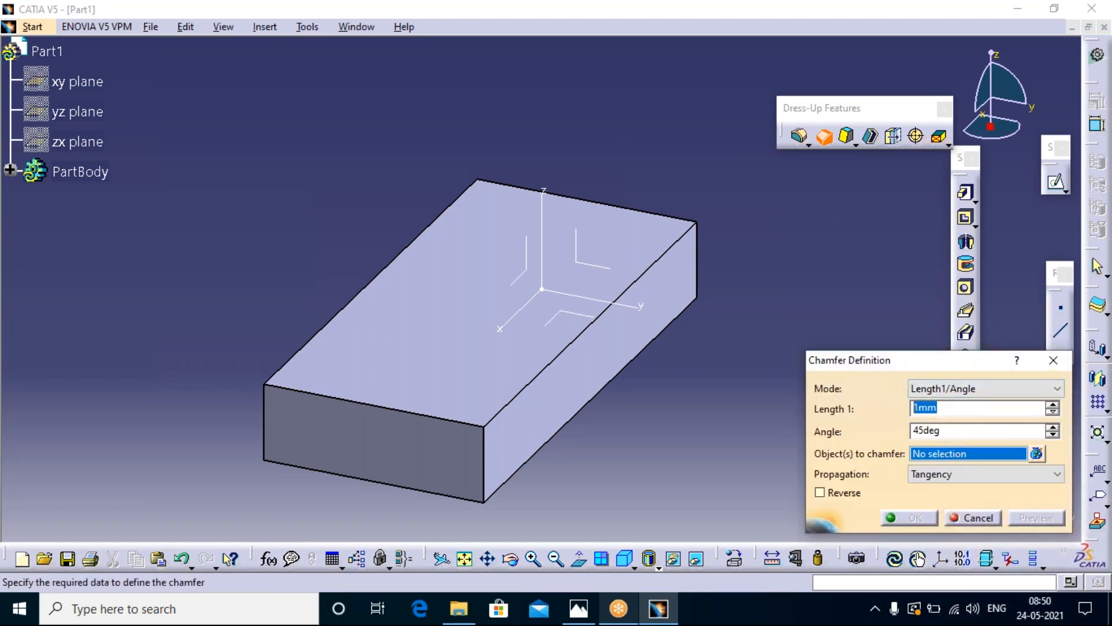
pyautogui.write('20')
pyautogui.click(573, 355)
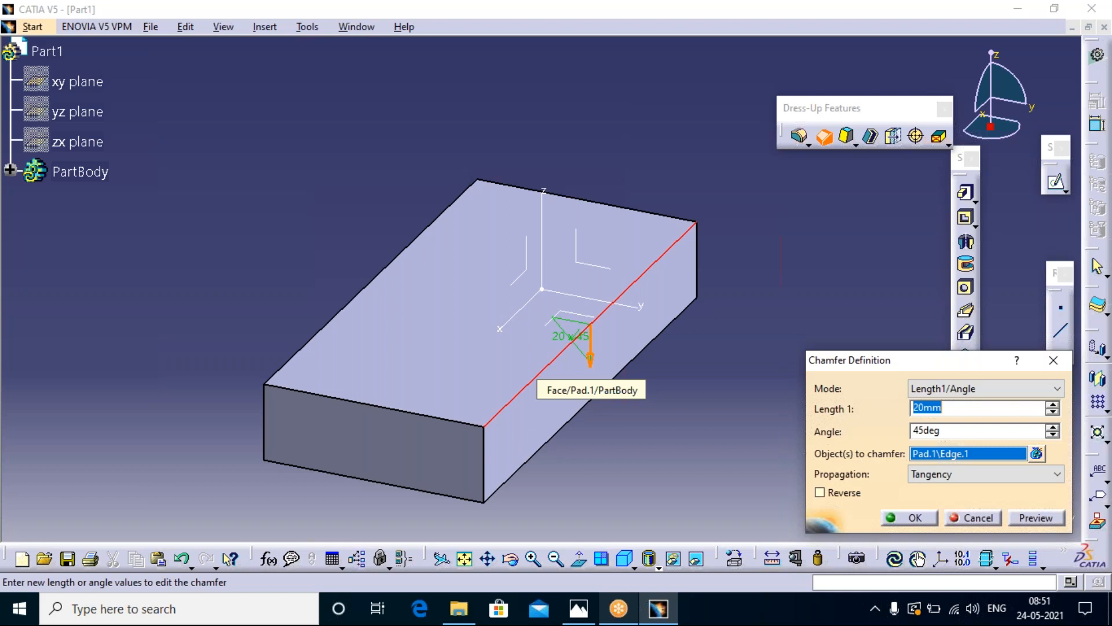
pyautogui.click(979, 429)
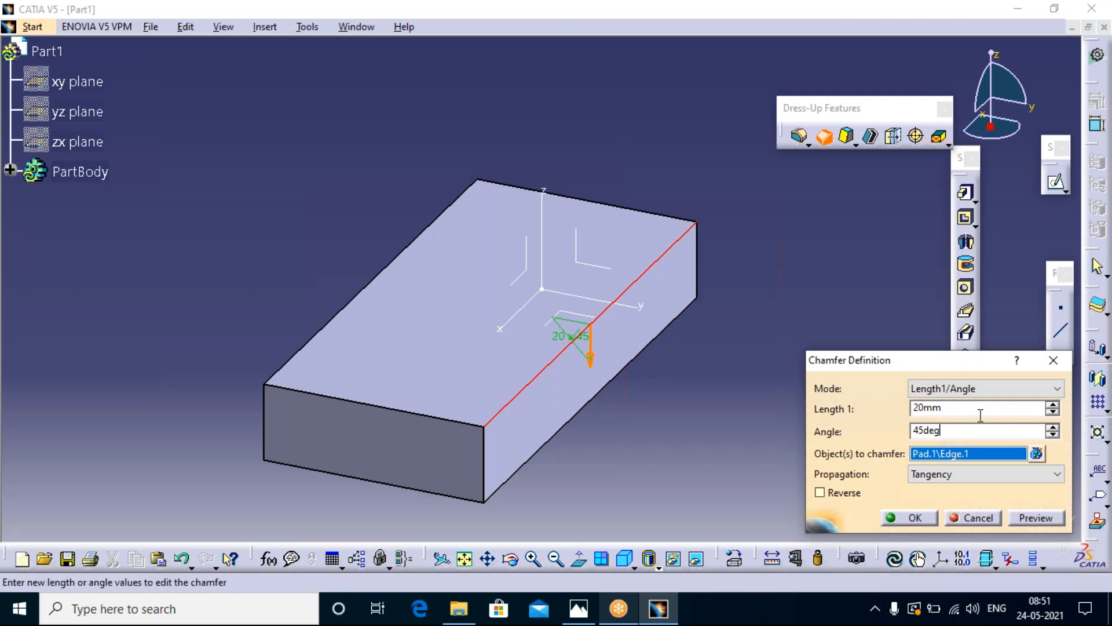
pyautogui.press('Return')
pyautogui.write('1')
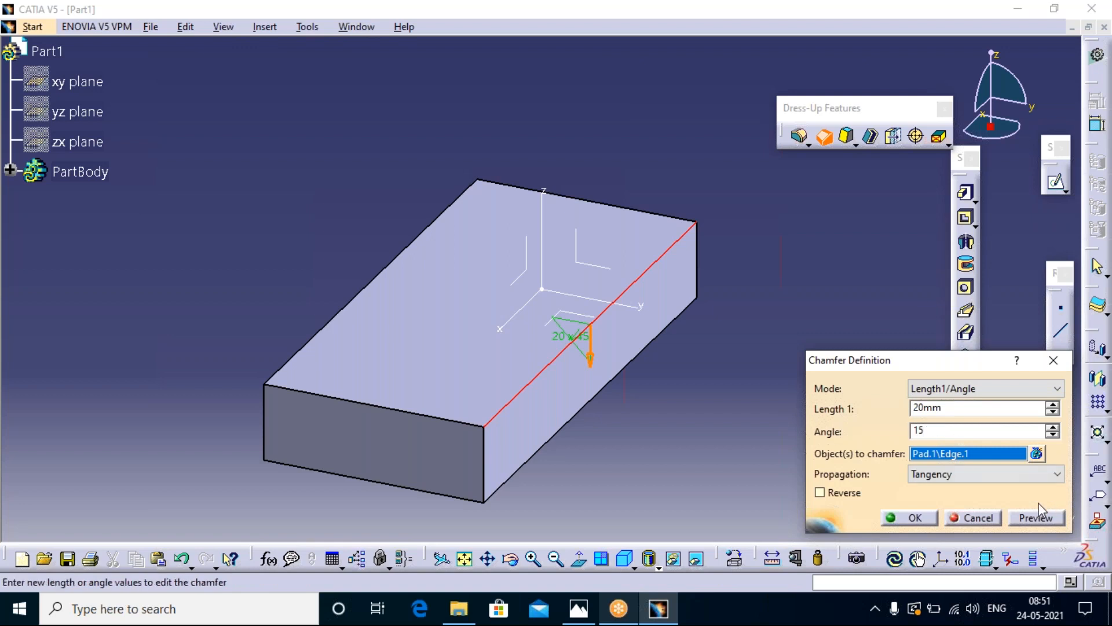
pyautogui.write('5')
pyautogui.click(1037, 517)
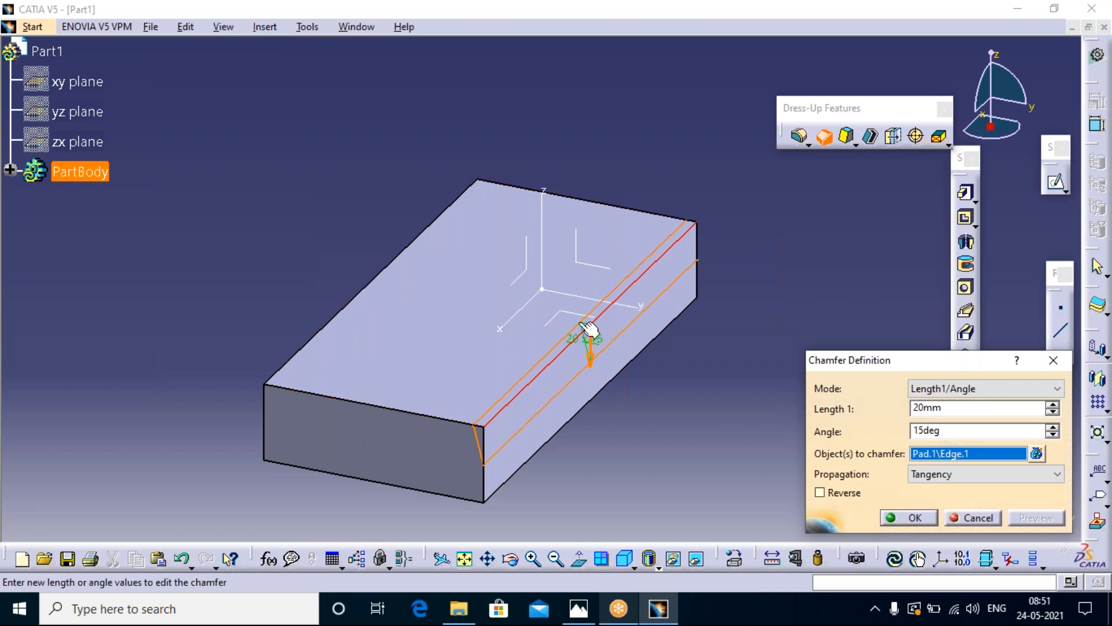
# - Reverse the 20 mm by 15-degree chamfer's direction, preview and accept it, and undo the finished chamfer
pyautogui.click(592, 362)
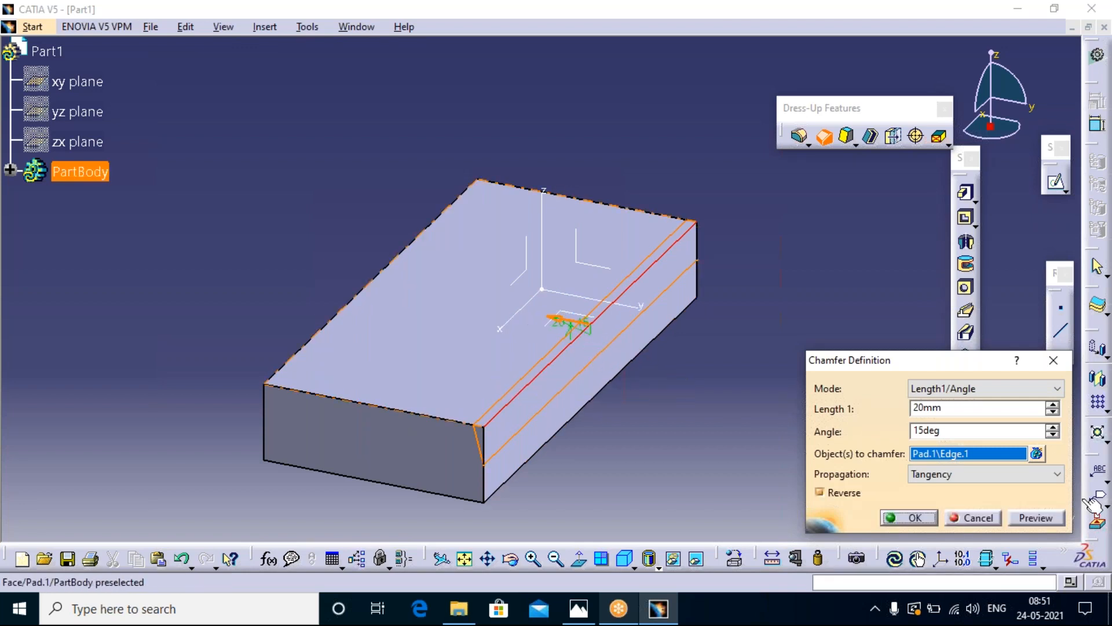
pyautogui.click(1038, 518)
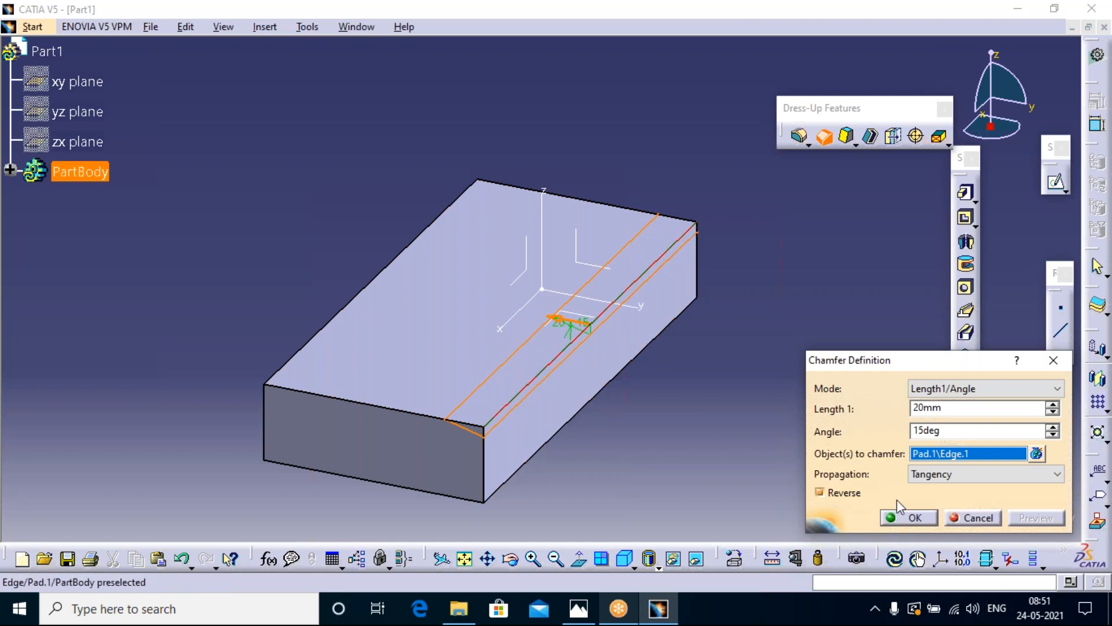
pyautogui.click(913, 516)
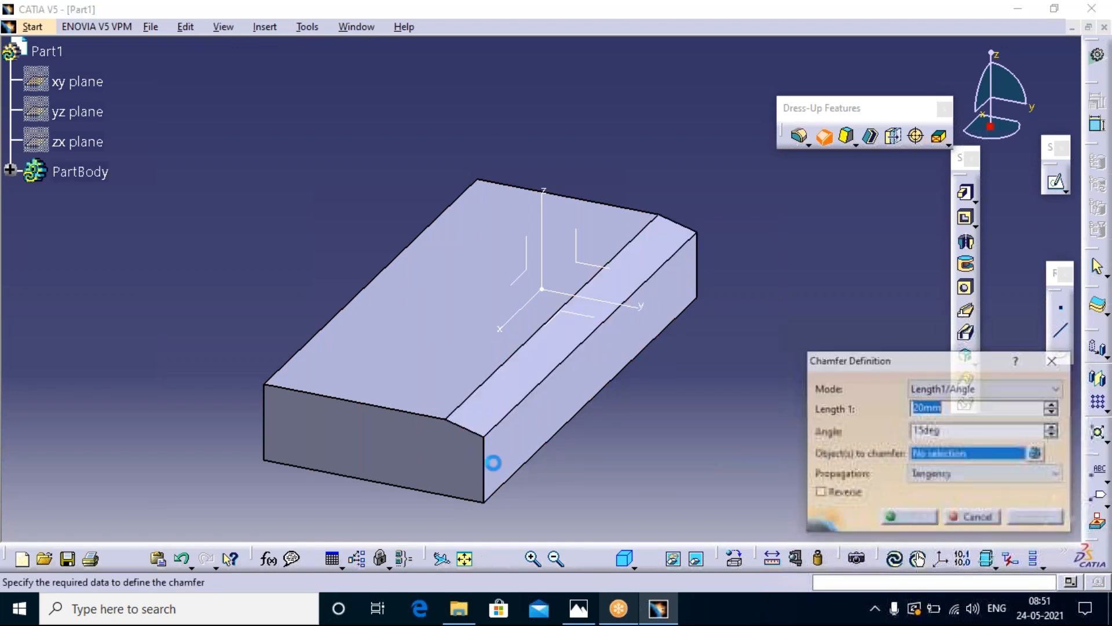
pyautogui.click(1053, 360)
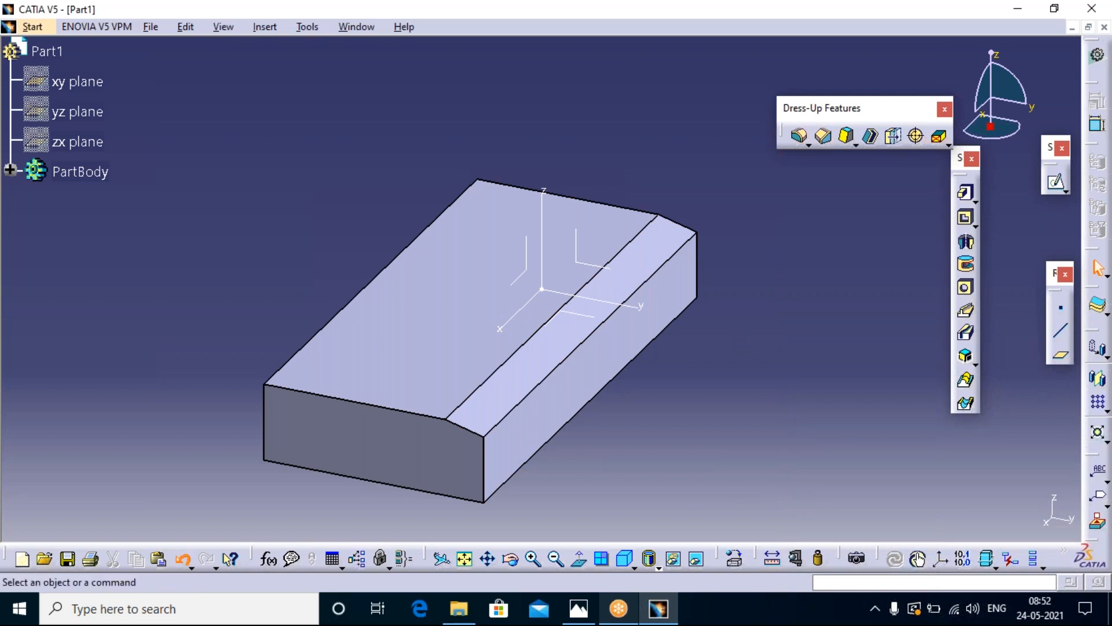
pyautogui.click(181, 558)
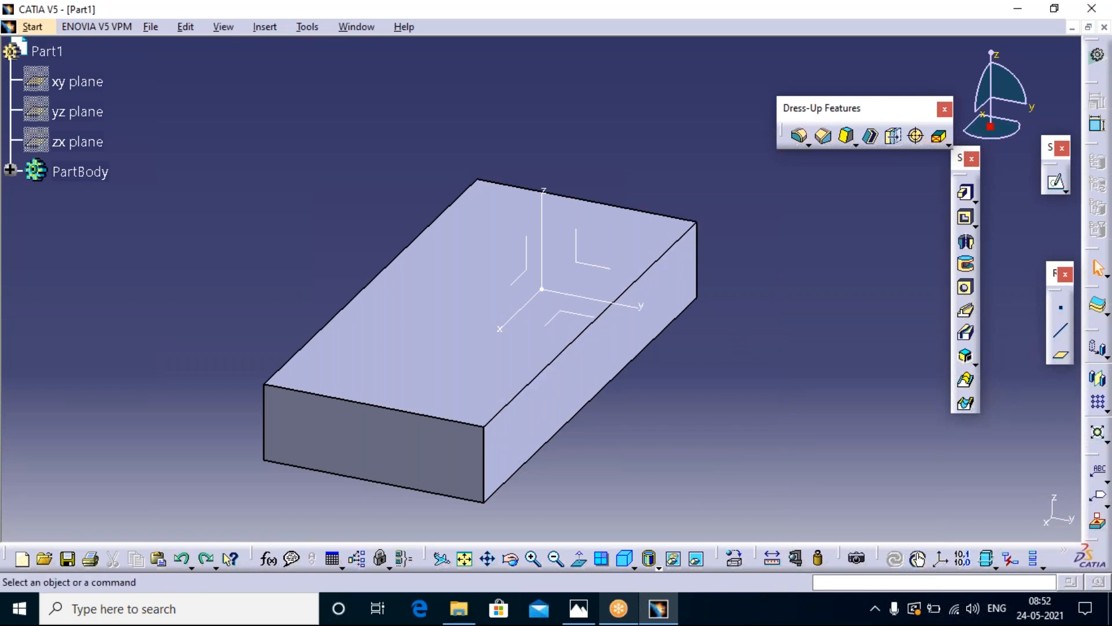
# - Detach the set of draft tools for easy access and start a Draft Angle definition on the block
pyautogui.click(854, 144)
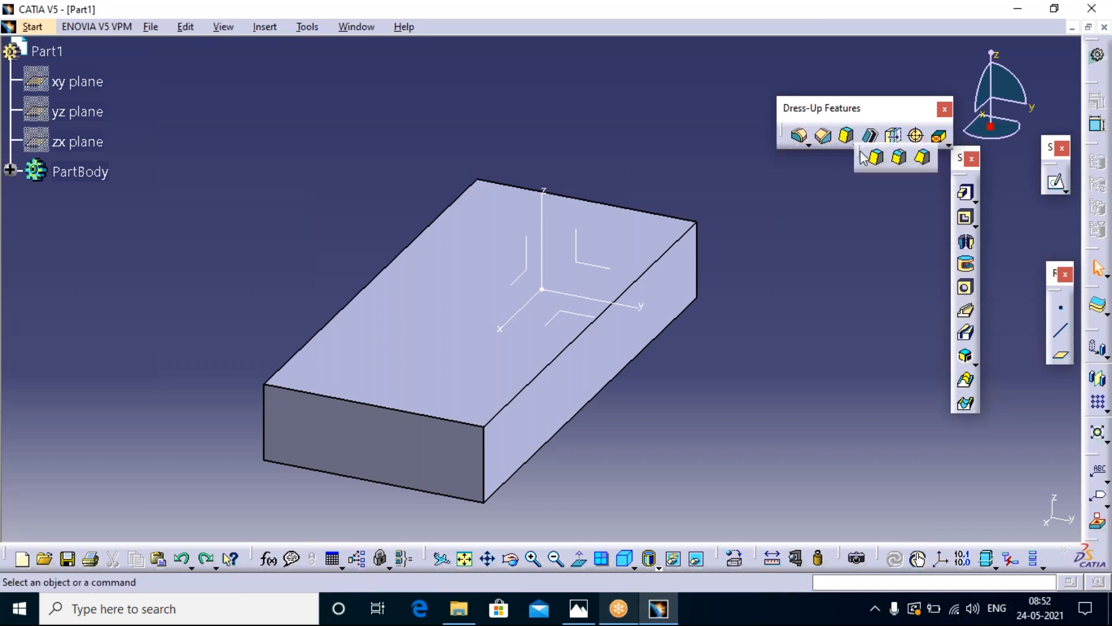
pyautogui.moveTo(664, 134); pyautogui.dragTo(666, 128)
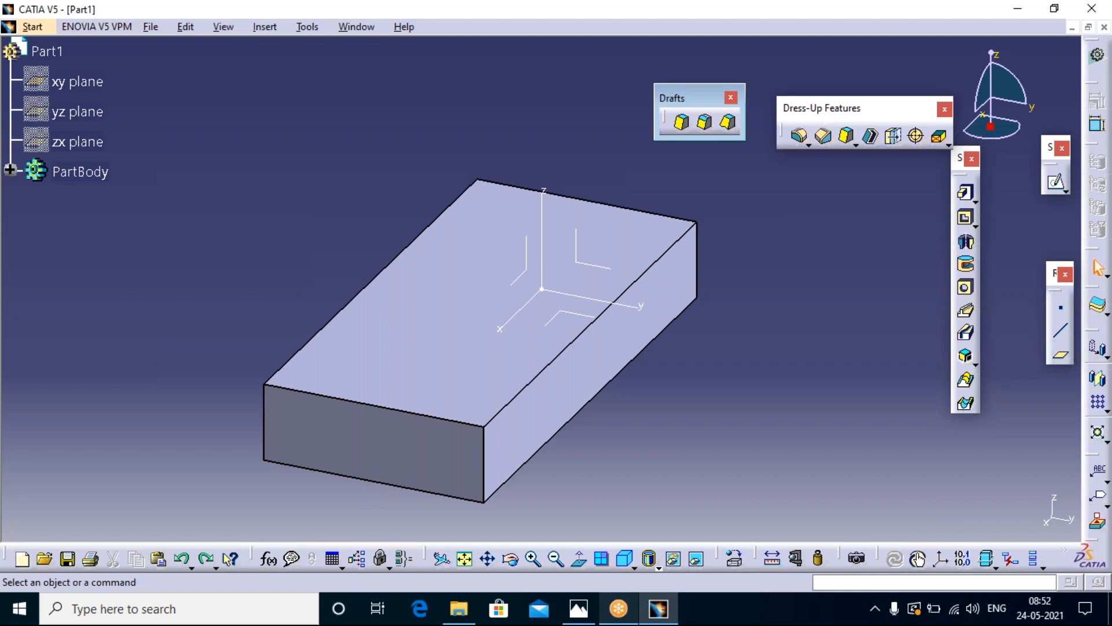
pyautogui.click(681, 121)
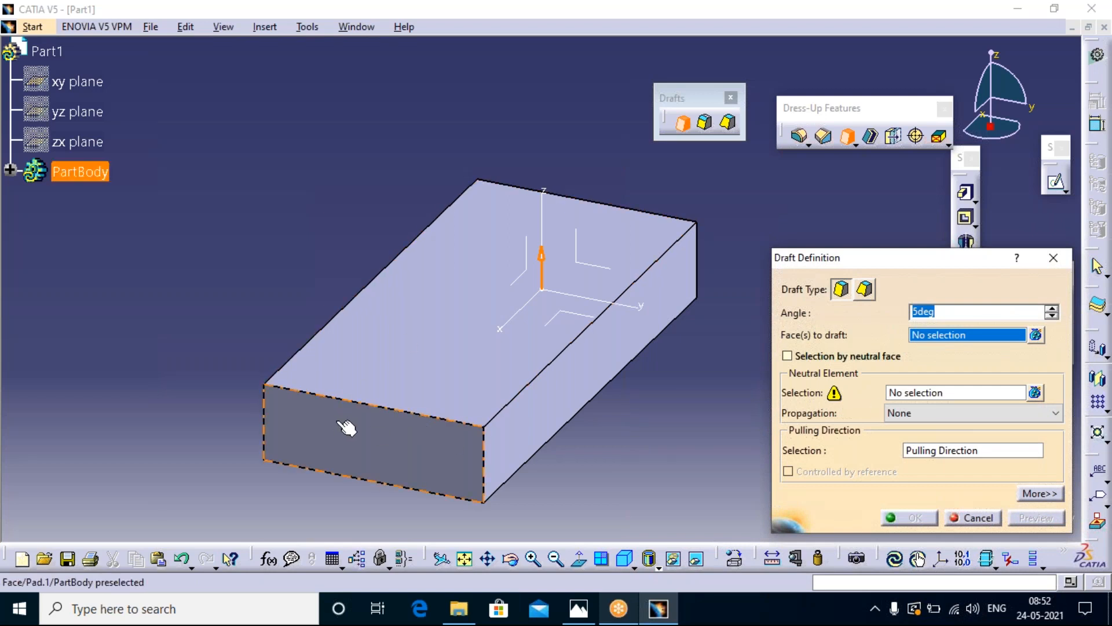
pyautogui.click(387, 449)
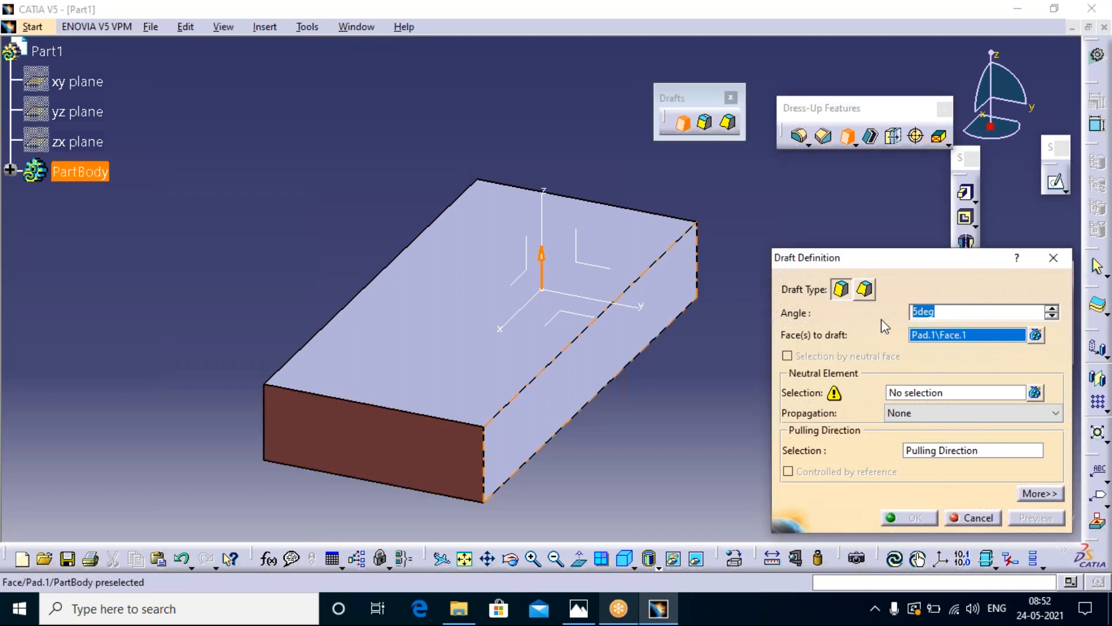
pyautogui.click(916, 312)
pyautogui.write('0')
pyautogui.click(956, 392)
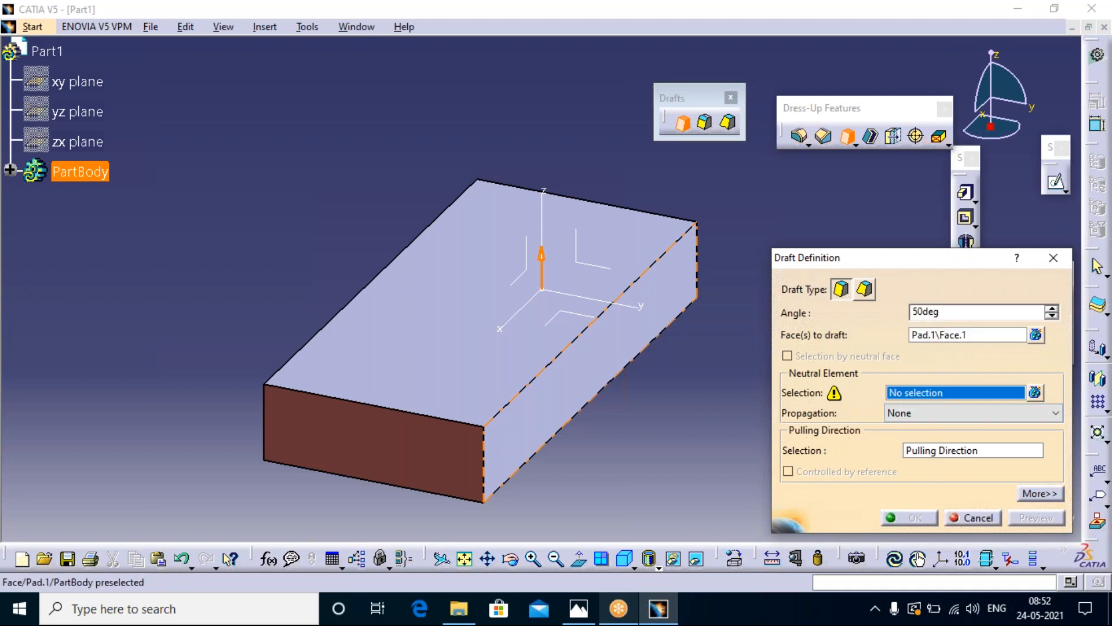
pyautogui.click(493, 353)
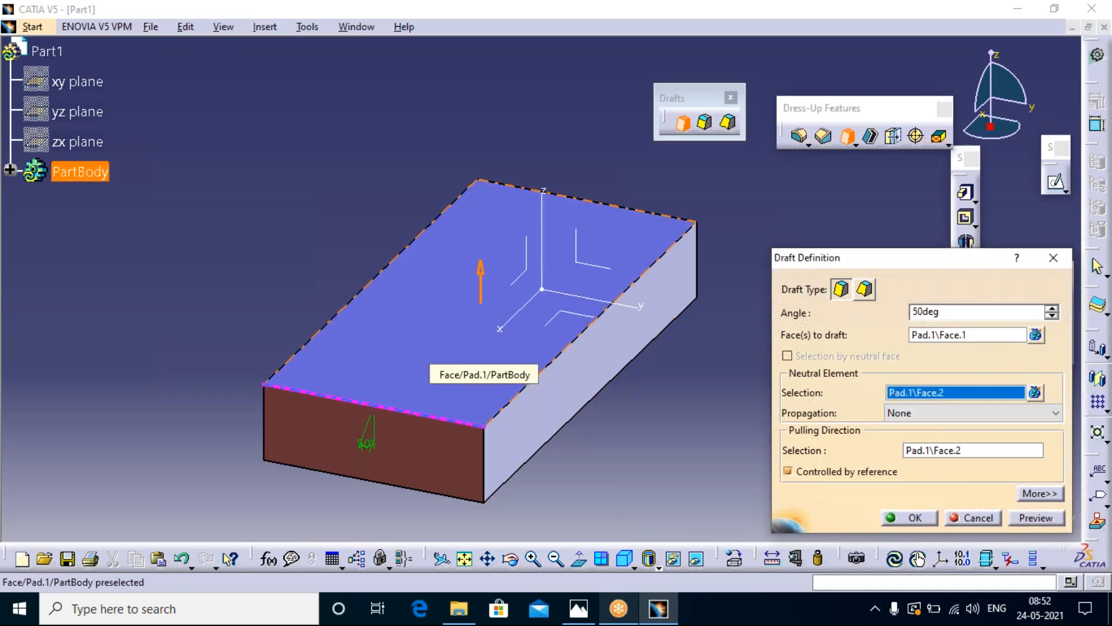
pyautogui.click(545, 422)
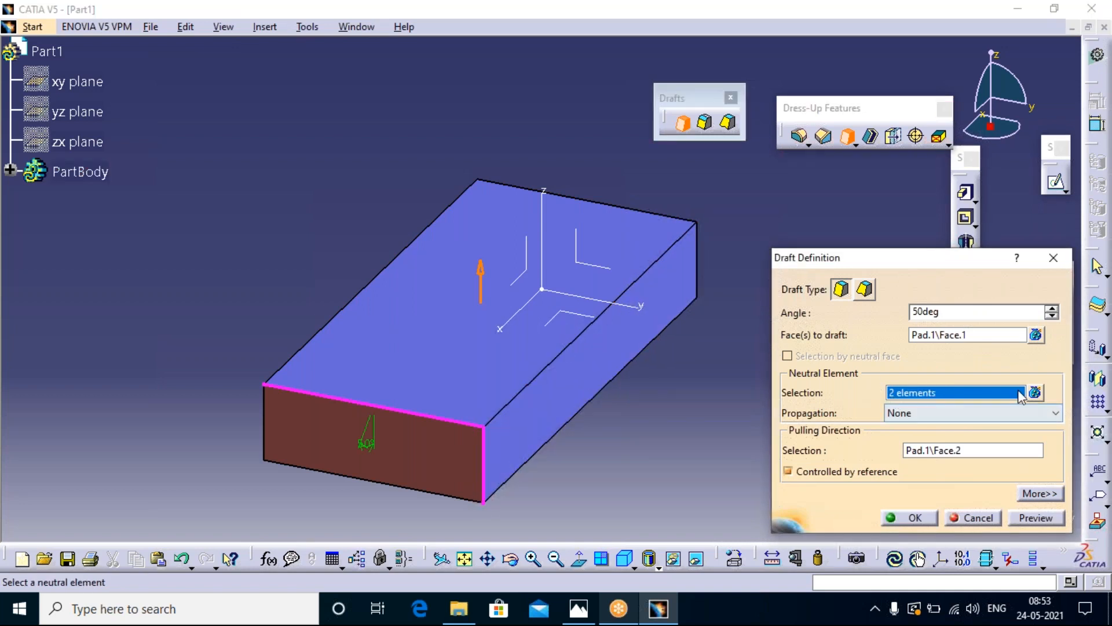
pyautogui.click(1035, 392)
pyautogui.click(961, 422)
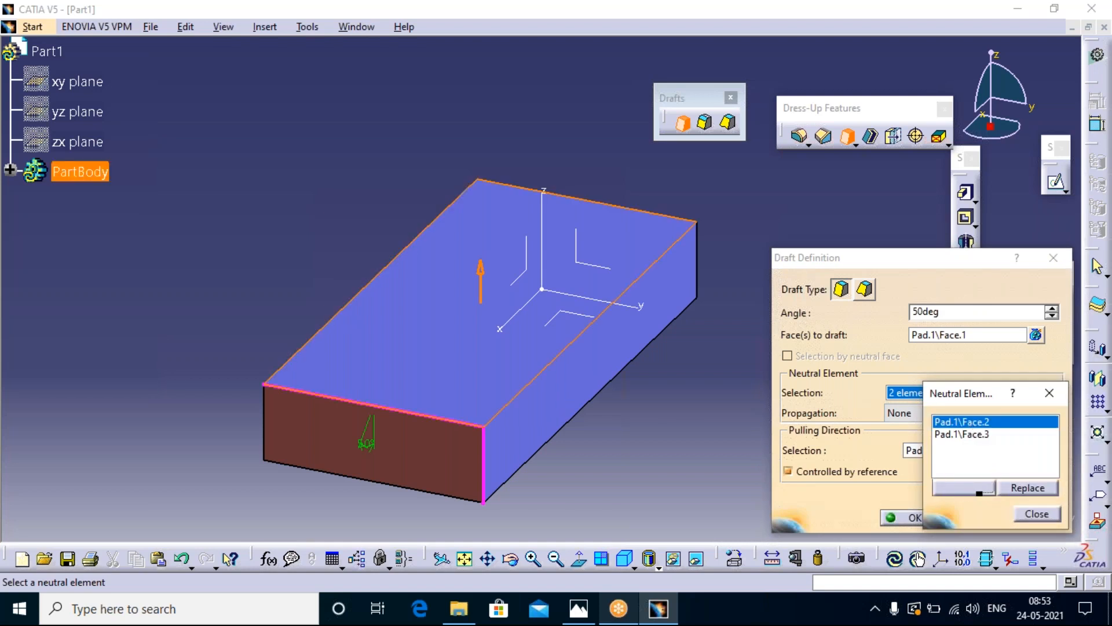
pyautogui.click(964, 487)
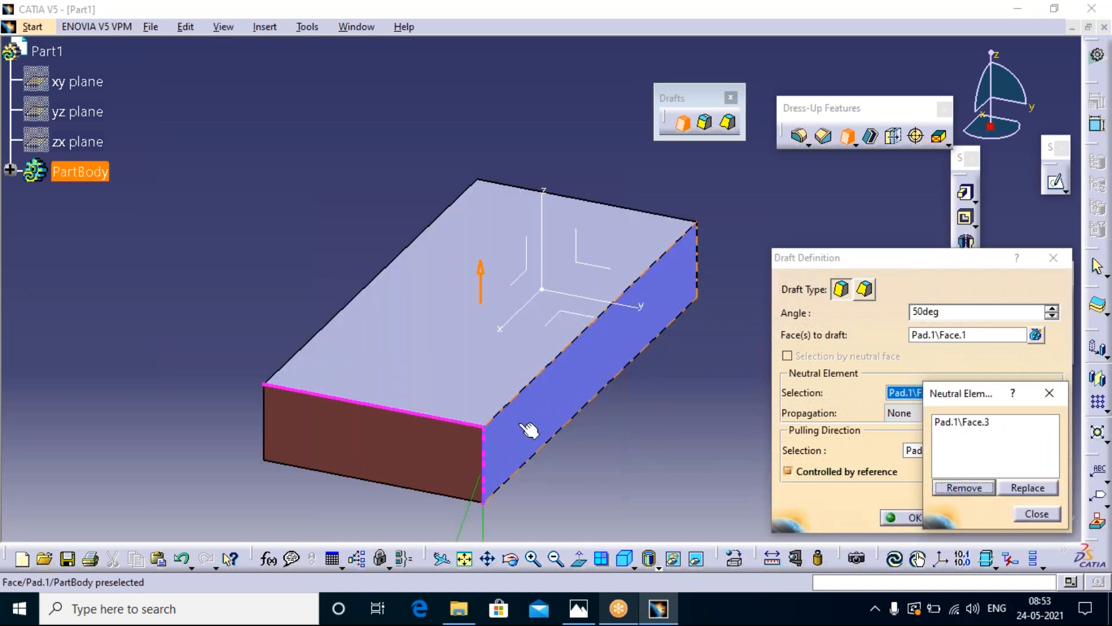
pyautogui.click(1051, 394)
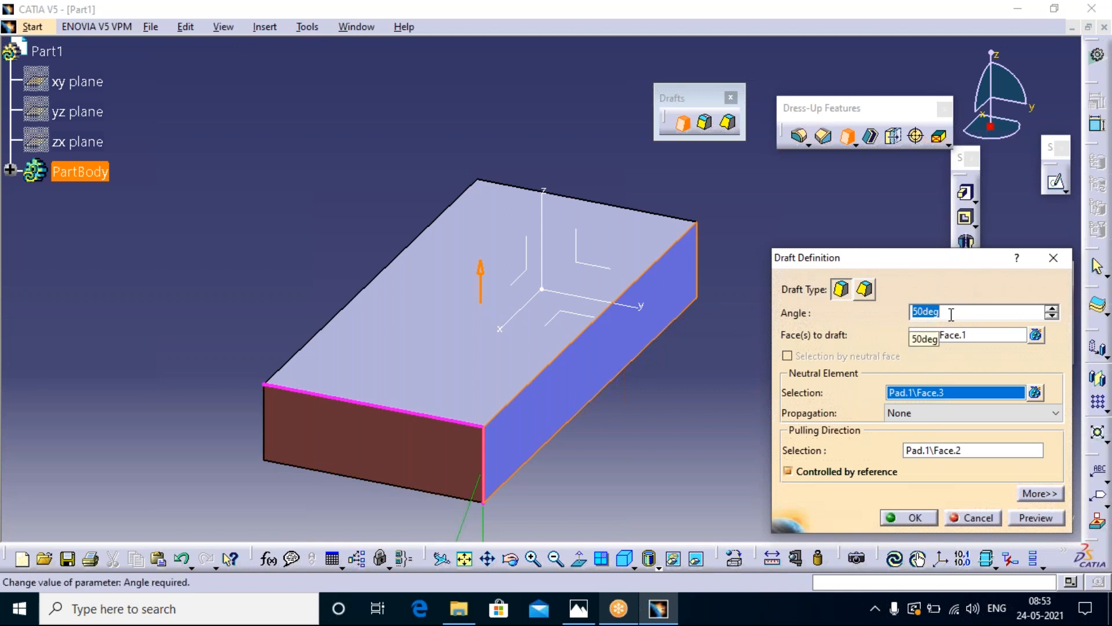
pyautogui.click(1049, 517)
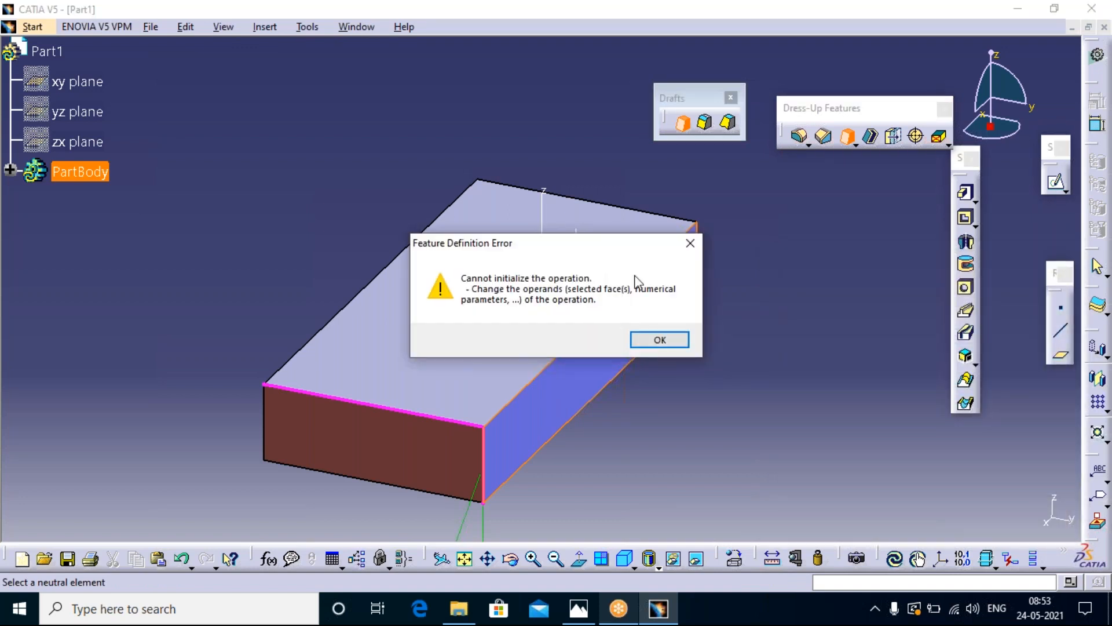
pyautogui.click(690, 242)
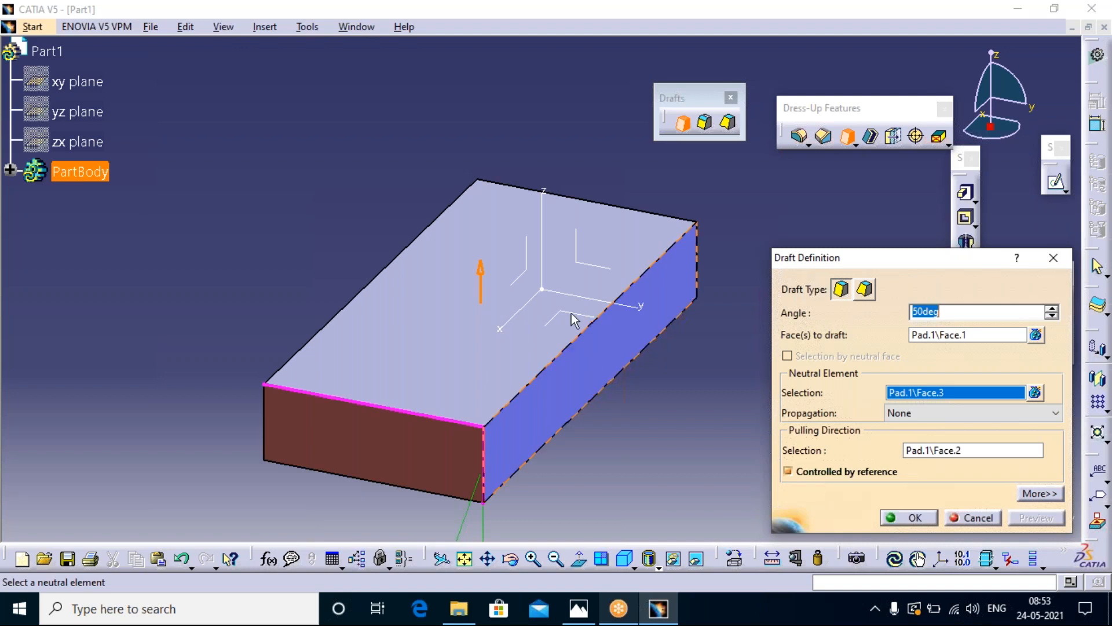
pyautogui.click(482, 289)
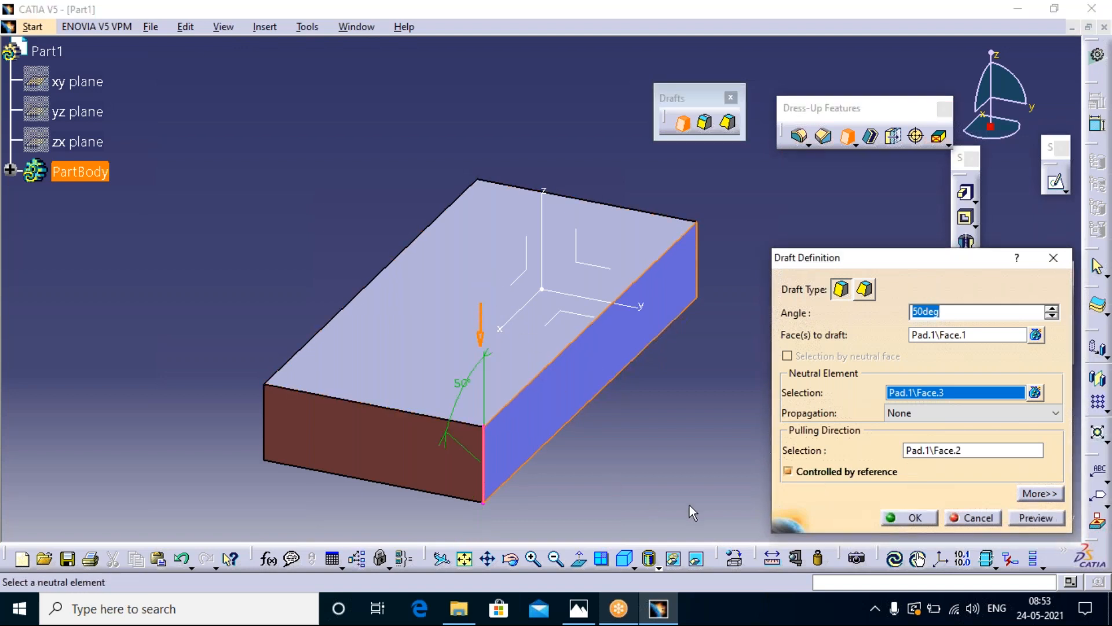
pyautogui.click(1036, 517)
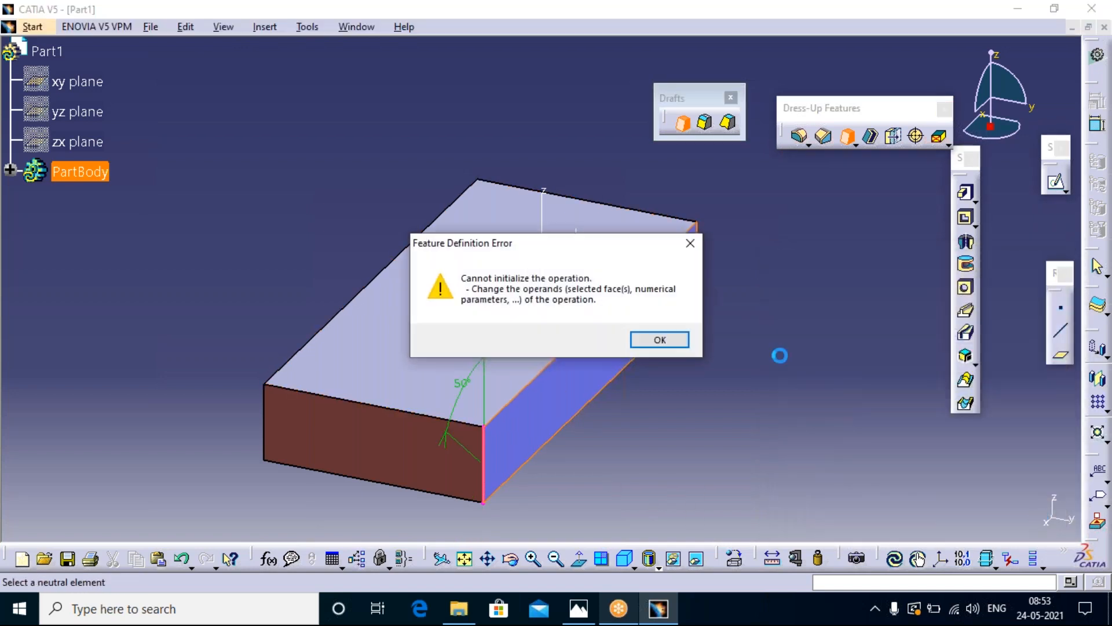
pyautogui.click(689, 244)
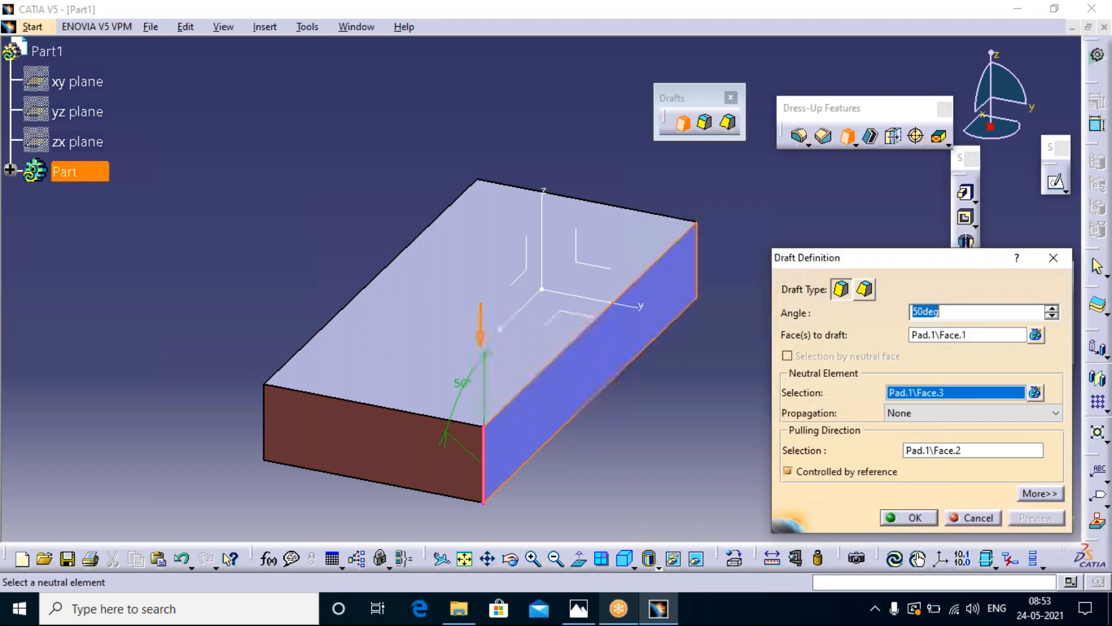
pyautogui.click(973, 517)
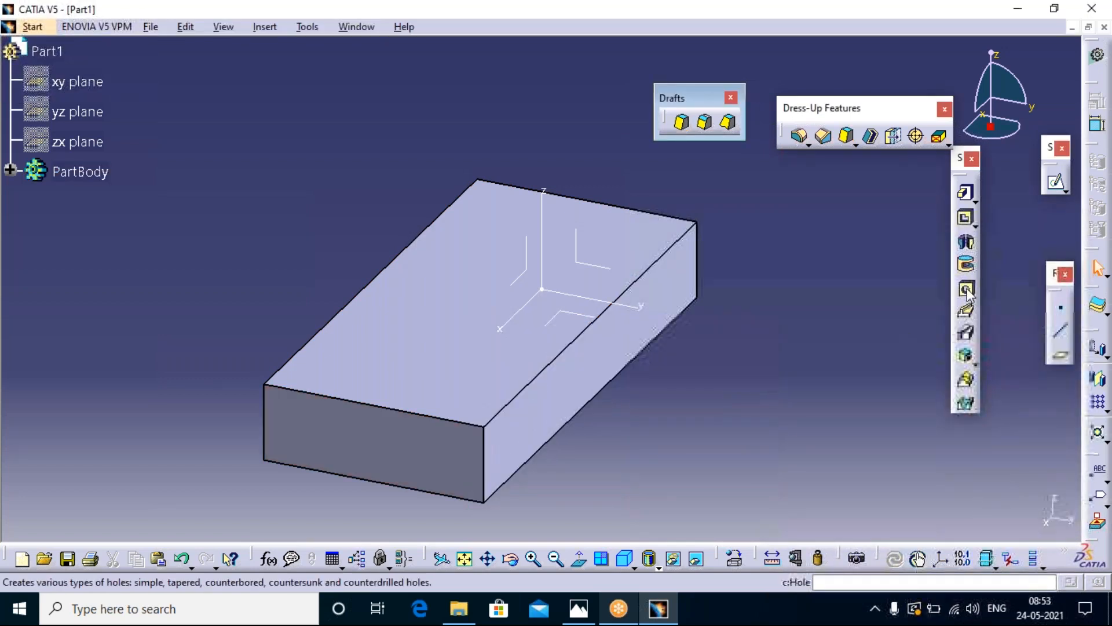
# - Define a 50-degree draft on the block's front face with the adjacent long side face as neutral element, and preview it
pyautogui.click(682, 122)
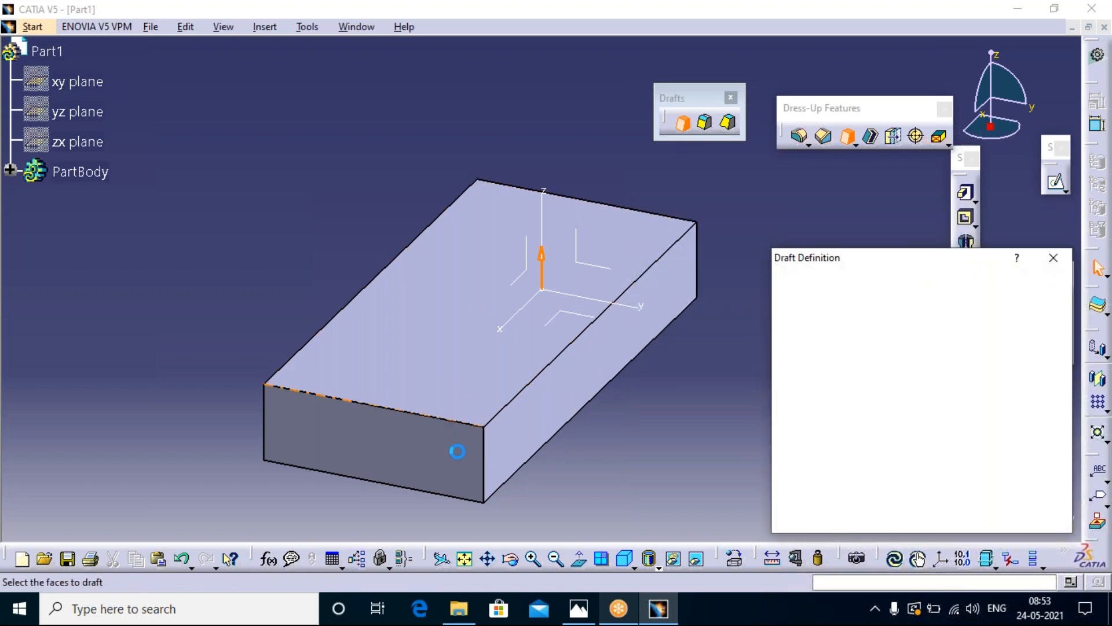
pyautogui.click(462, 454)
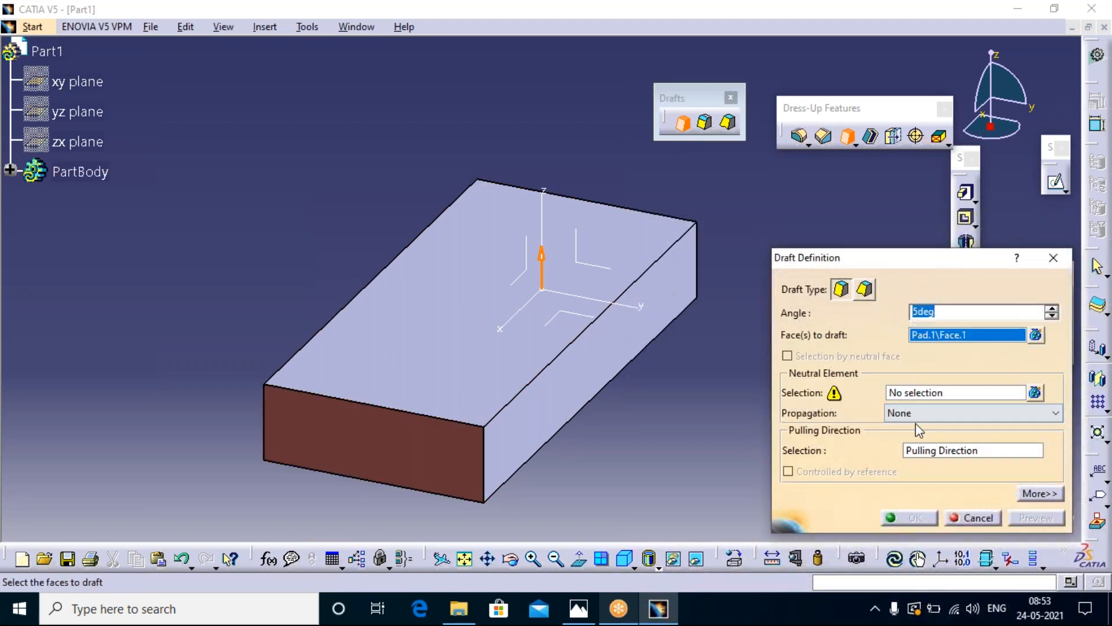
pyautogui.click(1017, 405)
pyautogui.click(987, 388)
pyautogui.click(974, 393)
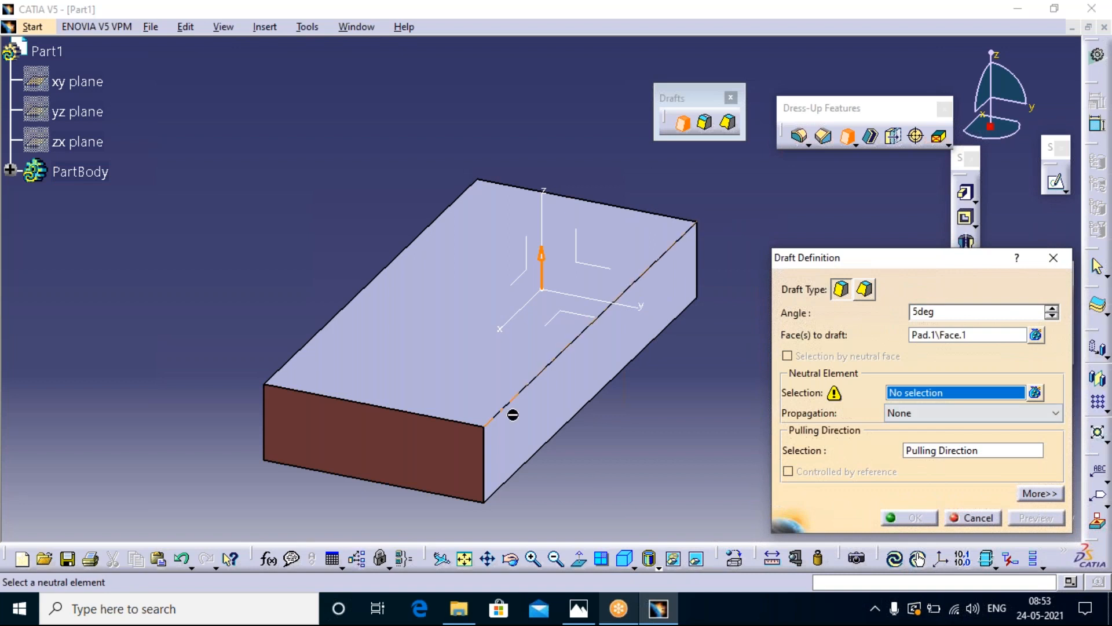
pyautogui.click(575, 387)
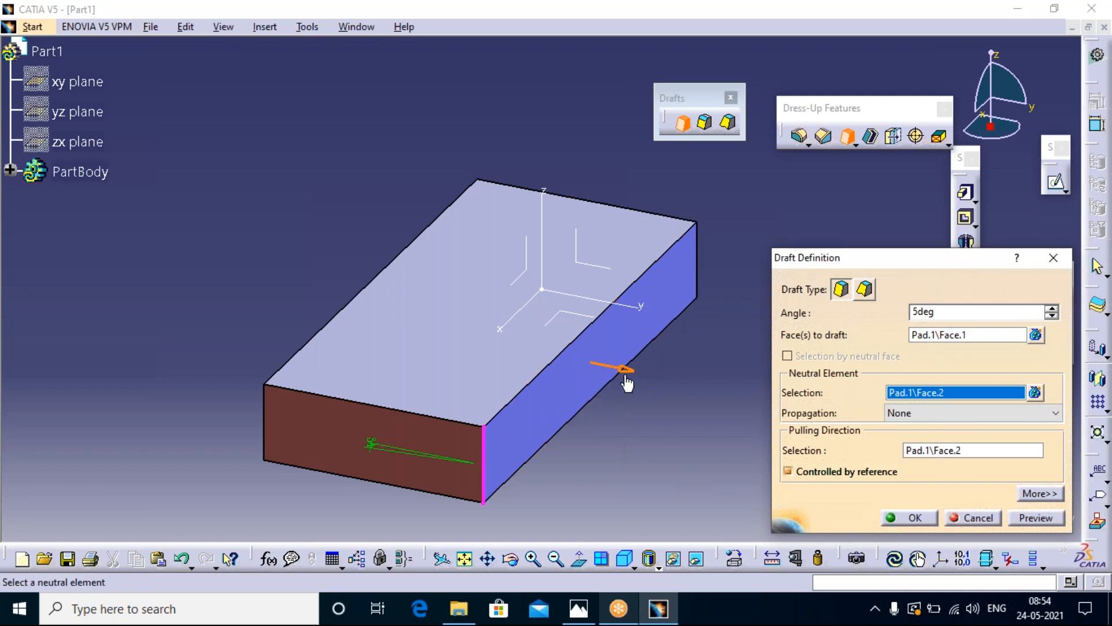
pyautogui.click(919, 315)
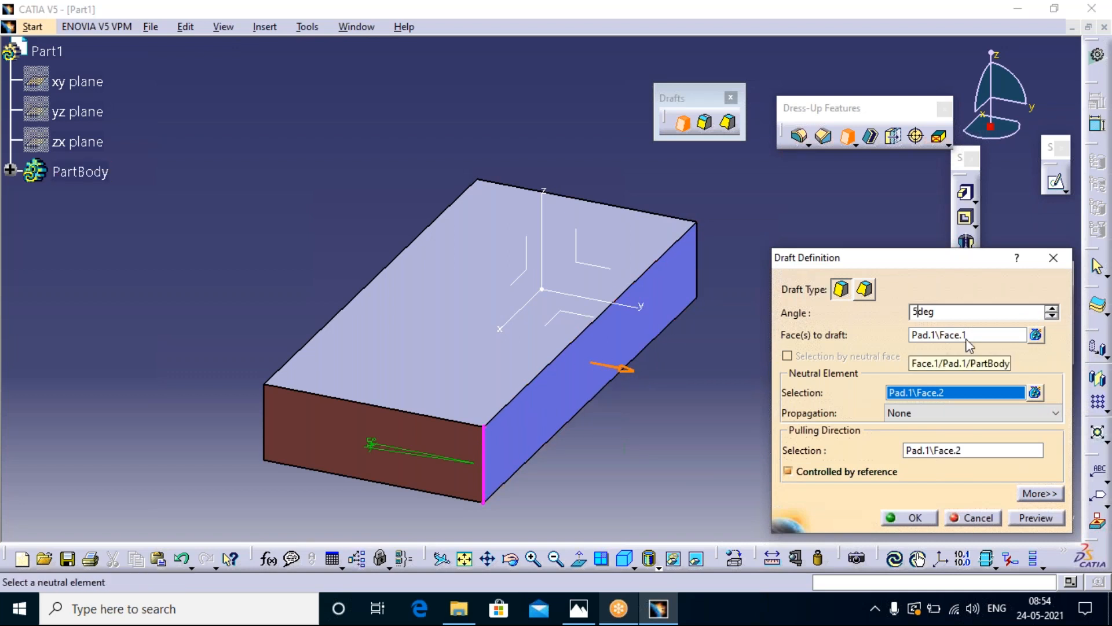
pyautogui.write('0')
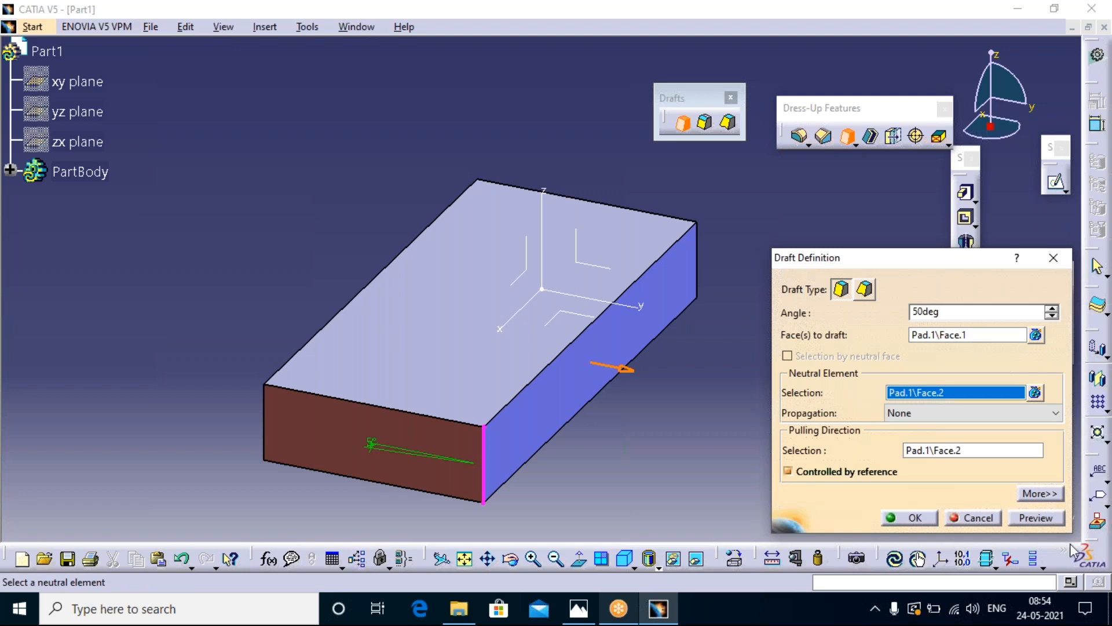
pyautogui.click(1036, 518)
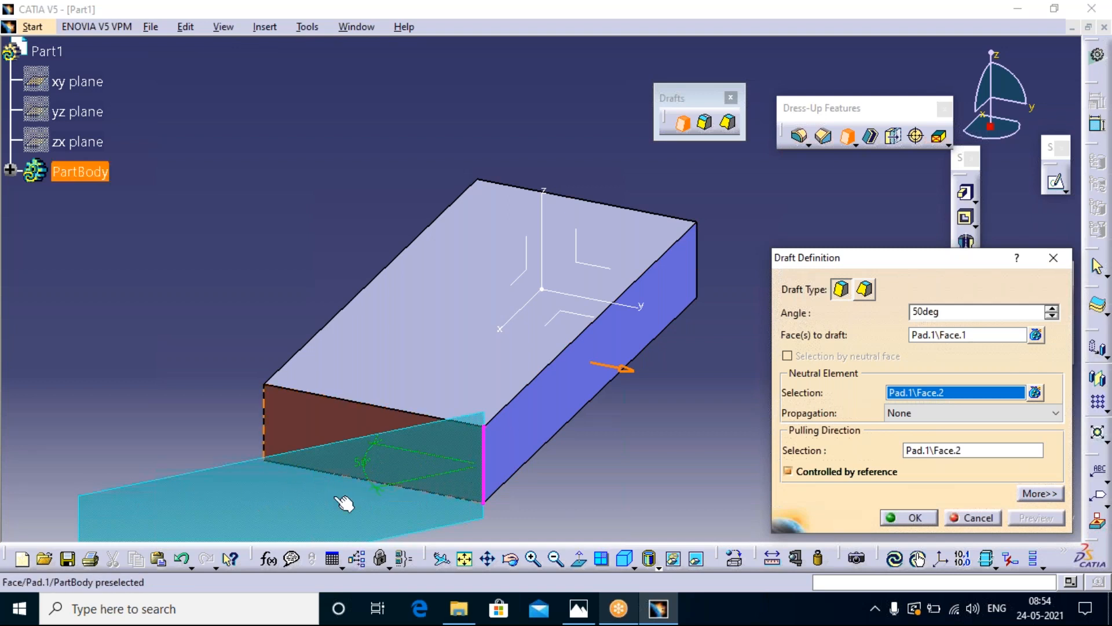
# - Reverse the draft's pulling direction, preview the new orientation and apply the draft
pyautogui.click(624, 370)
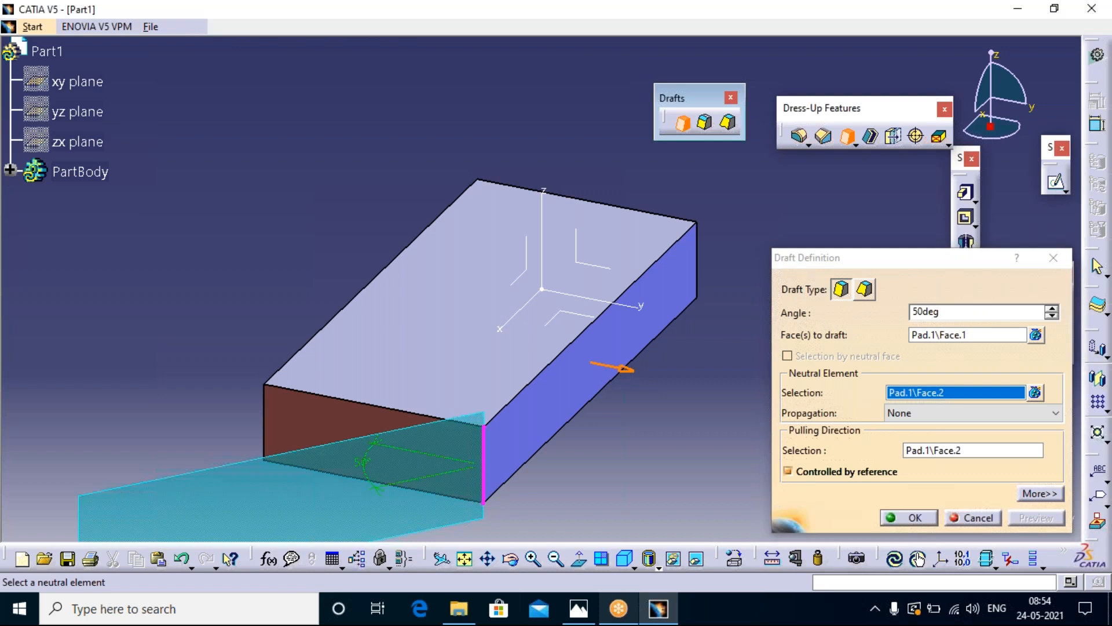
pyautogui.click(1043, 518)
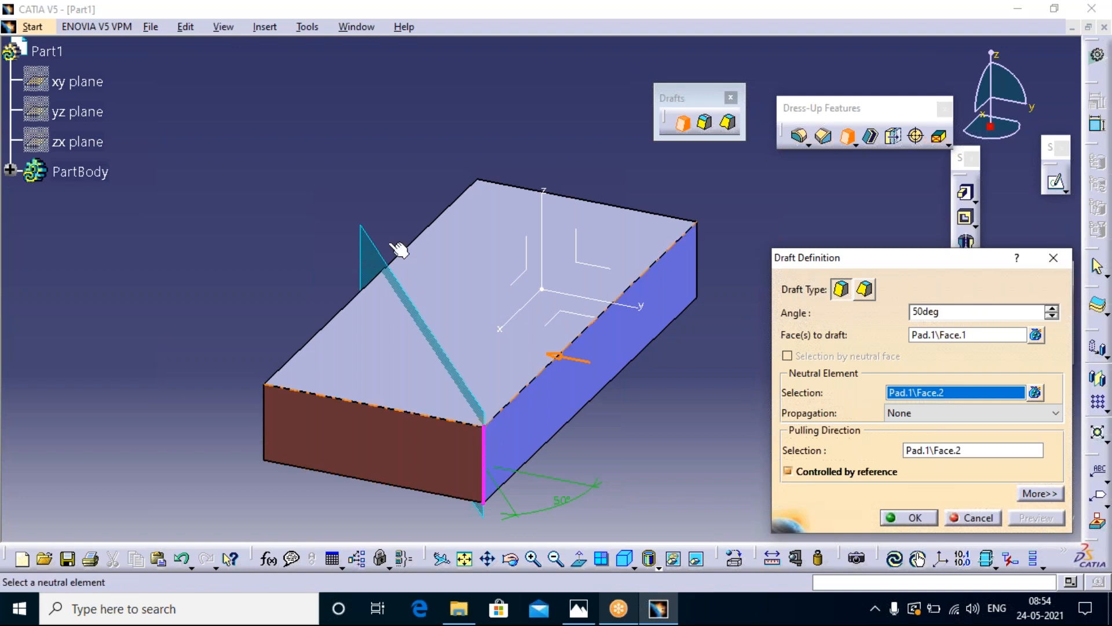
pyautogui.click(907, 518)
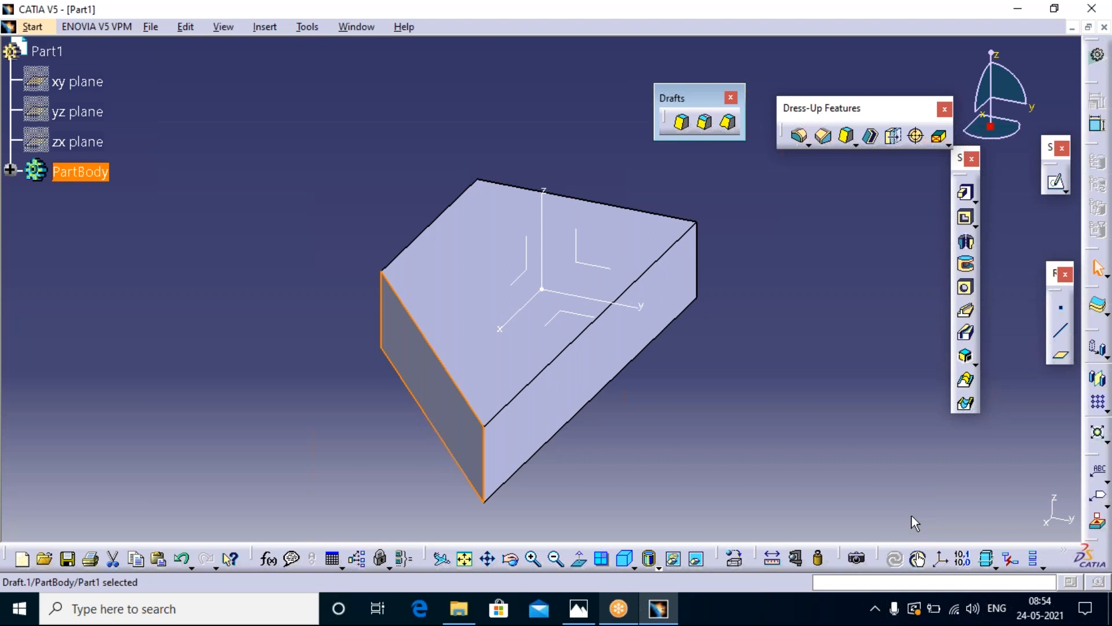
# - Reopen the existing draft's definition, flip its pulling direction, preview it and apply the change
pyautogui.click(11, 170)
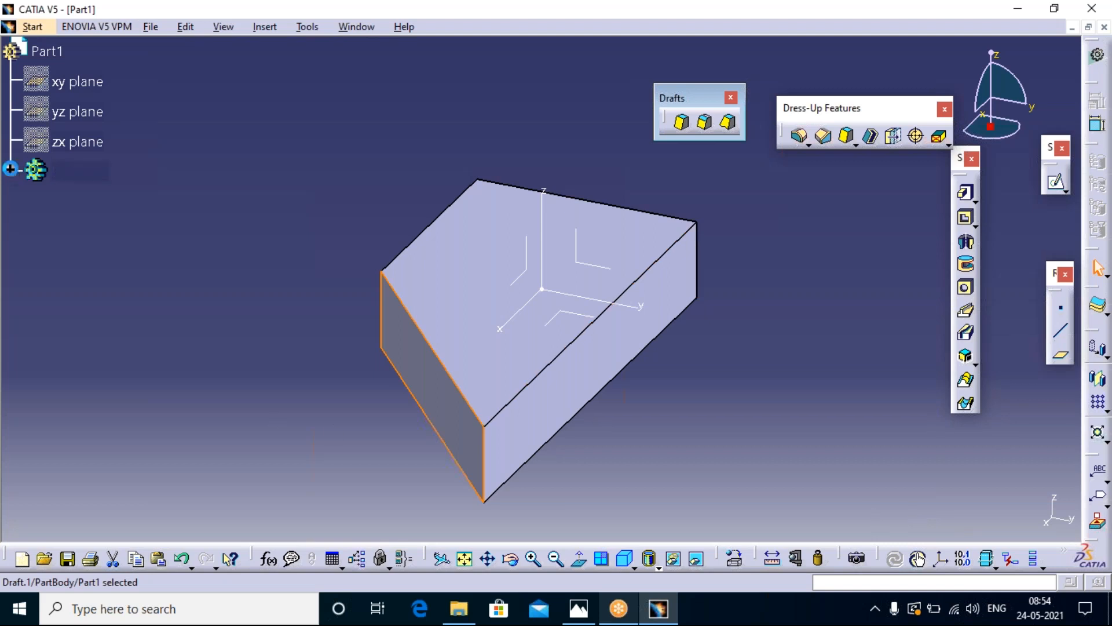
pyautogui.doubleClick(99, 293)
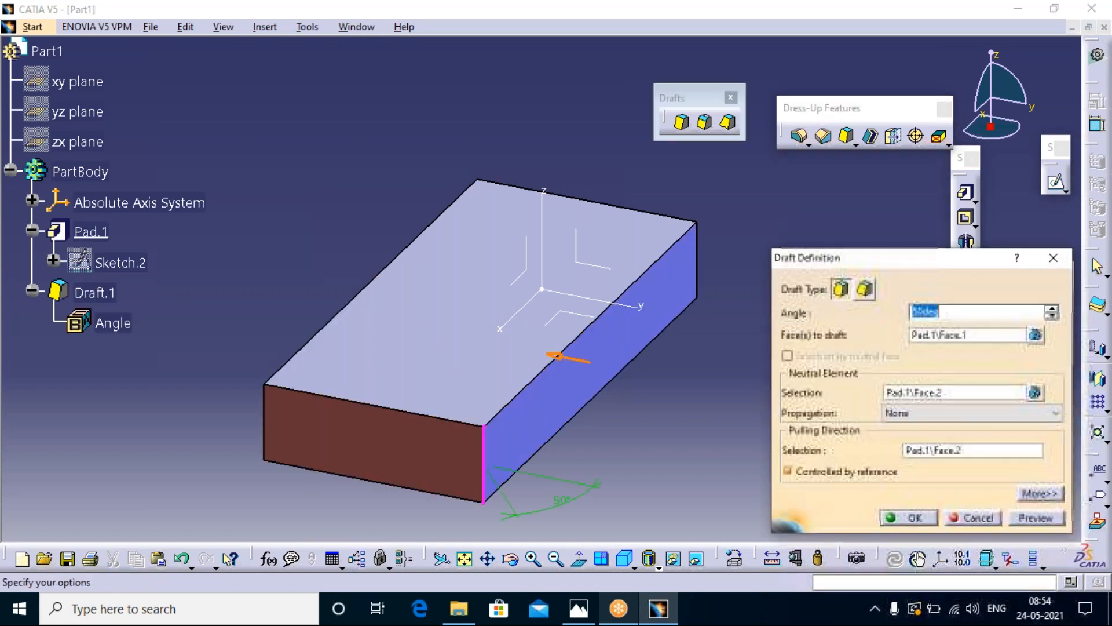
pyautogui.click(560, 363)
pyautogui.click(1035, 517)
pyautogui.click(904, 517)
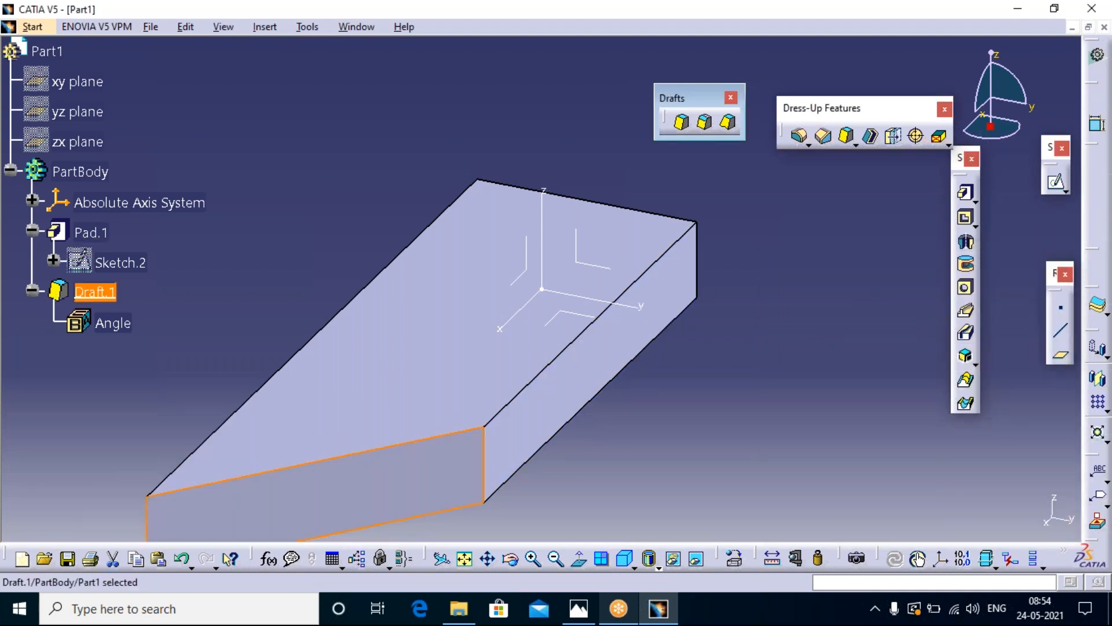
pyautogui.click(689, 449)
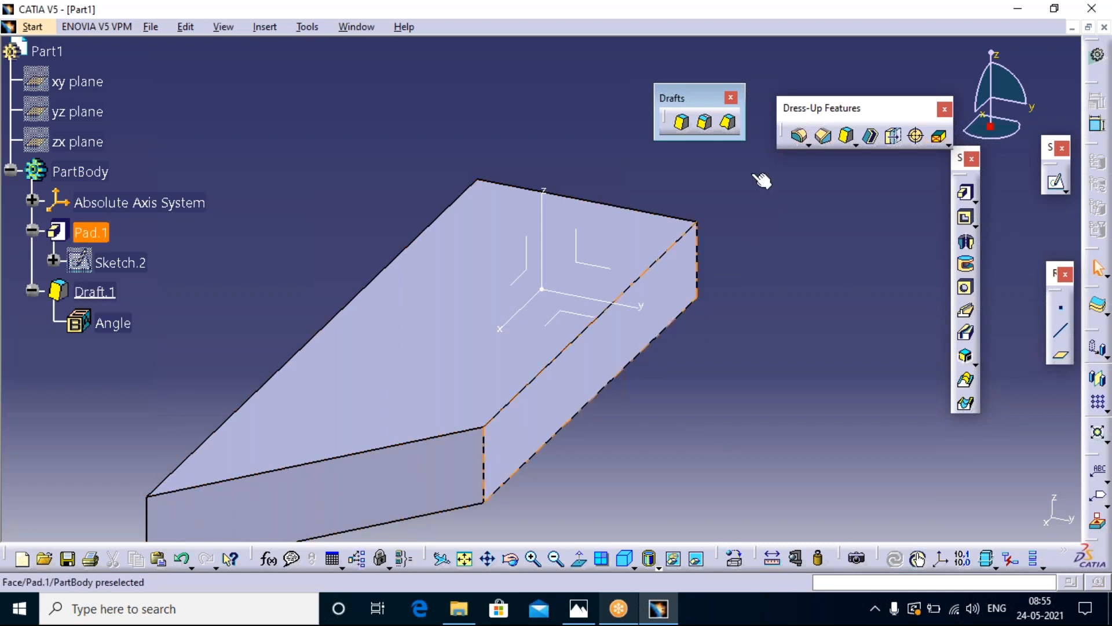
pyautogui.click(801, 136)
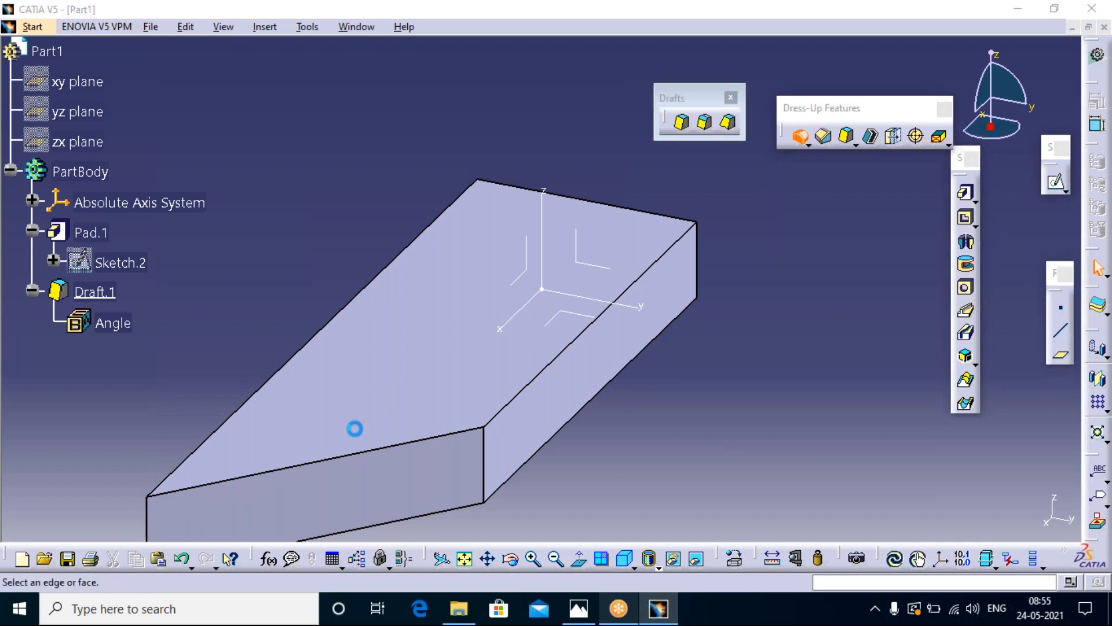
pyautogui.click(373, 453)
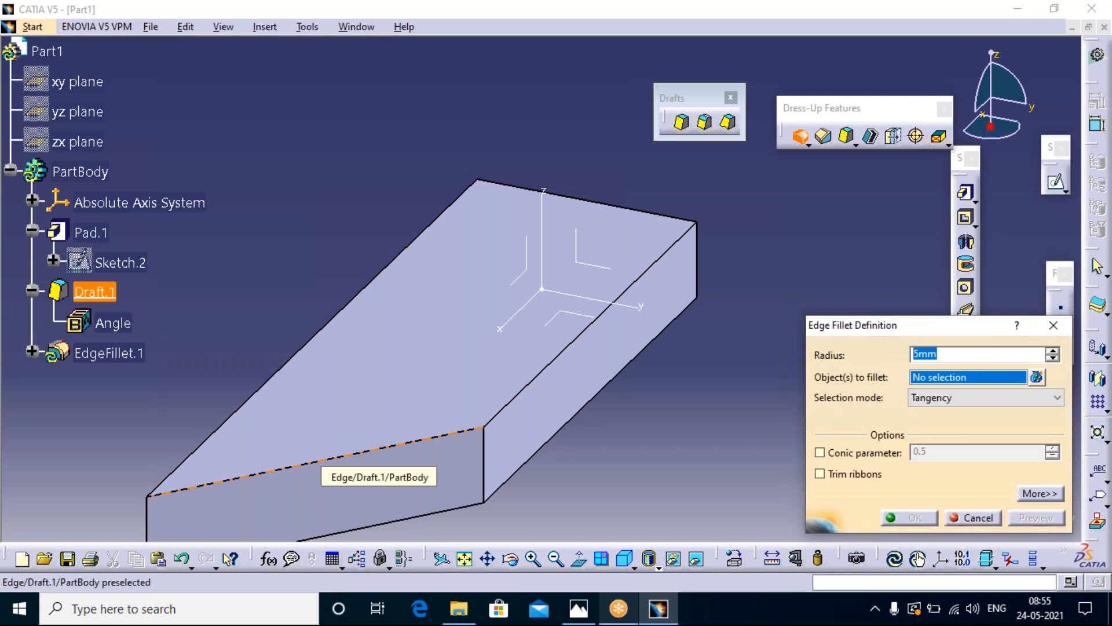
pyautogui.click(1053, 326)
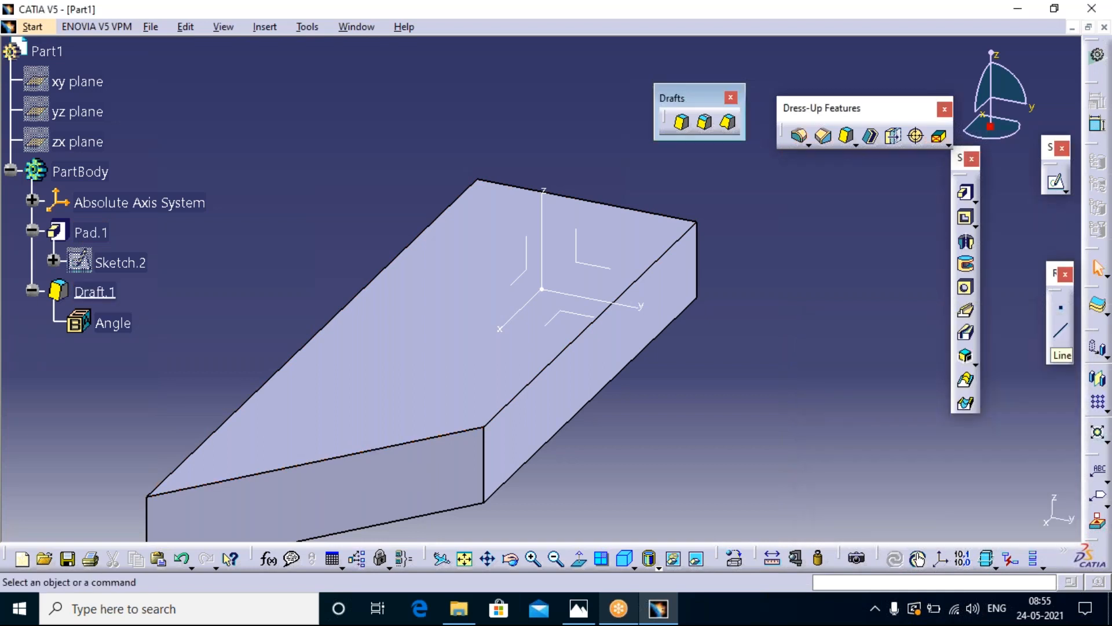
# - Undo the draft's direction change and the draft itself
pyautogui.hotkey('ctrl', 'z')
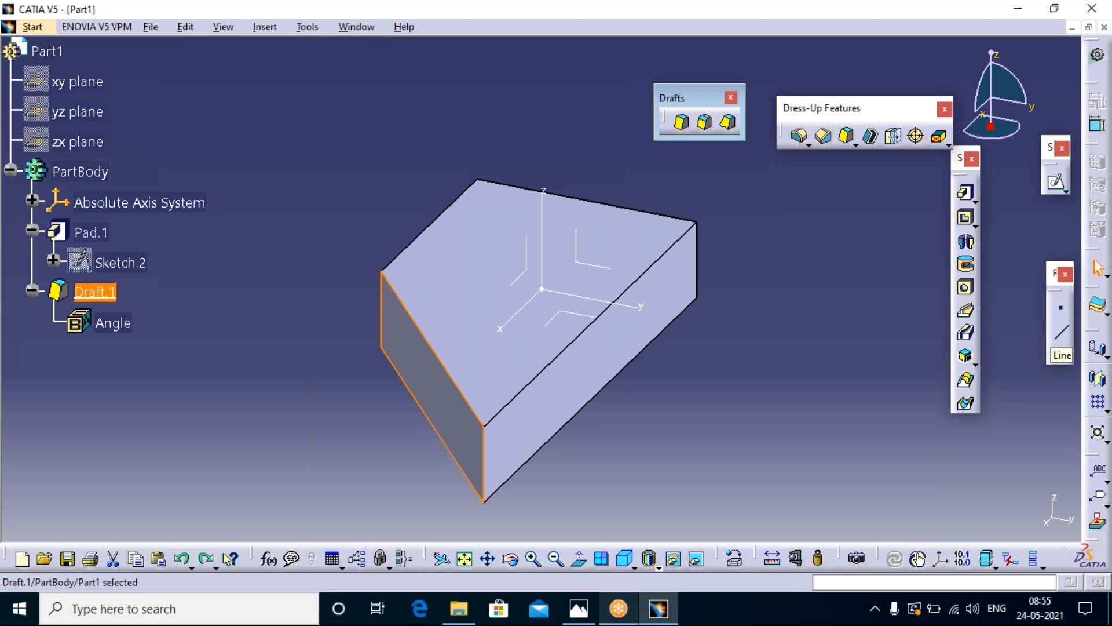
pyautogui.hotkey('ctrl', 'z')
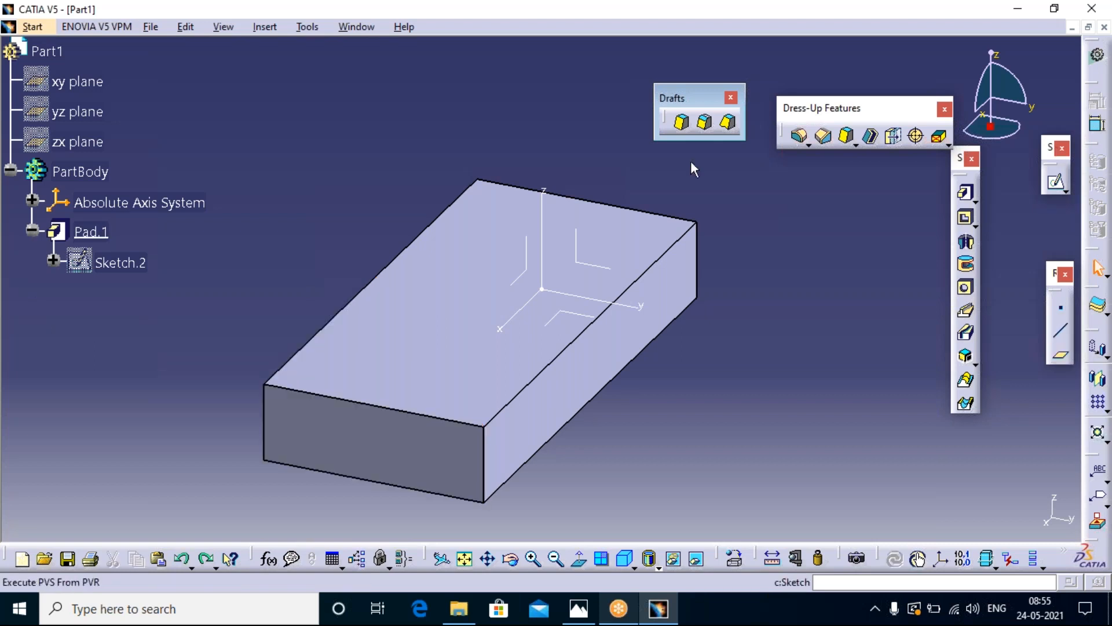
# - Apply a 5 mm edge fillet with tangency selection to the block's upper front edge
pyautogui.click(799, 137)
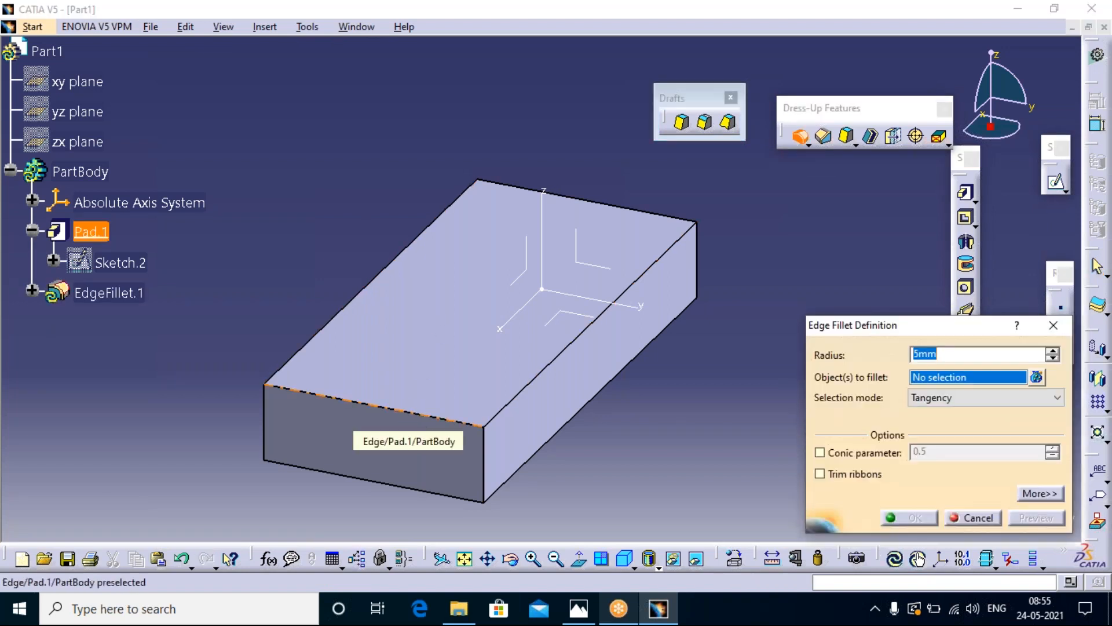
pyautogui.click(417, 420)
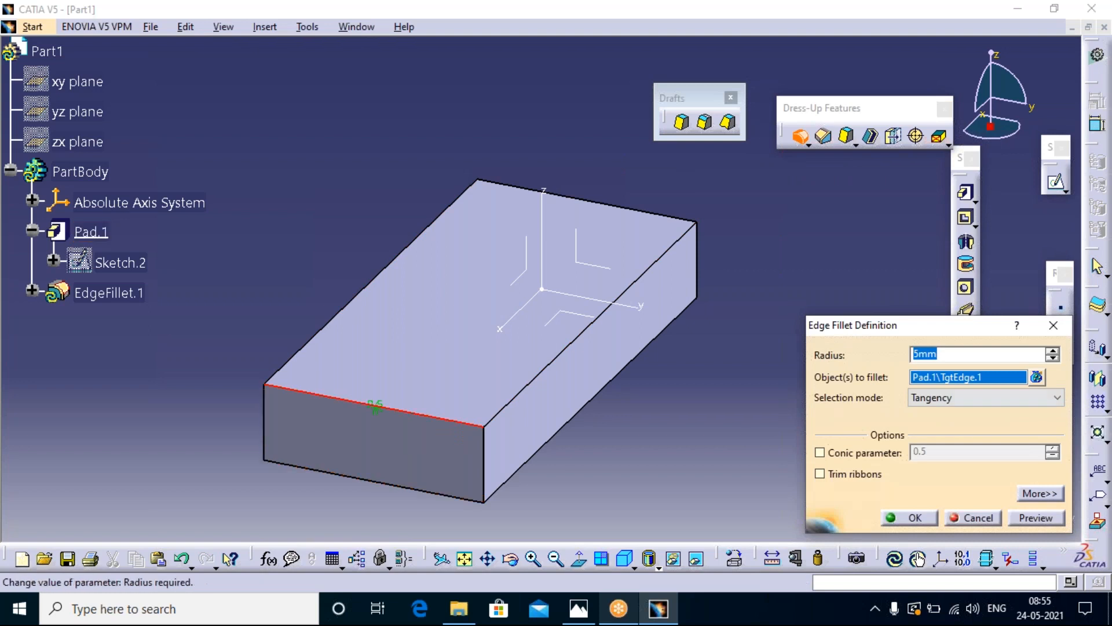
pyautogui.click(908, 517)
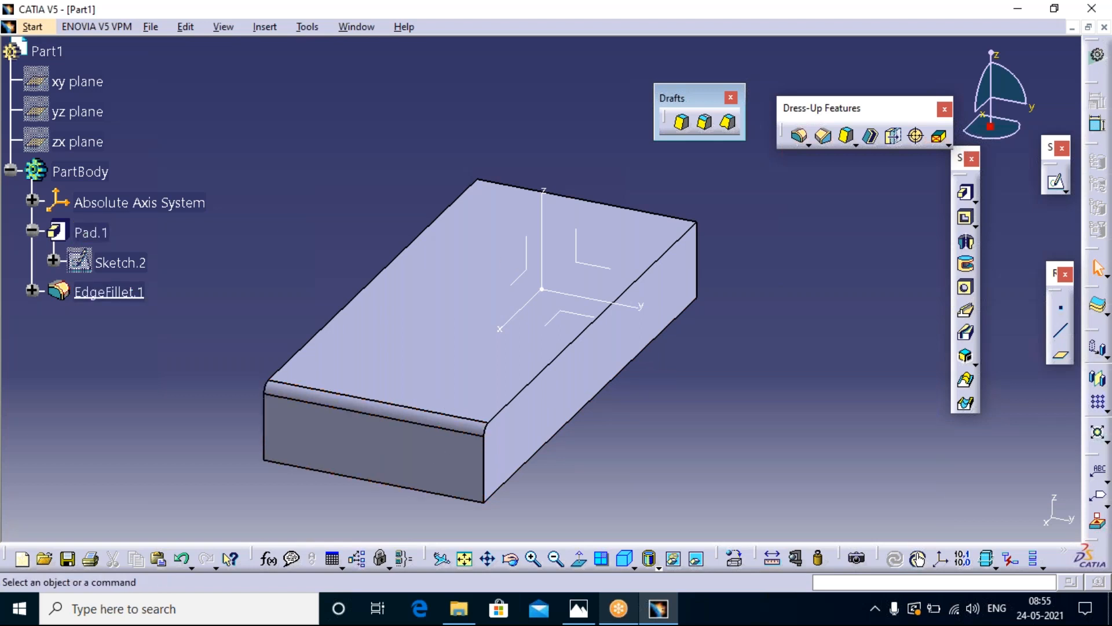
pyautogui.click(687, 124)
pyautogui.click(415, 462)
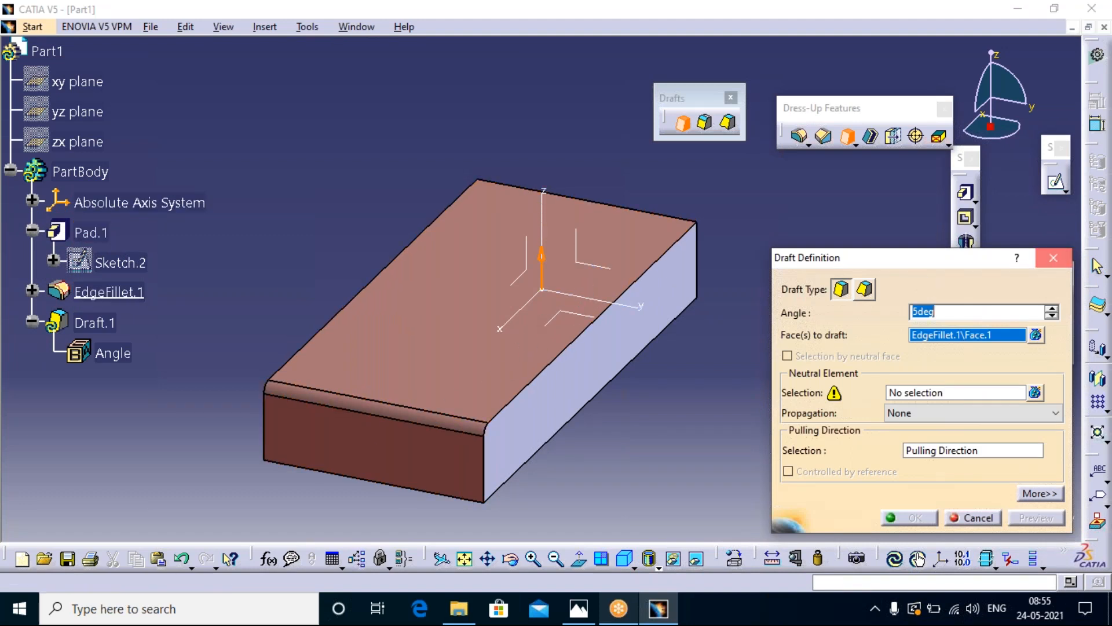
pyautogui.click(1053, 257)
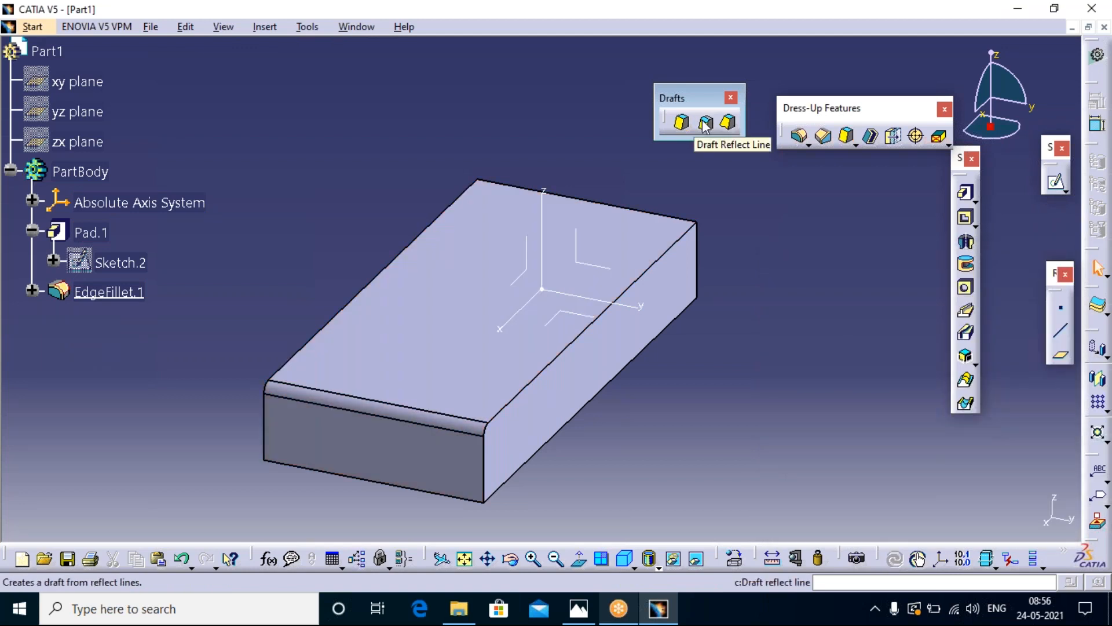
# - Try a 50-degree reflect line draft on the block's front face with the pulling direction reversed, preview it and cancel the command
pyautogui.click(705, 123)
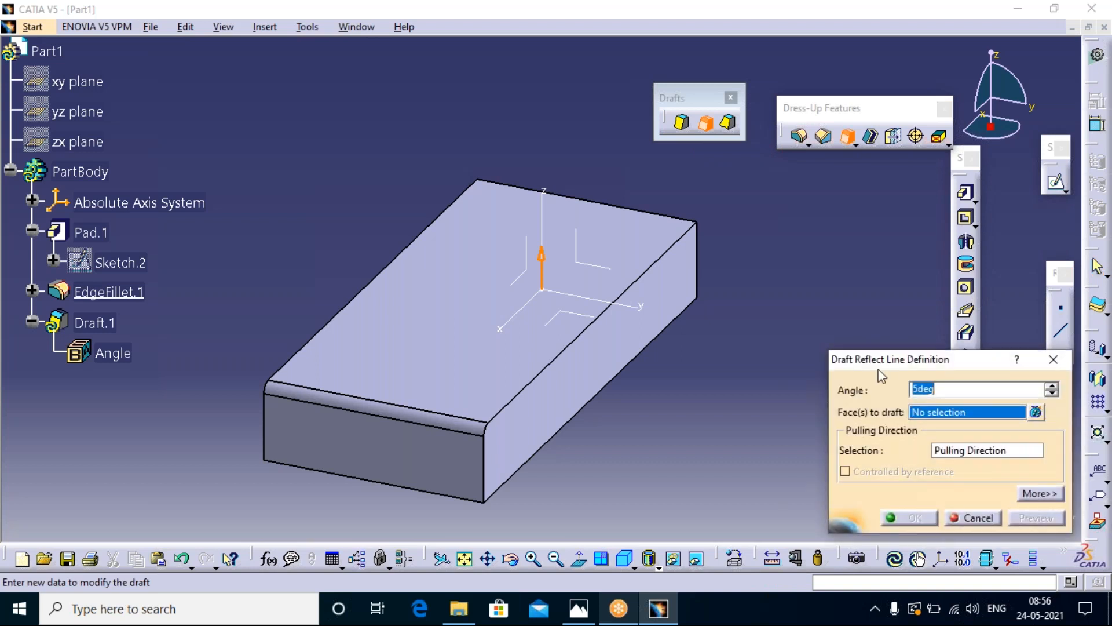
pyautogui.click(917, 391)
pyautogui.write('0')
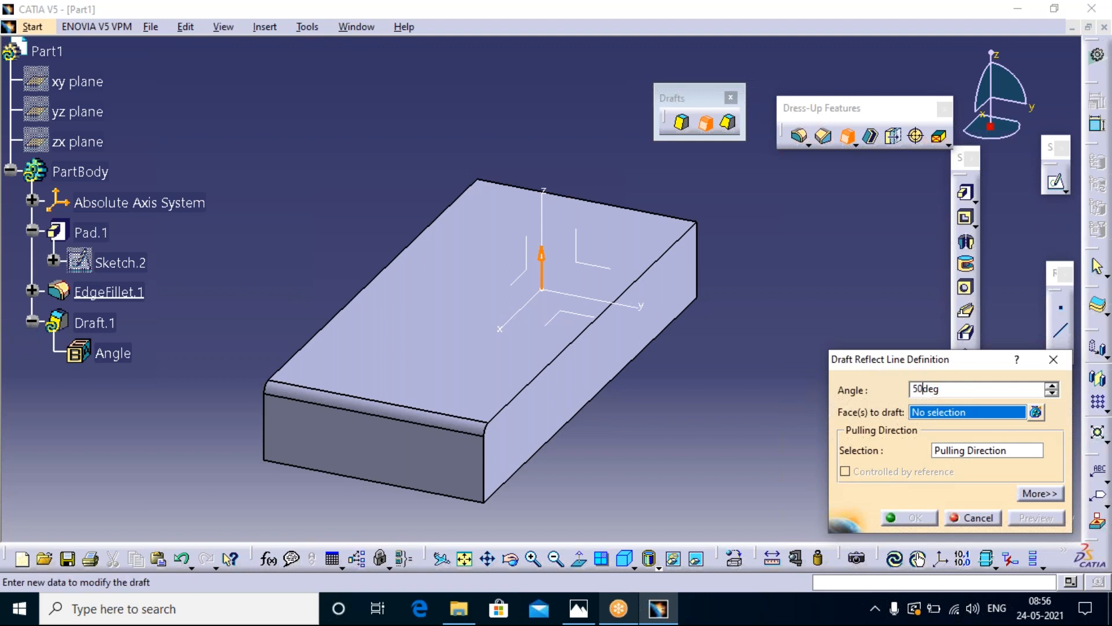
pyautogui.click(394, 466)
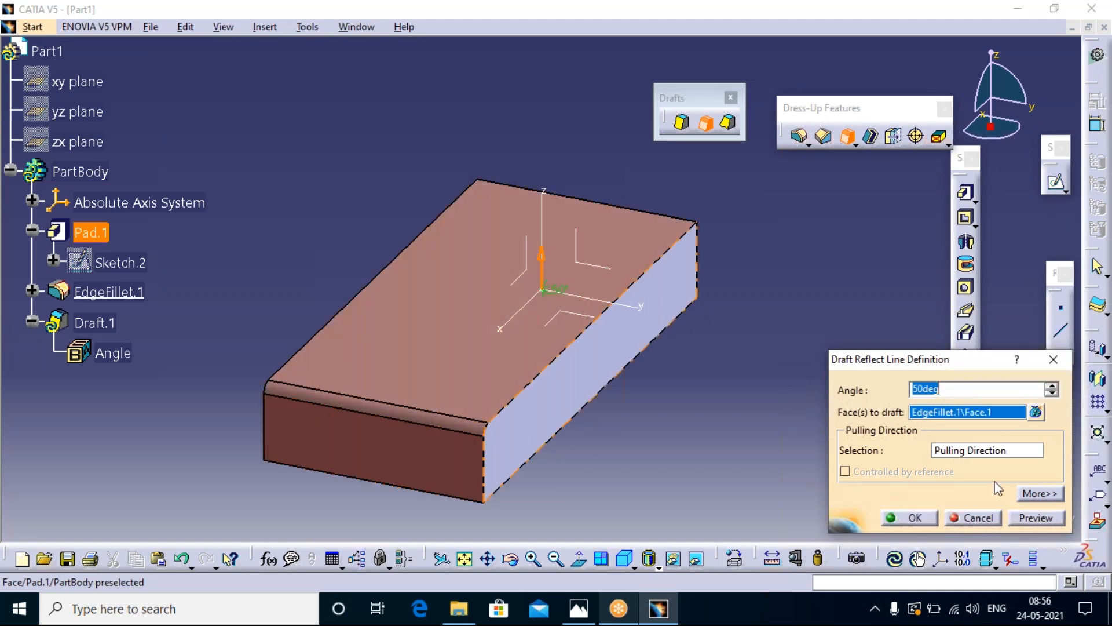
pyautogui.click(987, 451)
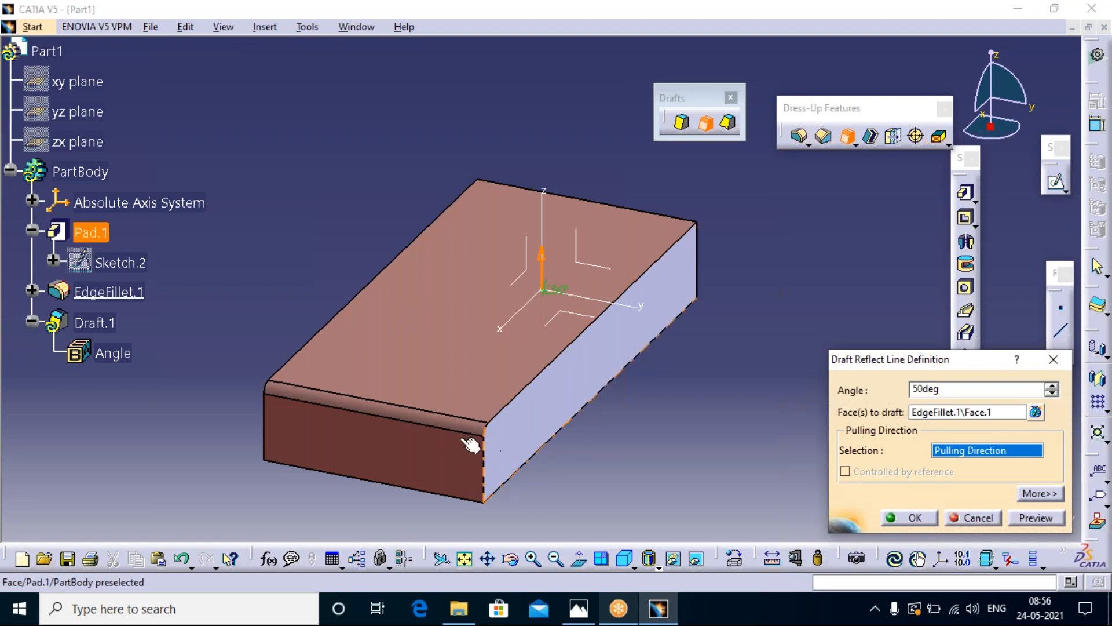
pyautogui.click(539, 260)
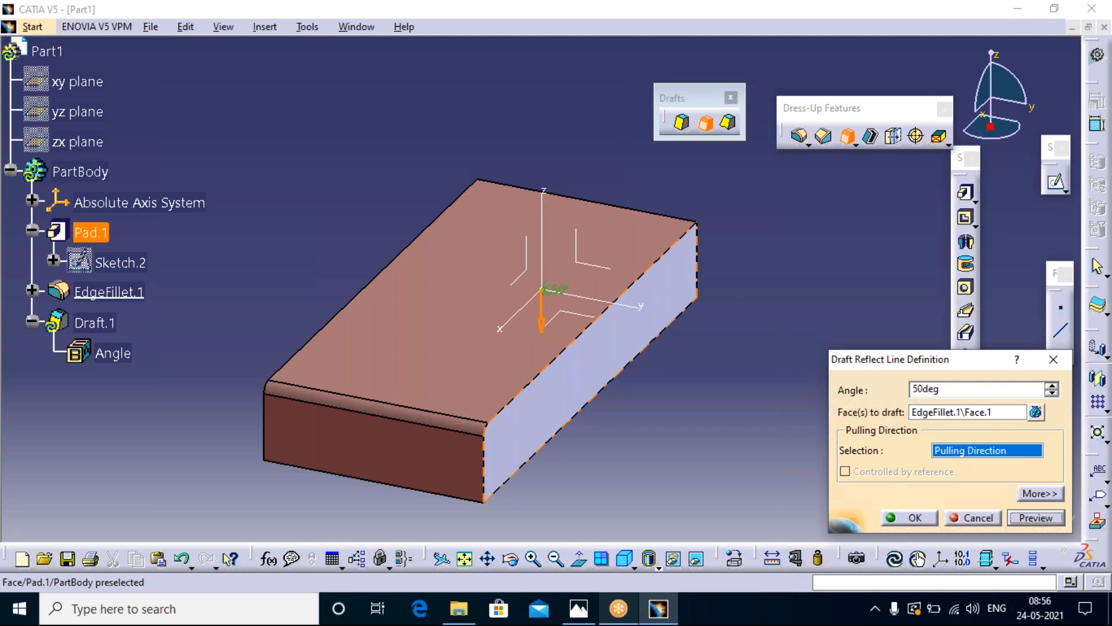
pyautogui.click(1027, 522)
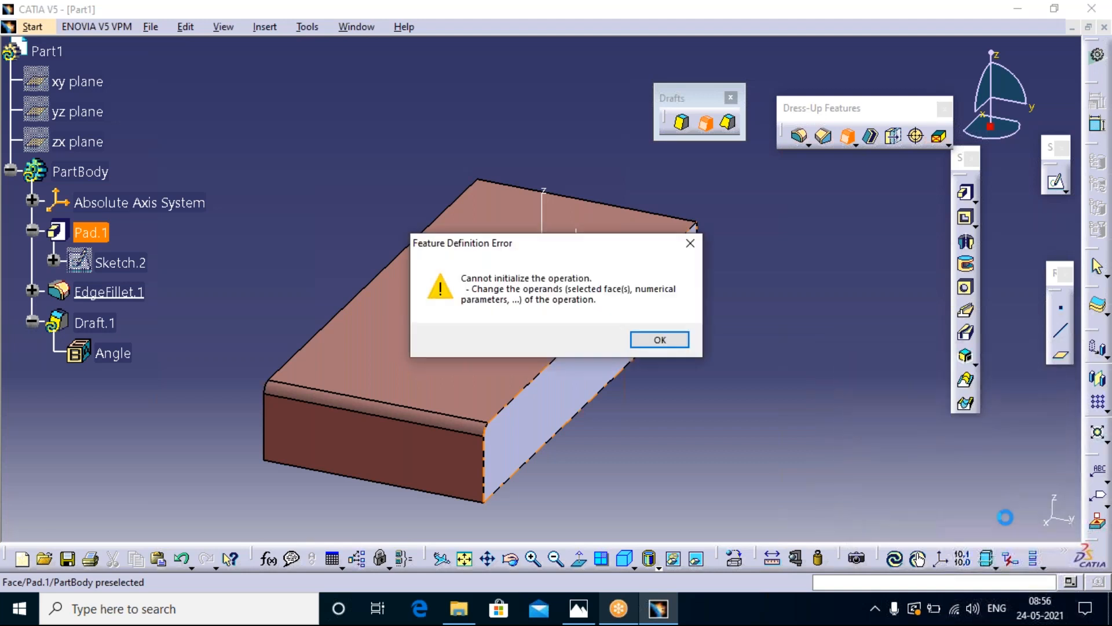
pyautogui.press('Return')
pyautogui.click(1053, 361)
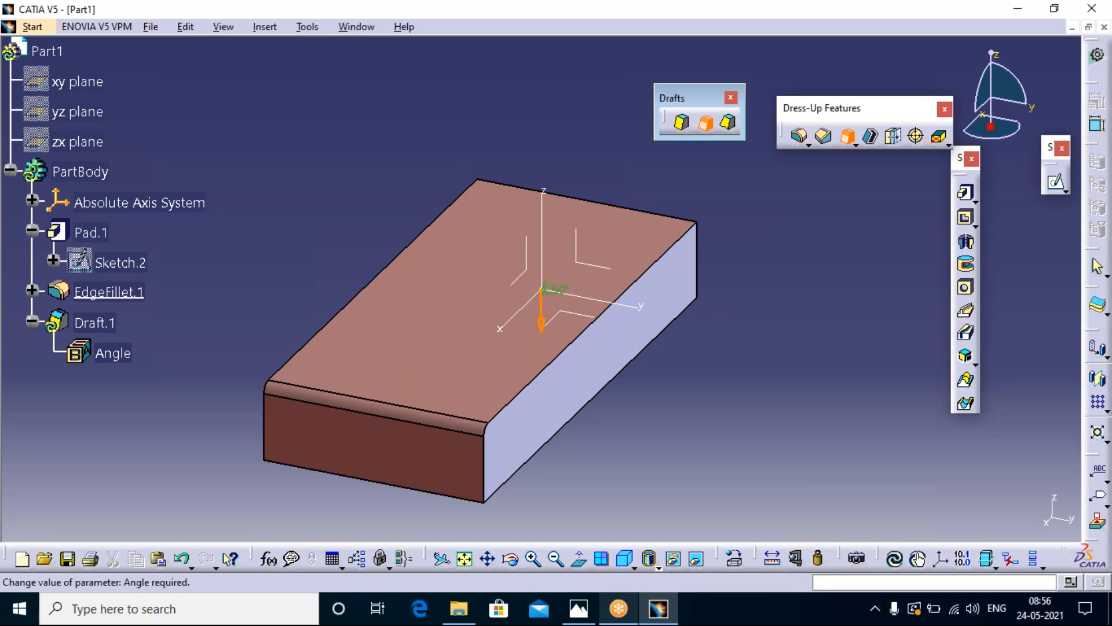
# - Try a 5-degree reflect line draft on the front face using the top face as pulling direction, preview it and cancel
pyautogui.click(682, 122)
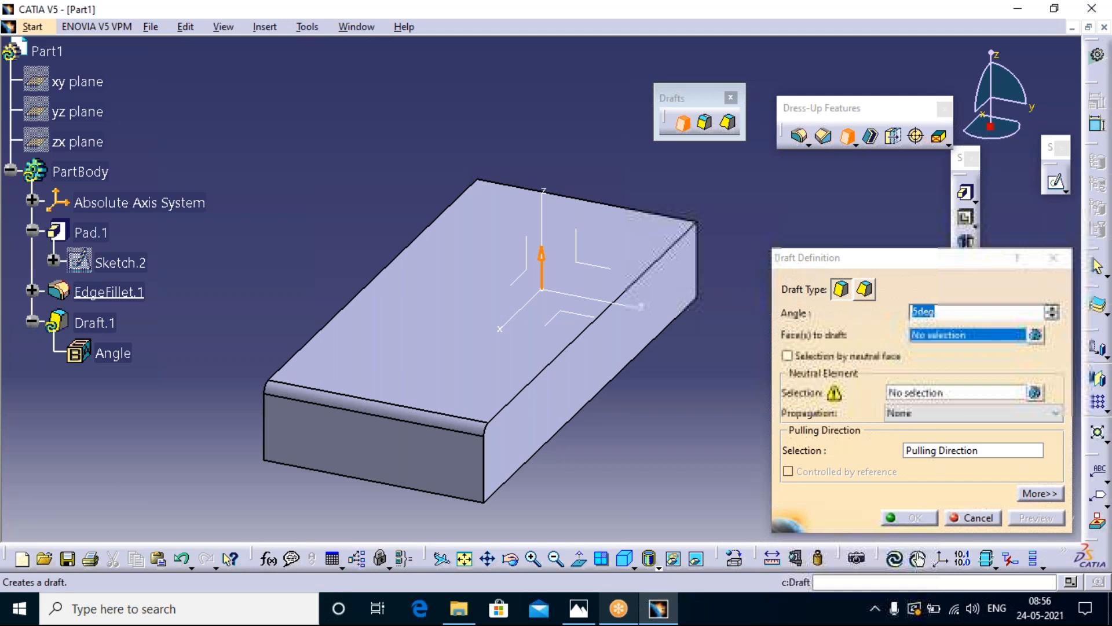
pyautogui.click(705, 122)
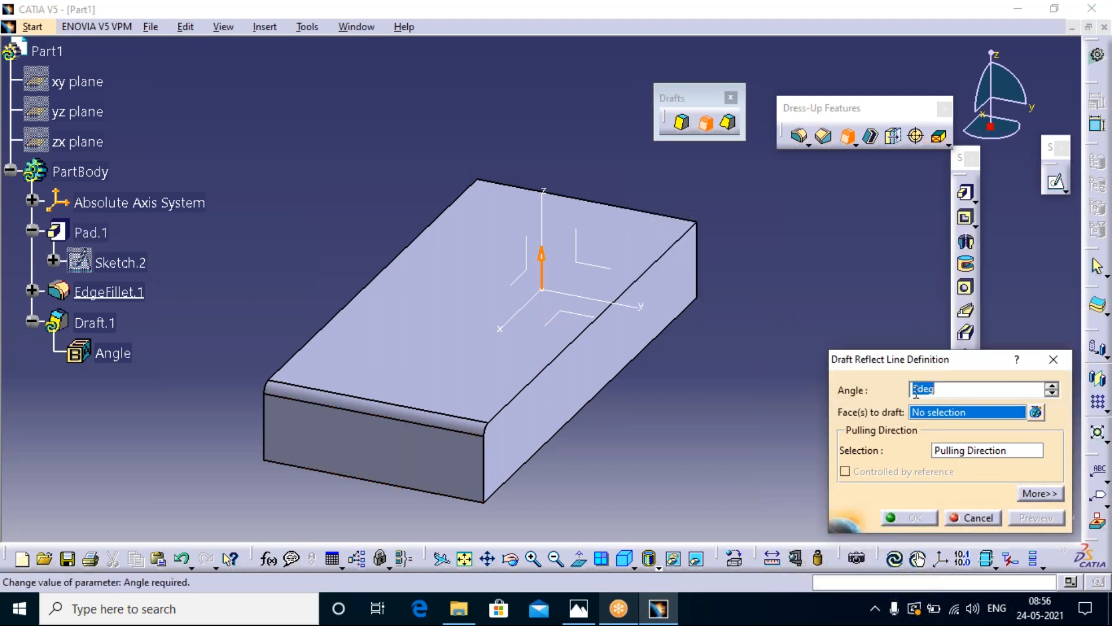
pyautogui.click(538, 343)
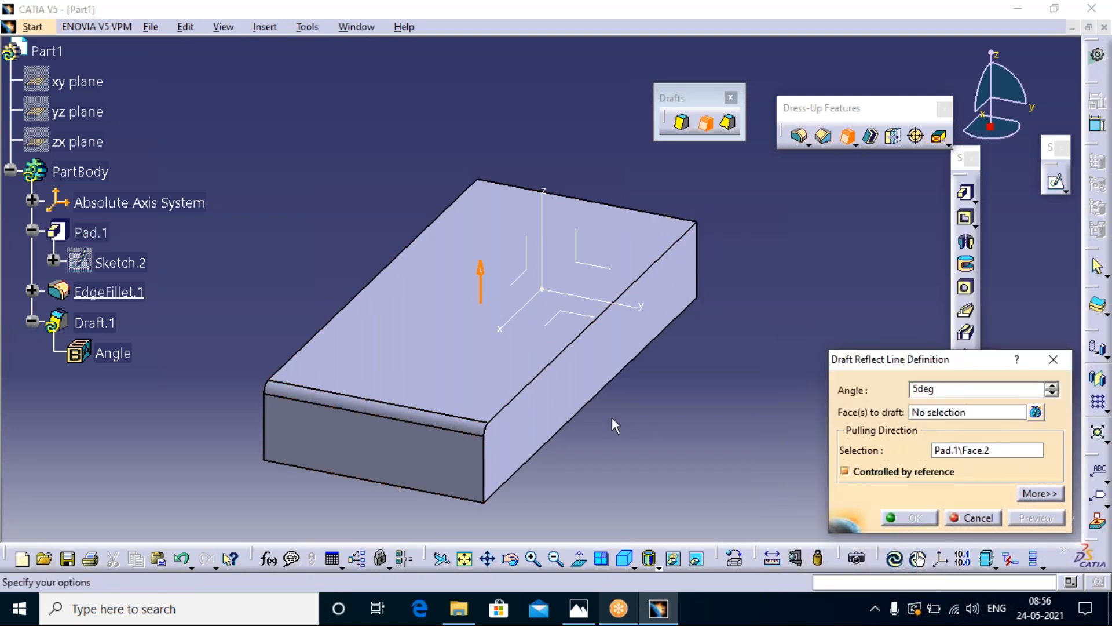
pyautogui.click(950, 412)
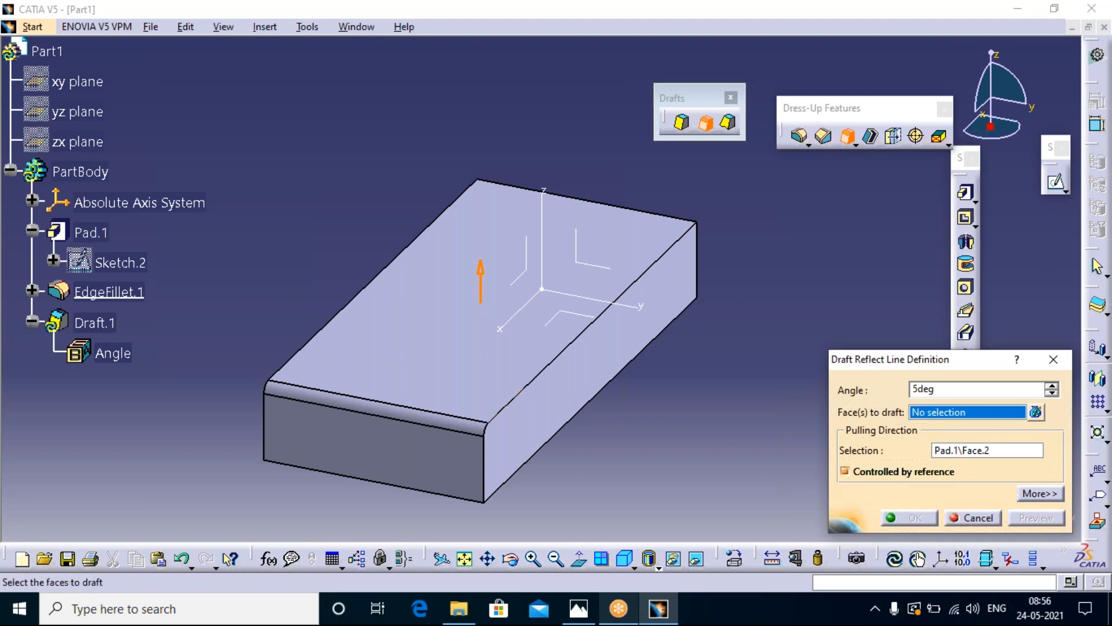
pyautogui.click(431, 467)
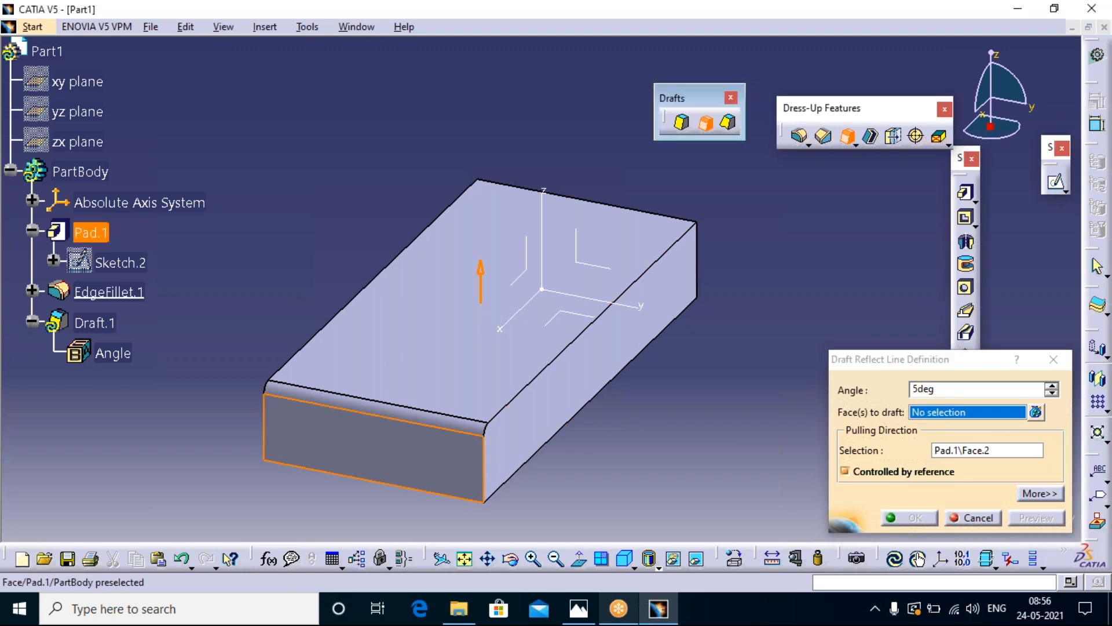
pyautogui.click(1042, 518)
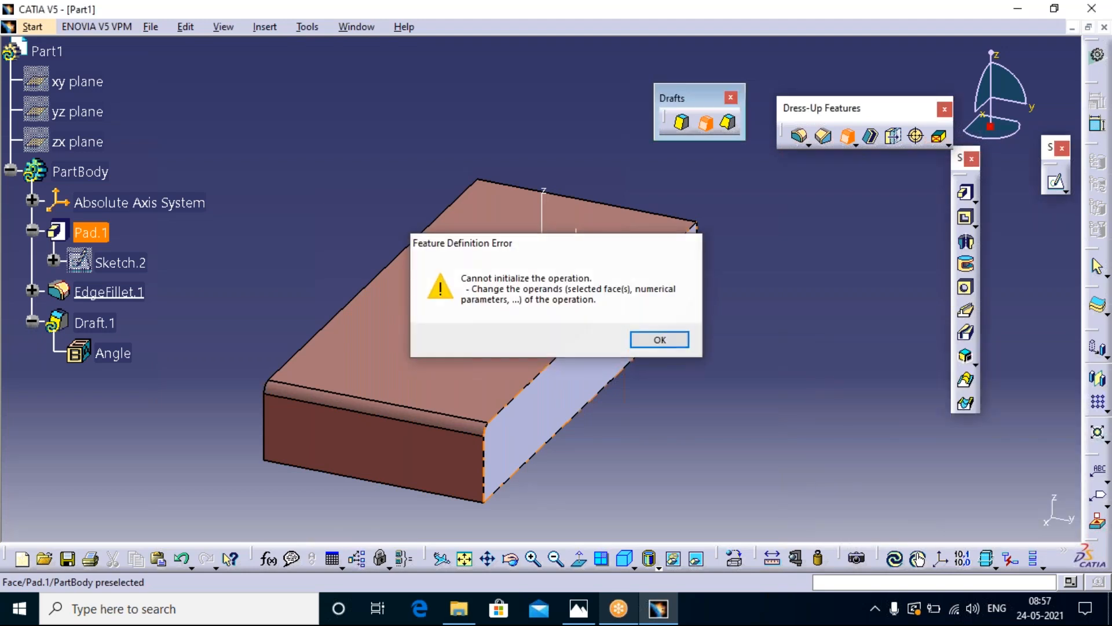
pyautogui.click(688, 245)
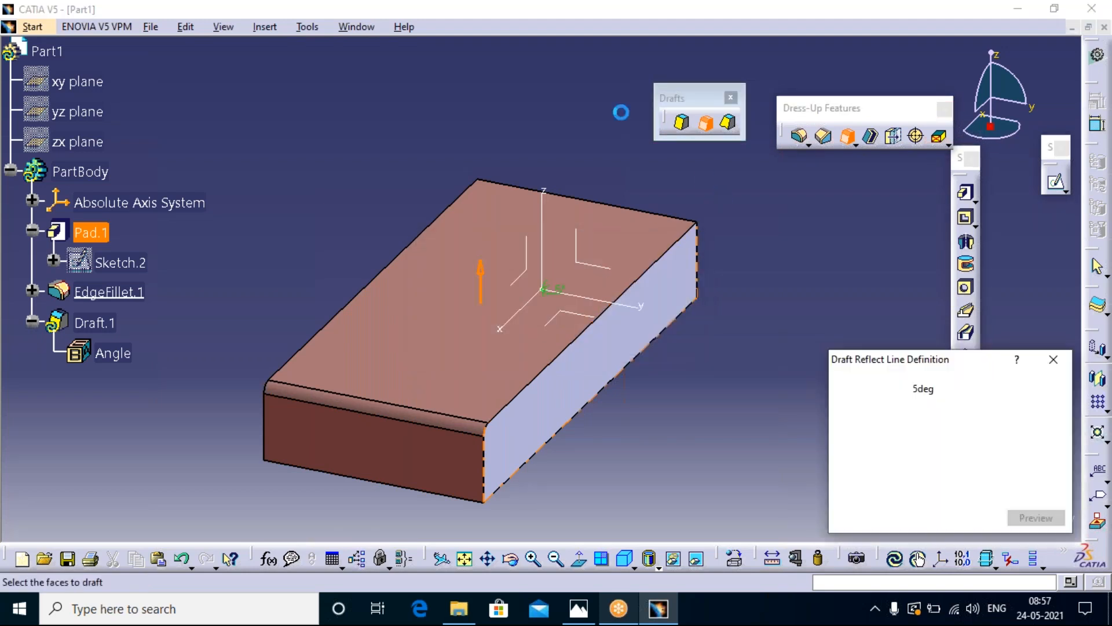
pyautogui.click(569, 23)
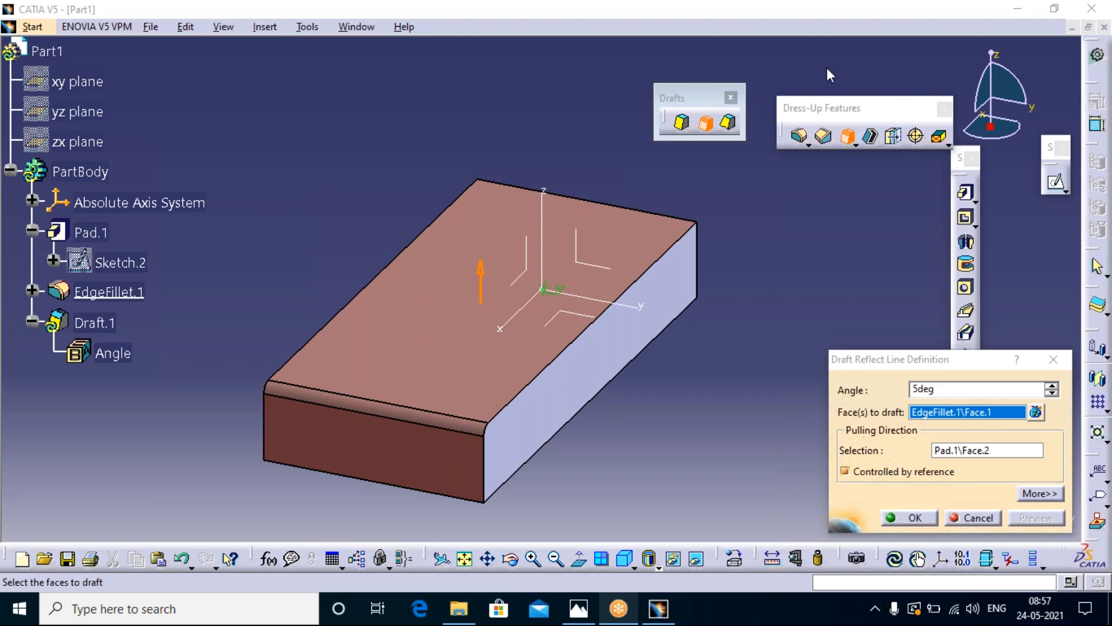
pyautogui.click(975, 482)
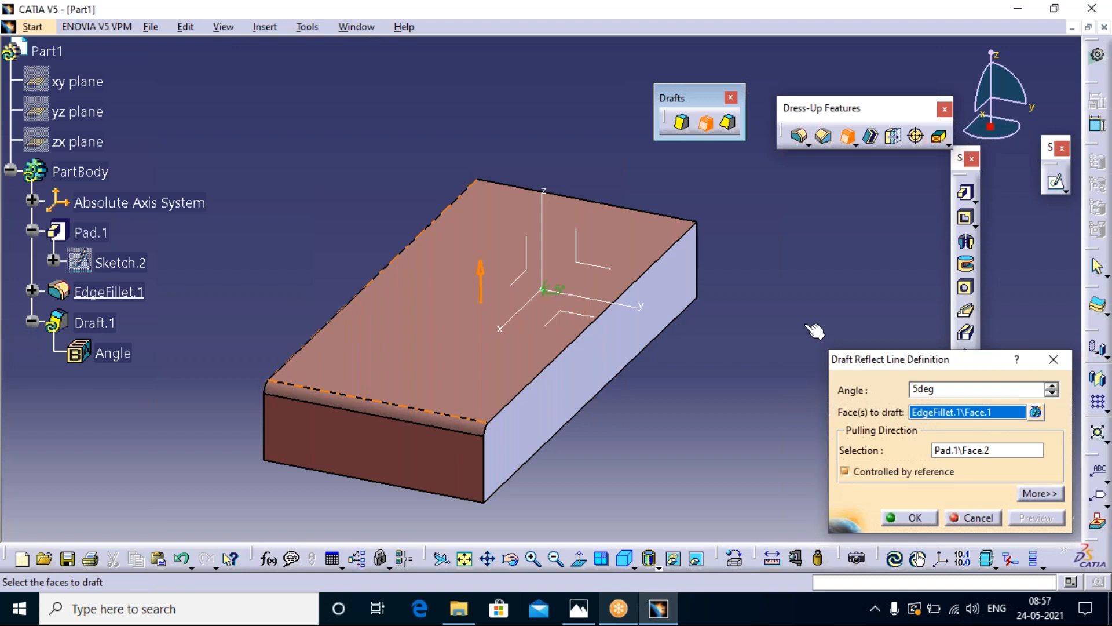
pyautogui.click(1065, 365)
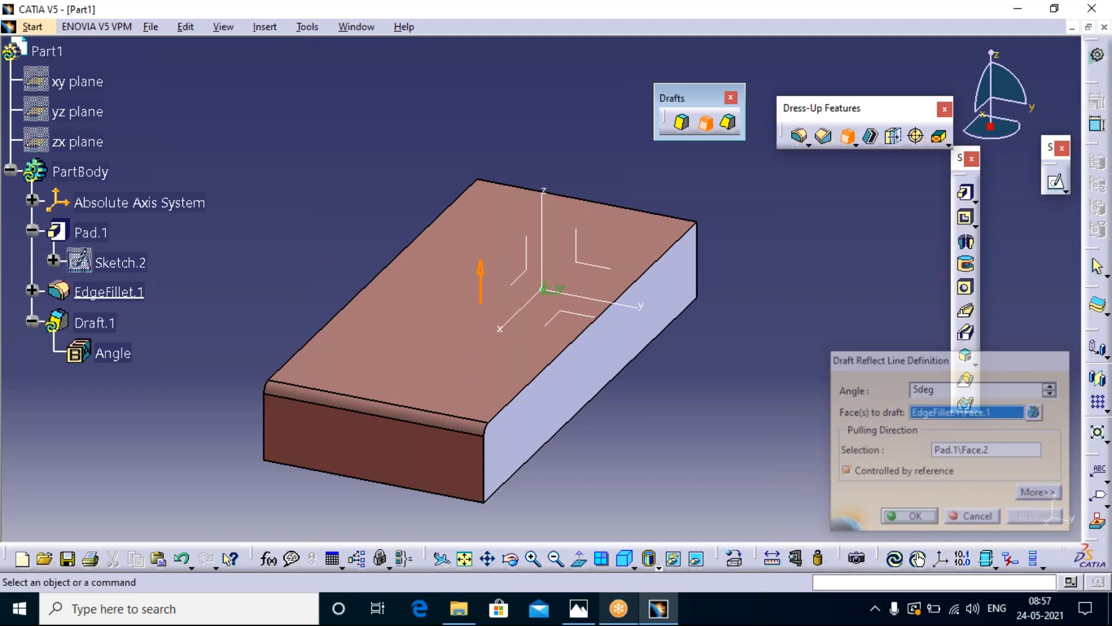
# - Undo the front edge fillet and fillet the block's long upper edge on the positive y side instead
pyautogui.hotkey('ctrl', 'z')
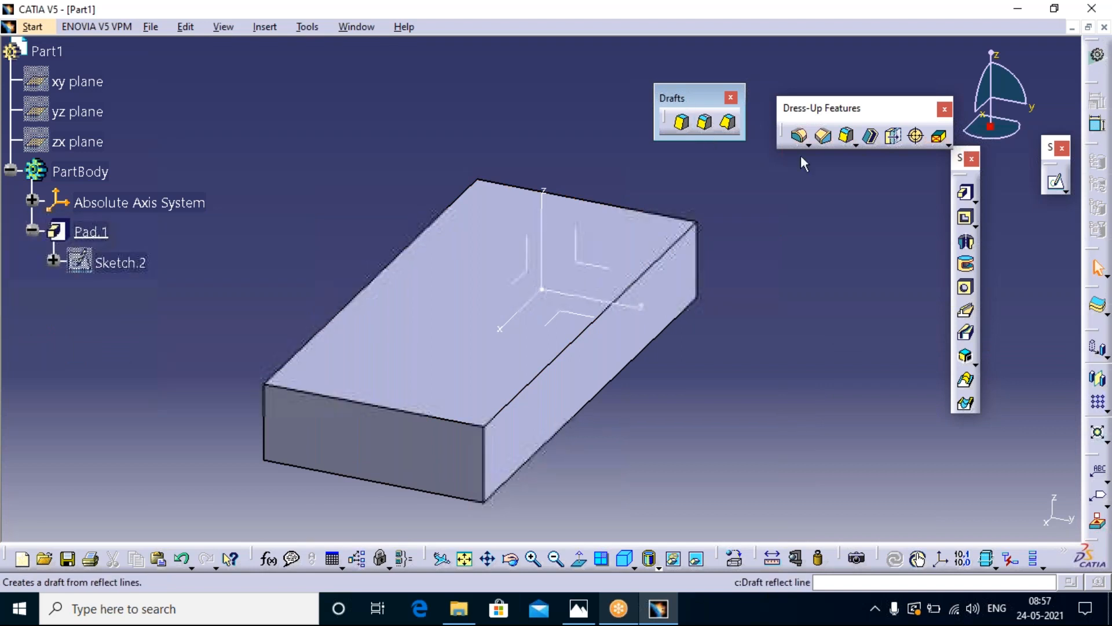
pyautogui.click(799, 137)
pyautogui.click(648, 270)
pyautogui.press('Return')
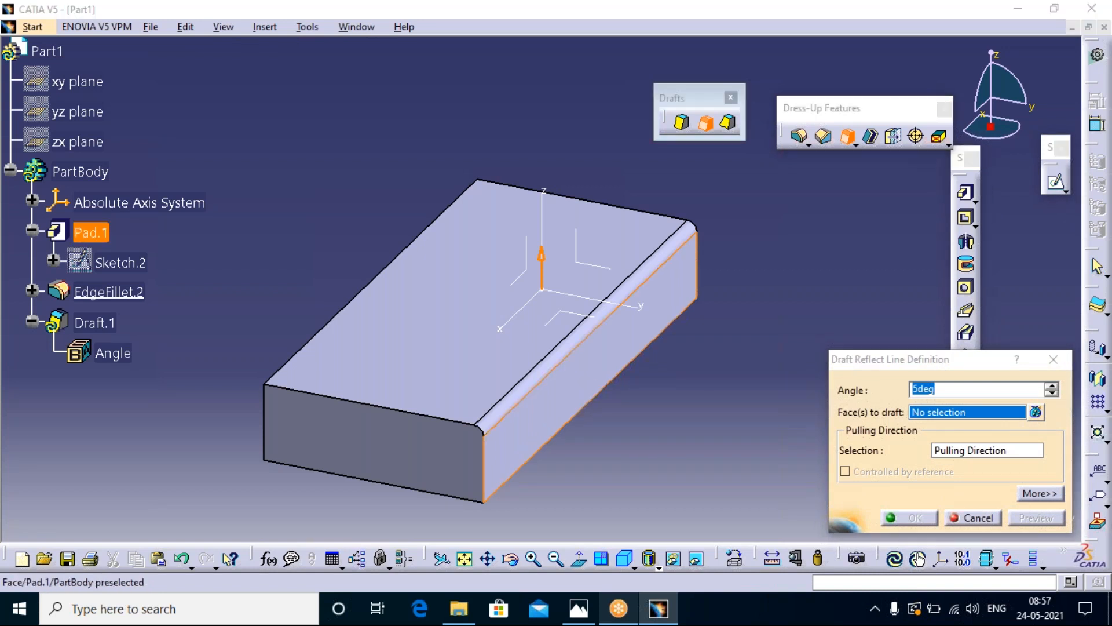
# - Define a 15-degree reflect line draft on the side face below the new fillet and try to preview it
pyautogui.click(591, 388)
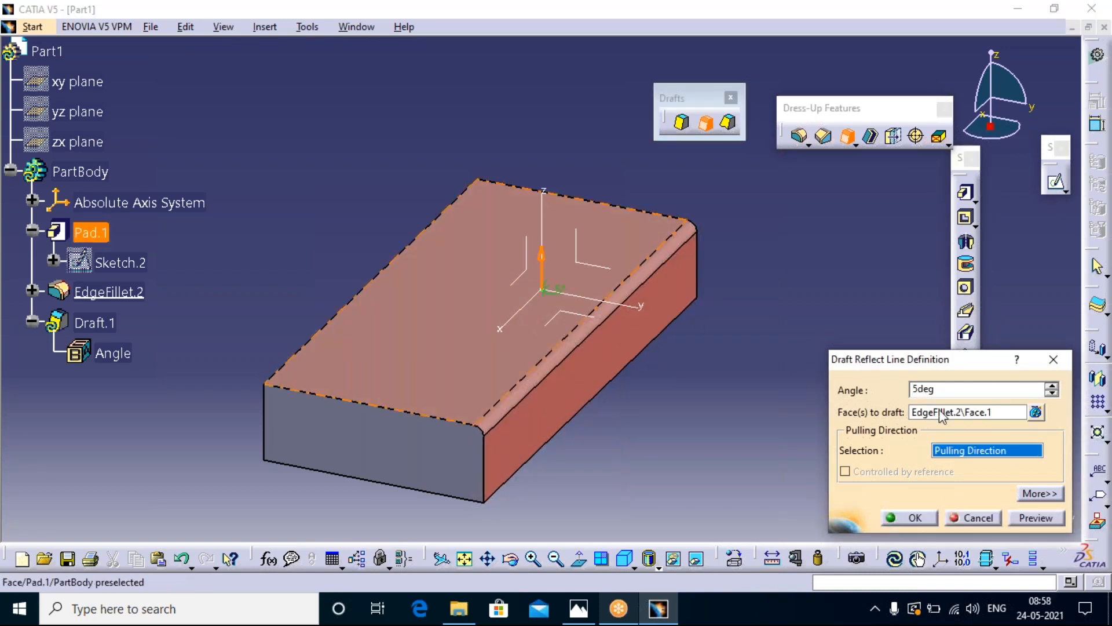
pyautogui.write('1')
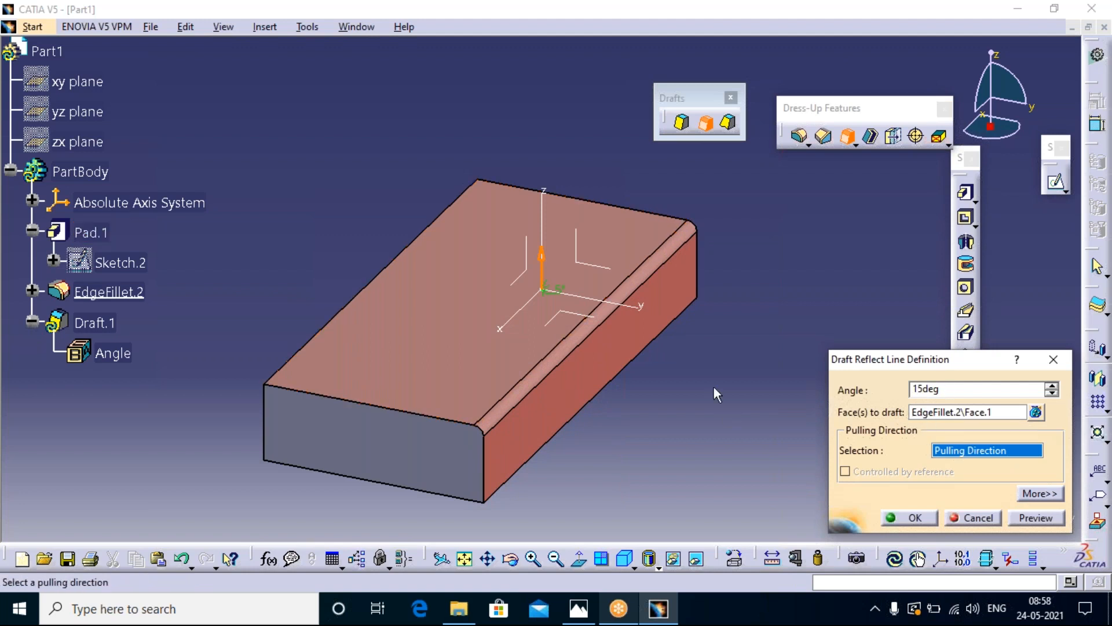
pyautogui.click(1026, 518)
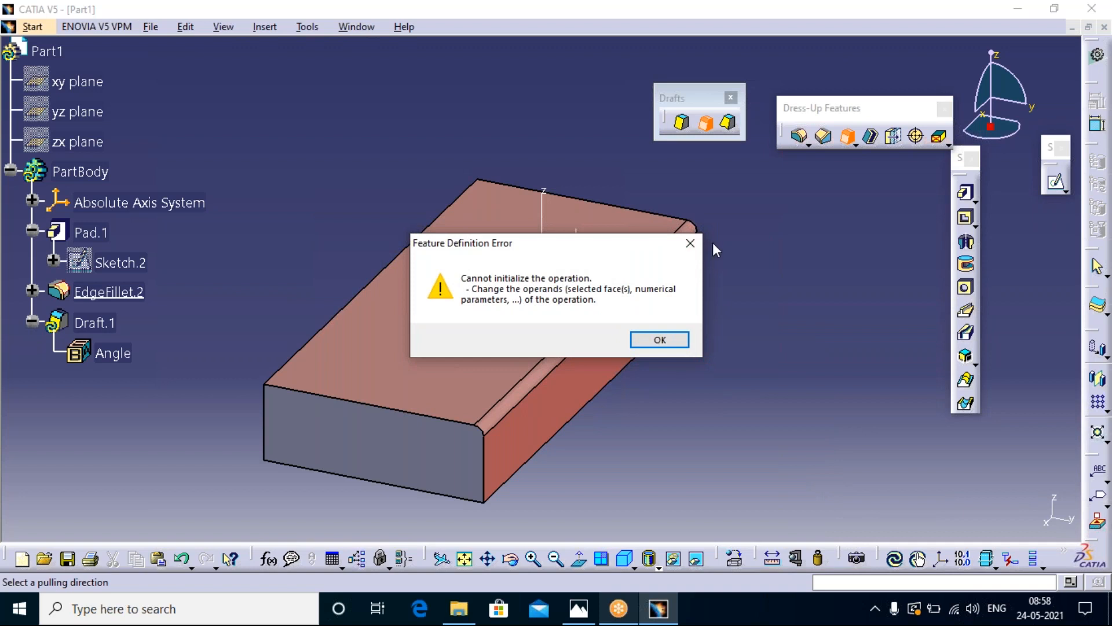
pyautogui.click(653, 339)
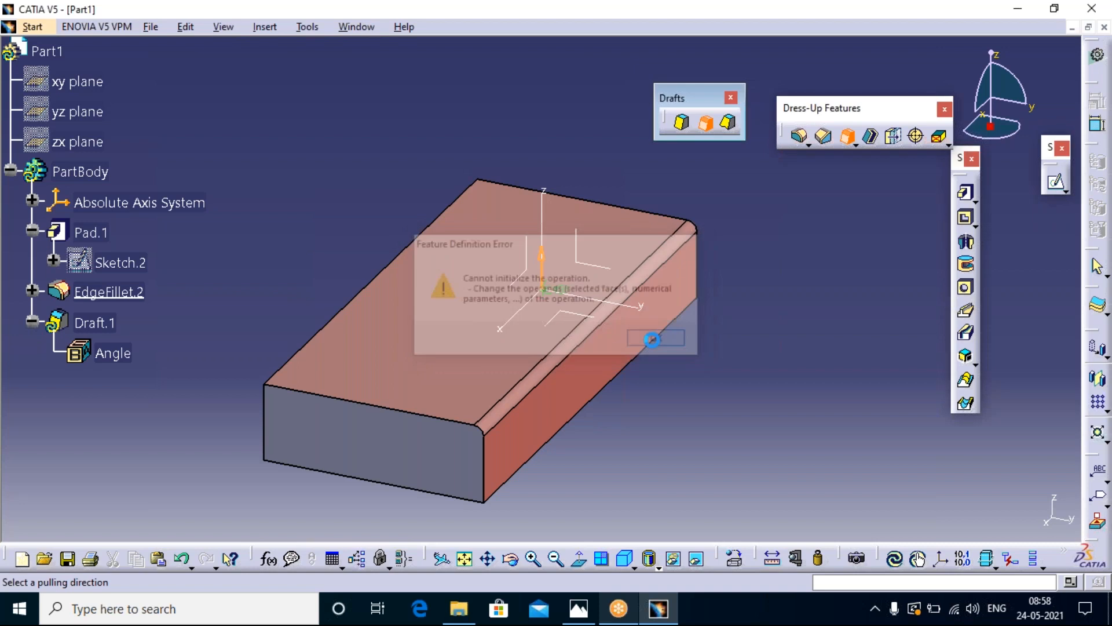
# - Use the block's top face as the draft's pulling direction, reverse it to point downward and try the preview
pyautogui.click(1012, 452)
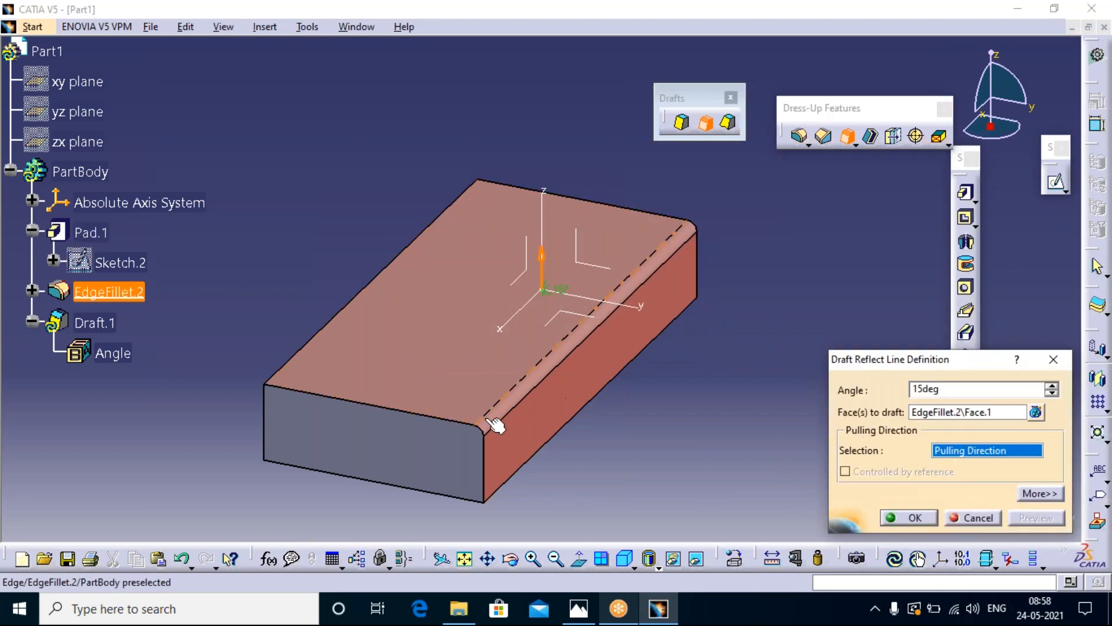
pyautogui.click(523, 375)
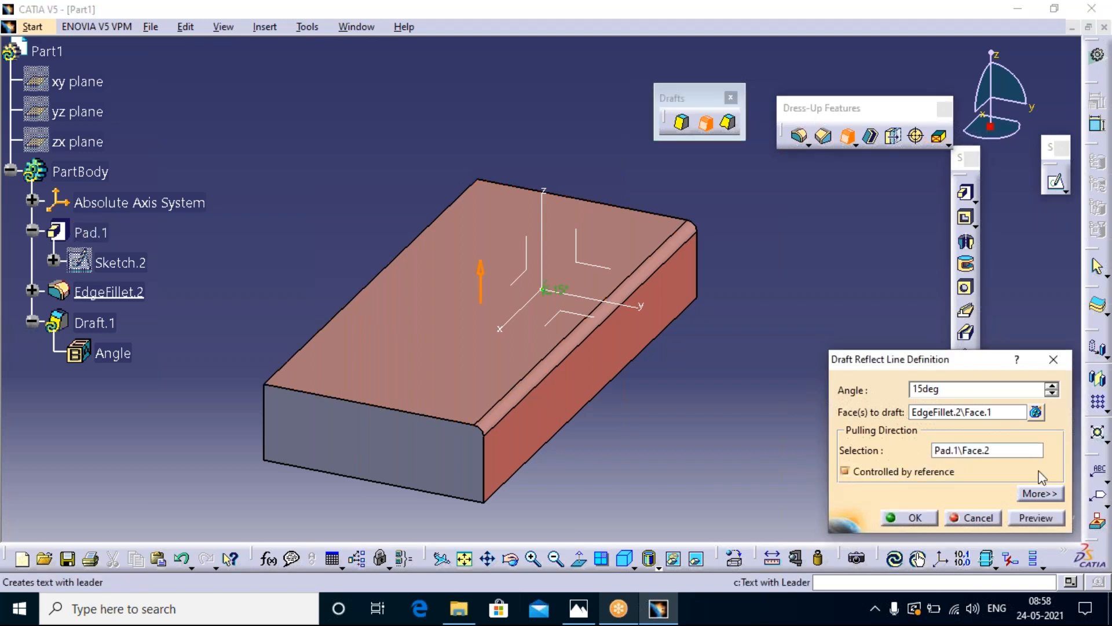
pyautogui.click(481, 272)
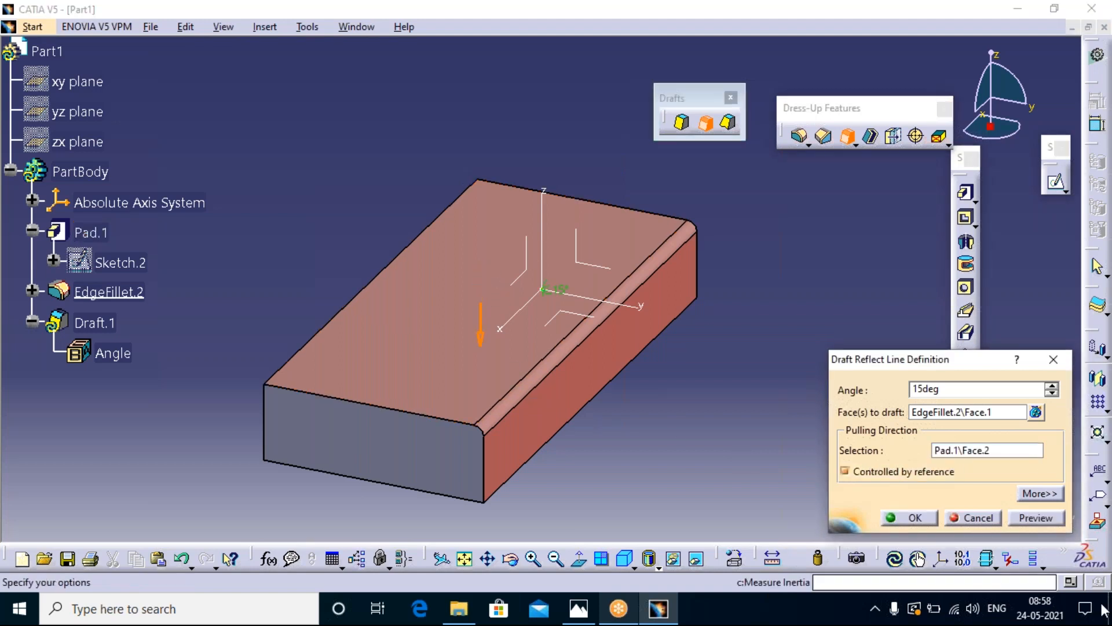
pyautogui.click(1036, 518)
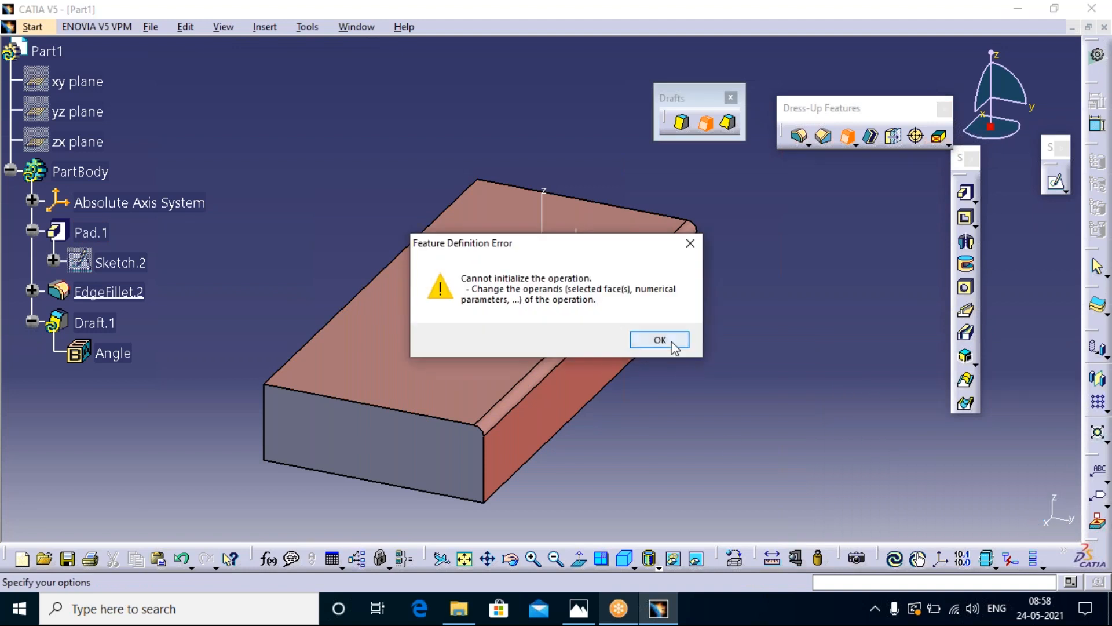
pyautogui.click(671, 345)
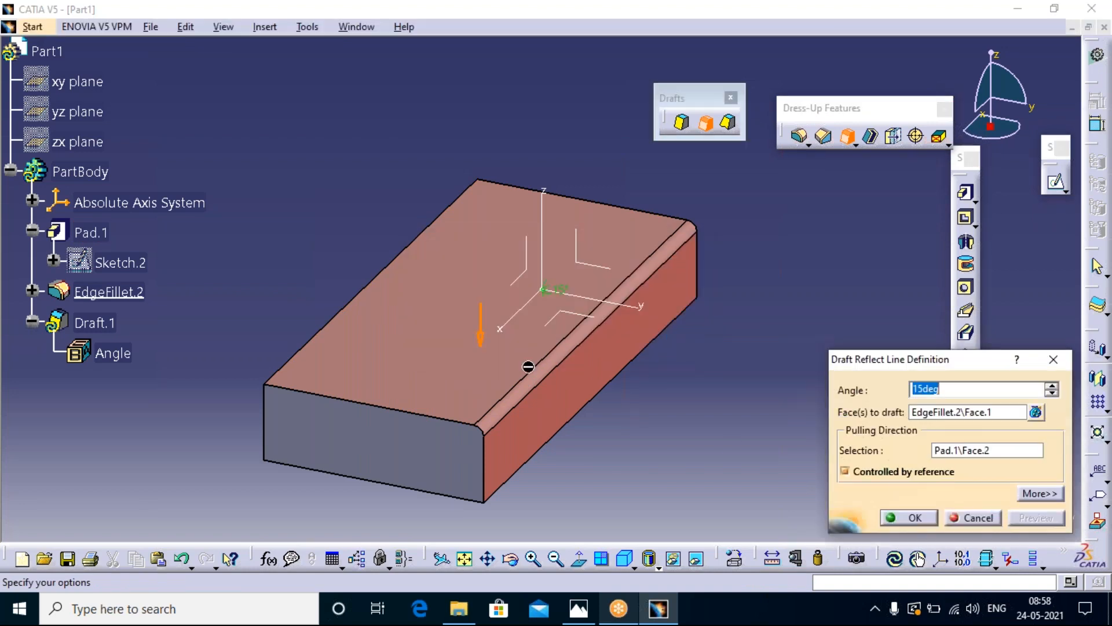
# - Release the pulling direction from its reference face, flip it upward and try the preview again
pyautogui.click(845, 471)
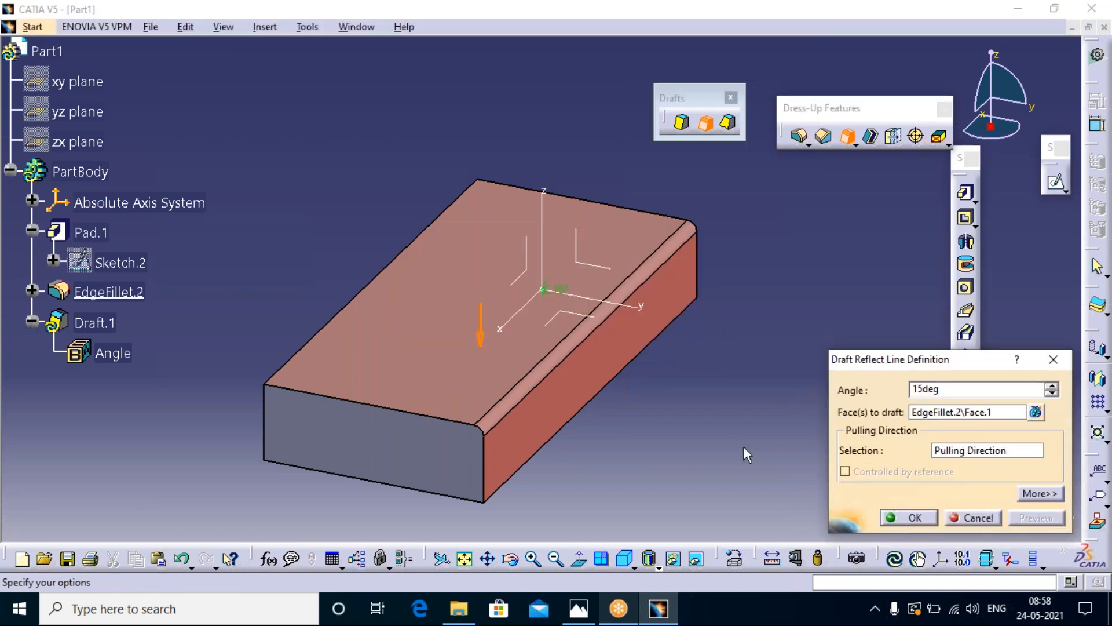
pyautogui.click(480, 325)
pyautogui.click(1036, 518)
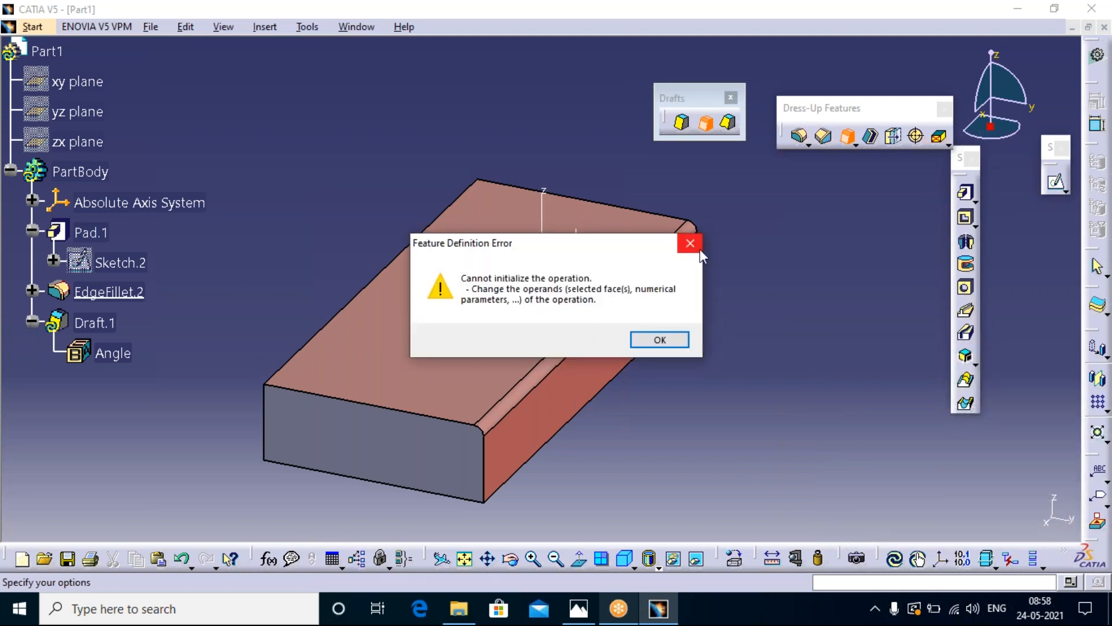
pyautogui.click(690, 244)
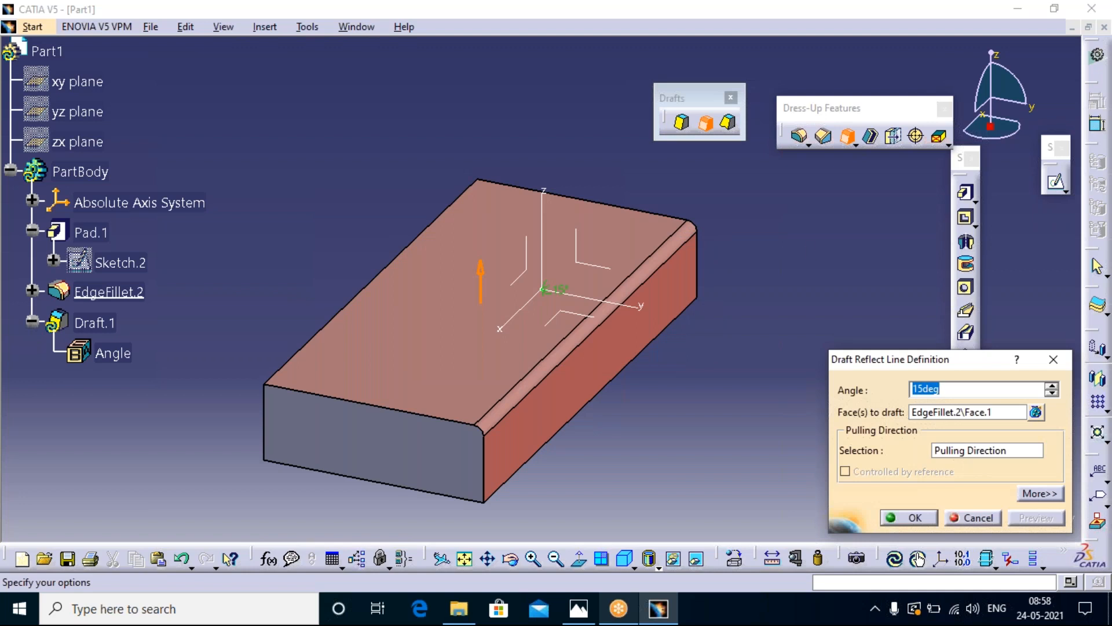
# - Remove the face from the reflect line draft, reselect the side face below the fillet, and abandon the draft
pyautogui.click(1036, 412)
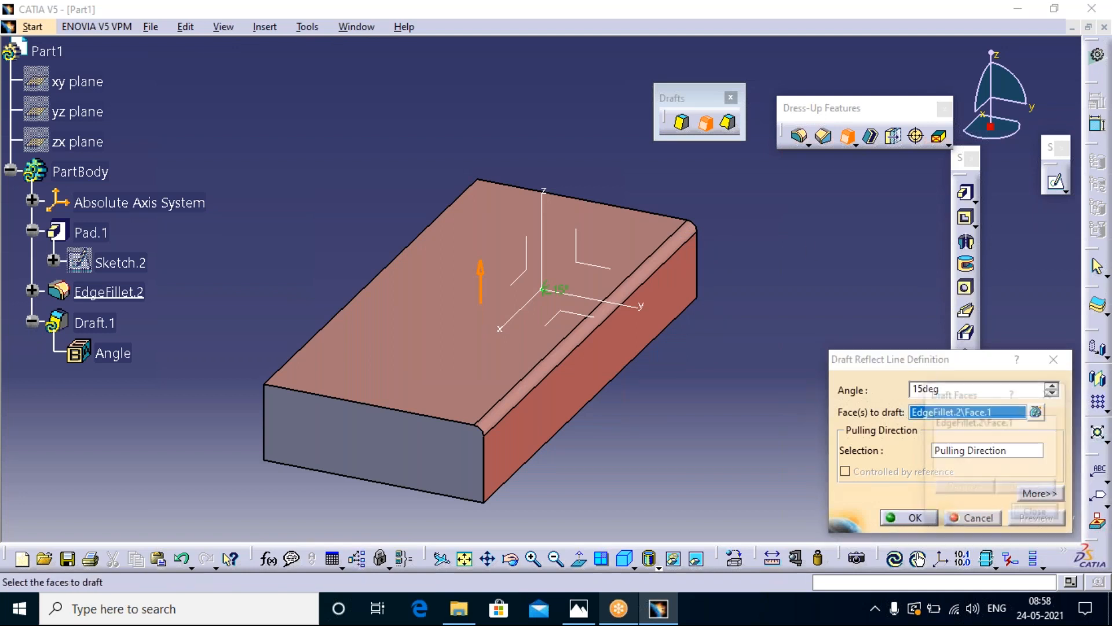
pyautogui.click(961, 422)
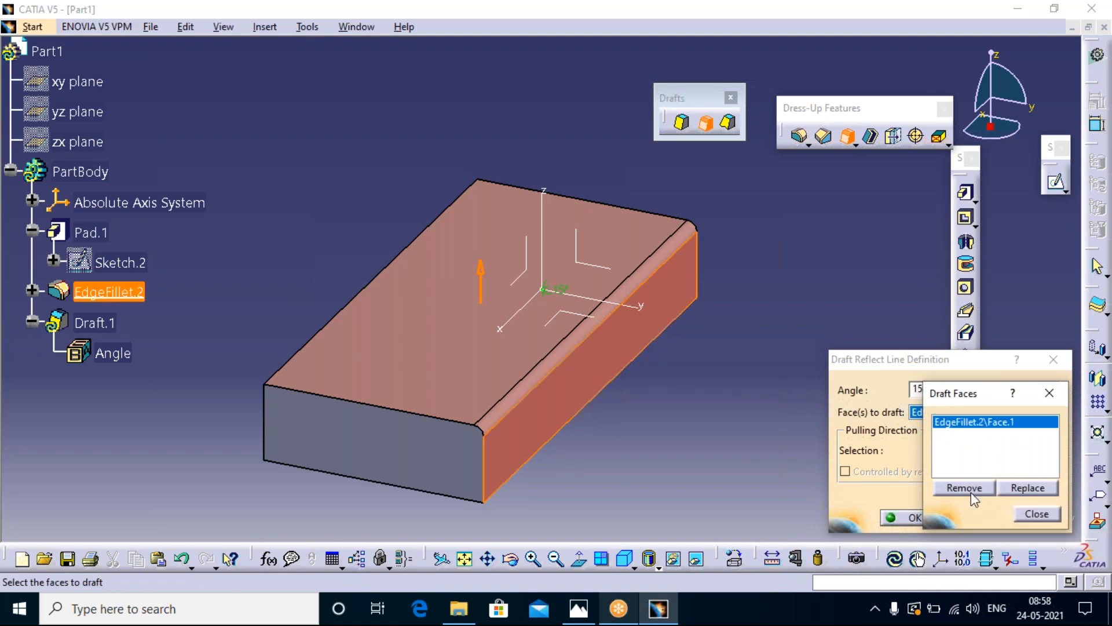
pyautogui.click(964, 487)
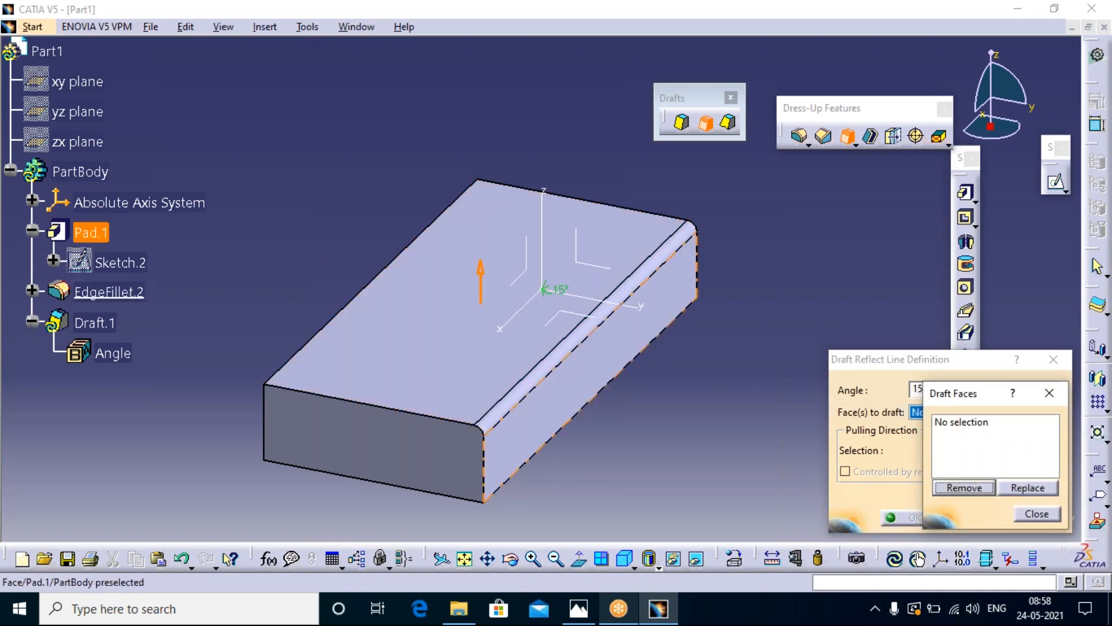
pyautogui.click(1037, 514)
pyautogui.click(643, 331)
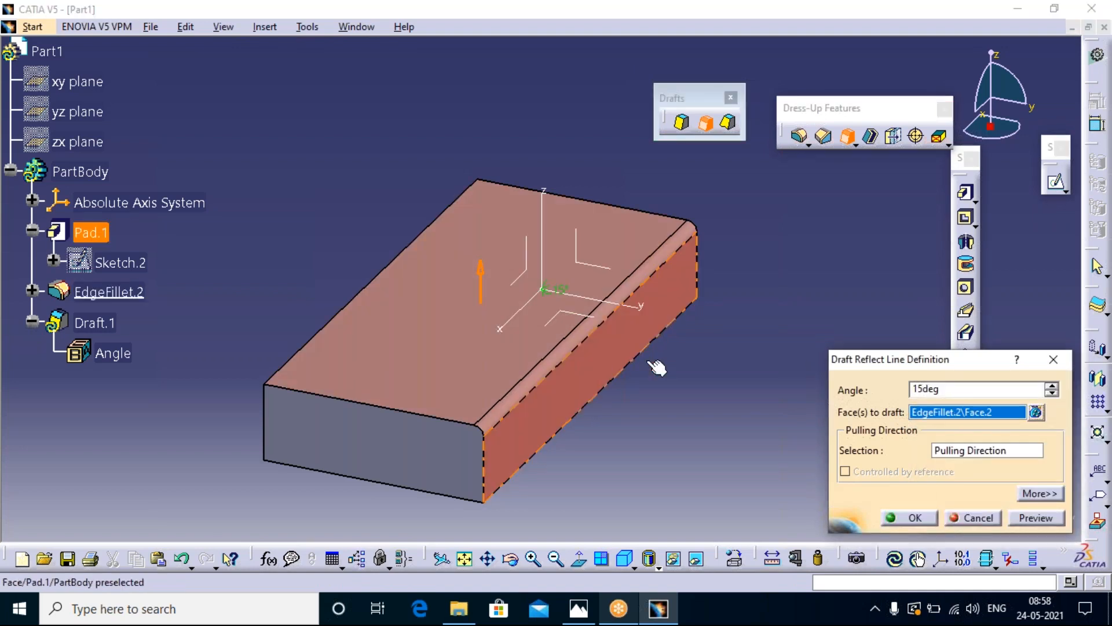
pyautogui.click(1050, 362)
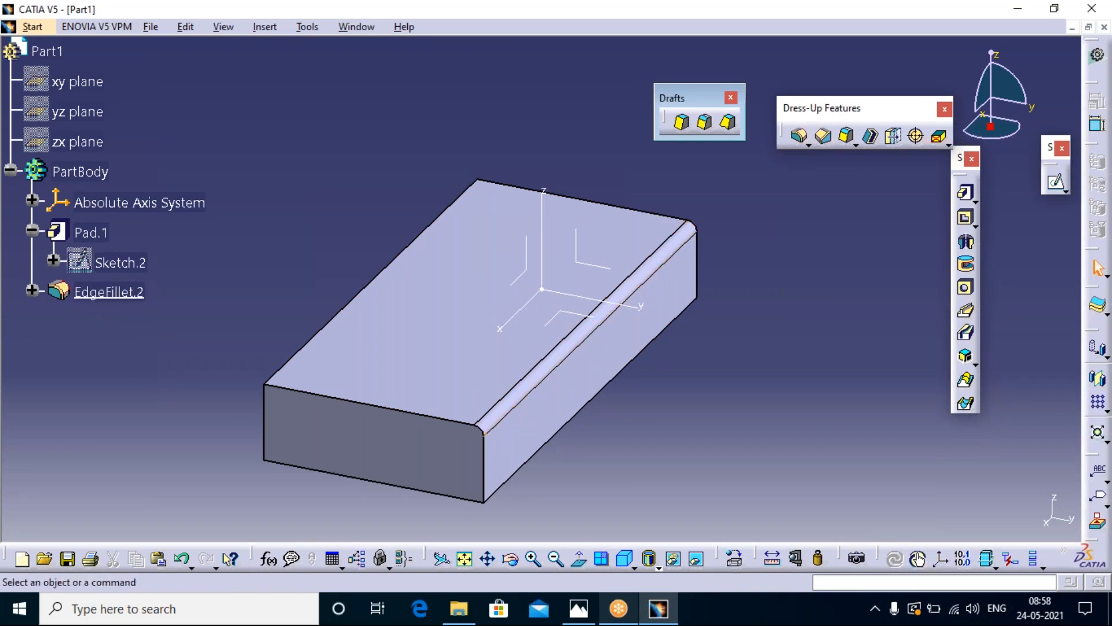
# - Delete the edge fillet on the block's long upper edge
pyautogui.click(109, 292)
pyautogui.press('Delete')
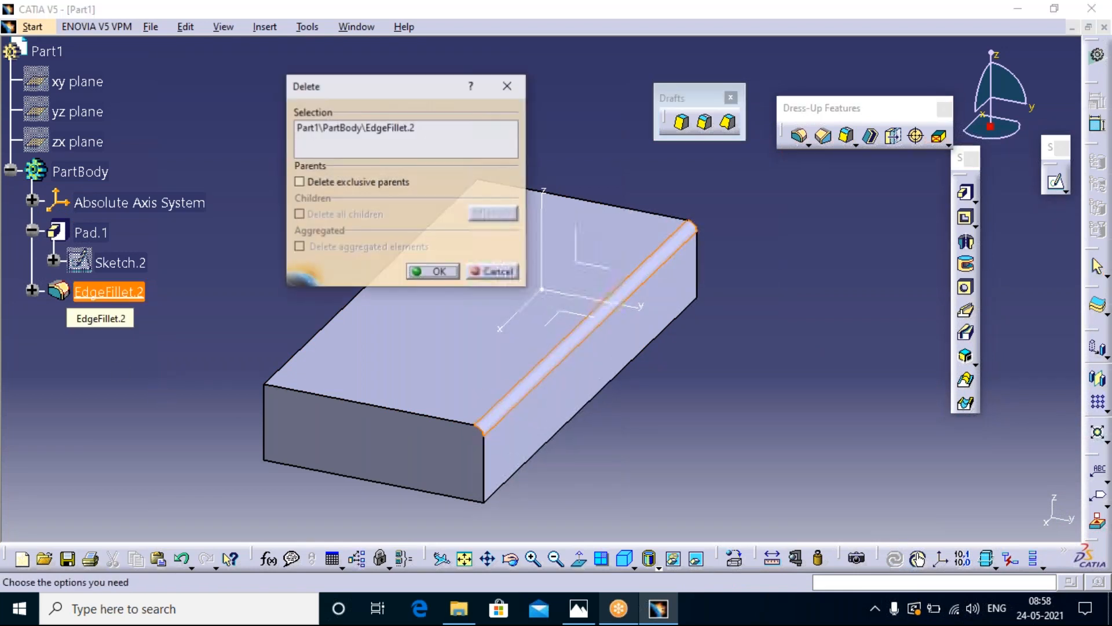
pyautogui.click(438, 270)
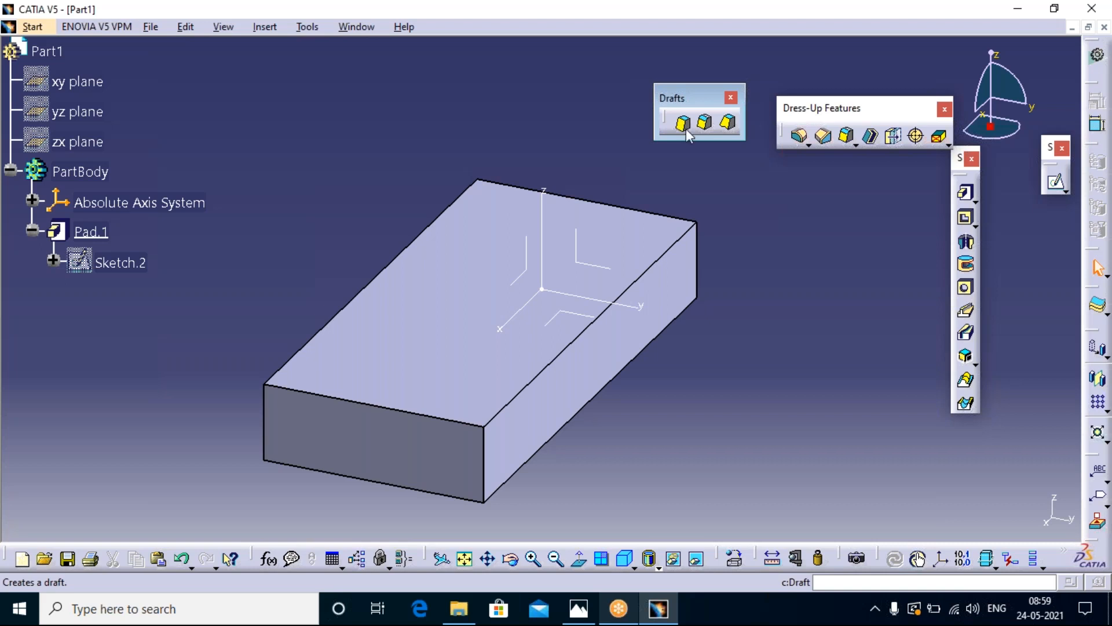
# - Start a variable angle draft on the long side face with the block's top face as neutral element
pyautogui.click(728, 122)
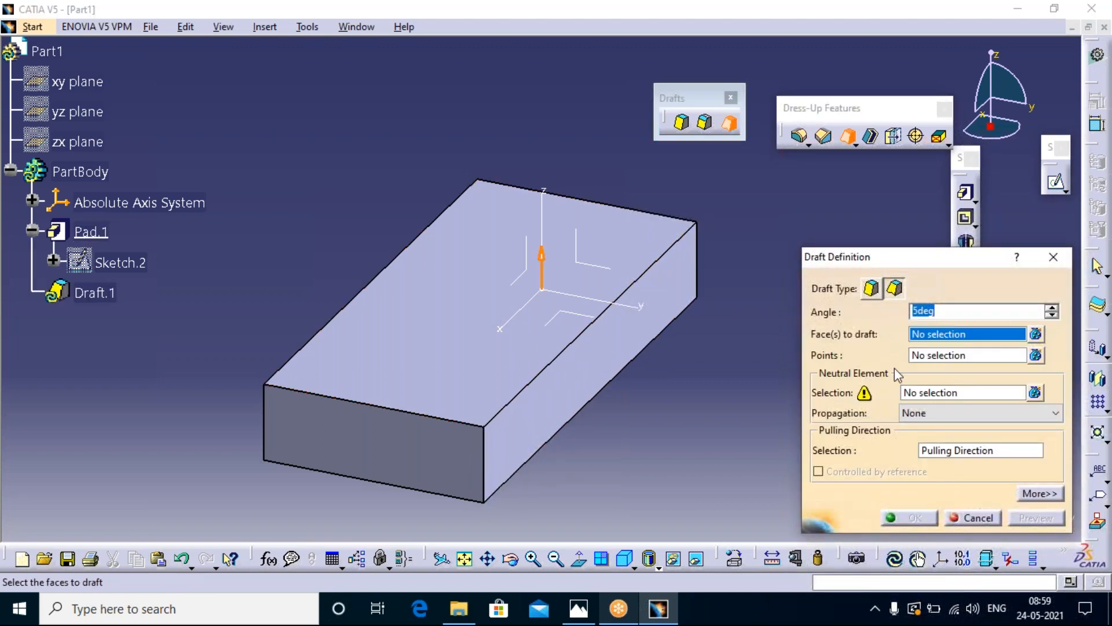
pyautogui.click(592, 357)
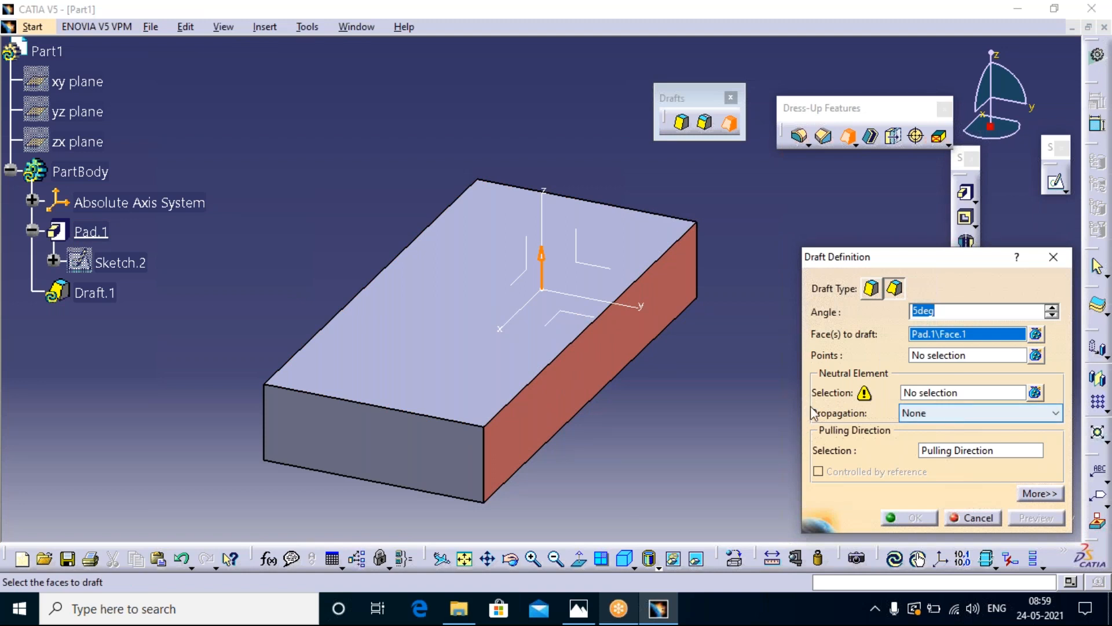
pyautogui.click(963, 392)
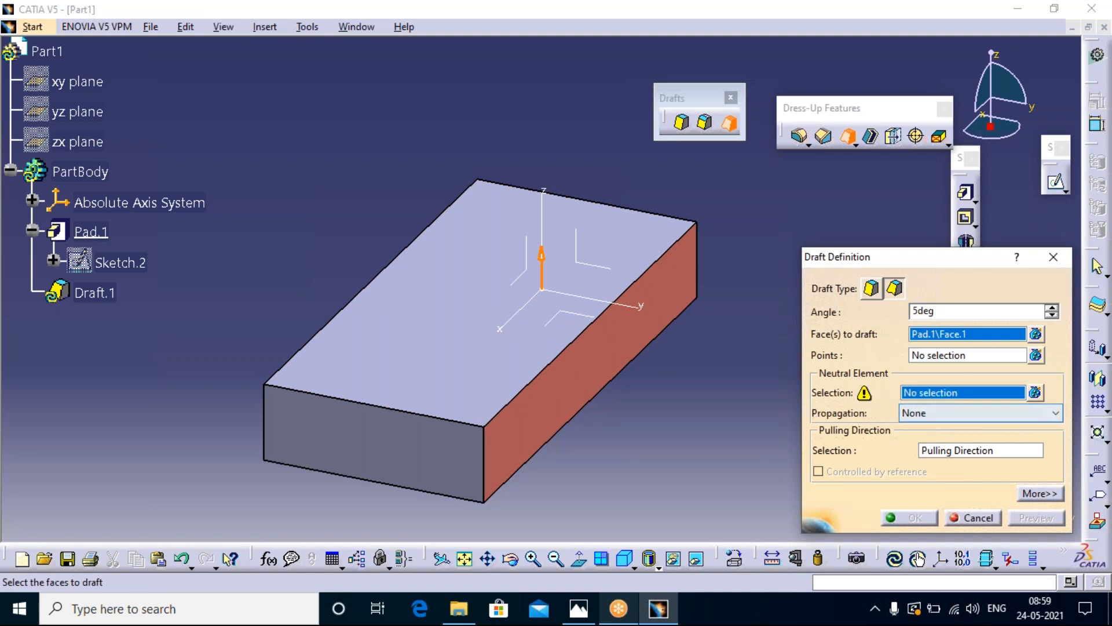
pyautogui.click(545, 358)
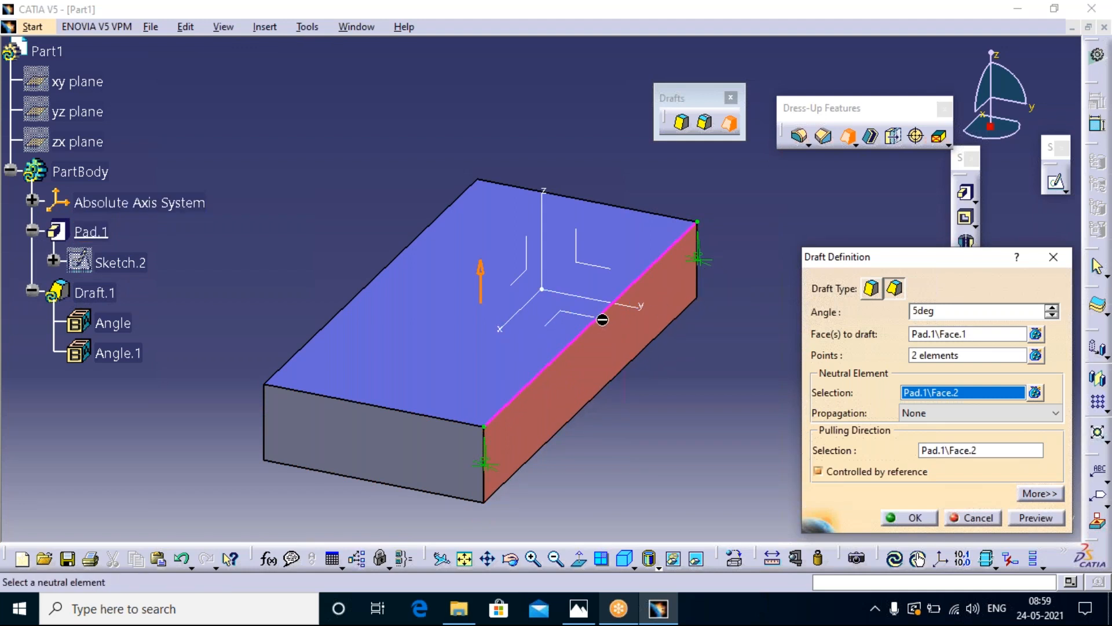
# - Set the draft angle at the front corner of the long upper edge to 50 degrees and preview it
pyautogui.doubleClick(494, 467)
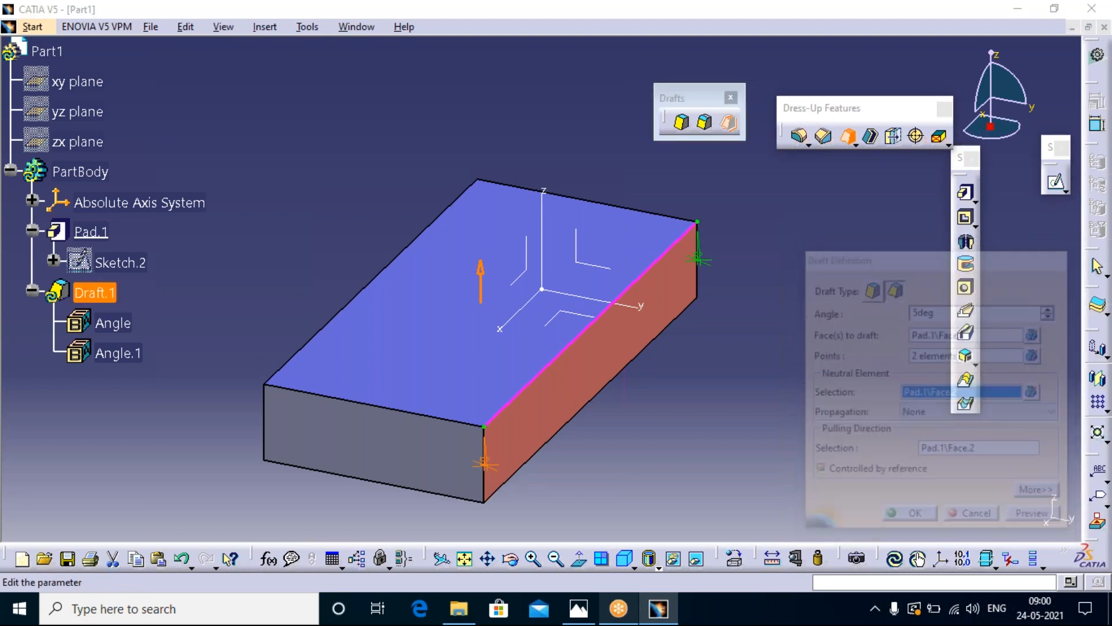
pyautogui.write('0deg')
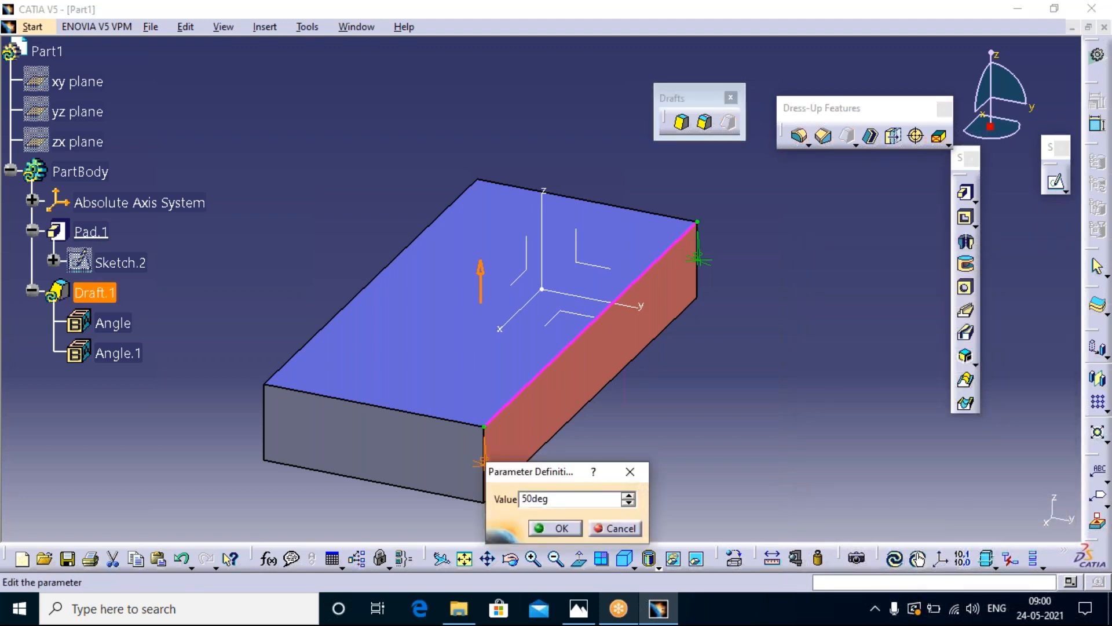
pyautogui.click(559, 528)
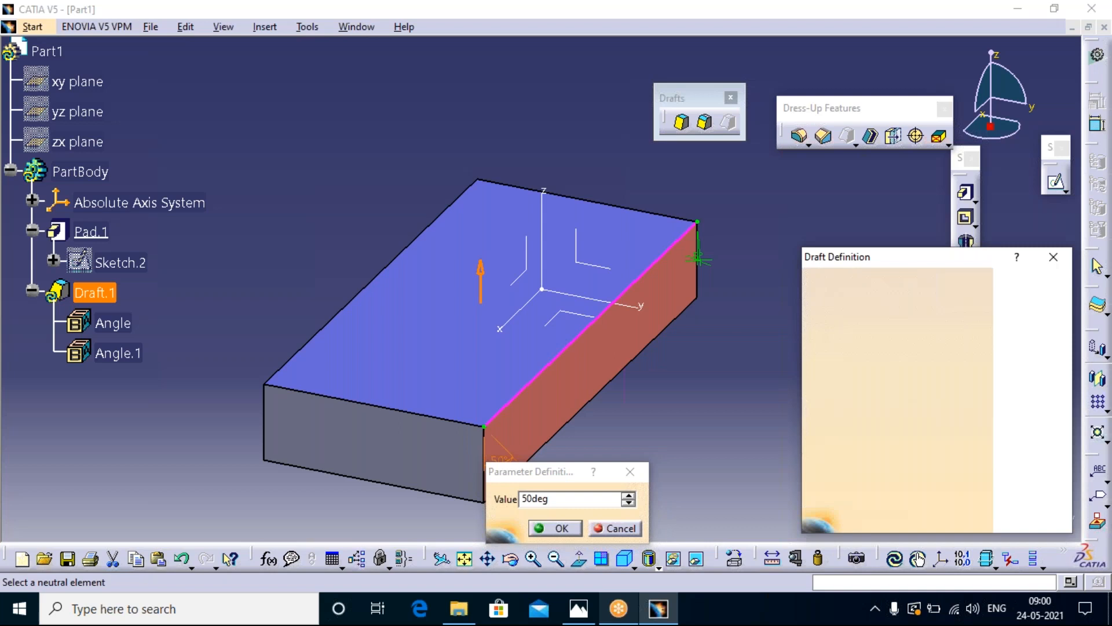
pyautogui.click(1055, 519)
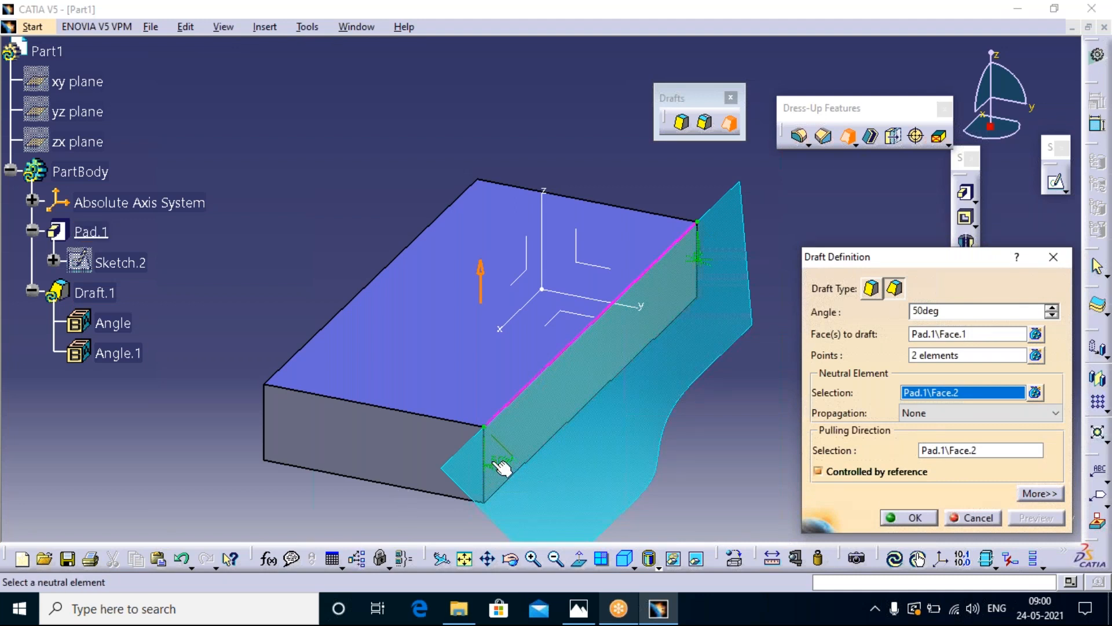
# - Add the midpoint of the long upper edge as another angle control point of the variable draft
pyautogui.click(973, 355)
pyautogui.rightClick(979, 355)
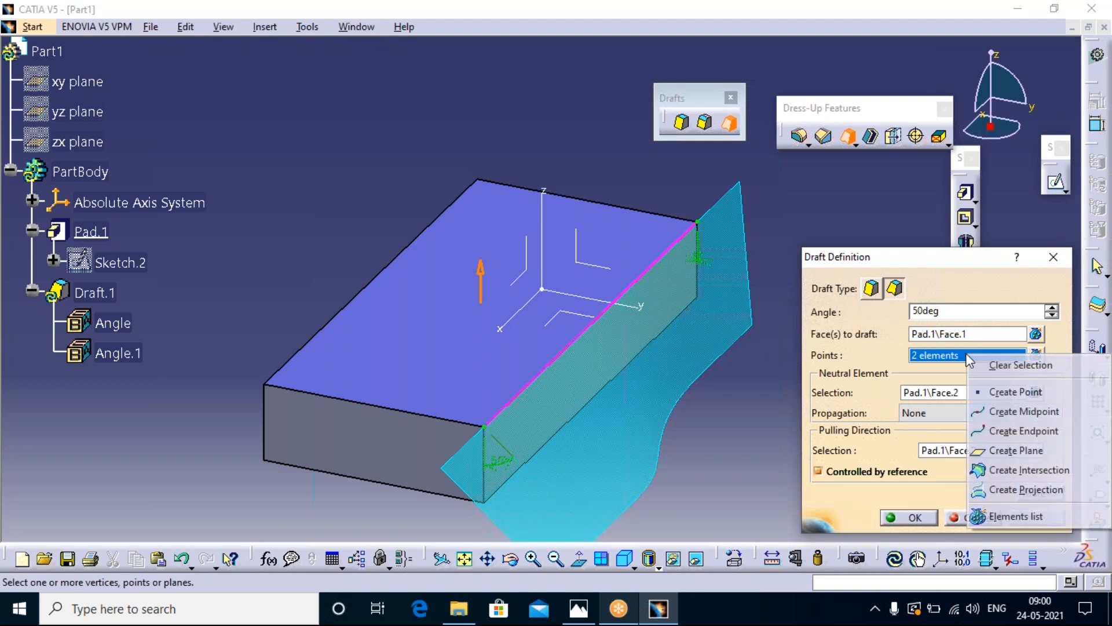
pyautogui.click(994, 412)
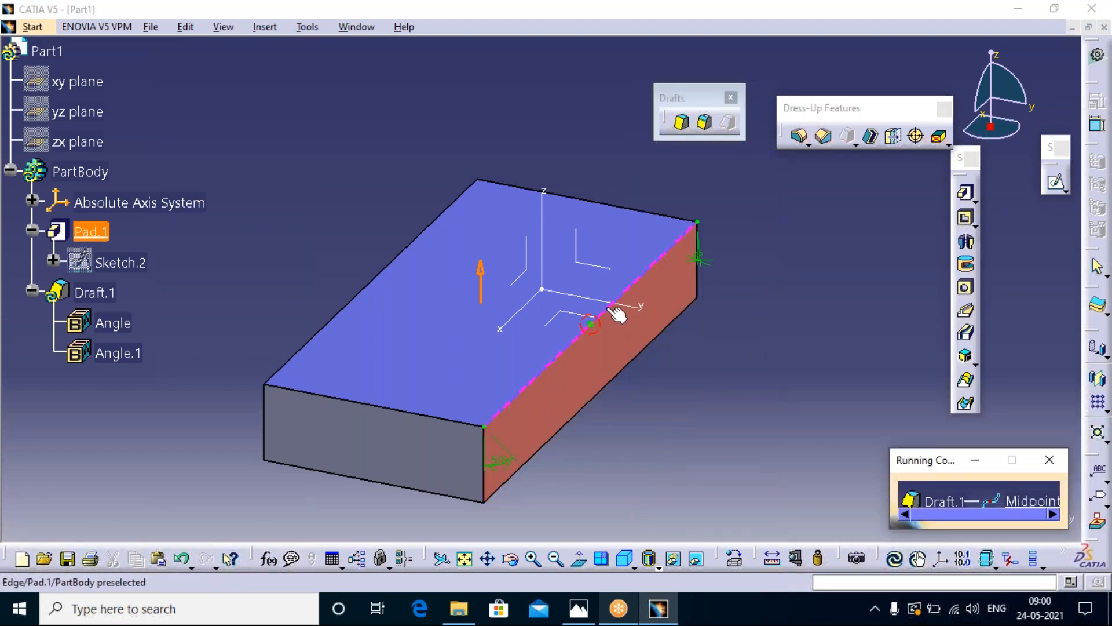
pyautogui.click(617, 313)
# - Set the draft angle at the edge's midpoint to 20 degrees, preview the result and create the variable draft
pyautogui.doubleClick(610, 362)
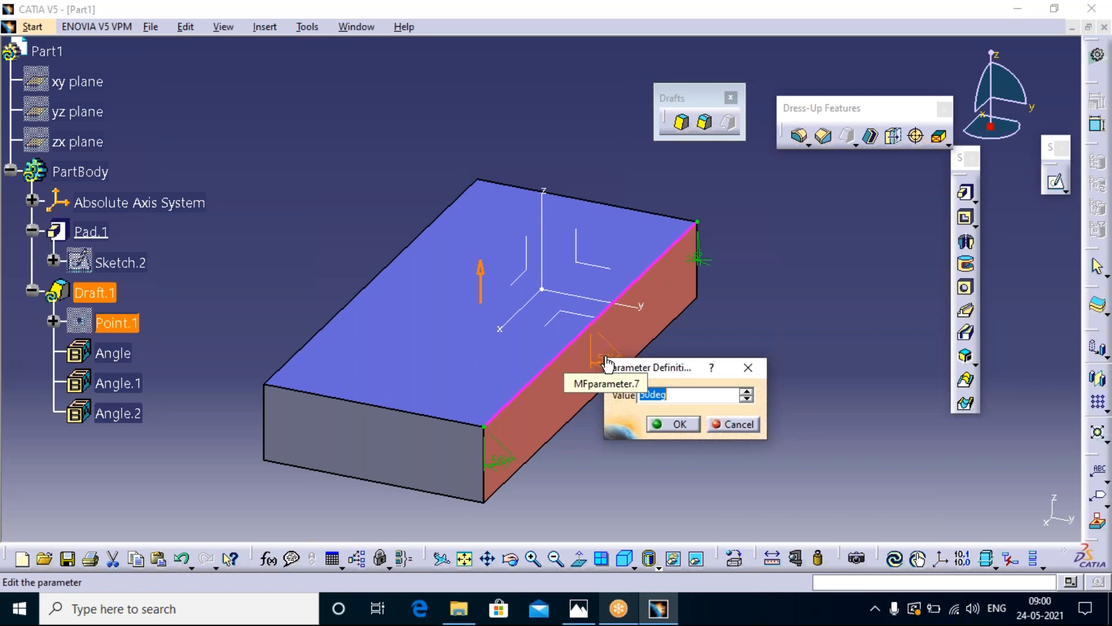
pyautogui.write('2')
pyautogui.click(675, 424)
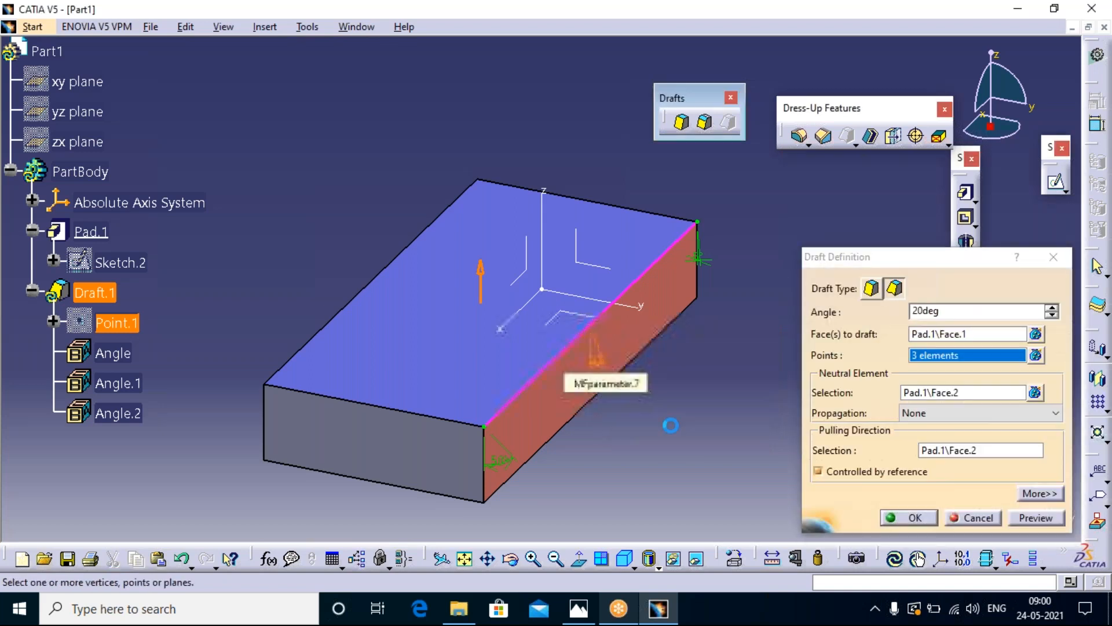
pyautogui.click(1036, 517)
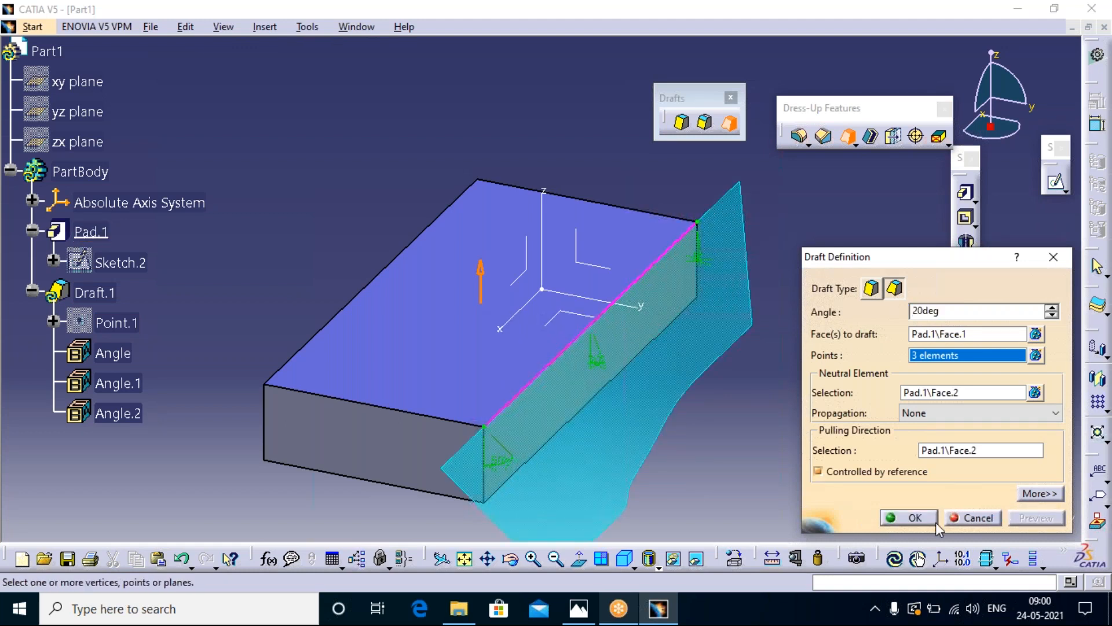
pyautogui.click(914, 517)
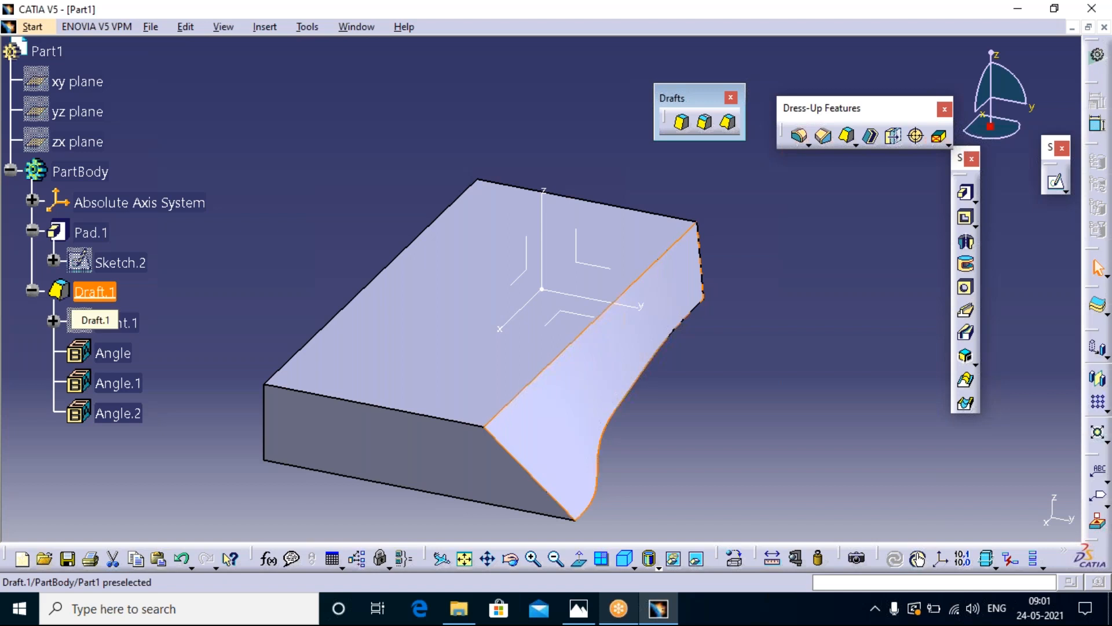
# - Delete the variable angle draft together with its aggregated elements
pyautogui.doubleClick(93, 292)
pyautogui.press('Delete')
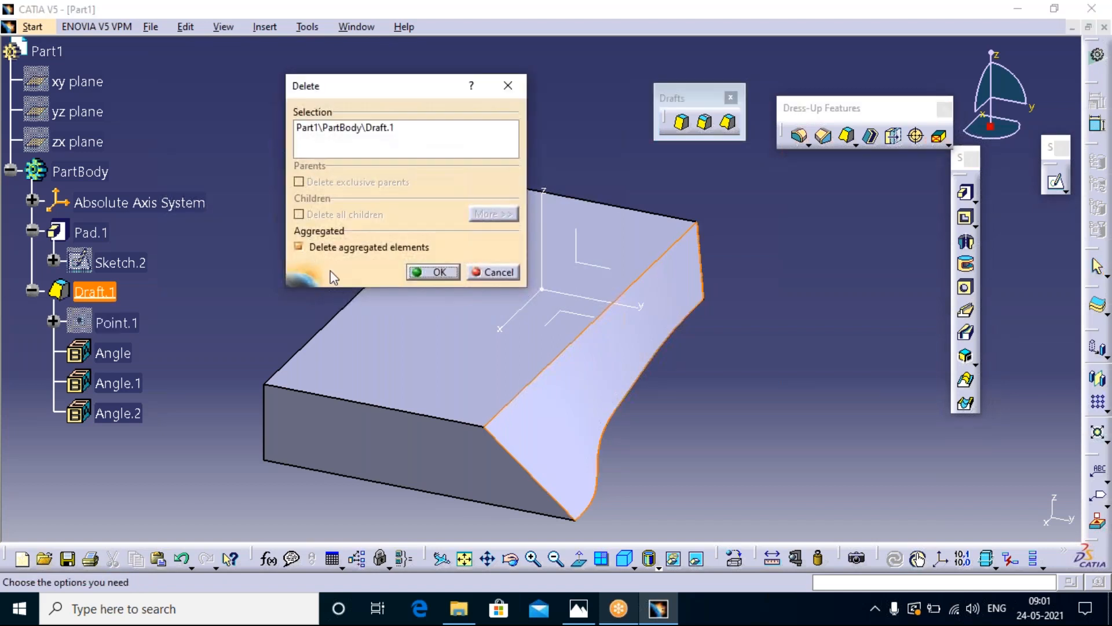
pyautogui.click(433, 272)
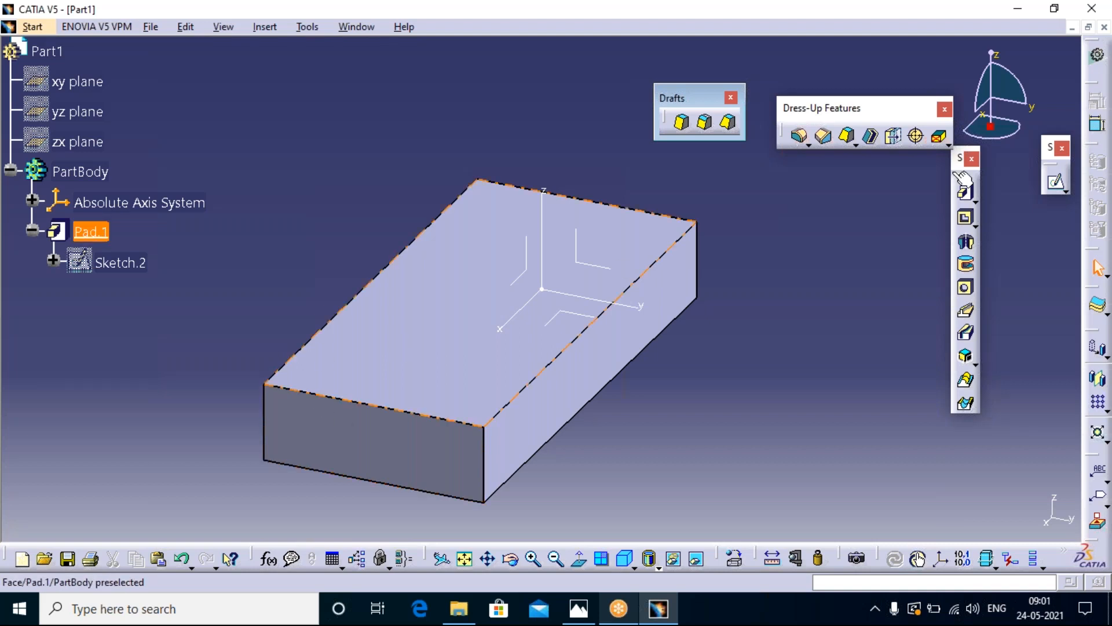
# - Shell the block with its top face removed, using 2 mm default inside thickness and 2 mm default outside thickness
pyautogui.click(870, 136)
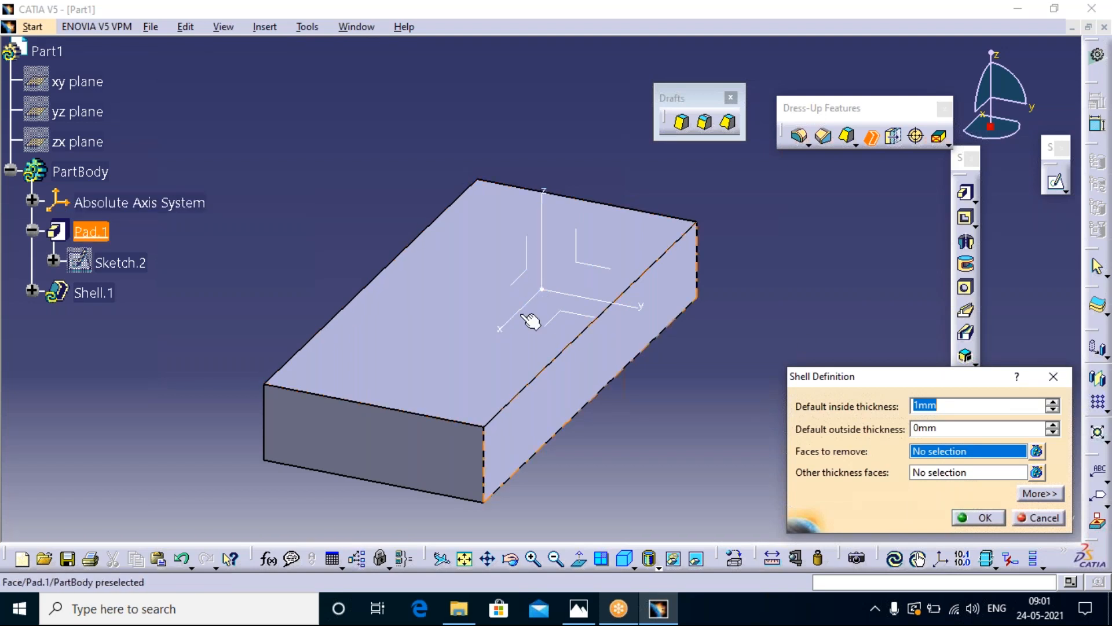
pyautogui.click(480, 307)
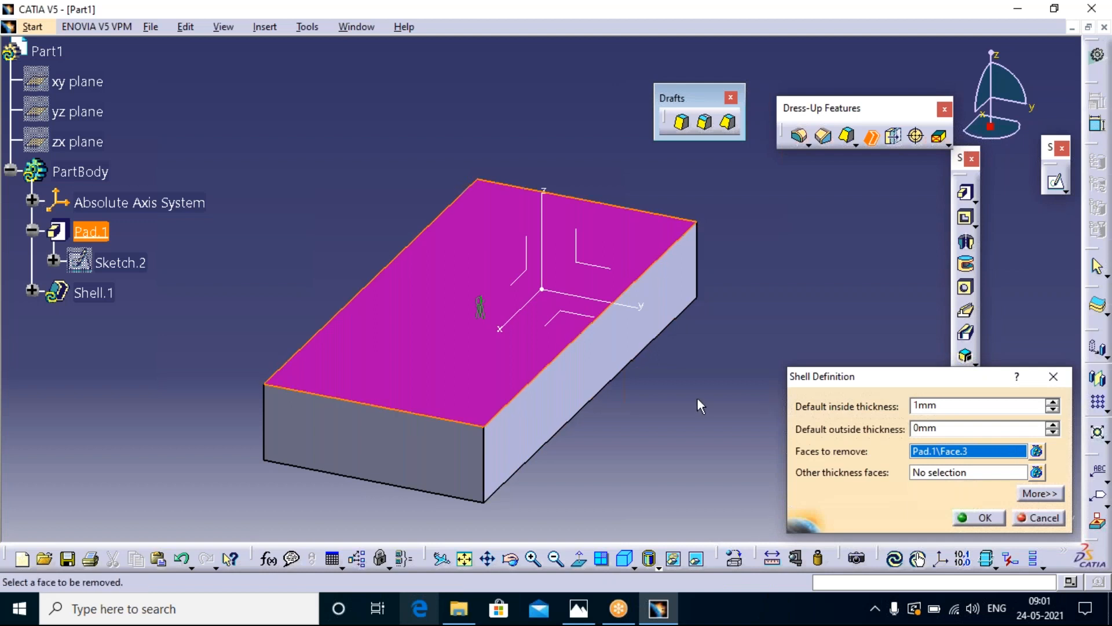
pyautogui.doubleClick(938, 406)
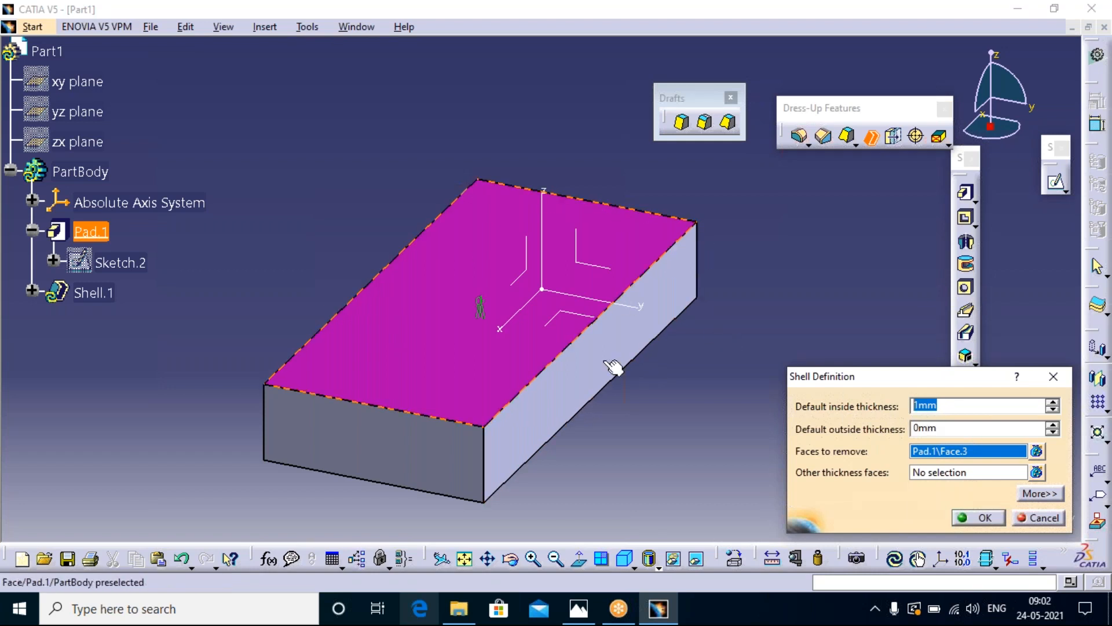
pyautogui.click(933, 429)
pyautogui.moveTo(934, 432); pyautogui.dragTo(910, 406)
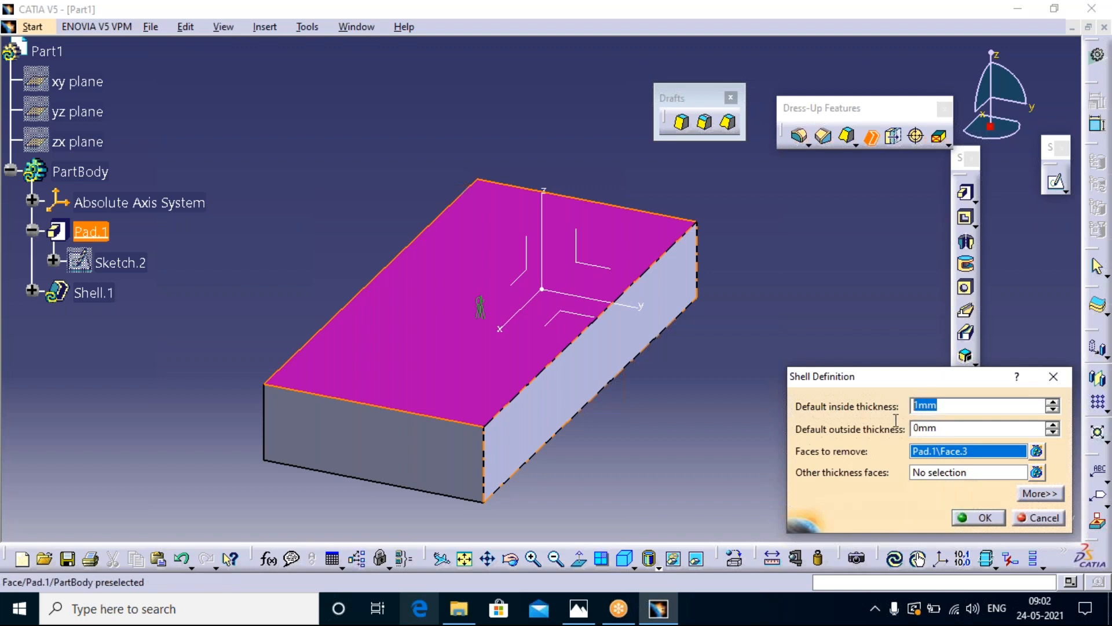
pyautogui.write('2')
pyautogui.moveTo(950, 429); pyautogui.dragTo(913, 429)
pyautogui.write('2')
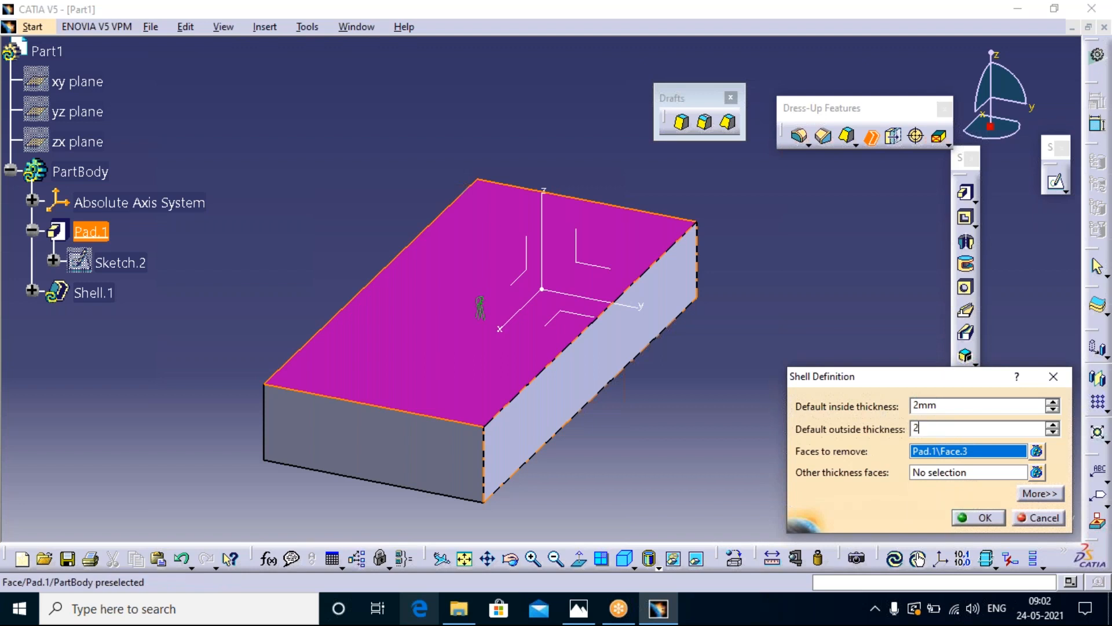
pyautogui.click(991, 518)
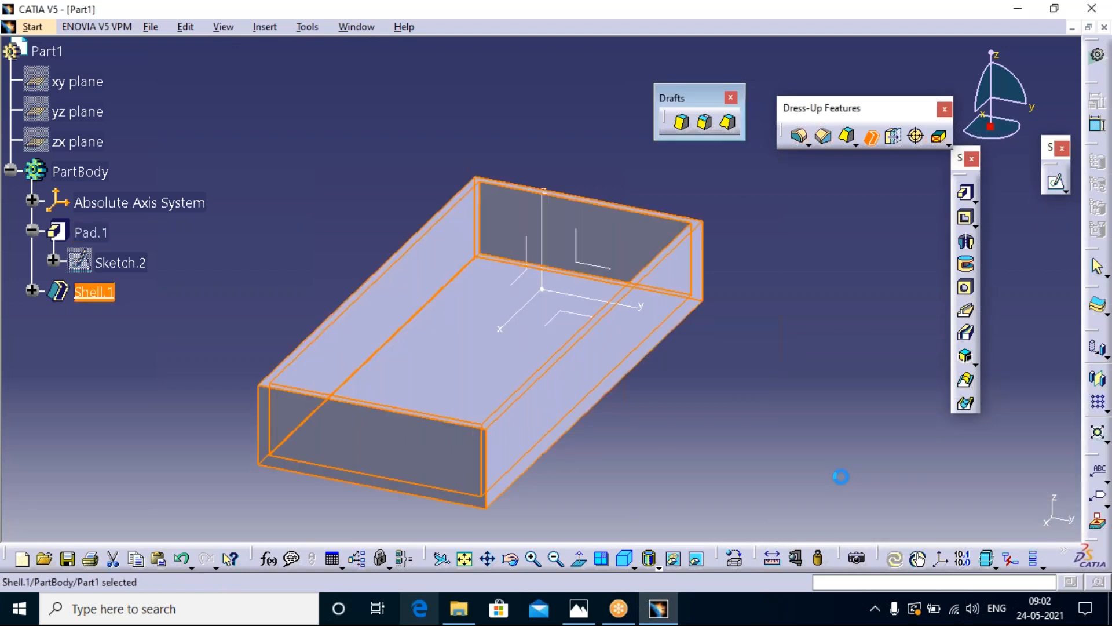
pyautogui.click(841, 476)
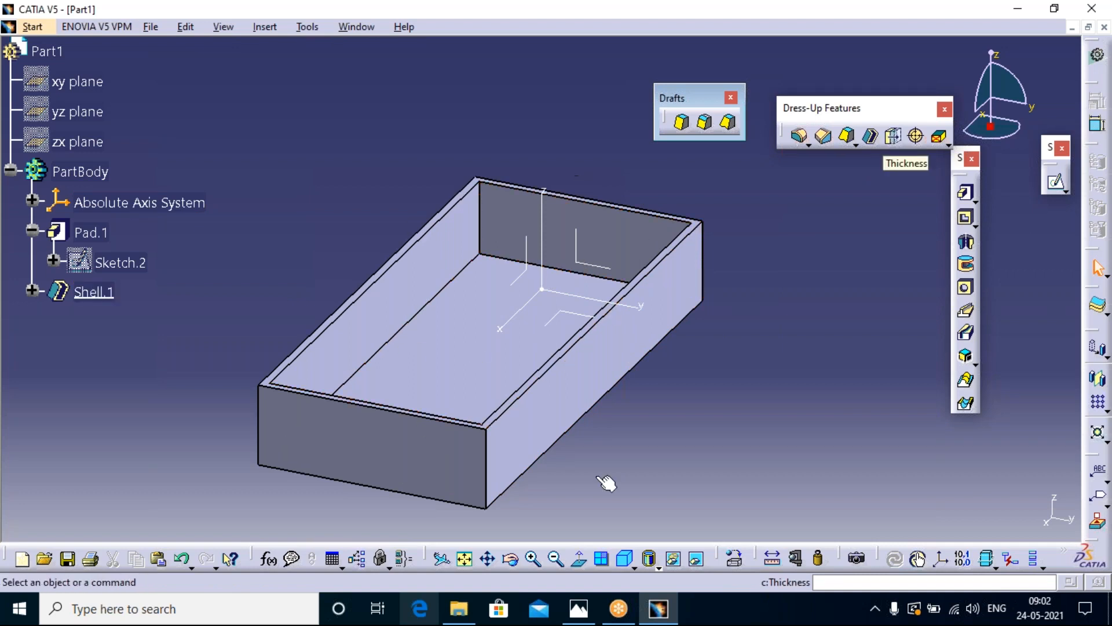
# - Examine the shelled block's walls in a fitted top view, then return to the isometric view
pyautogui.click(635, 567)
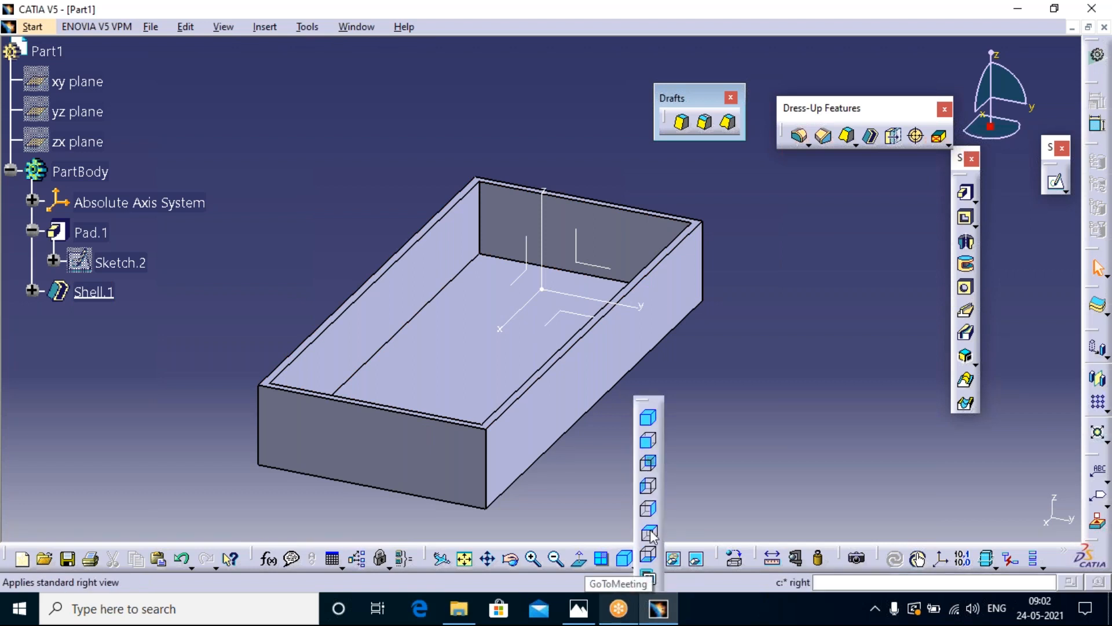
pyautogui.click(650, 532)
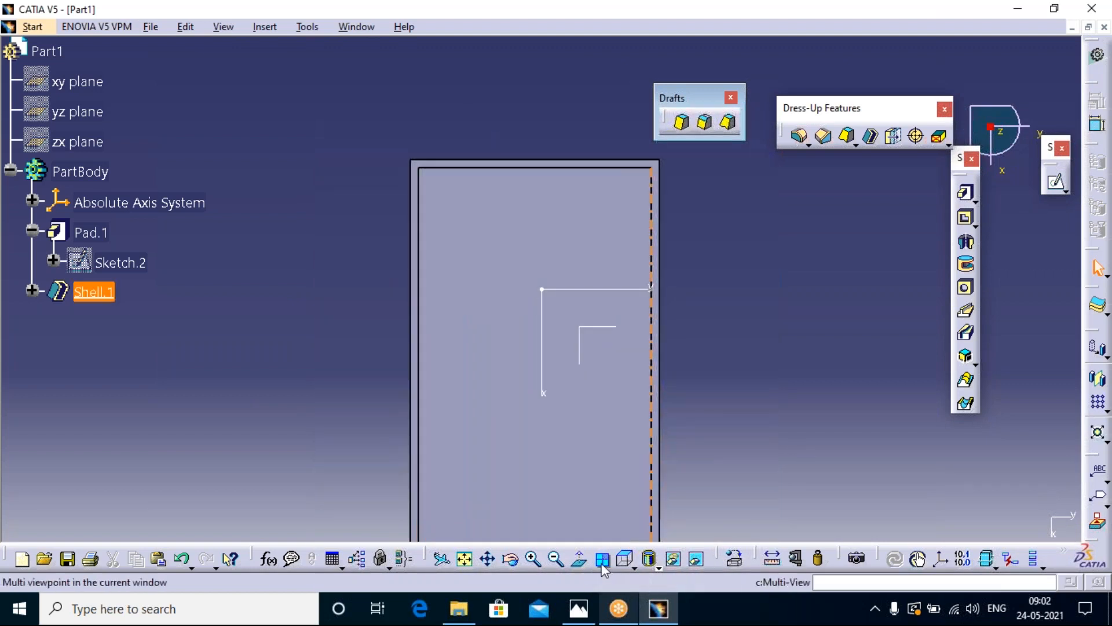
pyautogui.click(465, 559)
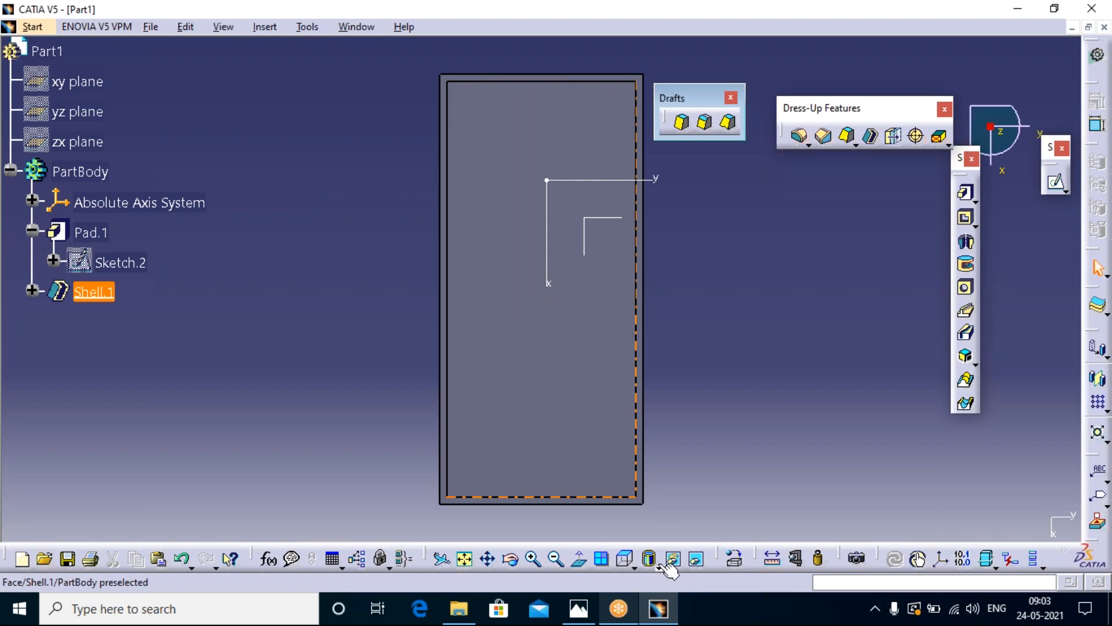
pyautogui.click(632, 564)
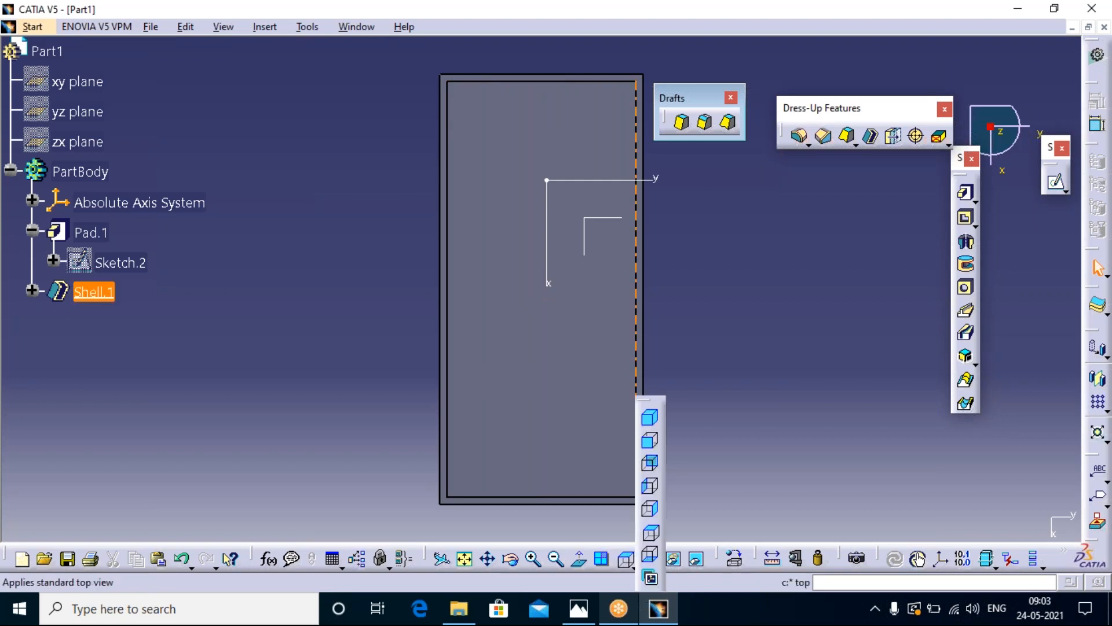
pyautogui.click(649, 420)
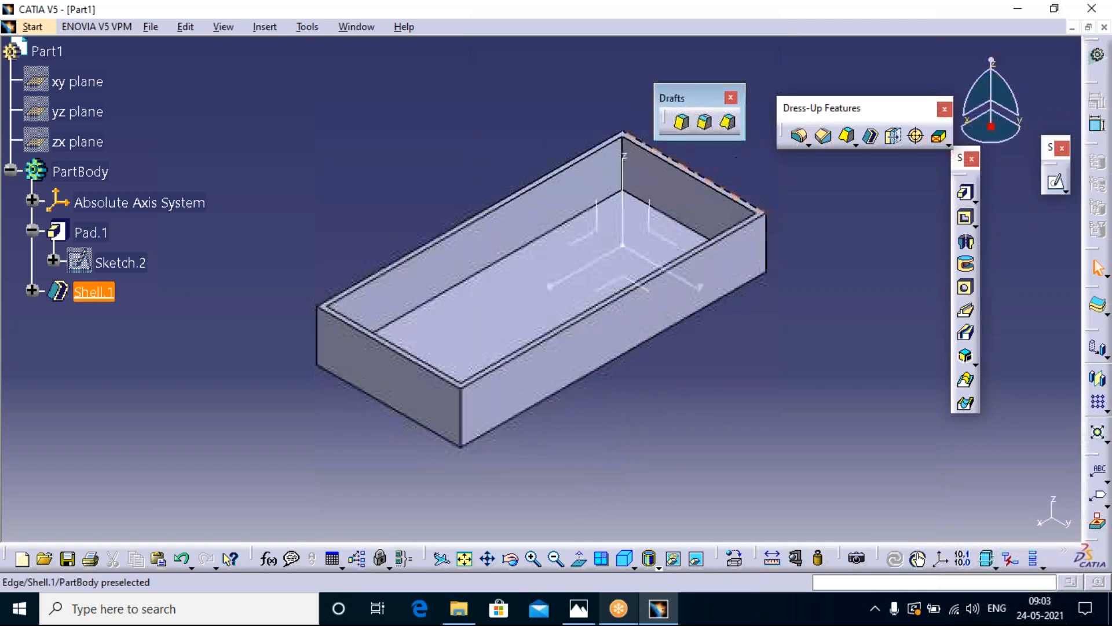
# - Add a 4 mm thickness to the inner face of the shell's long back wall
pyautogui.click(893, 136)
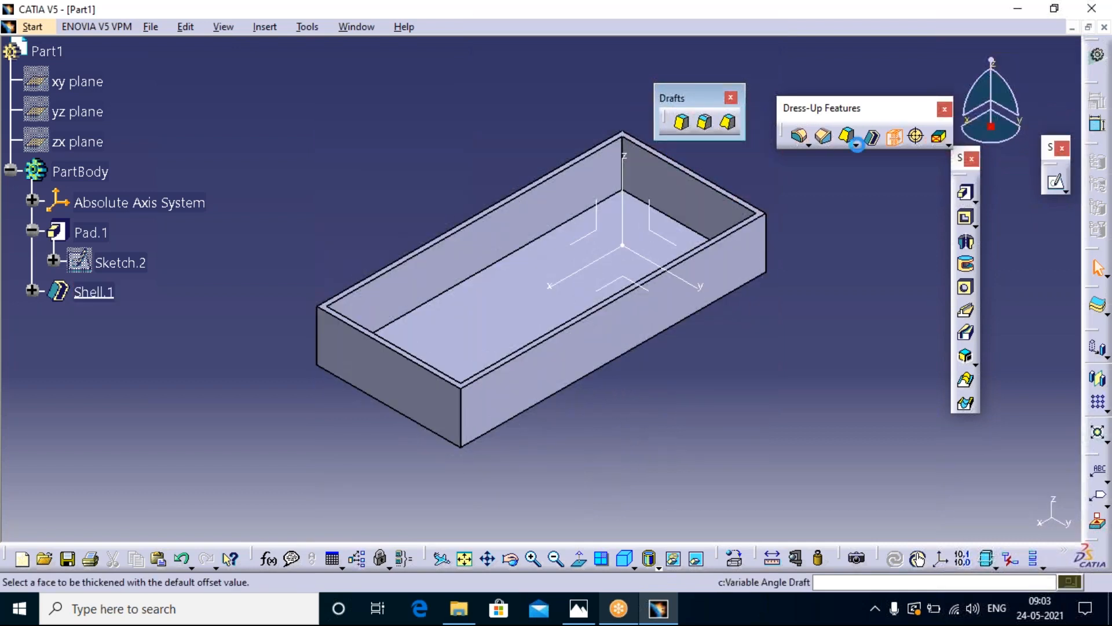
pyautogui.click(544, 208)
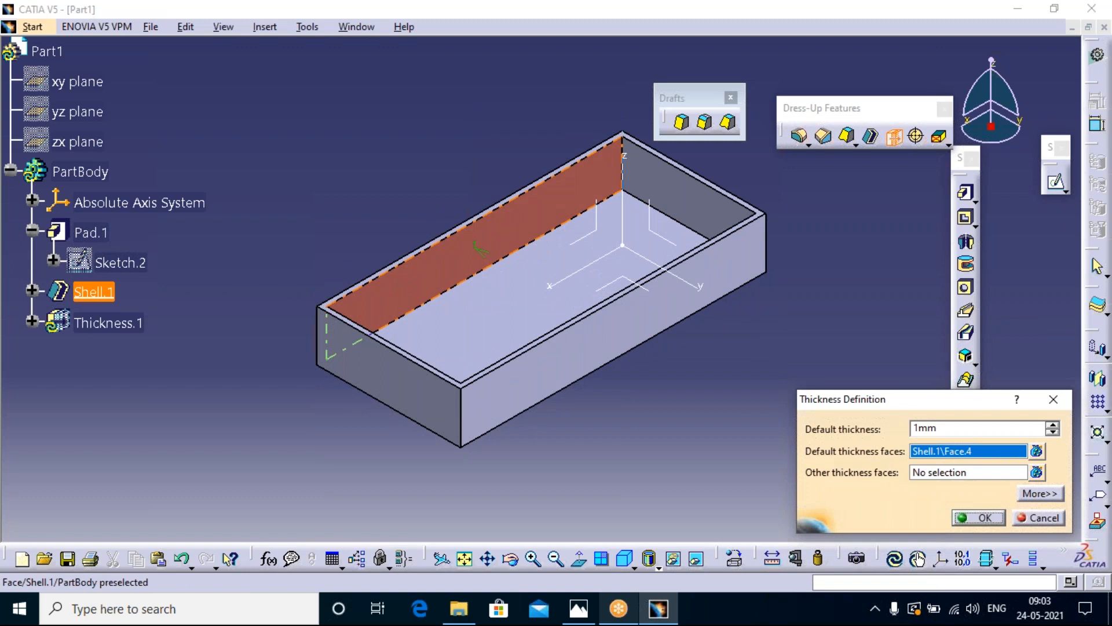
pyautogui.doubleClick(941, 428)
pyautogui.write('4')
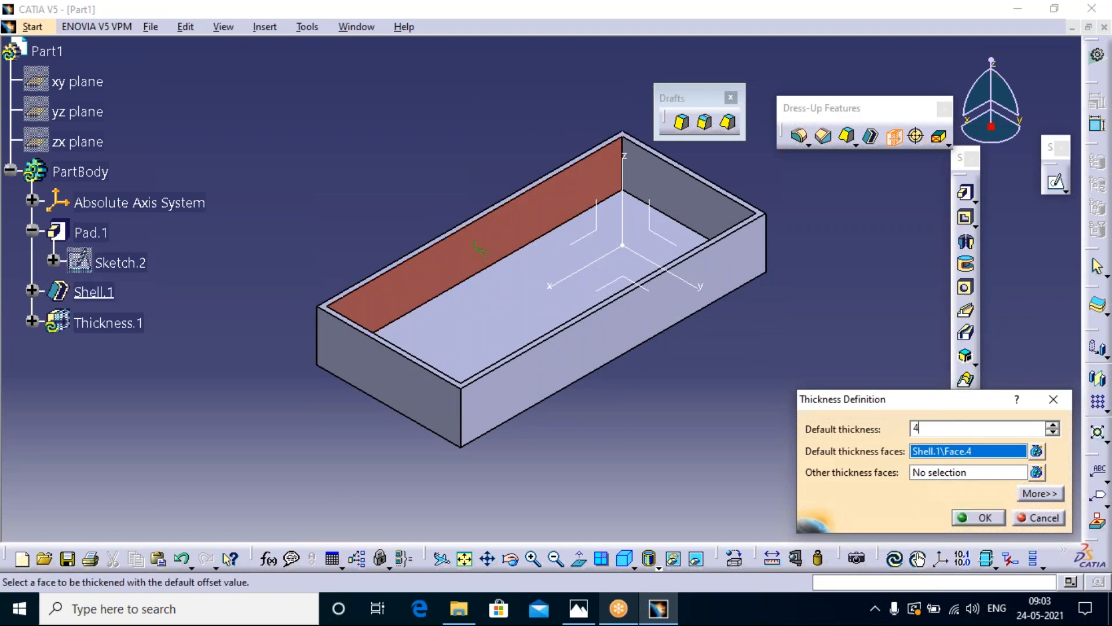
pyautogui.click(988, 523)
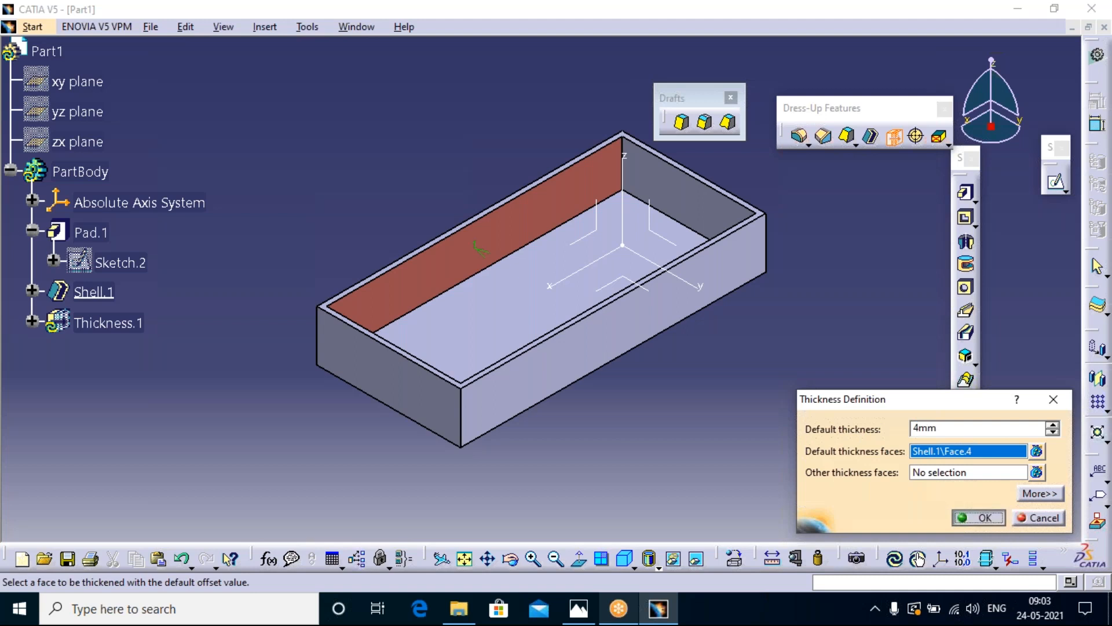
# - Examine the thickened long wall in the top view, then return to the isometric view and clear the selection
pyautogui.click(635, 568)
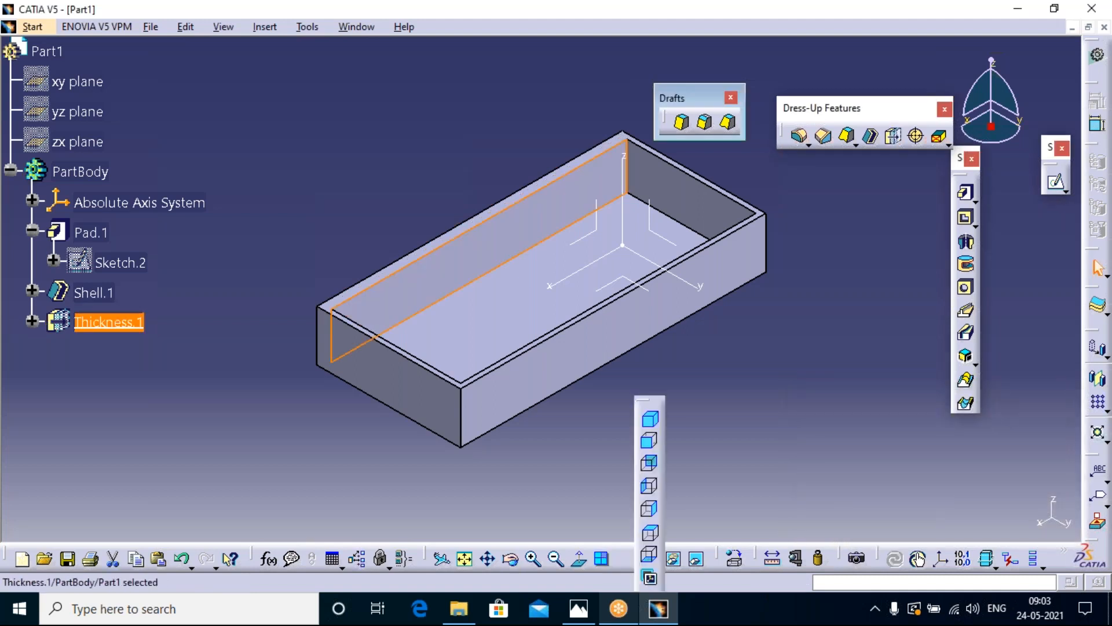
pyautogui.click(649, 531)
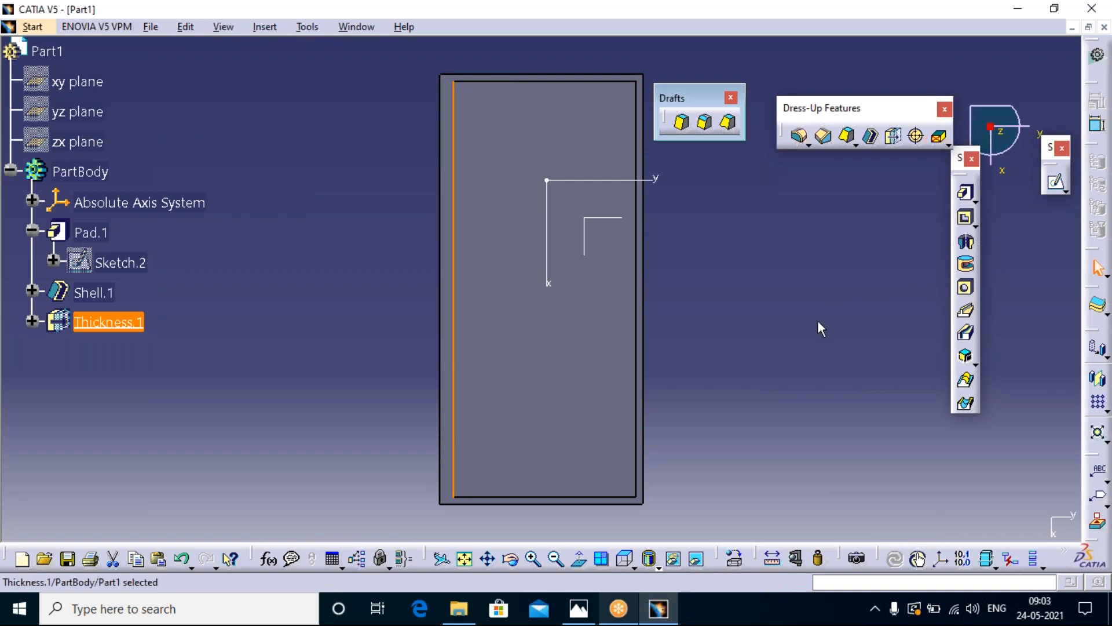
pyautogui.click(634, 566)
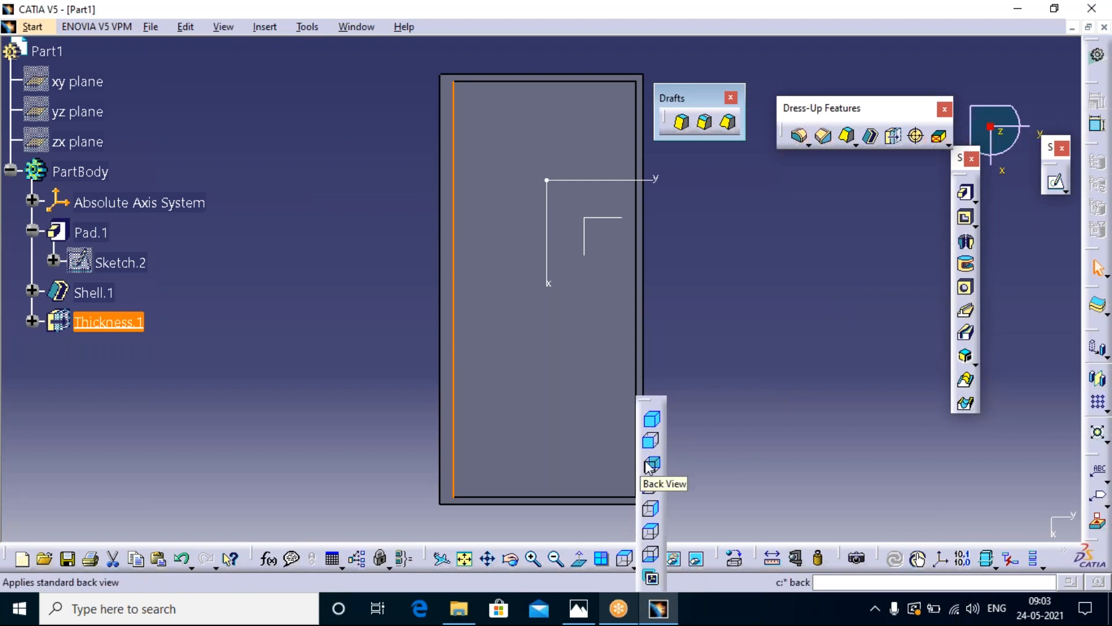
pyautogui.click(664, 425)
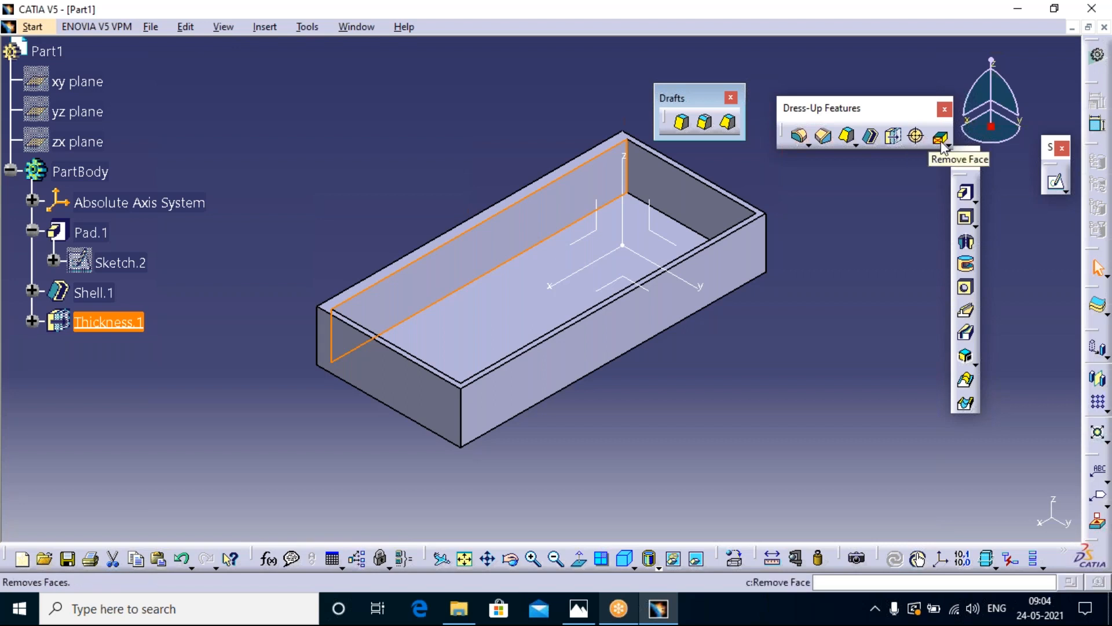
pyautogui.click(912, 227)
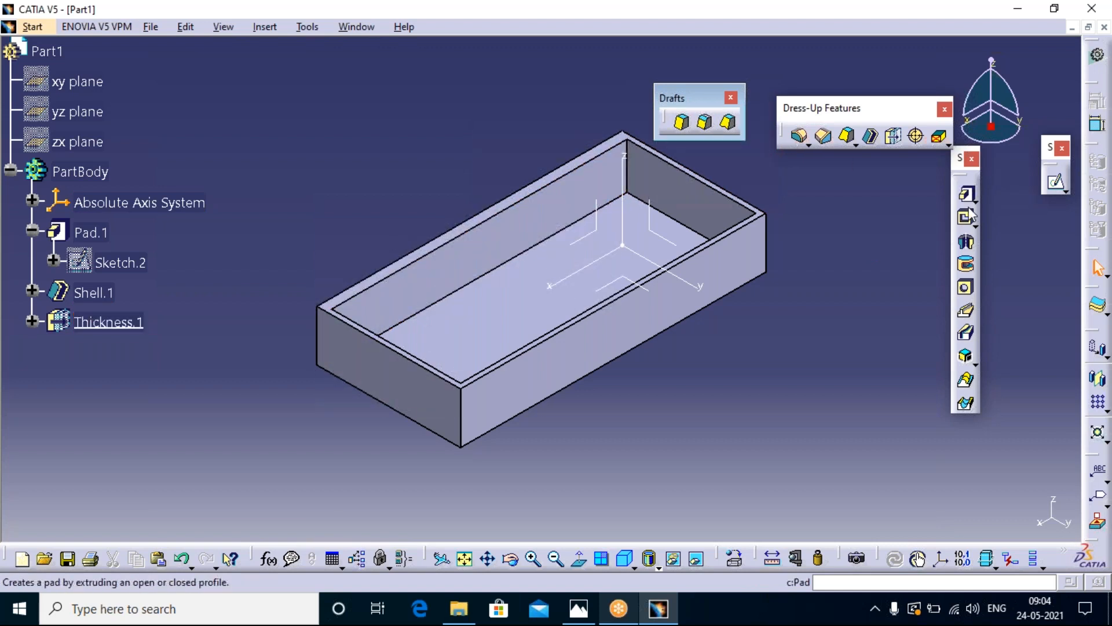
# - Fillet the edges of the shell's inner floor face and long back wall's inner face with a 5 mm radius
pyautogui.click(799, 136)
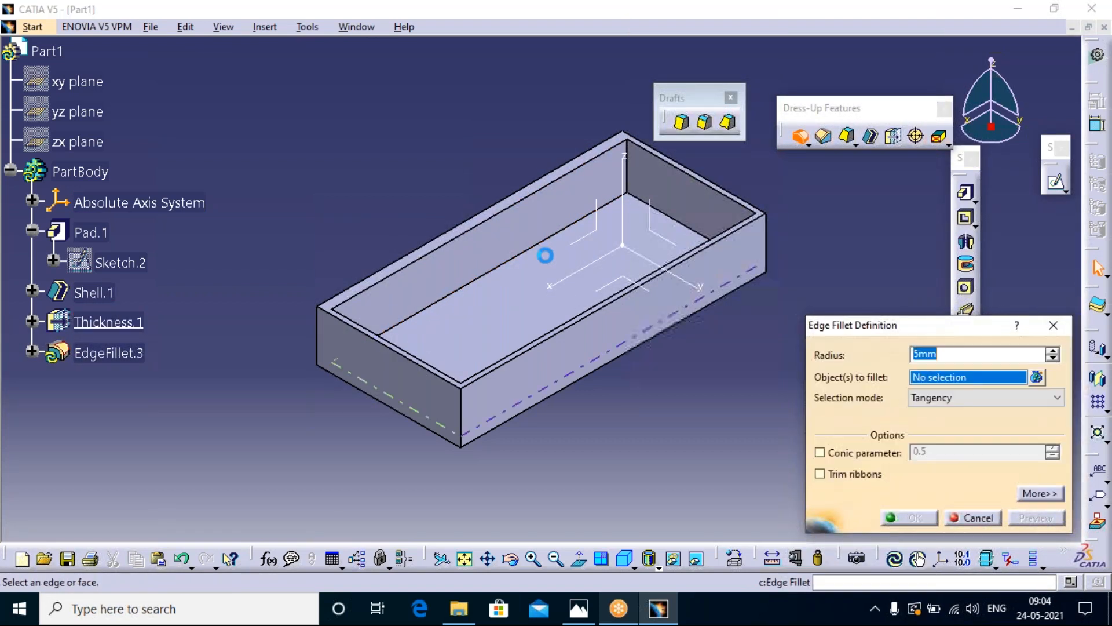
pyautogui.click(557, 258)
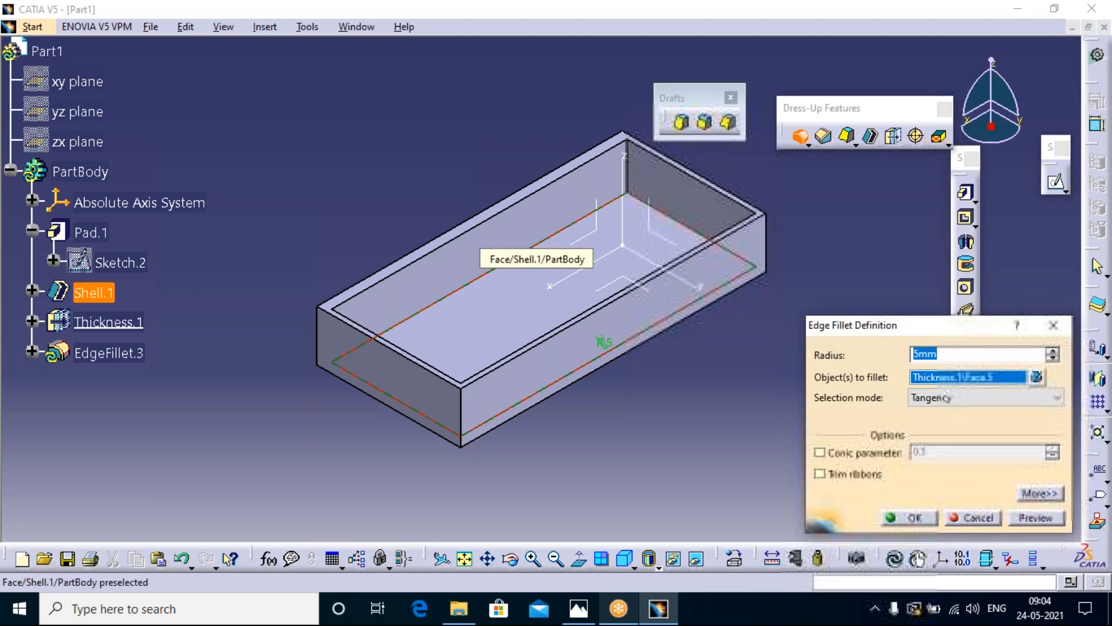
pyautogui.click(484, 242)
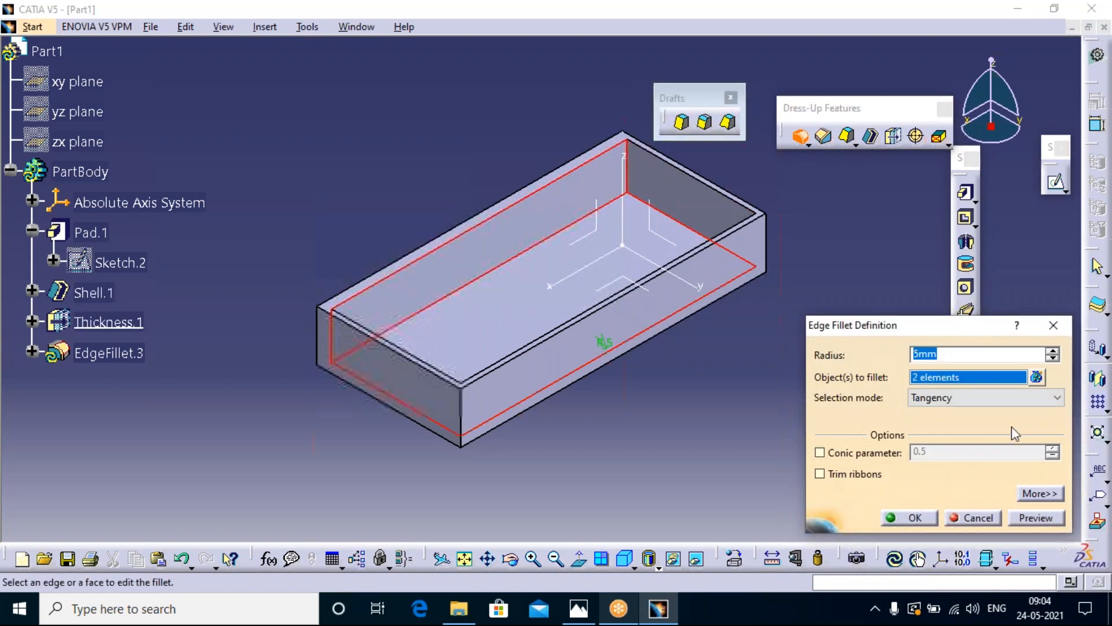
pyautogui.click(1042, 521)
pyautogui.click(913, 517)
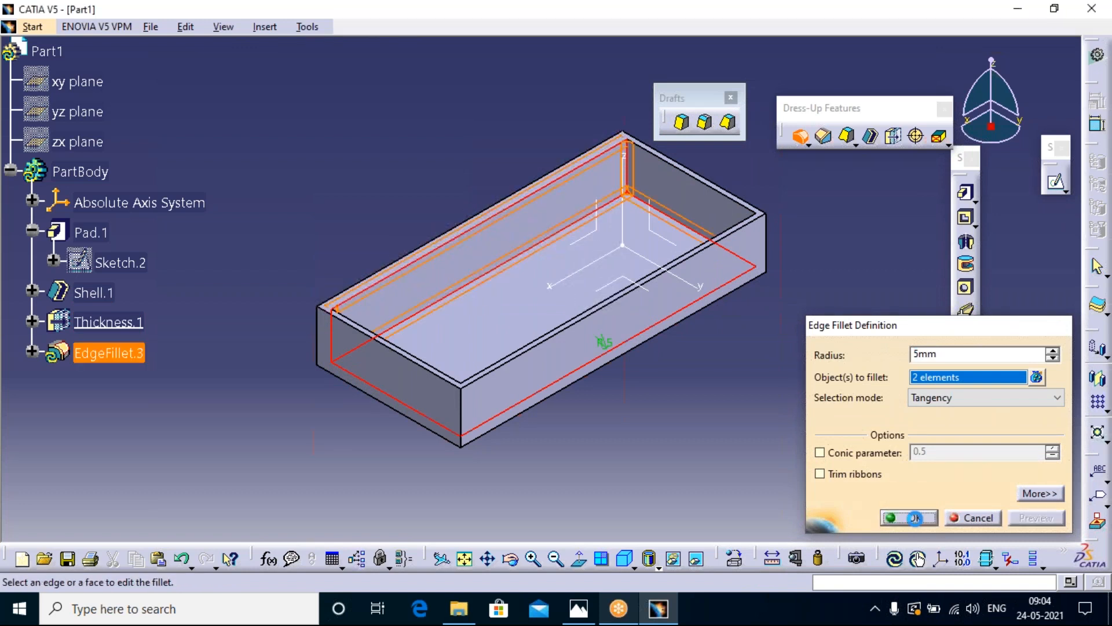
pyautogui.click(634, 414)
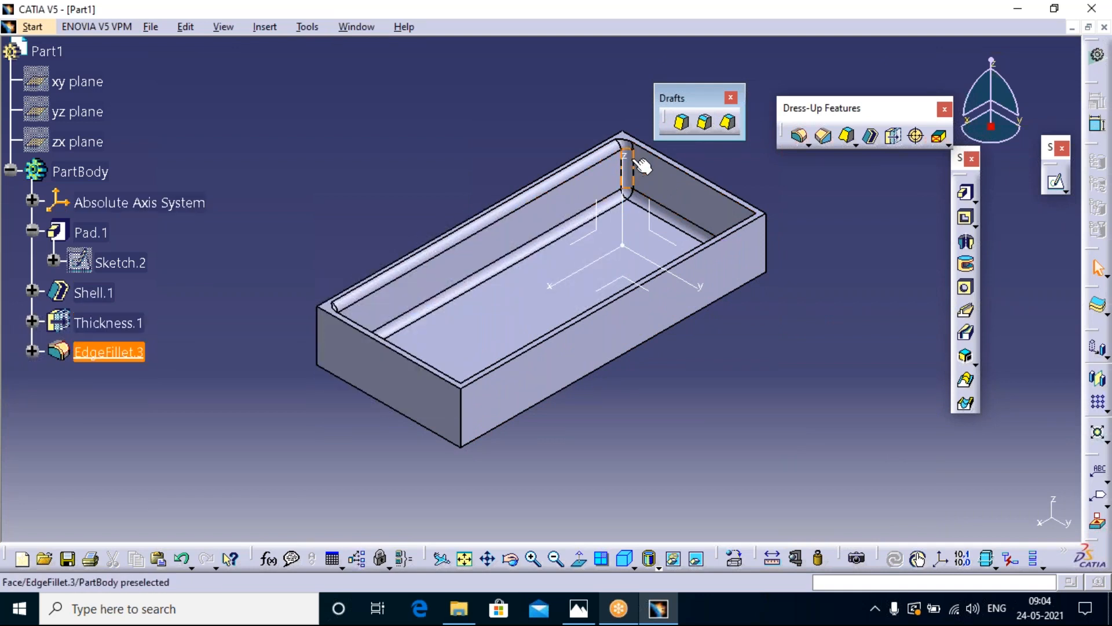
# - Remove the long fillet face along the upper edge of the back wall with Remove Face
pyautogui.click(947, 145)
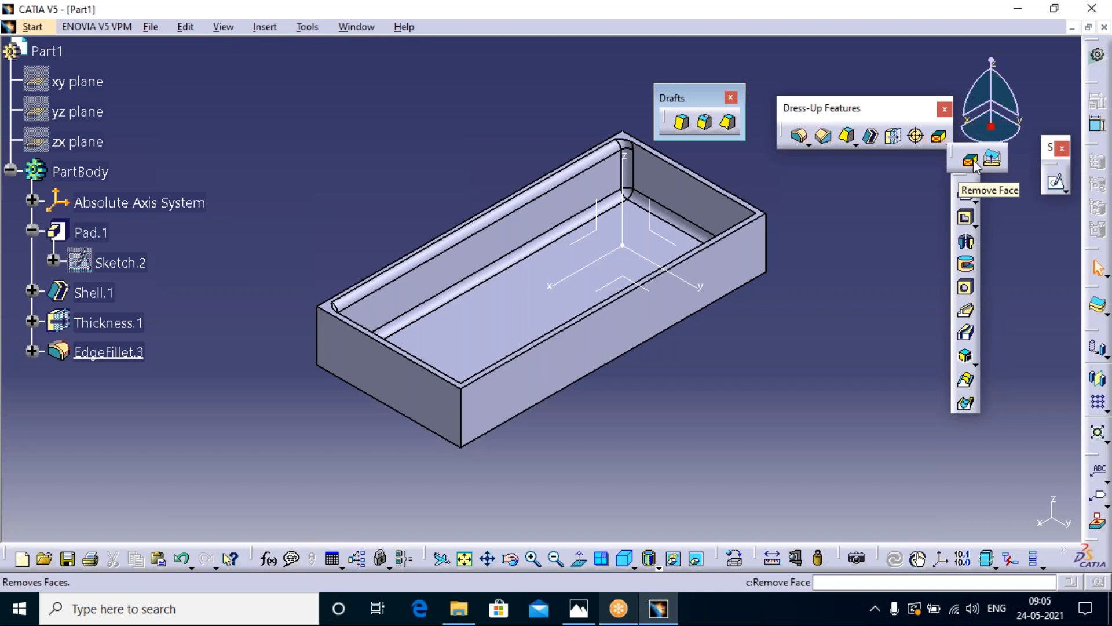
pyautogui.click(970, 161)
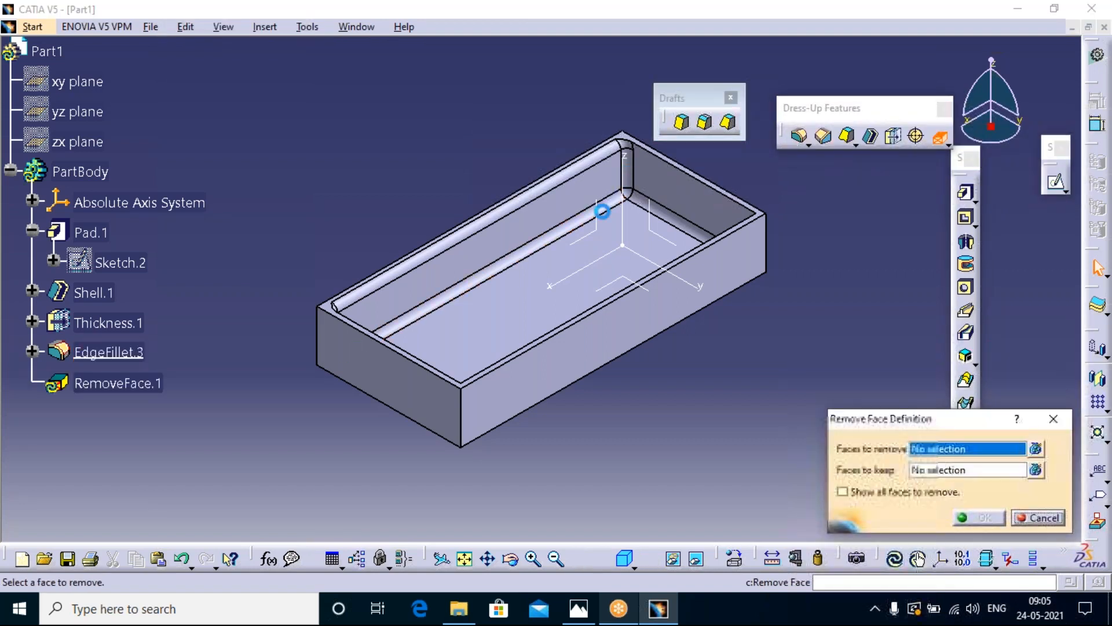
pyautogui.click(530, 206)
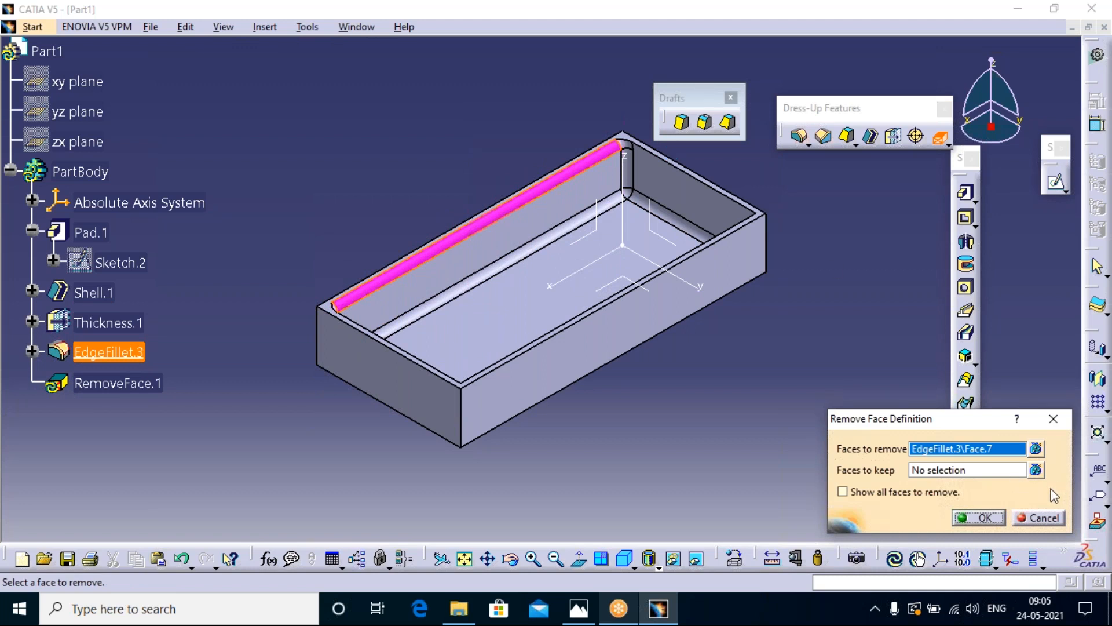
pyautogui.click(985, 517)
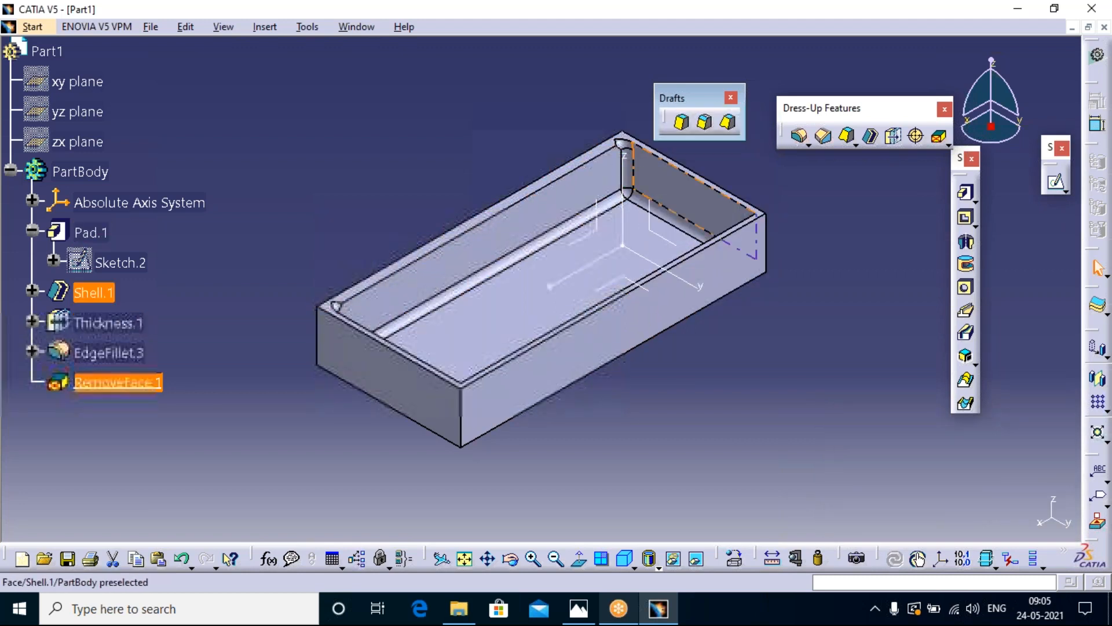
# - Try to remove the vertical fillet face in the inner back corner together with the small fillet face above it
pyautogui.click(940, 137)
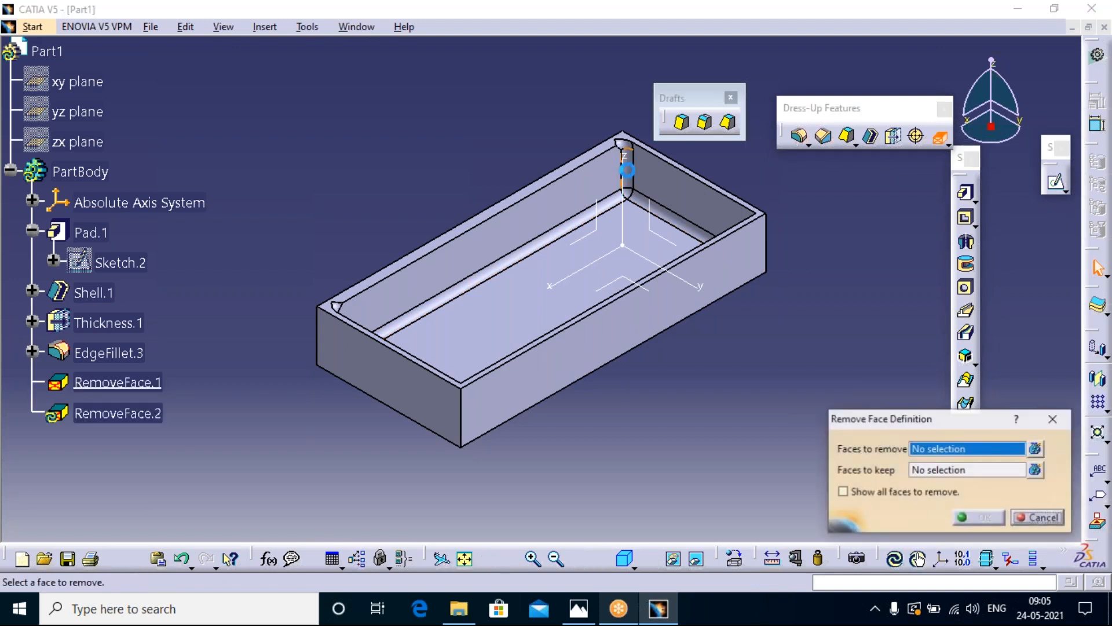
pyautogui.click(627, 169)
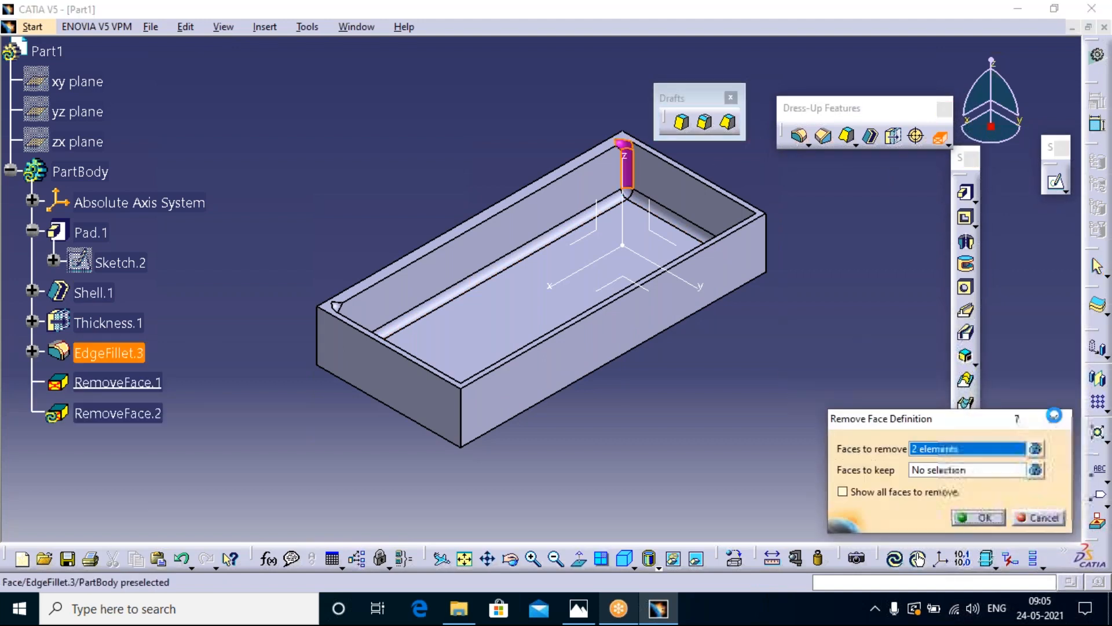
pyautogui.click(979, 517)
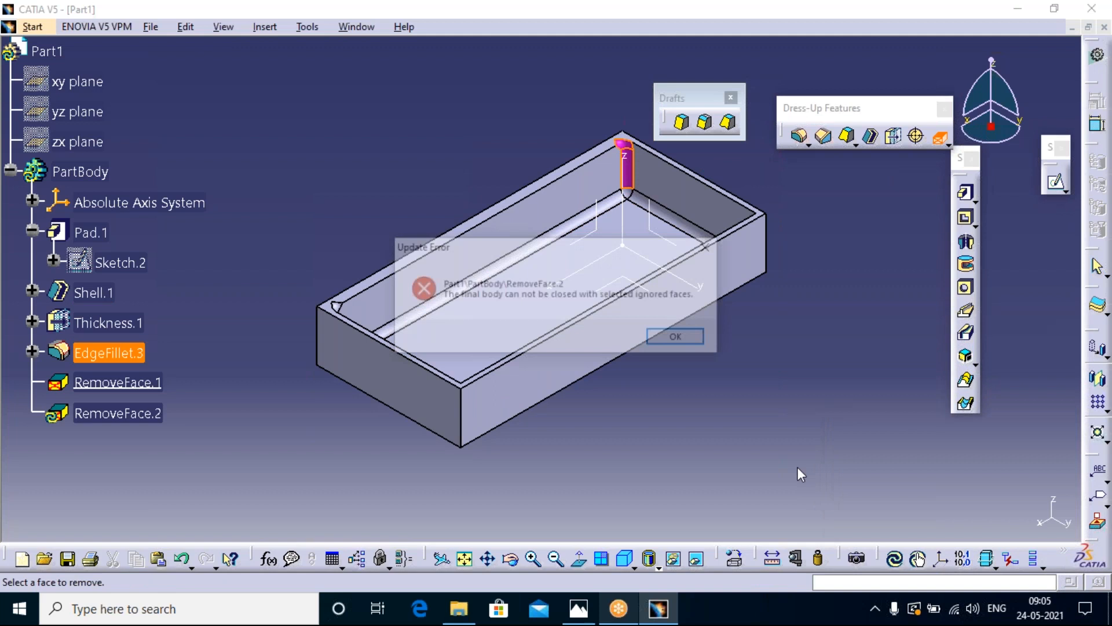
pyautogui.click(692, 338)
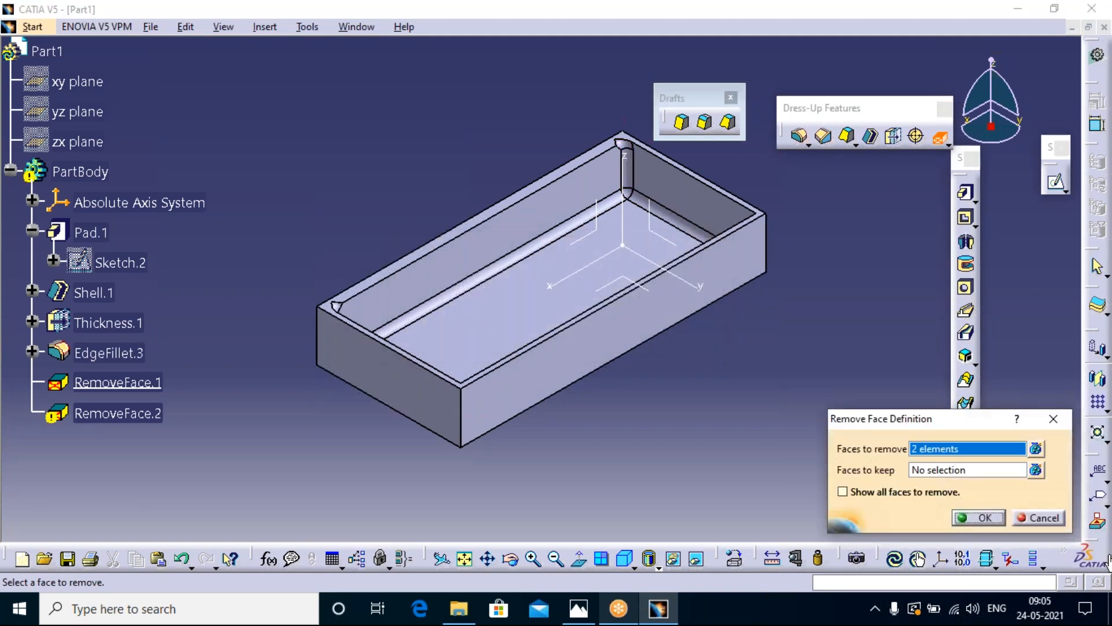
# - Drop the vertical corner fillet from the faces to remove and remove only the small face above it
pyautogui.click(1036, 449)
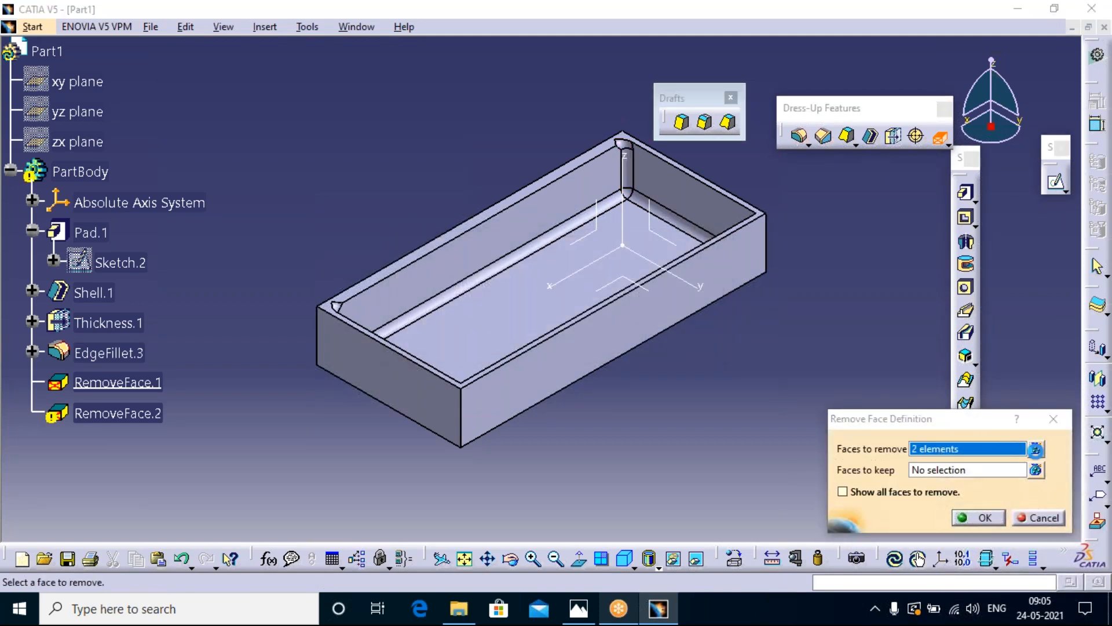
pyautogui.click(973, 421)
pyautogui.click(964, 488)
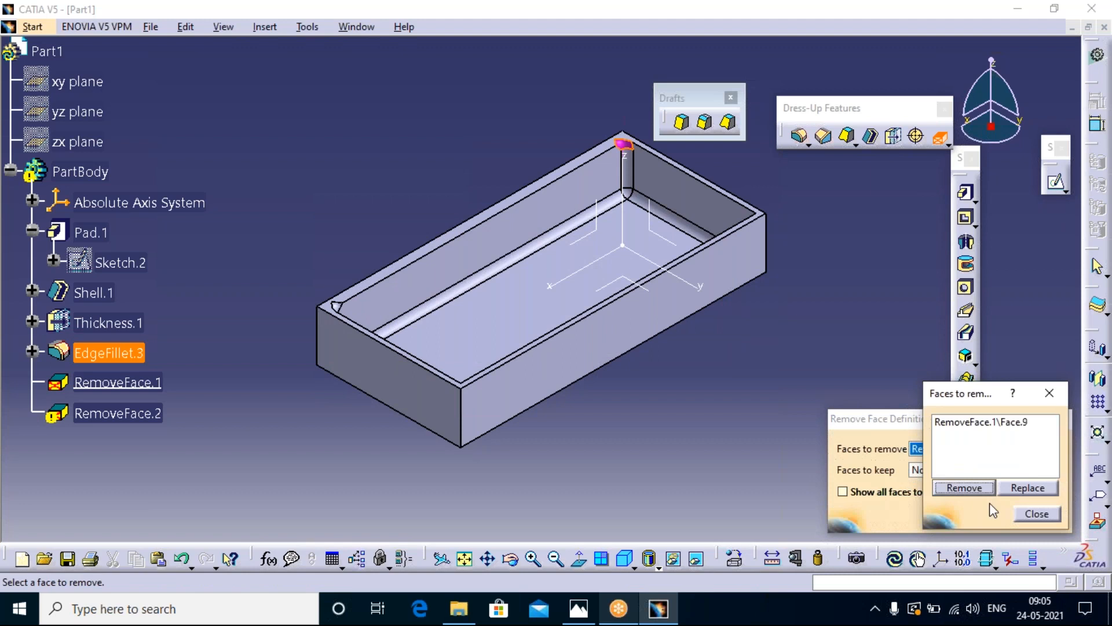
pyautogui.click(1037, 514)
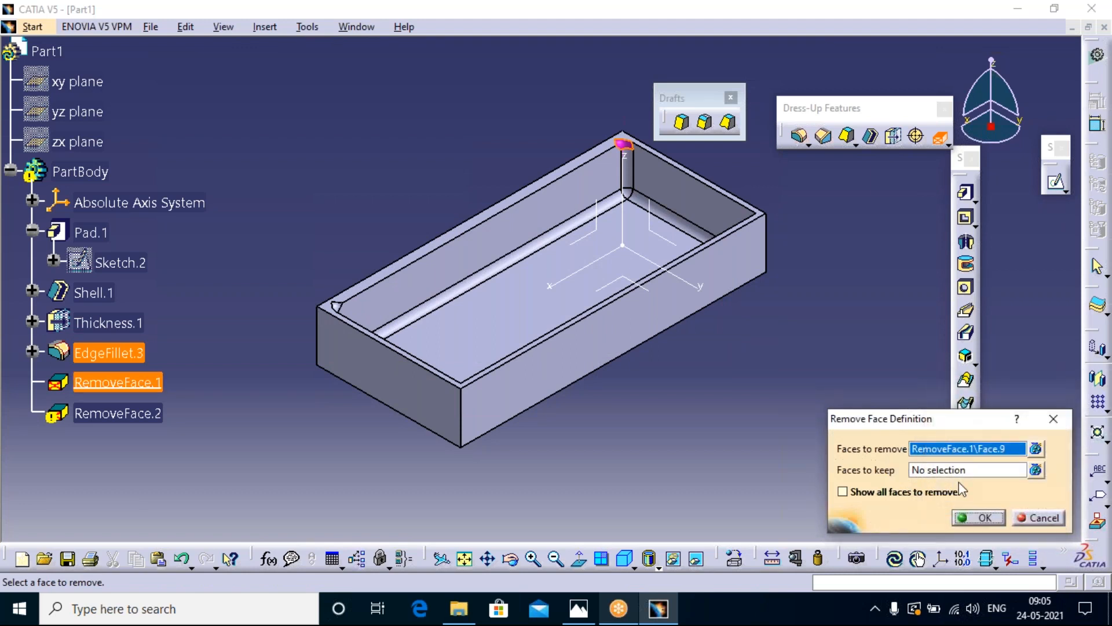
pyautogui.click(985, 516)
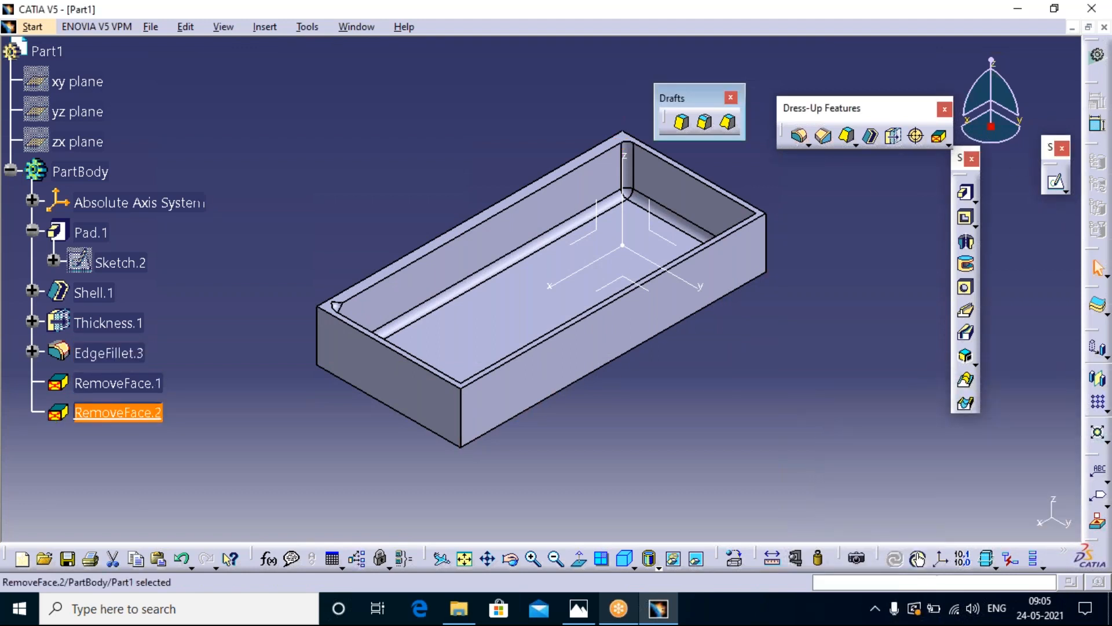
# - Try to remove the vertical fillet face in the inner back corner on its own
pyautogui.click(939, 136)
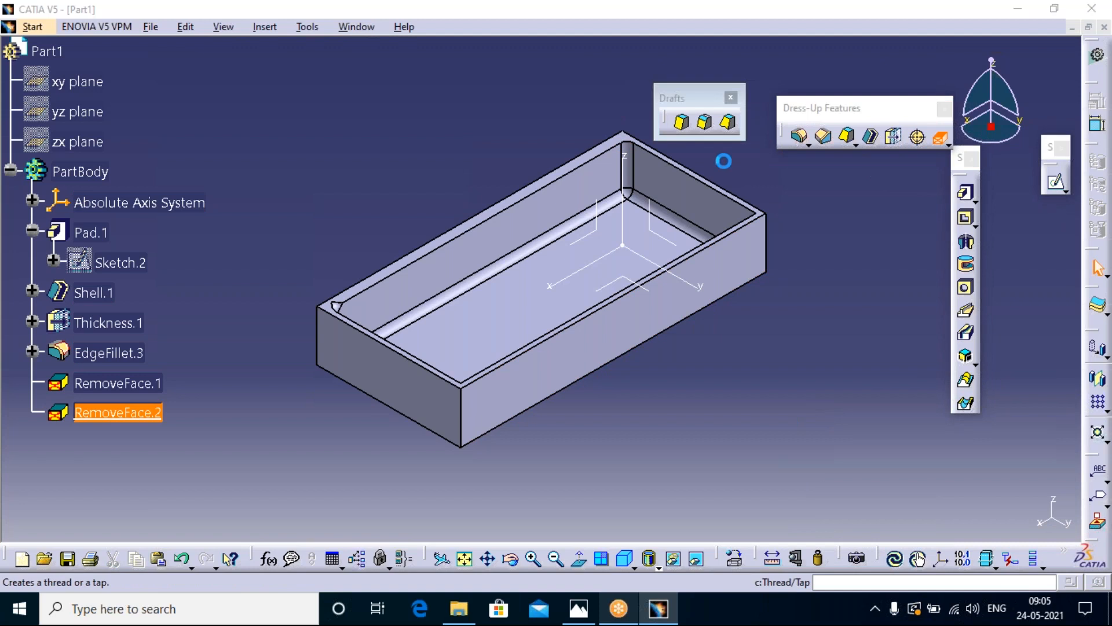
pyautogui.click(627, 168)
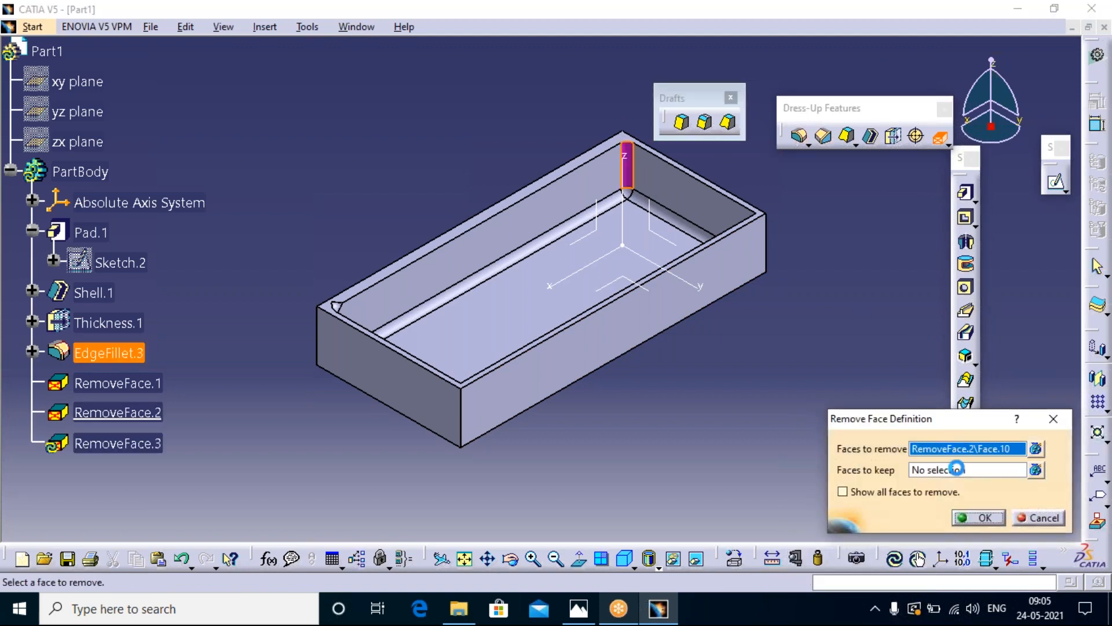
pyautogui.click(983, 516)
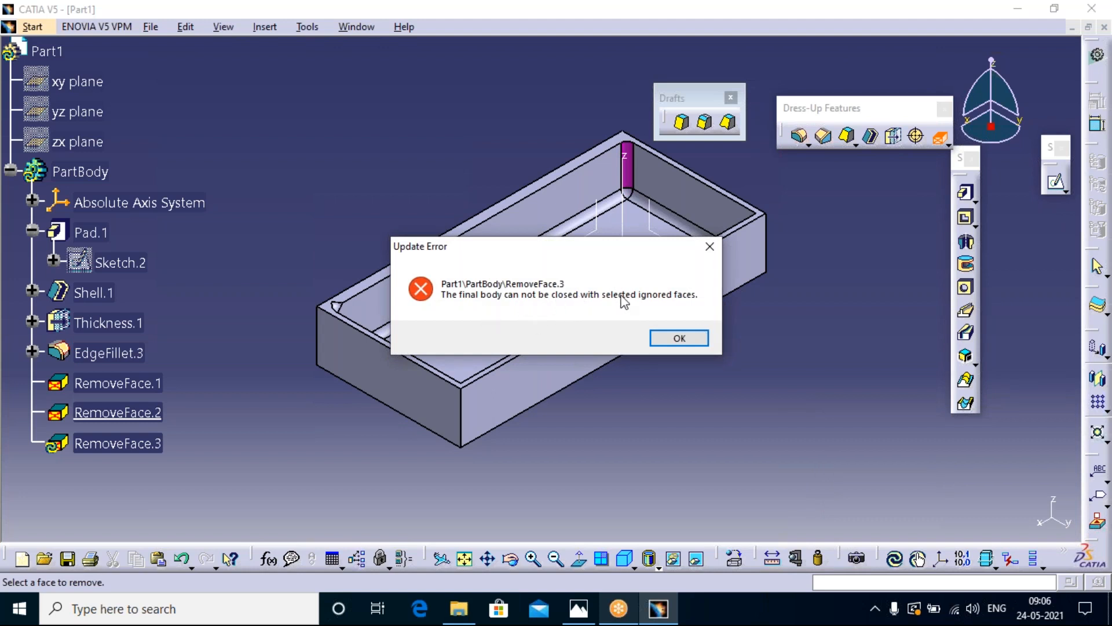
pyautogui.click(678, 338)
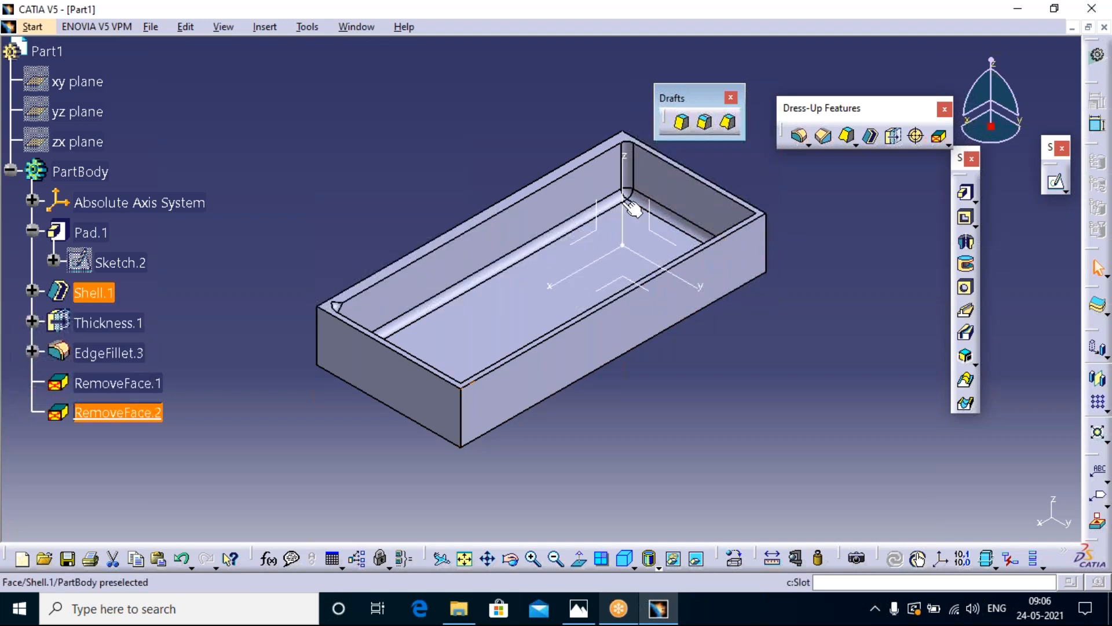
# - Try to remove the long fillet face between the floor and the back wall, then abandon the face removal
pyautogui.click(938, 136)
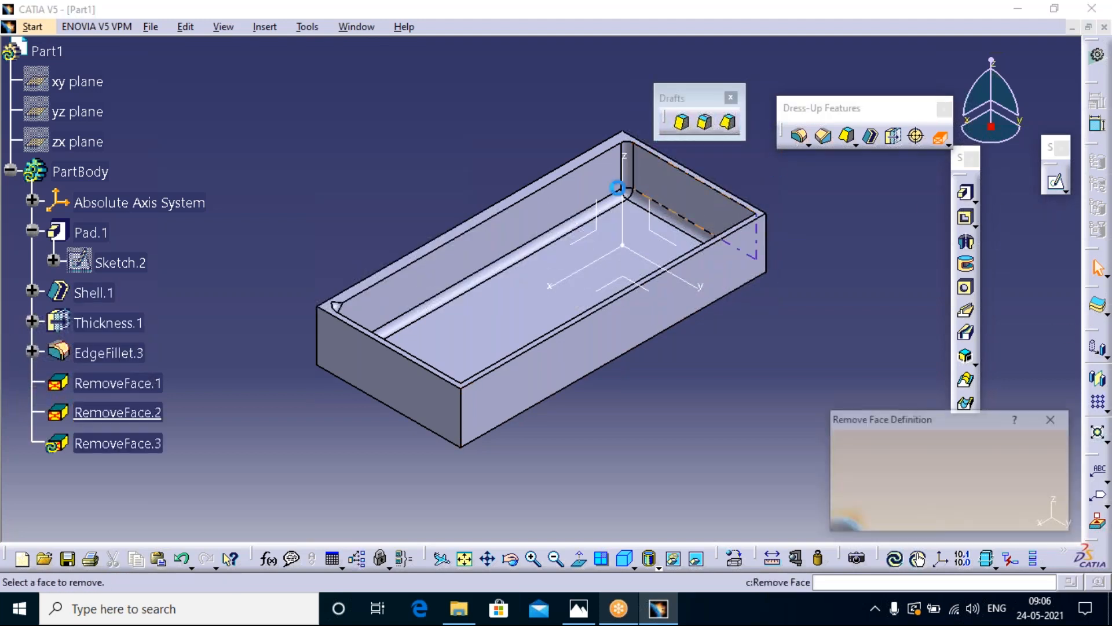
pyautogui.click(588, 225)
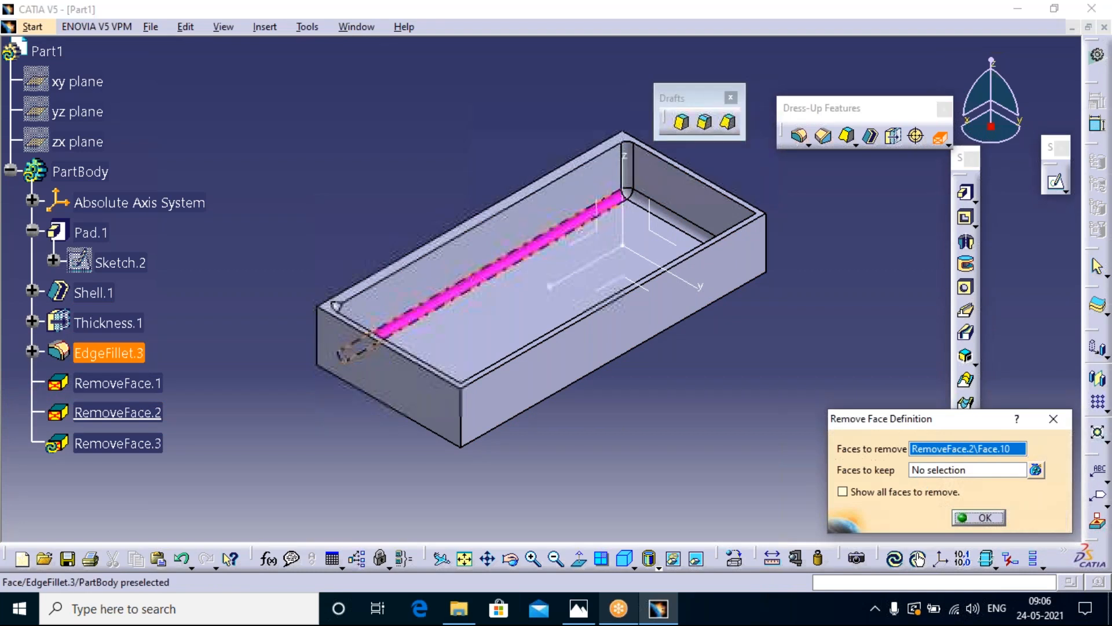
pyautogui.click(979, 517)
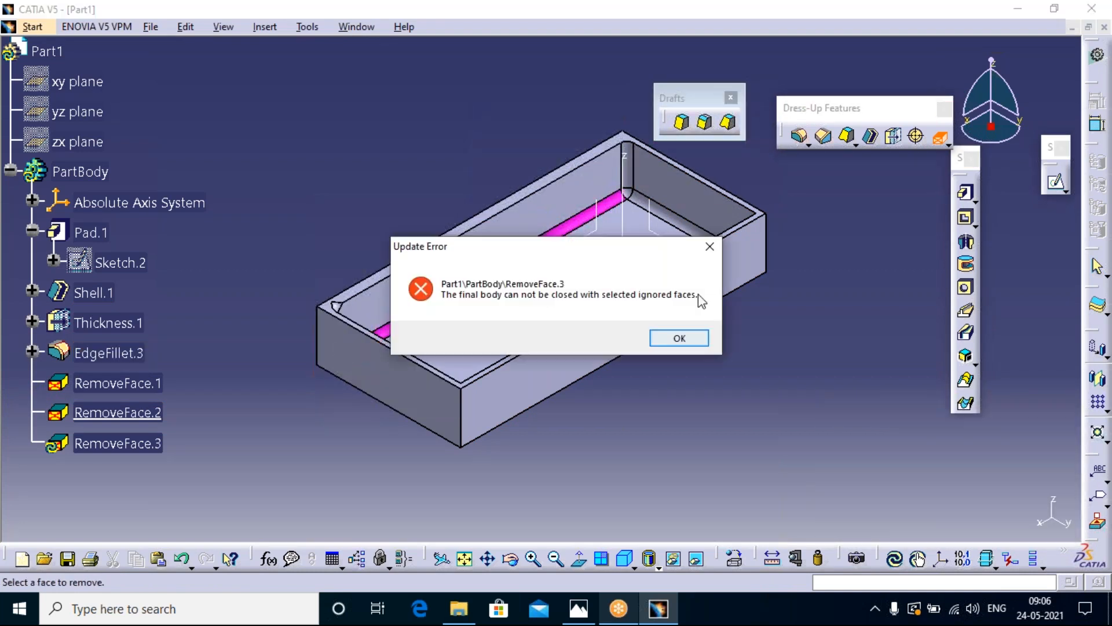
pyautogui.click(708, 242)
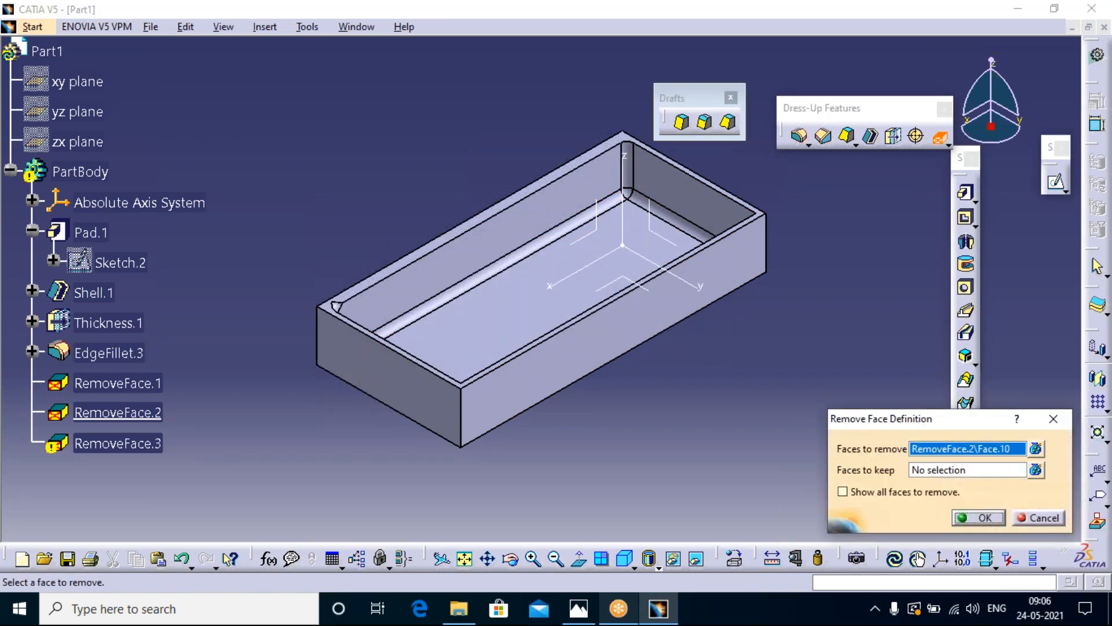
pyautogui.click(1037, 517)
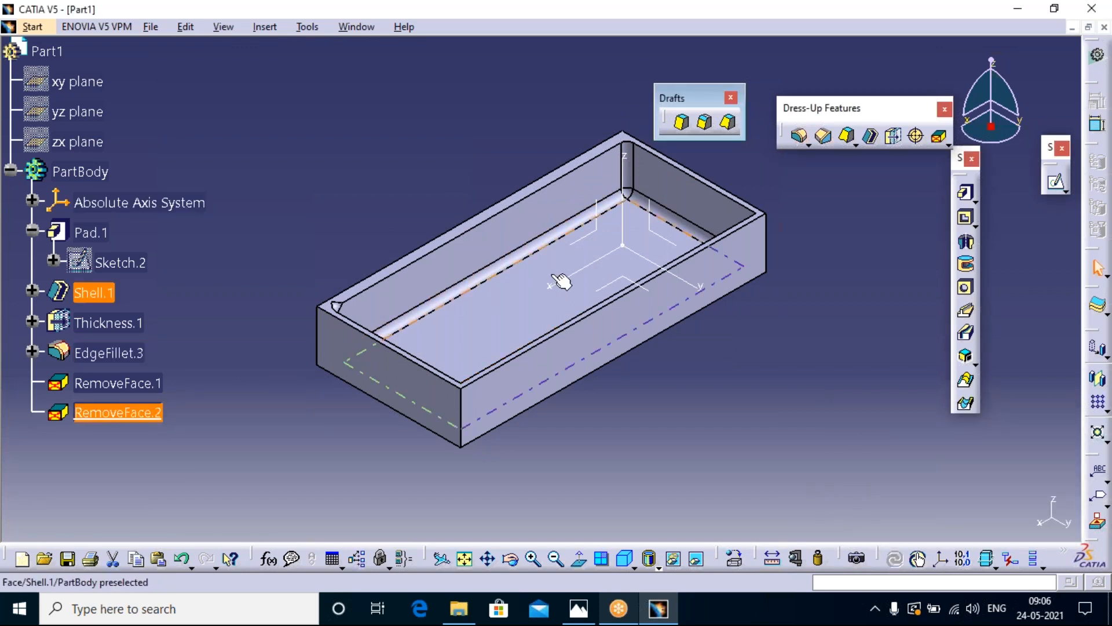
# - Try to remove the tray's inner floor face, then abandon the face removal
pyautogui.press('Delete')
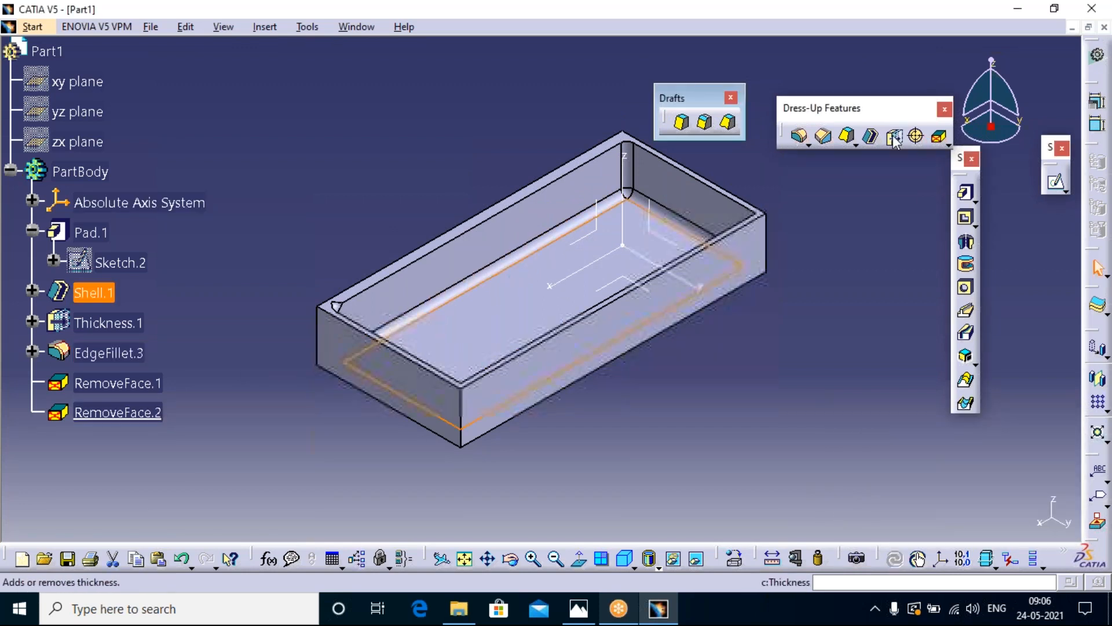
pyautogui.click(940, 137)
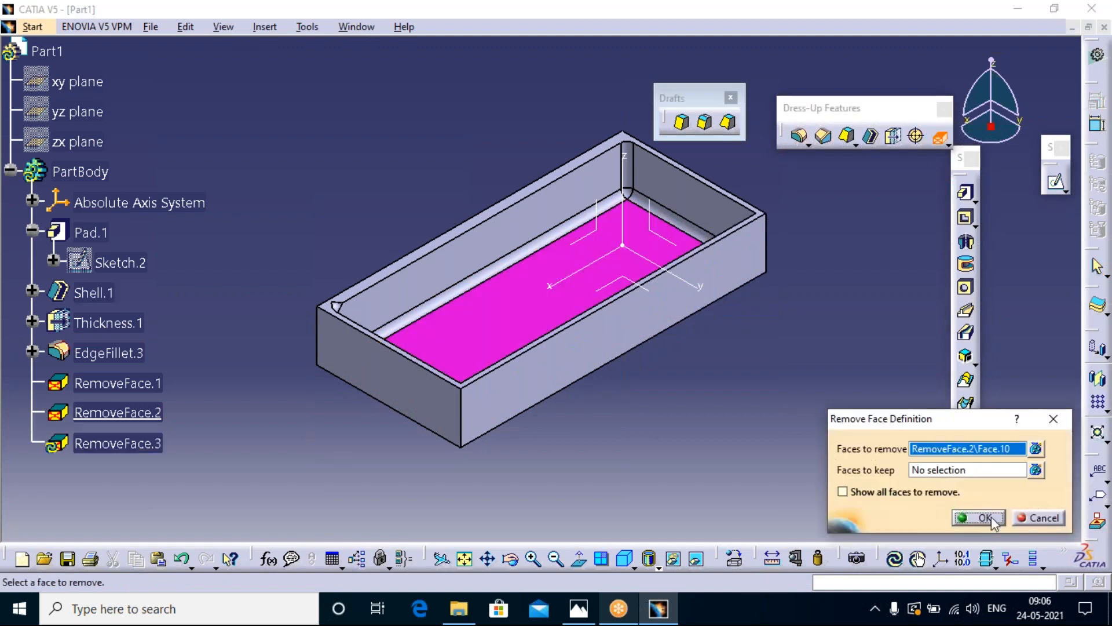
pyautogui.click(985, 517)
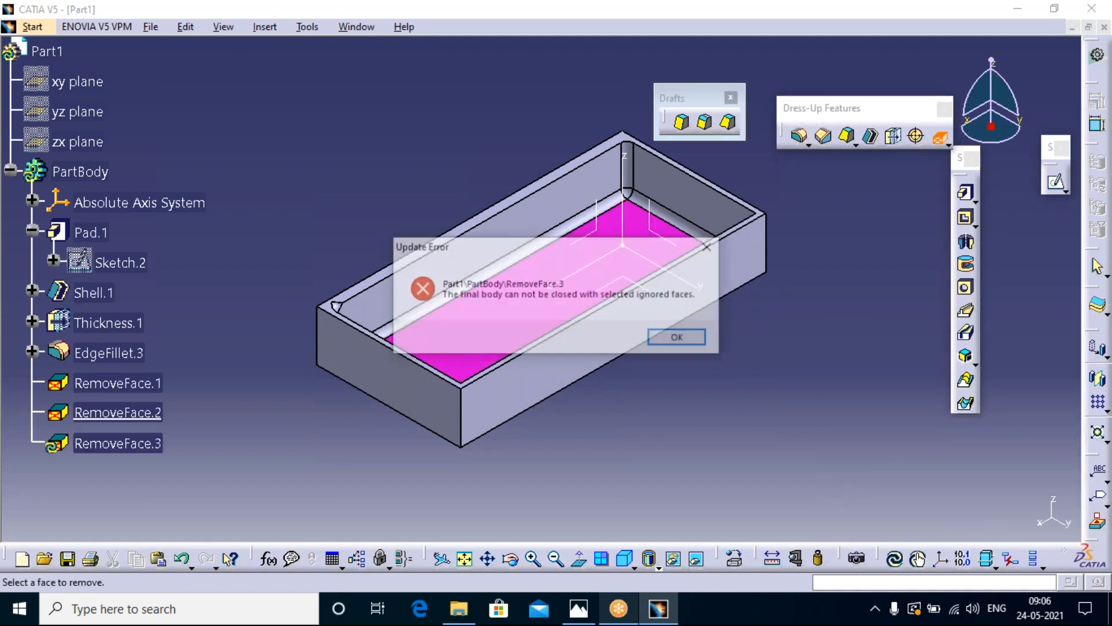
pyautogui.click(707, 245)
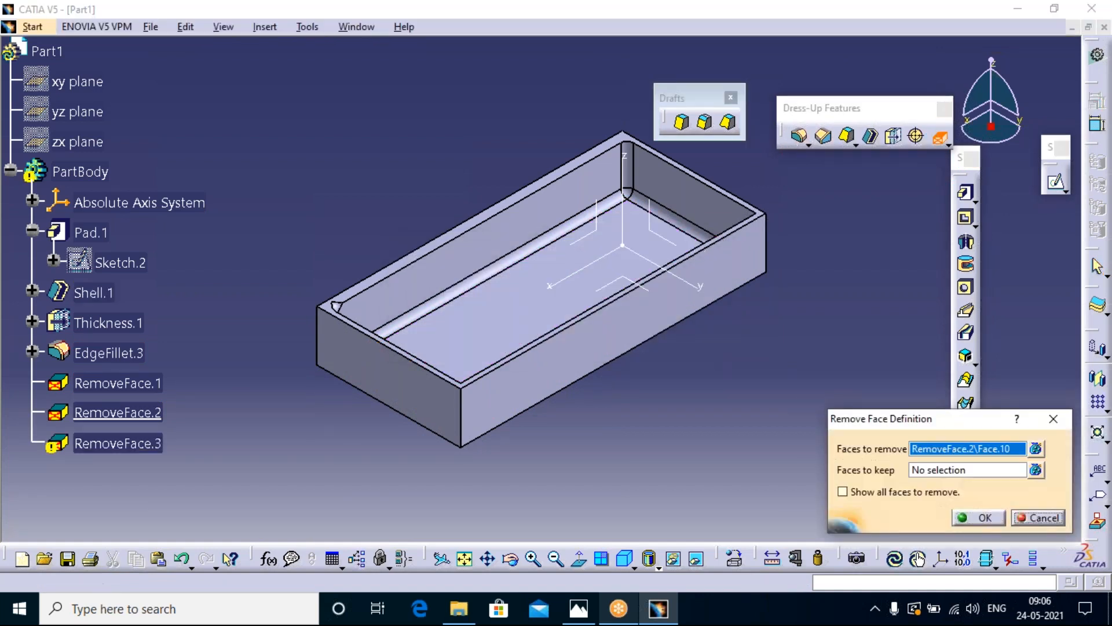
pyautogui.press('Escape')
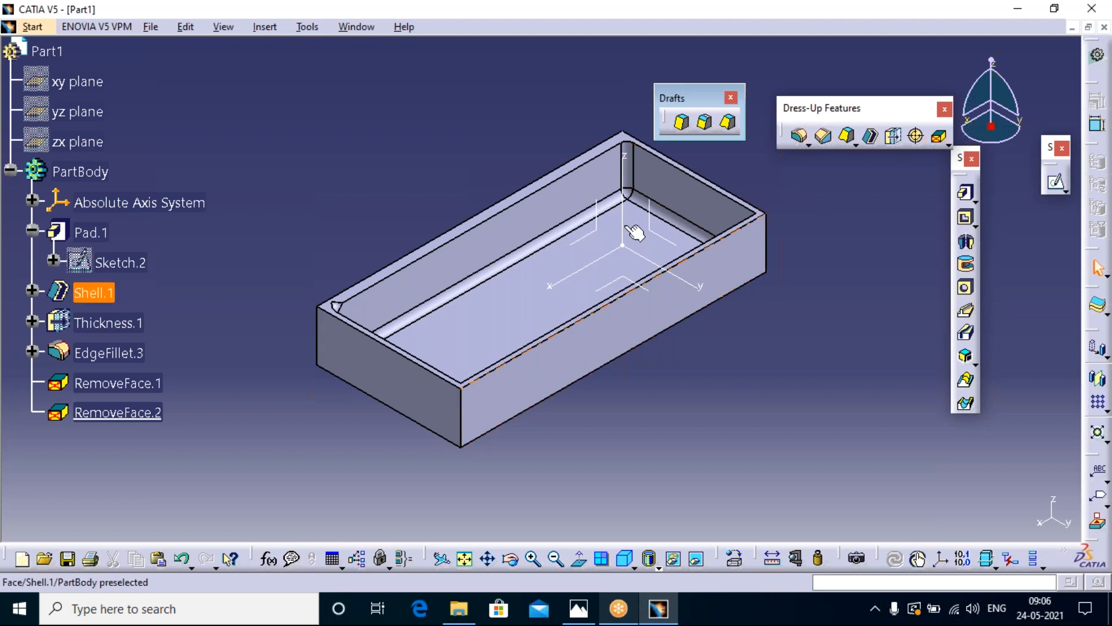
# - Remove the small triangular fillet face at the inner corner of the rim, at the tray's x-axis end
pyautogui.click(340, 306)
pyautogui.click(441, 298)
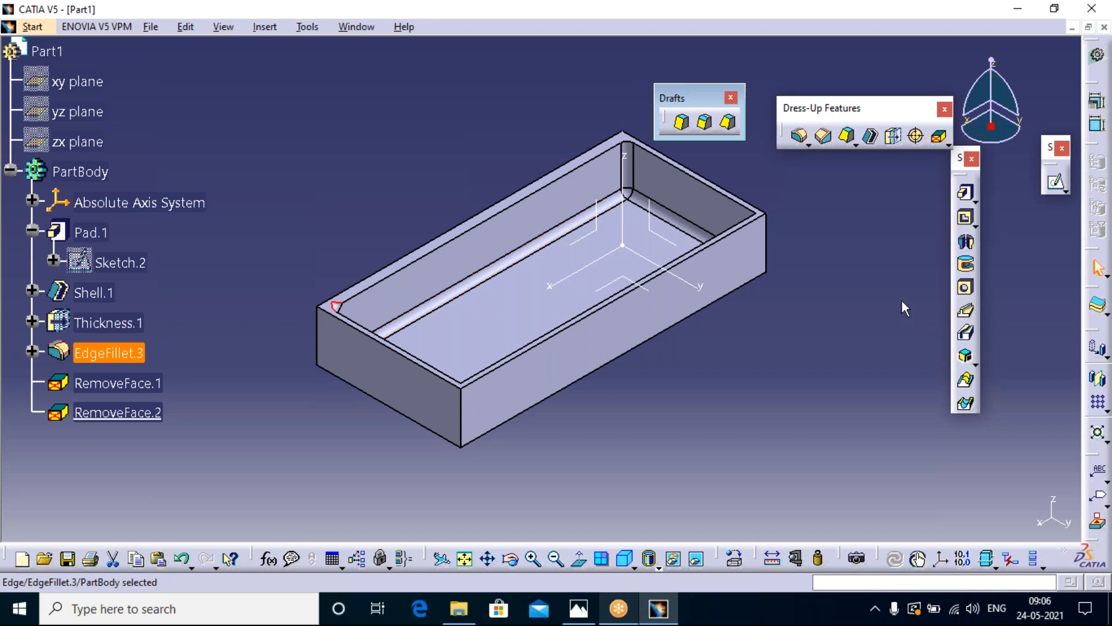
pyautogui.click(938, 142)
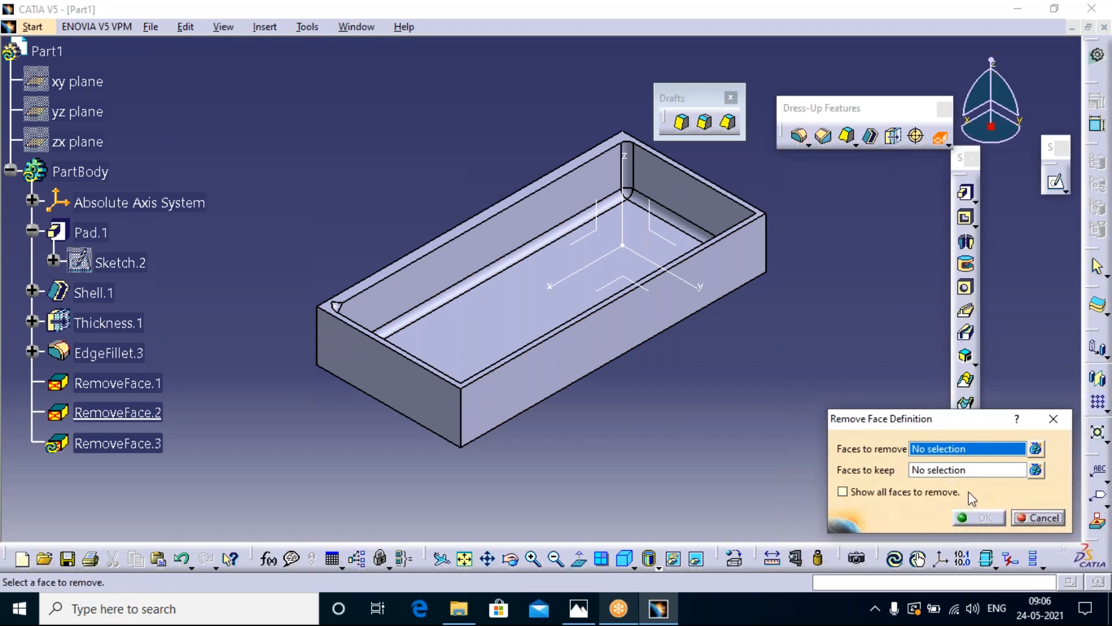
pyautogui.click(335, 307)
pyautogui.click(984, 517)
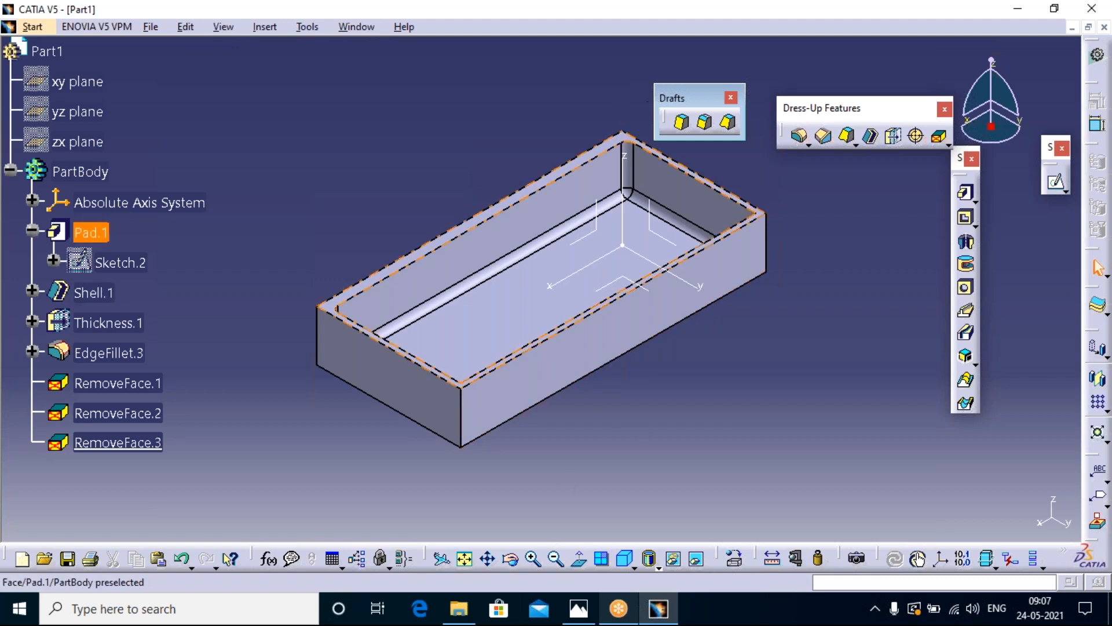
pyautogui.click(780, 15)
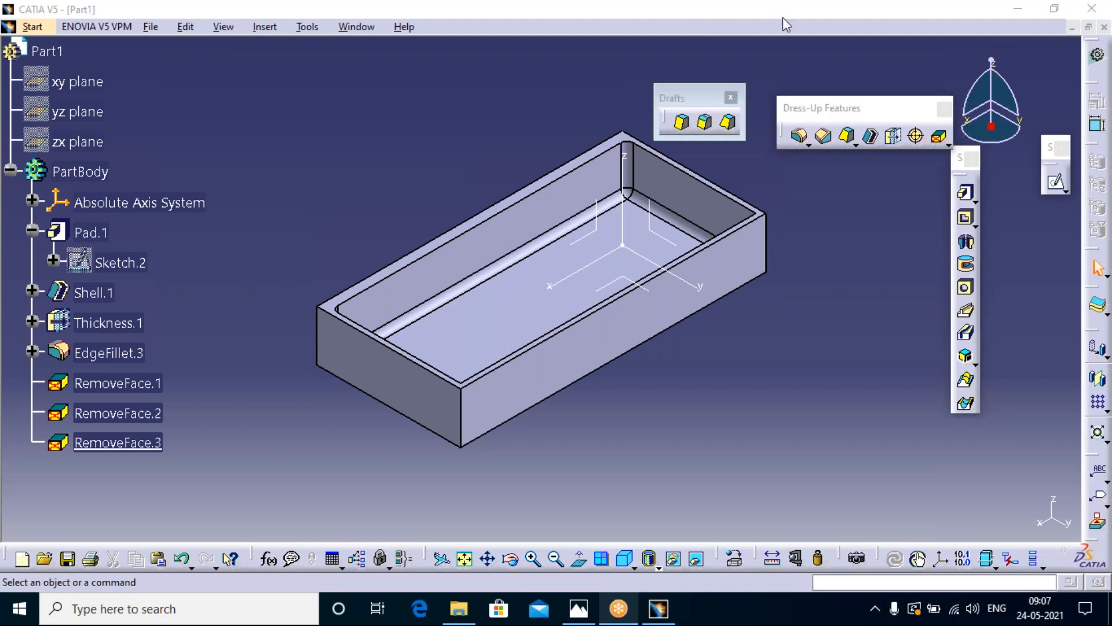
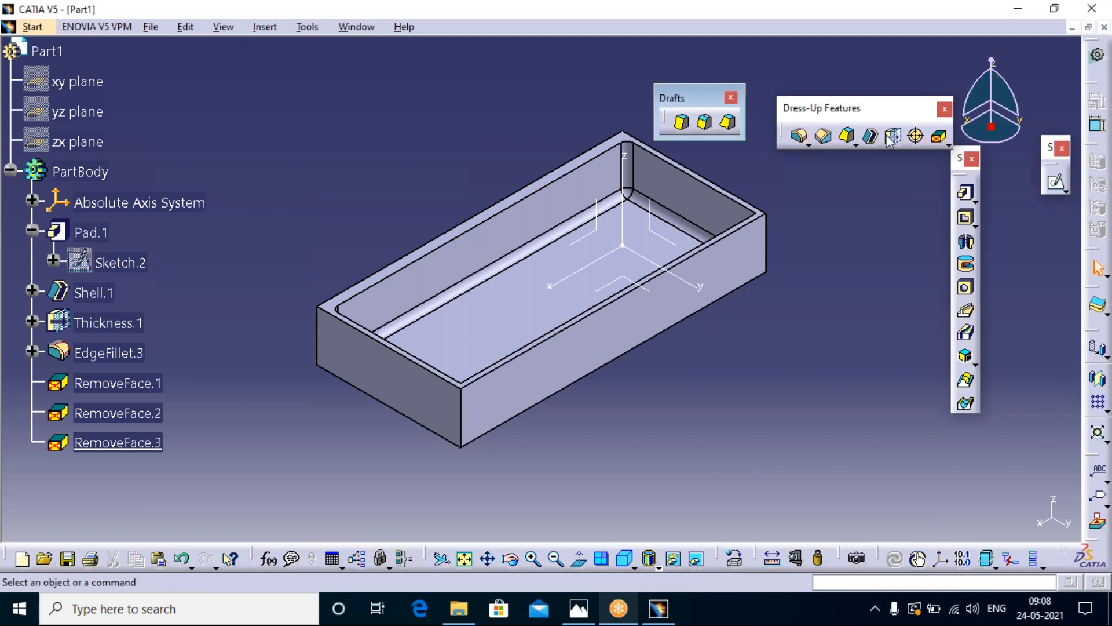
# - Dock the Dress-Up Features toolbar again and float the transformation features toolbar beside the tray
pyautogui.moveTo(876, 106); pyautogui.dragTo(873, 437)
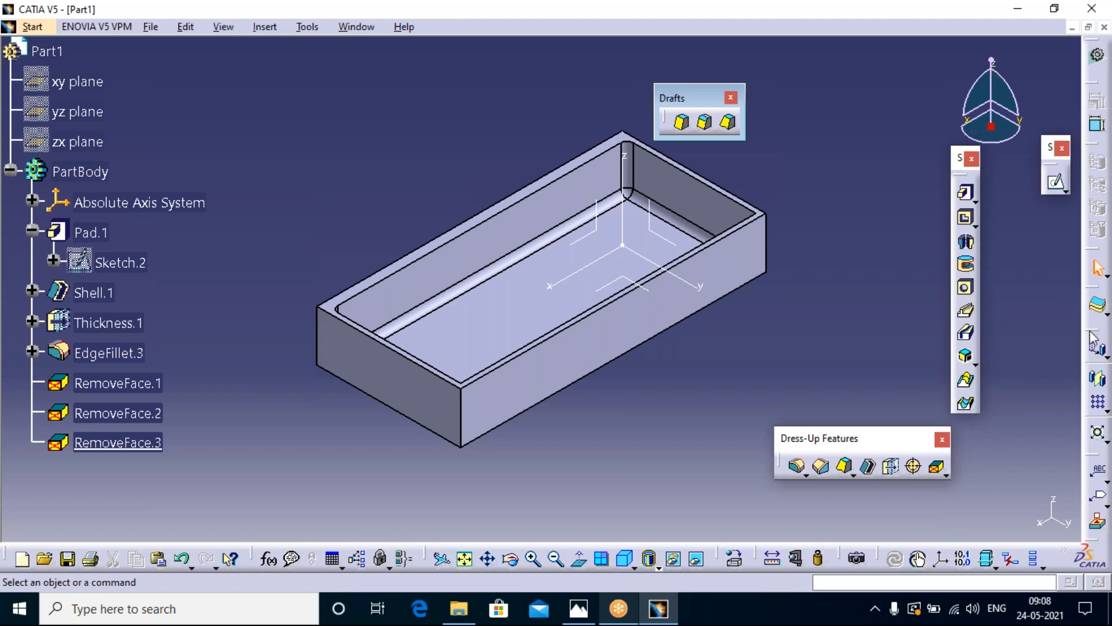
pyautogui.moveTo(1092, 330); pyautogui.dragTo(886, 249)
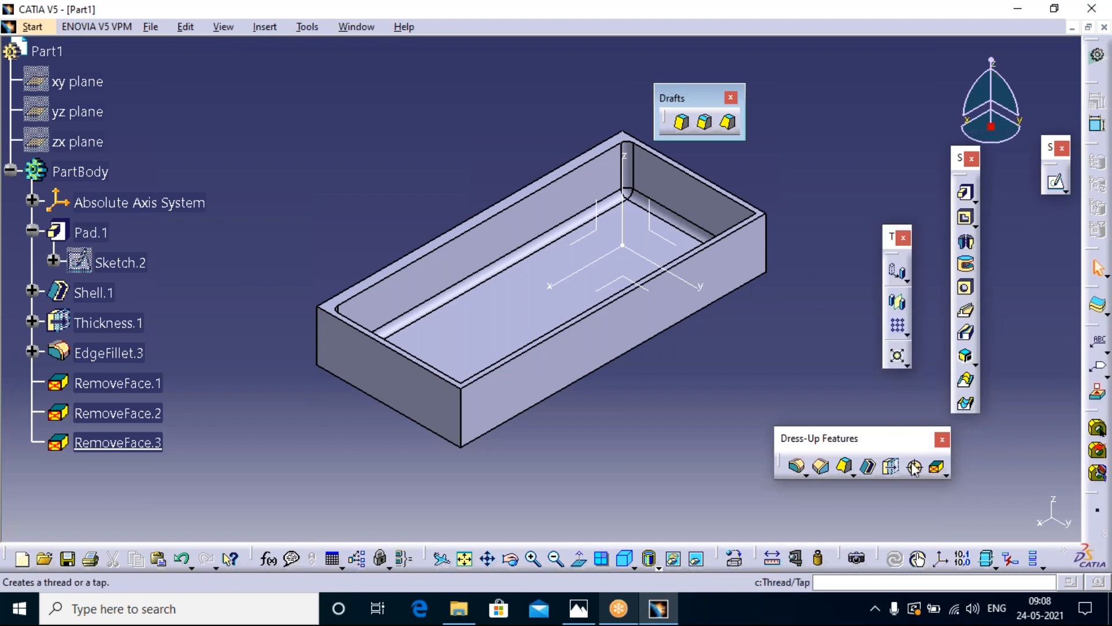
pyautogui.moveTo(1106, 360); pyautogui.dragTo(1111, 284)
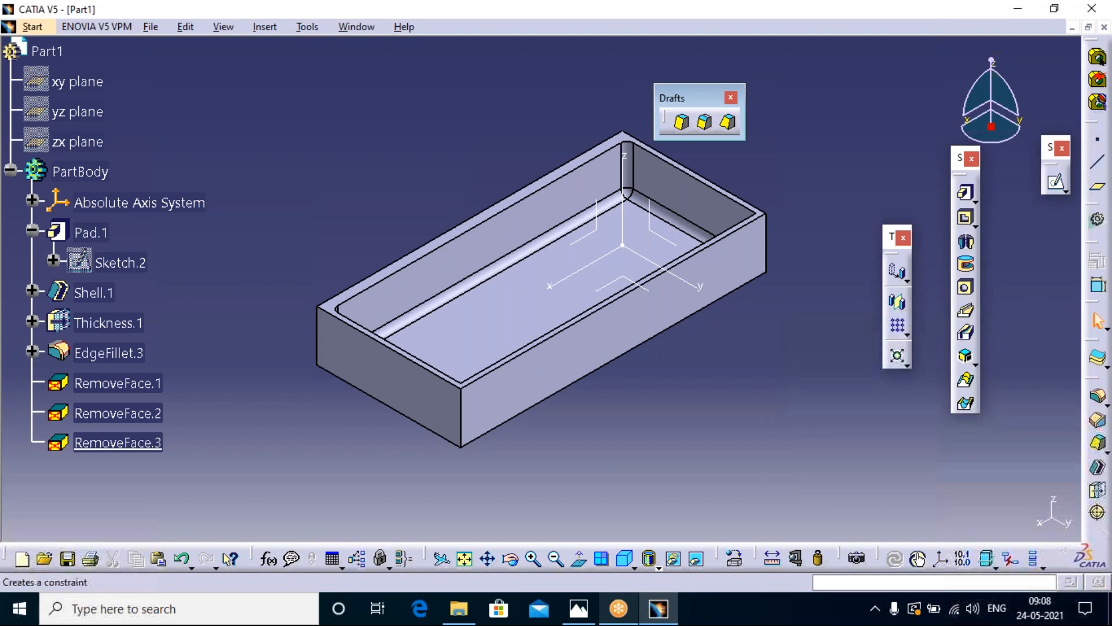
# - Detach the Transformations, Patterns and Scale tool groups as separate floating toolbars
pyautogui.click(907, 280)
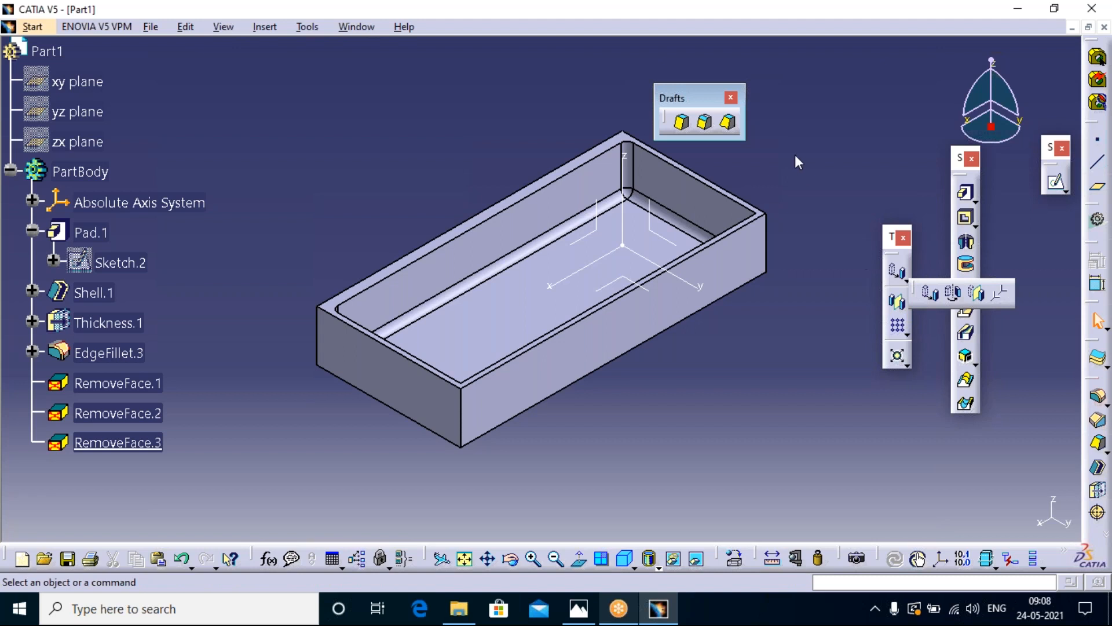
pyautogui.moveTo(912, 292); pyautogui.dragTo(805, 168)
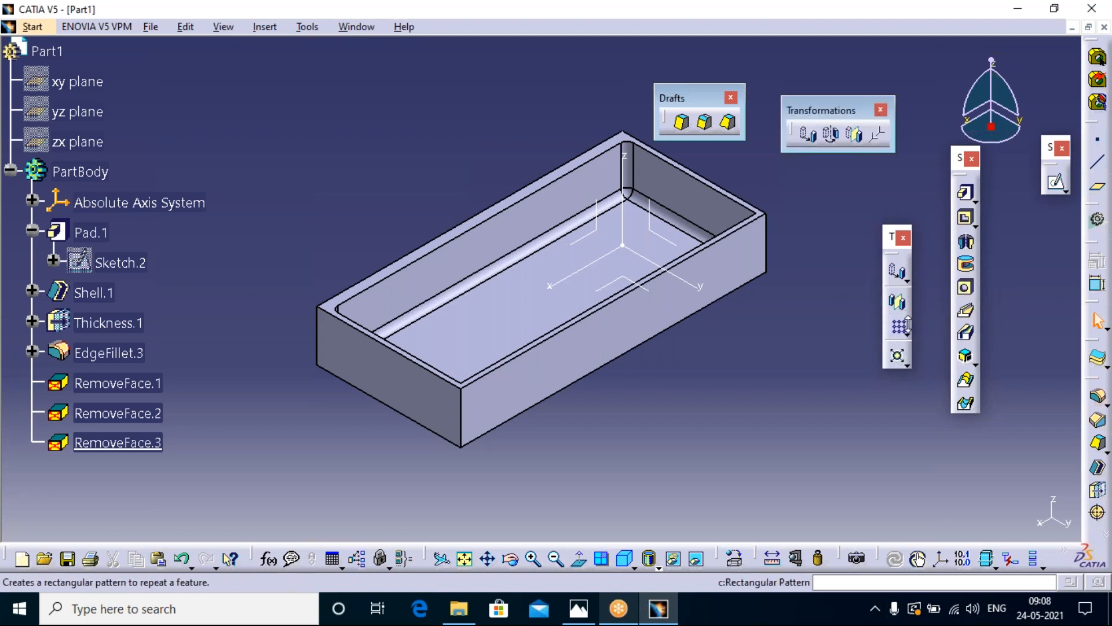
pyautogui.click(907, 334)
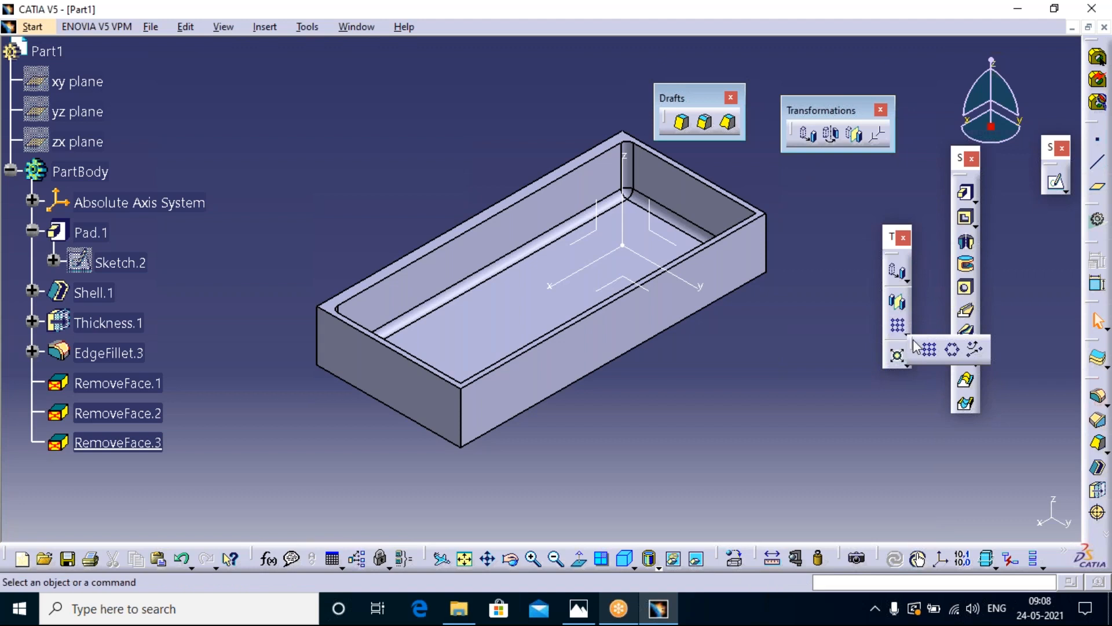
pyautogui.moveTo(812, 206); pyautogui.dragTo(812, 207)
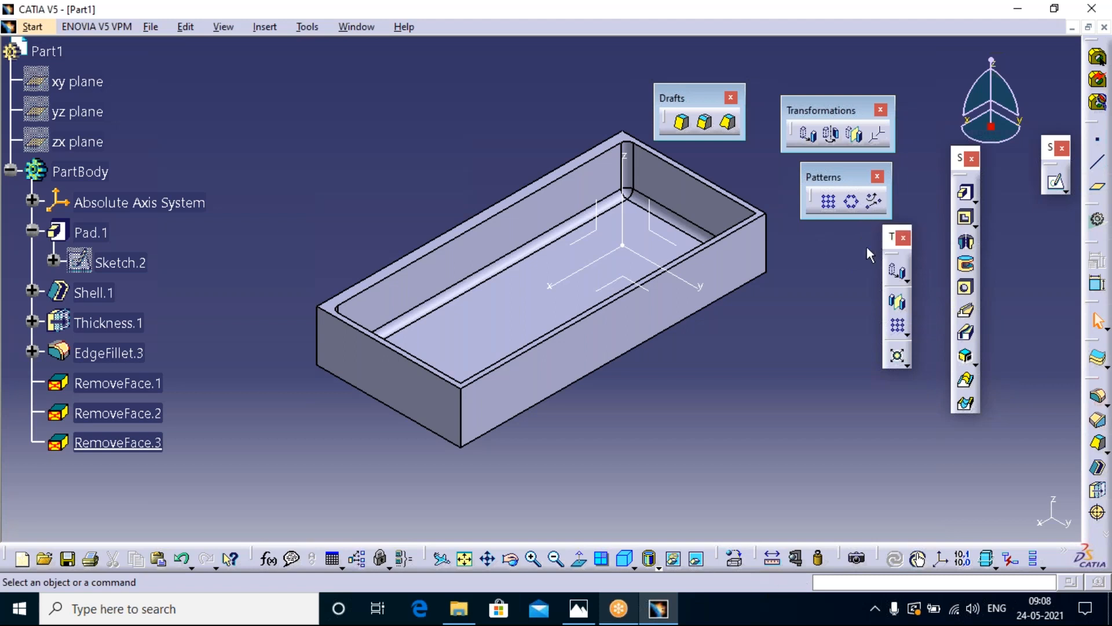
pyautogui.click(903, 364)
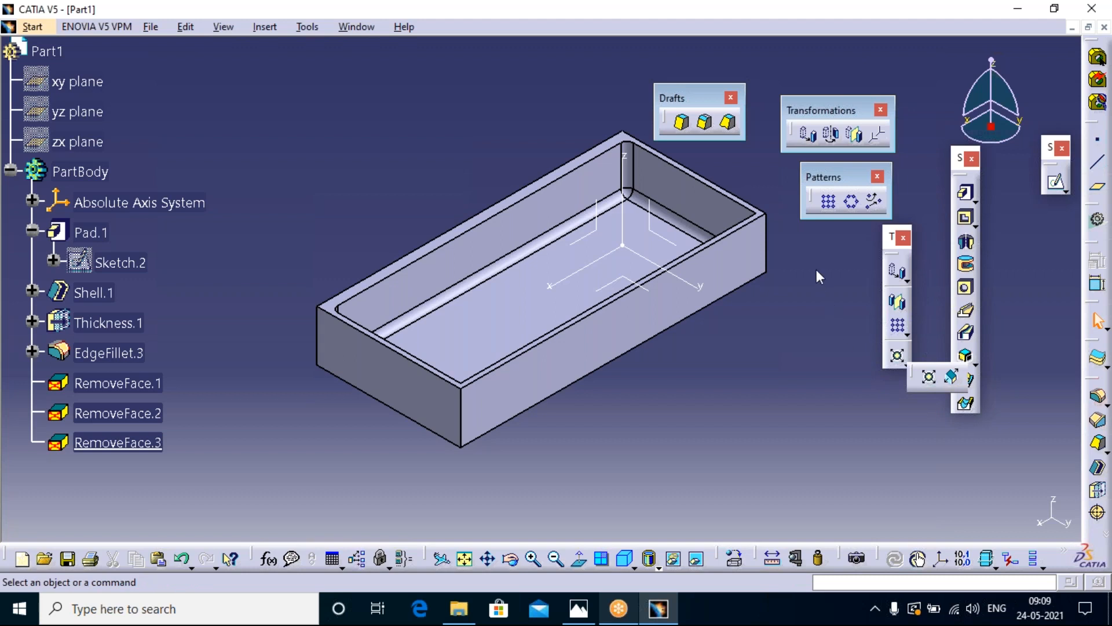
pyautogui.moveTo(816, 270); pyautogui.dragTo(816, 270)
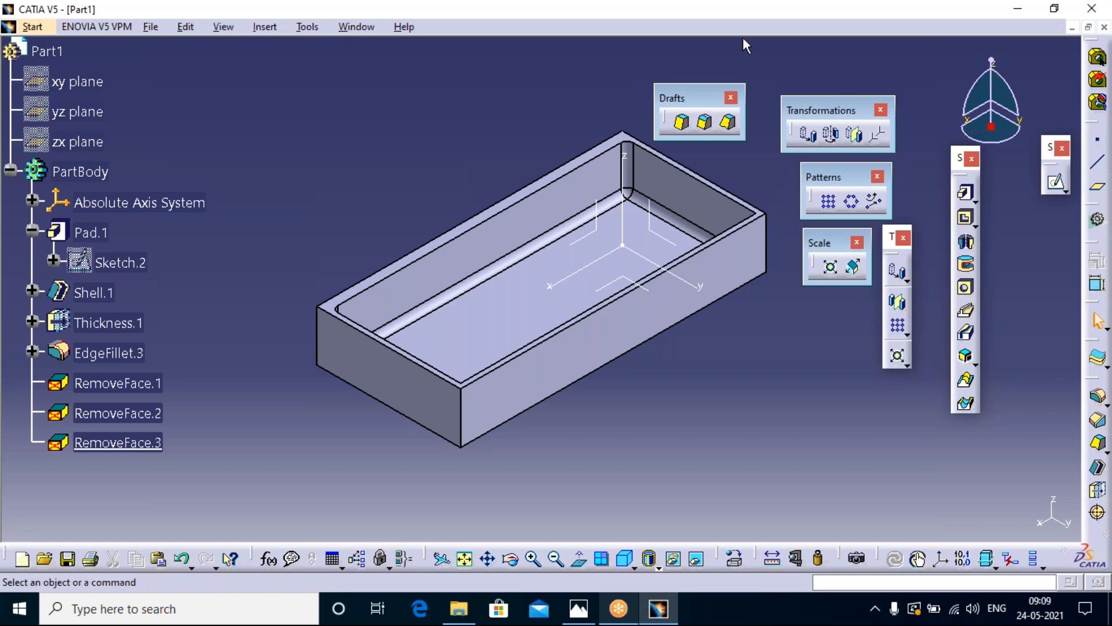
pyautogui.click(778, 13)
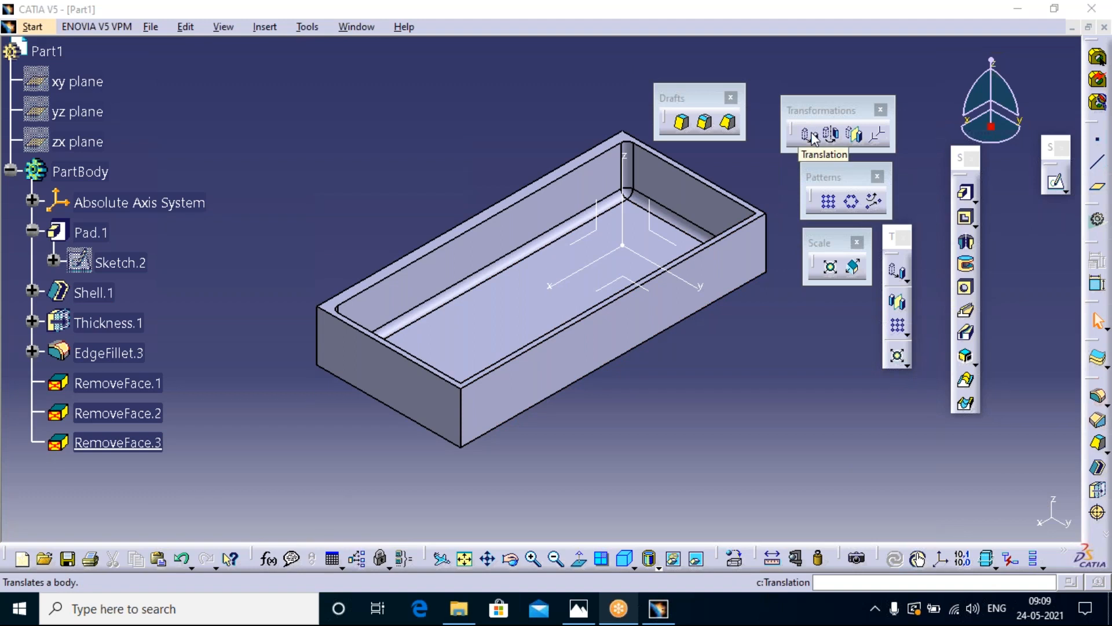
pyautogui.click(868, 438)
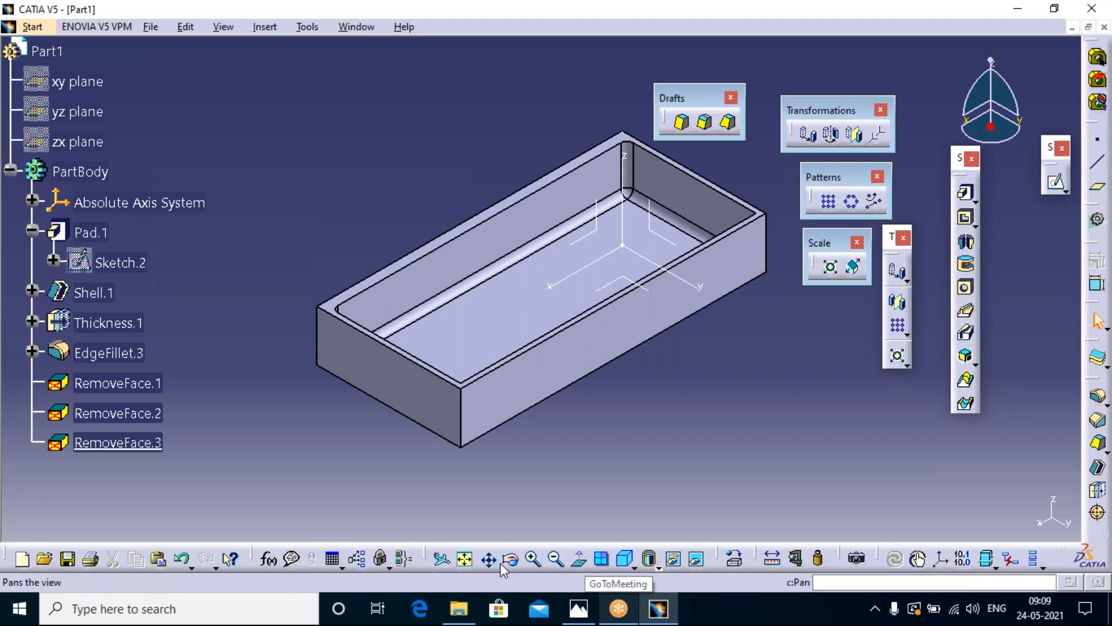
# - Translate the tray body 100 mm along the Y axis of the absolute axis system, keeping the transformation specifications
pyautogui.click(553, 550)
pyautogui.click(555, 556)
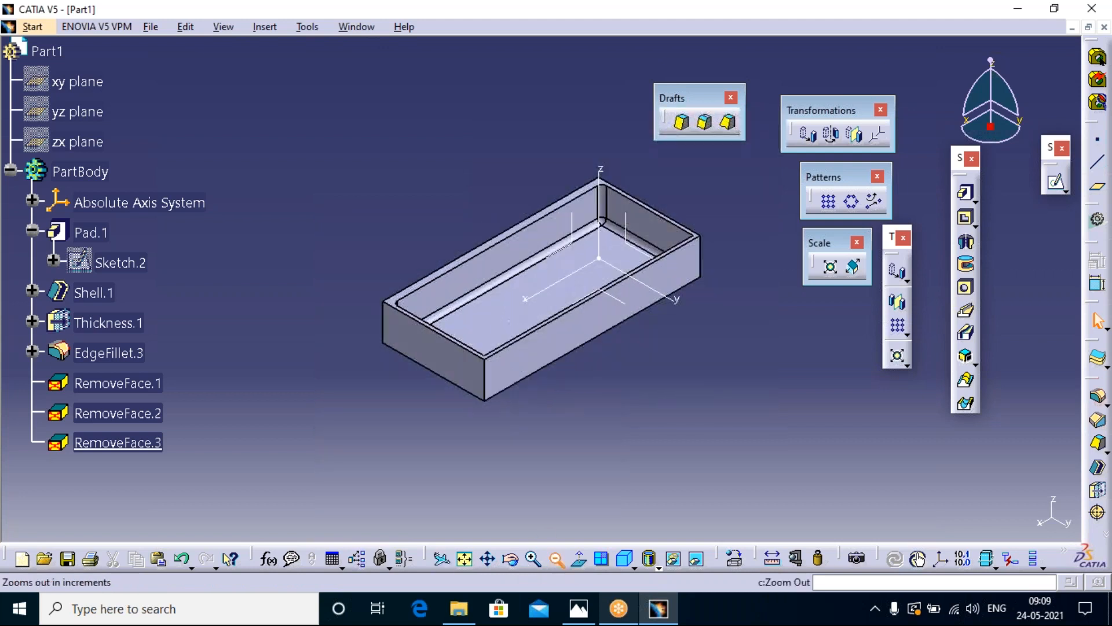
pyautogui.click(554, 556)
pyautogui.click(555, 556)
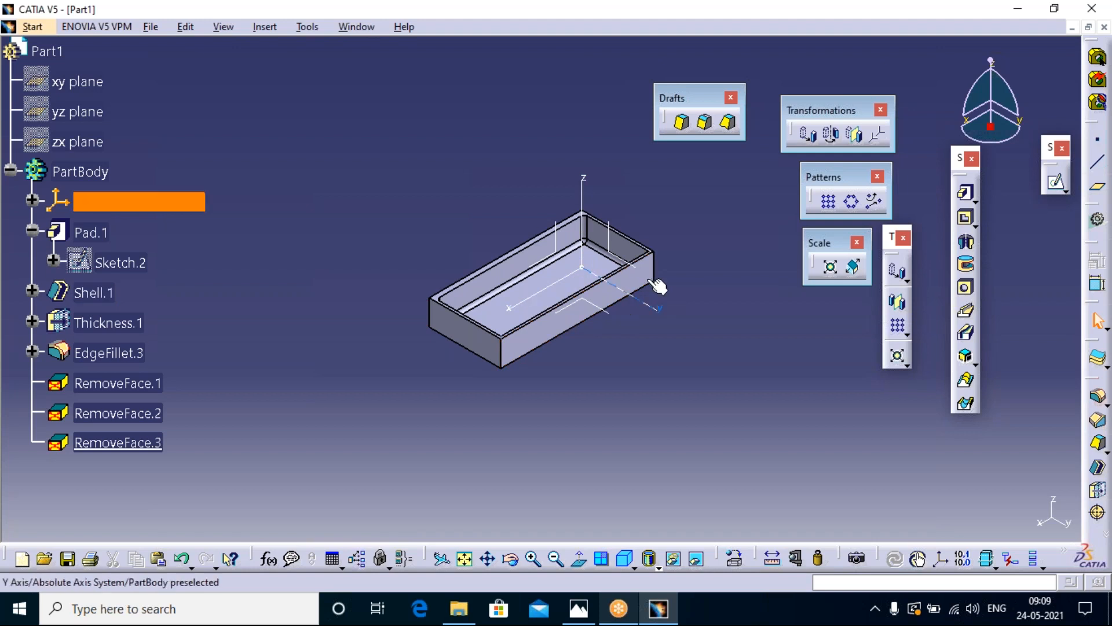
pyautogui.click(811, 135)
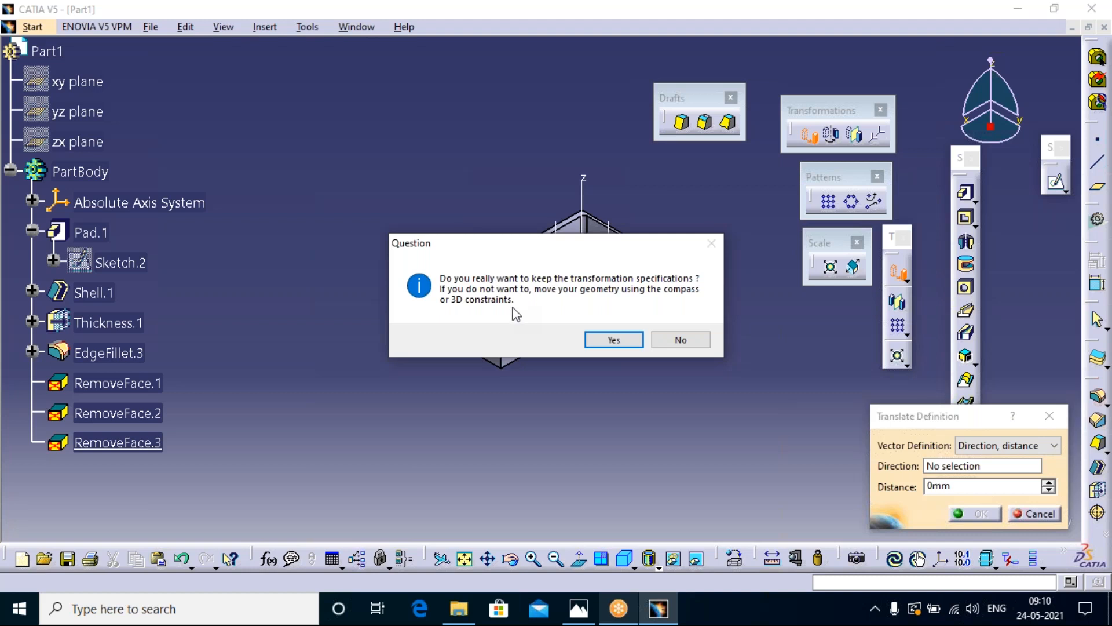
pyautogui.click(614, 340)
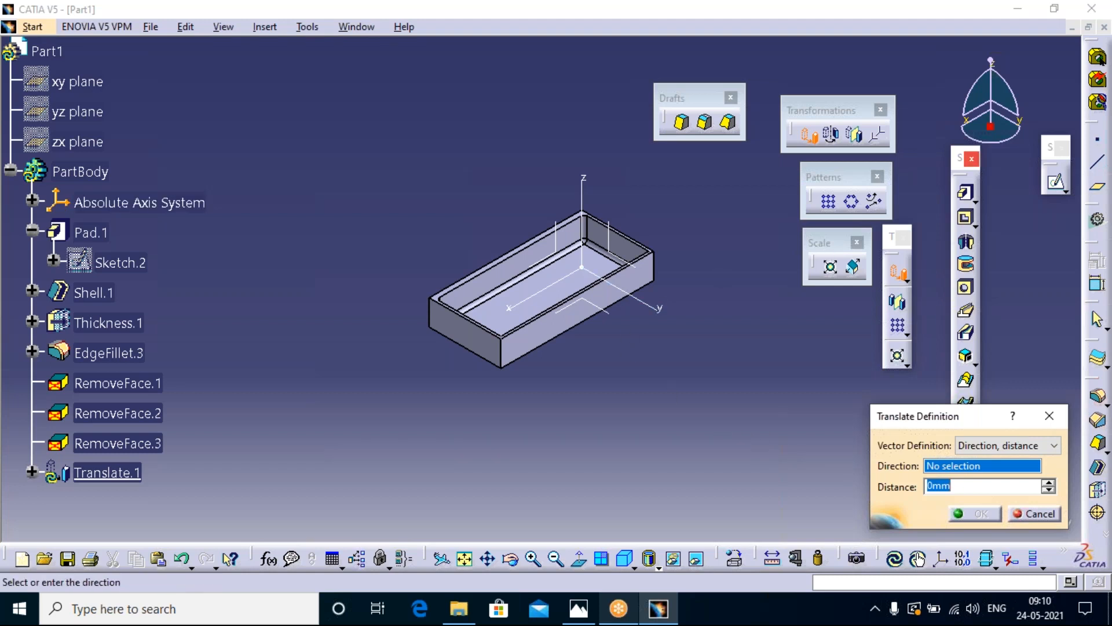
pyautogui.click(1018, 125)
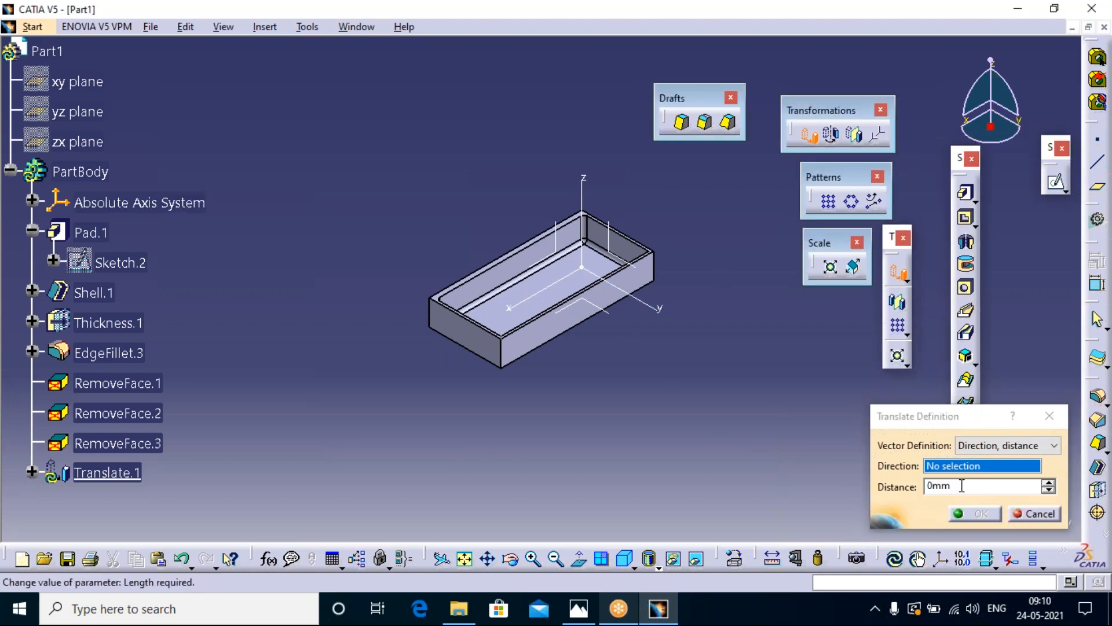
pyautogui.click(658, 308)
pyautogui.click(658, 308)
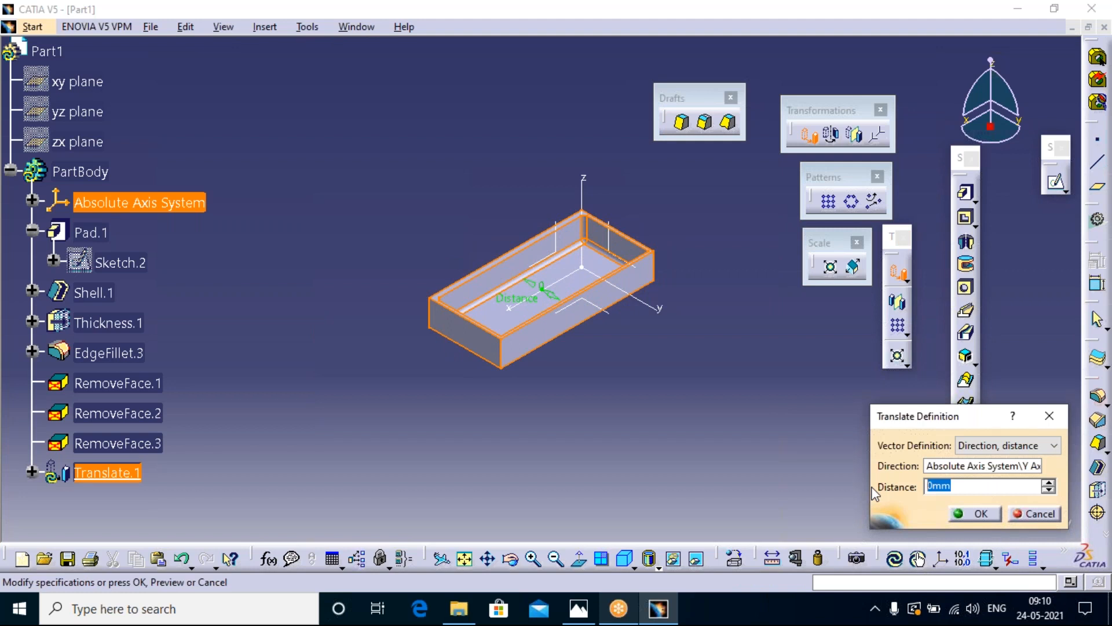
pyautogui.write('100')
pyautogui.click(977, 512)
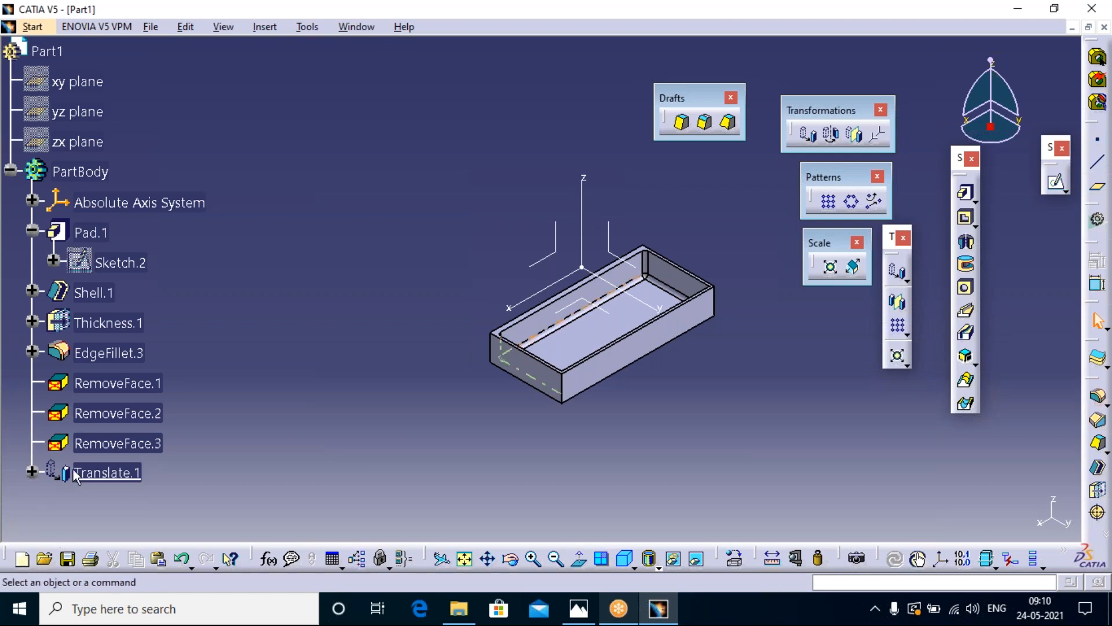
# - Set the distance of the tray's translation to 500 mm
pyautogui.click(107, 472)
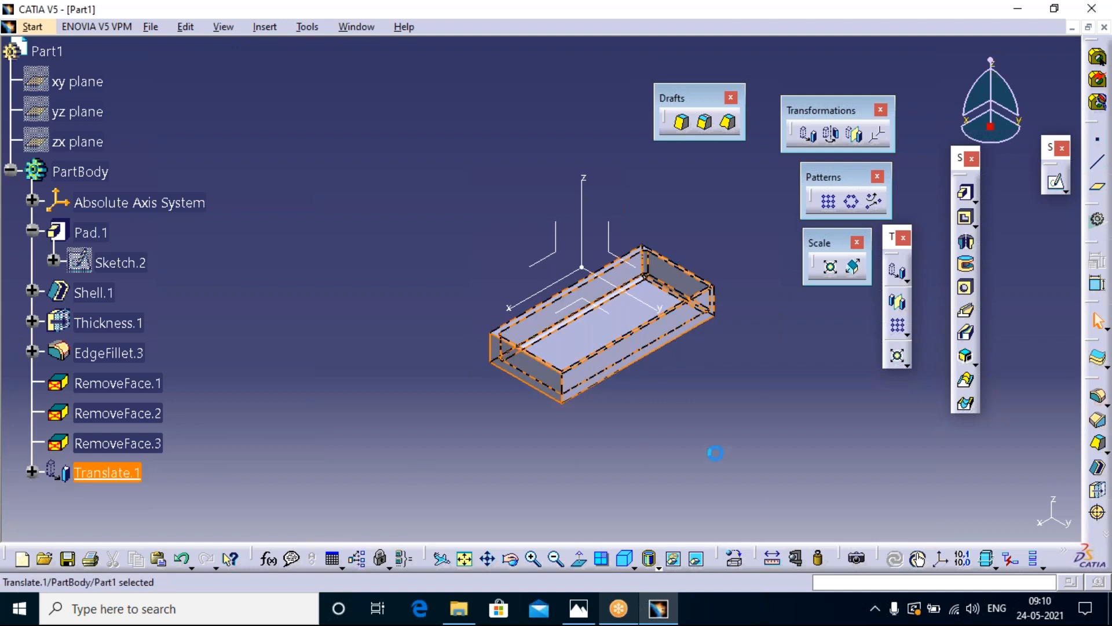
pyautogui.hotkey('ctrl', 'n')
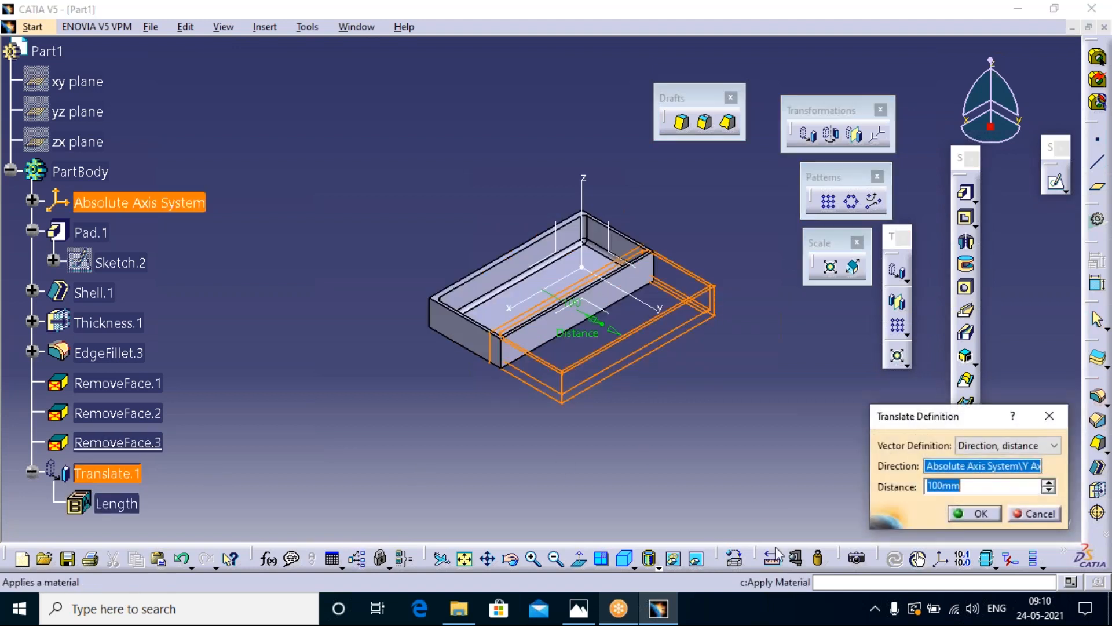
pyautogui.click(942, 488)
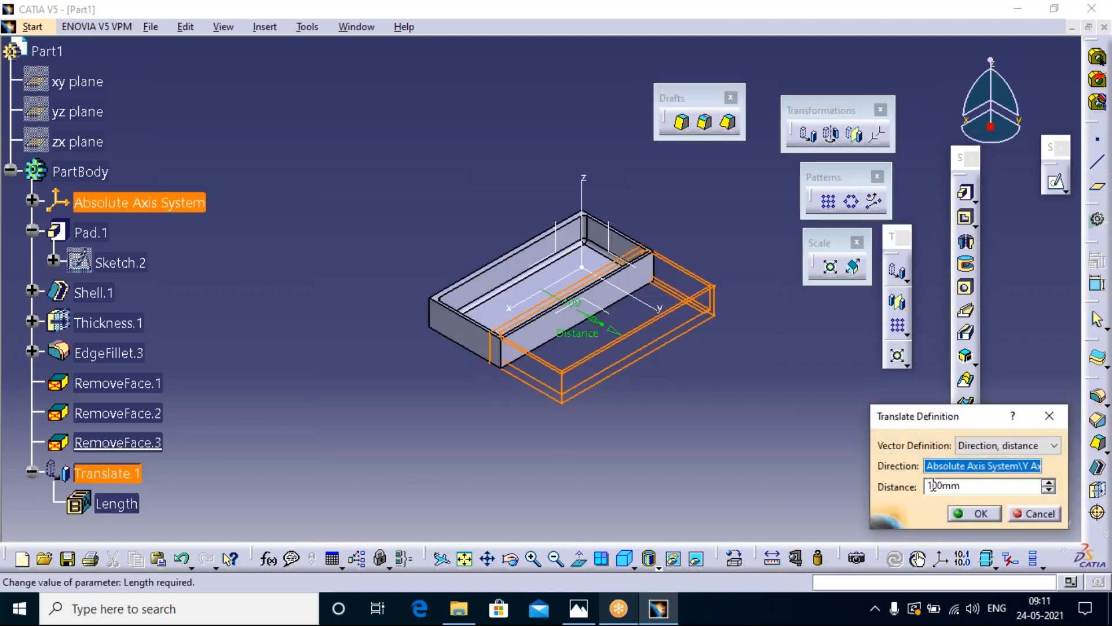
pyautogui.press('BackSpace')
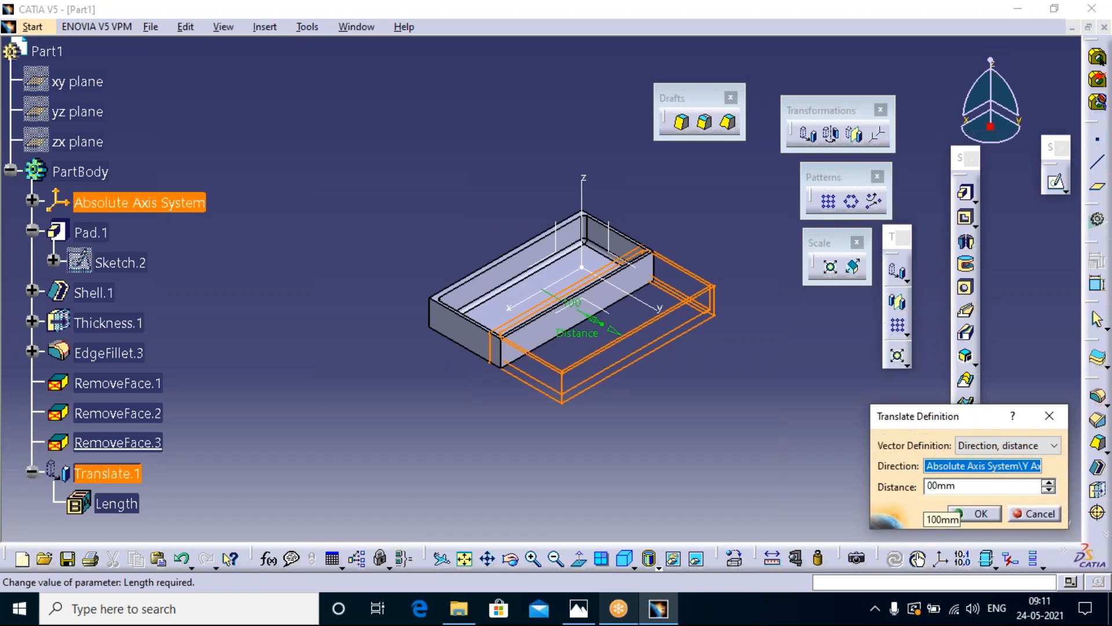
pyautogui.write('5')
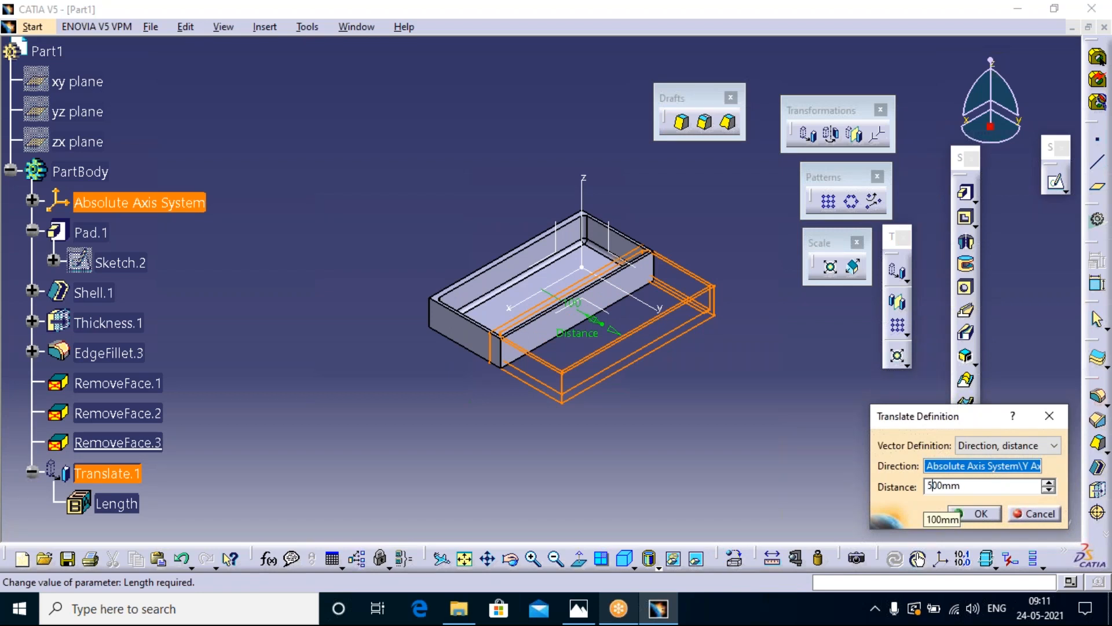
pyautogui.click(992, 514)
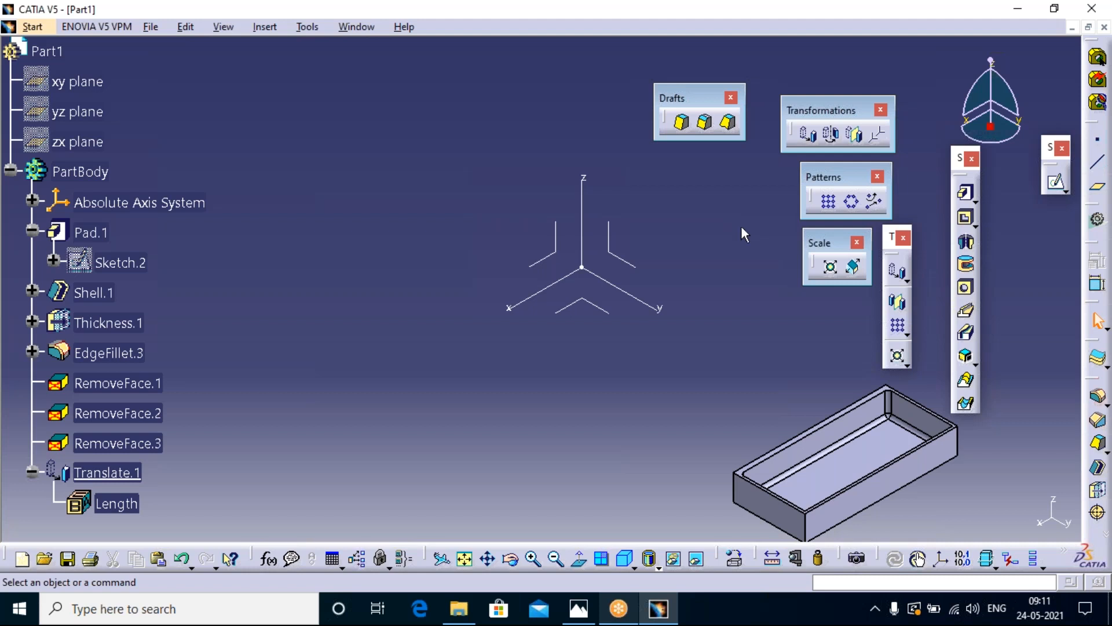
# - Rotate the tray body 30 degrees about the Y axis of the absolute axis system, keeping the transformation specifications
pyautogui.click(832, 135)
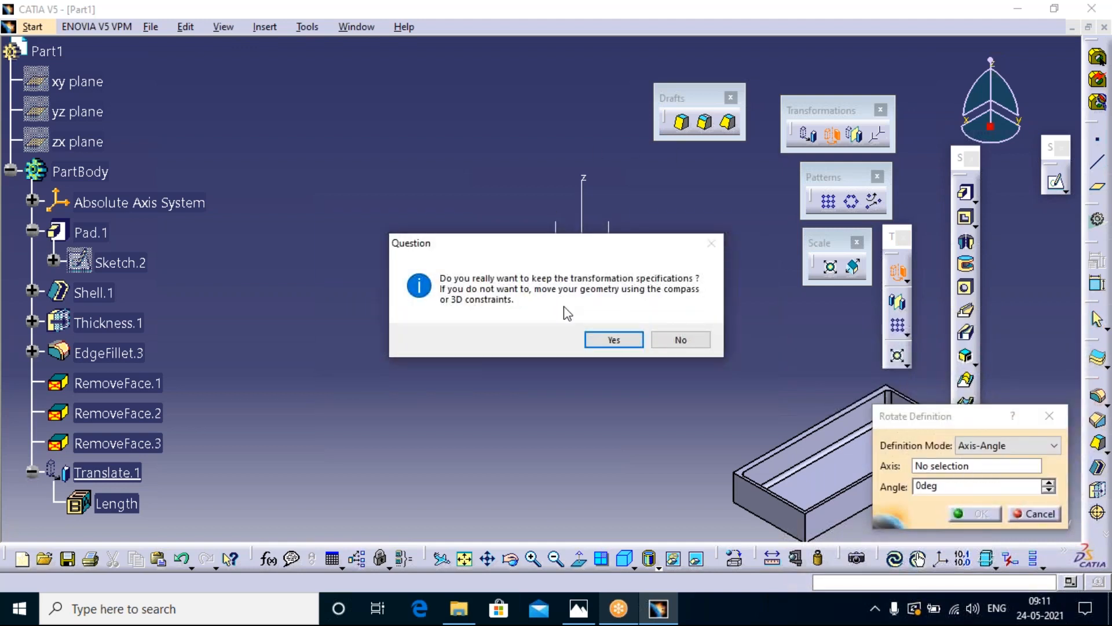
pyautogui.click(609, 342)
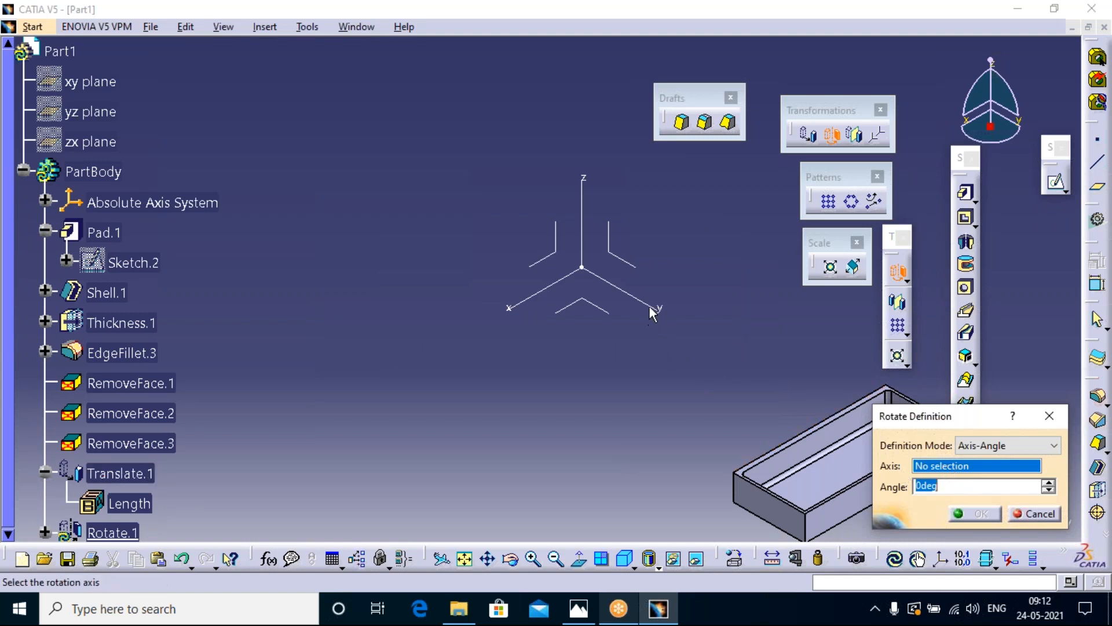
pyautogui.click(632, 294)
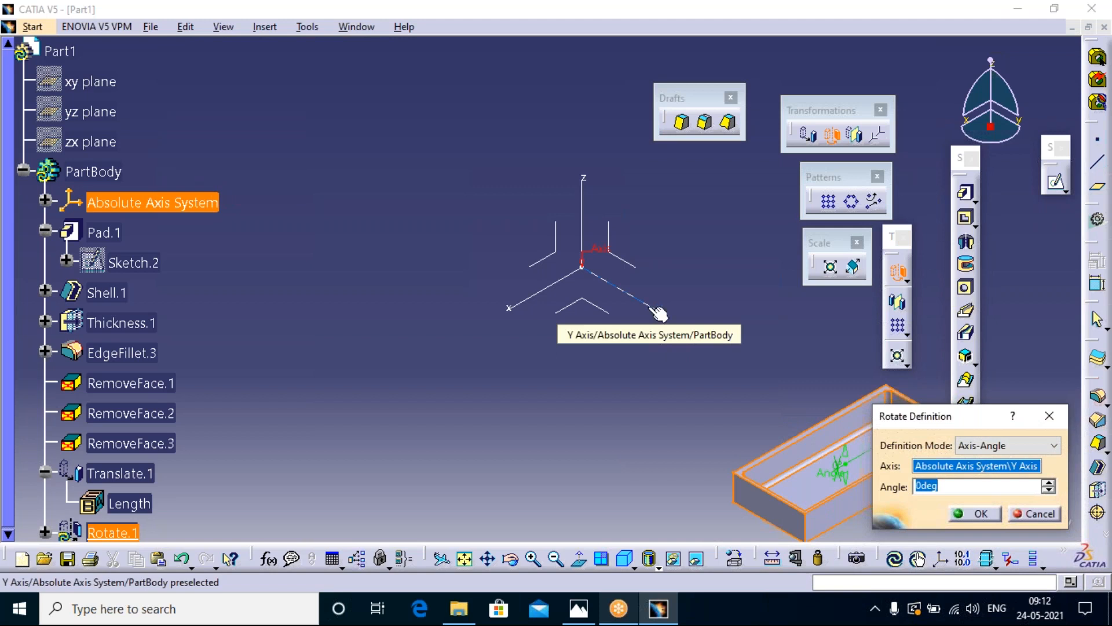
pyautogui.click(917, 485)
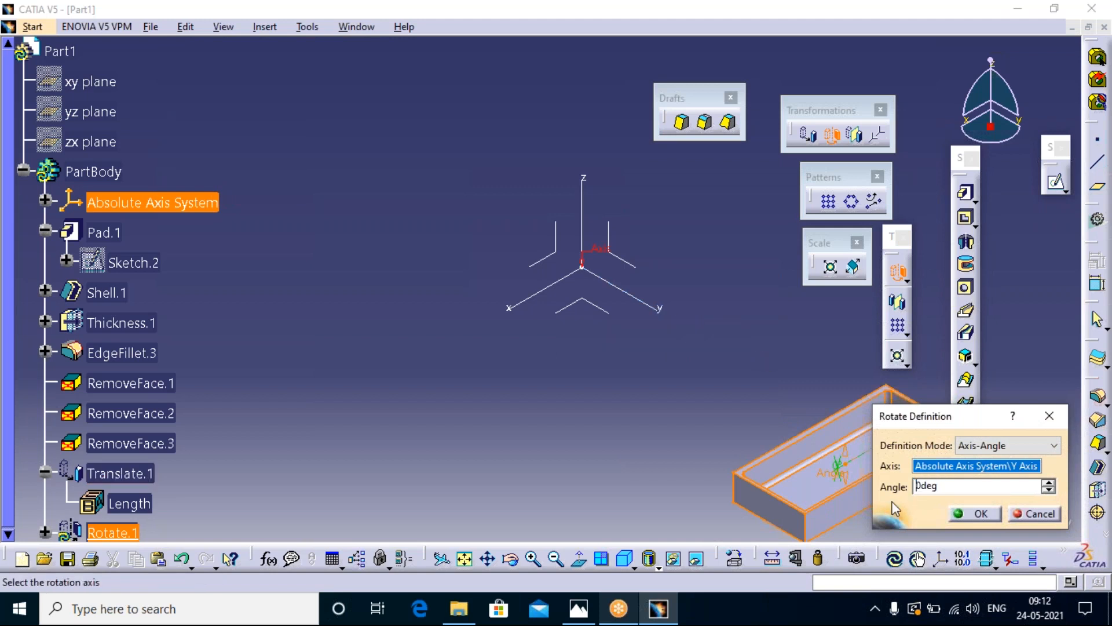
pyautogui.write('3')
pyautogui.click(991, 515)
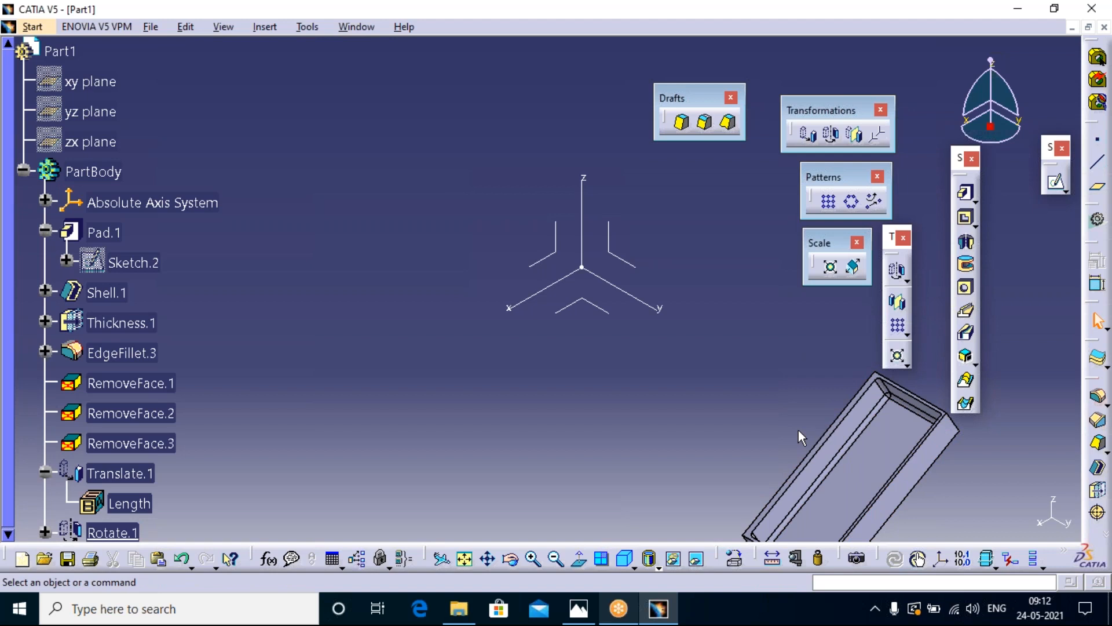
# - Apply Symmetry to the tray body about the ZX plane of the absolute axis system, keeping the transformation specifications
pyautogui.click(856, 135)
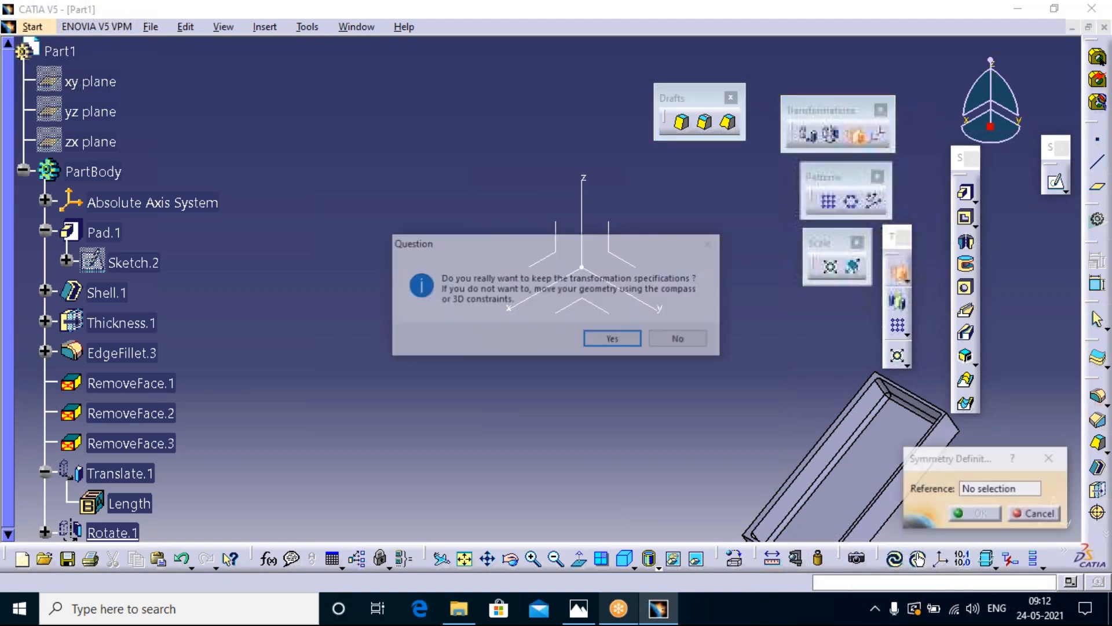
pyautogui.click(618, 342)
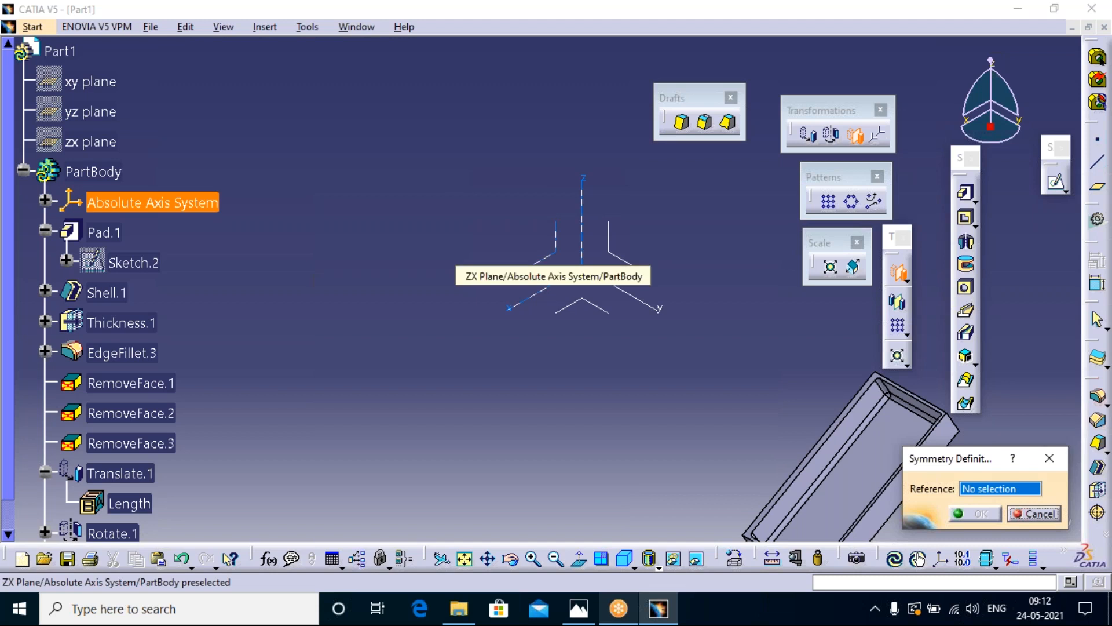
pyautogui.click(556, 254)
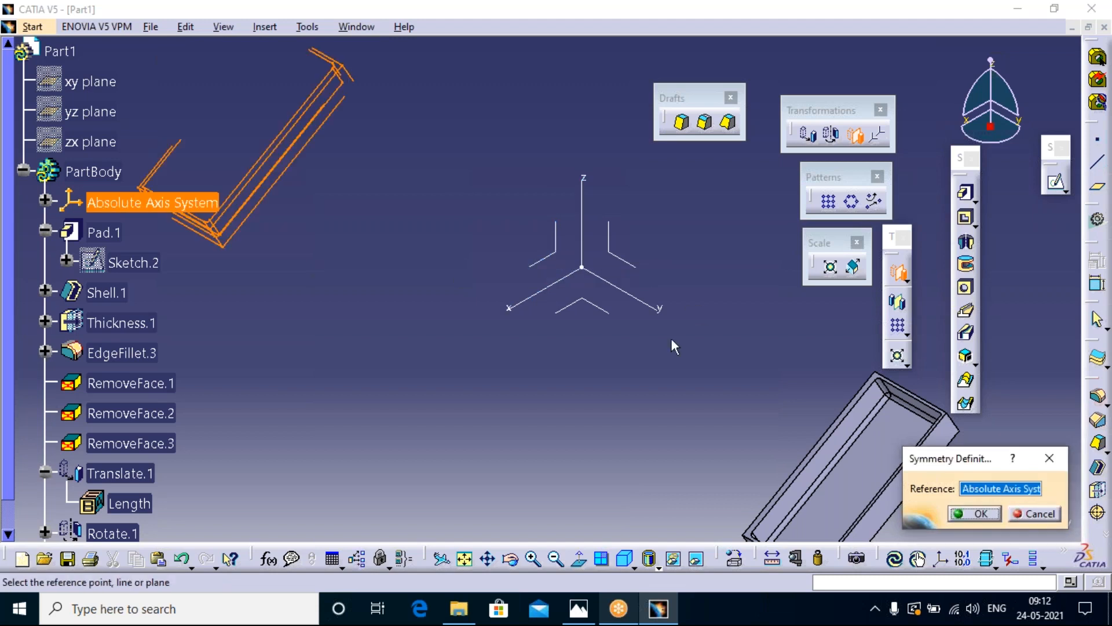
pyautogui.click(977, 514)
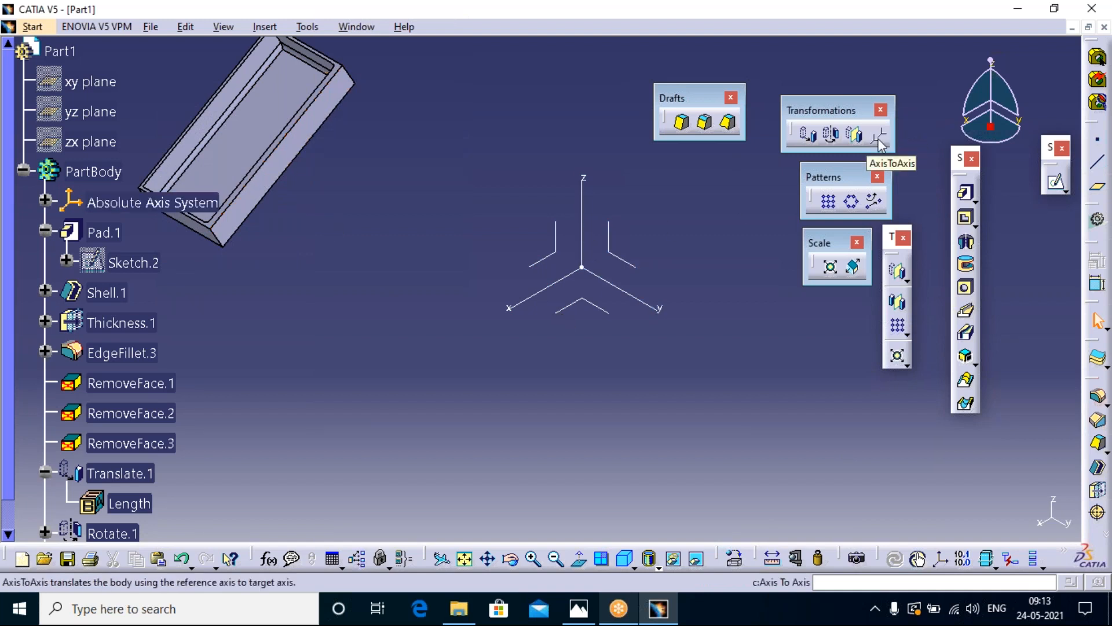
# - Create a point by coordinates at X 0 mm, Y 500 mm and Z 500 mm from the origin
pyautogui.moveTo(620, 318); pyautogui.dragTo(811, 491, button='middle')
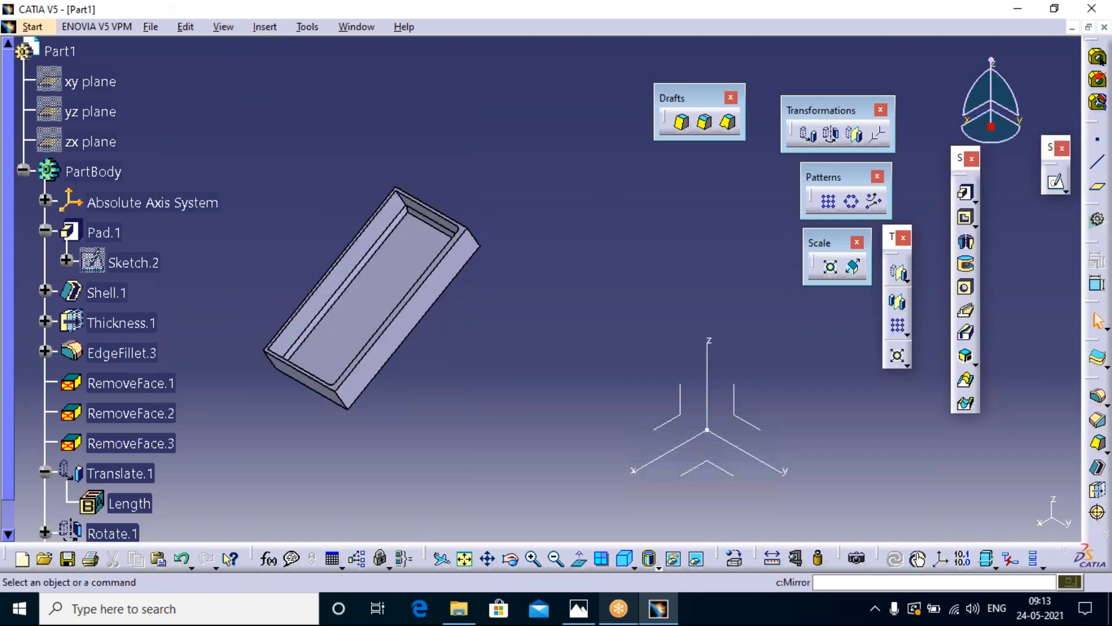
pyautogui.click(1097, 140)
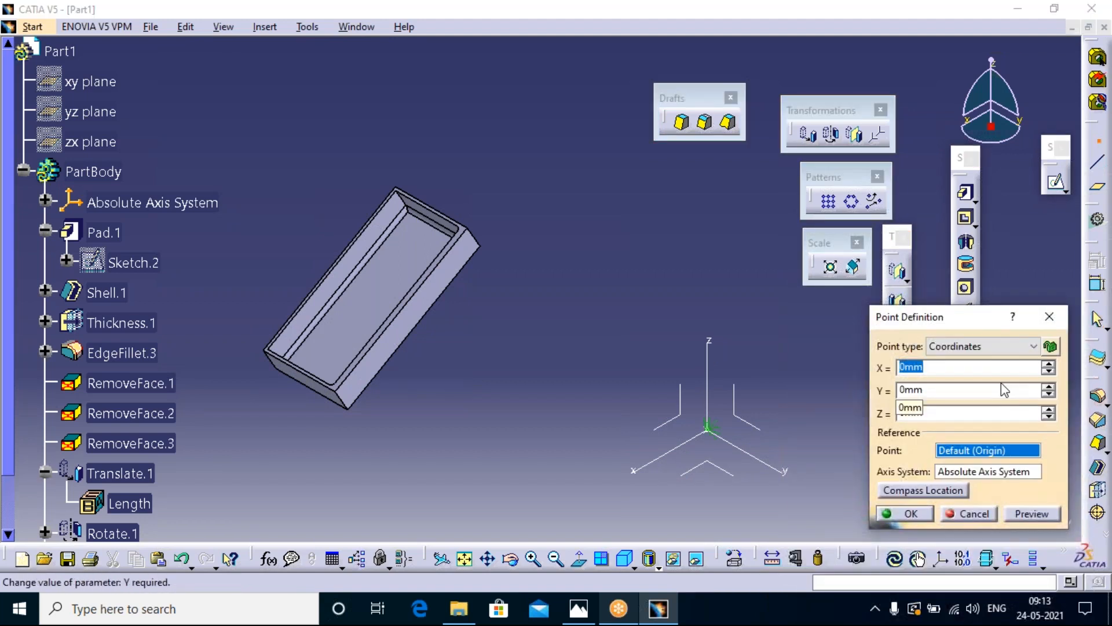
pyautogui.click(899, 369)
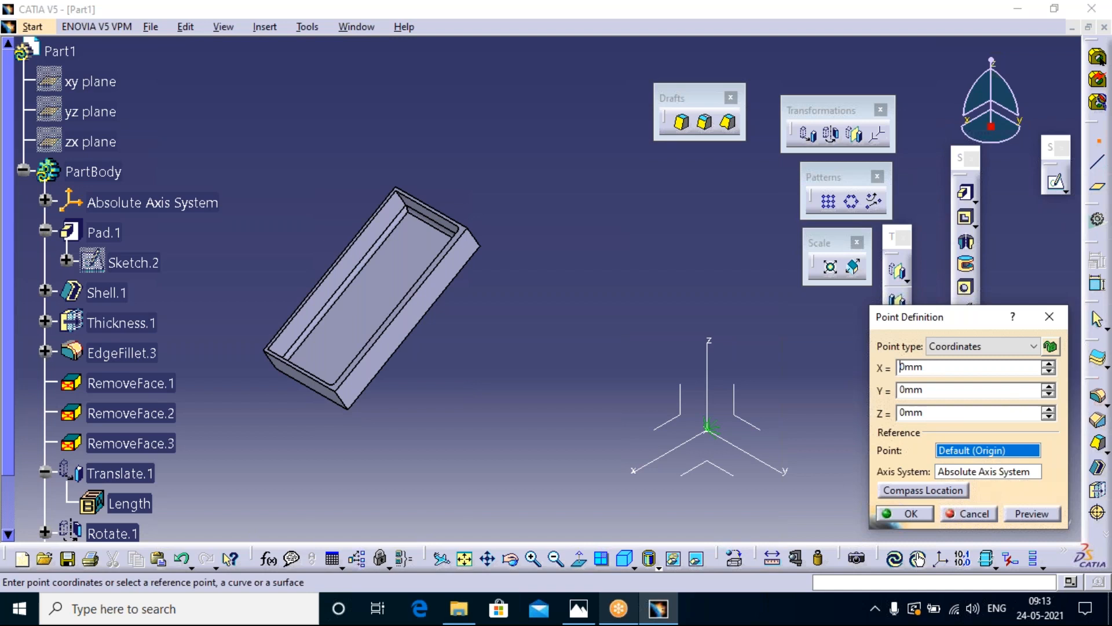
pyautogui.write('50')
pyautogui.click(902, 388)
pyautogui.write('5')
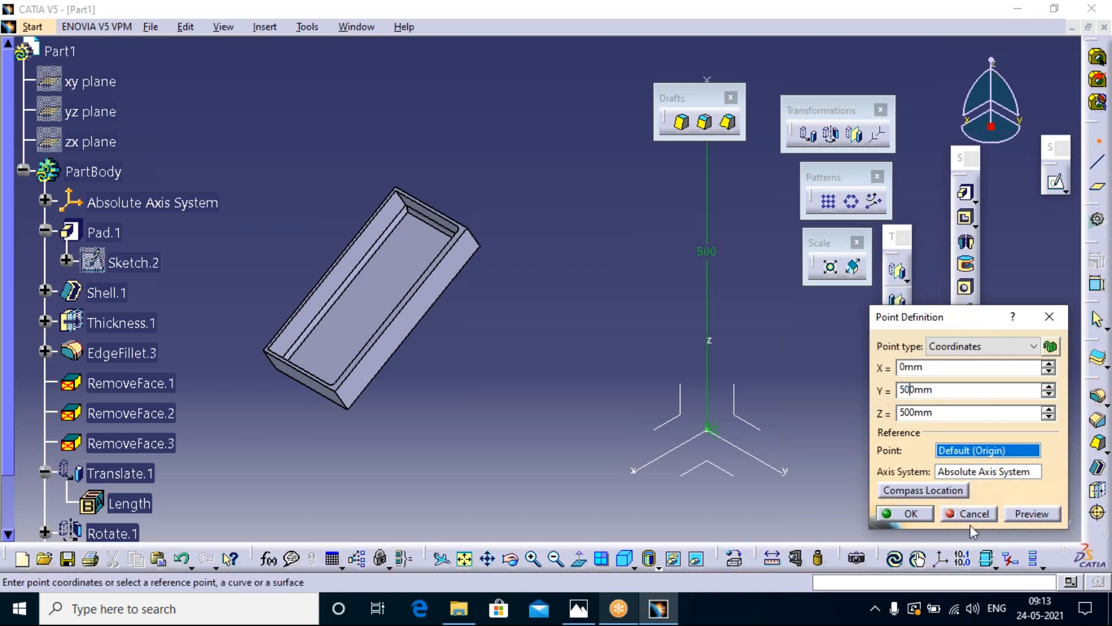
pyautogui.click(906, 513)
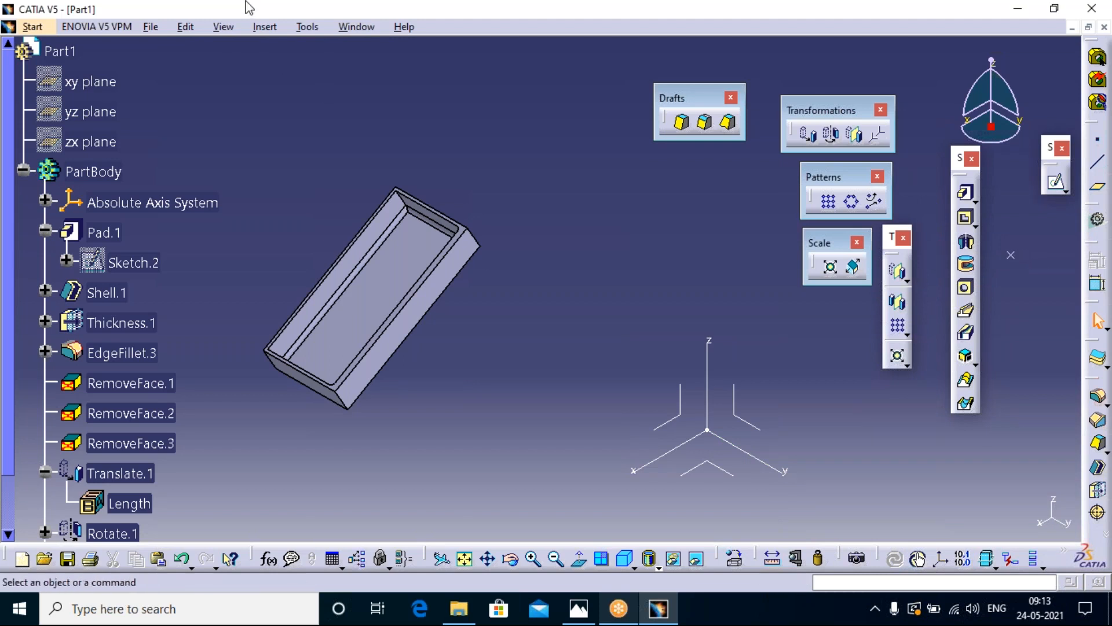
pyautogui.click(269, 26)
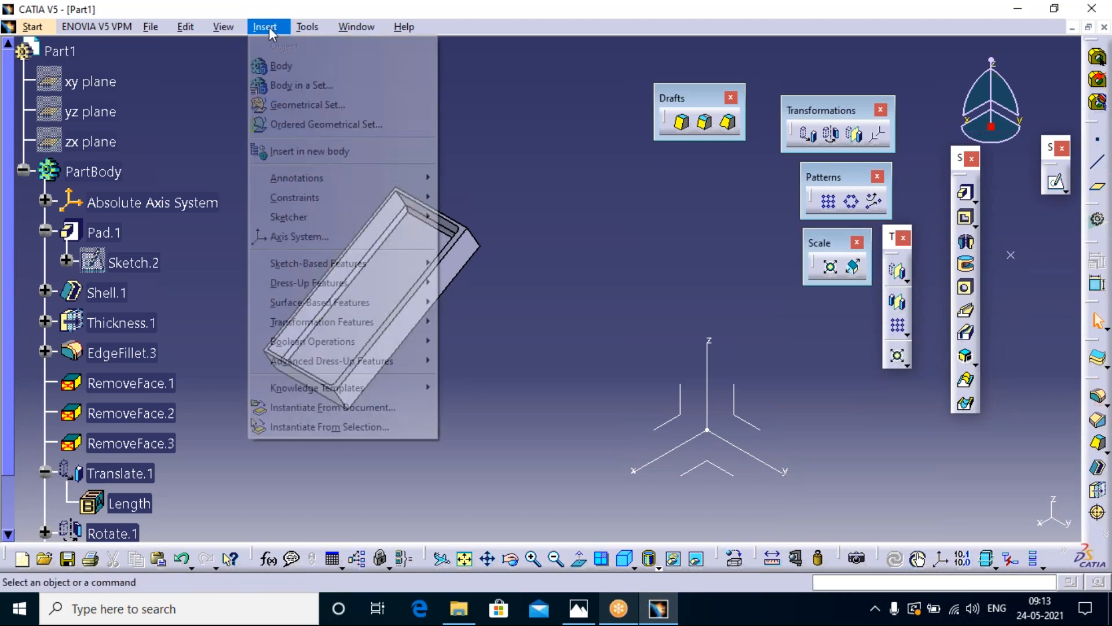
pyautogui.click(300, 236)
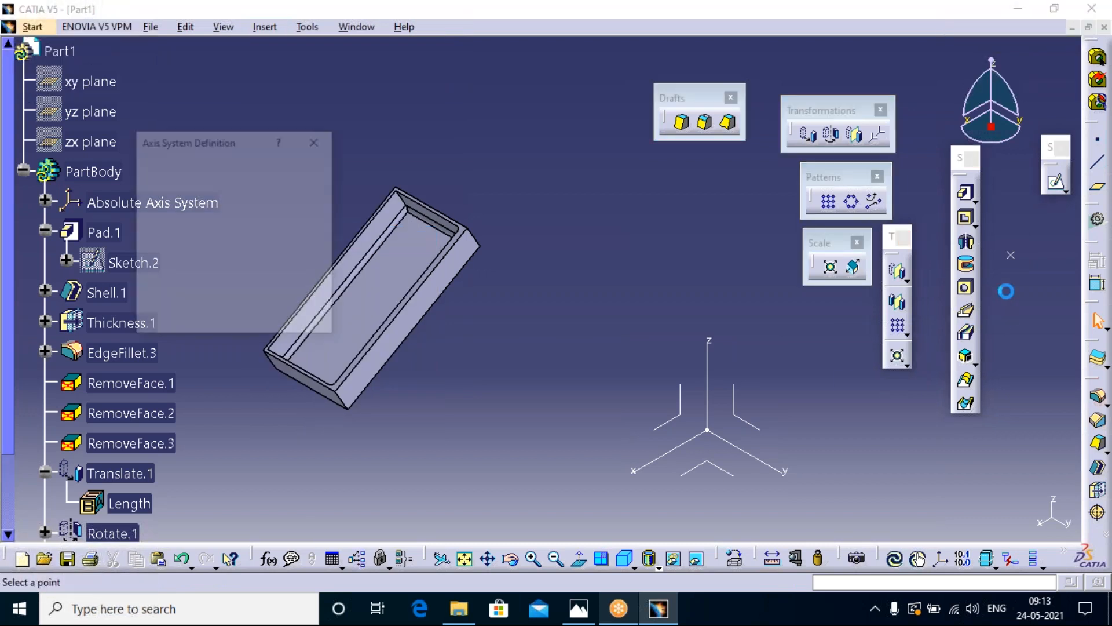
pyautogui.click(1011, 255)
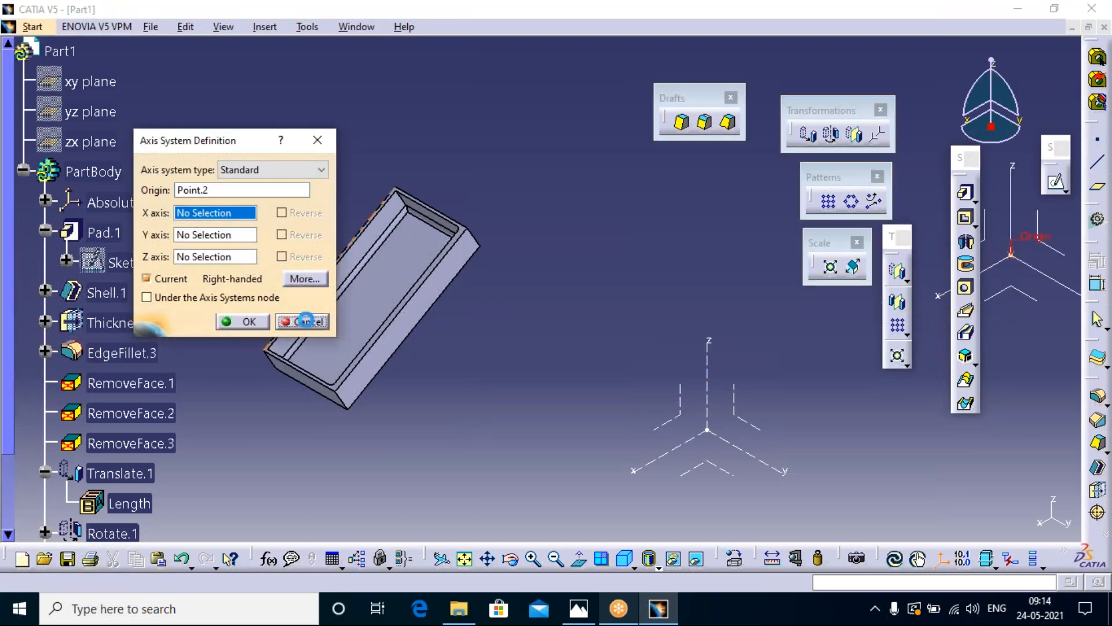
pyautogui.click(304, 321)
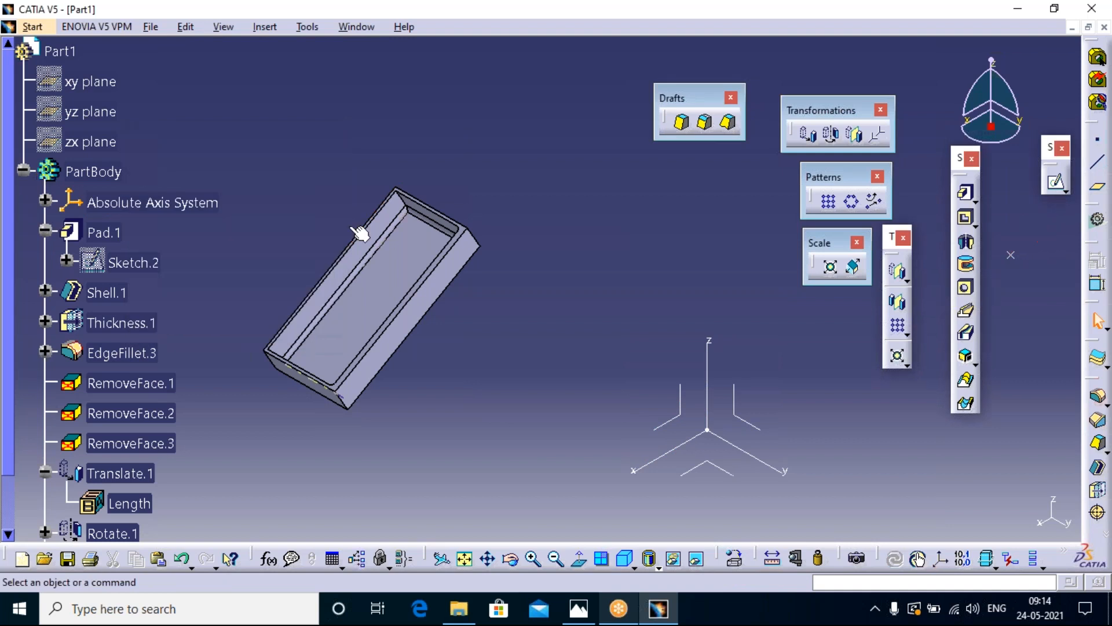
# - Insert a standard axis system with its origin at the point offset 500 mm in Y and Z
pyautogui.click(267, 28)
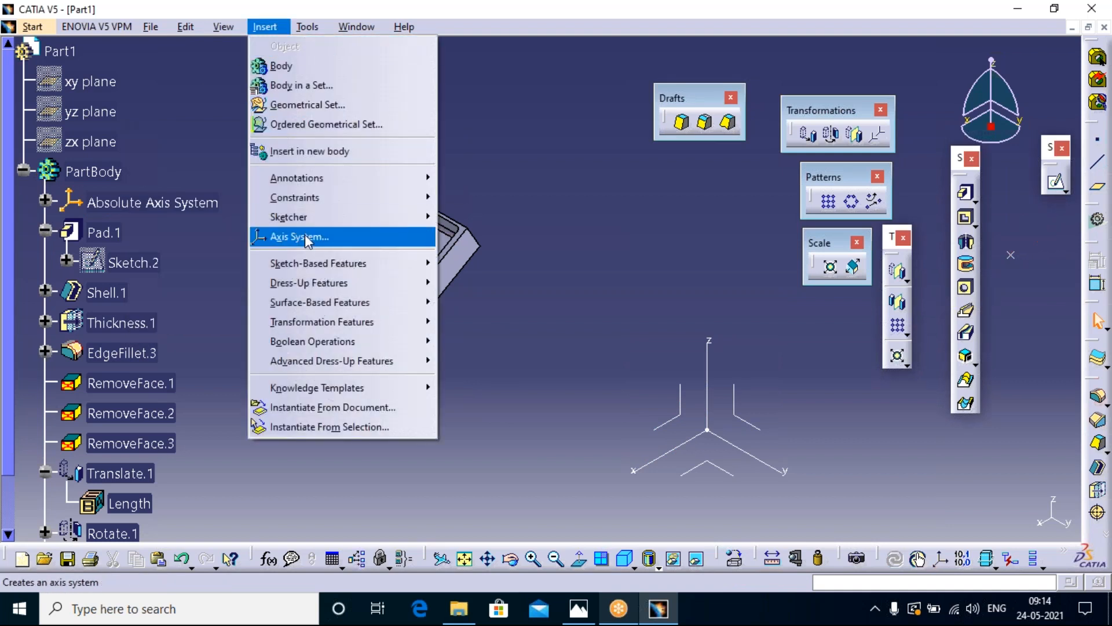
pyautogui.click(305, 232)
pyautogui.click(1010, 255)
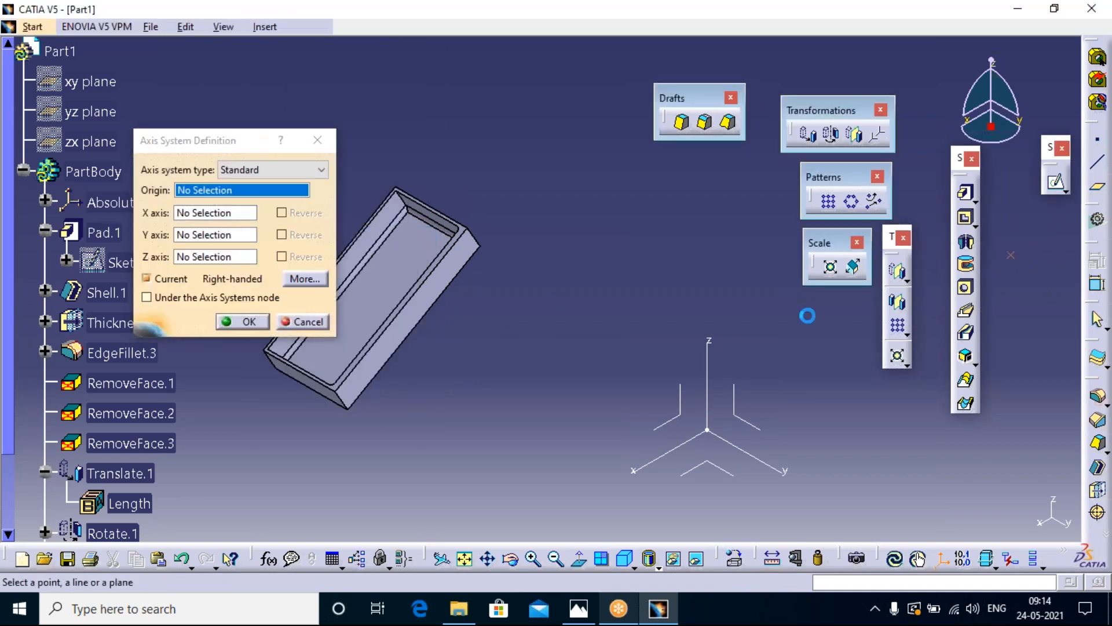
pyautogui.click(243, 321)
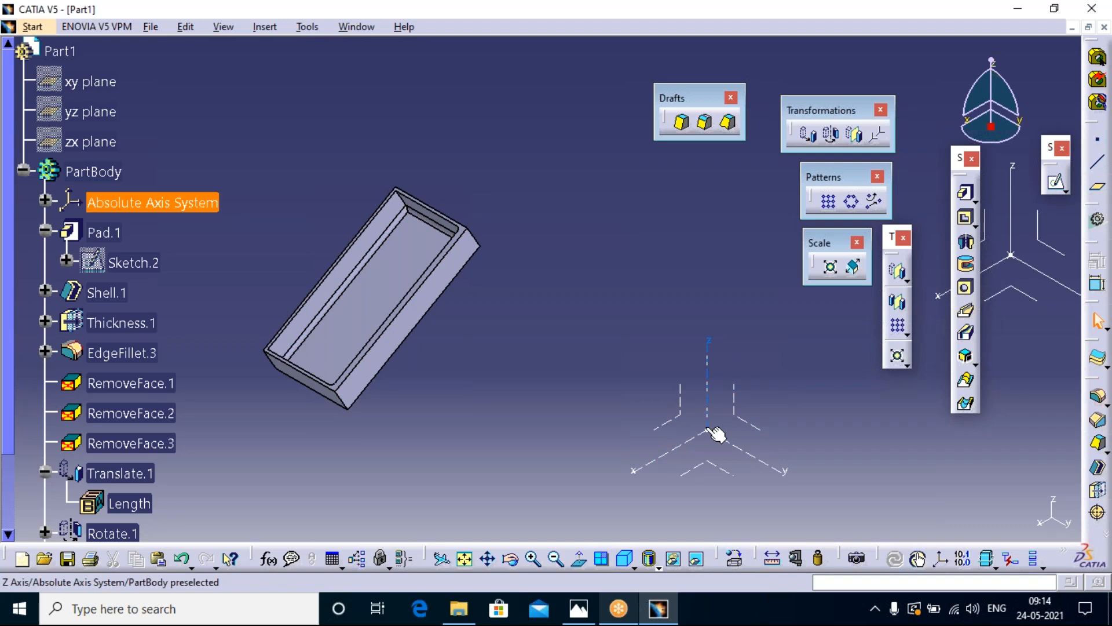
# - Move the tray with an Axis To Axis transformation from the absolute axis system to Axis System.2, keeping the transformation specifications
pyautogui.scroll(2, 716, 435)
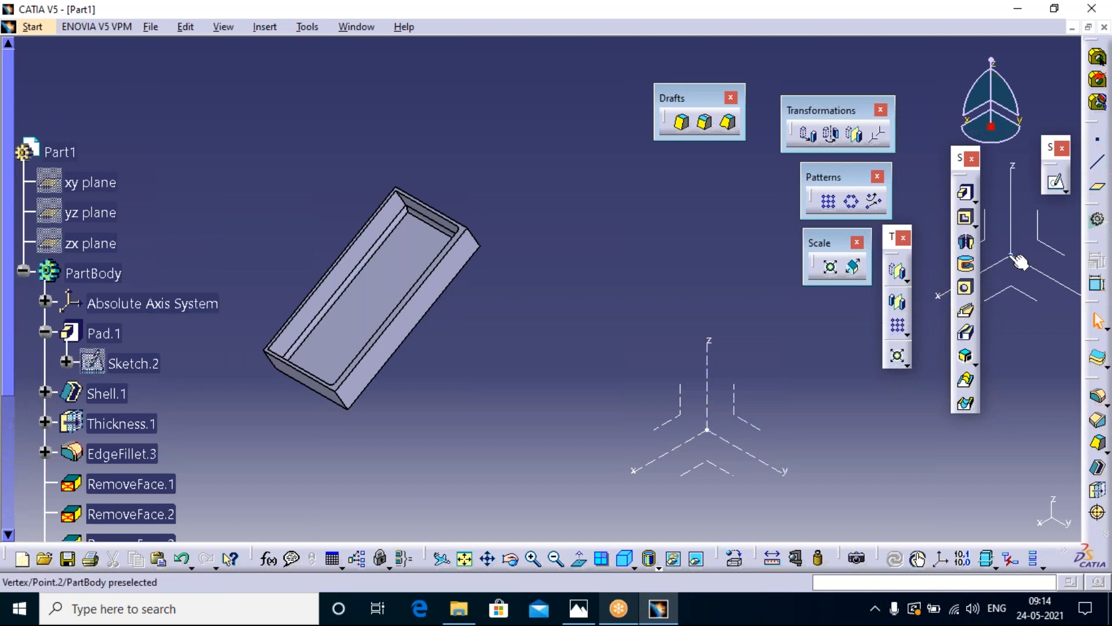
pyautogui.click(879, 135)
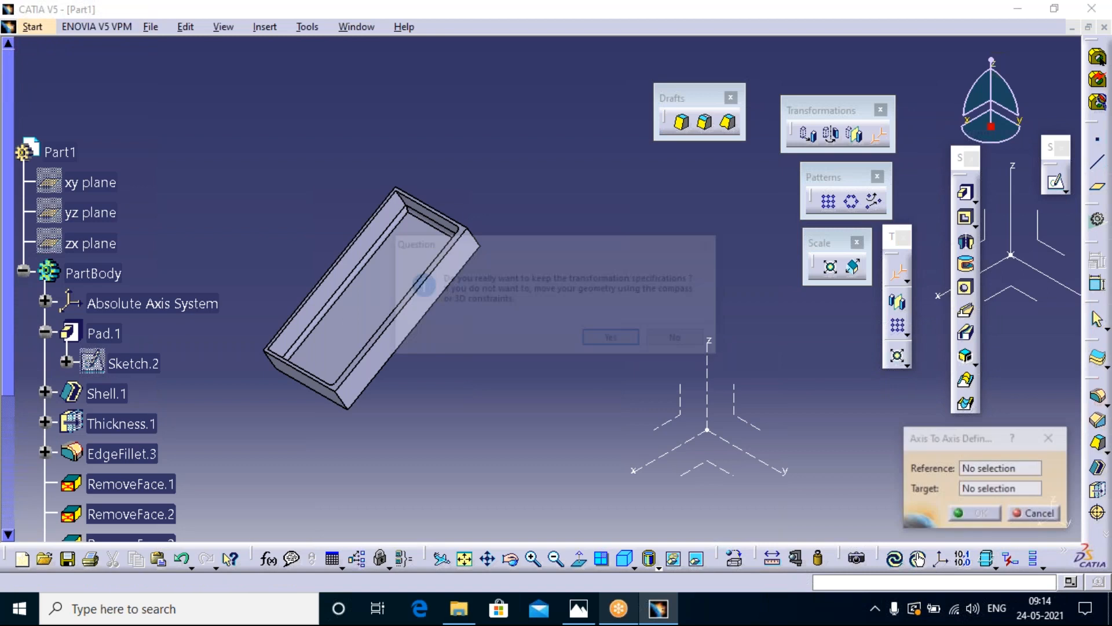
pyautogui.click(610, 339)
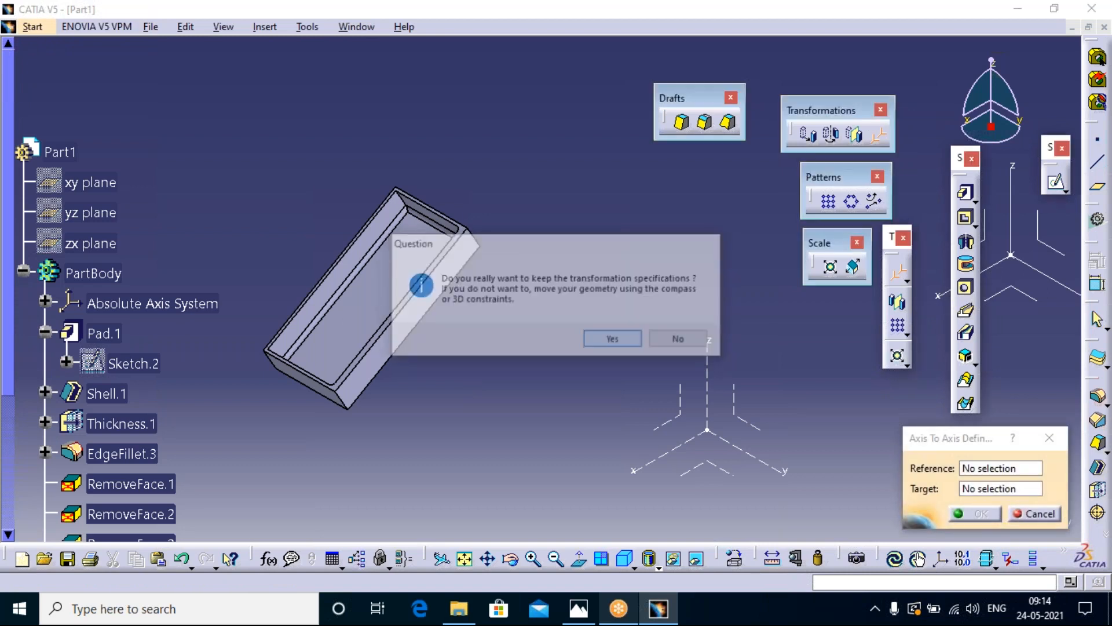
pyautogui.click(715, 435)
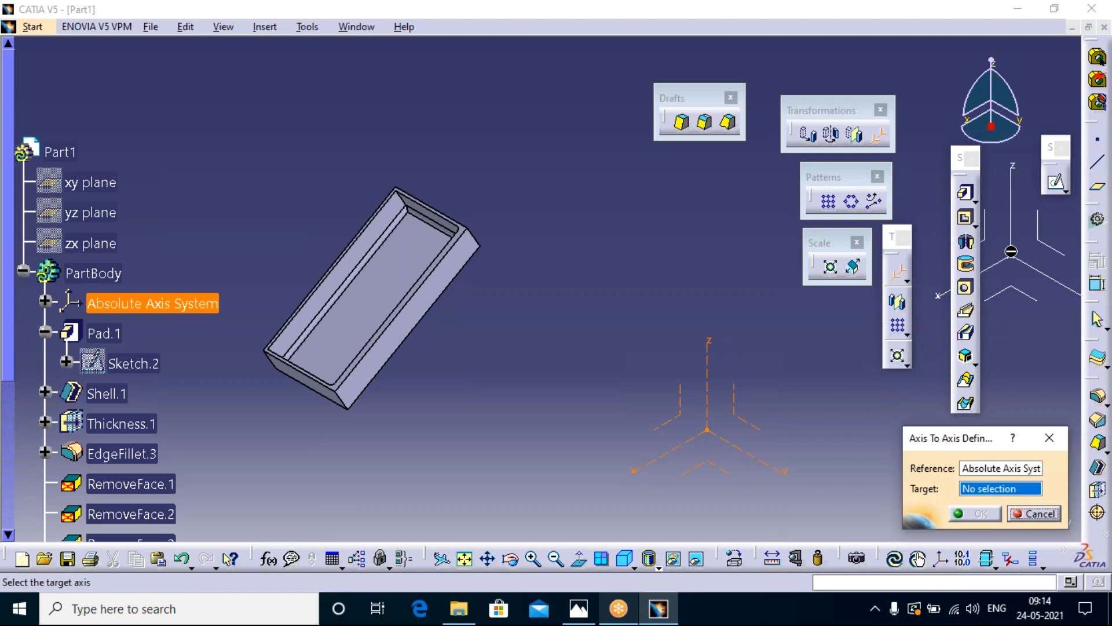
pyautogui.click(1012, 256)
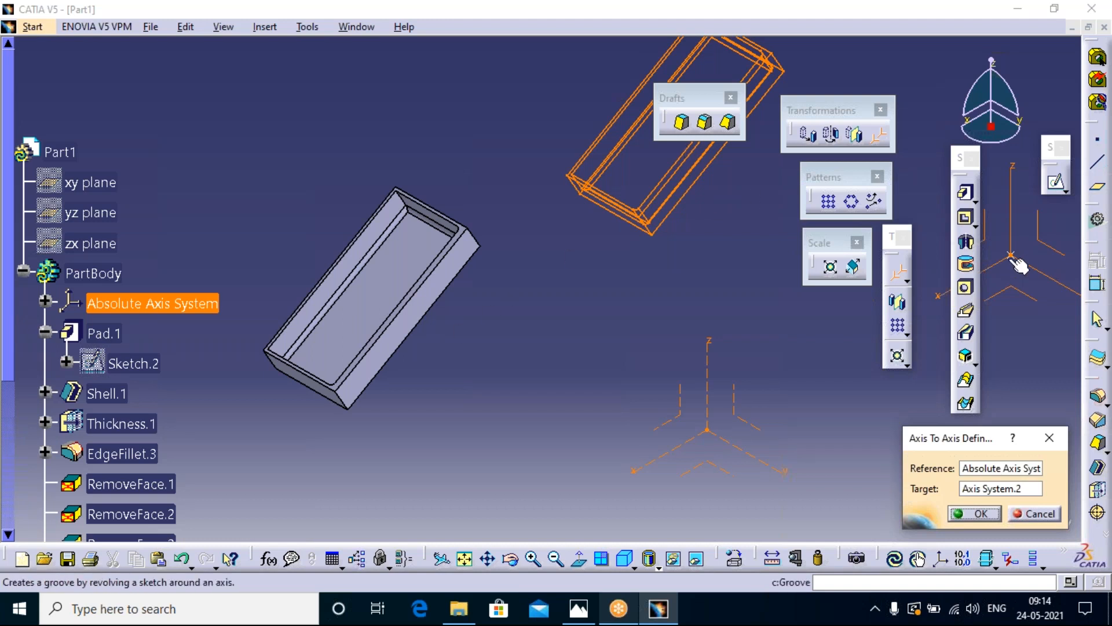
pyautogui.click(979, 514)
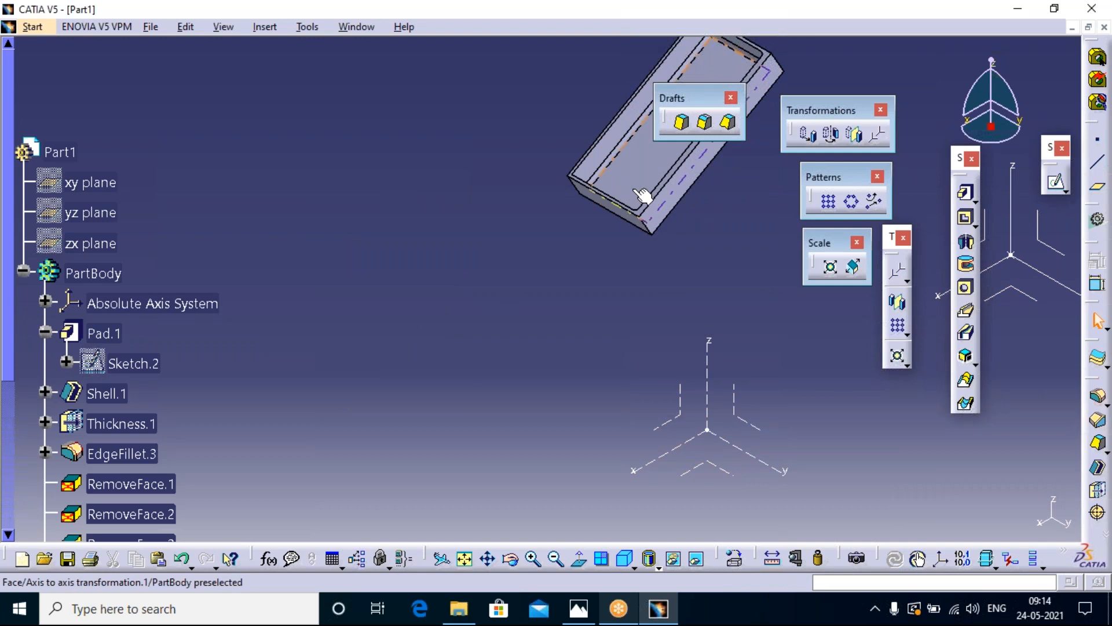
# - Close the floating Transformations toolbar and mirror the current solid about the XY plane of the absolute axis system
pyautogui.click(881, 110)
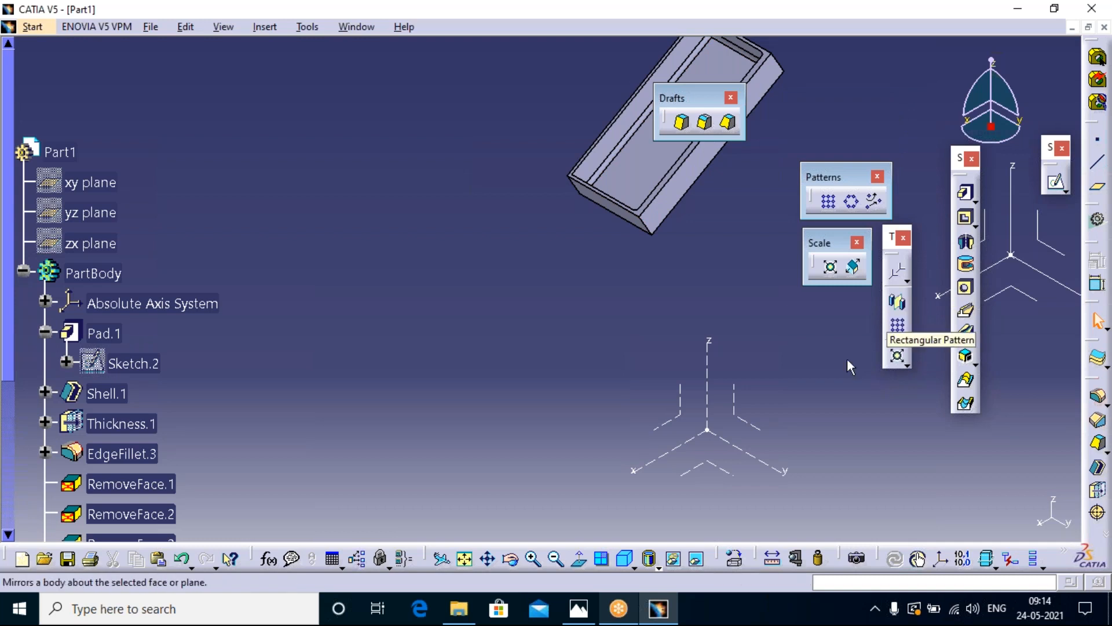
pyautogui.click(897, 303)
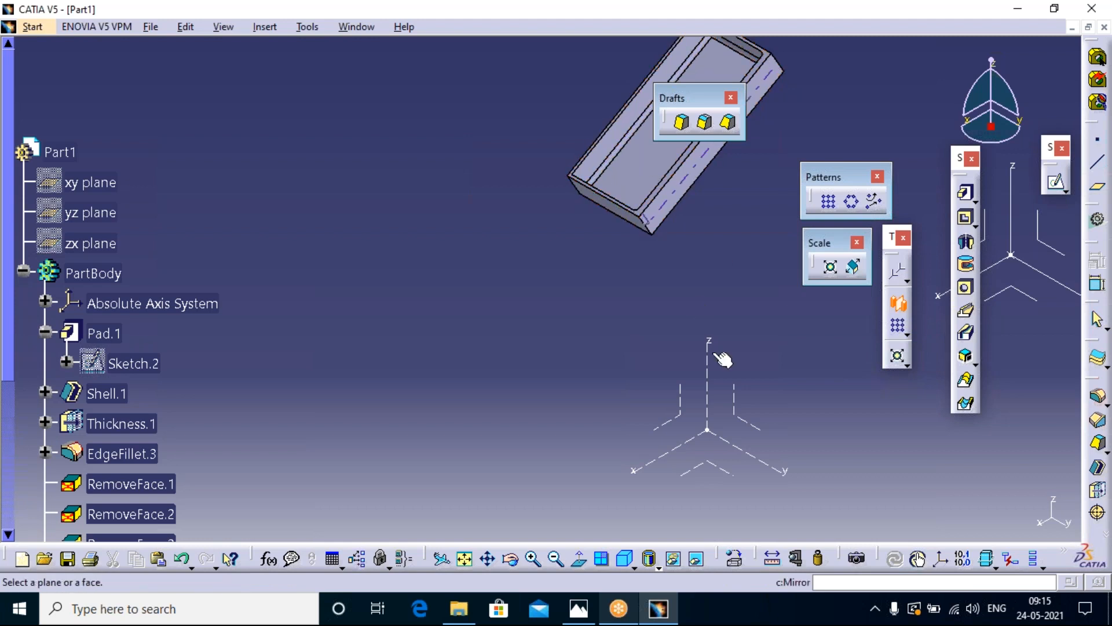
pyautogui.click(707, 464)
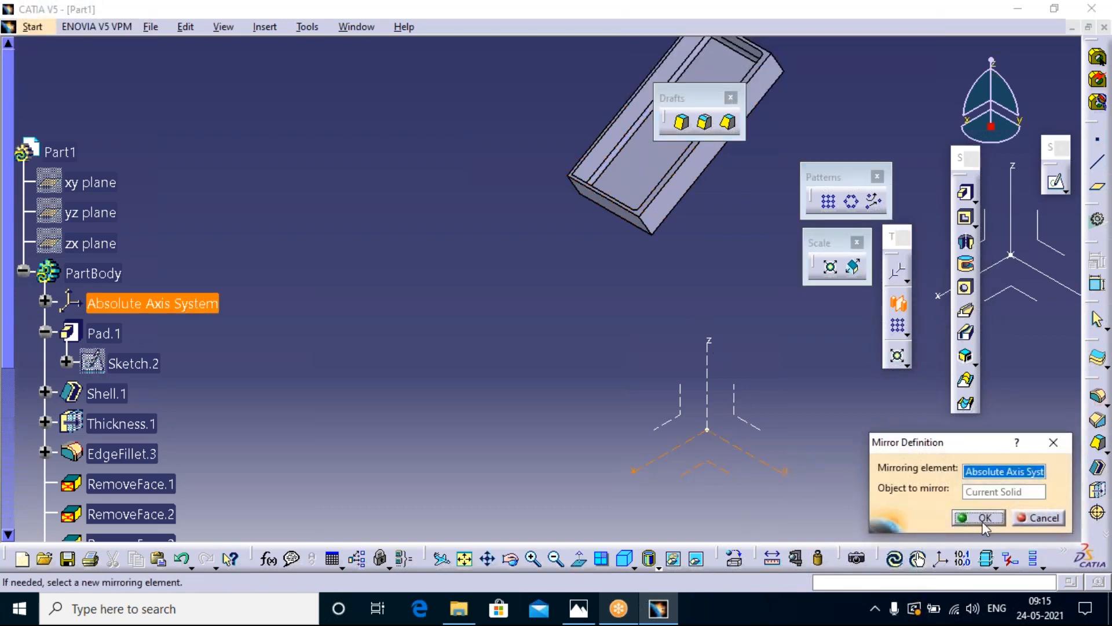
pyautogui.click(983, 517)
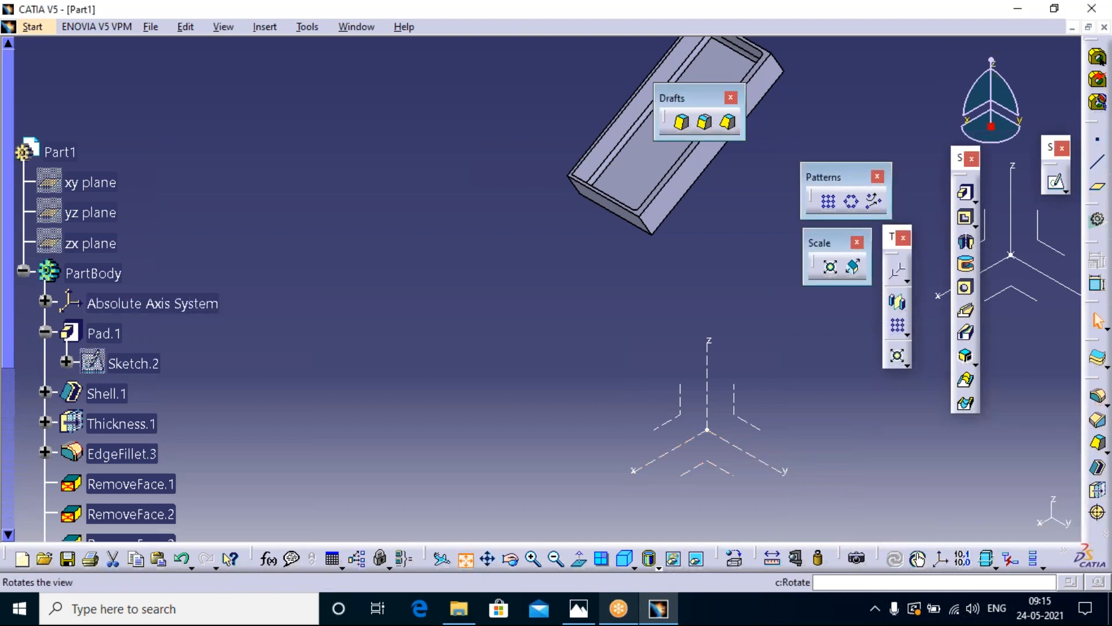
pyautogui.click(464, 558)
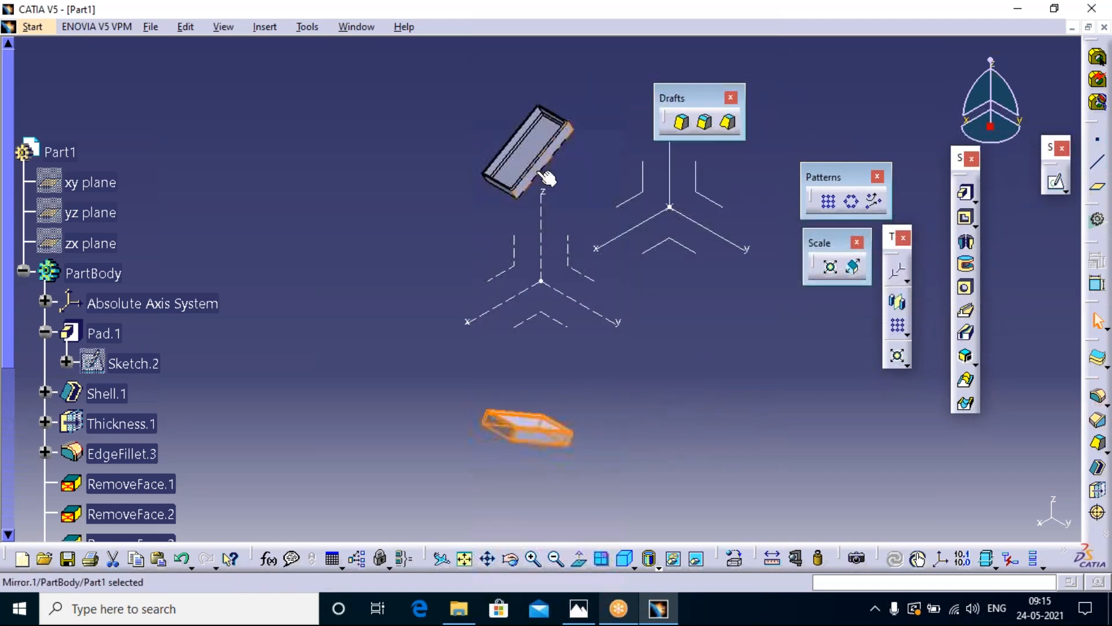
pyautogui.click(517, 443)
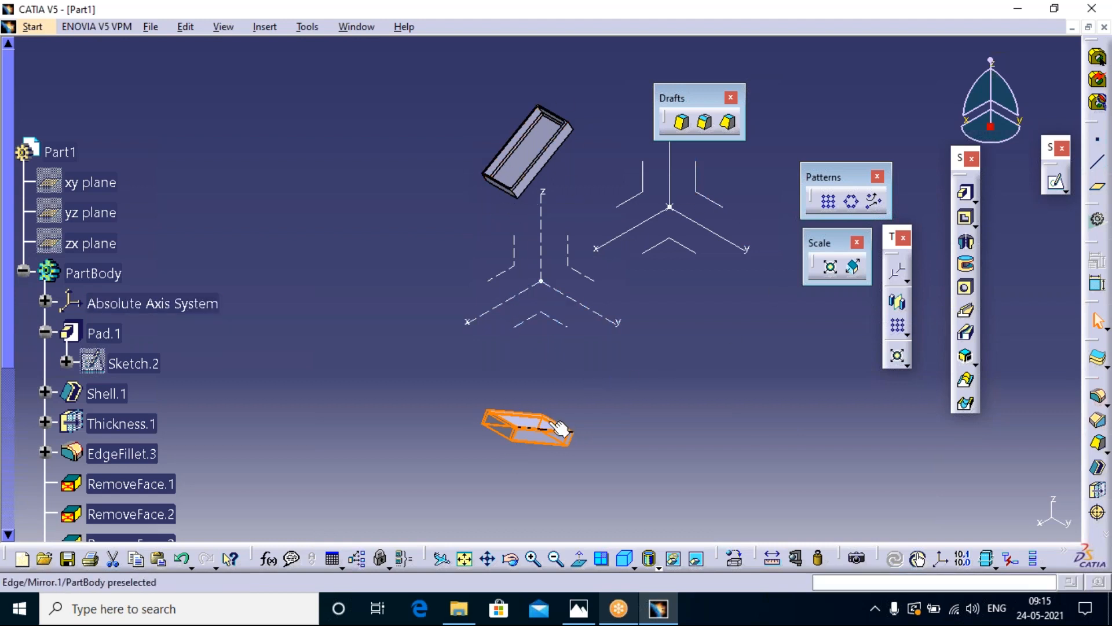
pyautogui.click(872, 452)
# - Move the mirrored solid with an Axis To Axis transformation from the absolute axis system to Axis System.2, keeping the transformation specifications
pyautogui.click(897, 271)
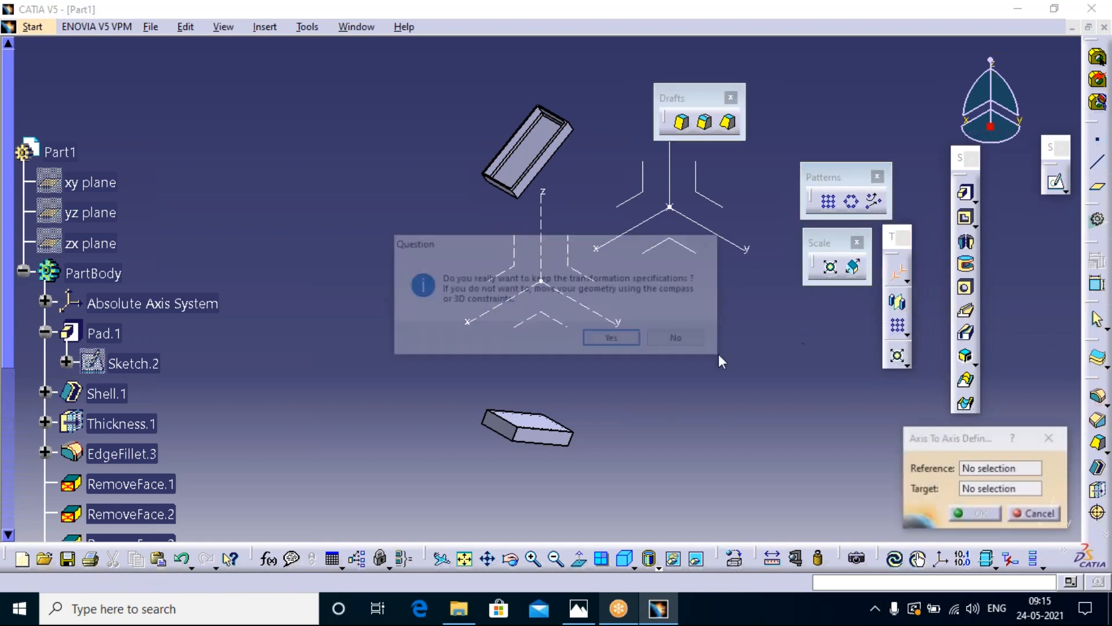
pyautogui.click(627, 340)
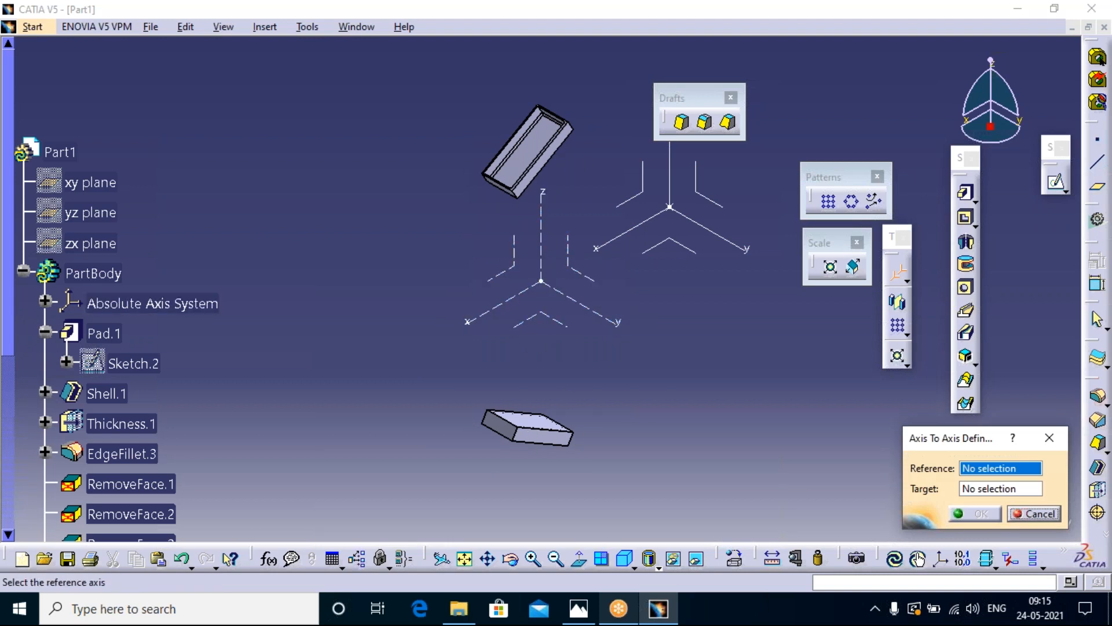
pyautogui.click(552, 289)
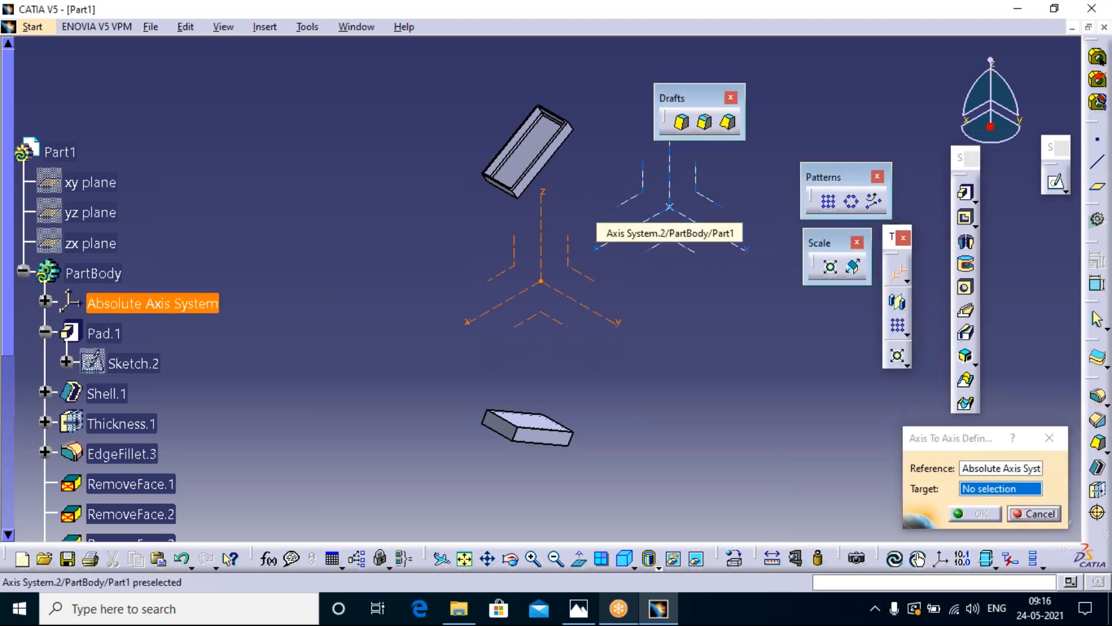
pyautogui.click(675, 208)
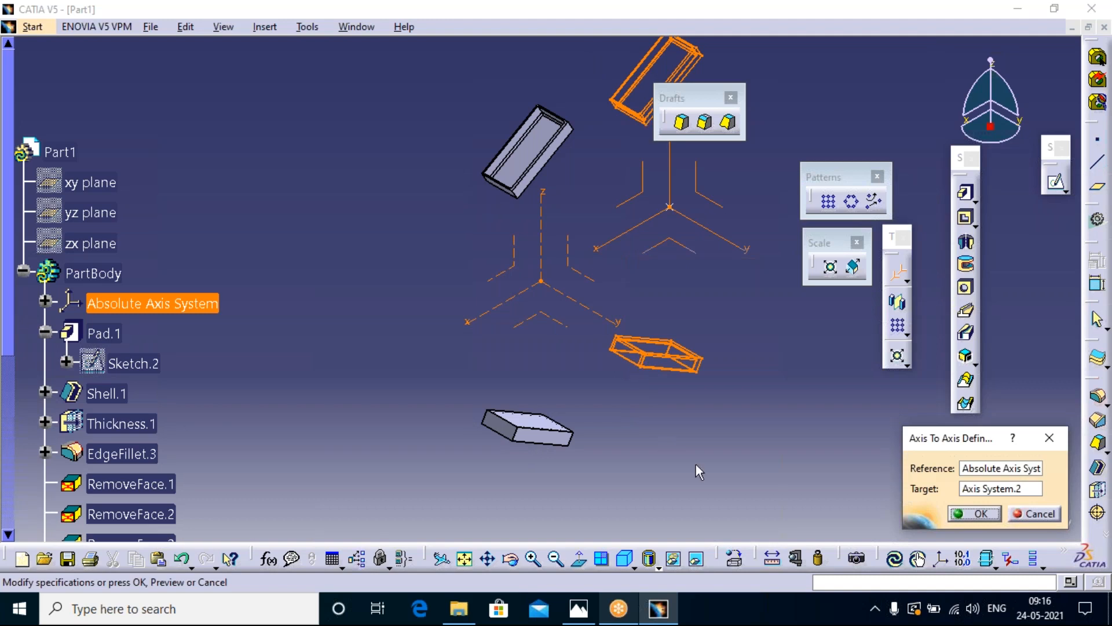
pyautogui.click(974, 514)
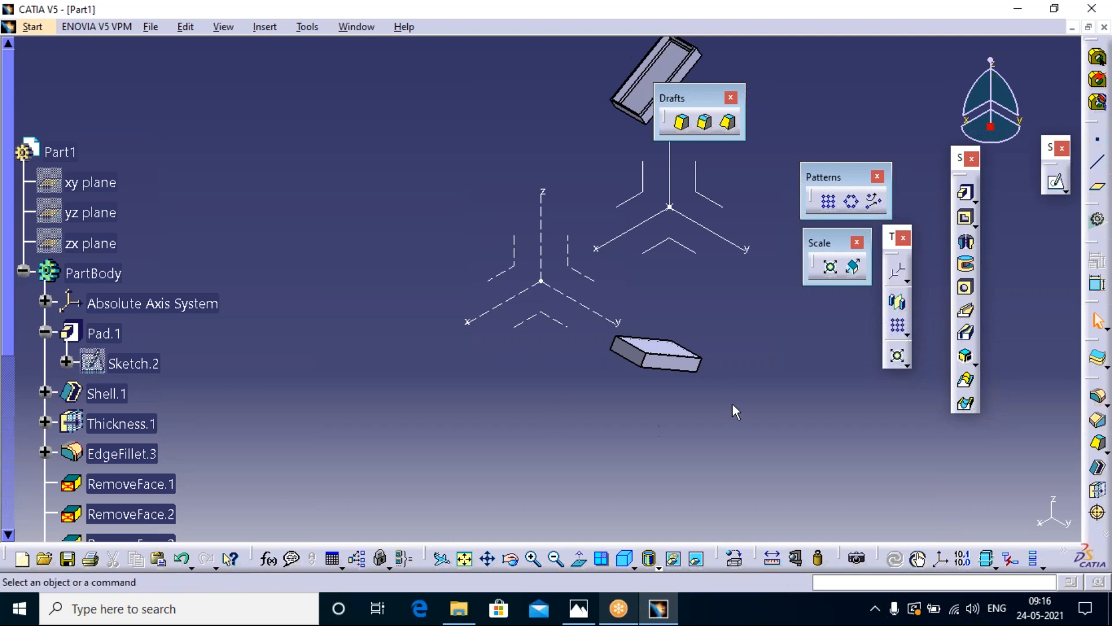
# - Delete the Mirror.1 feature and the second axis to axis transformation from the part body
pyautogui.moveTo(766, 398); pyautogui.dragTo(641, 499, button='middle')
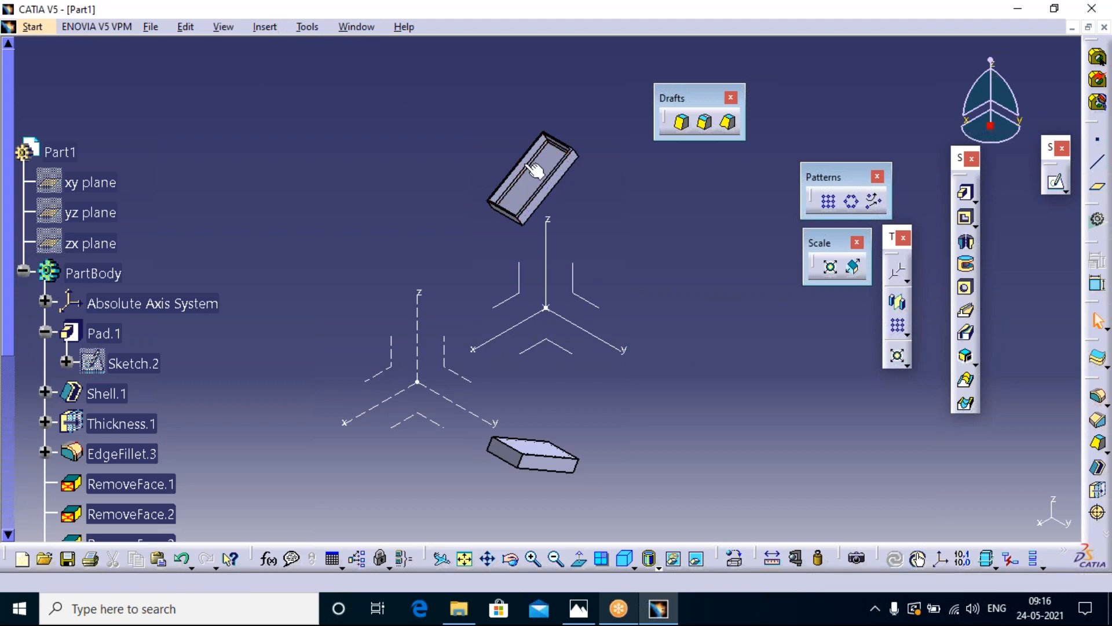
pyautogui.scroll(-3, 558, 280)
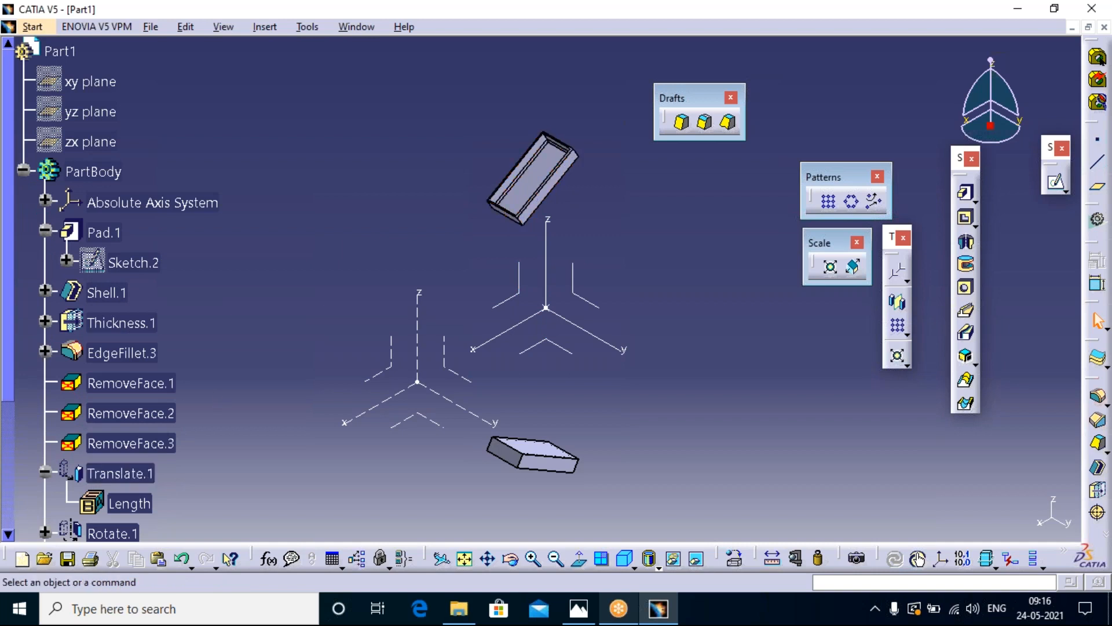
pyautogui.scroll(-10, 220, 399)
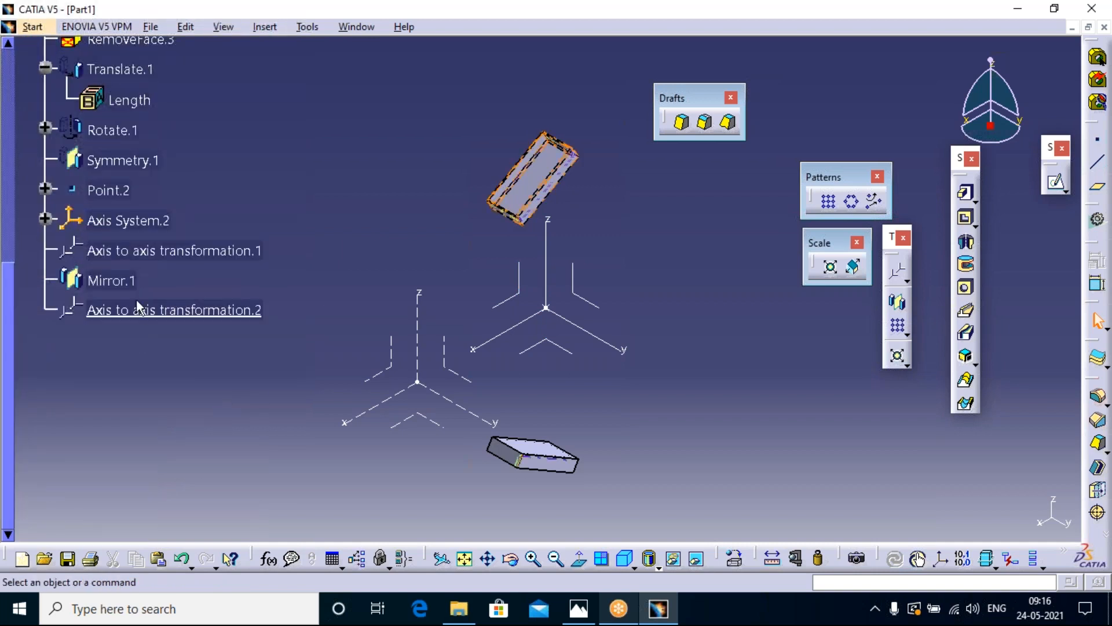
pyautogui.click(113, 280)
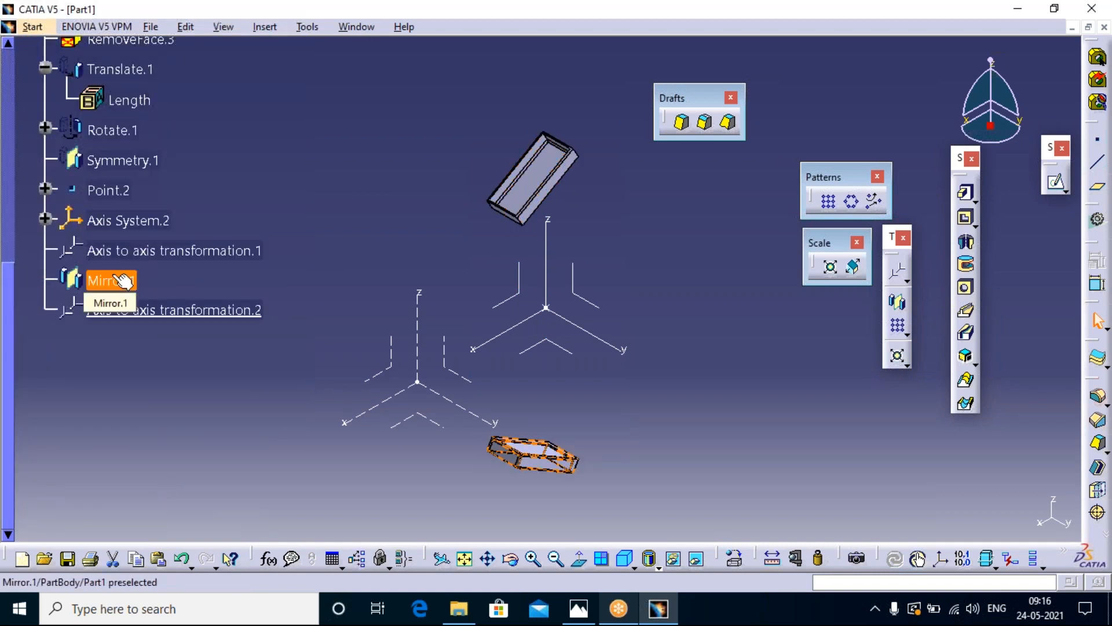
pyautogui.press('Delete')
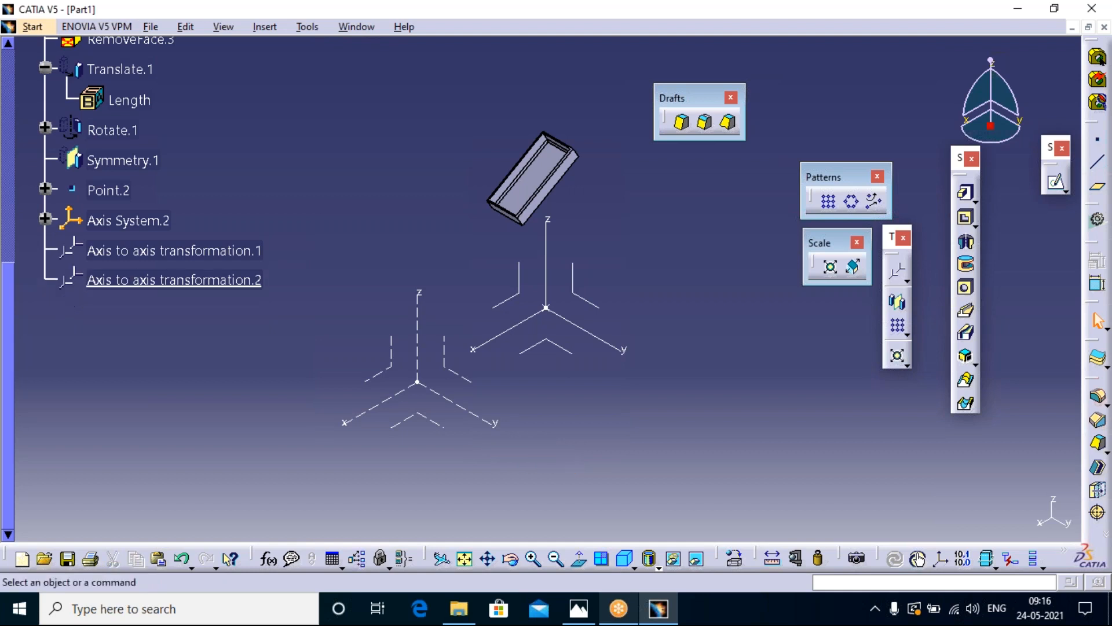
pyautogui.click(154, 282)
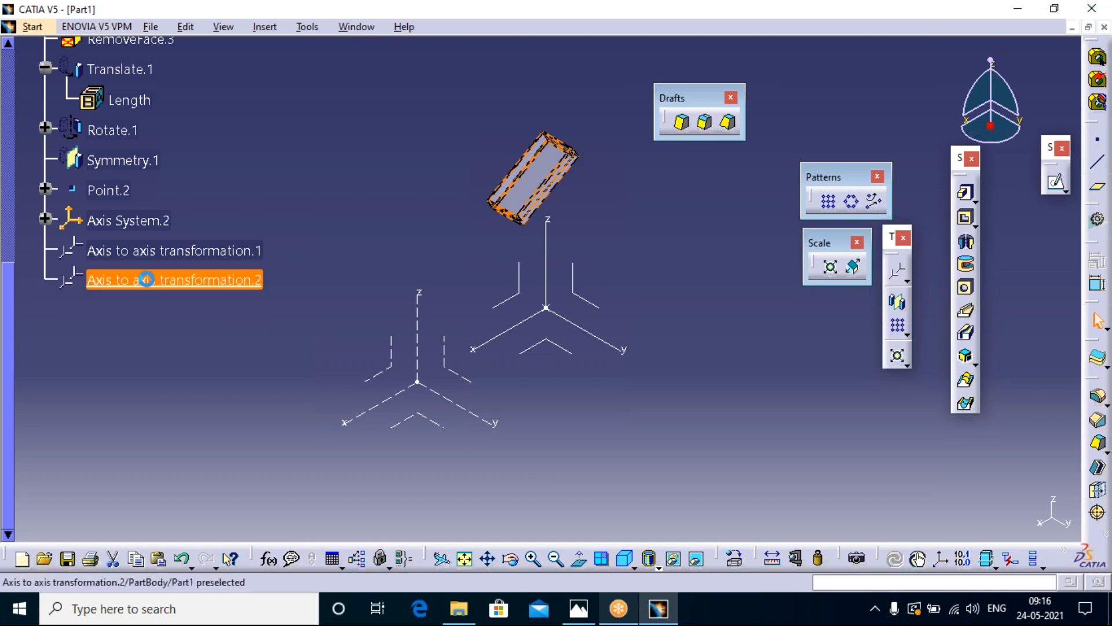
pyautogui.press('Delete')
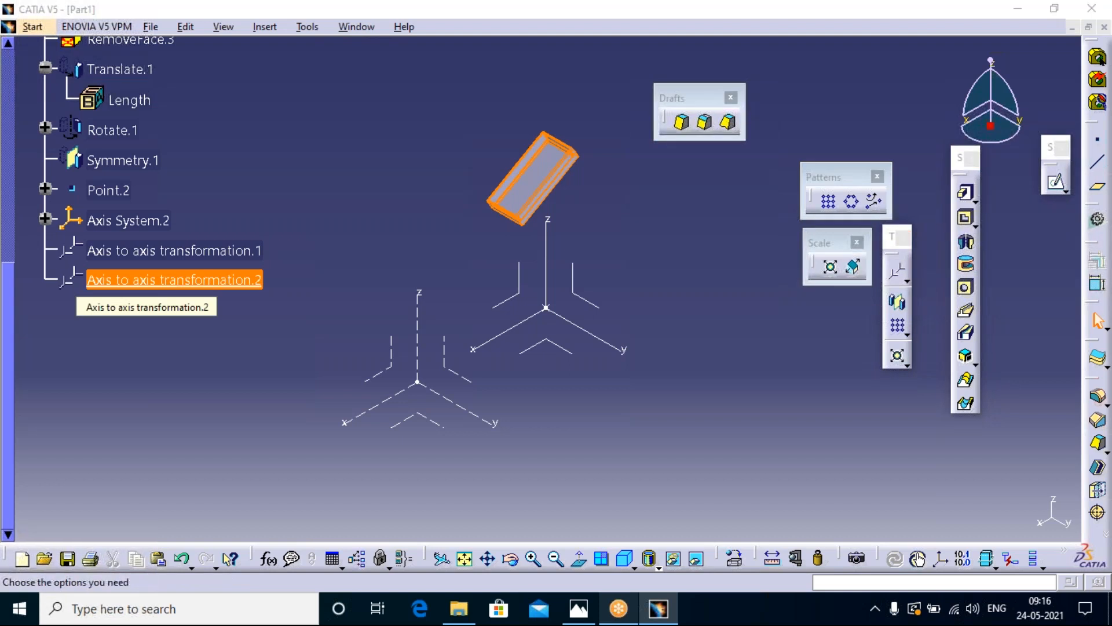
pyautogui.click(427, 270)
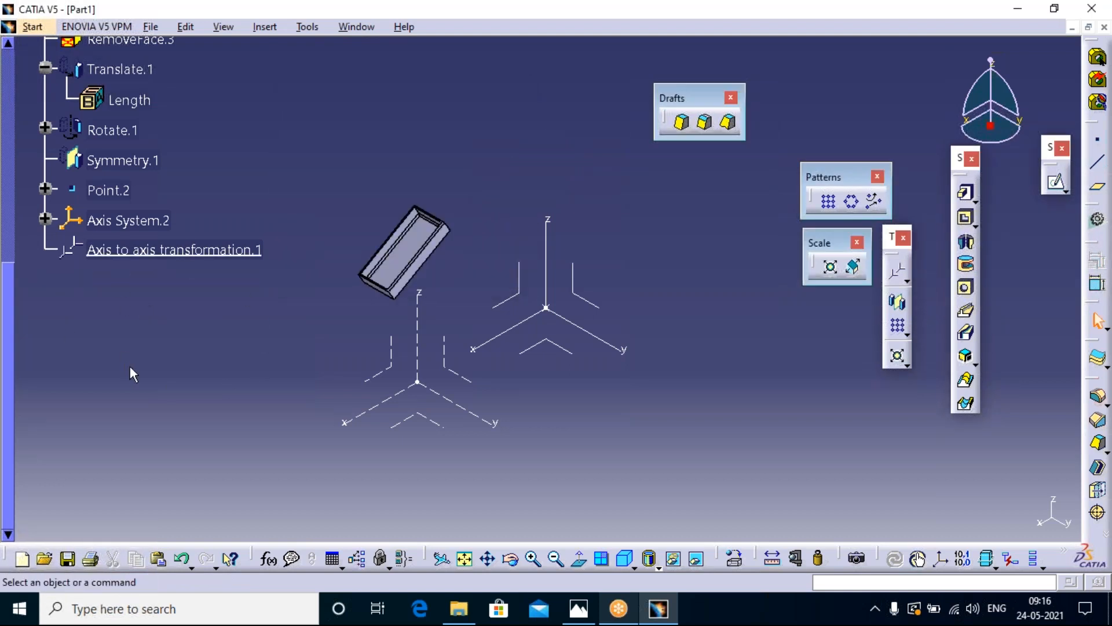
pyautogui.scroll(3, 130, 366)
pyautogui.scroll(1, 130, 366)
pyautogui.scroll(-5, 130, 366)
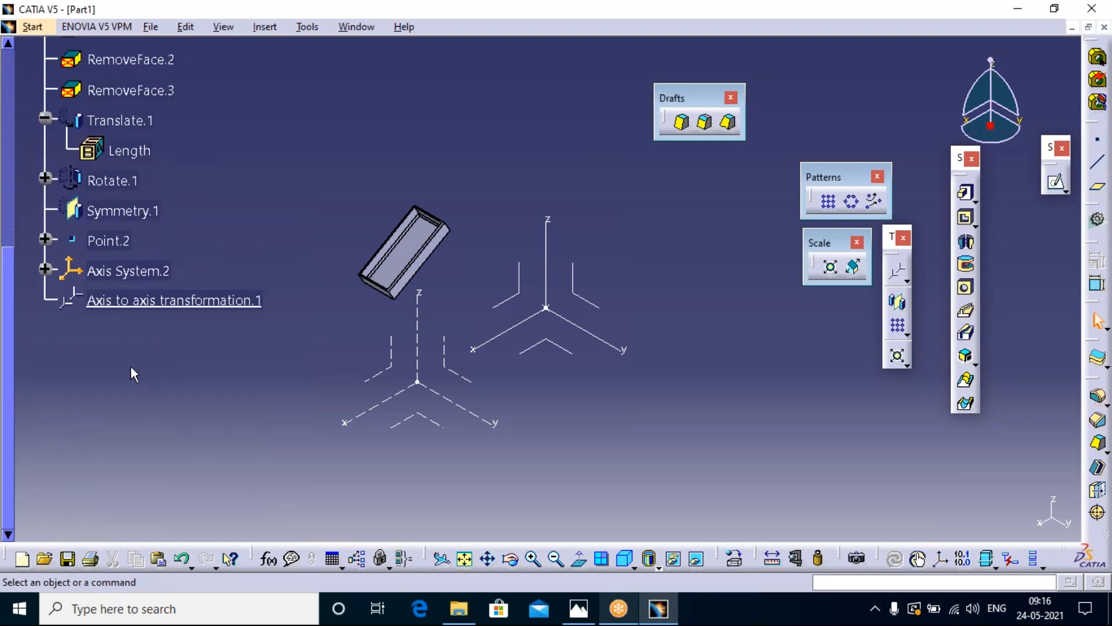
pyautogui.click(152, 198)
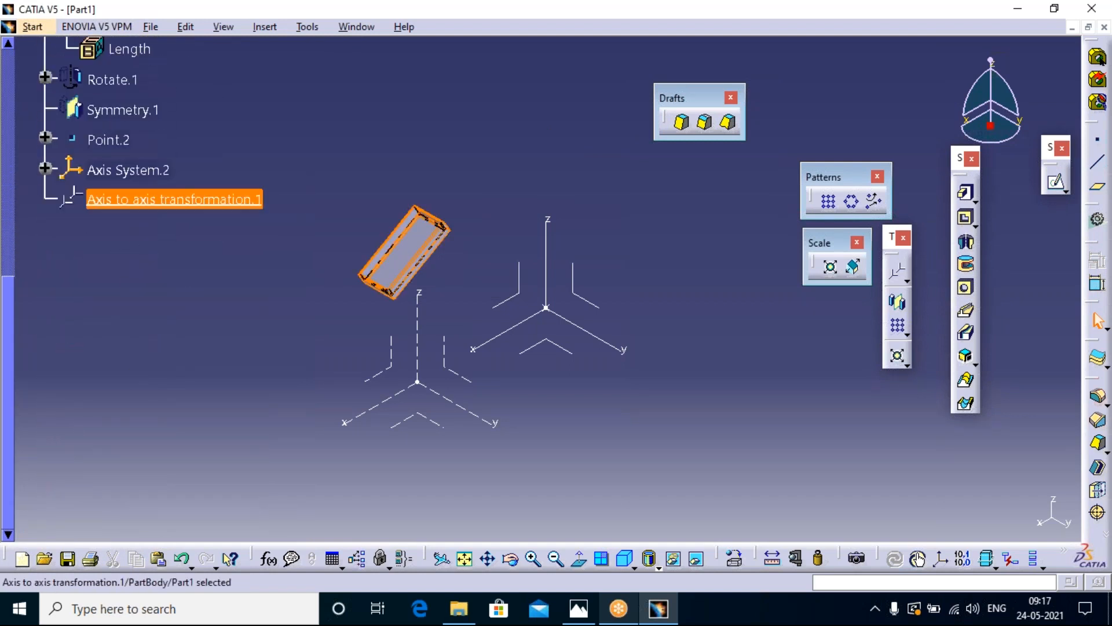
pyautogui.click(506, 439)
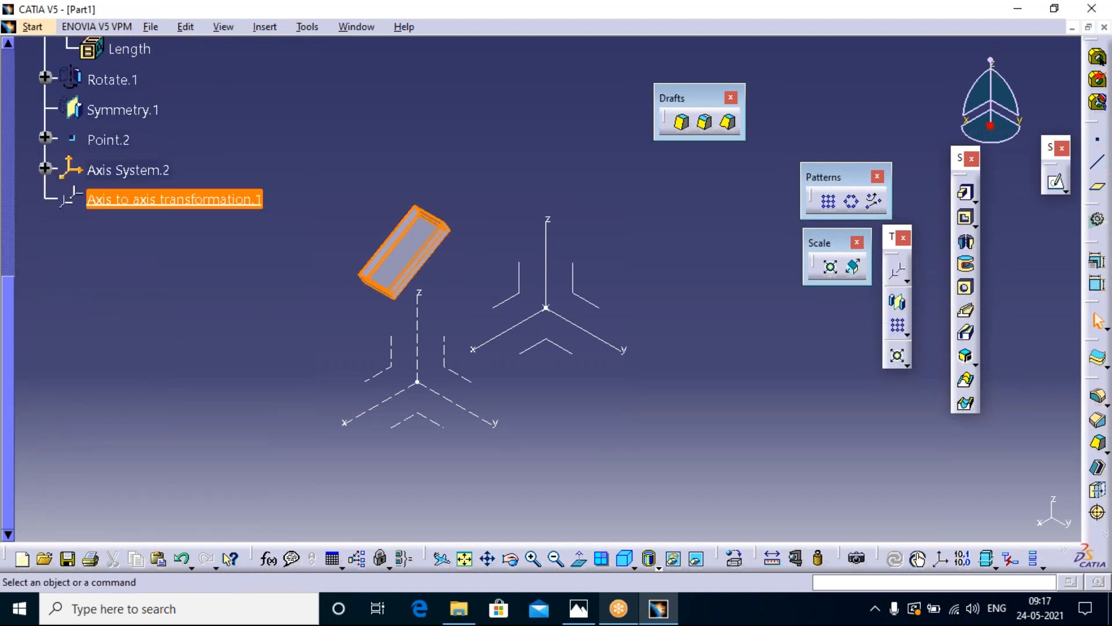
pyautogui.scroll(10, 166, 266)
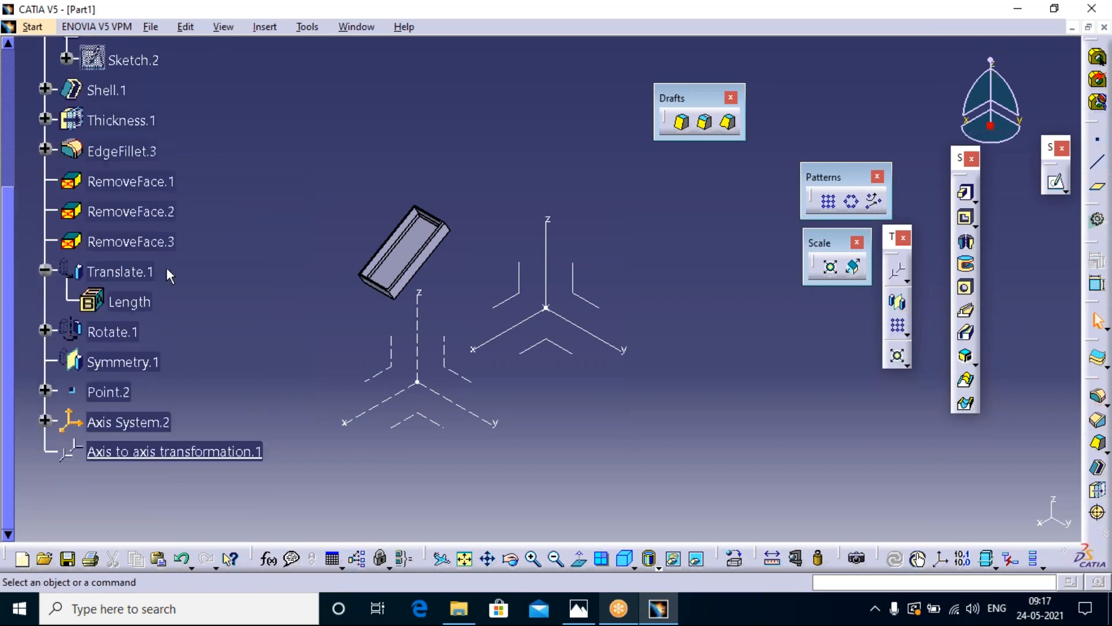
pyautogui.scroll(-7, 166, 266)
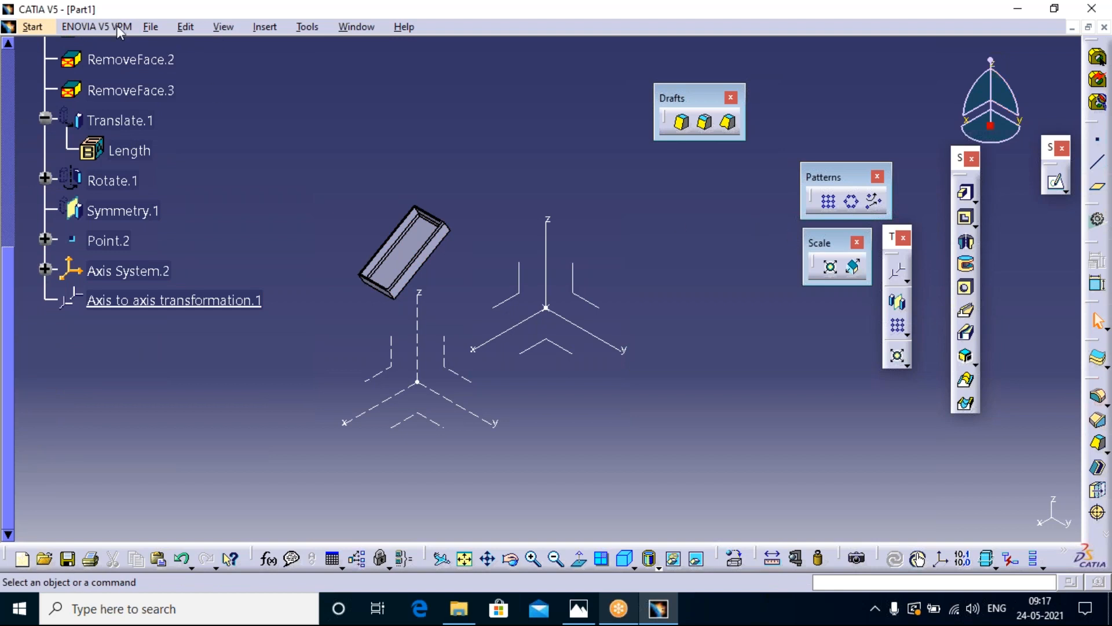
# - Insert a new body in the part and collapse the PartBody branch of the specification tree
pyautogui.click(157, 89)
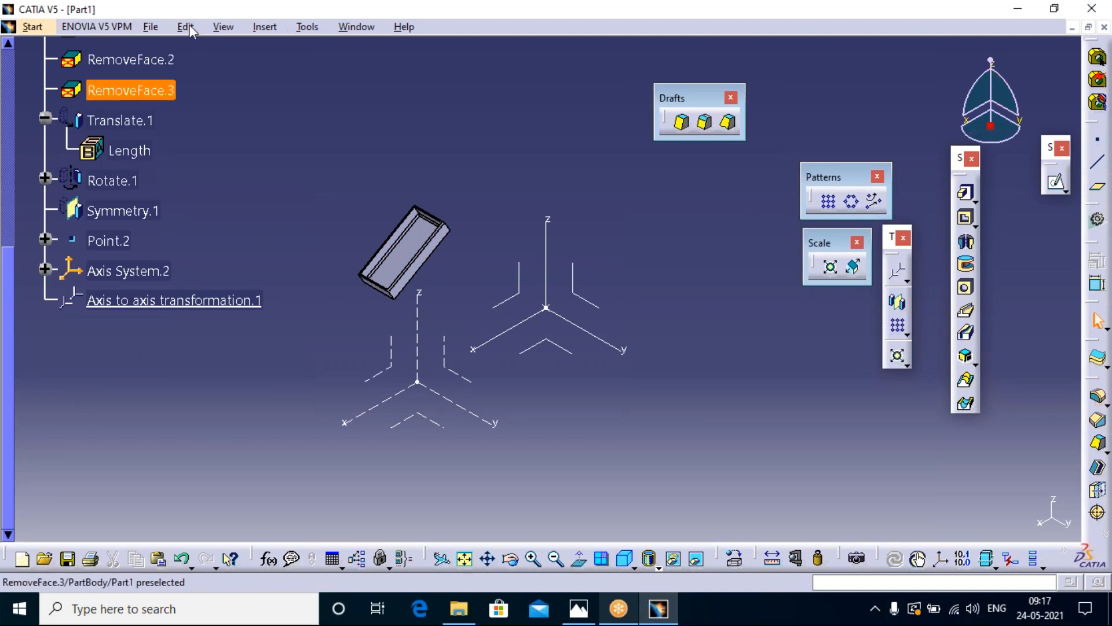
pyautogui.click(267, 28)
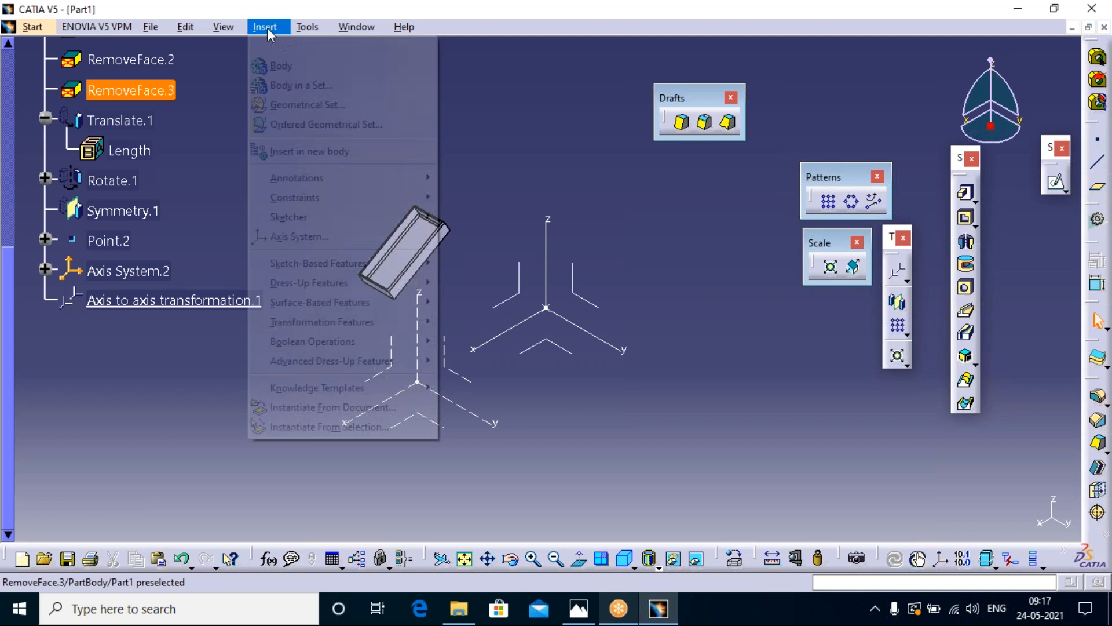
pyautogui.click(280, 65)
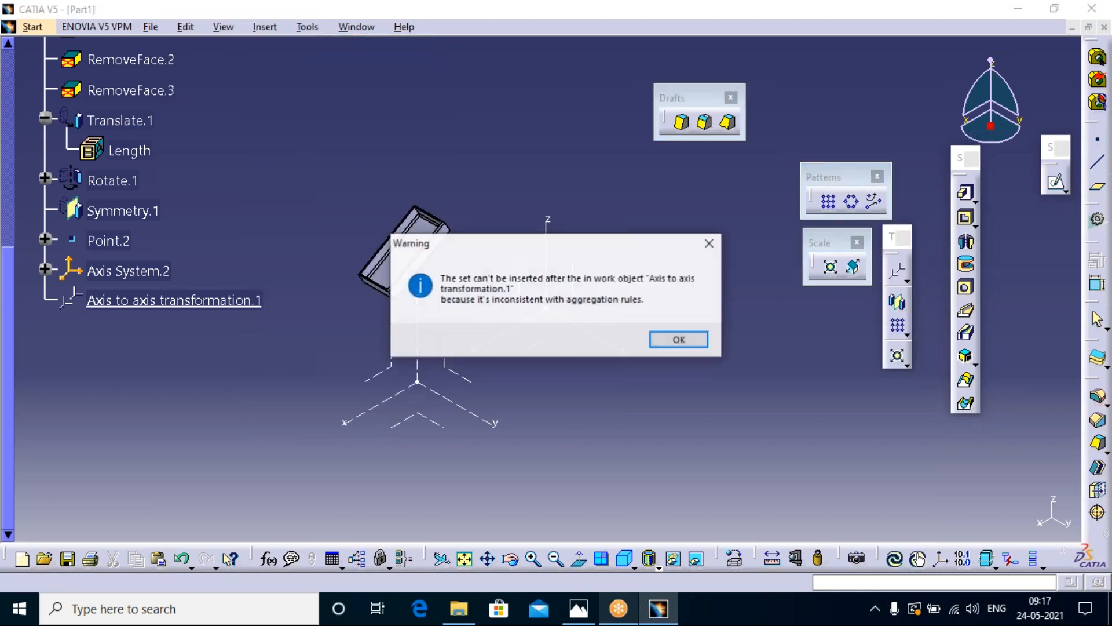
pyautogui.click(666, 344)
pyautogui.scroll(5, 170, 397)
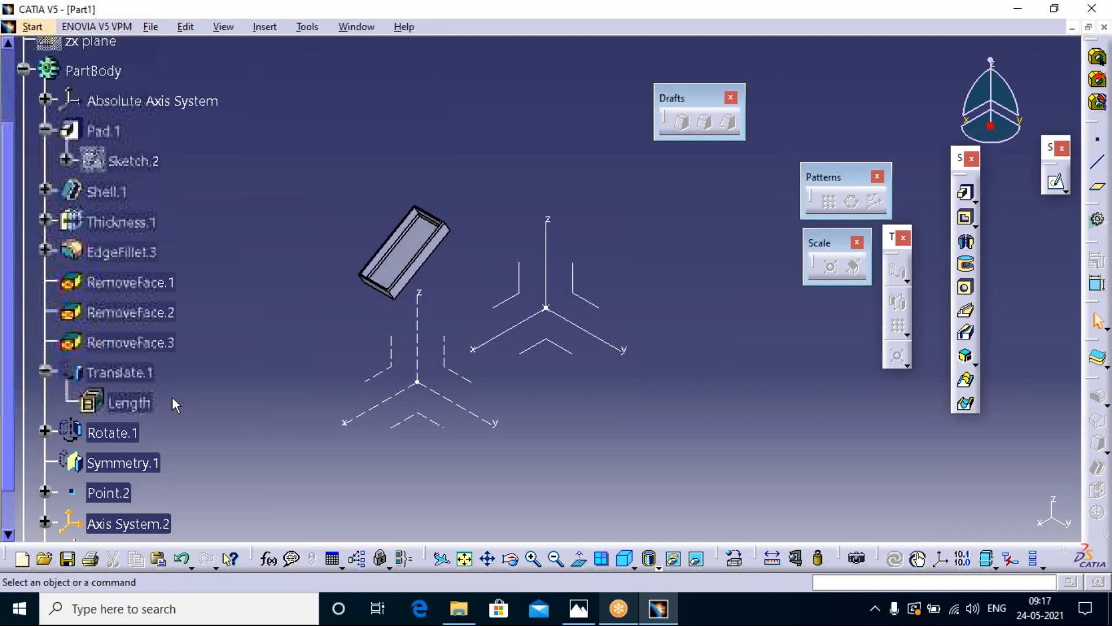
pyautogui.scroll(-3, 182, 402)
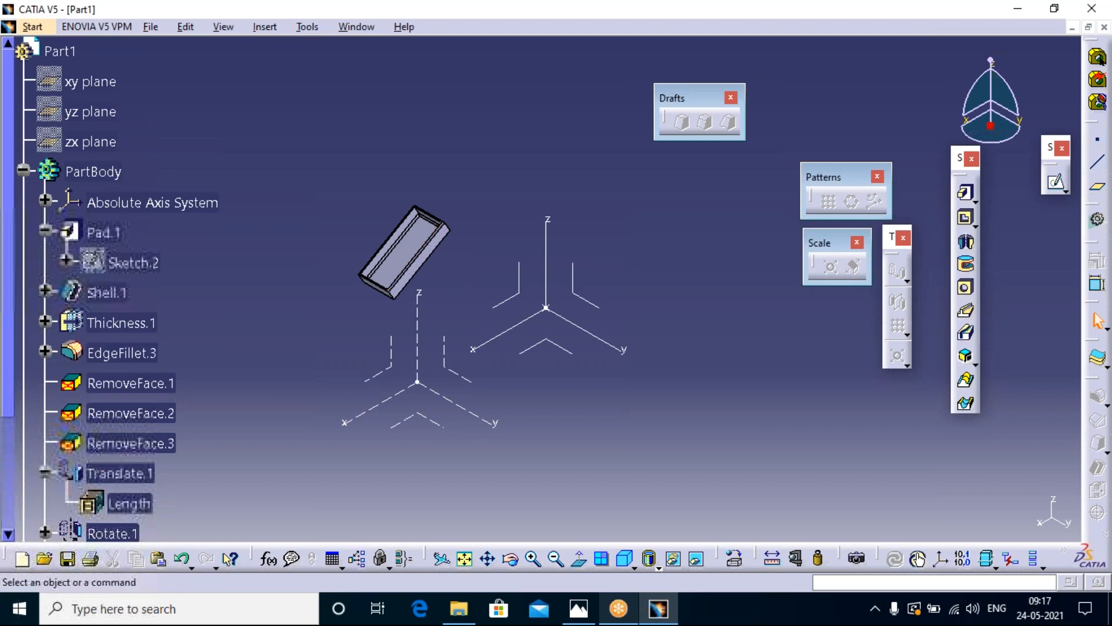
pyautogui.click(23, 170)
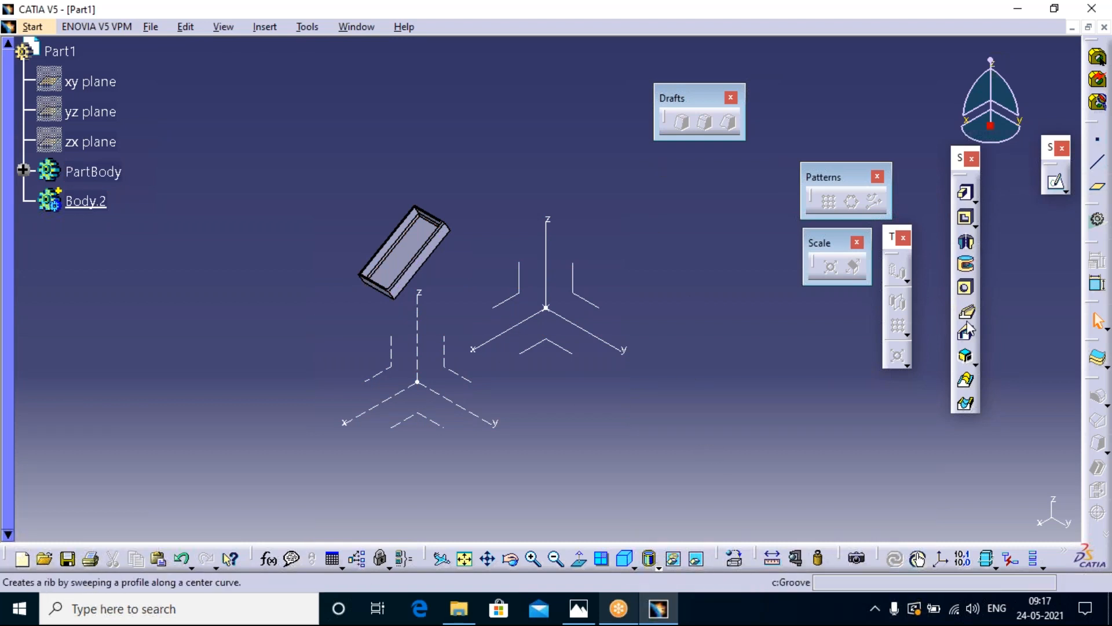
# - Start a pad in the new body and sketch its circular profile on Axis System.2's XY plane, centred at about H 135 mm, V 147 mm
pyautogui.click(965, 193)
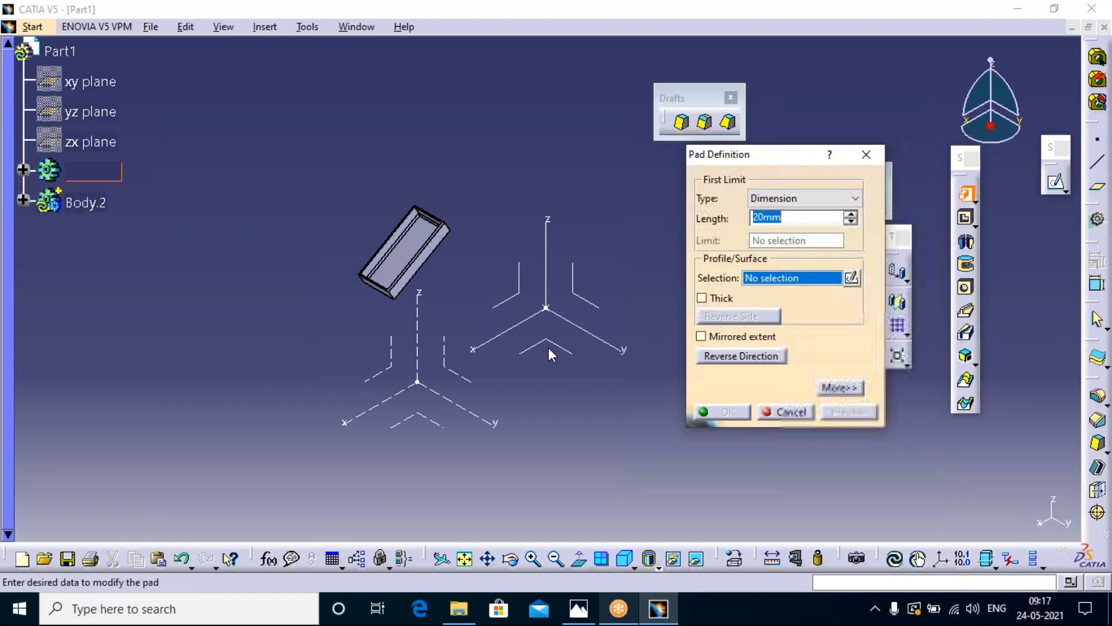
pyautogui.click(851, 278)
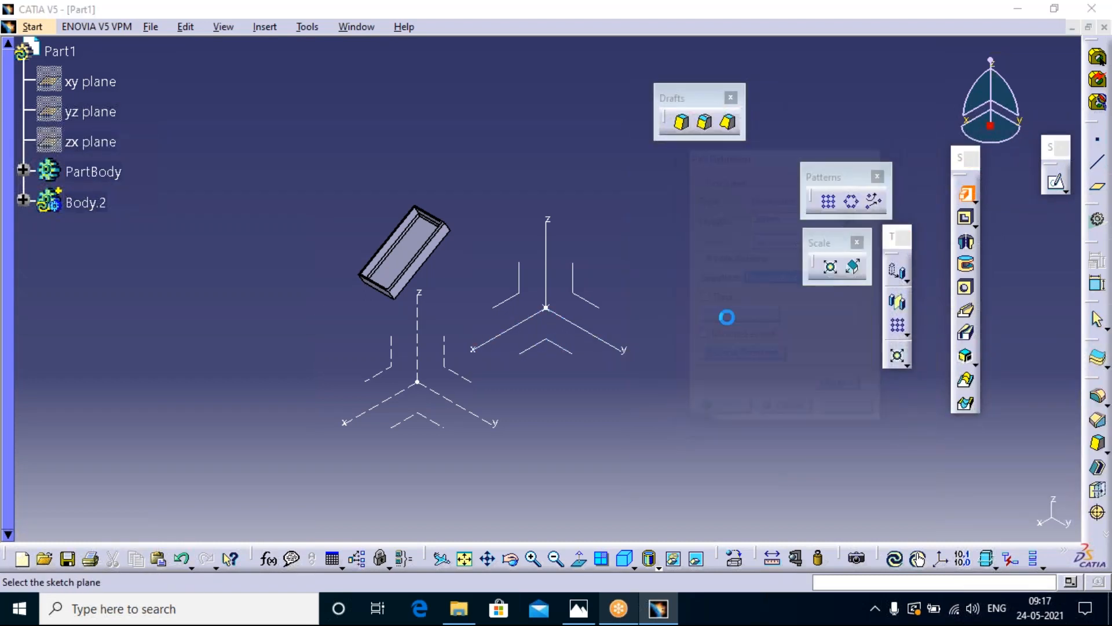
pyautogui.click(565, 342)
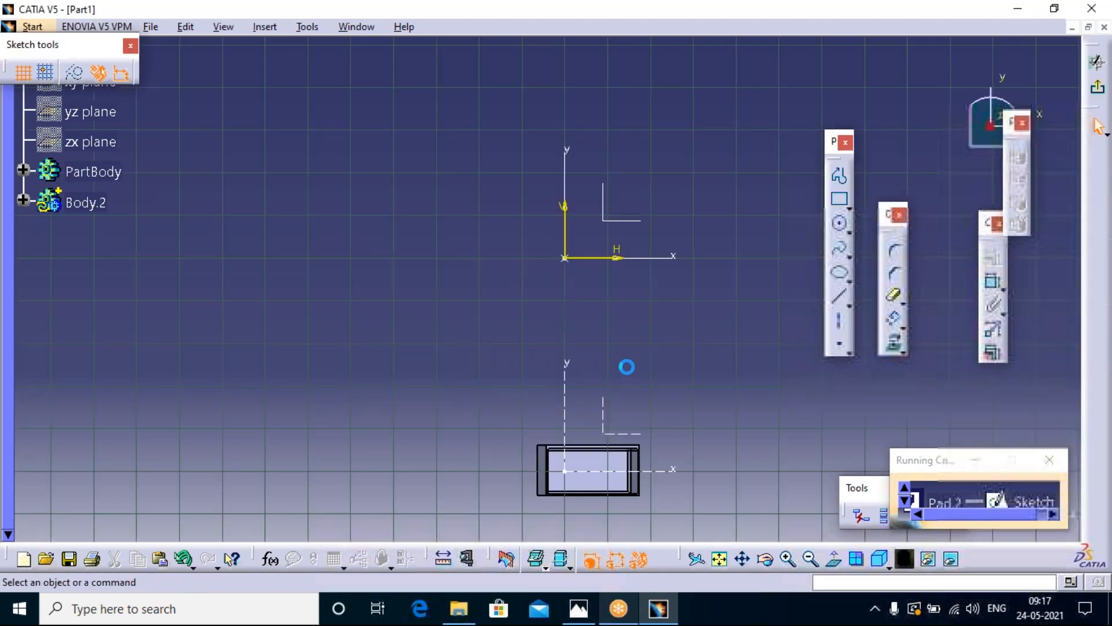
pyautogui.click(839, 223)
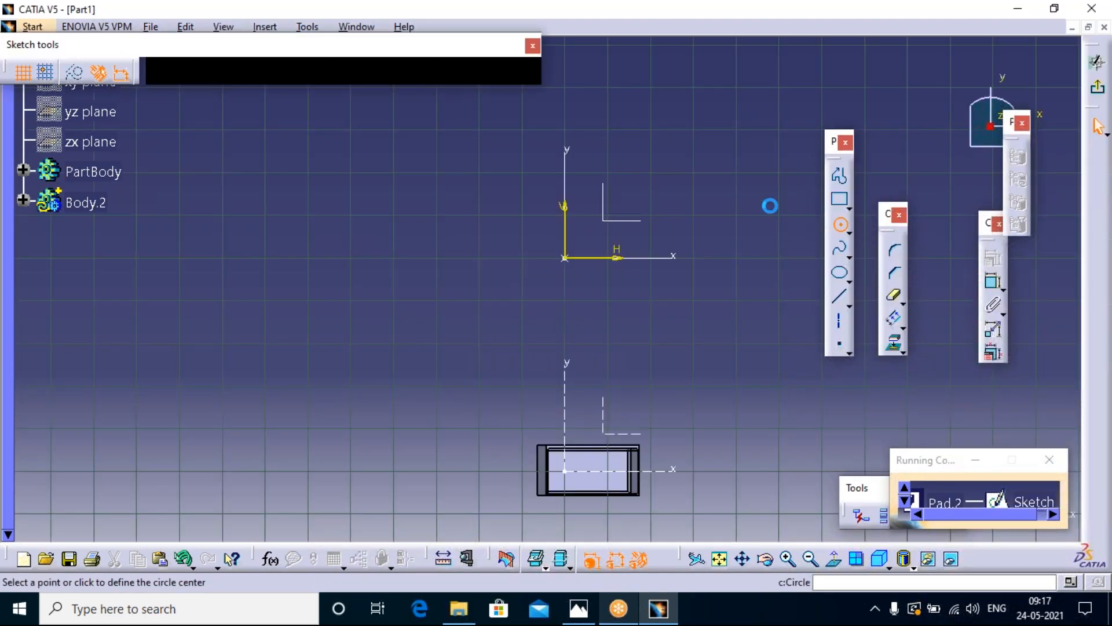
pyautogui.click(622, 196)
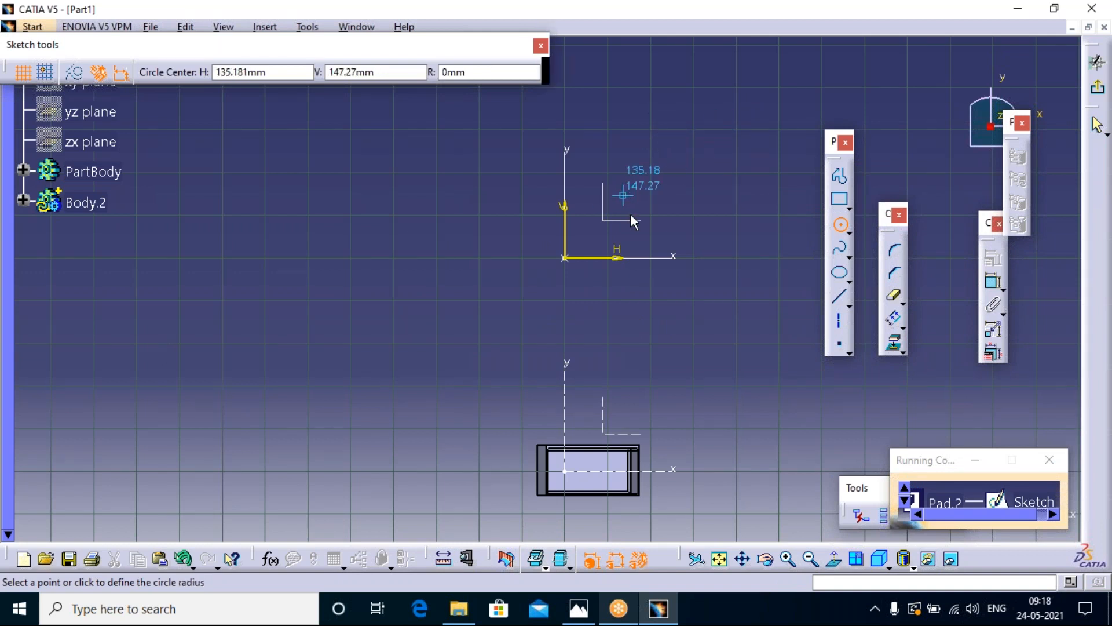
pyautogui.click(631, 203)
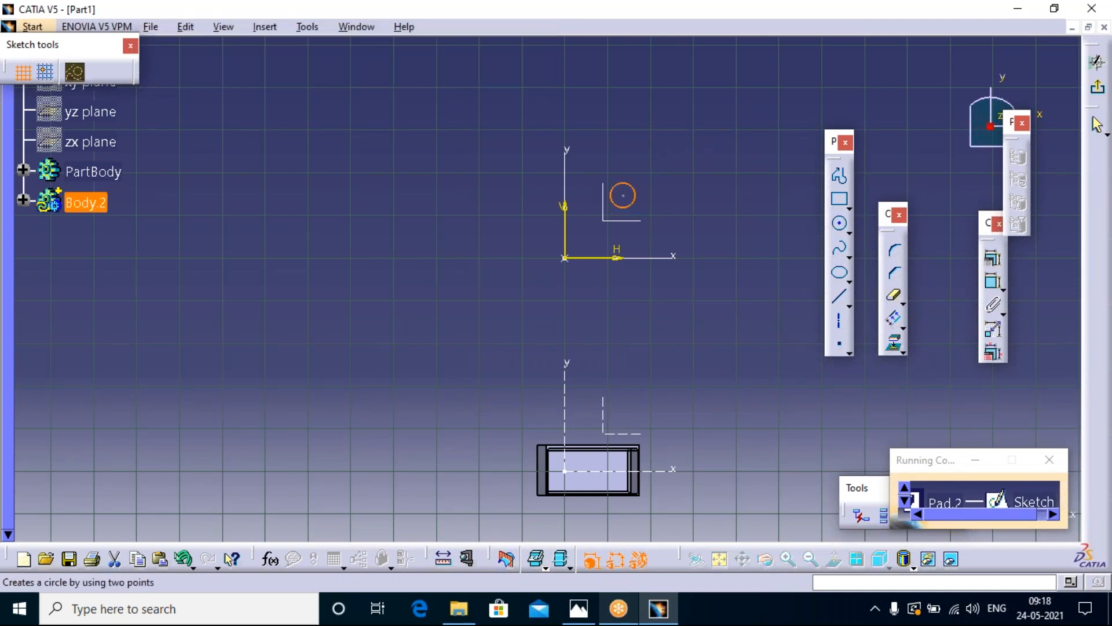
pyautogui.click(1098, 87)
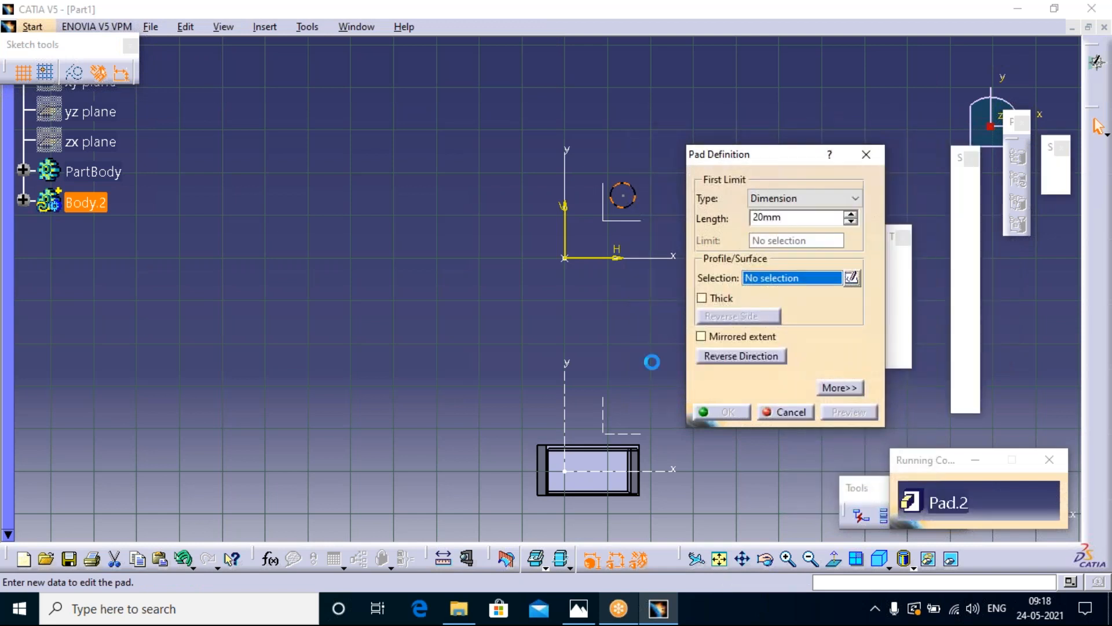
# - Pad the circle to a length of 30 mm
pyautogui.click(852, 214)
pyautogui.click(852, 213)
pyautogui.click(851, 214)
pyautogui.click(851, 214)
pyautogui.click(851, 213)
pyautogui.click(852, 214)
pyautogui.click(852, 215)
pyautogui.click(851, 222)
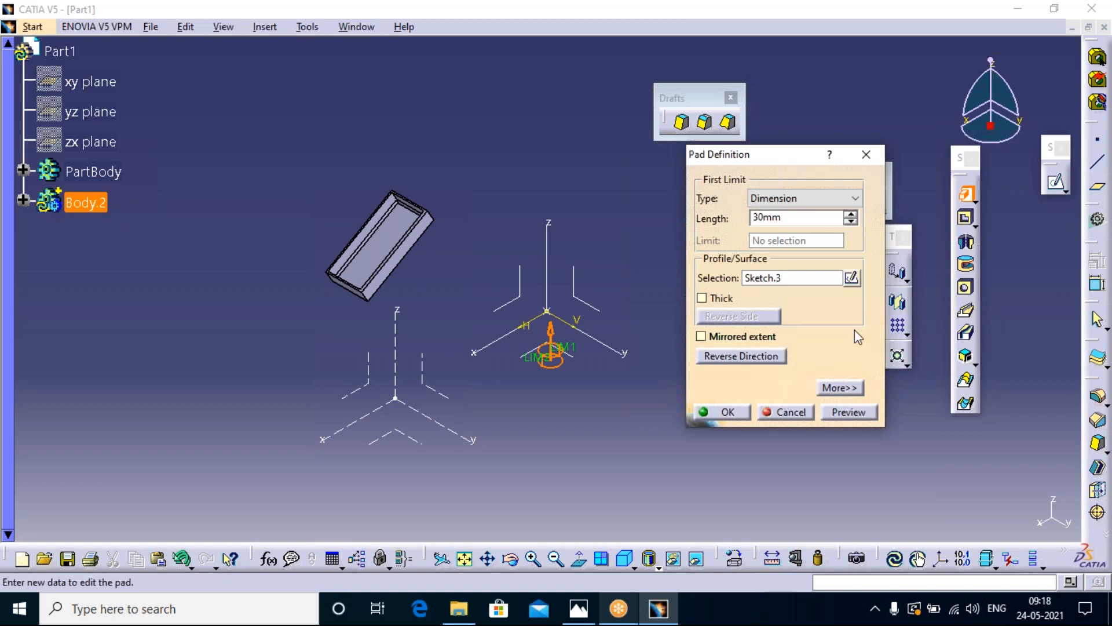
pyautogui.click(849, 412)
pyautogui.click(724, 412)
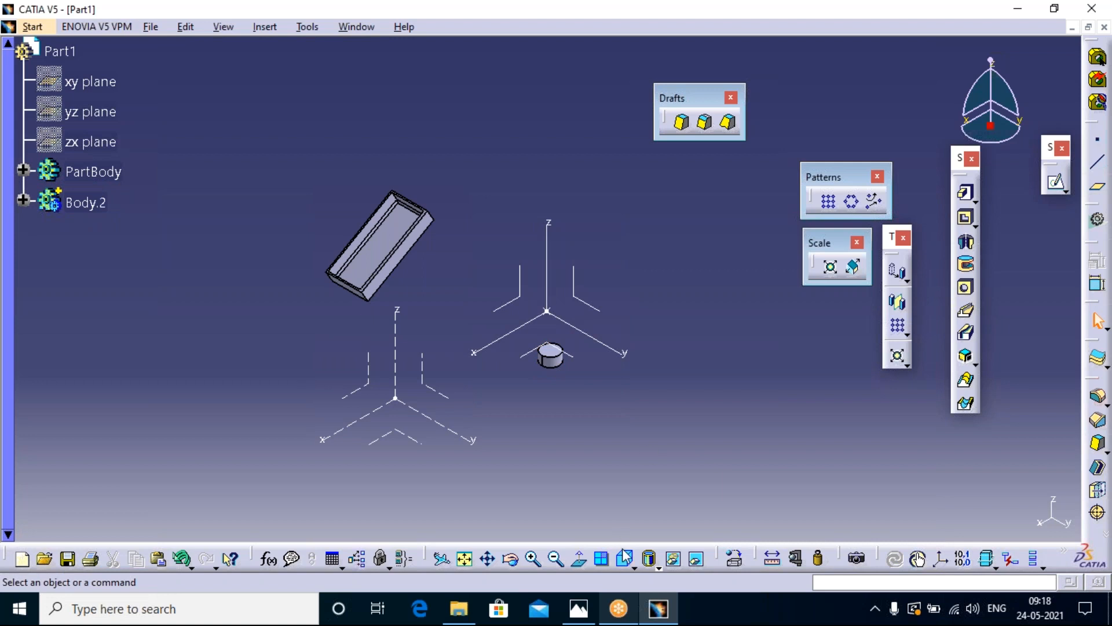
# - Start a rectangular pattern of the cylindrical pad, keeping Instance(s) & Spacing and setting 4 instances in the first direction
pyautogui.click(532, 560)
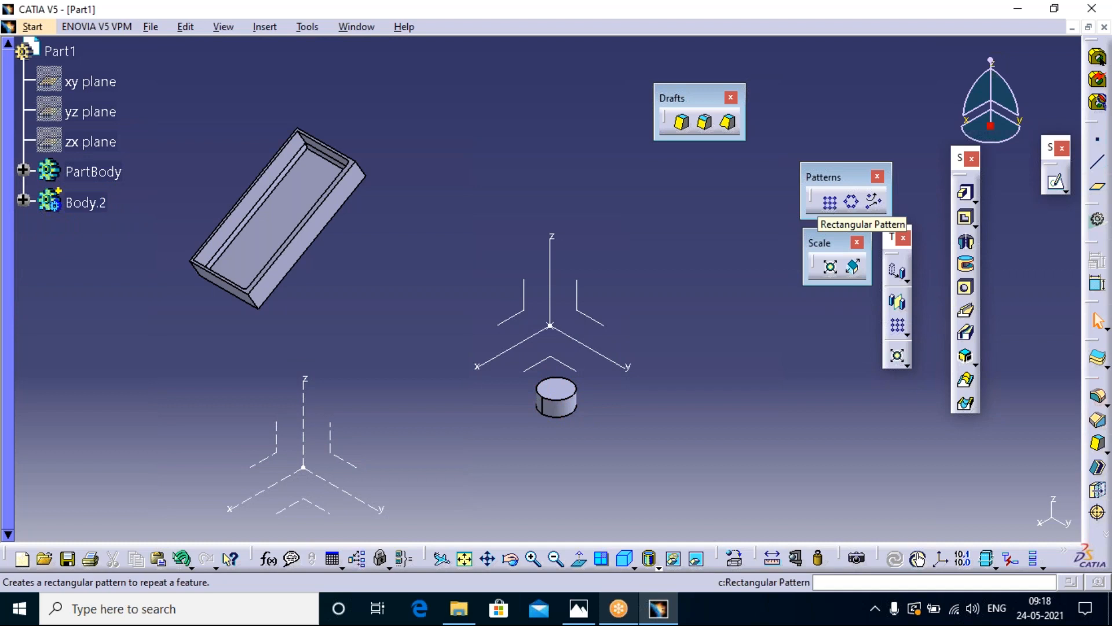
pyautogui.click(829, 202)
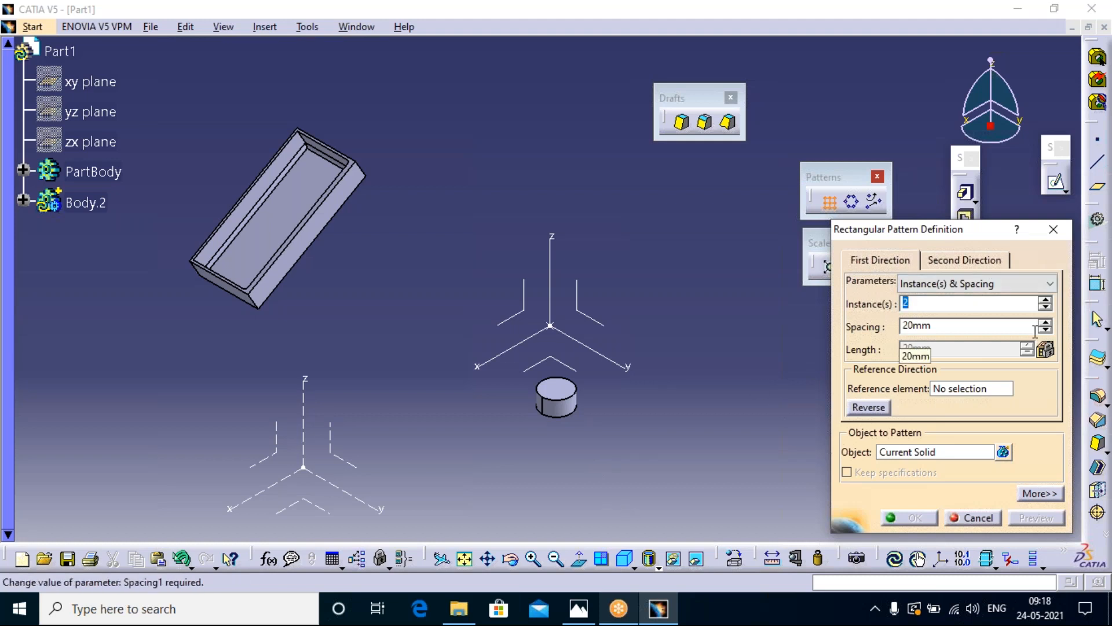
pyautogui.click(1050, 284)
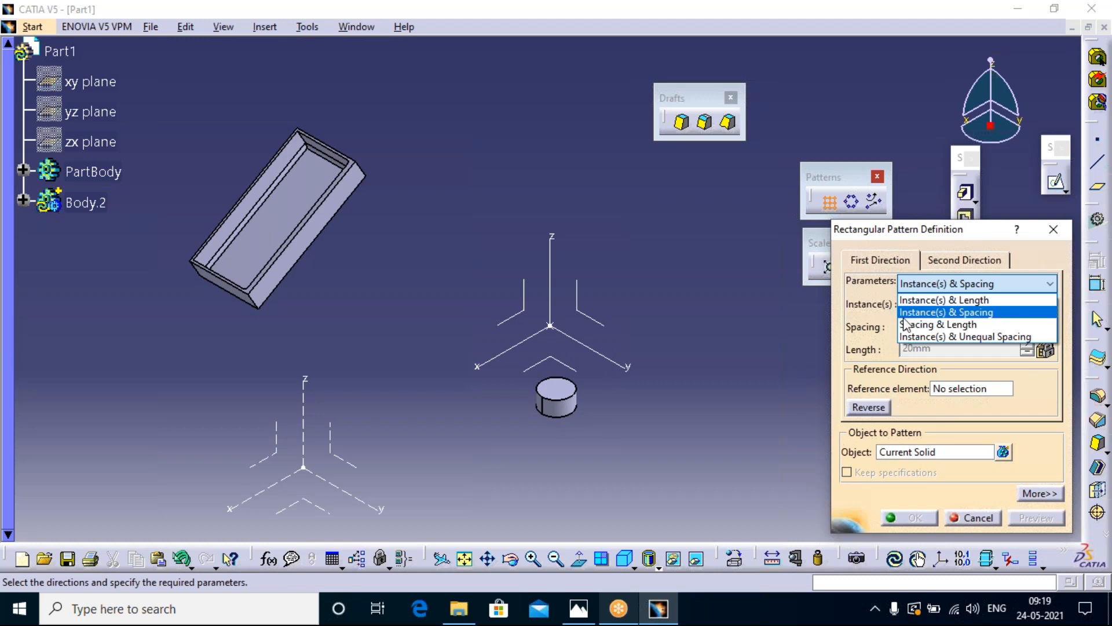
pyautogui.click(956, 288)
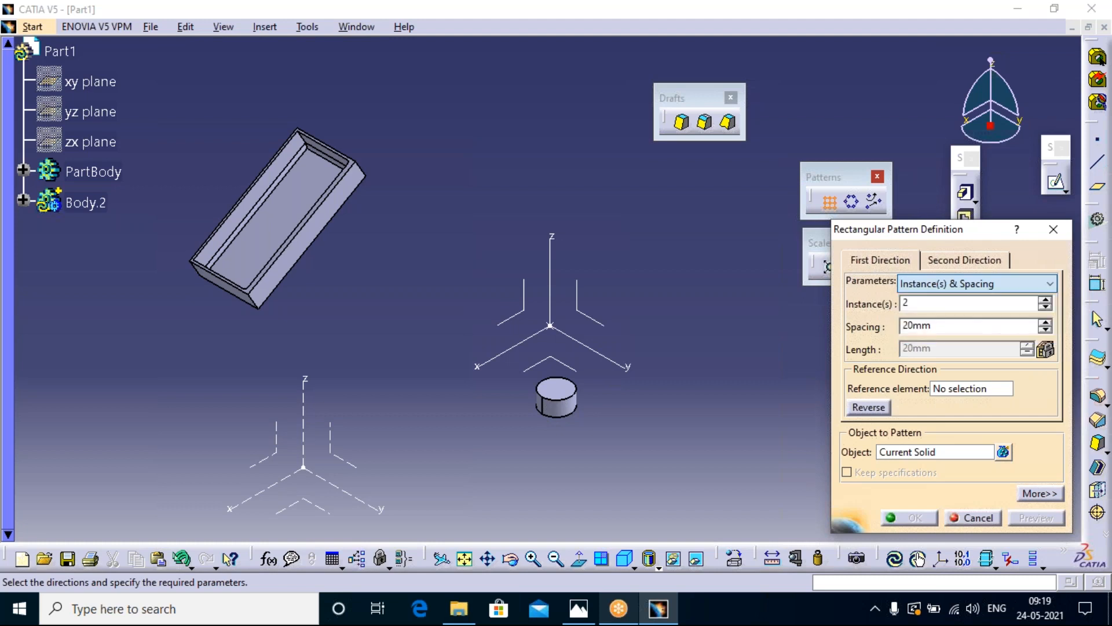
pyautogui.doubleClick(905, 302)
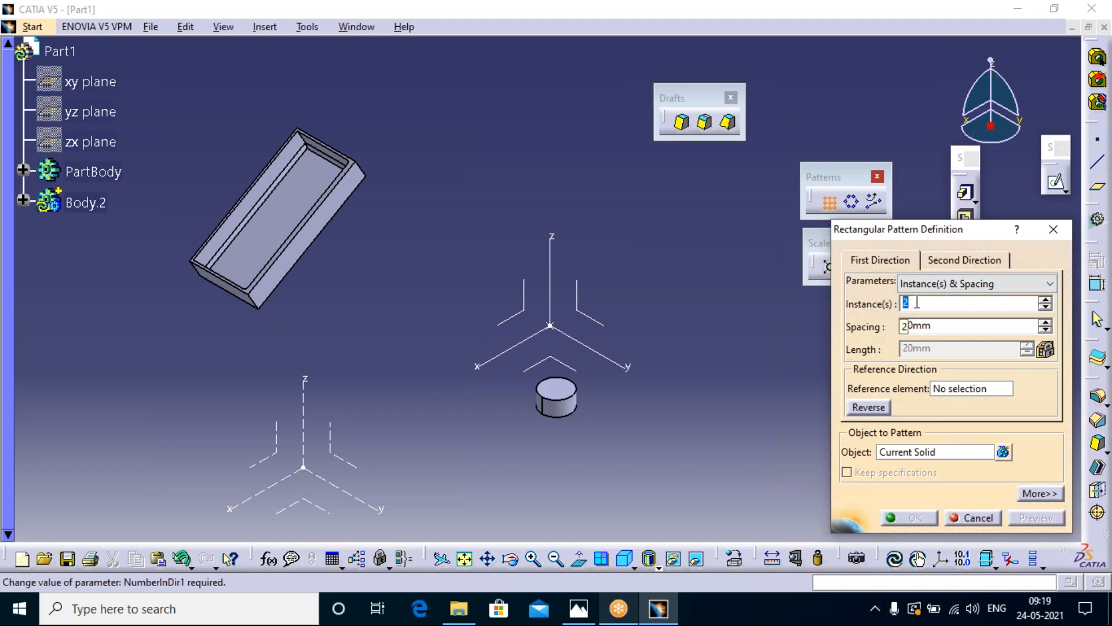
pyautogui.write('4')
# - Set the first direction's spacing to 50 mm and use Axis System.2's X axis as its reference element
pyautogui.click(945, 323)
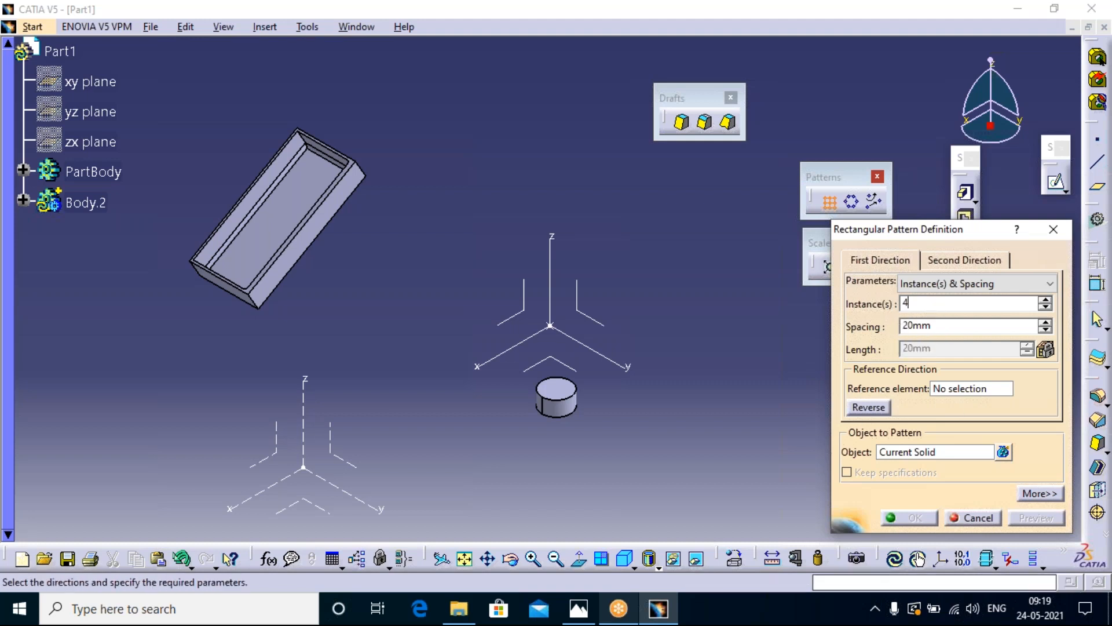
pyautogui.moveTo(950, 328); pyautogui.dragTo(884, 347)
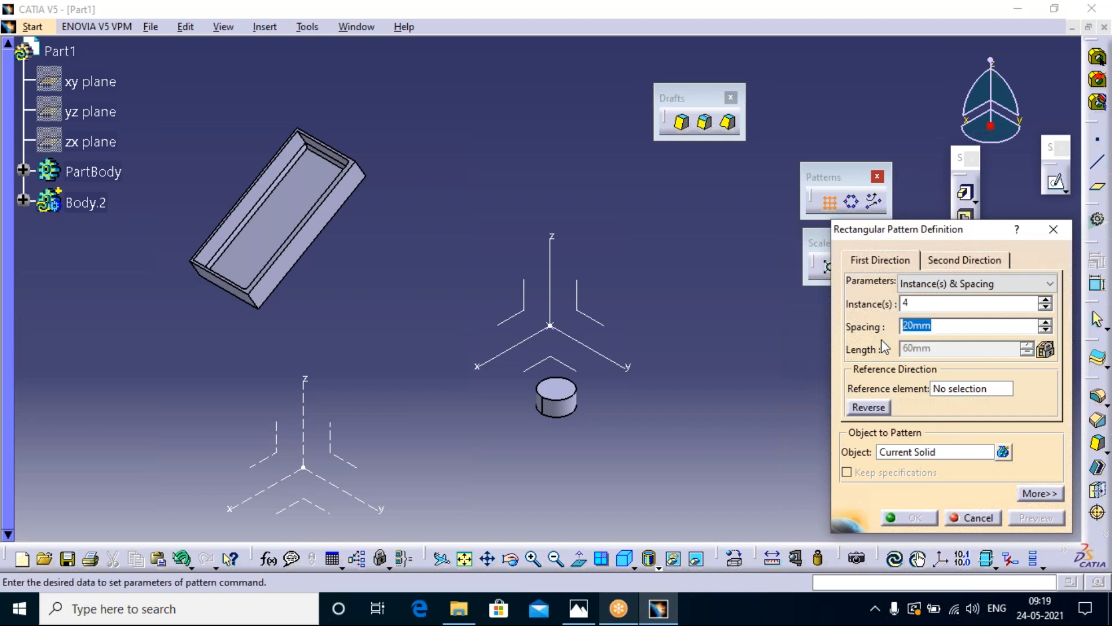
pyautogui.write('50')
pyautogui.press('Return')
pyautogui.click(968, 388)
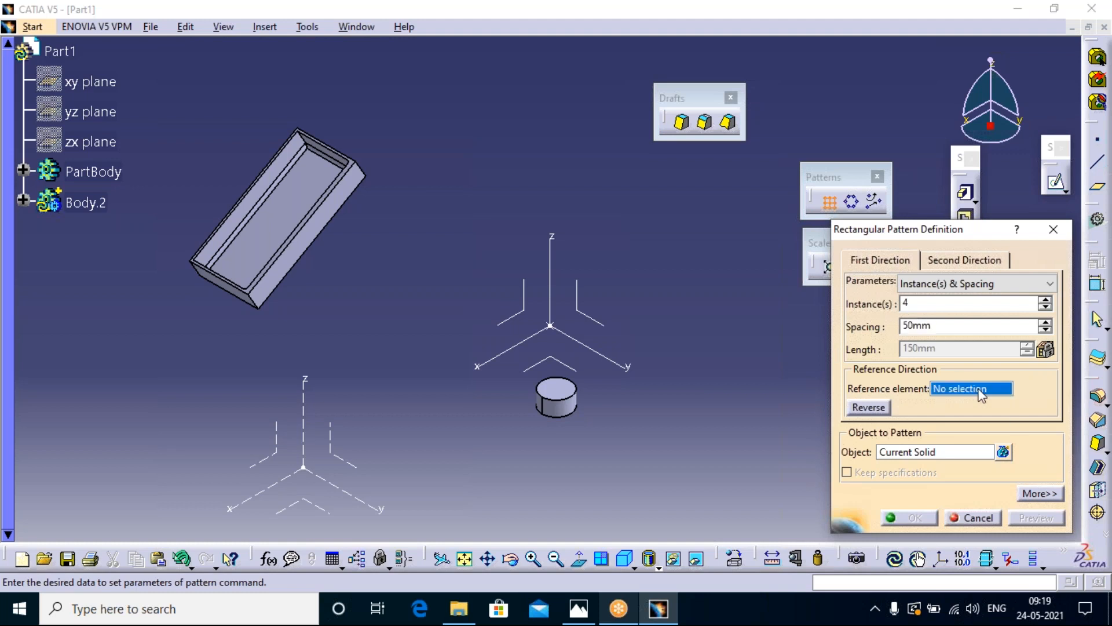
pyautogui.click(536, 346)
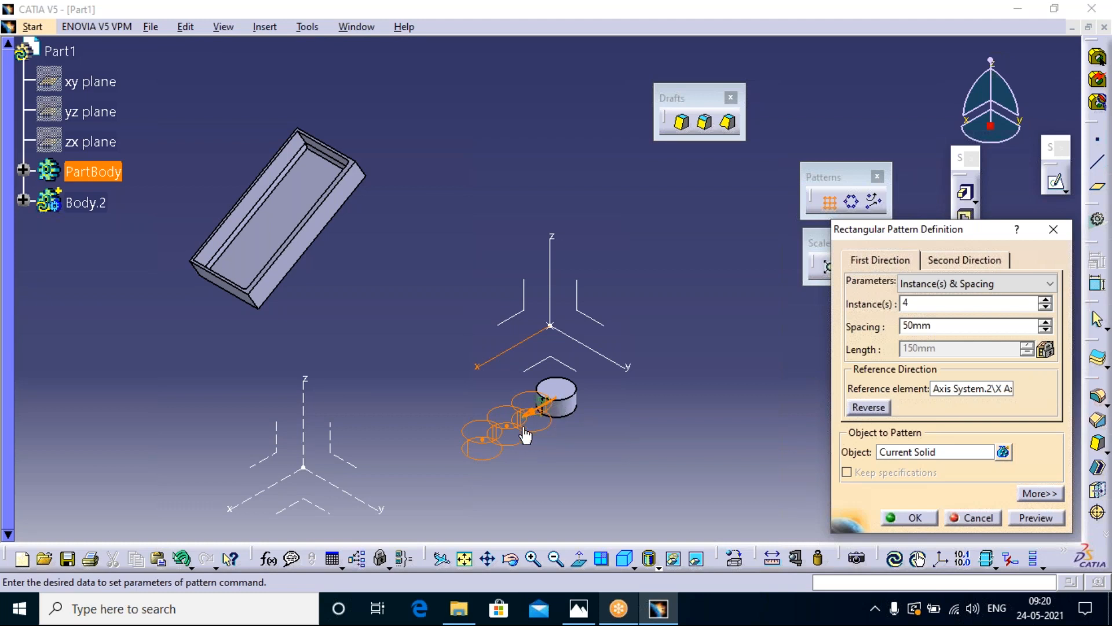
# - Set the first direction's spacing to 100 mm and preview the pattern
pyautogui.doubleClick(909, 325)
pyautogui.press('BackSpace')
pyautogui.write('50mm')
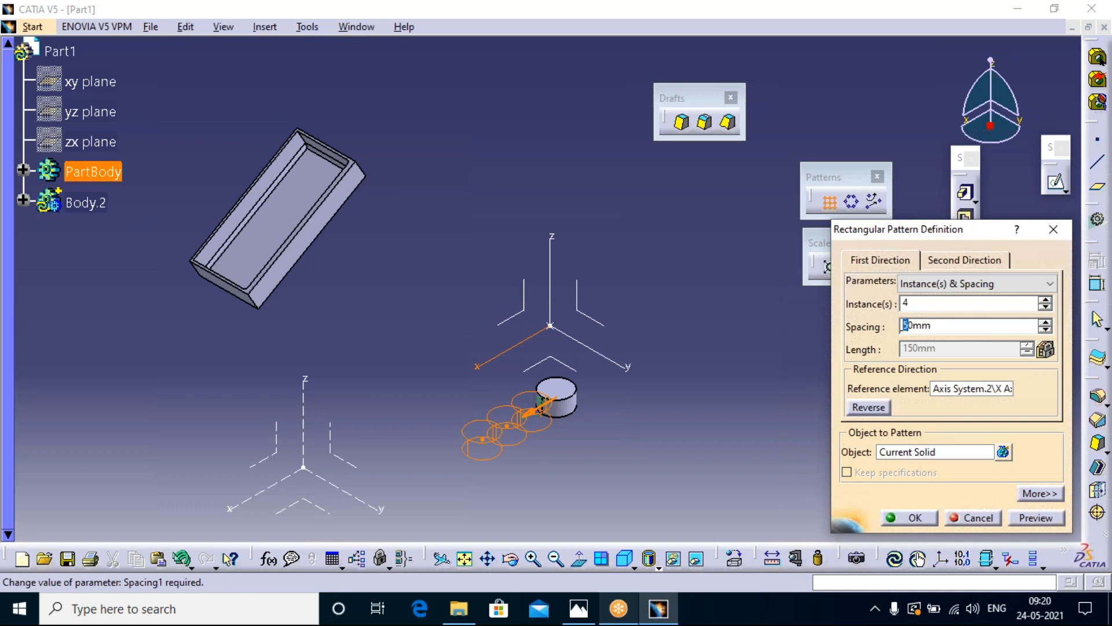
pyautogui.write('10')
pyautogui.click(1035, 517)
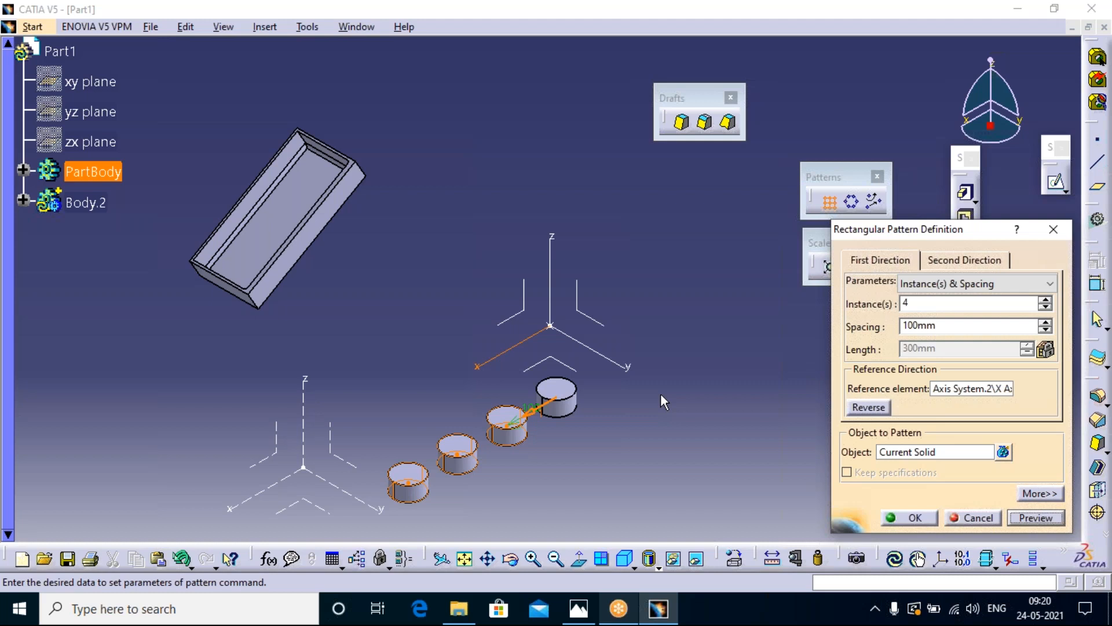
# - Define the pattern's second direction along Axis System.2's Y axis with 5 instances at 100 mm spacing, and preview it
pyautogui.click(940, 261)
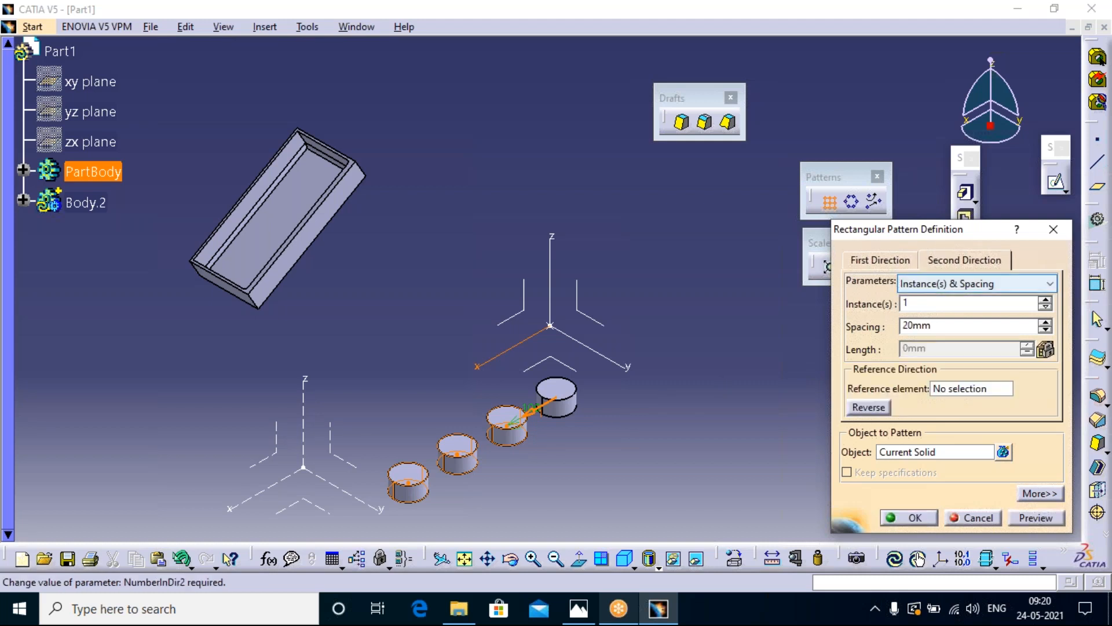
pyautogui.click(1045, 299)
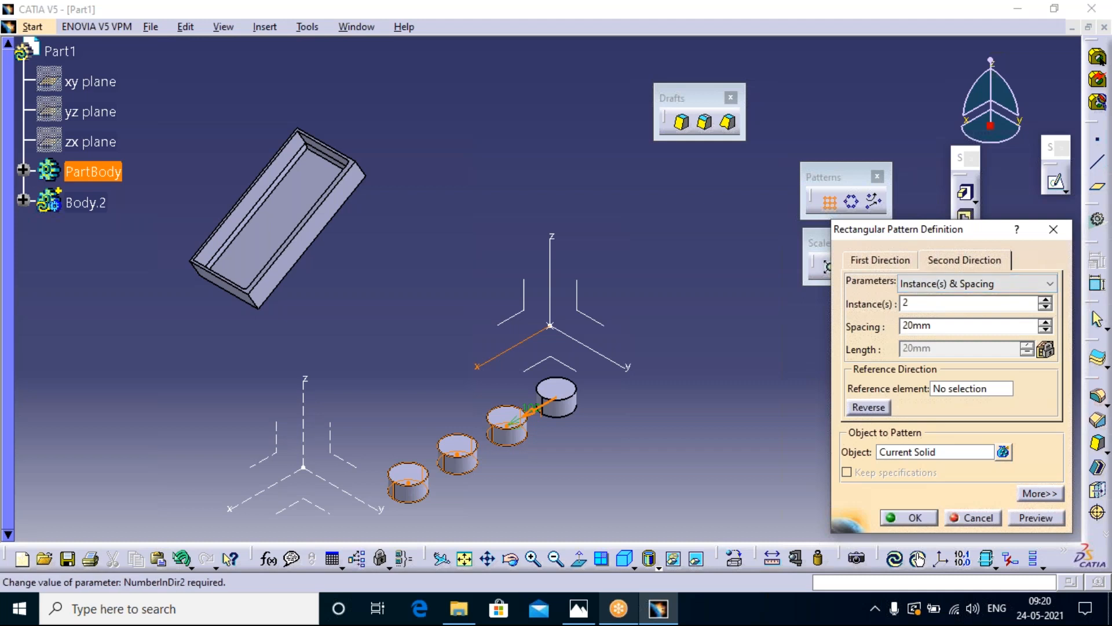
pyautogui.click(1045, 300)
pyautogui.click(1045, 299)
pyautogui.click(955, 388)
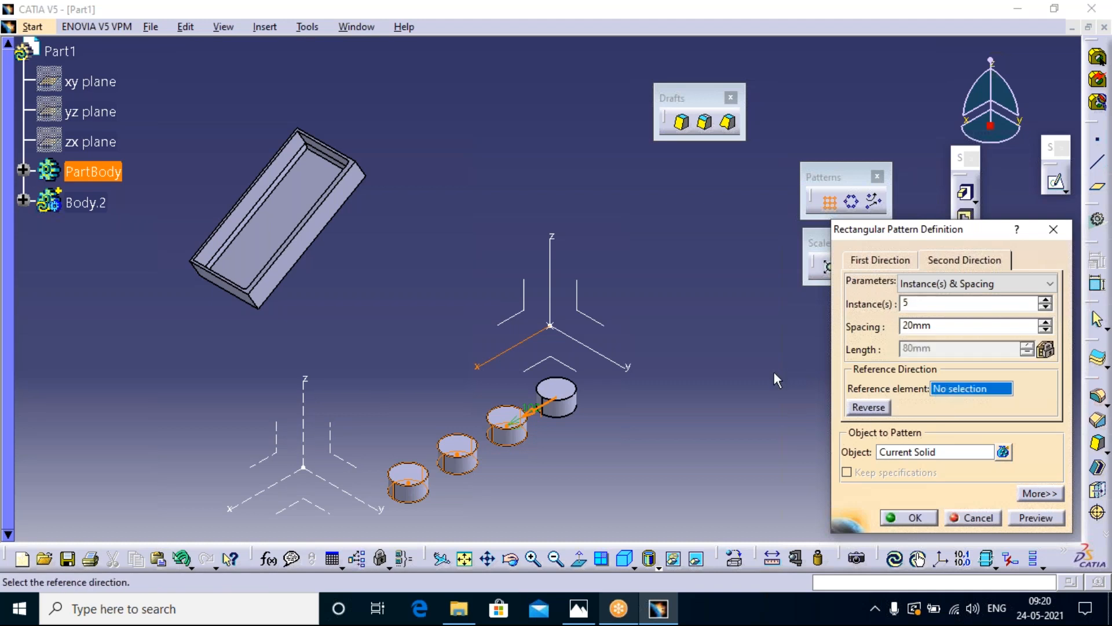
pyautogui.click(626, 368)
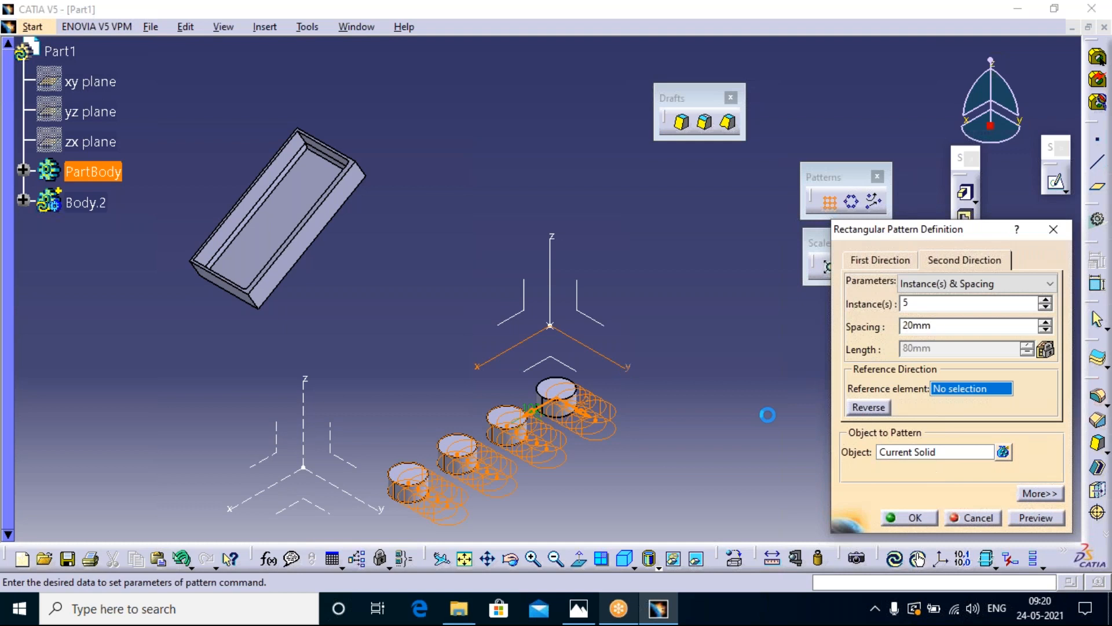
pyautogui.doubleClick(951, 323)
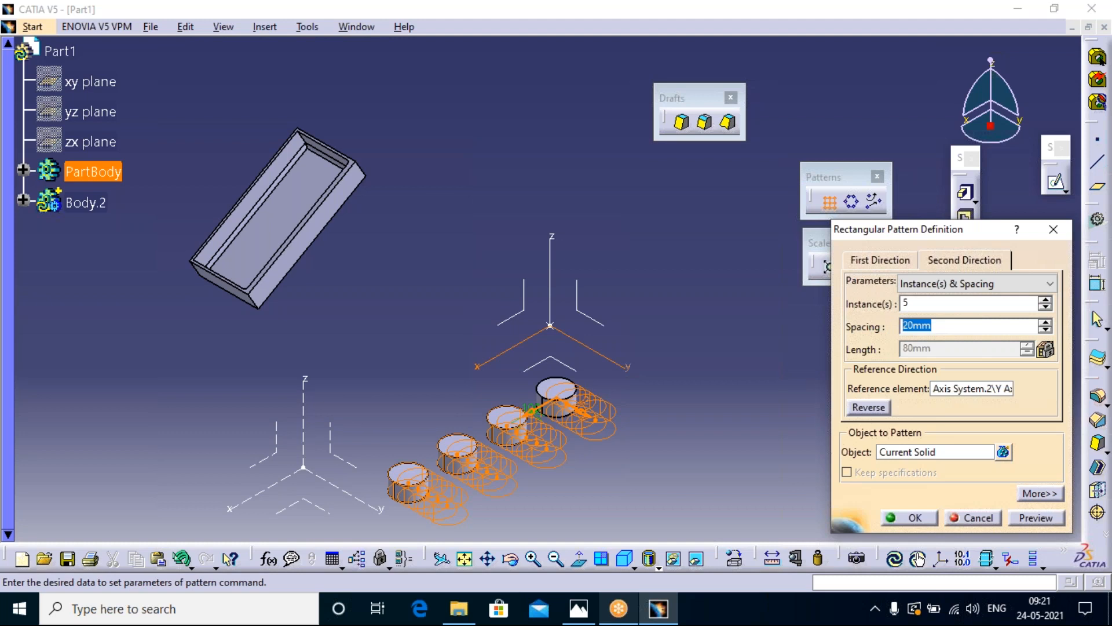
pyautogui.write('100')
pyautogui.click(1051, 518)
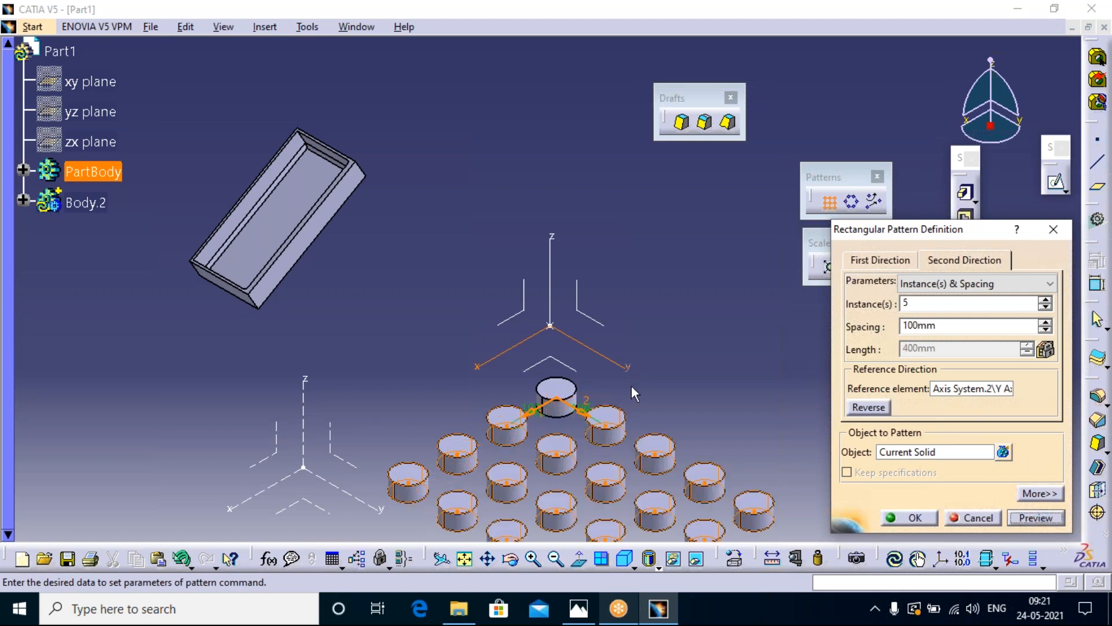
# - Try reversing the pattern's second and first directions, and switch both back to their original orientation
pyautogui.moveTo(741, 283); pyautogui.dragTo(735, 239, button='middle')
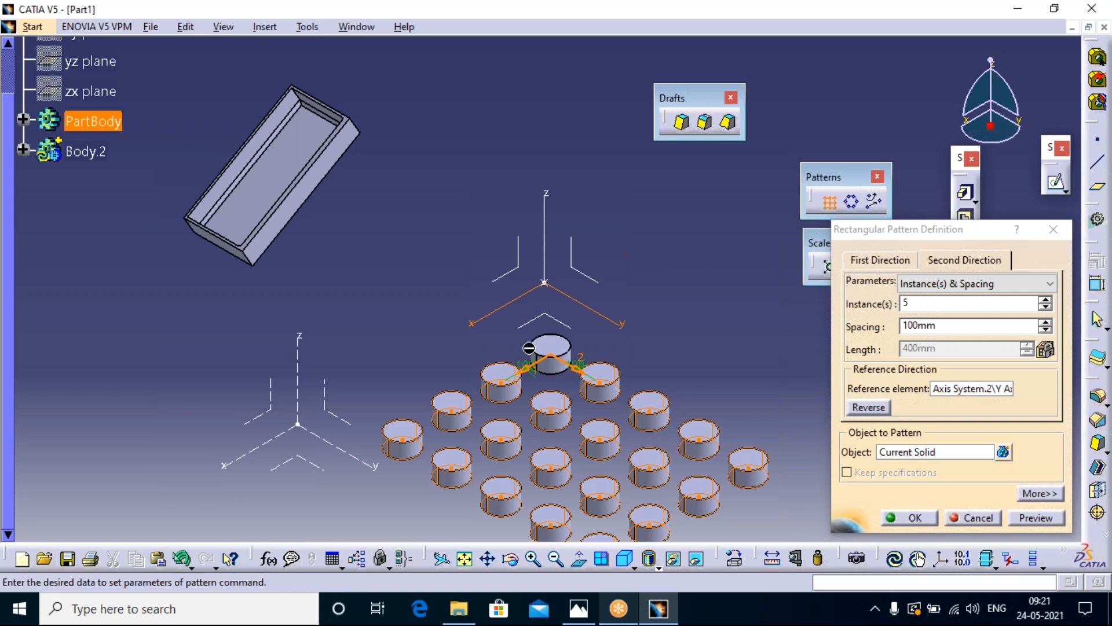
pyautogui.click(868, 408)
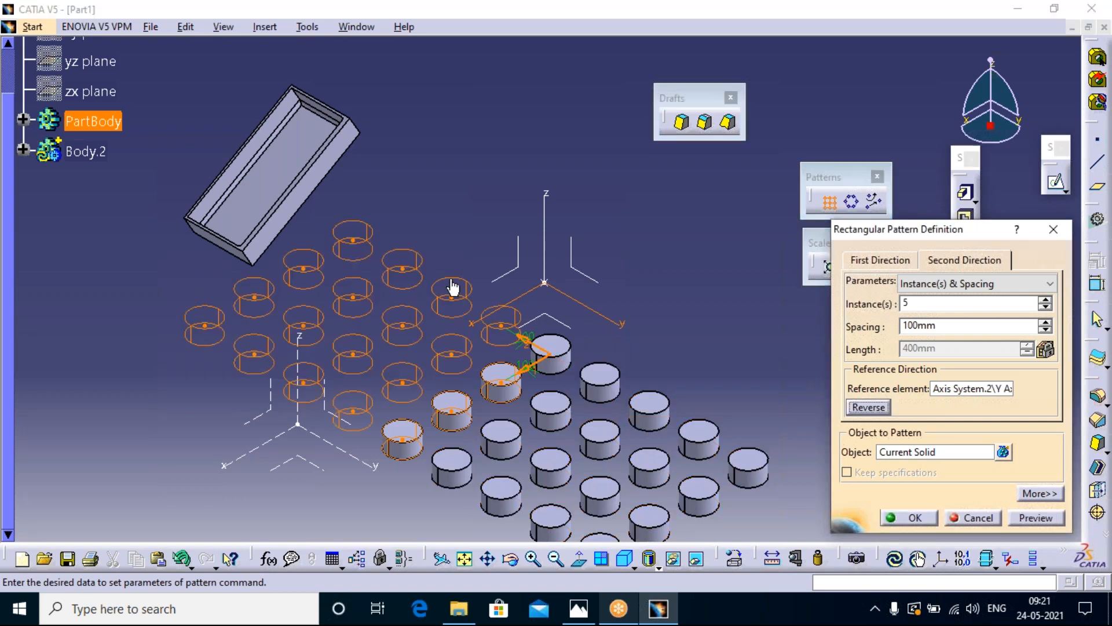
pyautogui.click(870, 261)
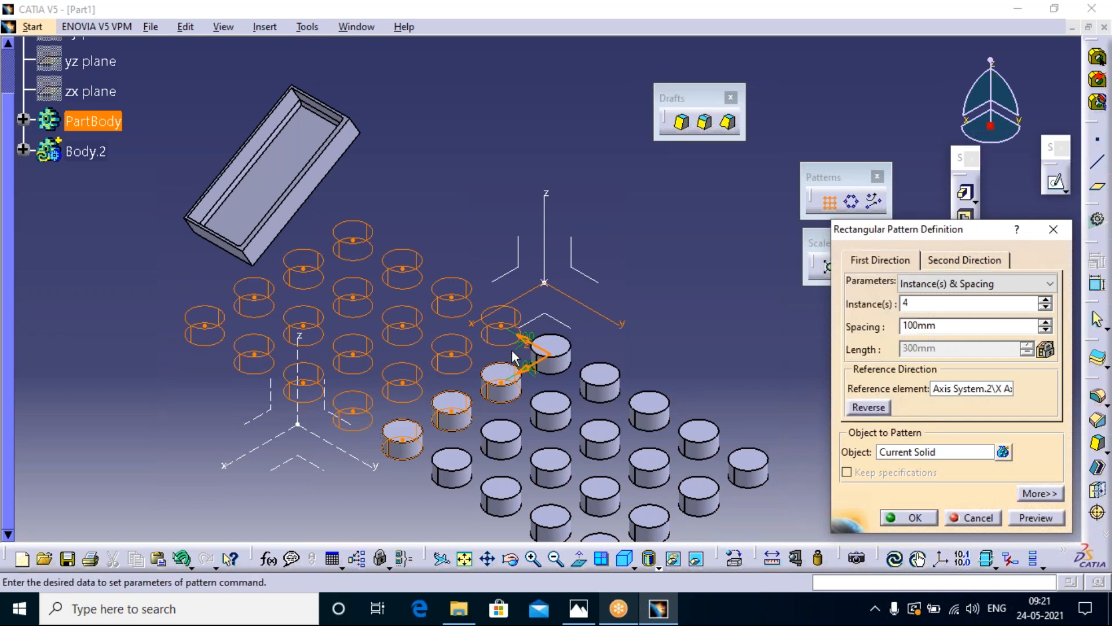
pyautogui.click(869, 407)
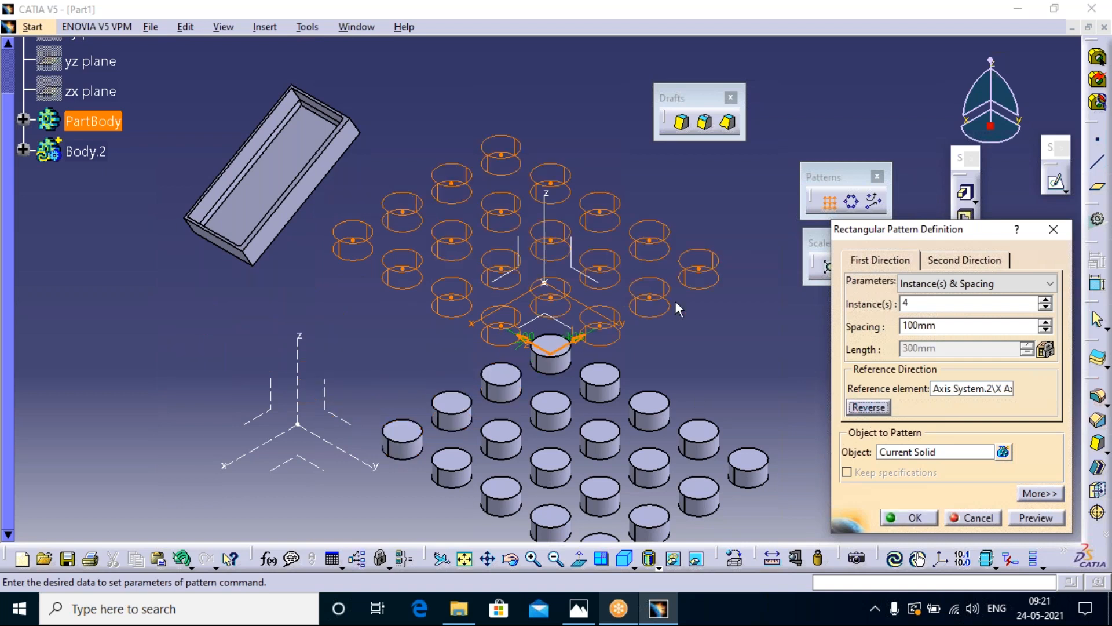
pyautogui.click(868, 407)
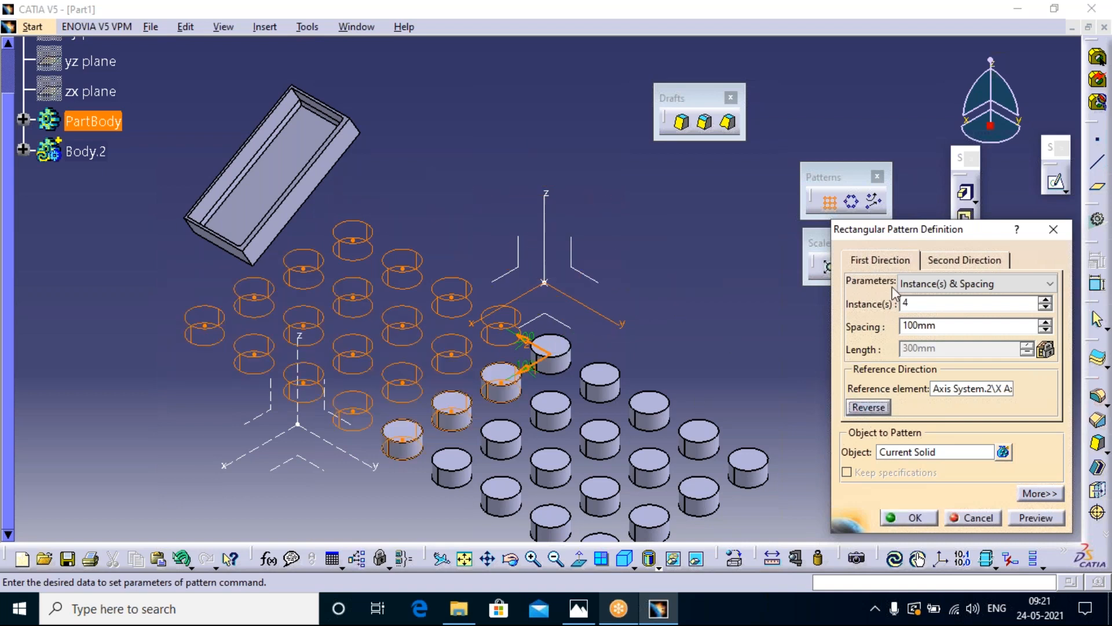
pyautogui.click(954, 262)
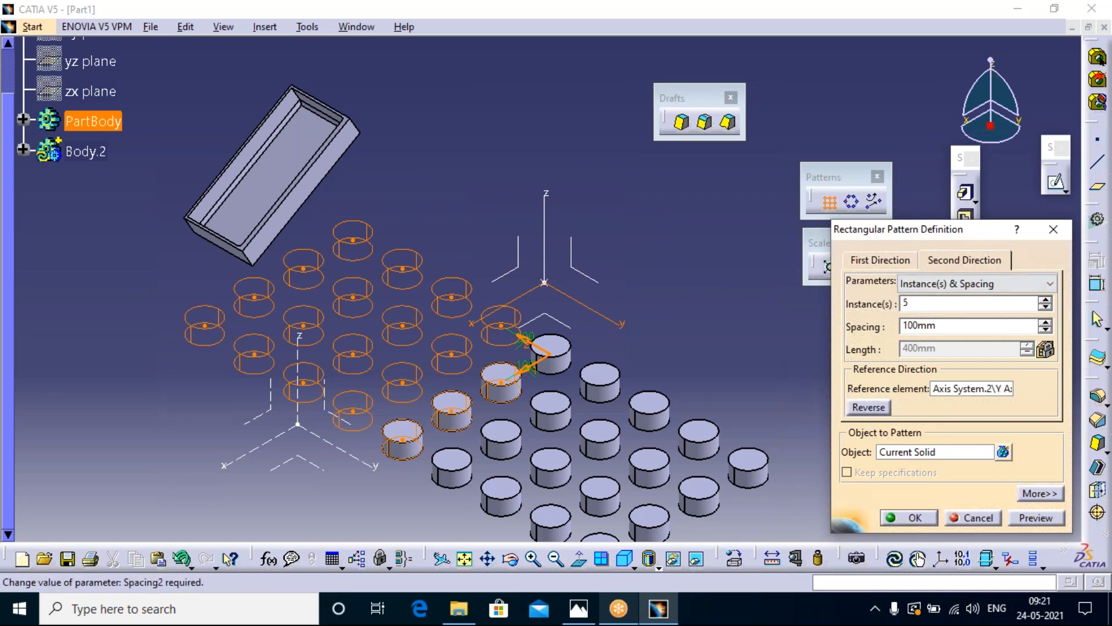
pyautogui.click(867, 408)
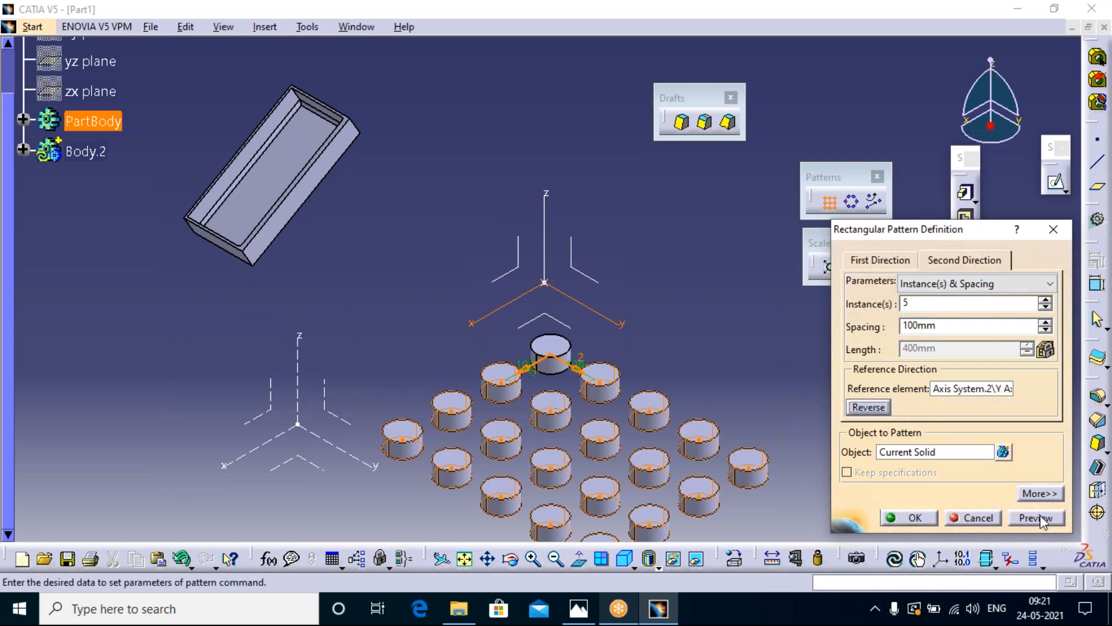
# - Create the rectangular pattern and clear the selection
pyautogui.click(917, 517)
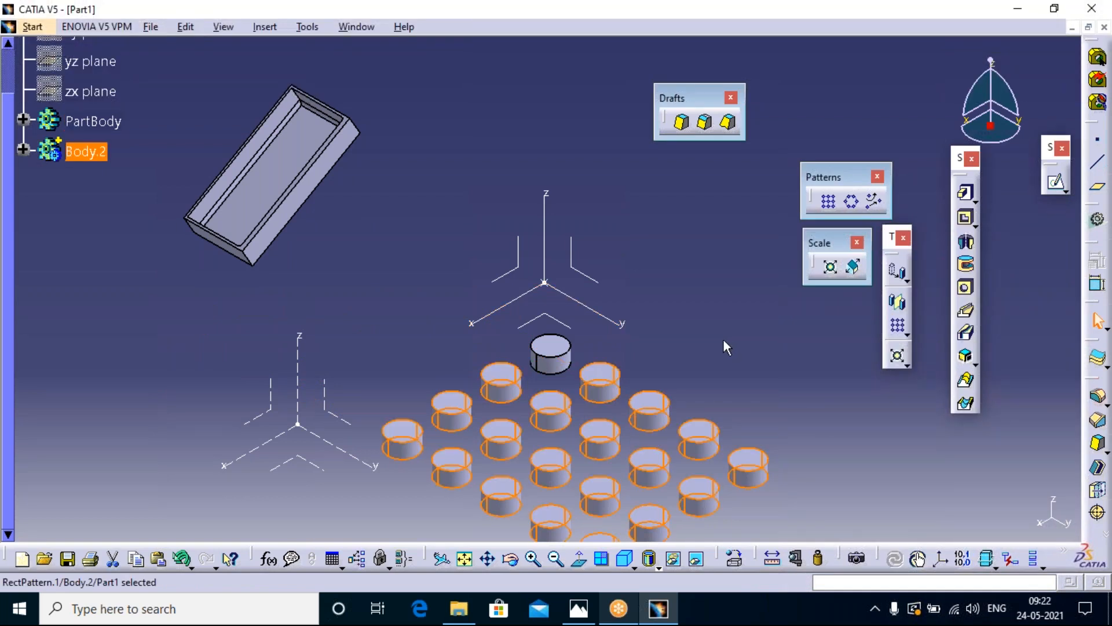
pyautogui.click(724, 339)
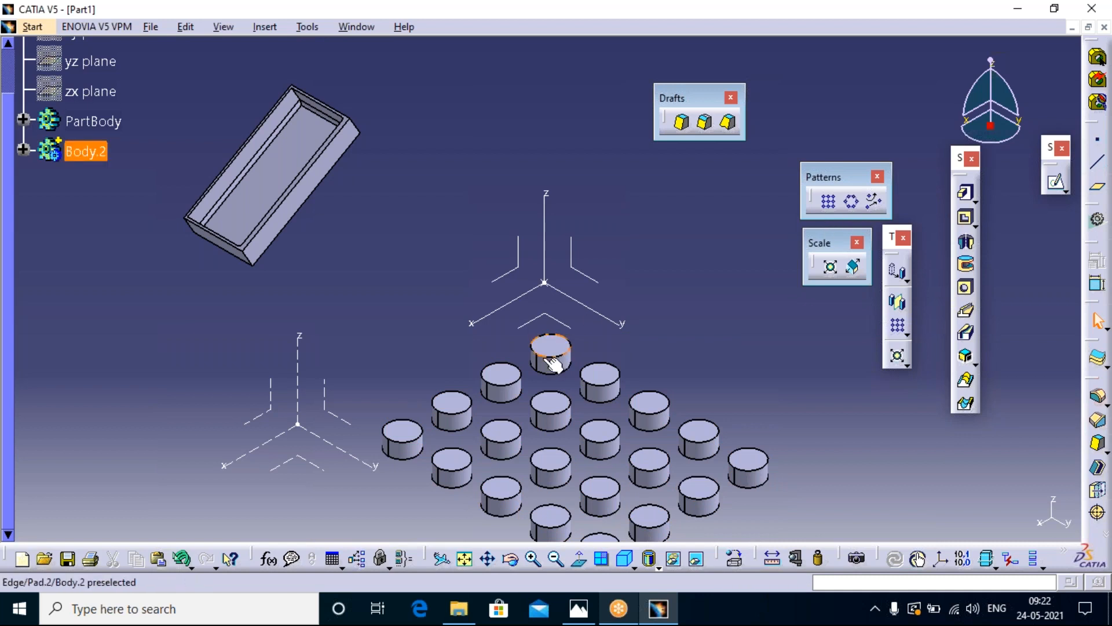
# - Start a circular pattern defined by Instance(s) & total angle, with 5 instances over a total angle of 360 degrees
pyautogui.click(852, 202)
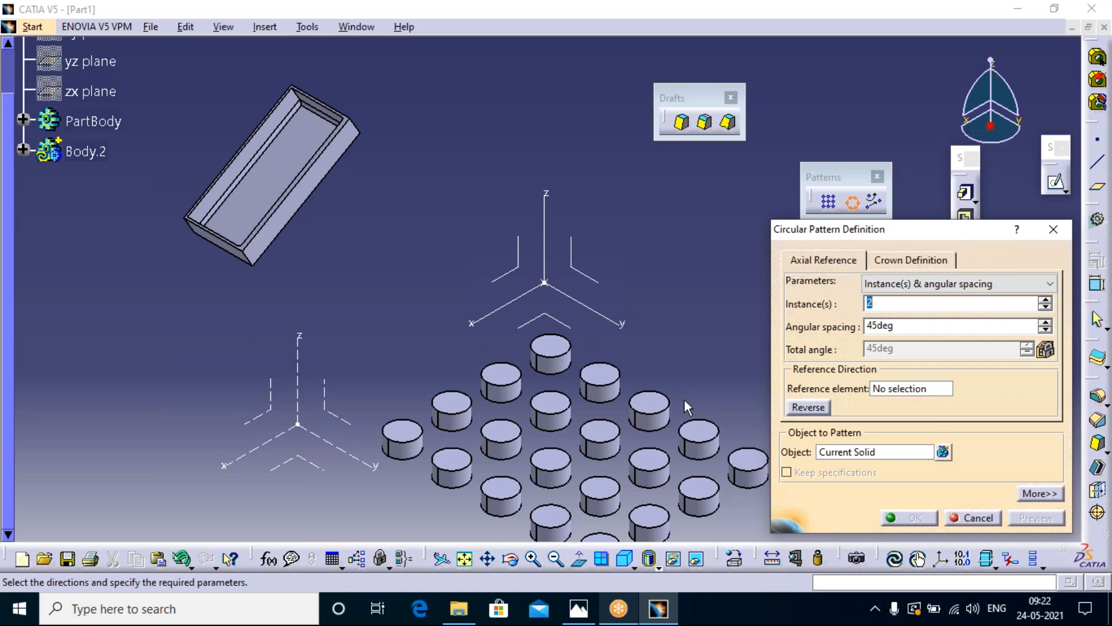
pyautogui.click(1050, 283)
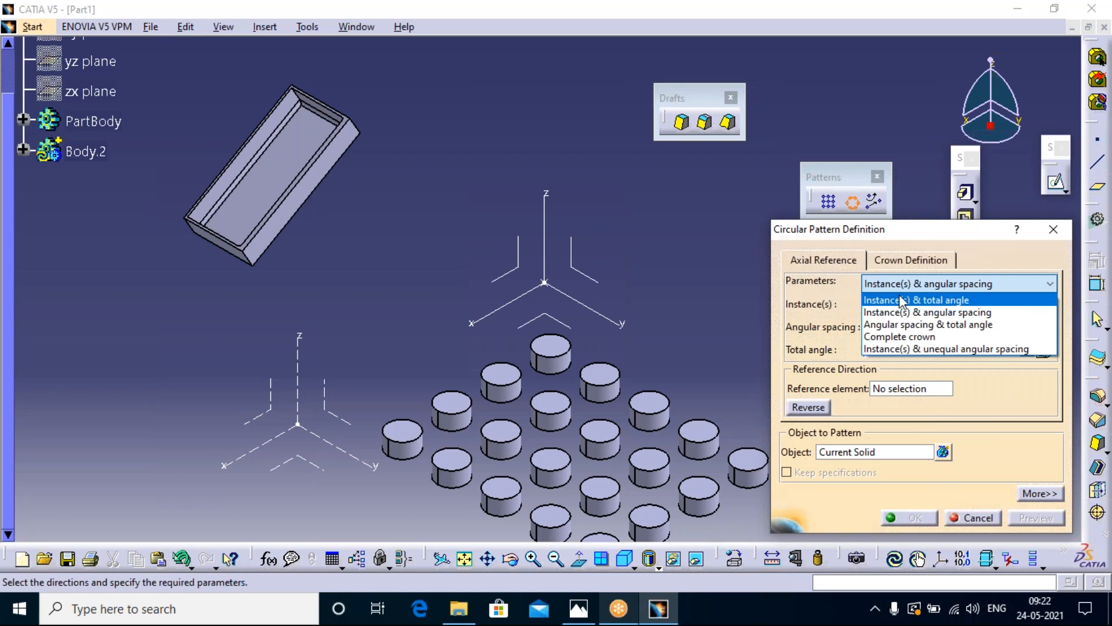
pyautogui.click(899, 297)
pyautogui.moveTo(890, 302); pyautogui.dragTo(853, 298)
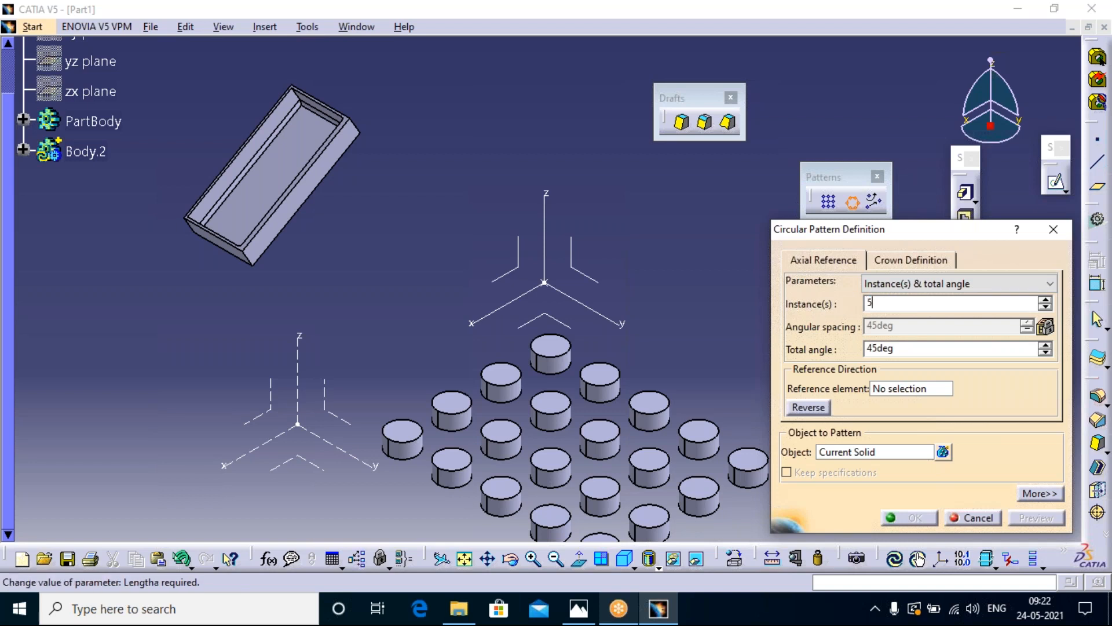
pyautogui.doubleClick(886, 348)
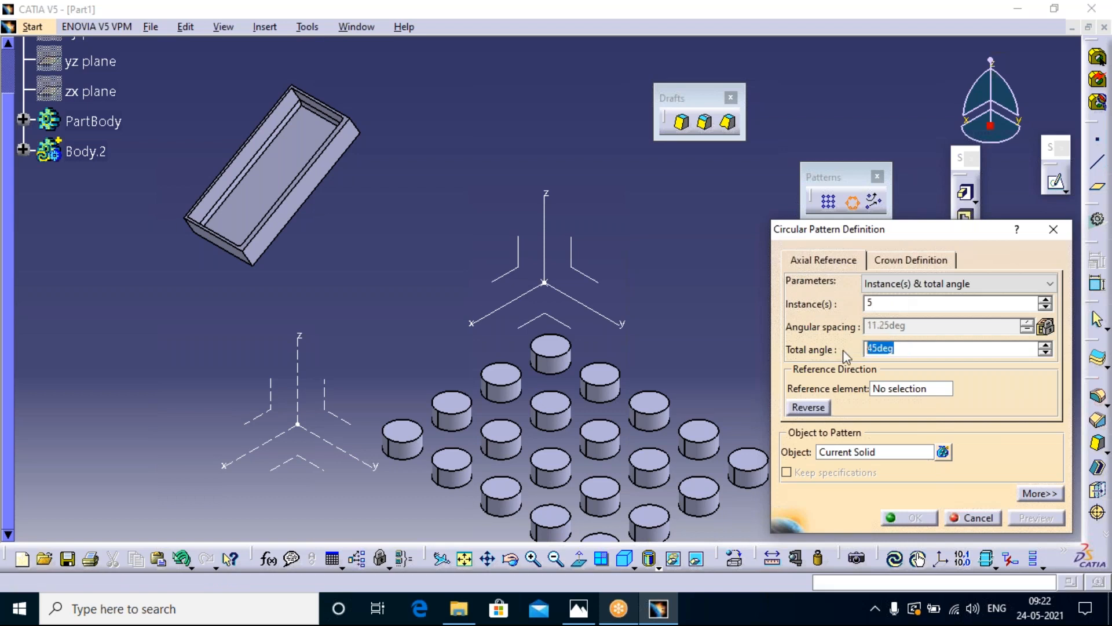
pyautogui.write('369')
pyautogui.press('BackSpace')
pyautogui.write('0')
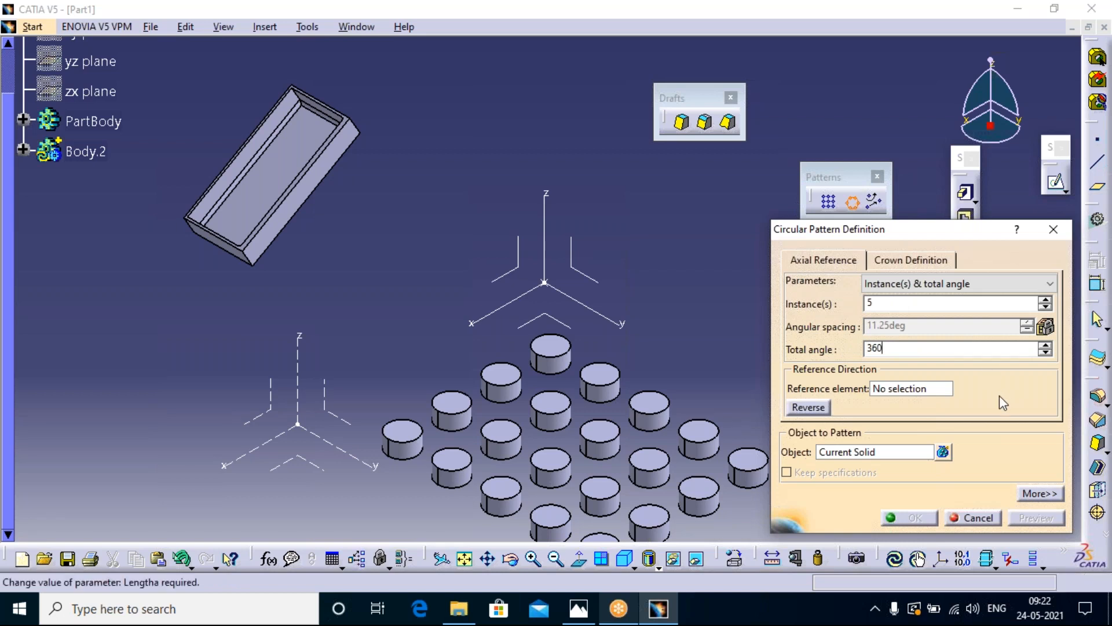
# - Use Axis System.2's Z axis as the circular pattern's reference element and make the original cylindrical pad the object to pattern
pyautogui.click(918, 389)
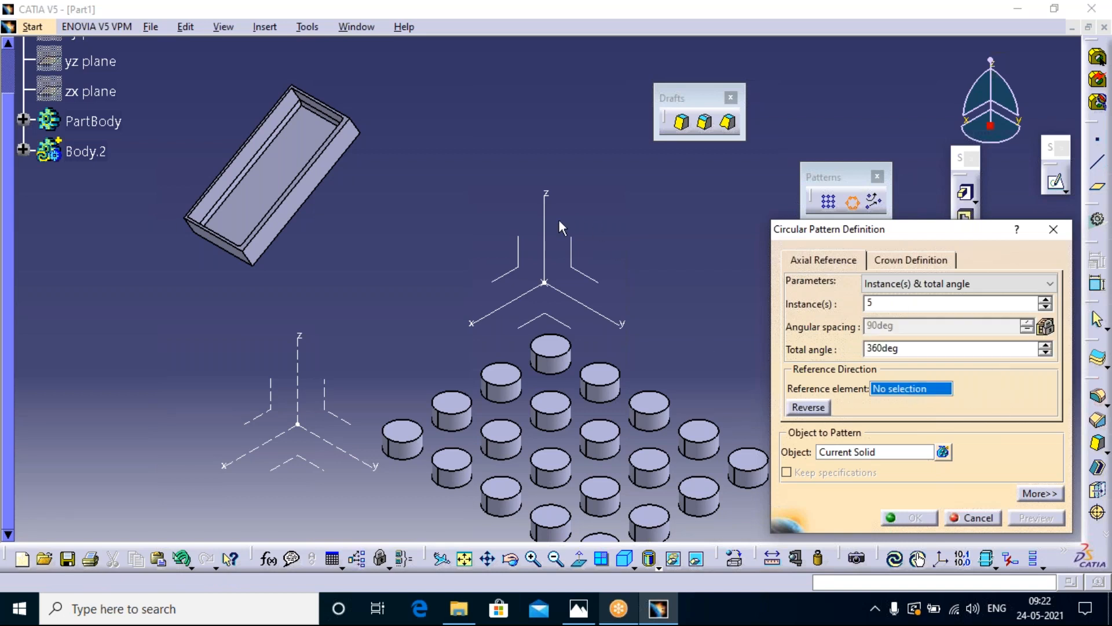
pyautogui.click(536, 226)
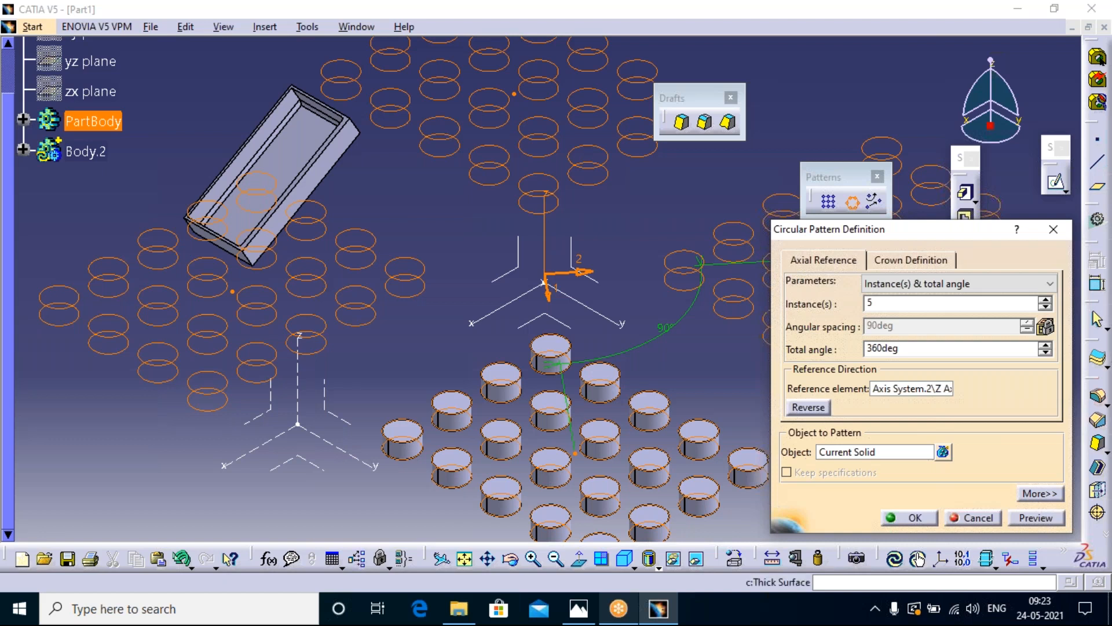
pyautogui.click(942, 451)
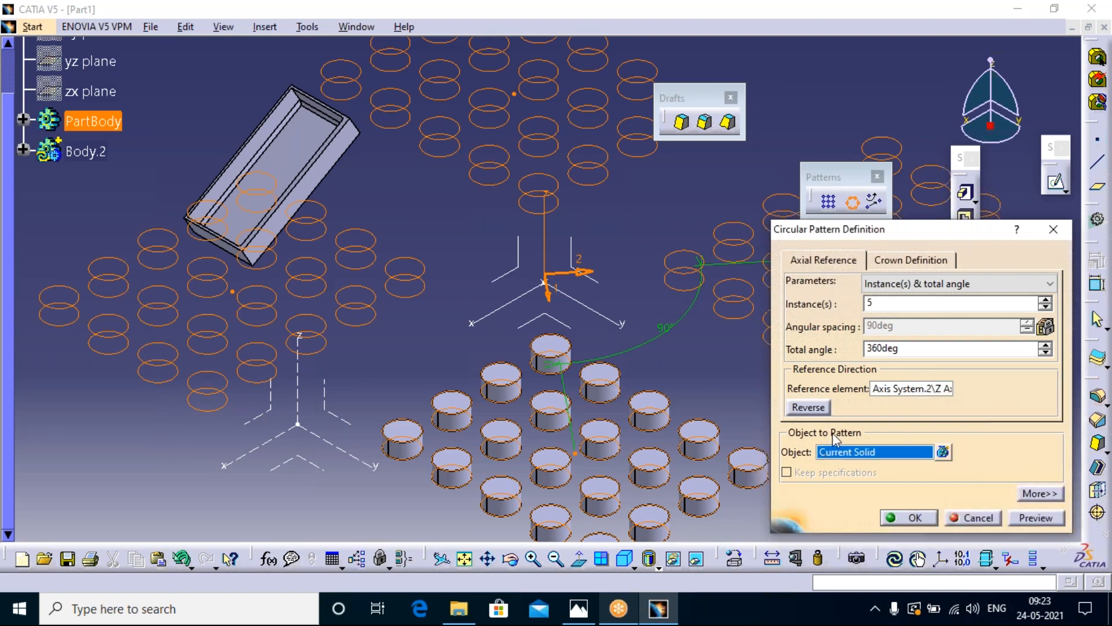
pyautogui.click(556, 363)
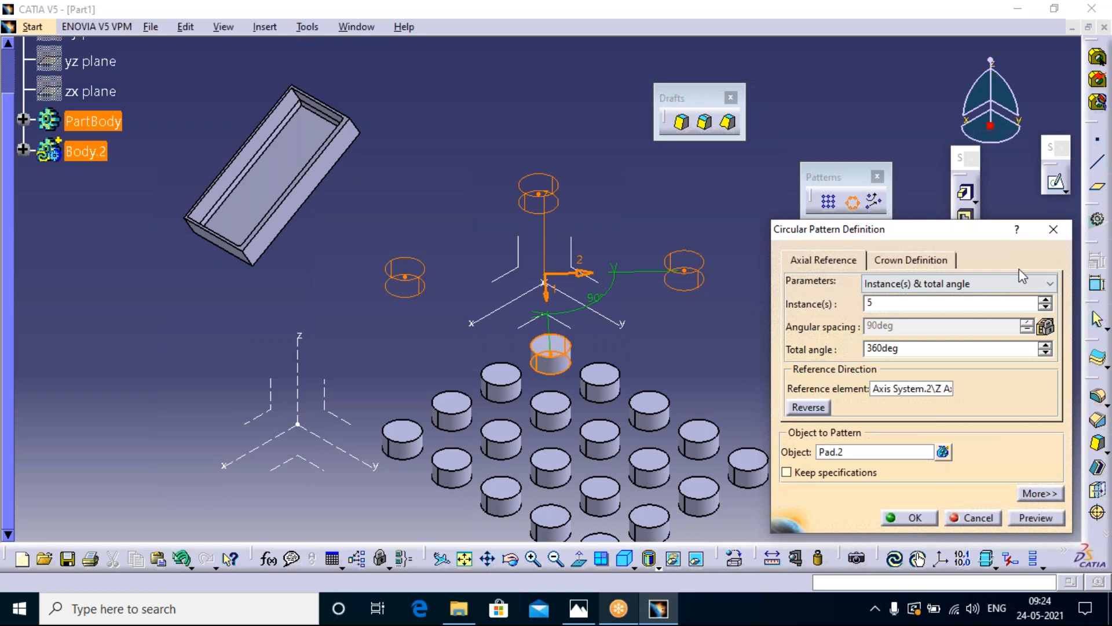
# - Switch the circular pattern to Instance(s) & angular spacing, set the spacing to 360/5 degrees and preview the five instances
pyautogui.click(1022, 284)
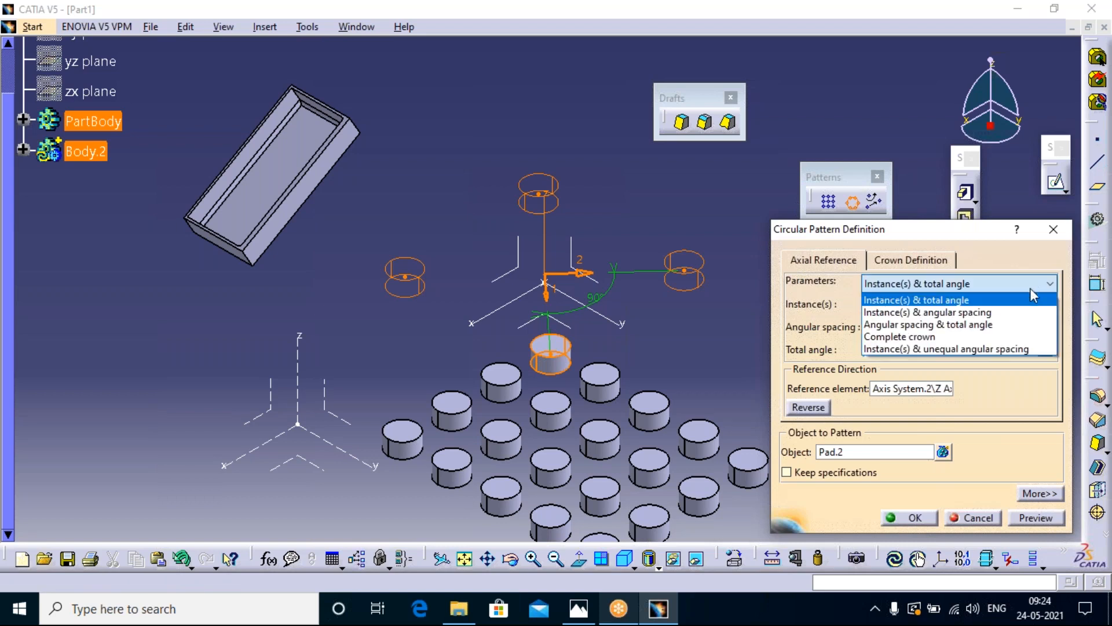
pyautogui.click(939, 302)
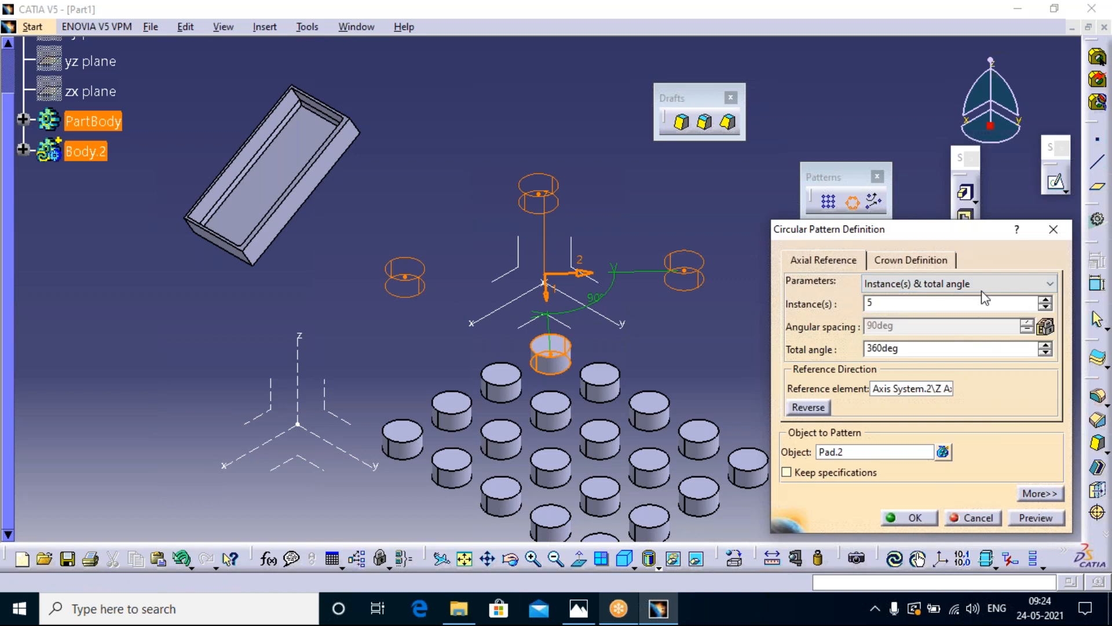
pyautogui.click(982, 286)
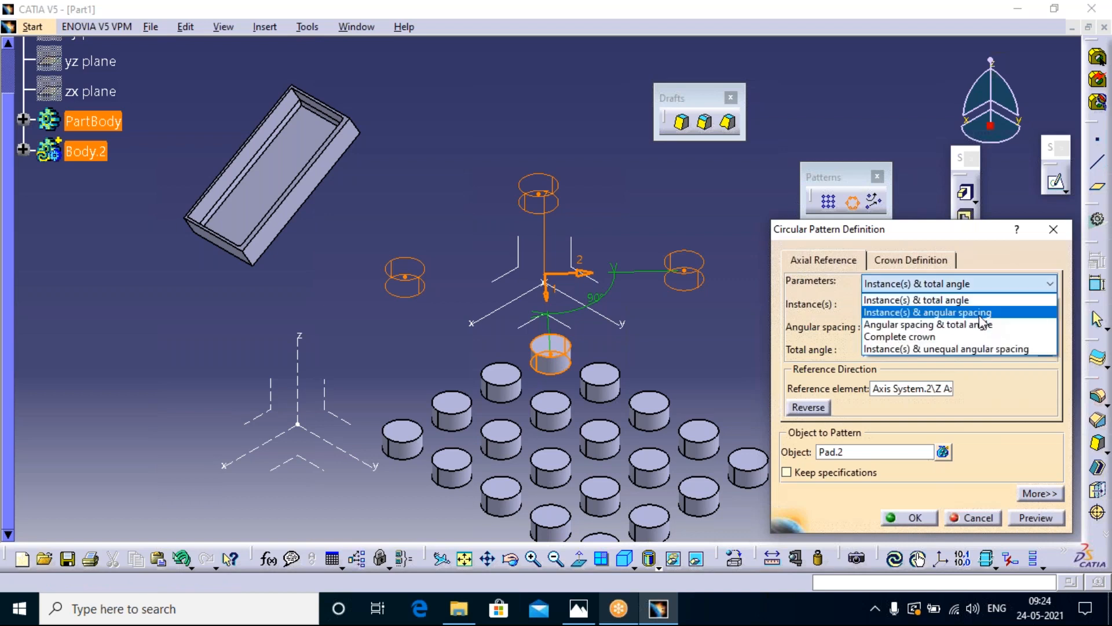
pyautogui.click(980, 313)
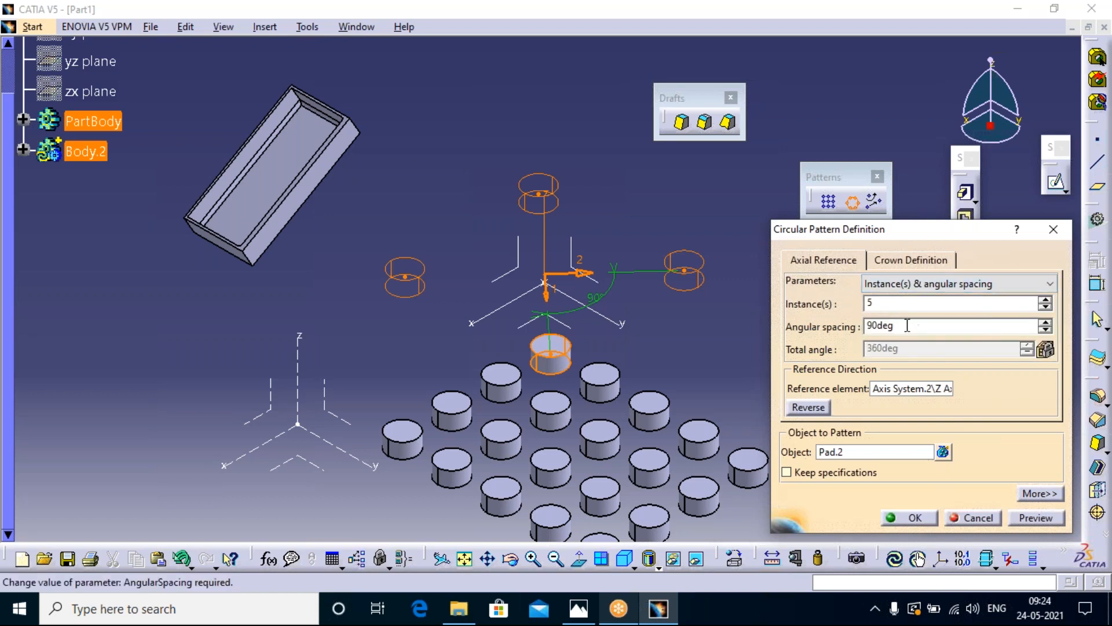
pyautogui.moveTo(926, 325); pyautogui.dragTo(839, 319)
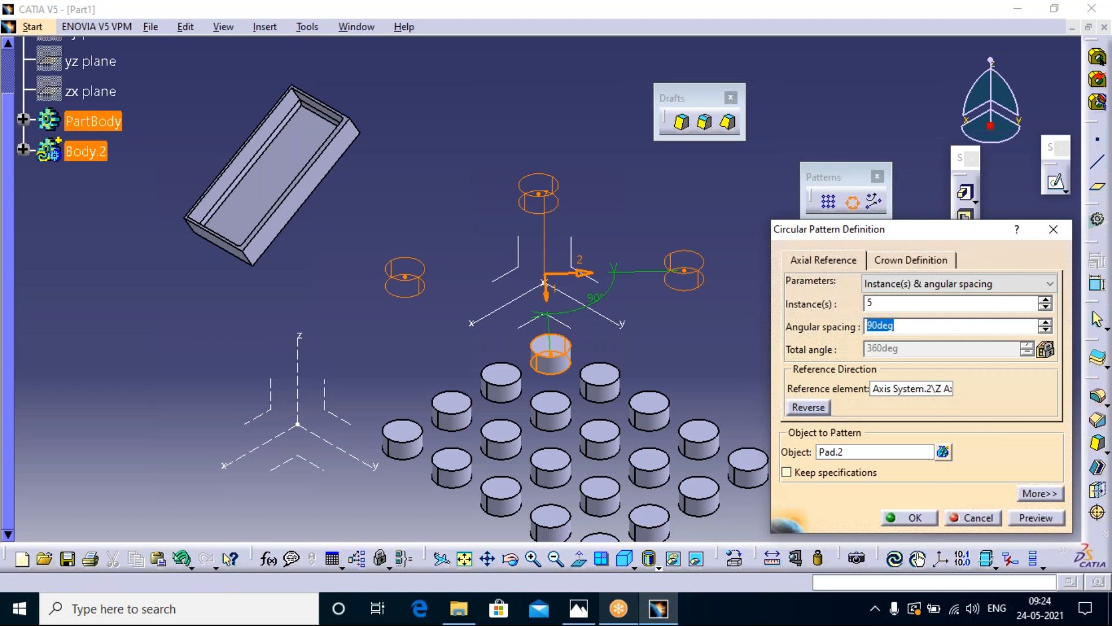
pyautogui.write('360/')
pyautogui.write('5')
pyautogui.click(1036, 518)
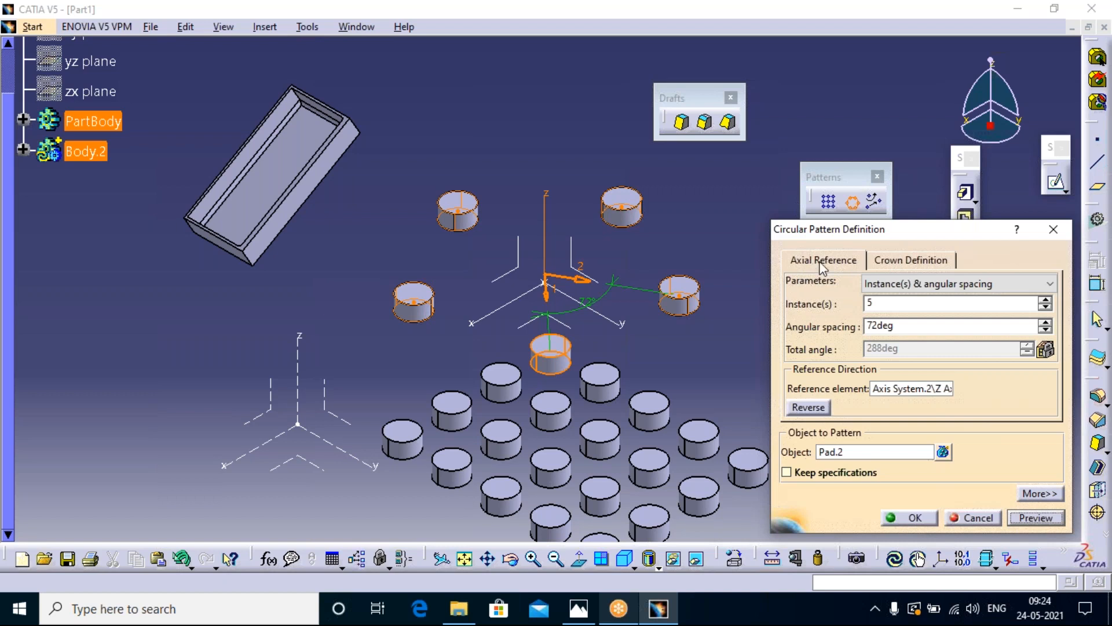
# - Define the circular pattern's crown with 2 circles at a circle spacing of 150 mm
pyautogui.click(913, 266)
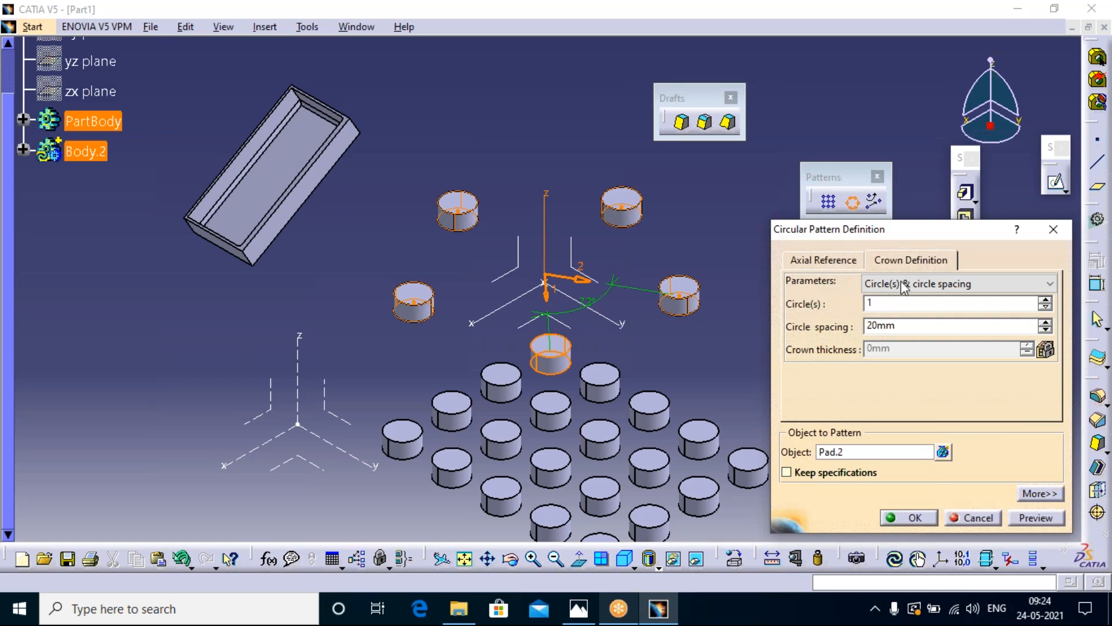
pyautogui.click(1044, 299)
pyautogui.doubleClick(886, 326)
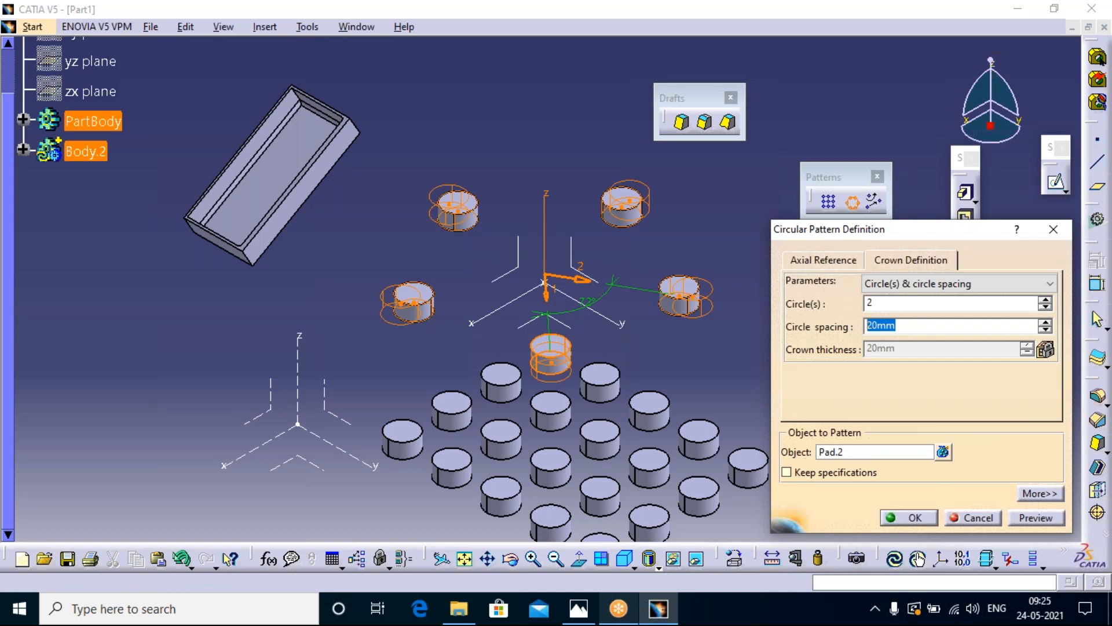
pyautogui.write('150')
pyautogui.click(734, 370)
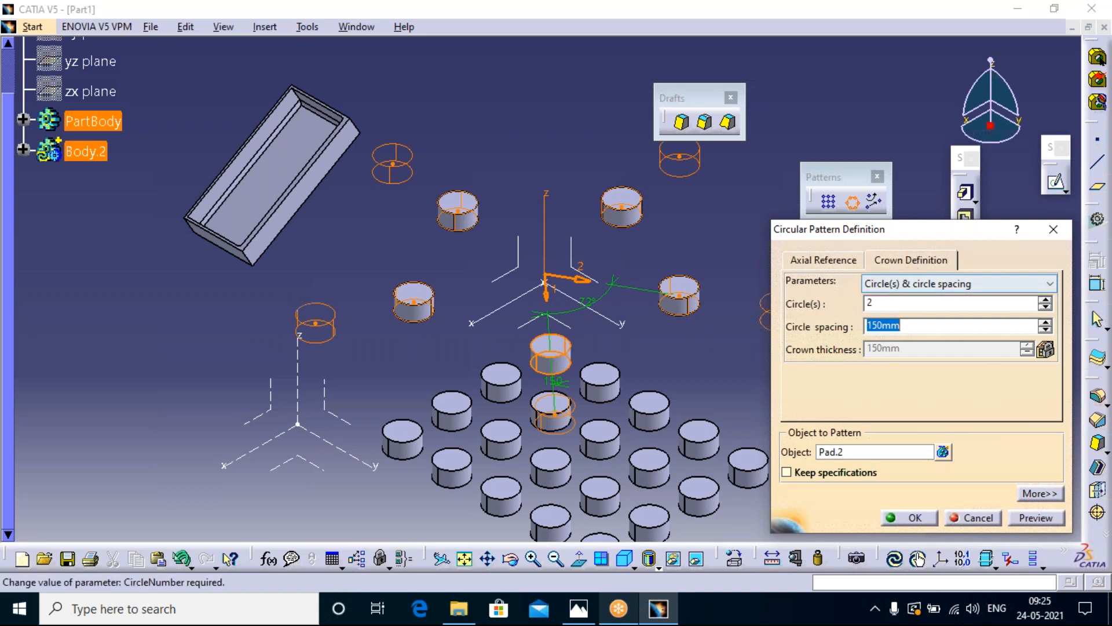
# - Try 3 circles in the crown, reduce it to 1 circle and cancel the circular pattern
pyautogui.click(1046, 301)
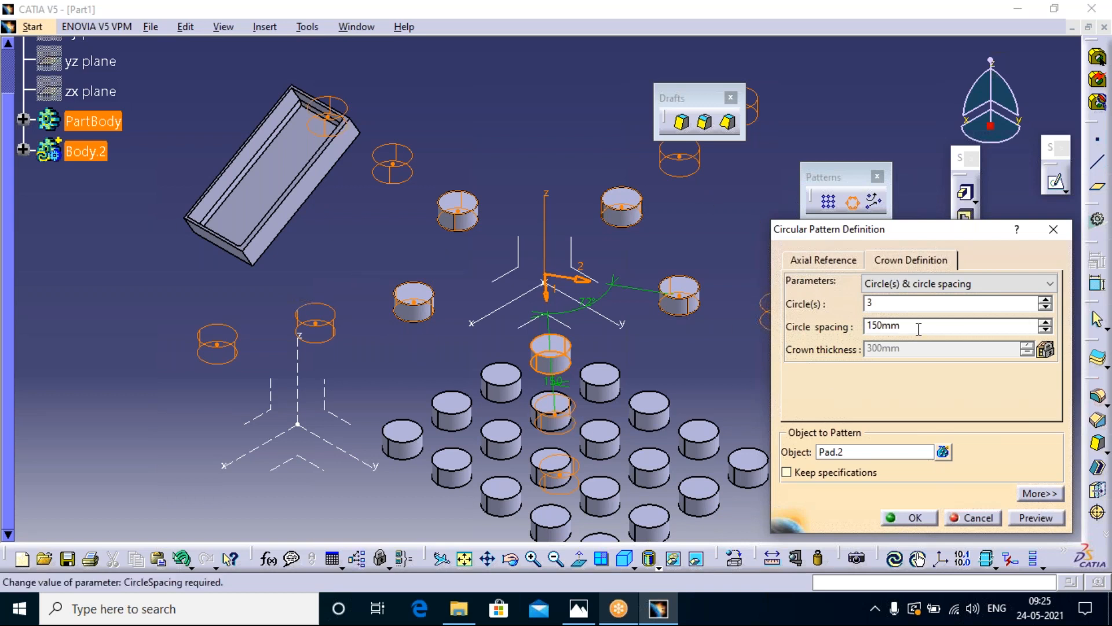
pyautogui.doubleClick(892, 326)
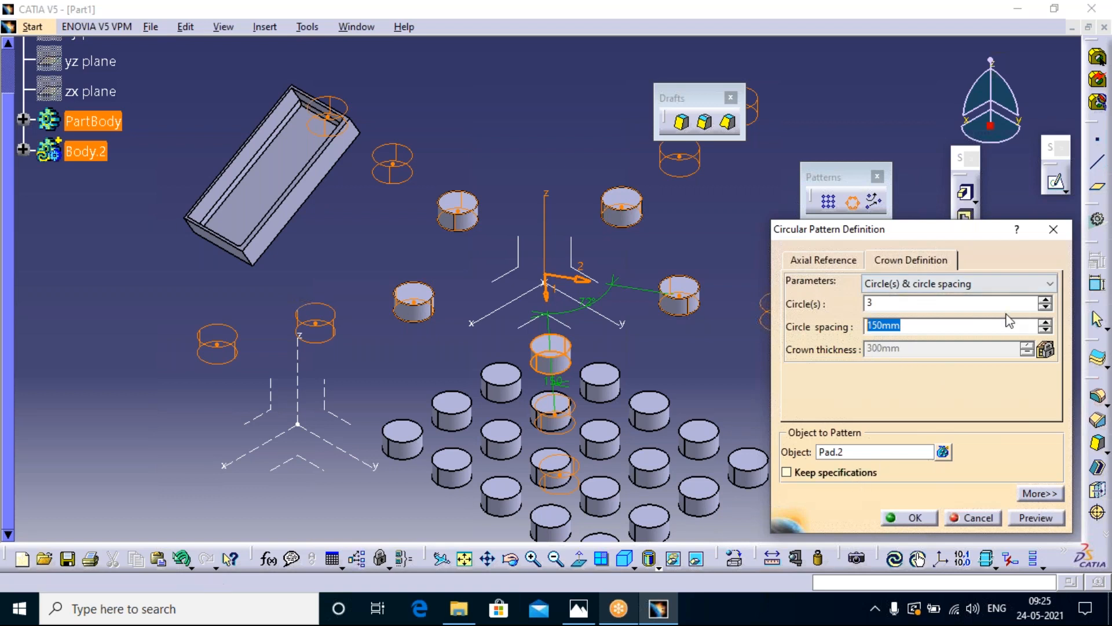
pyautogui.click(1045, 307)
pyautogui.click(1043, 308)
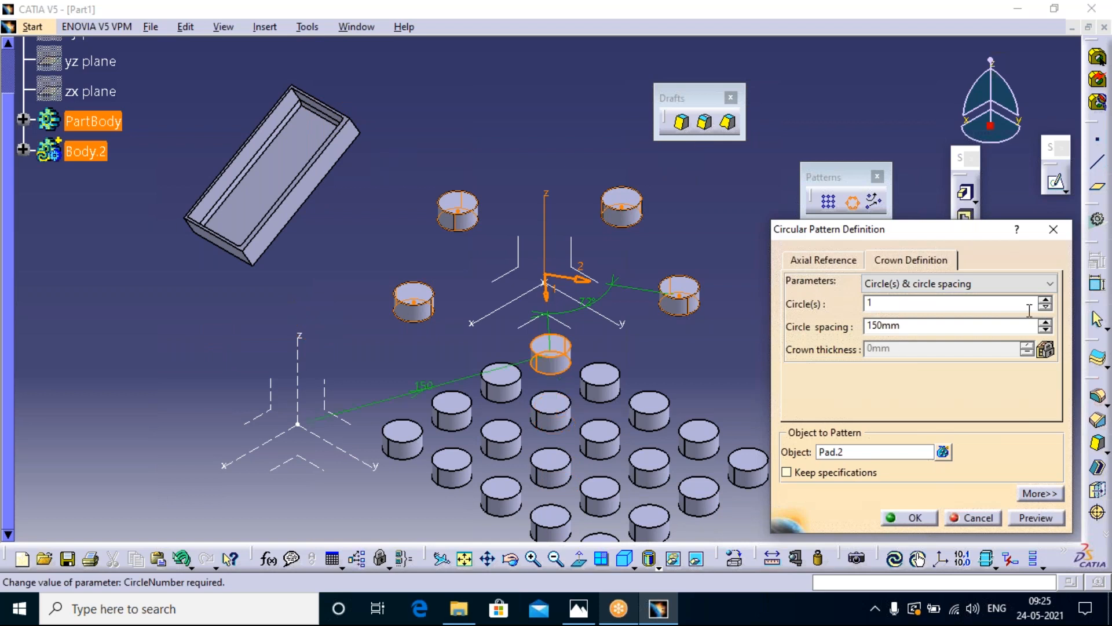
pyautogui.click(1054, 230)
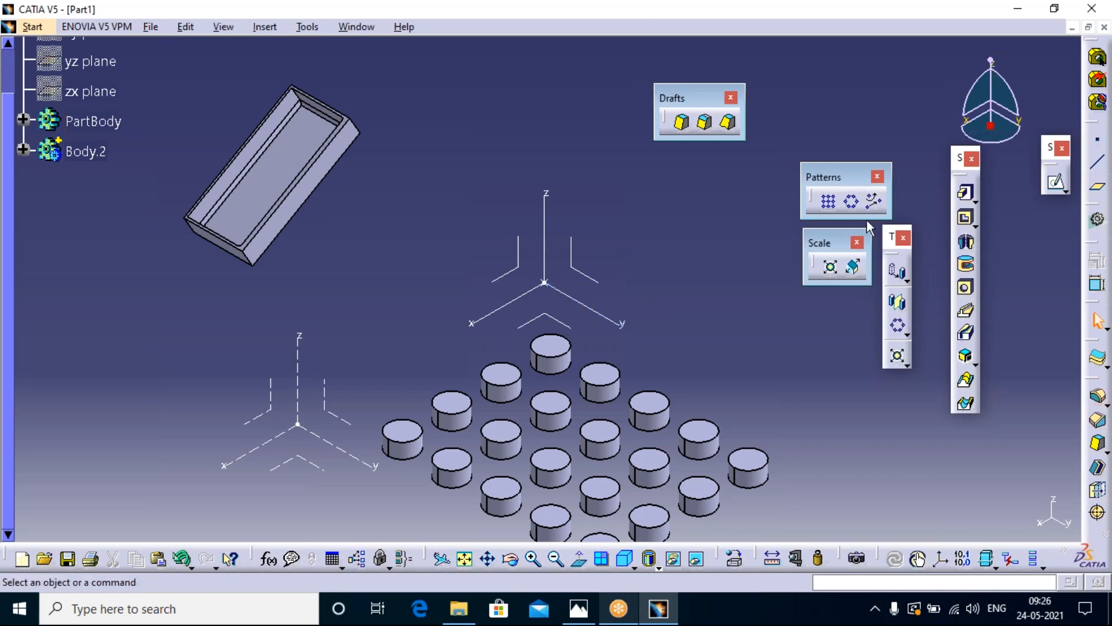
pyautogui.click(874, 203)
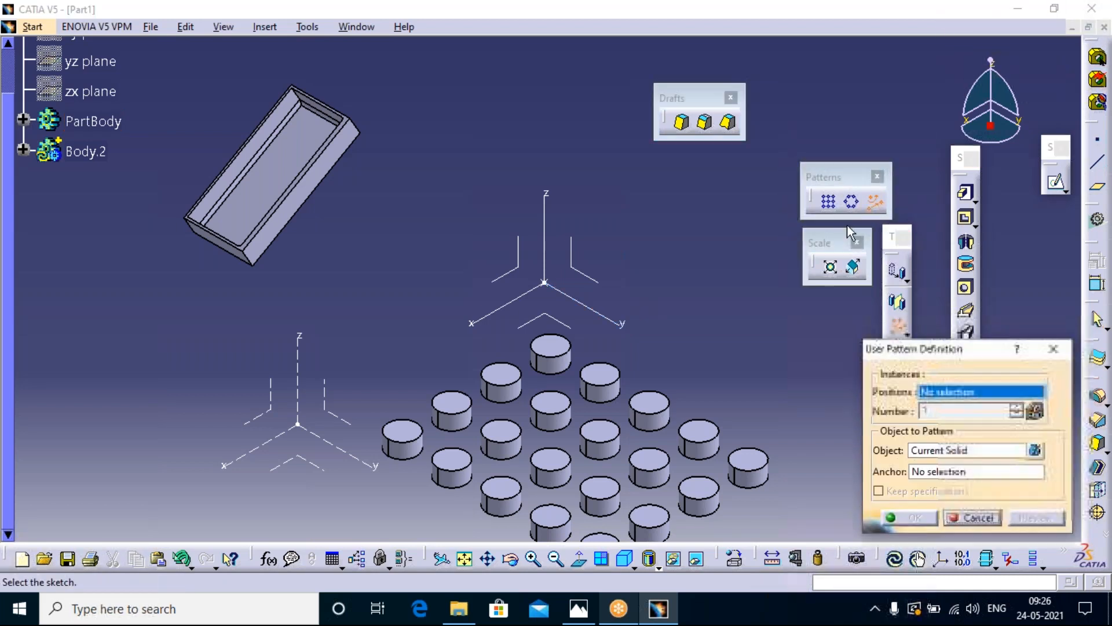
pyautogui.moveTo(979, 356); pyautogui.dragTo(849, 182)
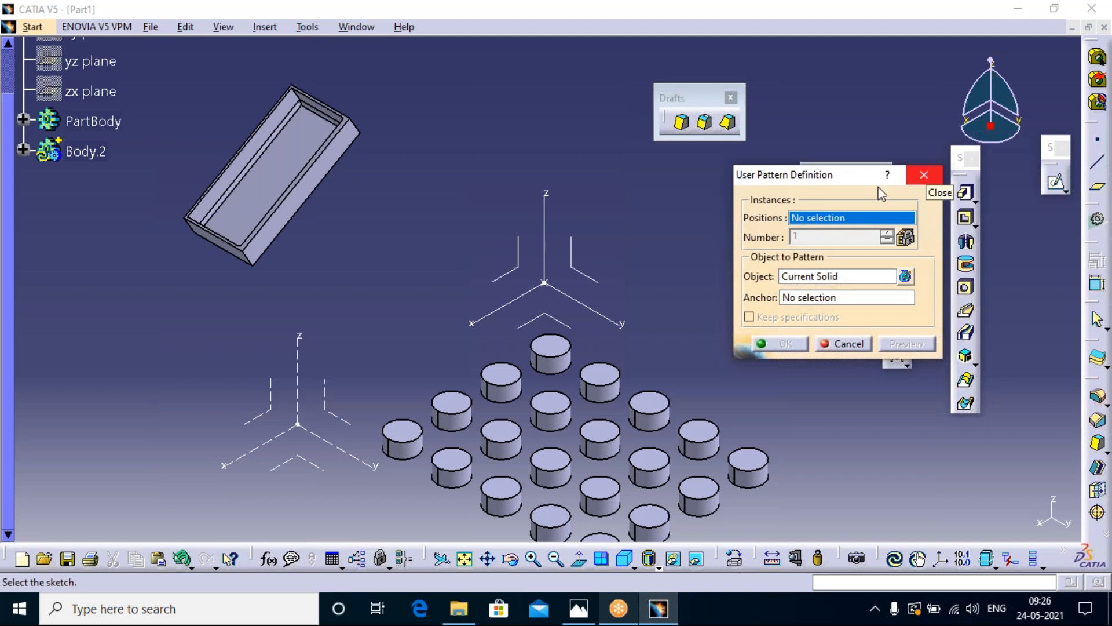
pyautogui.click(868, 276)
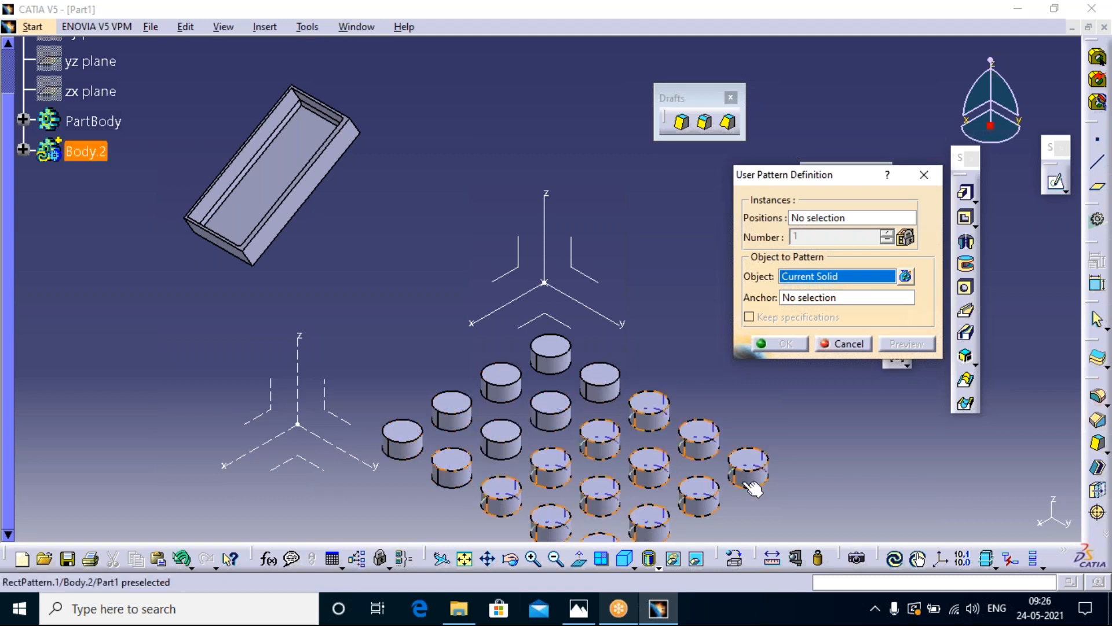
pyautogui.click(556, 362)
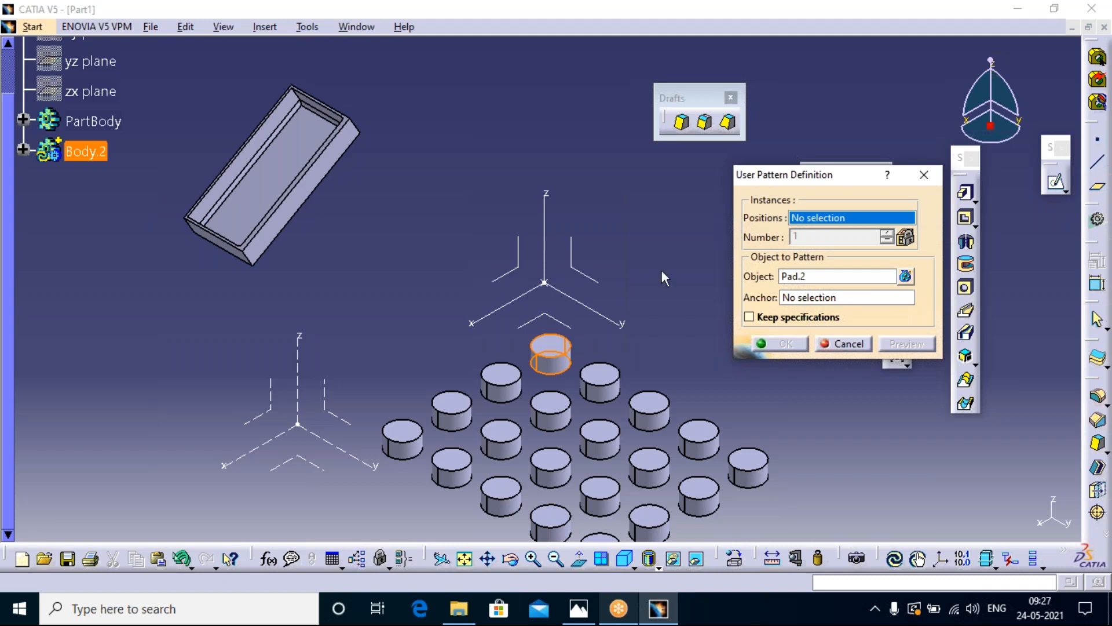
pyautogui.click(545, 282)
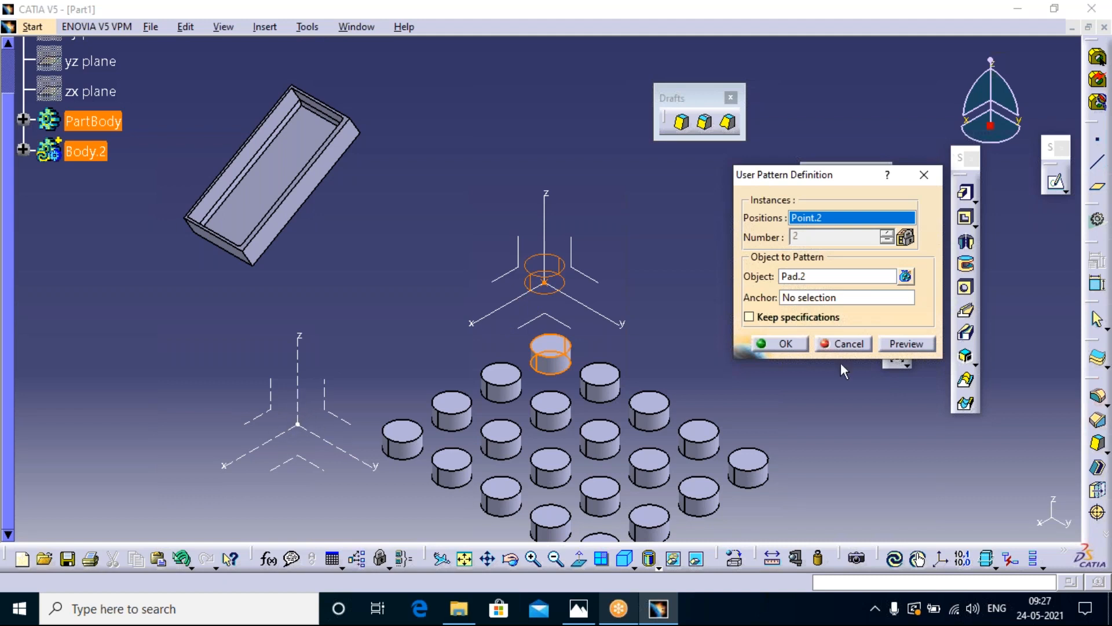
pyautogui.click(924, 175)
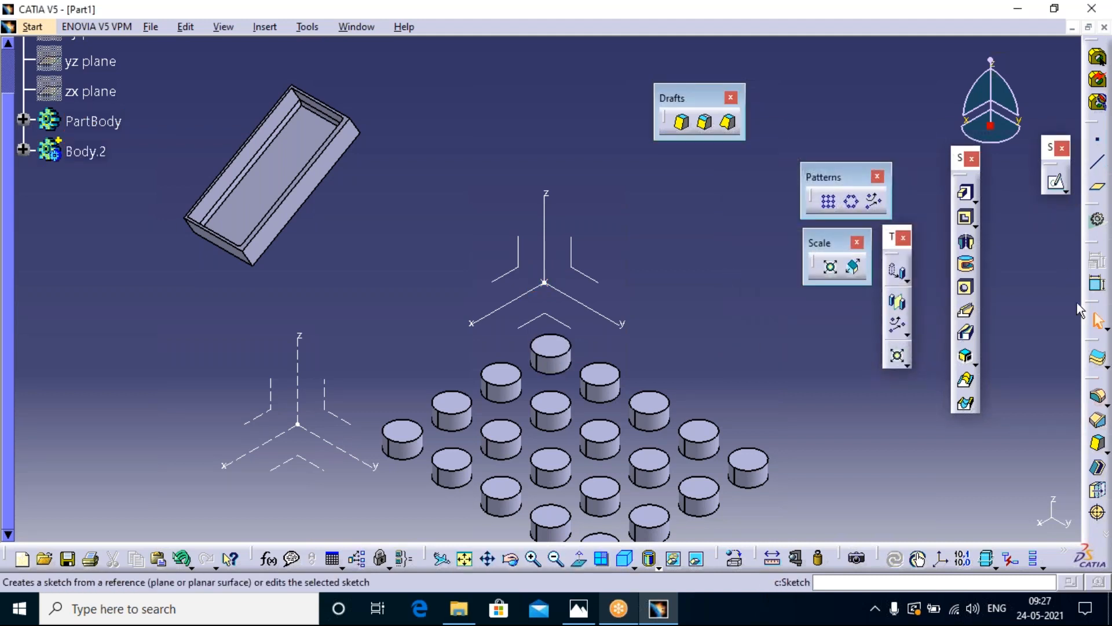
# - Create a point by coordinates at X 0, Y 500 and Z 500 mm relative to Axis System.2
pyautogui.click(1097, 141)
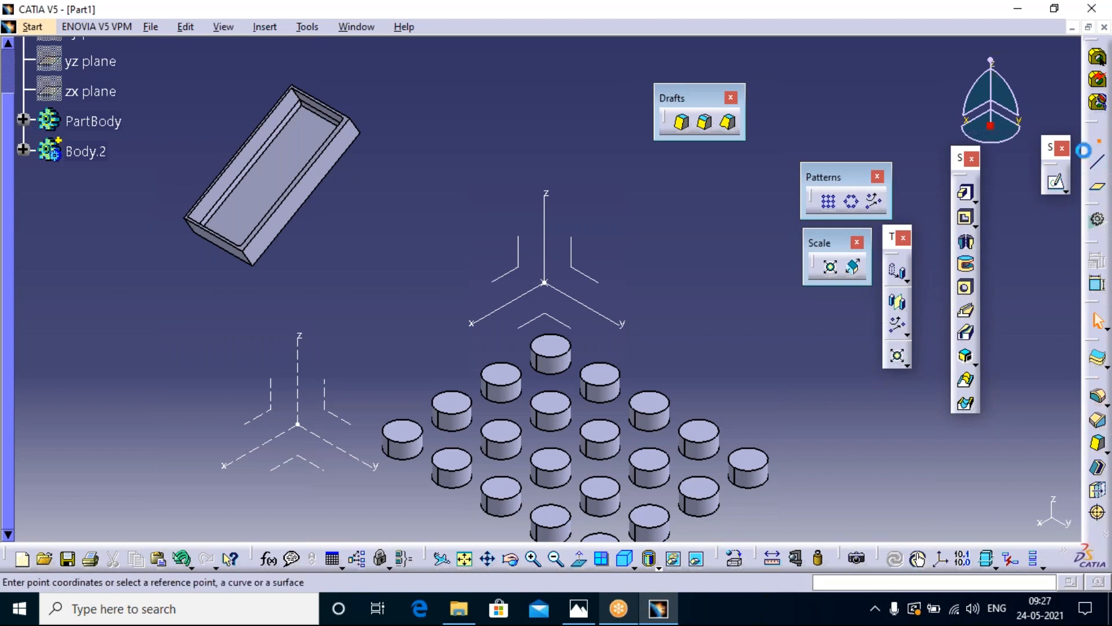
pyautogui.click(792, 137)
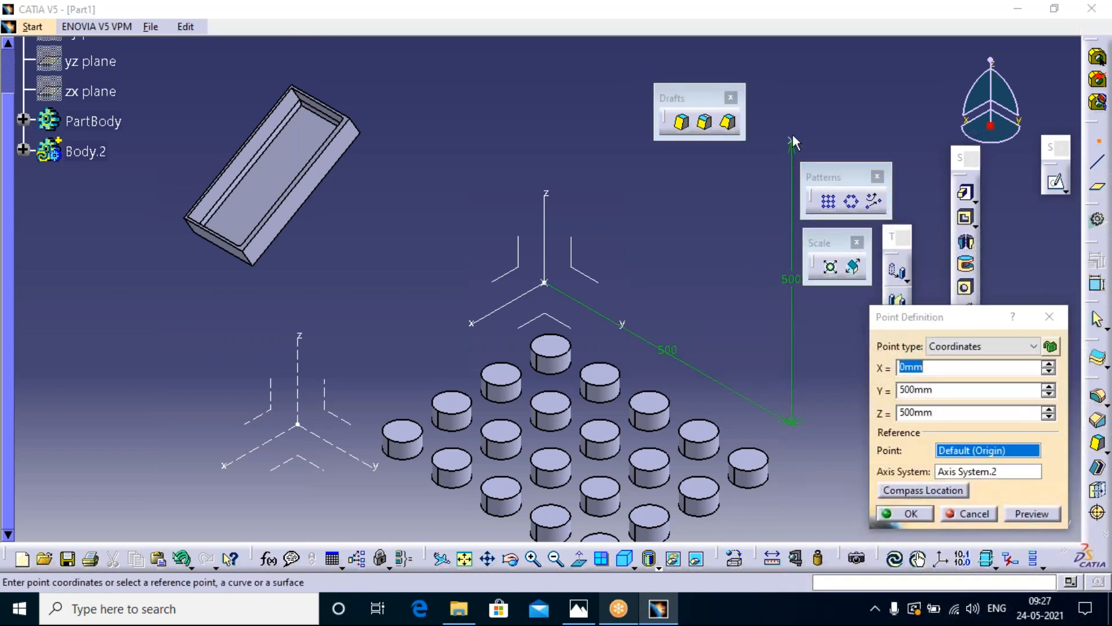
pyautogui.click(911, 514)
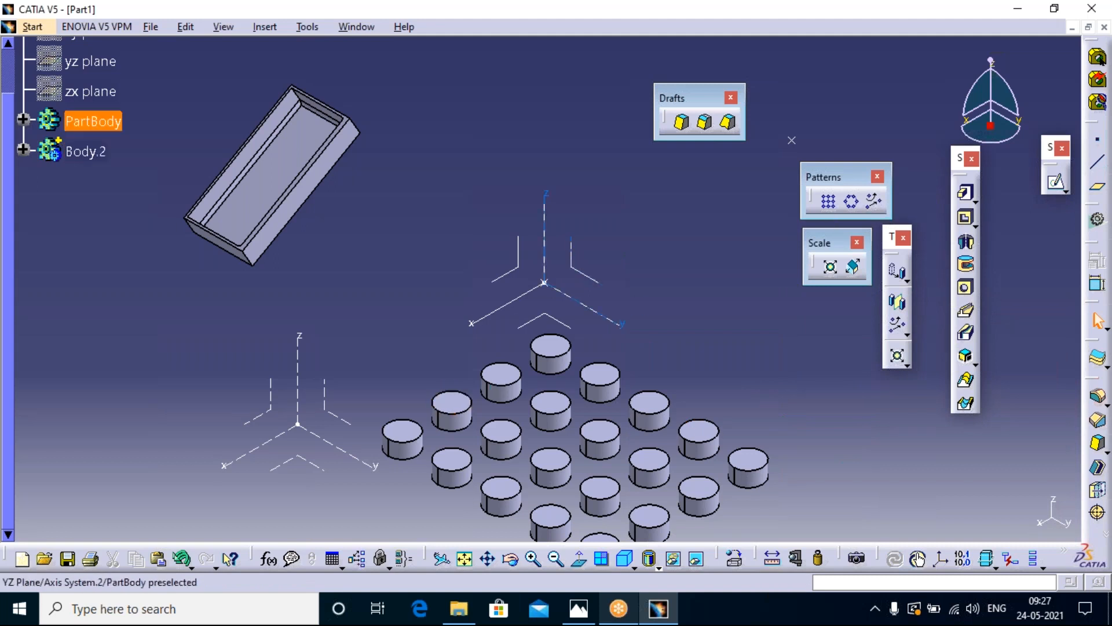
# - Start a user pattern with the original cylindrical pad as the object to pattern
pyautogui.click(873, 200)
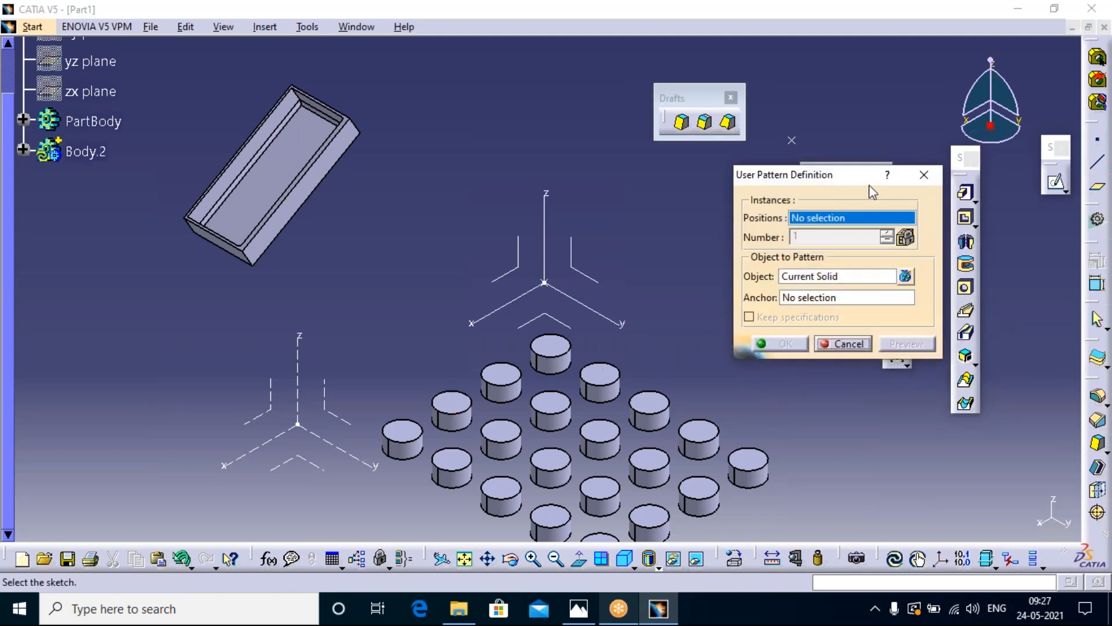
pyautogui.click(844, 282)
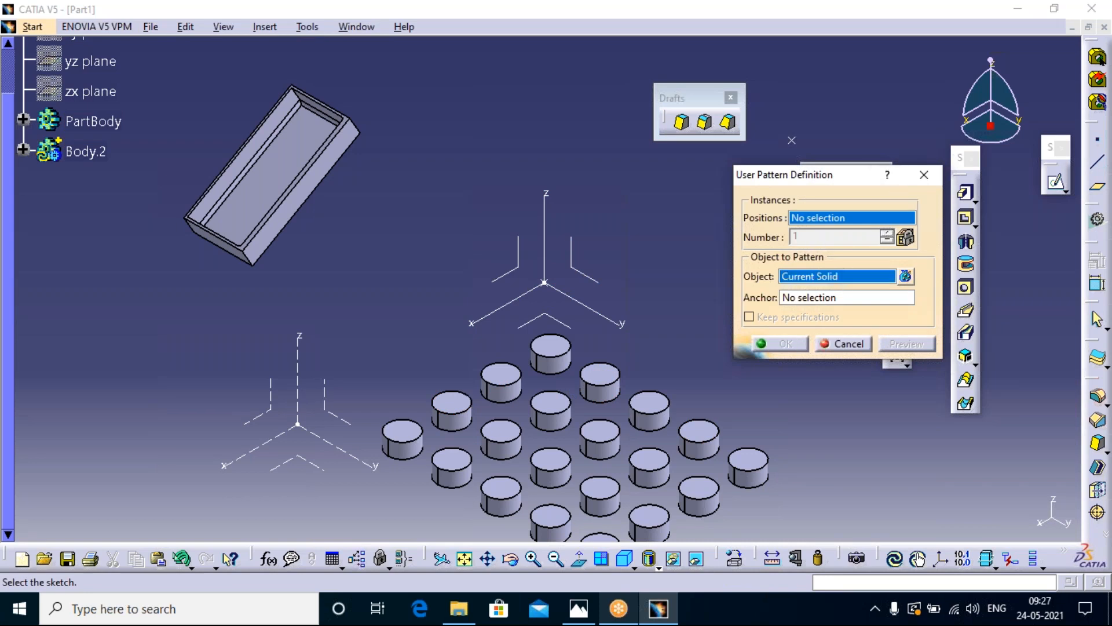
pyautogui.rightClick(846, 277)
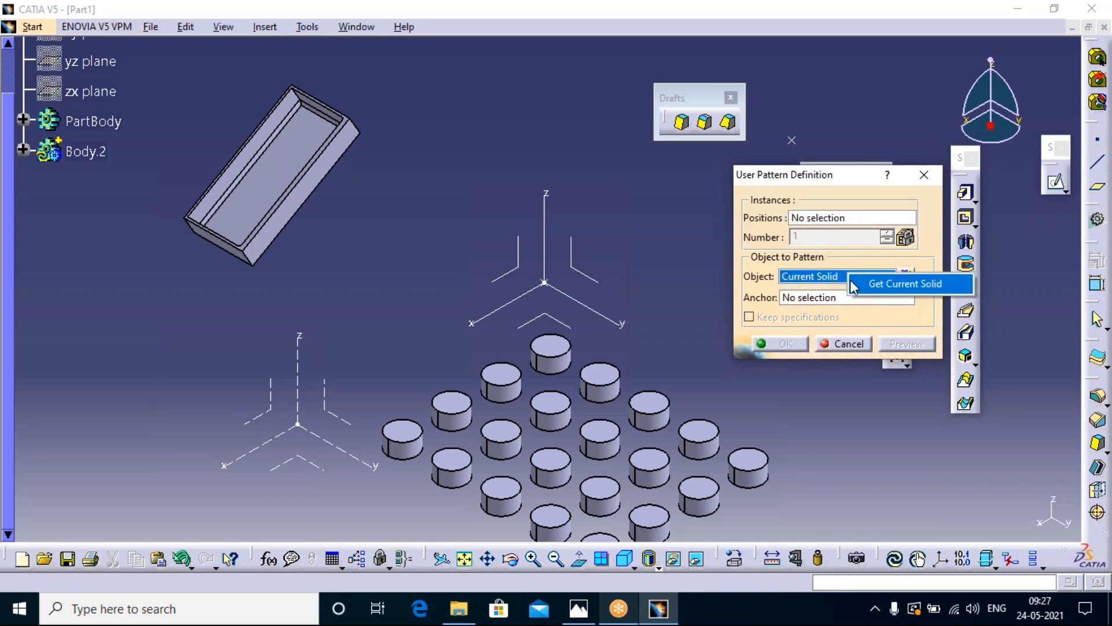
pyautogui.click(546, 365)
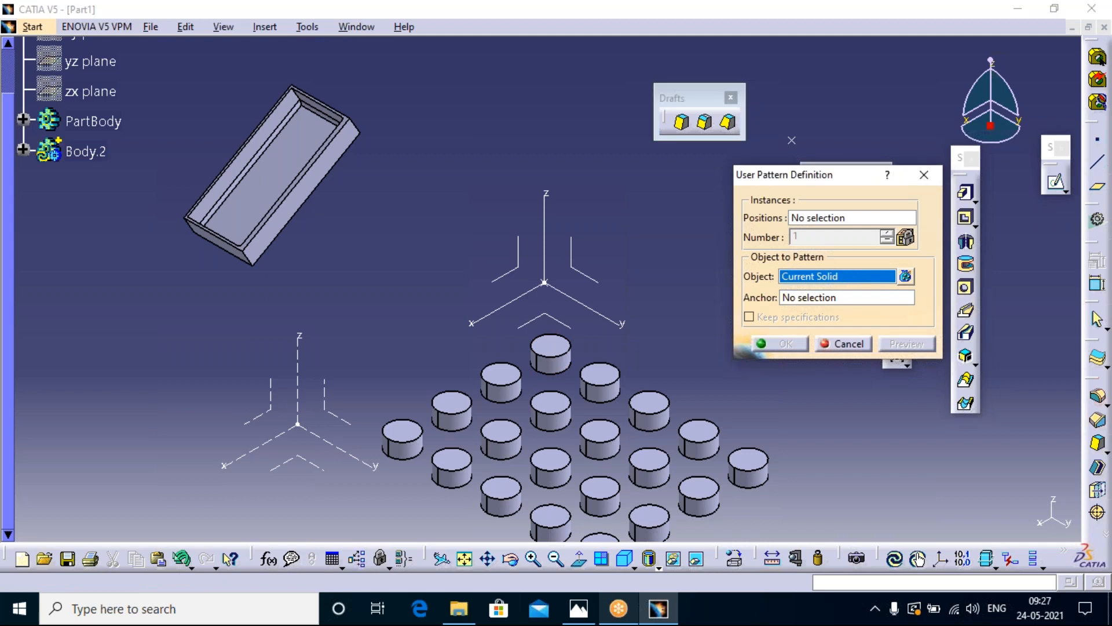
pyautogui.click(560, 362)
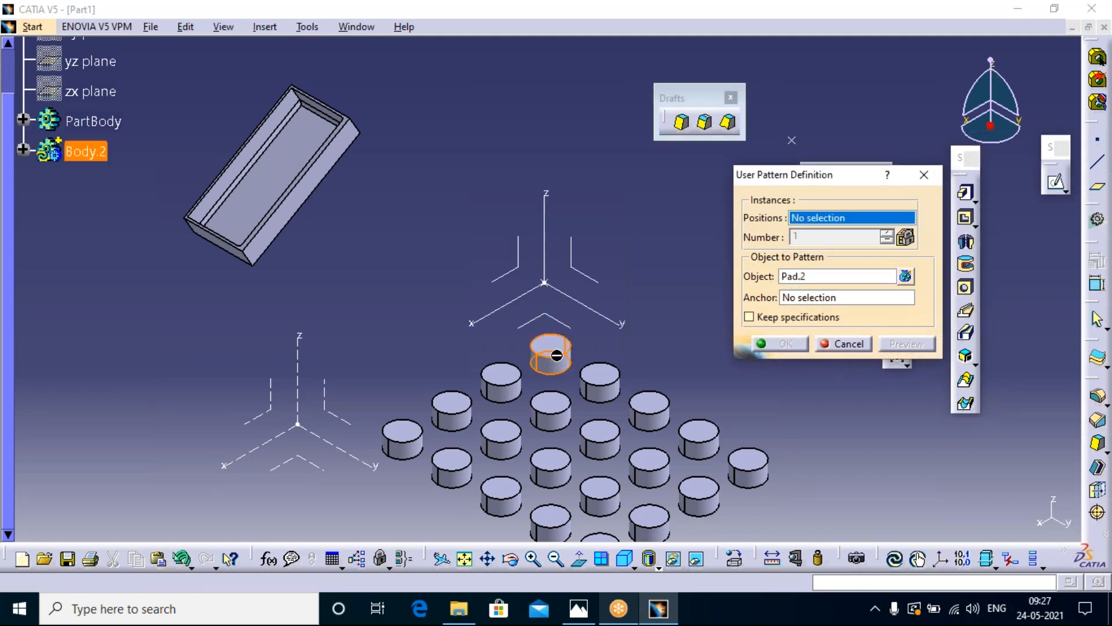
# - Try the new point as the pattern position, replace it with Axis System.2's origin point, preview and create the user pattern
pyautogui.click(547, 283)
pyautogui.click(792, 141)
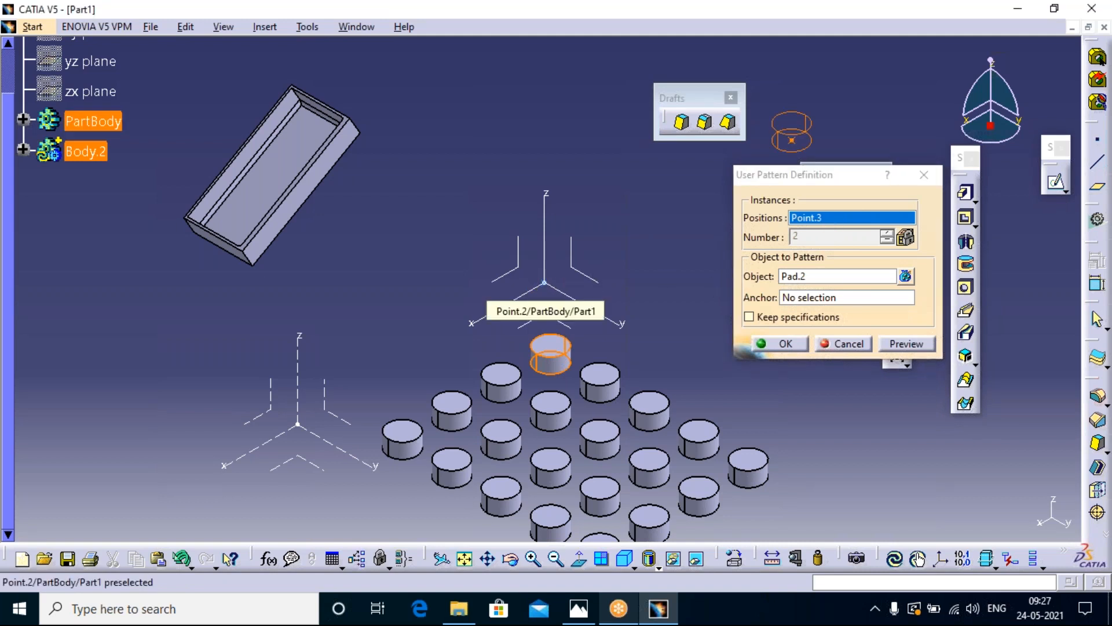
pyautogui.click(545, 283)
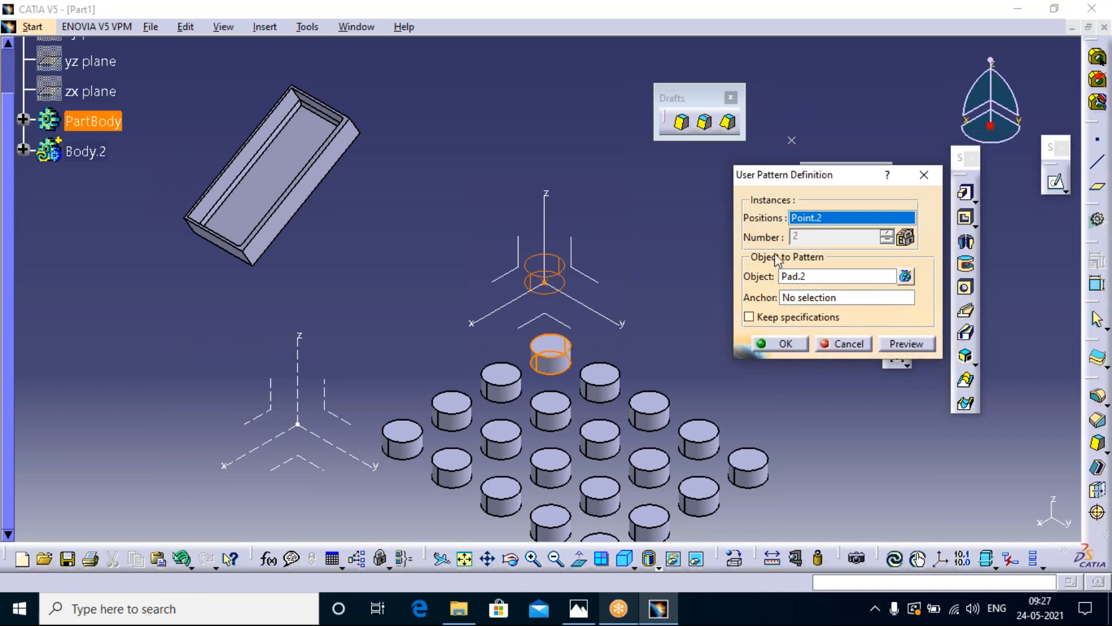
pyautogui.click(907, 343)
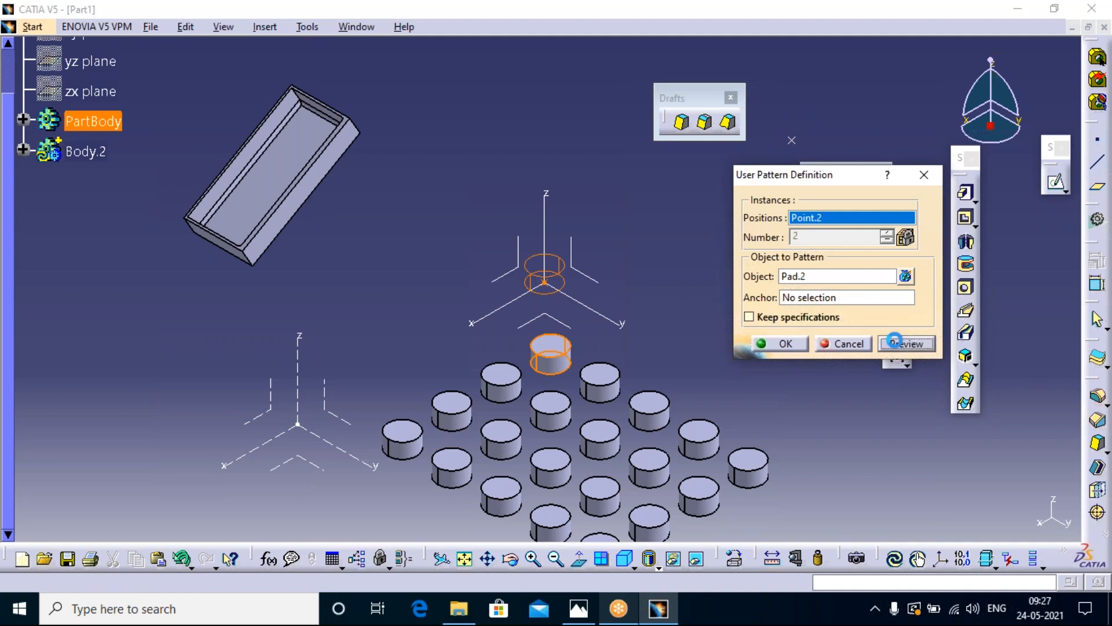
pyautogui.click(776, 343)
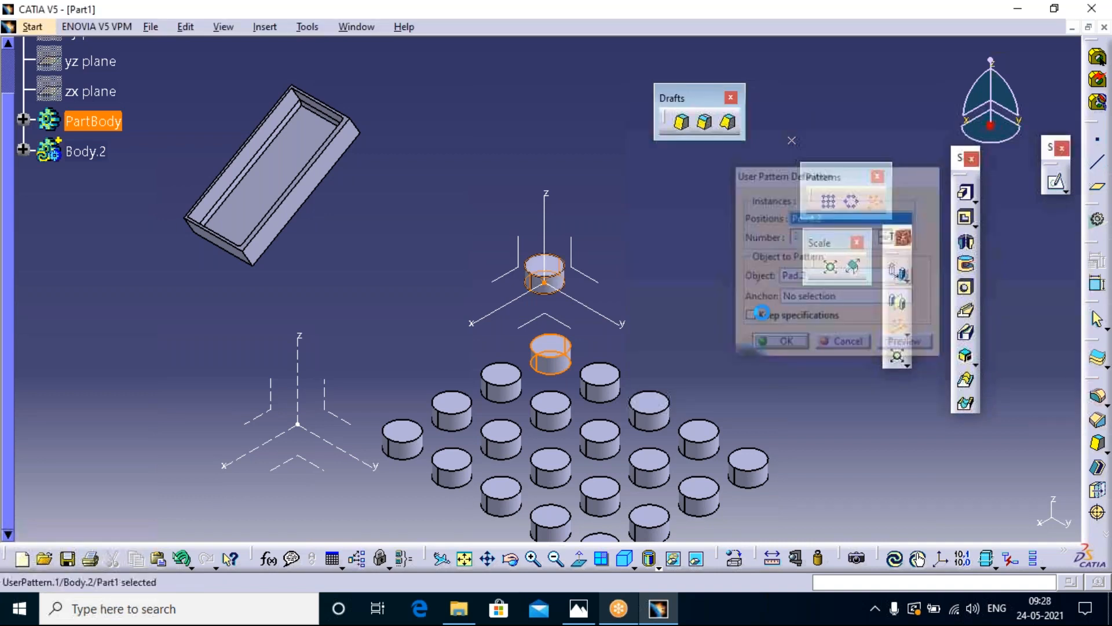
# - Create a second user pattern positioned at the point 500 mm along Y and Z, and clear the selection
pyautogui.click(792, 141)
pyautogui.click(792, 343)
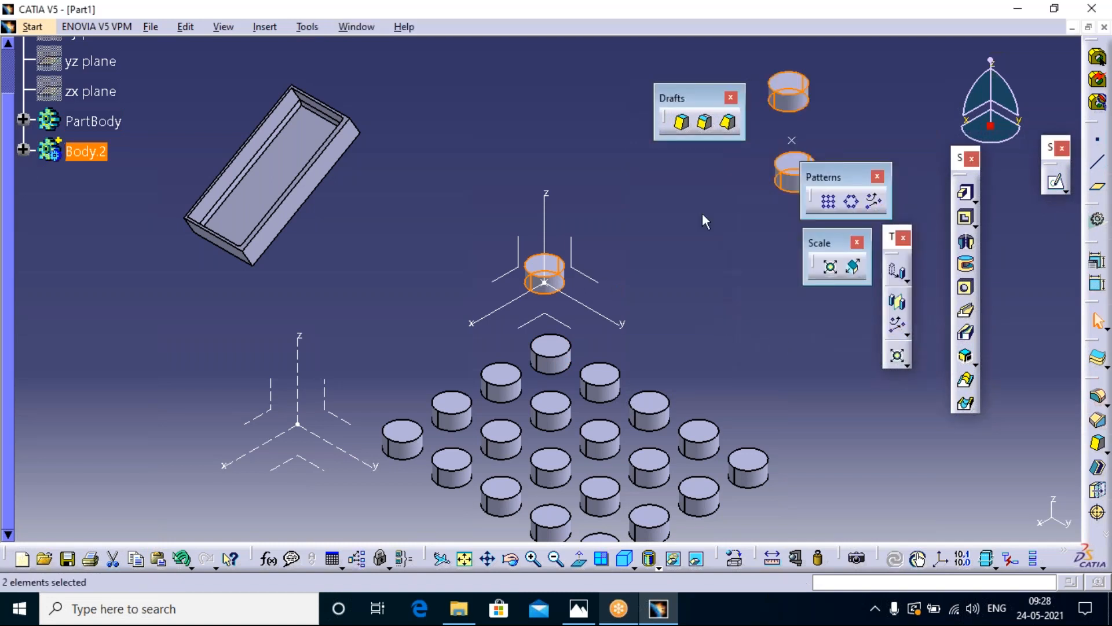
pyautogui.click(609, 185)
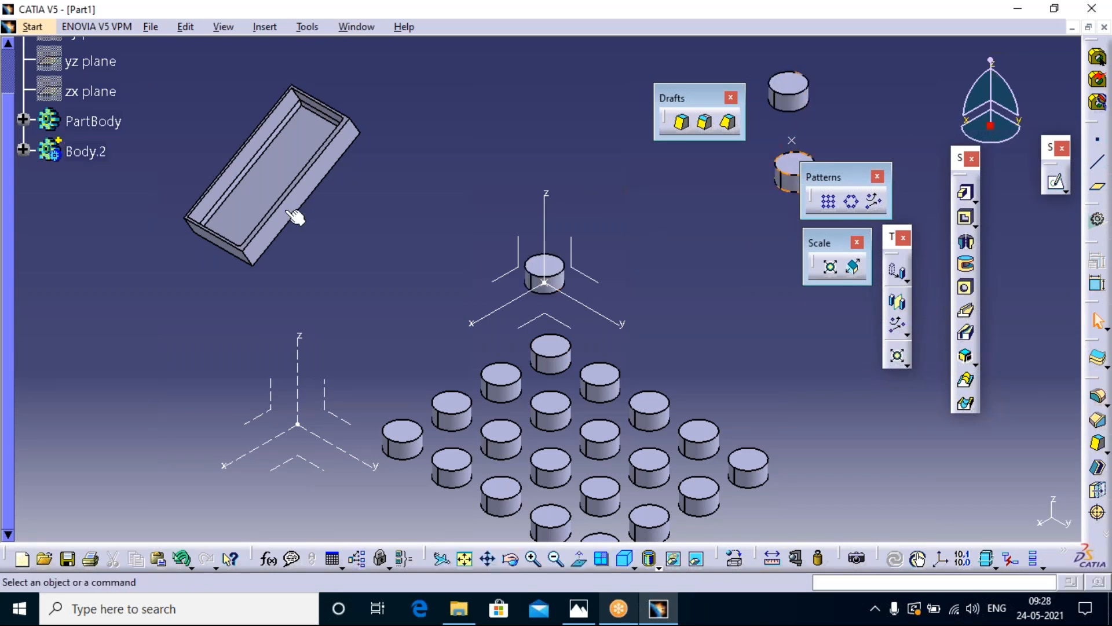
# - Close the Patterns toolbar and move the Scale toolbar away from the other floating toolbars
pyautogui.click(877, 176)
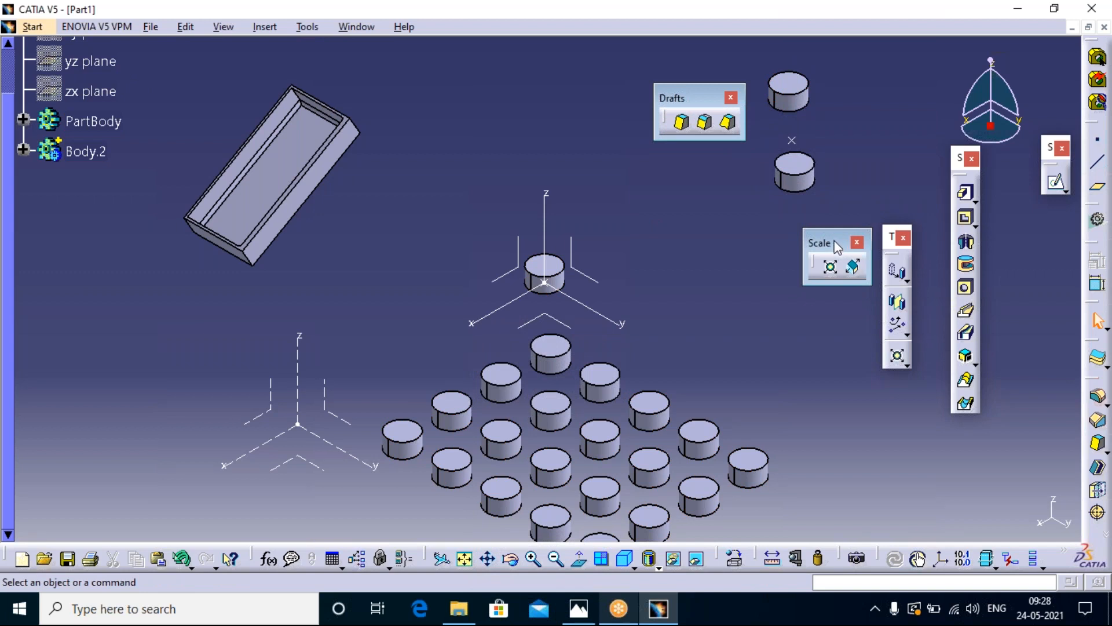
pyautogui.moveTo(830, 232); pyautogui.dragTo(730, 234)
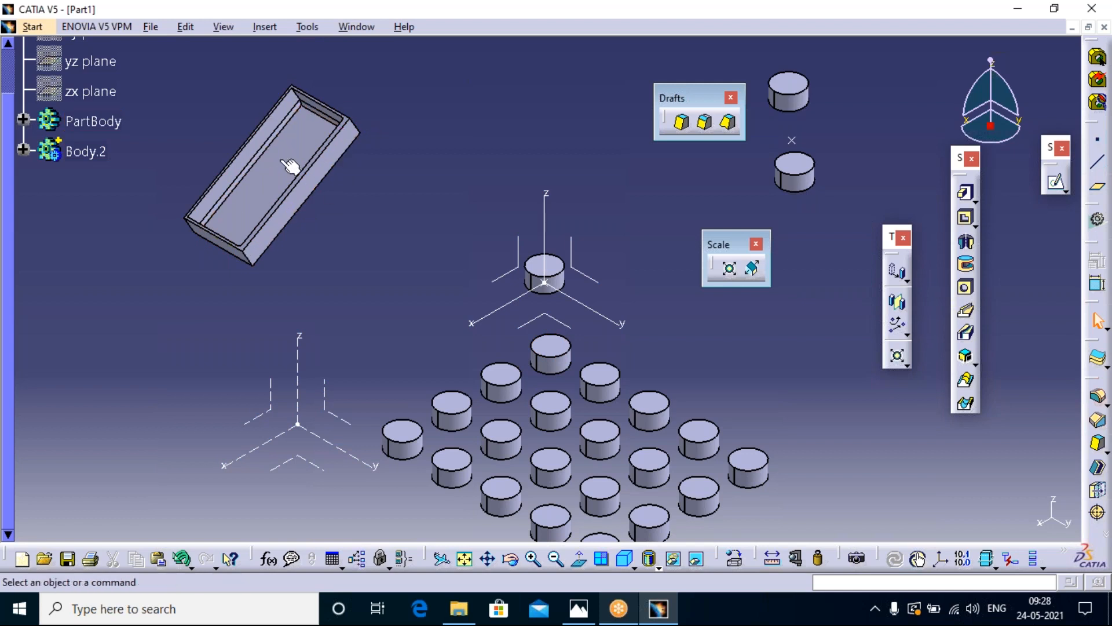
# - Expand PartBody in the specification tree and define it as the in-work object
pyautogui.click(24, 150)
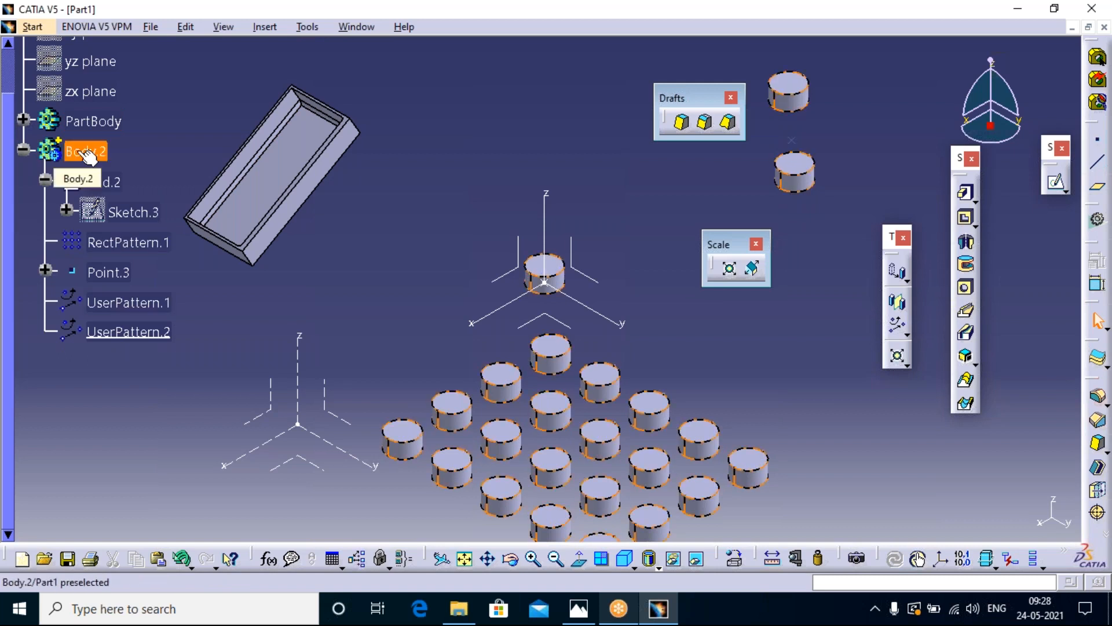
pyautogui.click(24, 151)
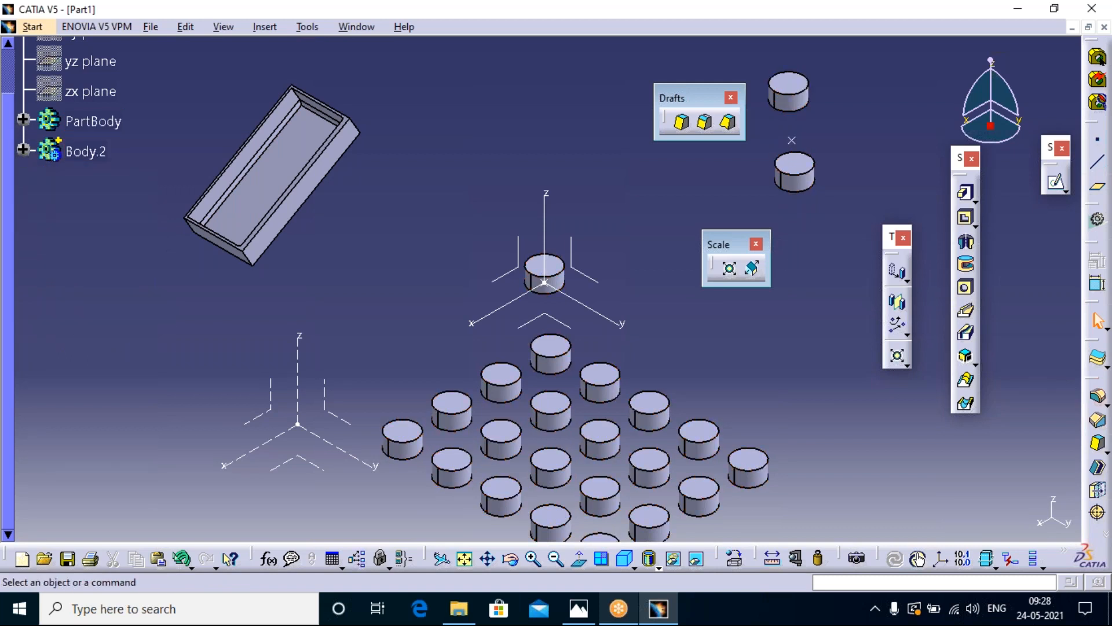
pyautogui.click(23, 119)
pyautogui.scroll(3, 137, 282)
pyautogui.scroll(2, 137, 282)
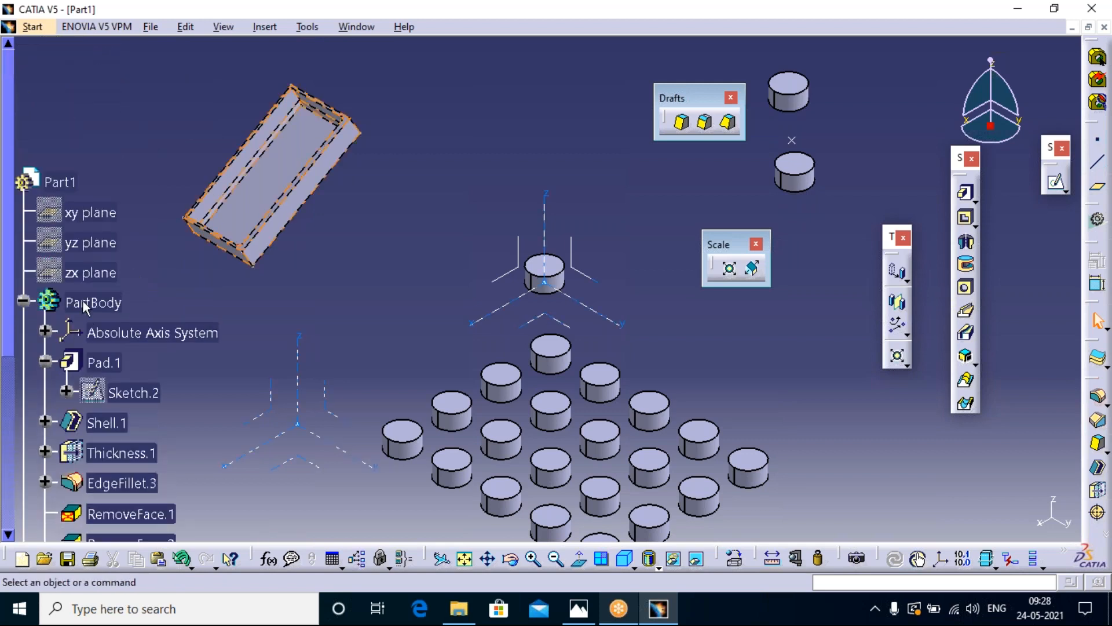
pyautogui.click(92, 302)
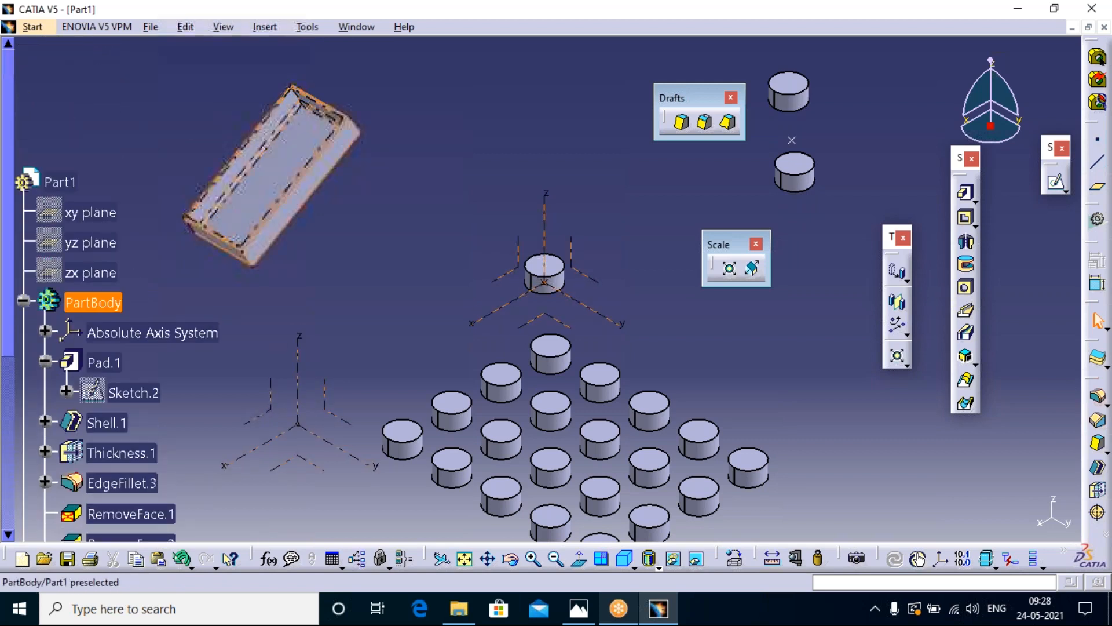
pyautogui.rightClick(94, 305)
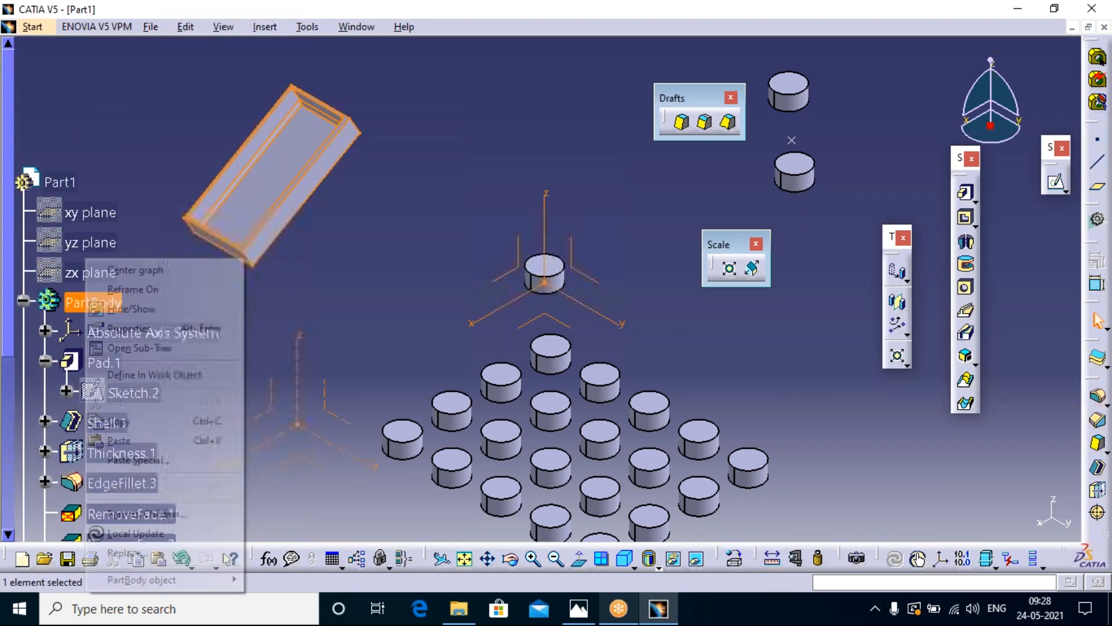
pyautogui.click(148, 376)
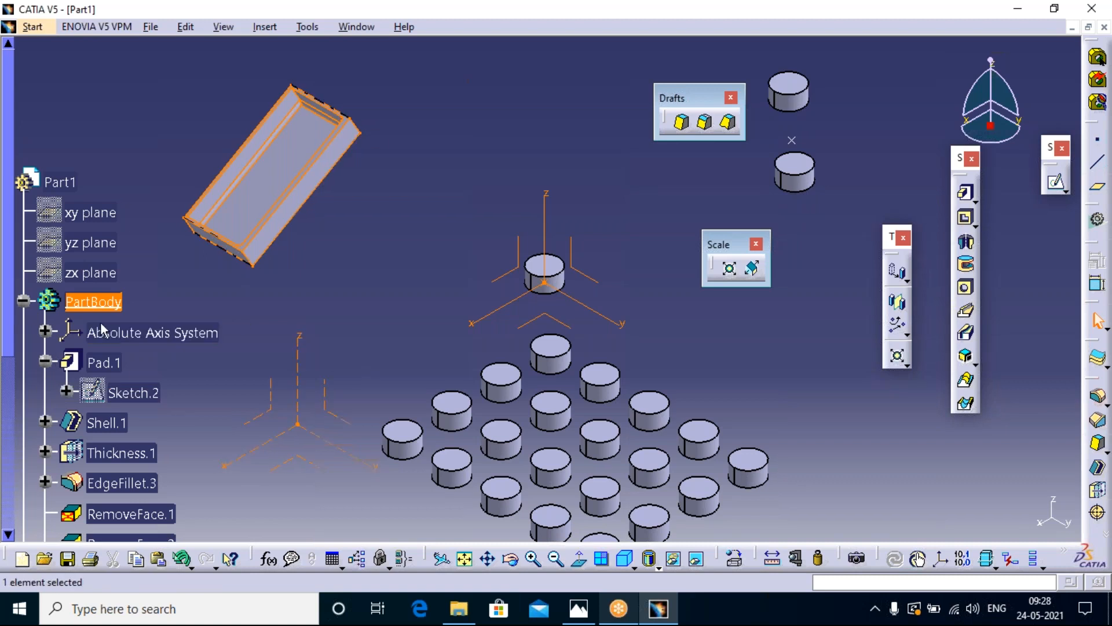
pyautogui.scroll(-3, 259, 281)
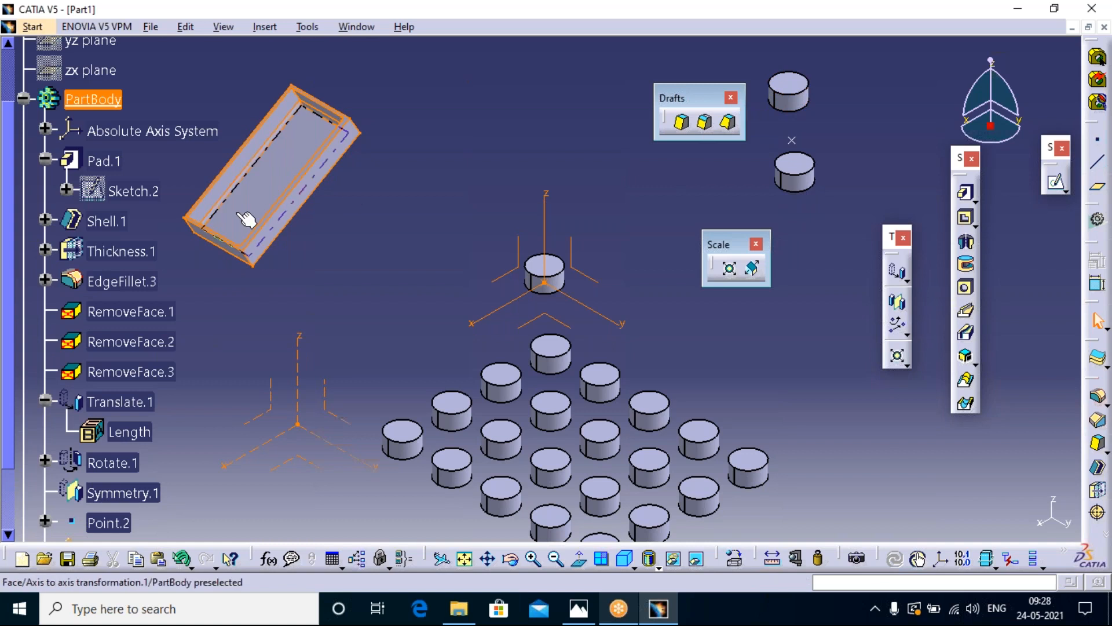
# - Start scaling the open box in PartBody with a ratio of 2, using Point.2 as the reference, and fit everything in view
pyautogui.click(731, 270)
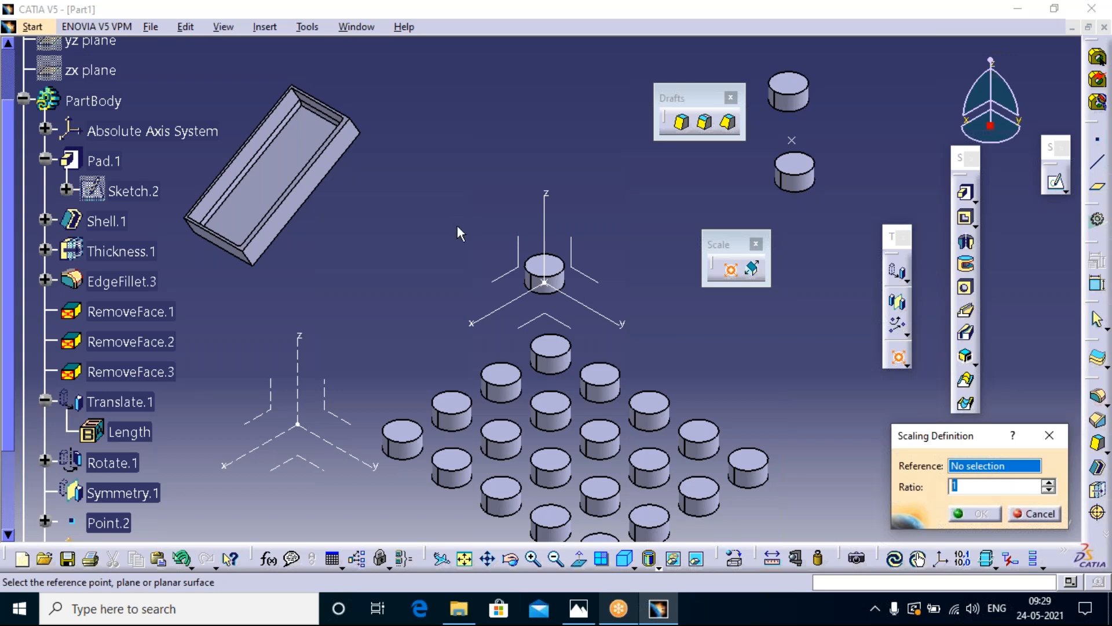
pyautogui.moveTo(481, 251); pyautogui.dragTo(520, 278, button='middle')
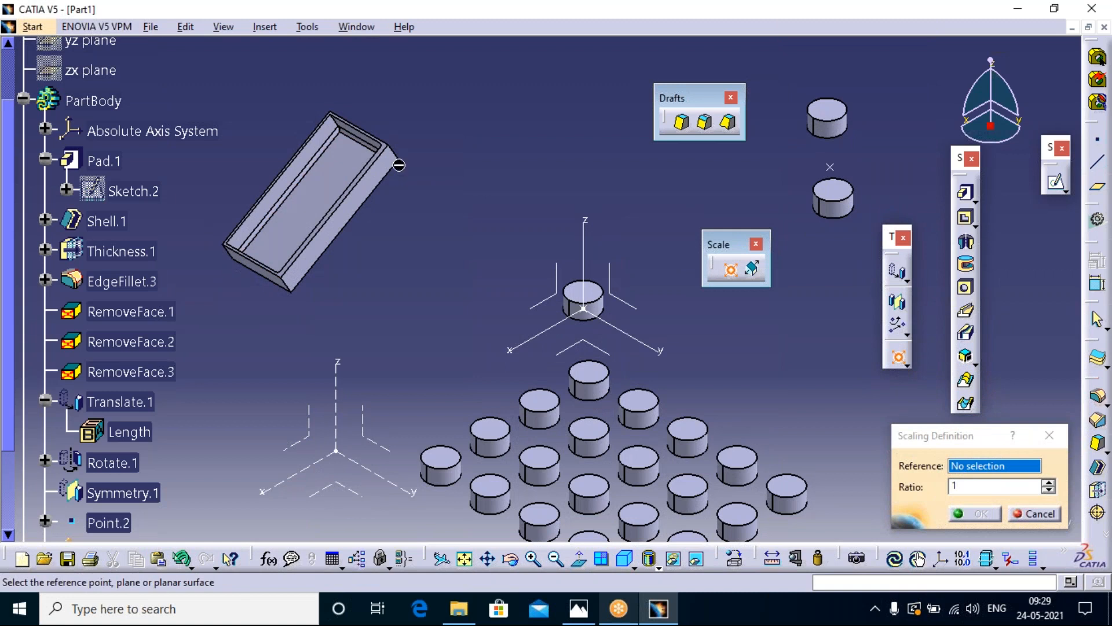
pyautogui.moveTo(969, 487); pyautogui.dragTo(916, 494)
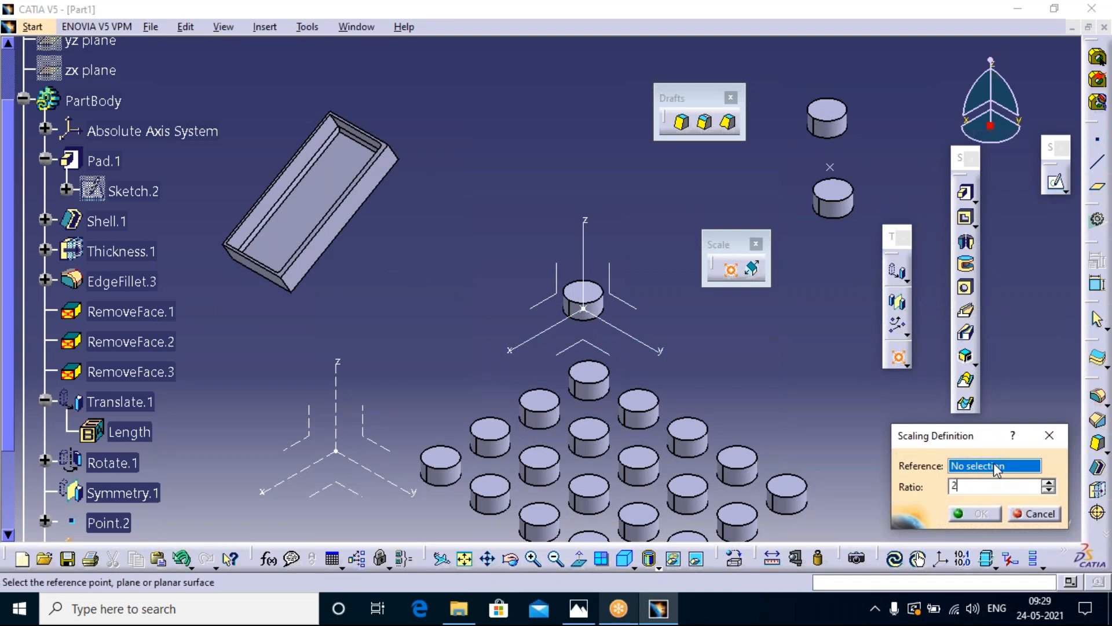
pyautogui.click(592, 311)
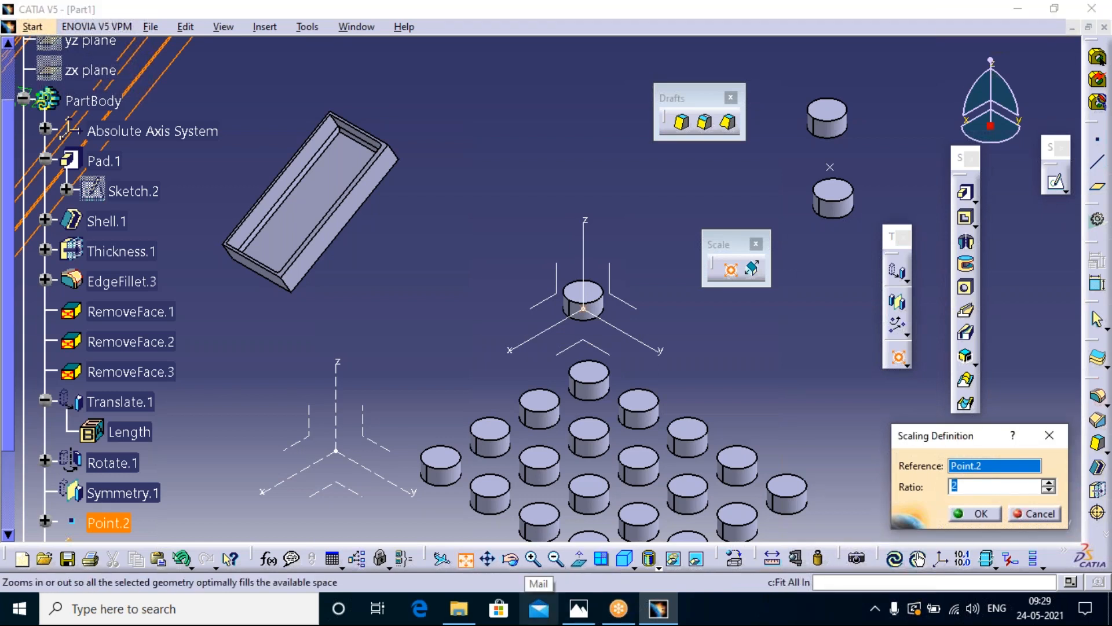
pyautogui.click(467, 559)
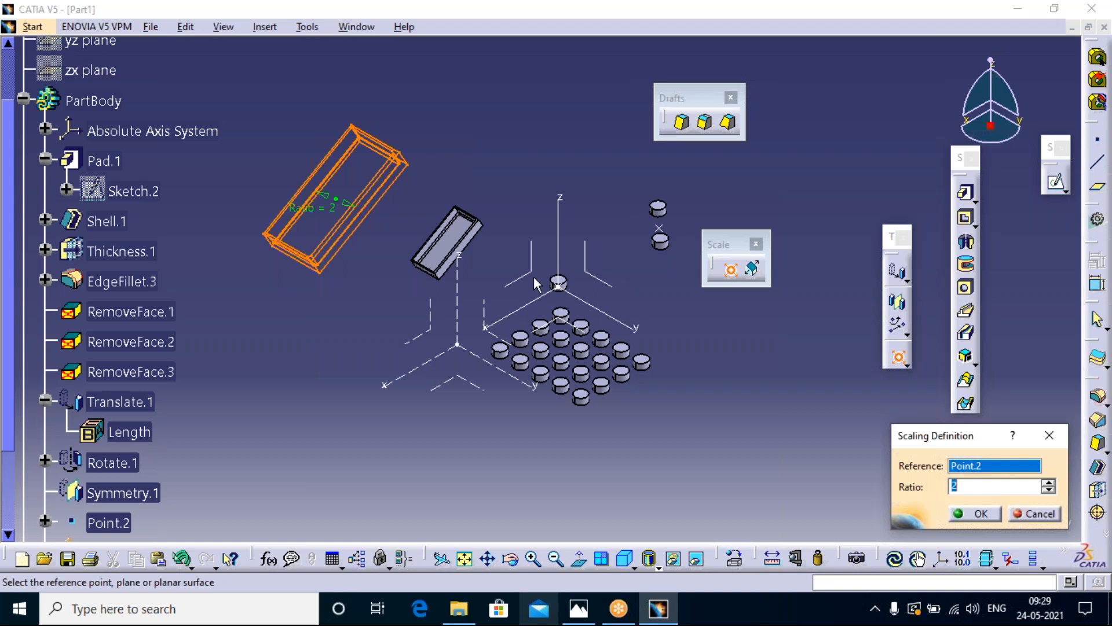
# - Set the scaling ratio to 0.5 and create the scaling of the box
pyautogui.moveTo(958, 487); pyautogui.dragTo(939, 484)
pyautogui.click(818, 487)
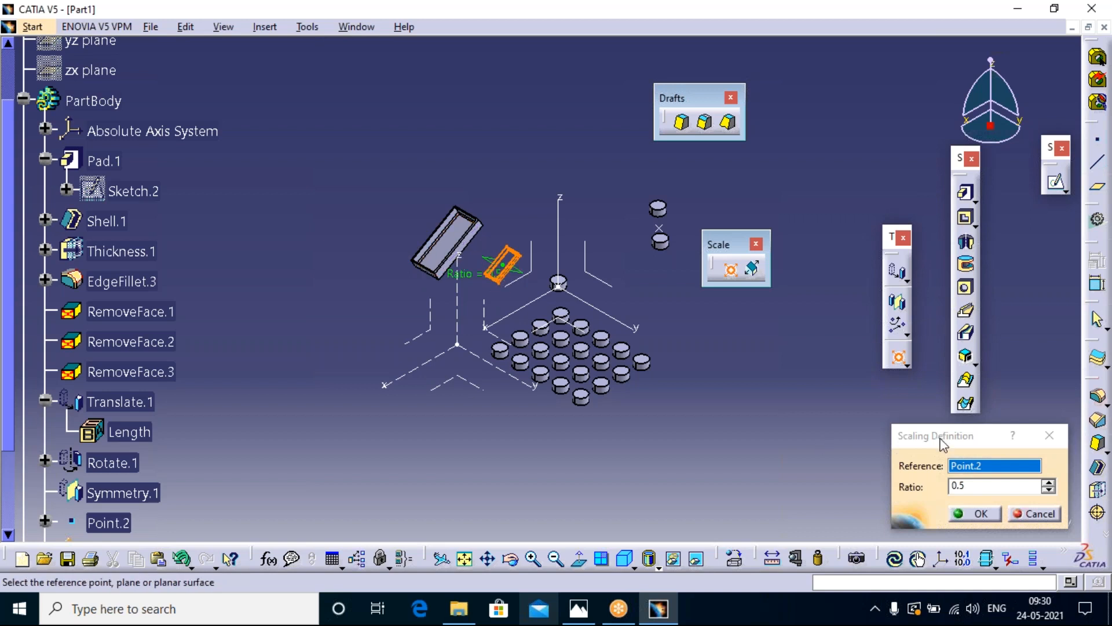
pyautogui.click(977, 513)
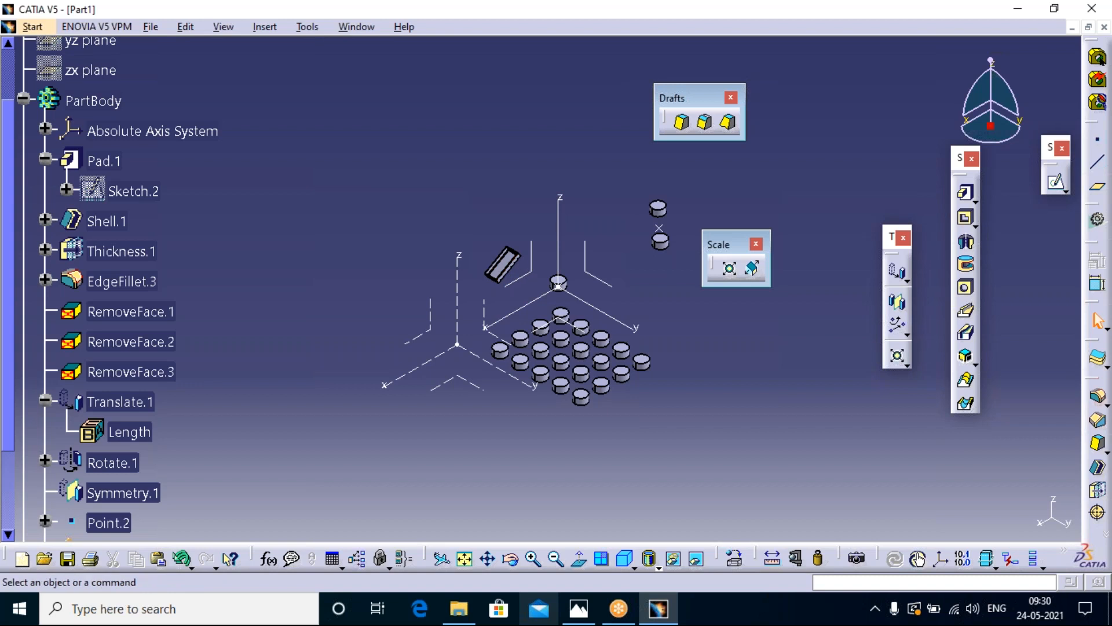
# - Start an affinity on the scaled box with Point.2 as the origin and a Y ratio of 3
pyautogui.click(753, 269)
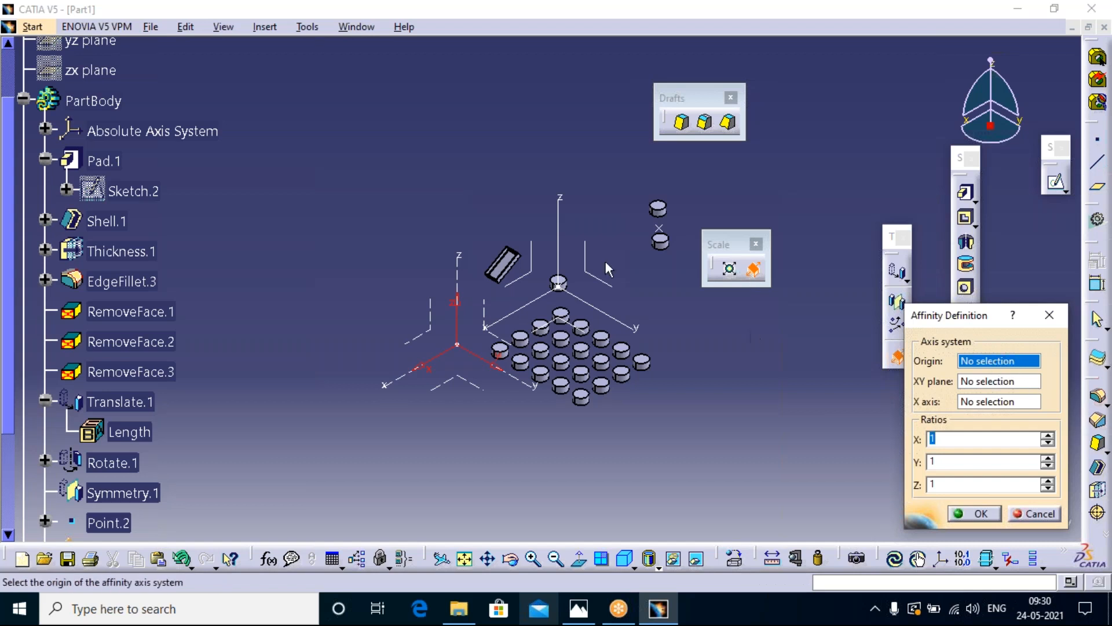
pyautogui.click(559, 286)
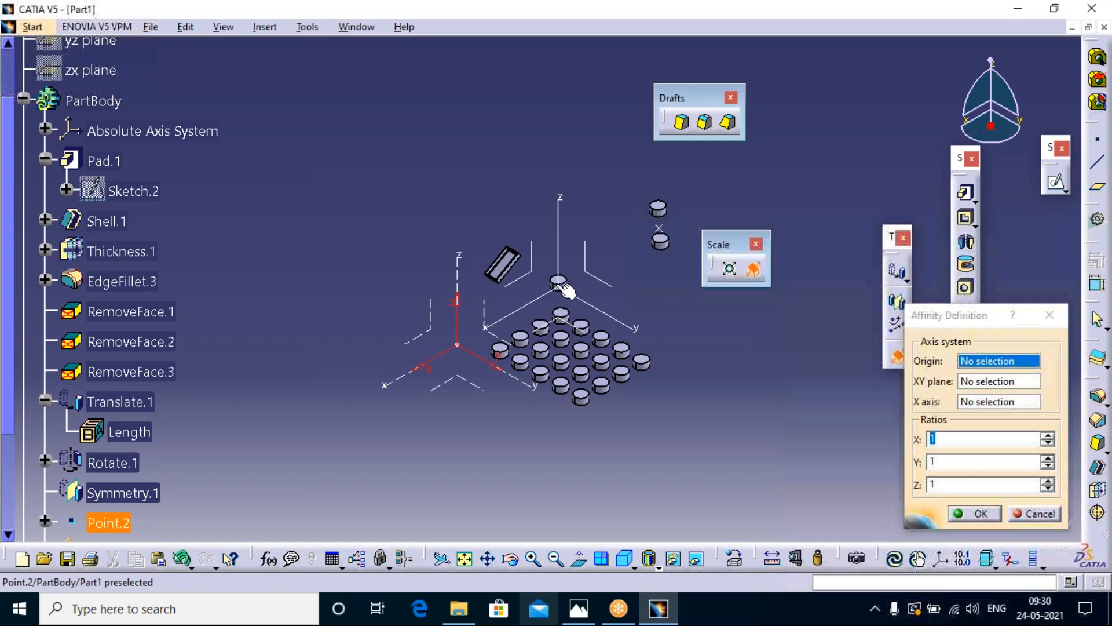
pyautogui.click(558, 284)
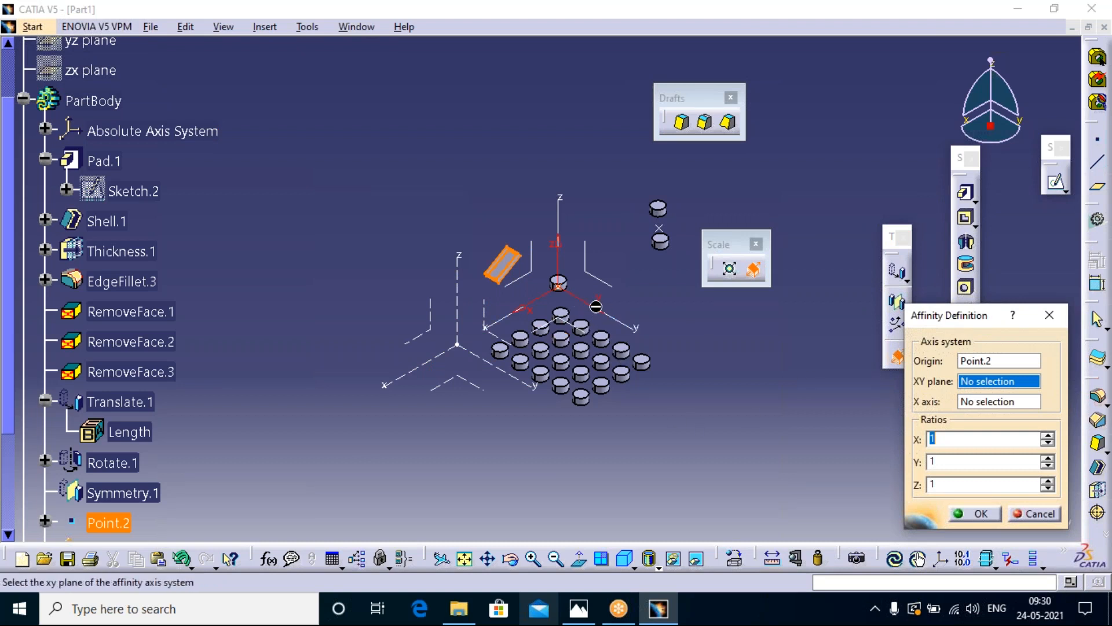
pyautogui.click(943, 462)
pyautogui.write('3')
pyautogui.click(878, 473)
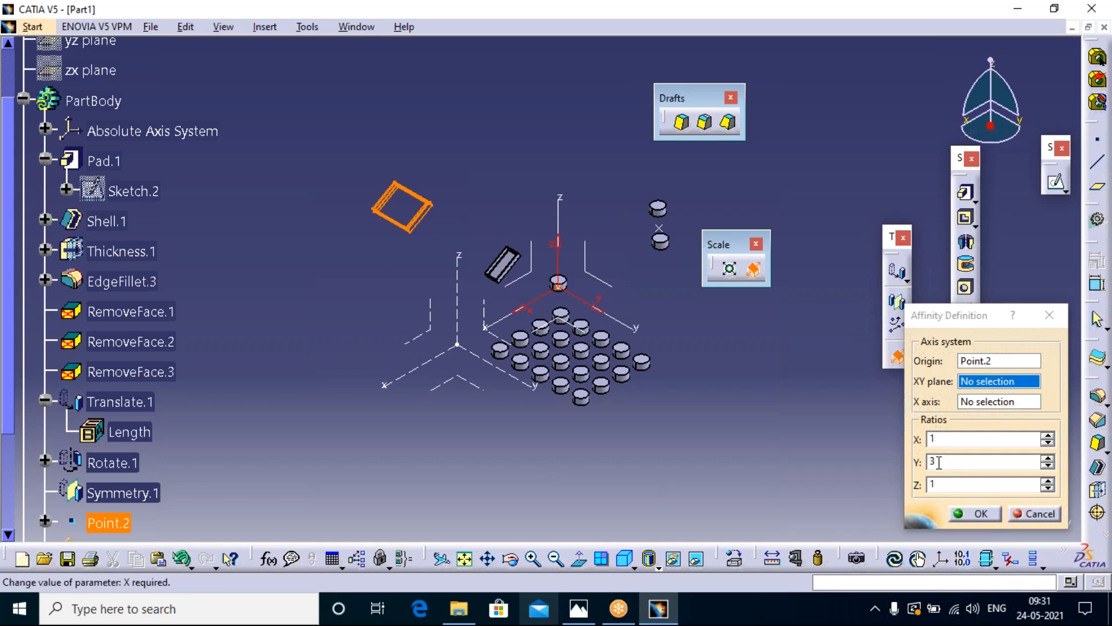
# - Set the affinity's Z ratio to 4 and X ratio to 3, and create it
pyautogui.doubleClick(934, 484)
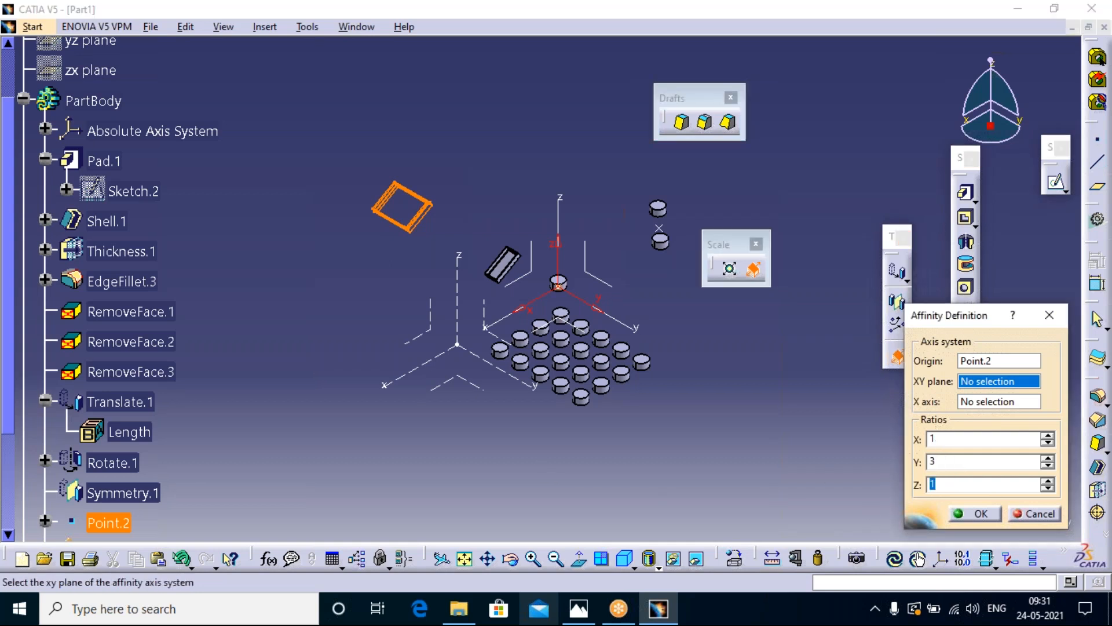
pyautogui.write('4')
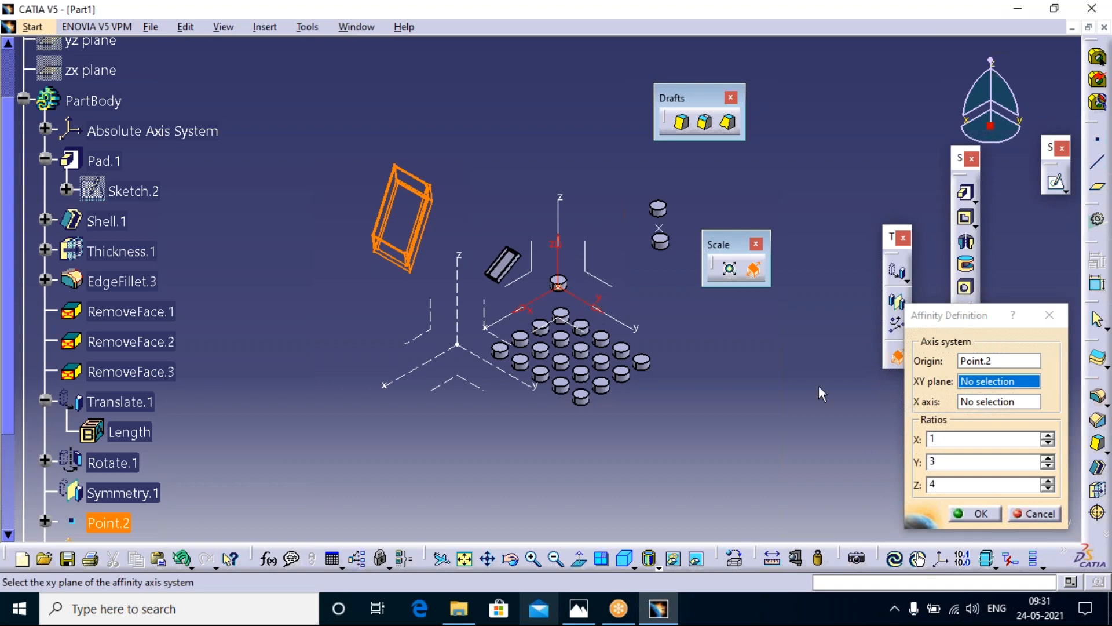
pyautogui.doubleClick(934, 438)
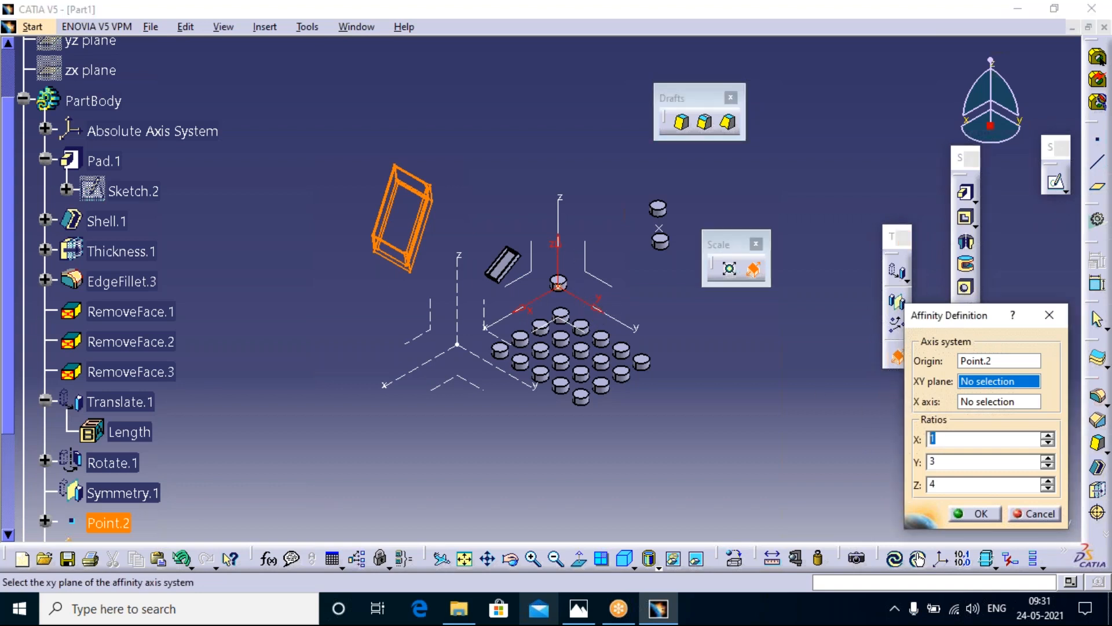
pyautogui.write('3')
pyautogui.click(793, 415)
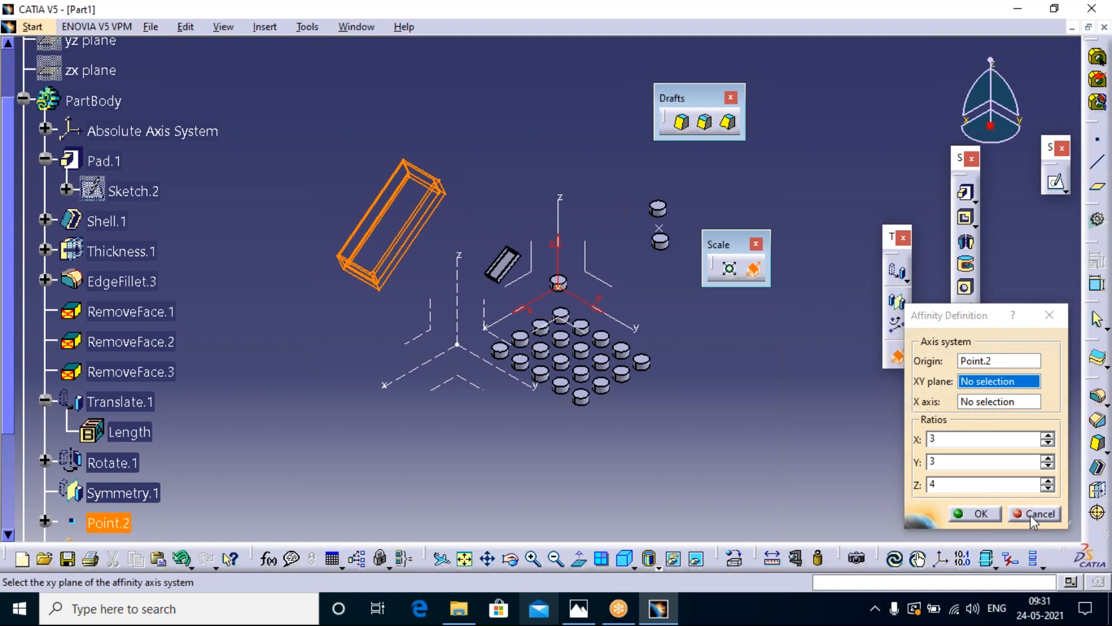
pyautogui.click(989, 515)
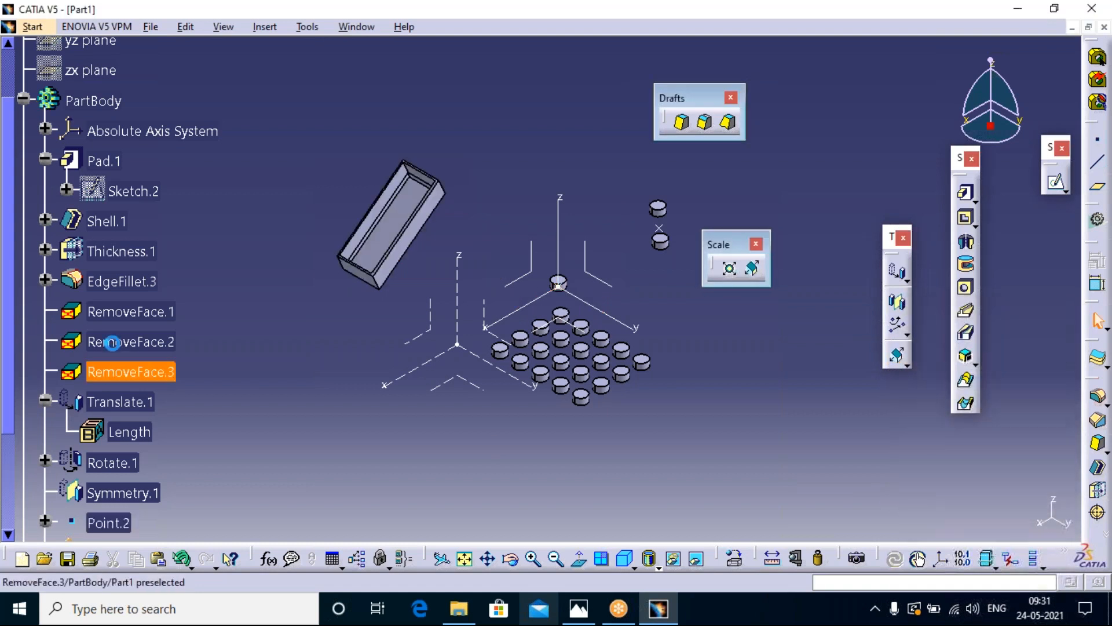